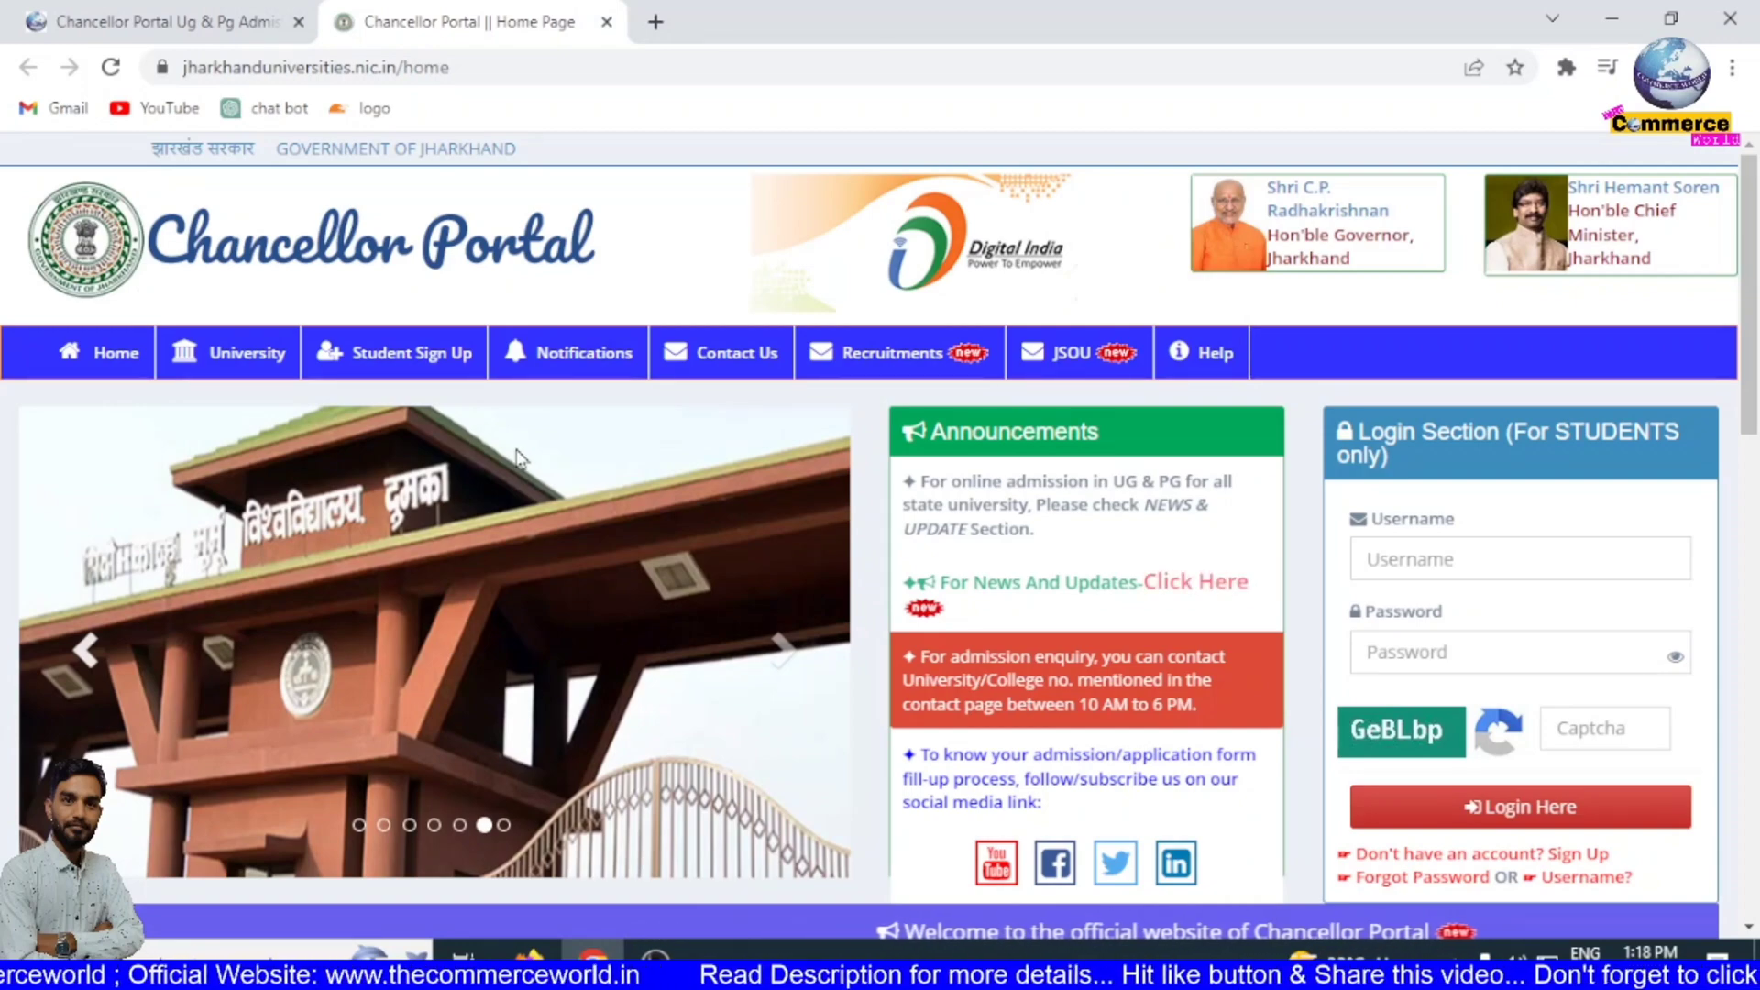
- Look over the Chancellor Portal home page, including its dashboard details and notice section
{"action": "scroll", "coordinate": [519, 457], "scroll_direction": "down", "scroll_amount": 7}
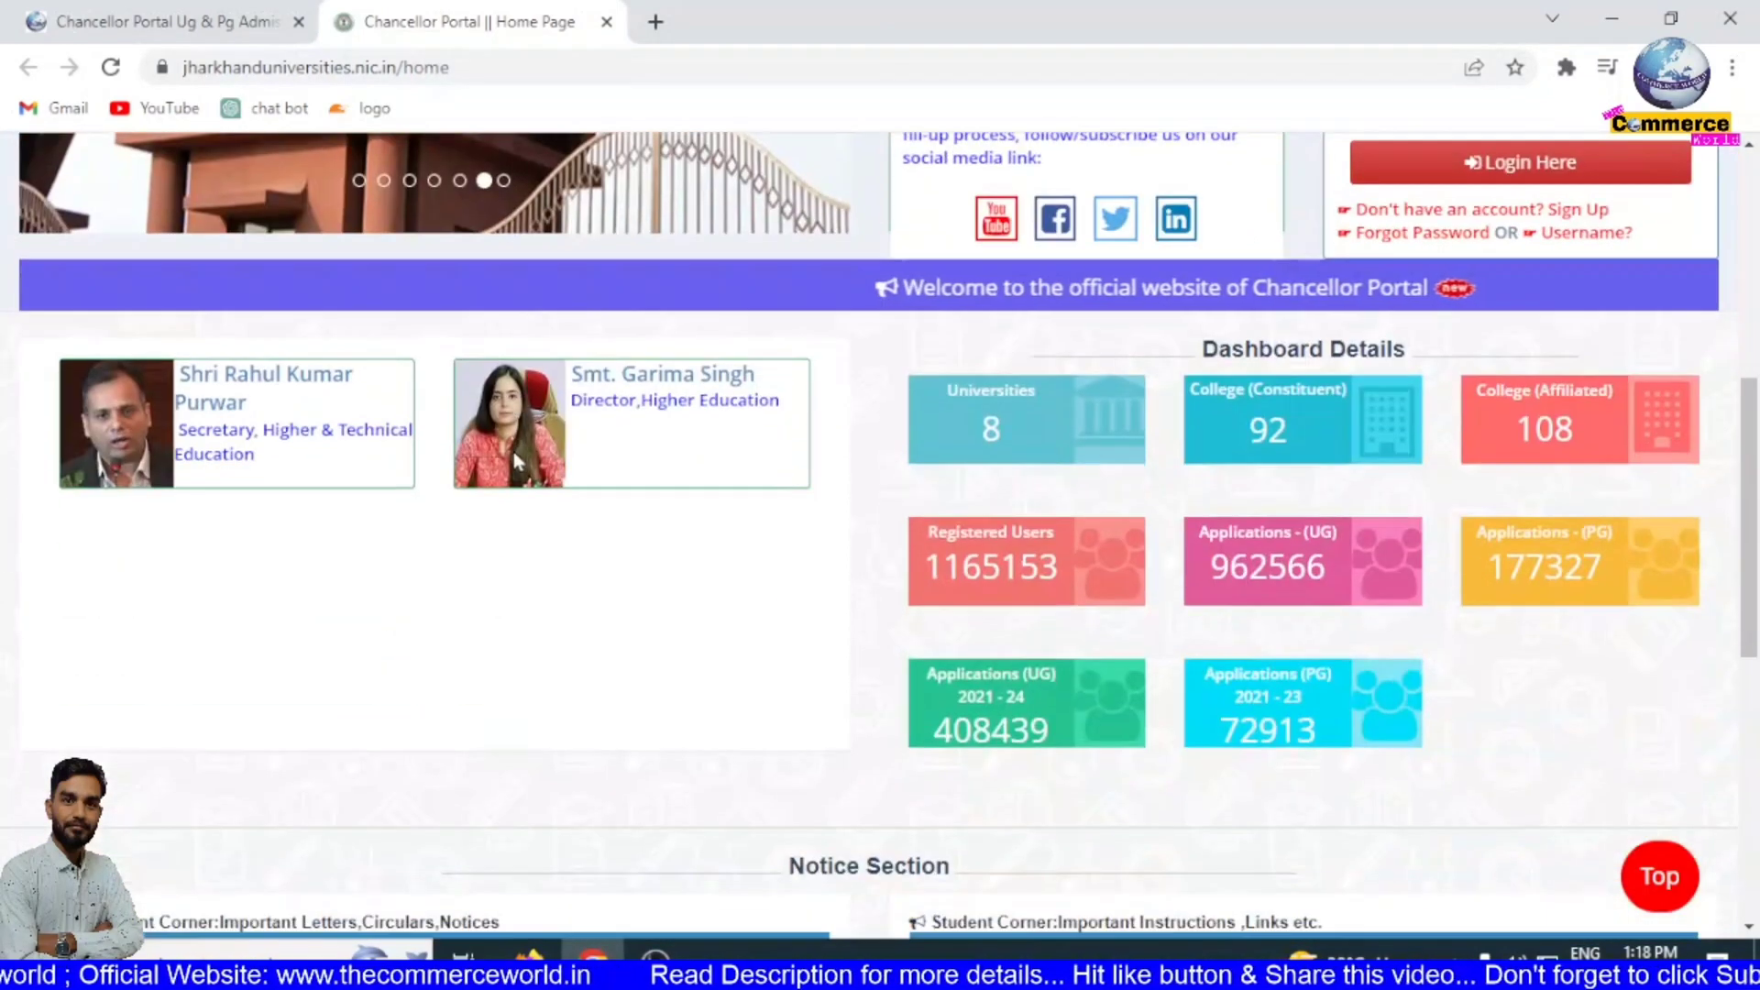
{"action": "scroll", "coordinate": [514, 451], "scroll_direction": "down", "scroll_amount": 8}
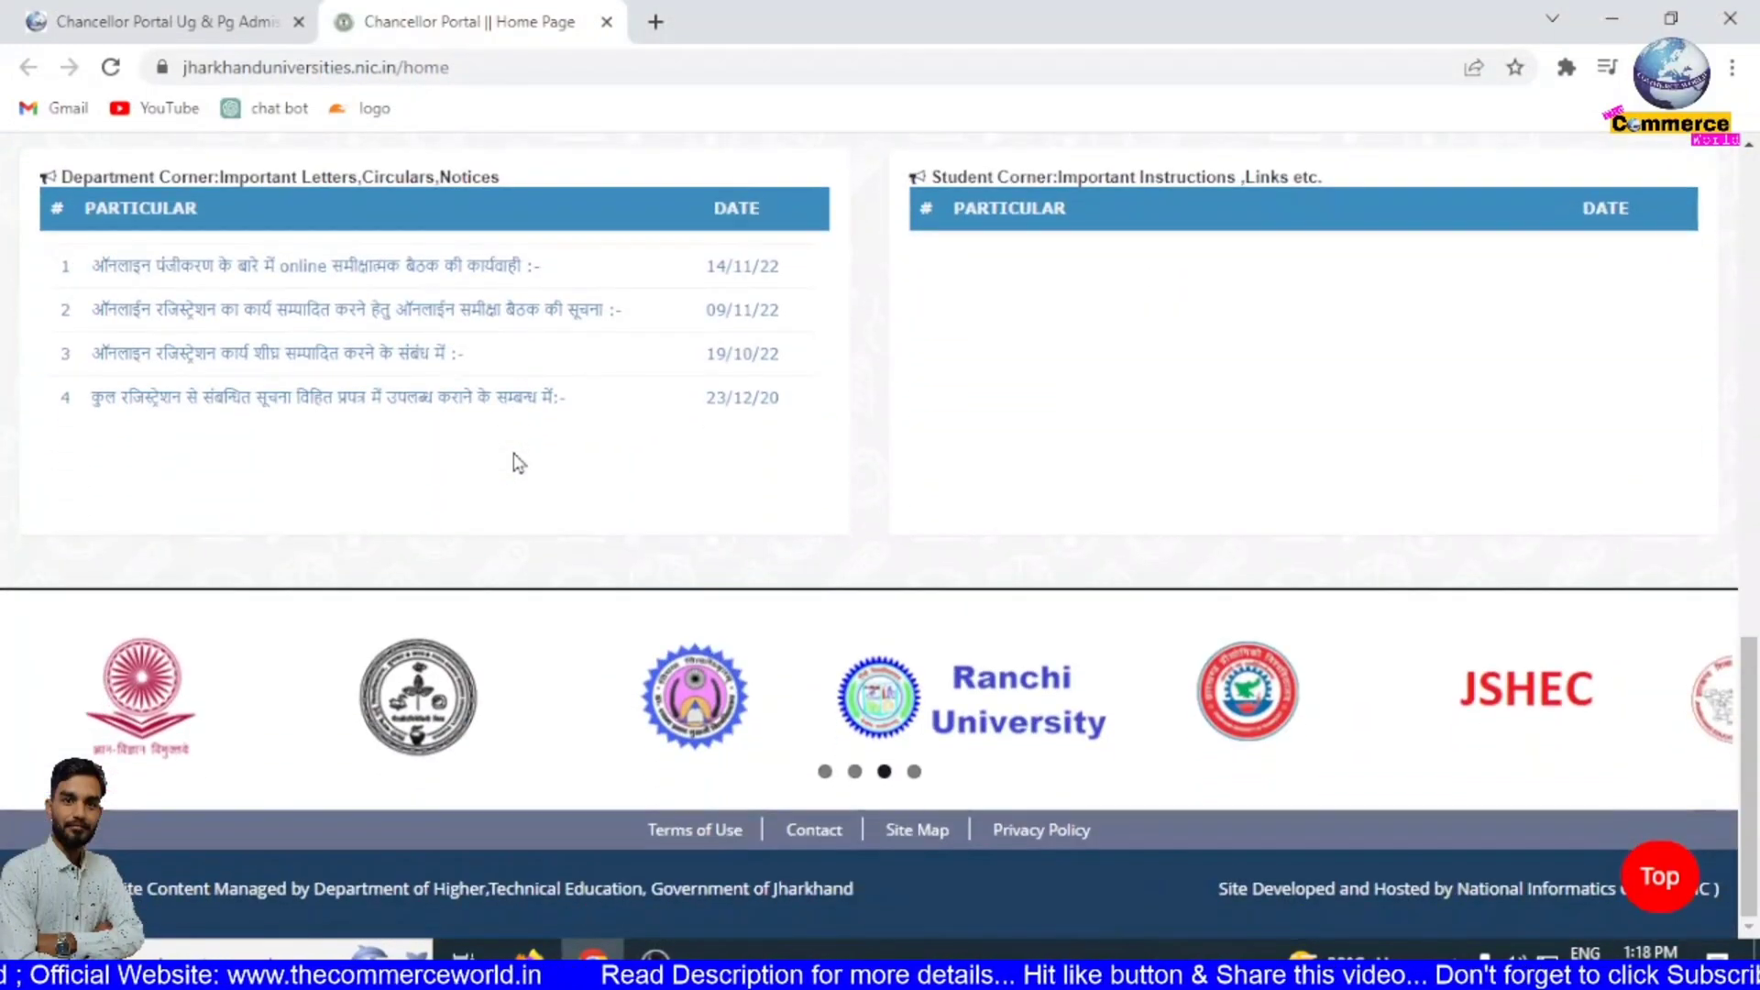
{"action": "scroll", "coordinate": [513, 456], "scroll_direction": "up", "scroll_amount": 15}
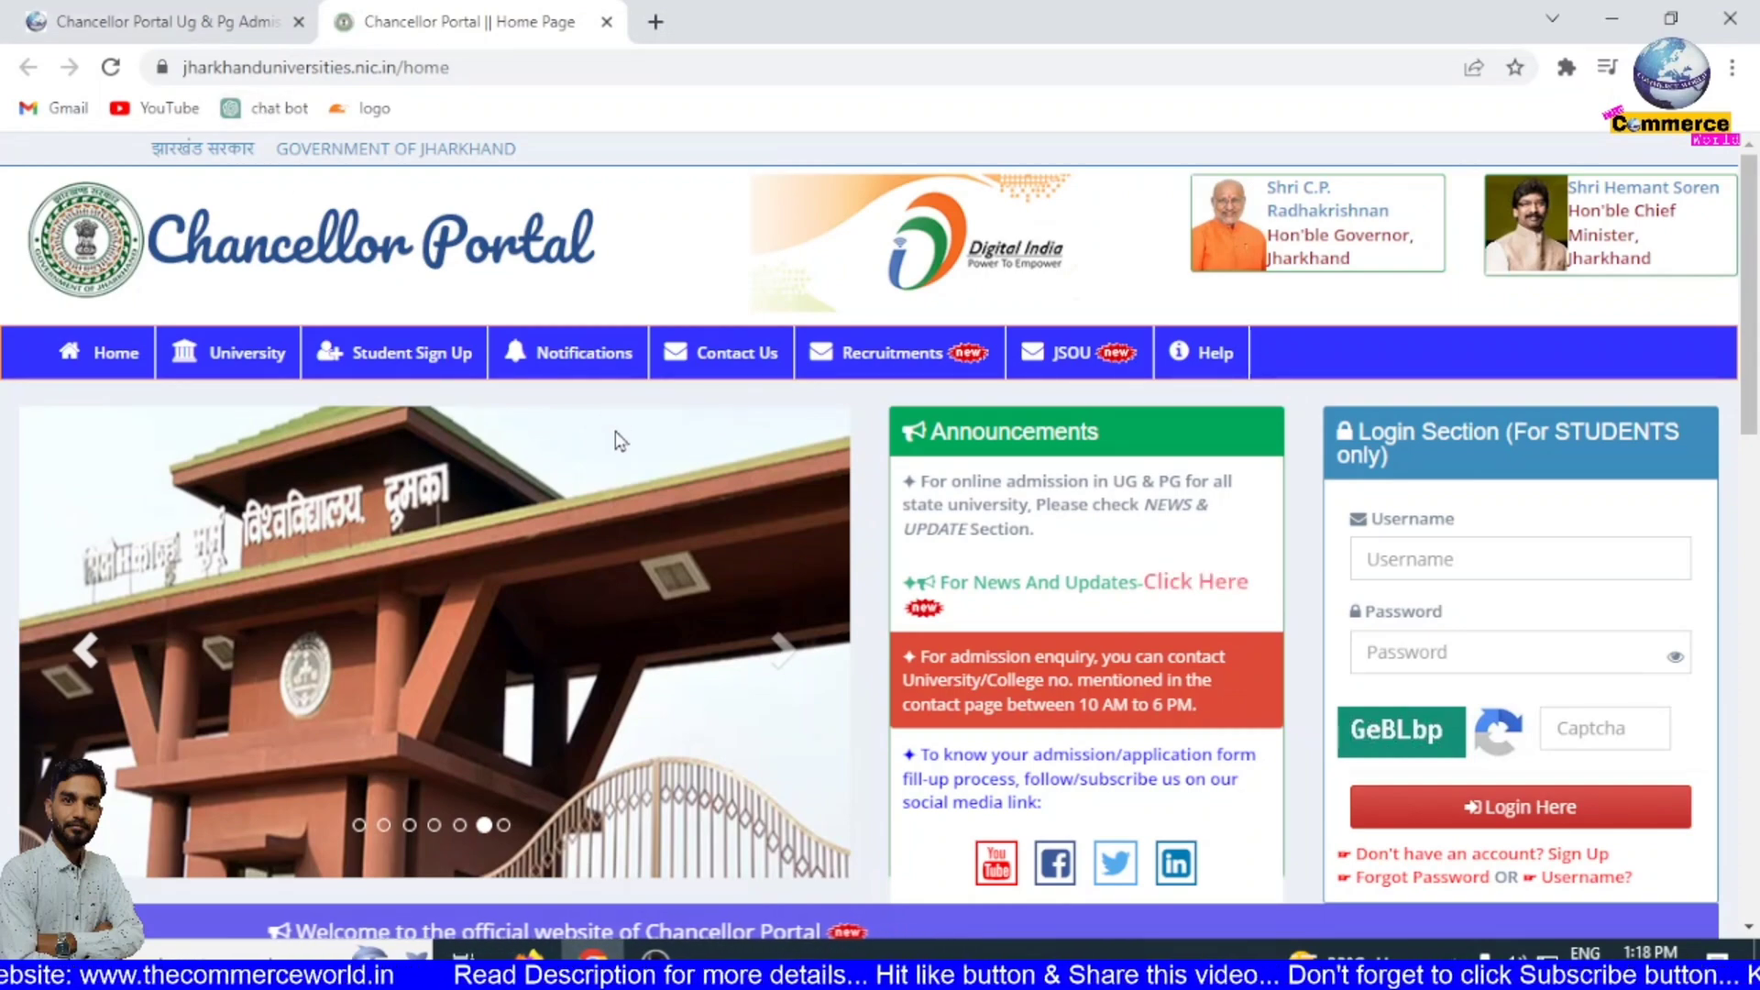
{"action": "scroll", "coordinate": [615, 432], "scroll_direction": "down", "scroll_amount": 9}
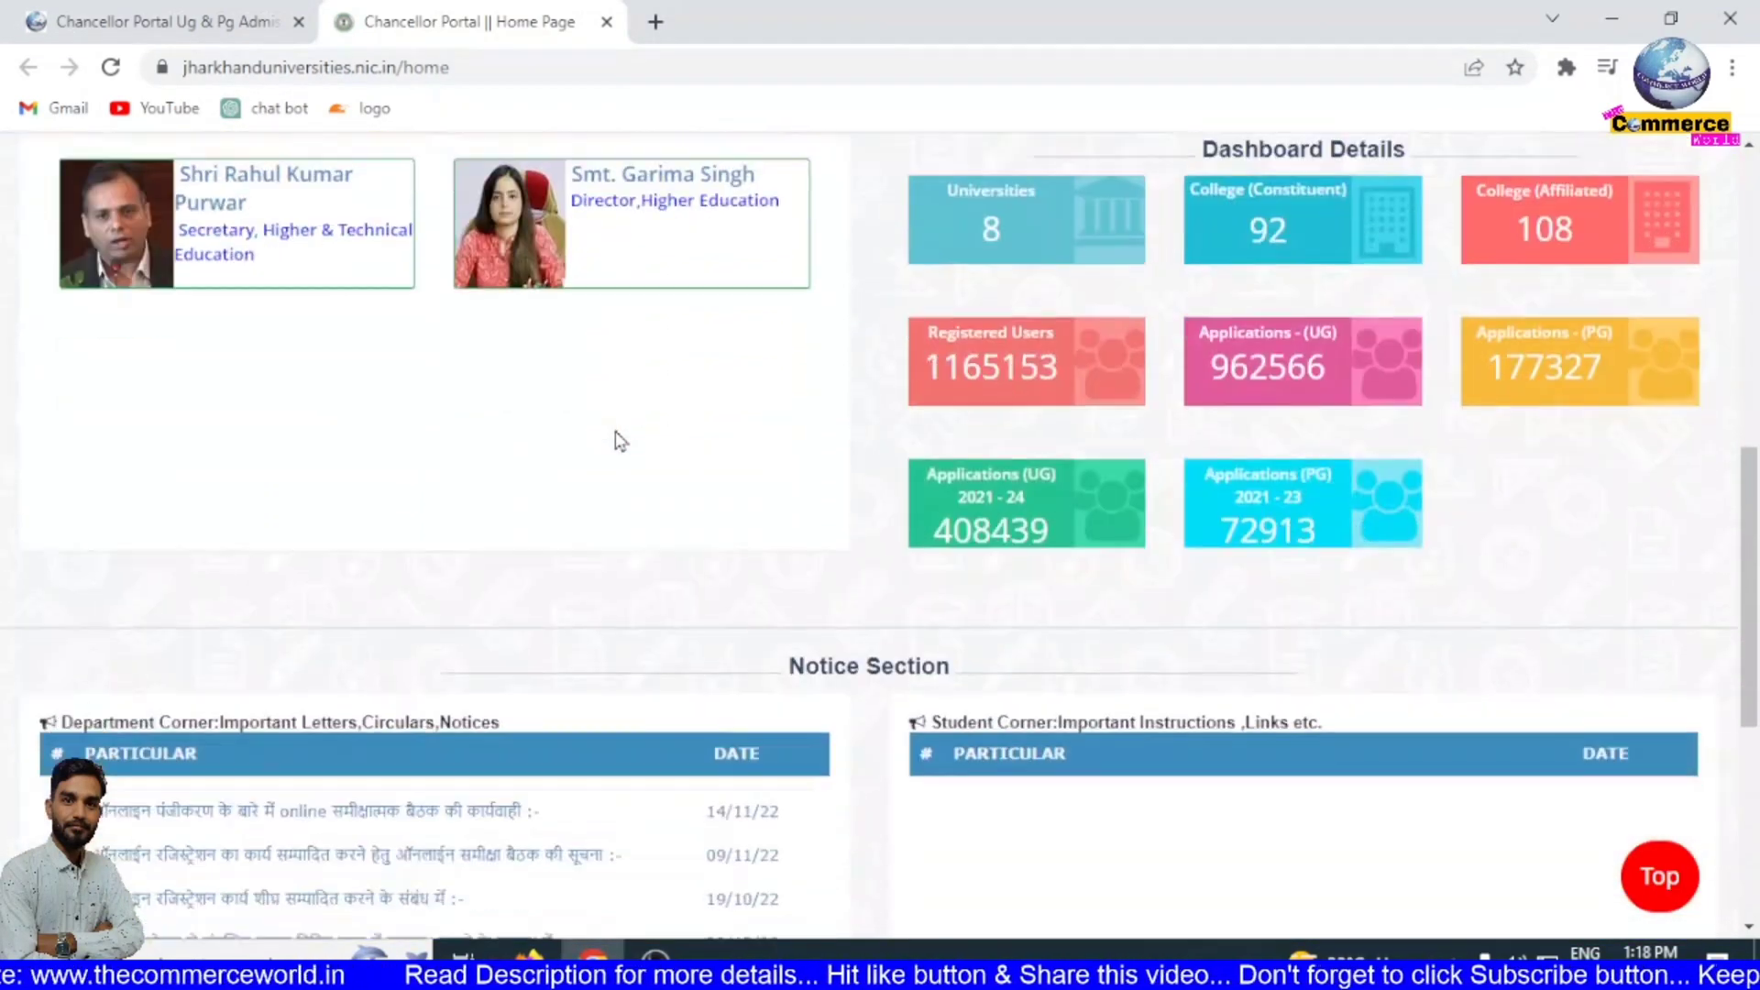
{"action": "scroll", "coordinate": [615, 433], "scroll_direction": "up", "scroll_amount": 10}
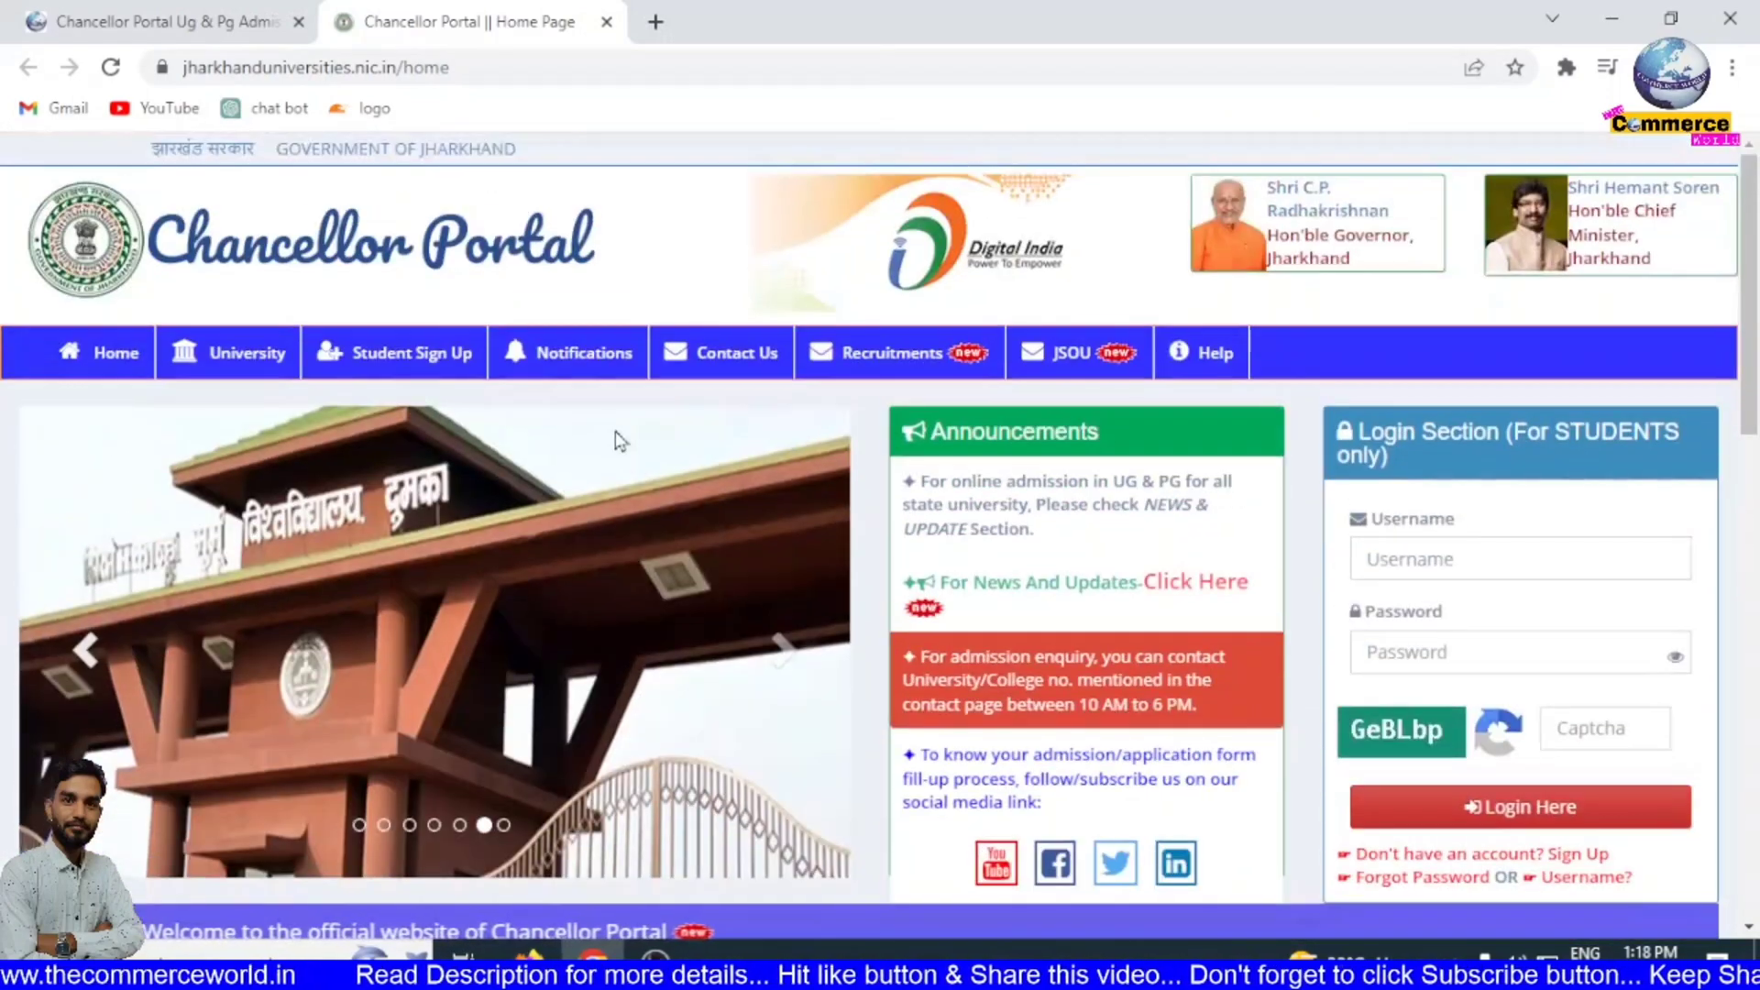
- View the university admission table in the thecommerceworld.in article and try Ranchi University's apply link, closing the extra portal tab
{"action": "mouse_move", "coordinate": [134, 11]}
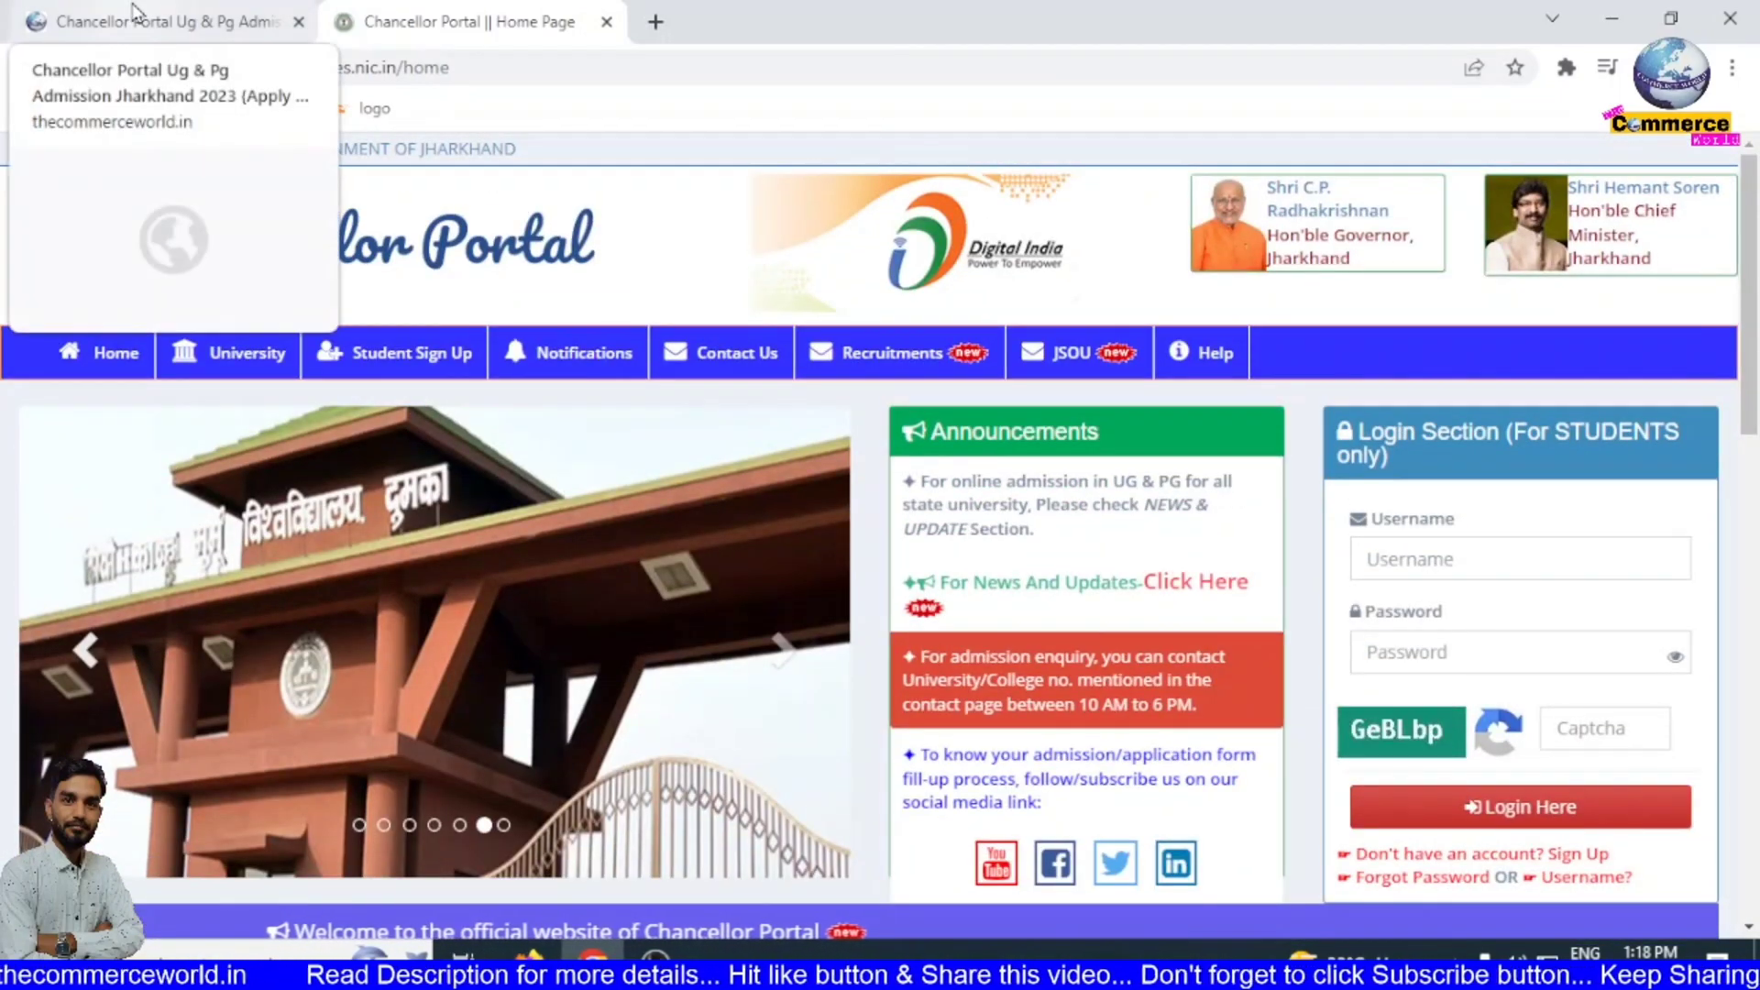
{"action": "left_click", "coordinate": [135, 13]}
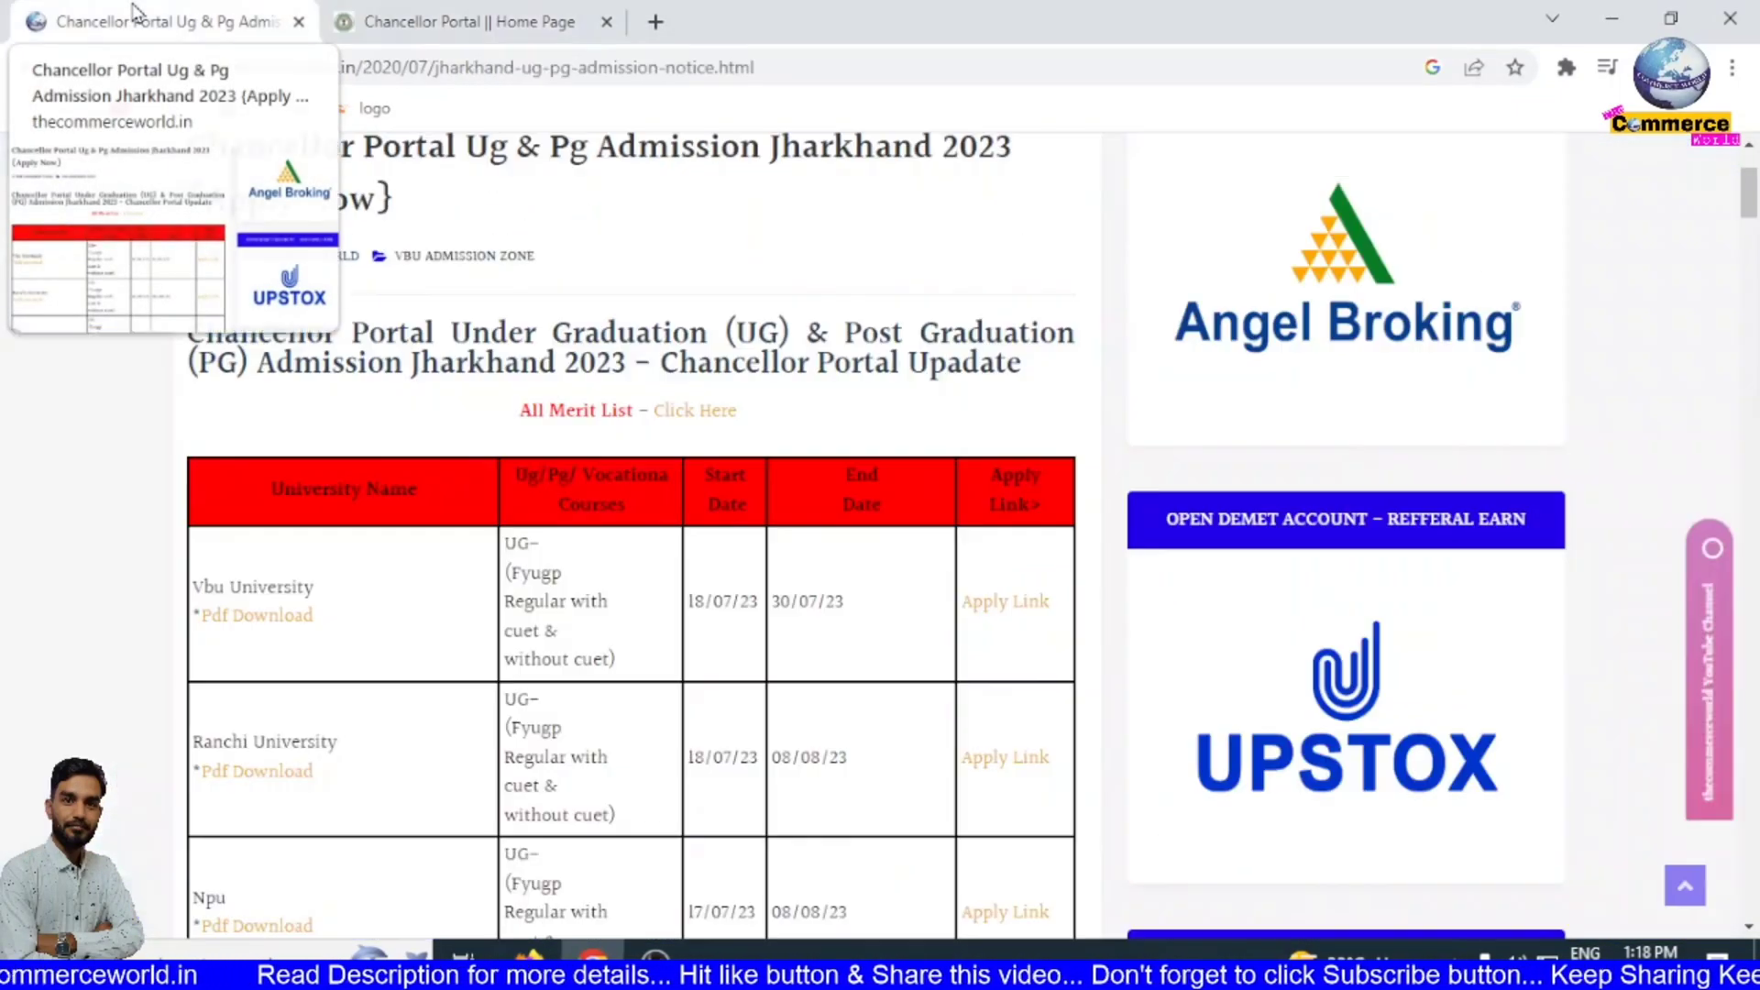
{"action": "scroll", "coordinate": [544, 322], "scroll_direction": "up", "scroll_amount": 3}
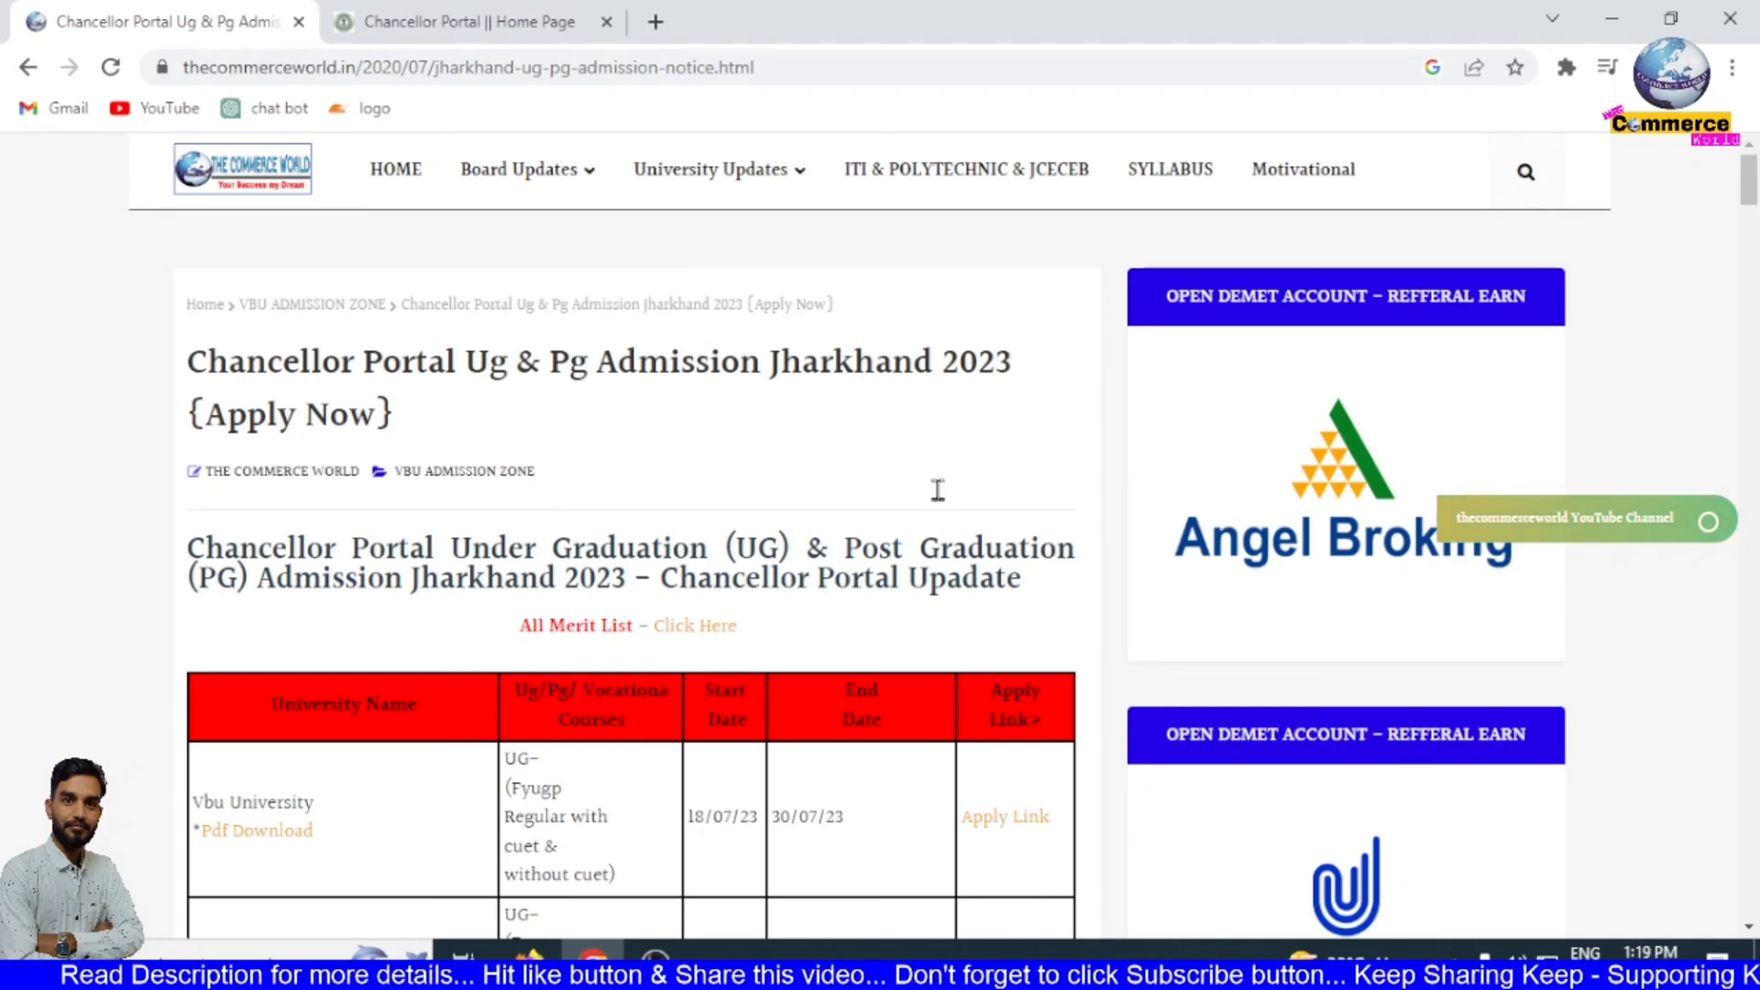
{"action": "scroll", "coordinate": [938, 491], "scroll_direction": "down", "scroll_amount": 5}
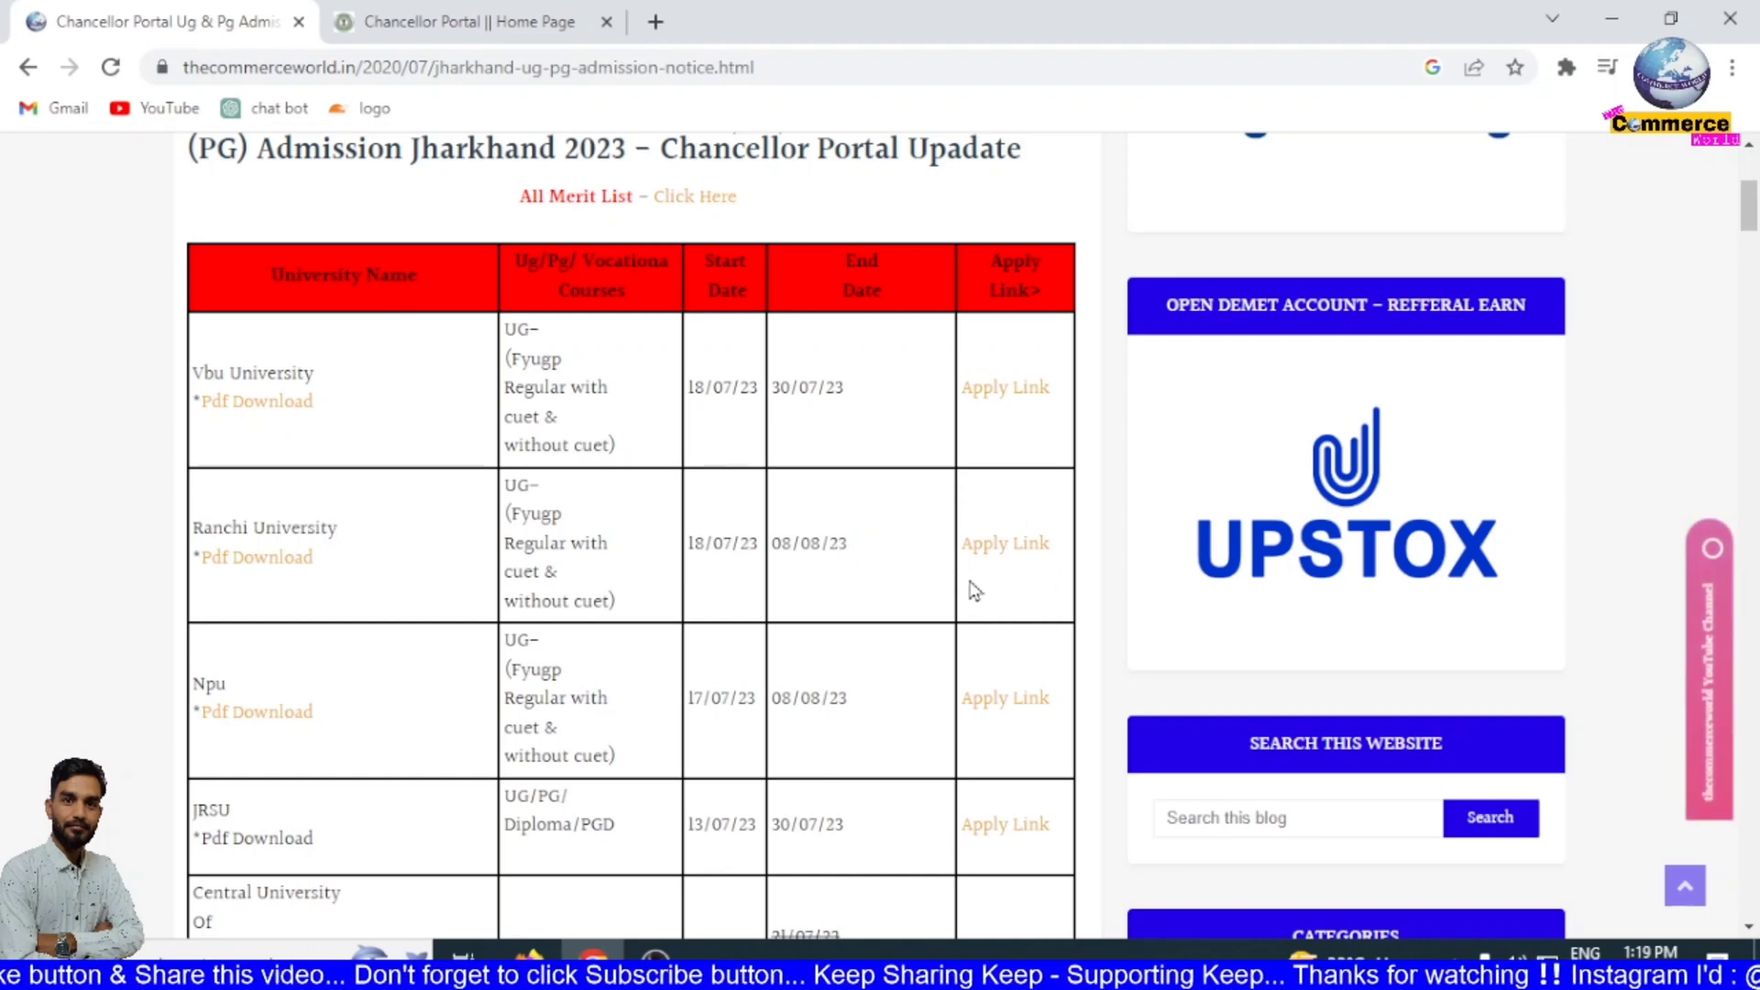
{"action": "left_click", "coordinate": [1015, 550]}
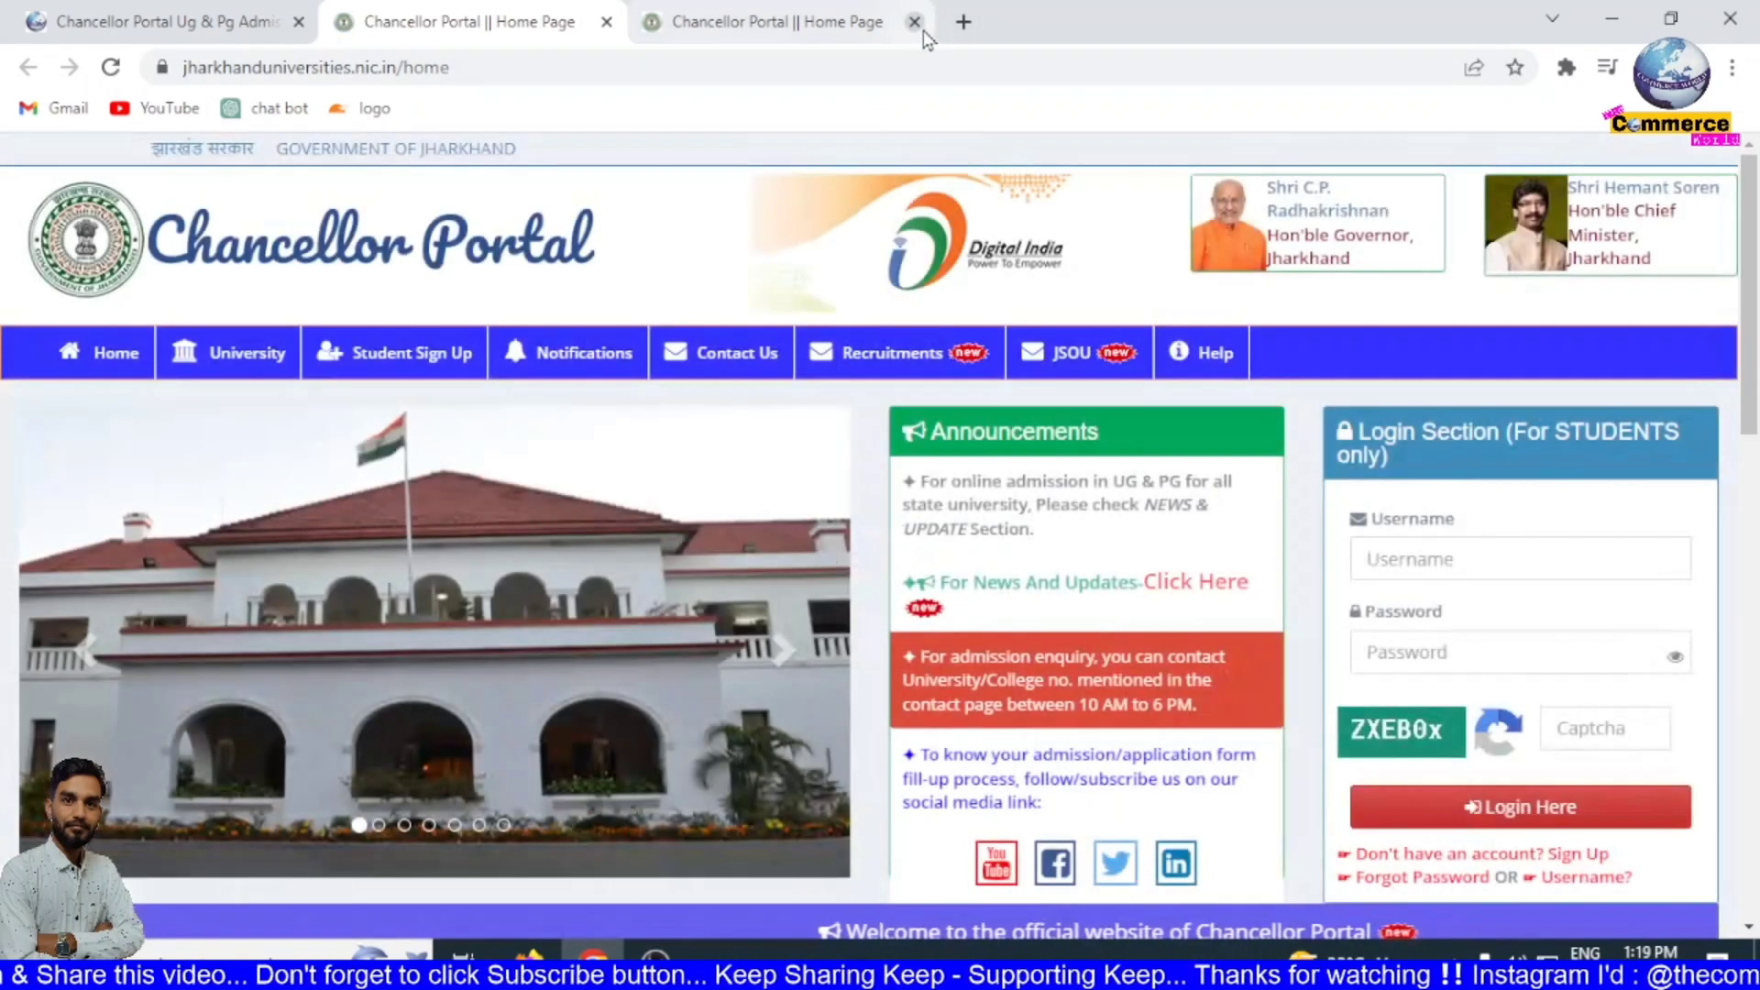
{"action": "left_click", "coordinate": [915, 22]}
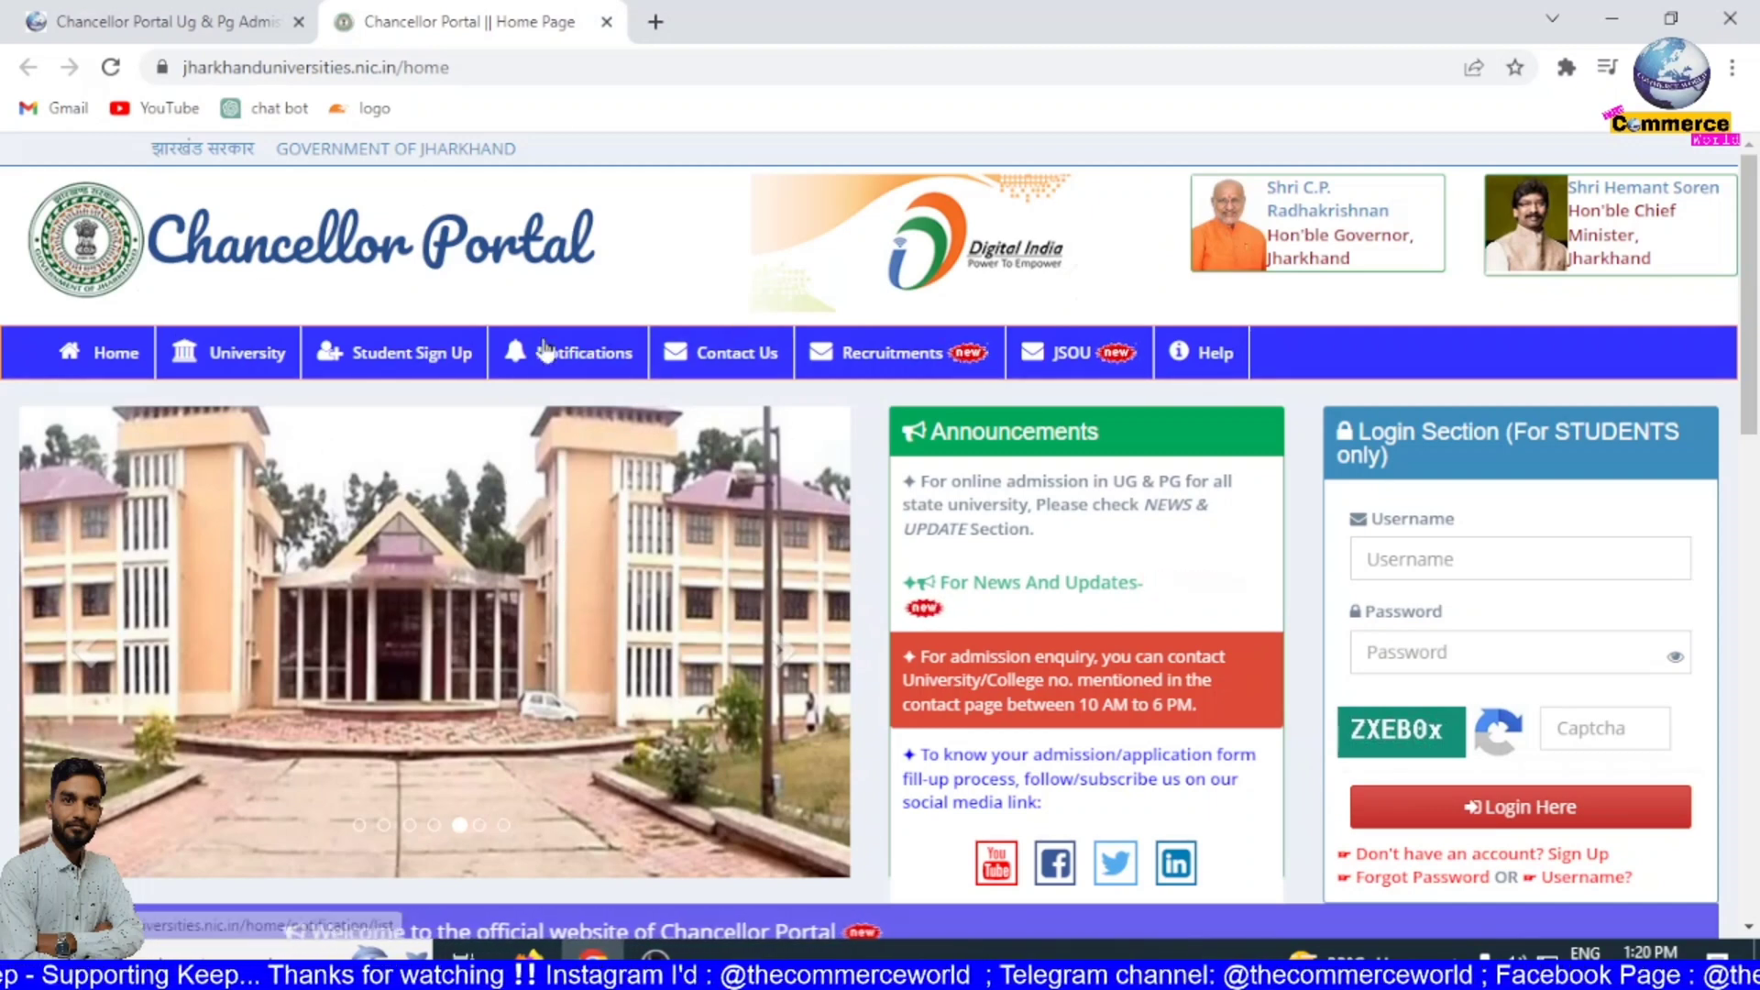
- Open the Student Sign Up page and look over the registration form
{"action": "left_click", "coordinate": [435, 374]}
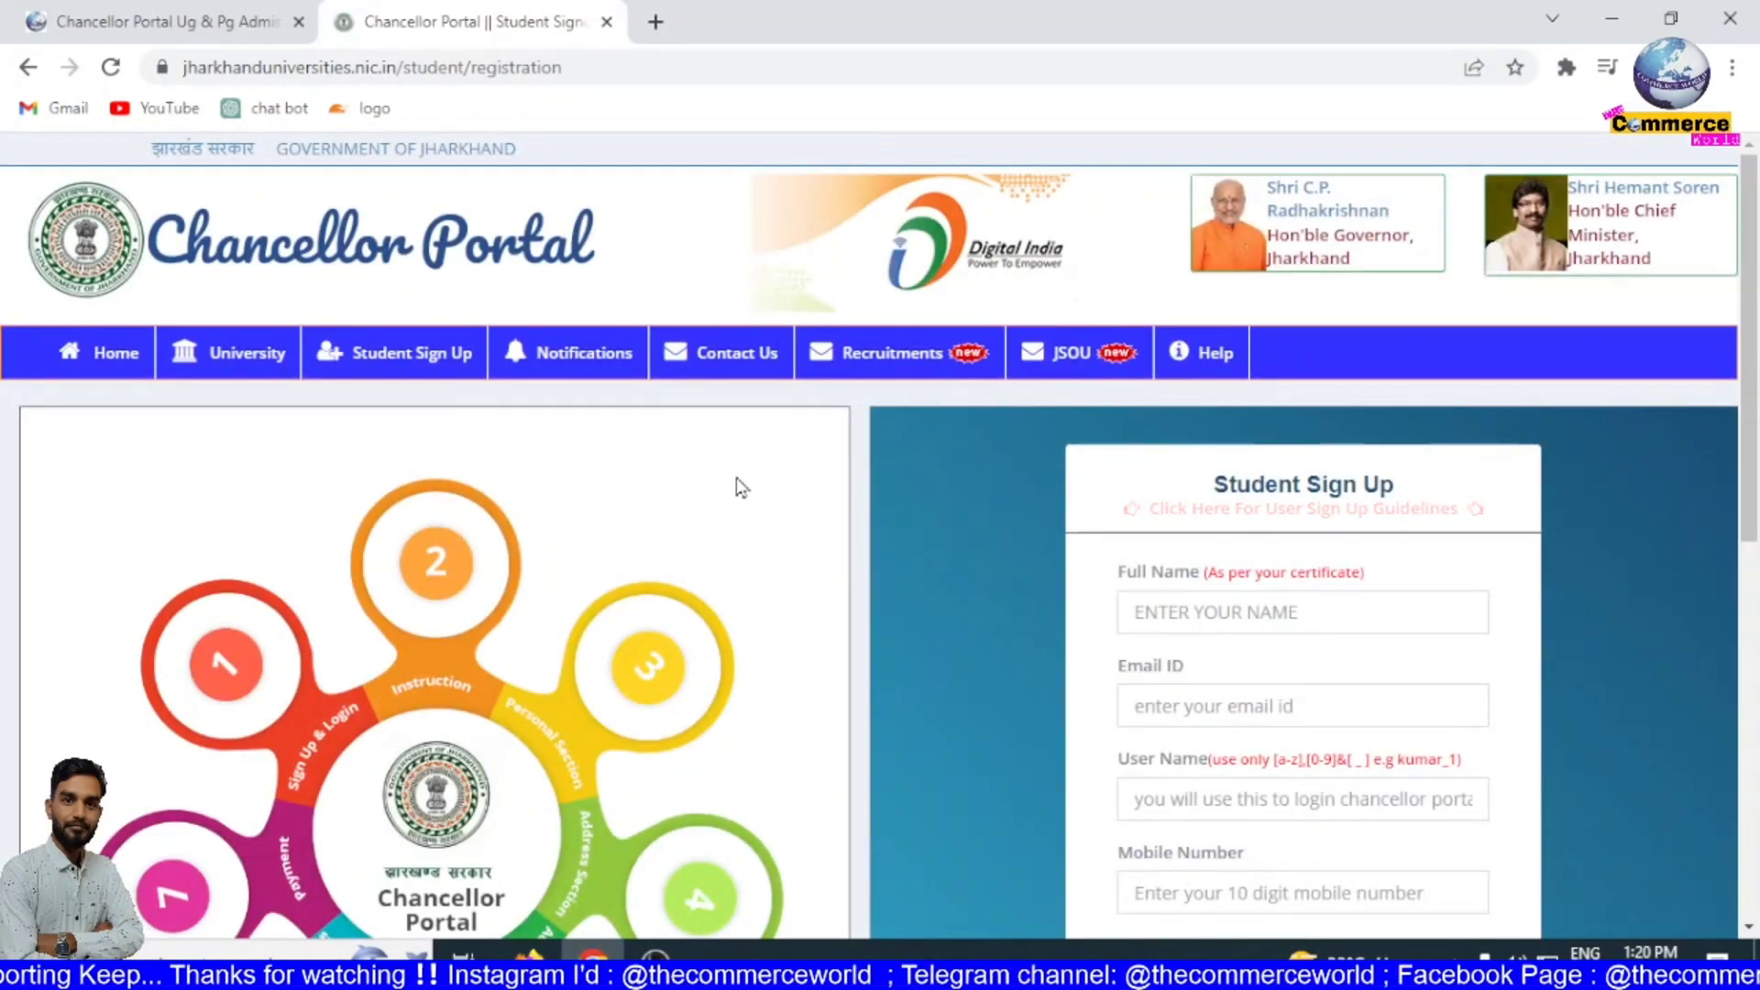
{"action": "scroll", "coordinate": [741, 488], "scroll_direction": "down", "scroll_amount": 2}
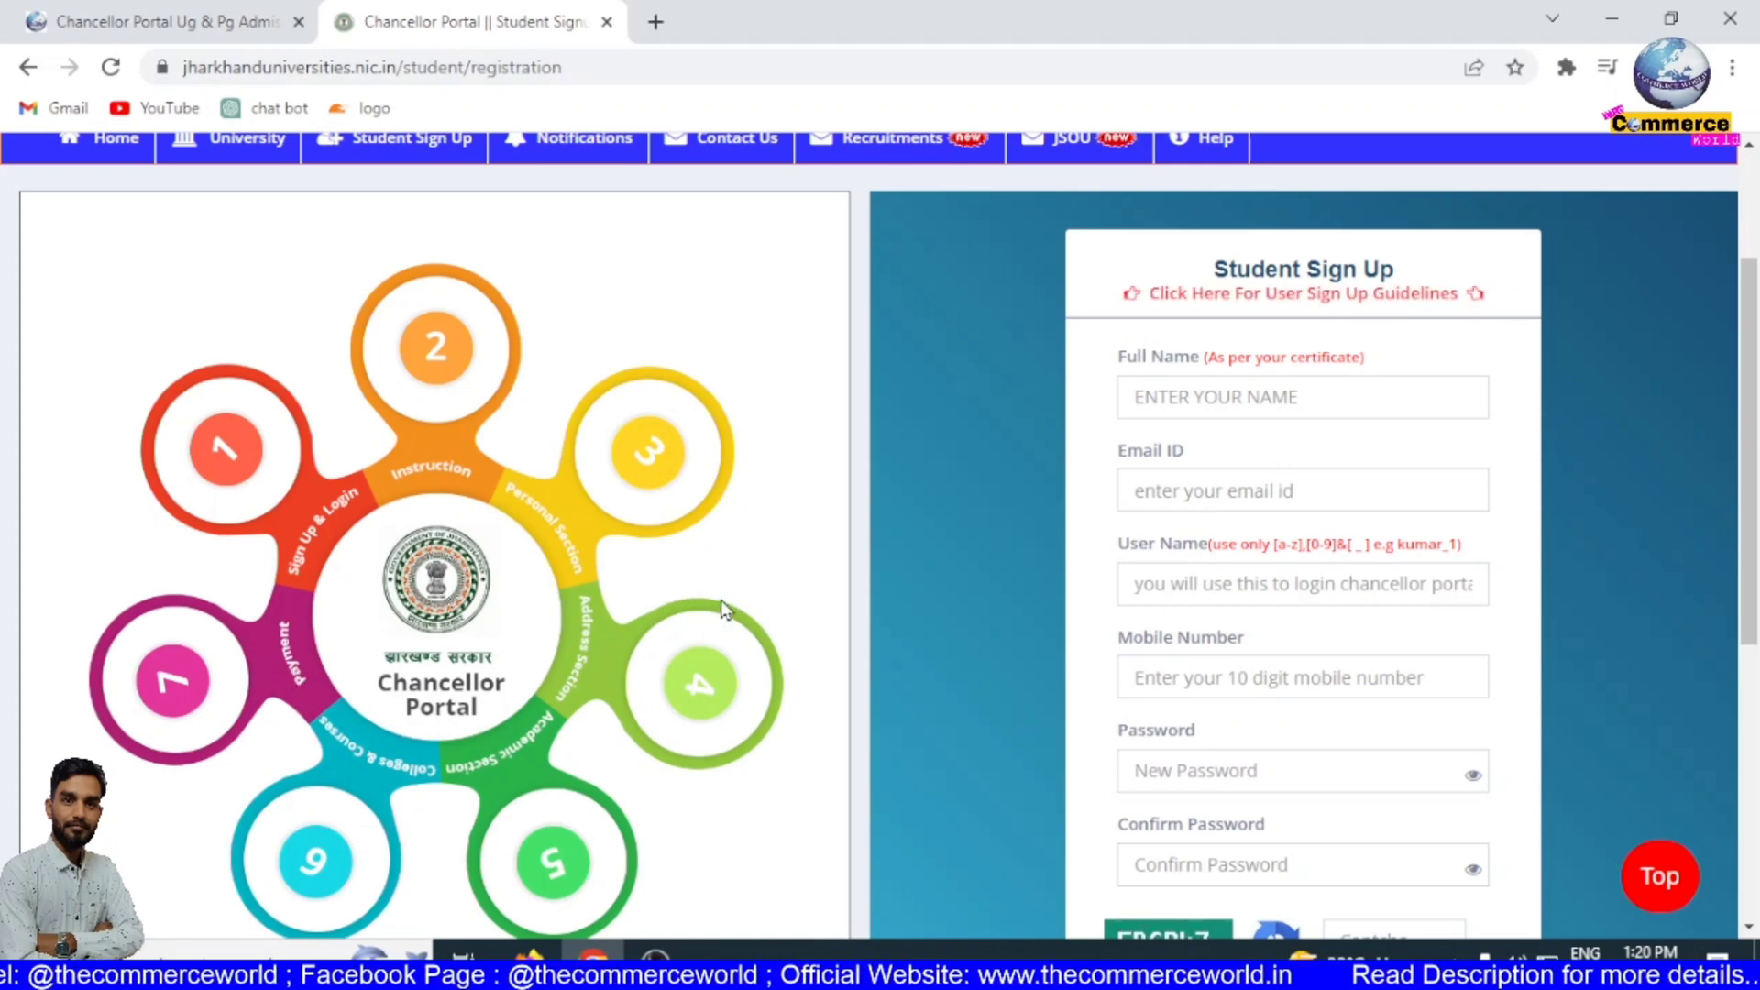
{"action": "scroll", "coordinate": [720, 605], "scroll_direction": "up", "scroll_amount": 3}
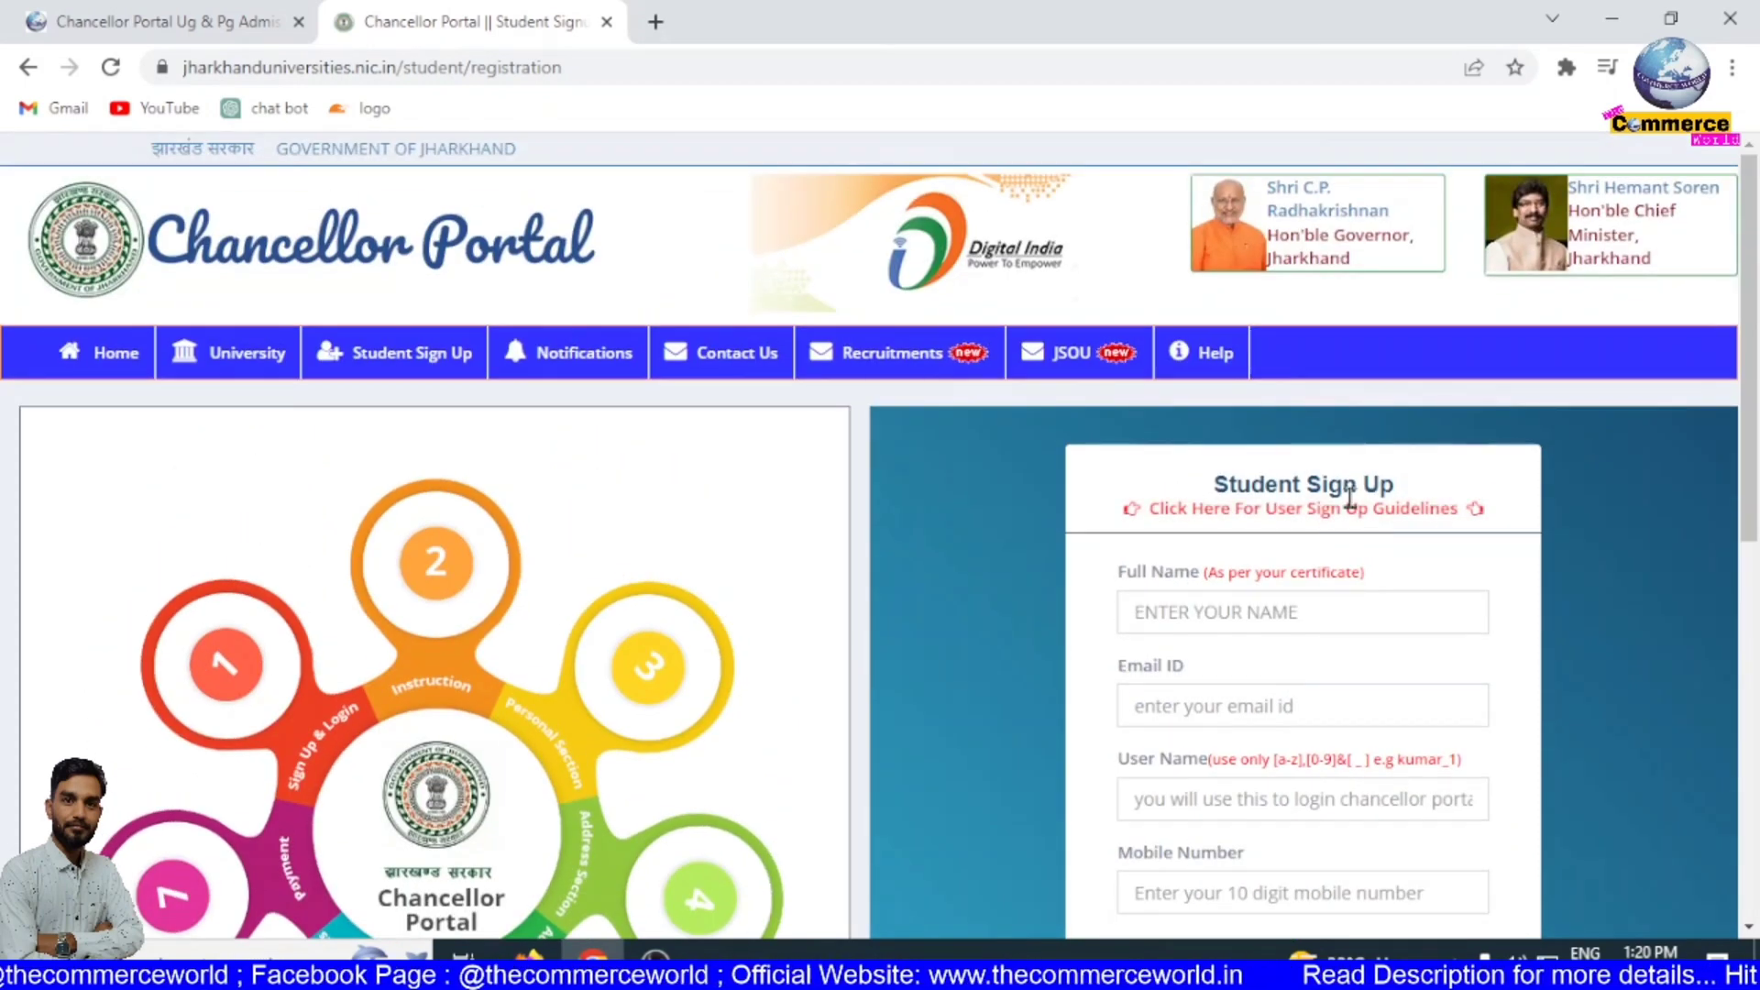
- Read the User Sign Up Guidelines, including the user name and password rules, and close them
{"action": "left_click", "coordinate": [1401, 510]}
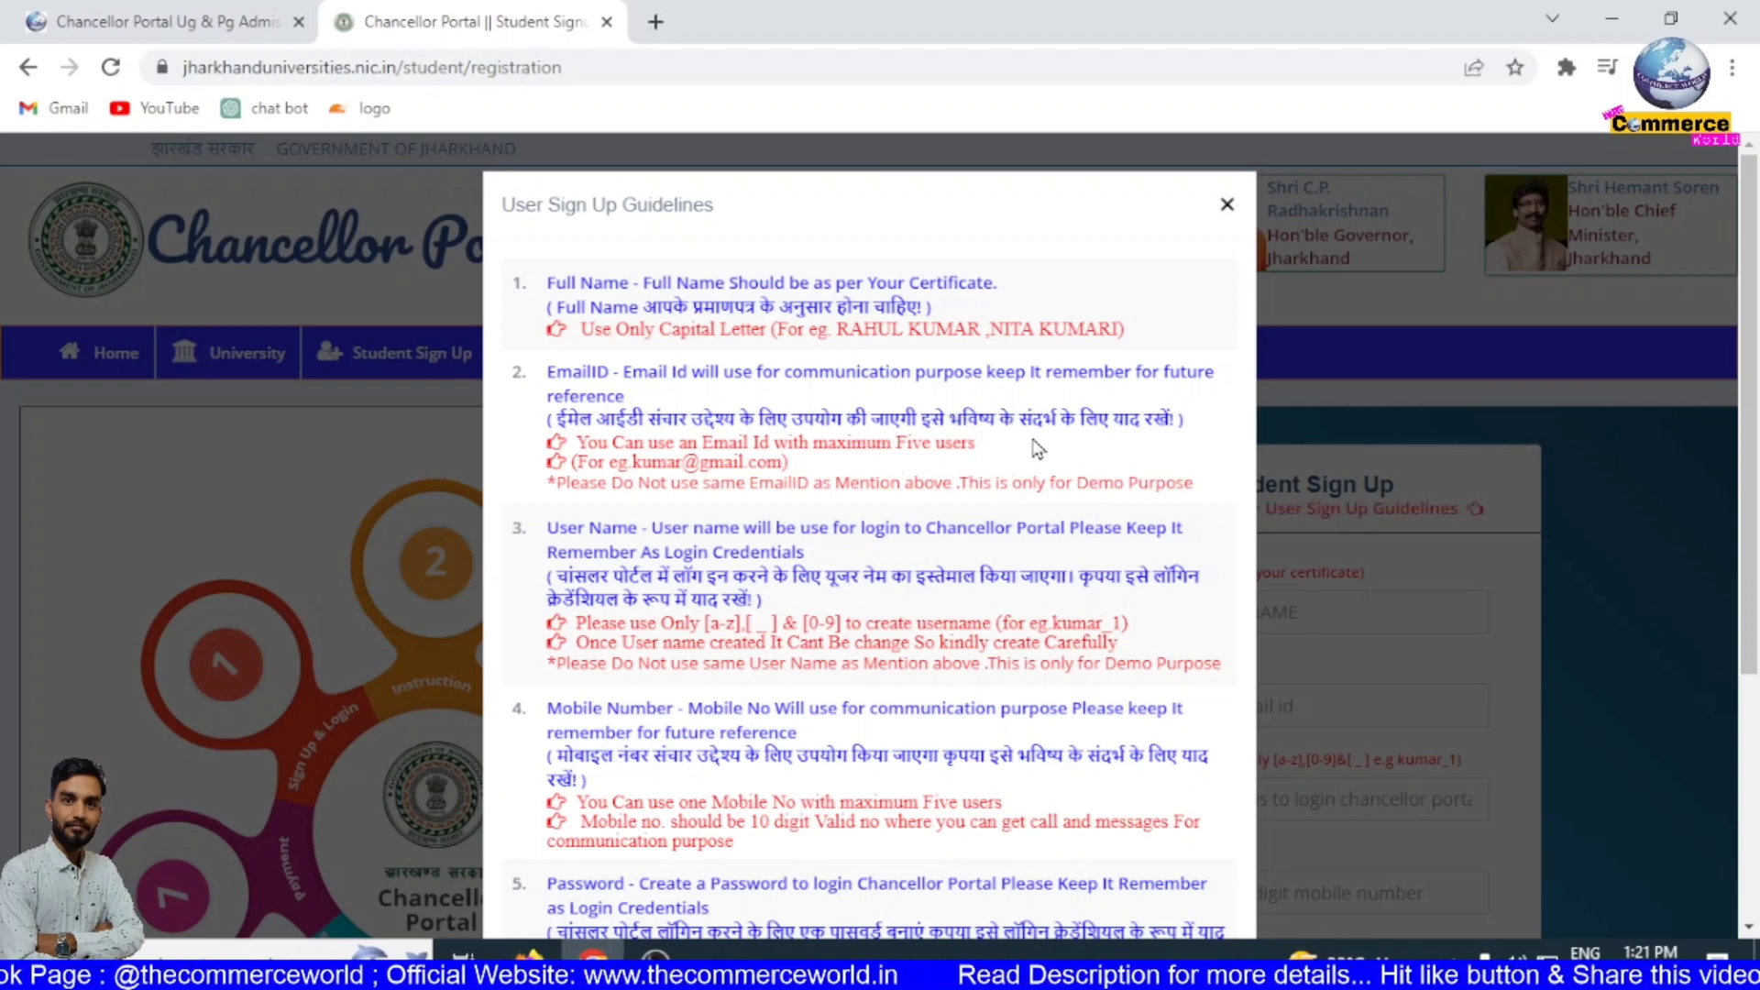
{"action": "scroll", "coordinate": [1037, 448], "scroll_direction": "down", "scroll_amount": 2}
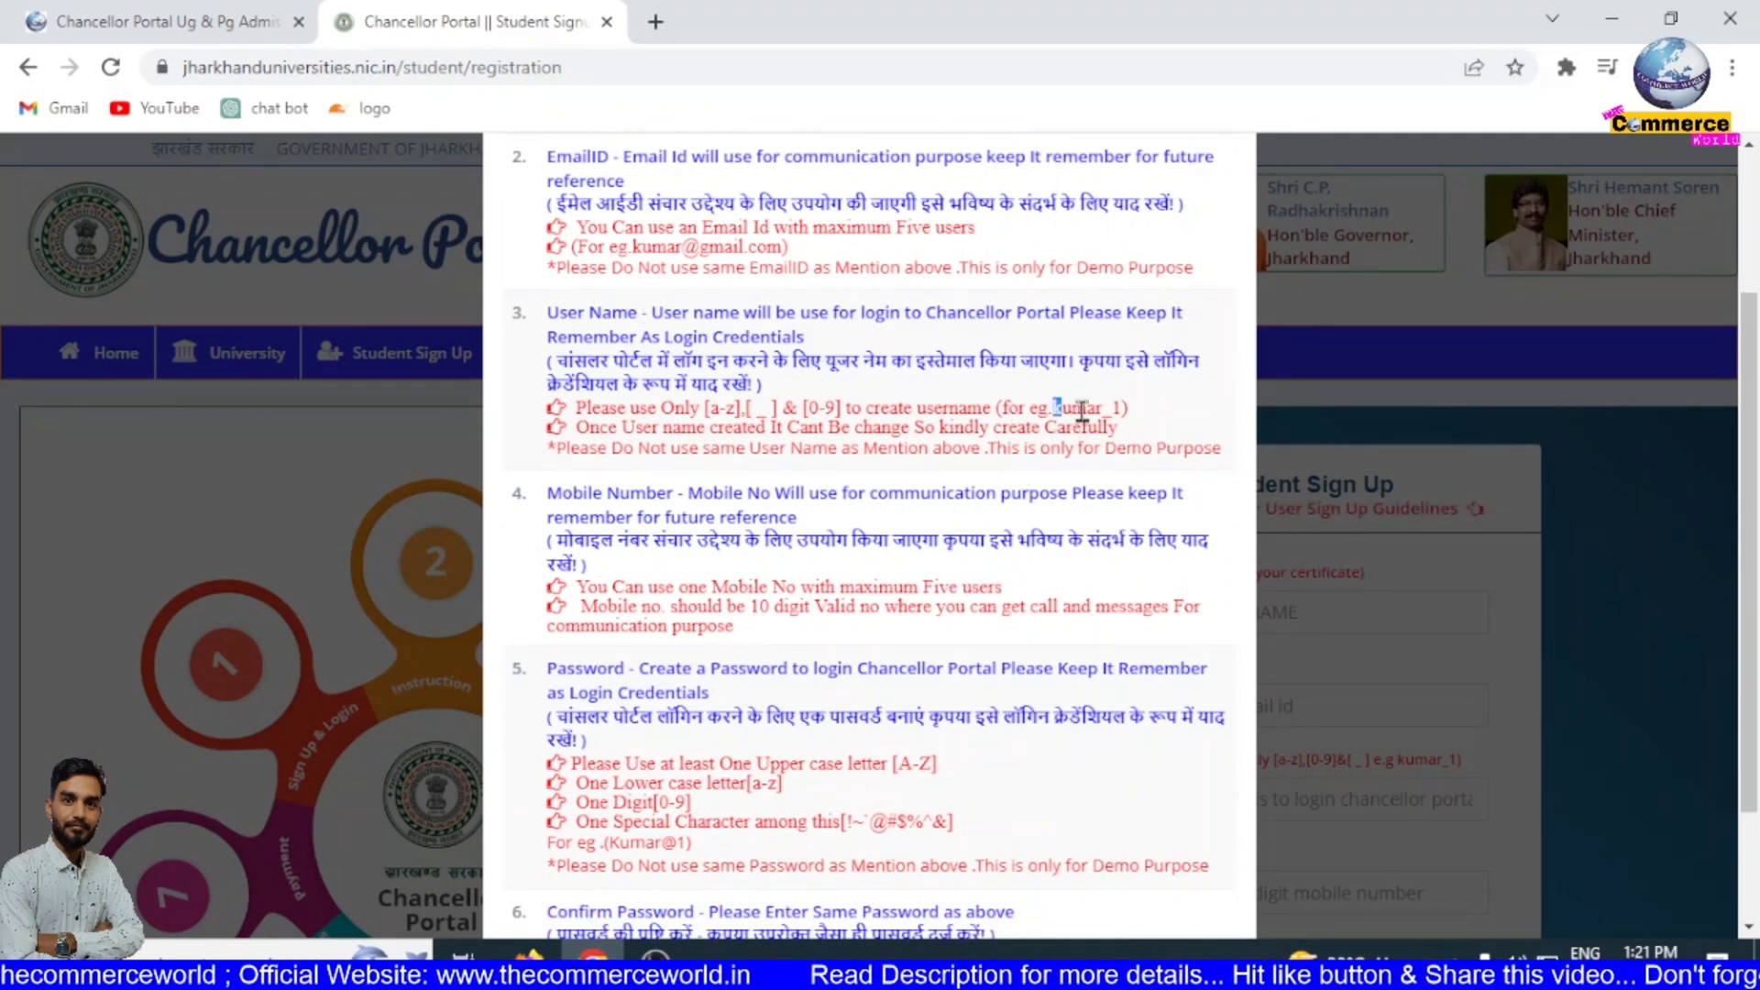
{"action": "left_click_drag", "start_coordinate": [1082, 412], "coordinate": [1129, 412]}
{"action": "left_click", "coordinate": [1196, 417]}
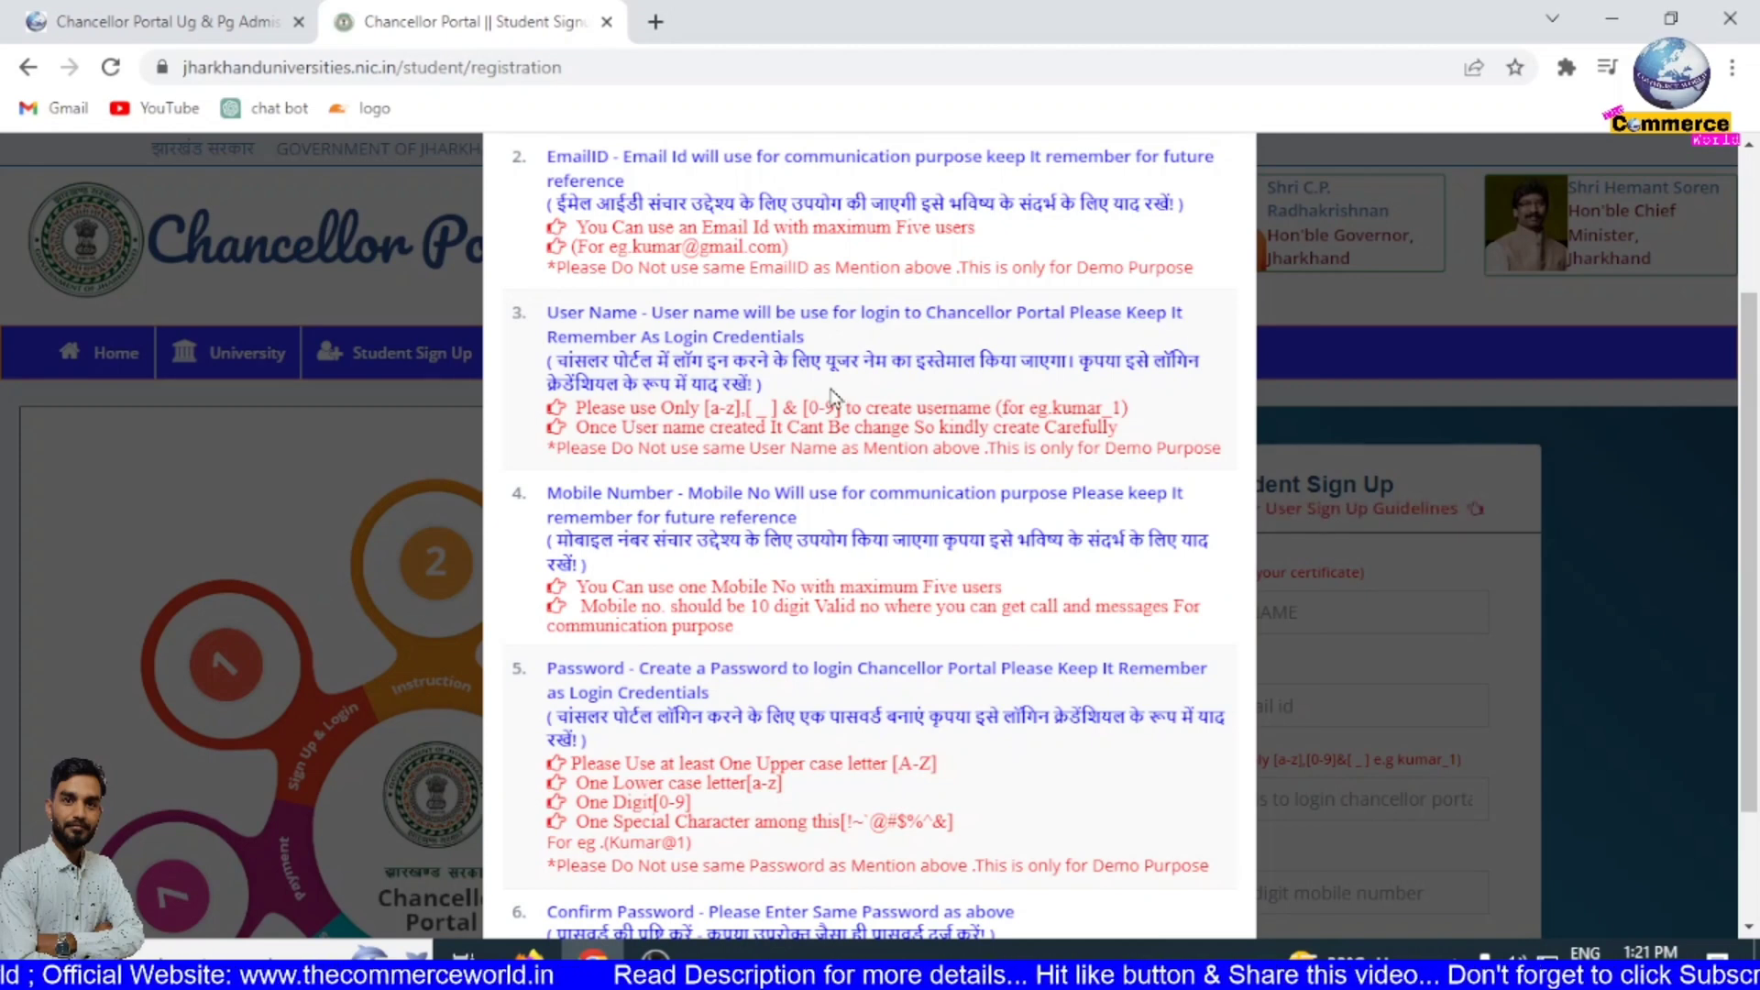
{"action": "scroll", "coordinate": [613, 458], "scroll_direction": "down", "scroll_amount": 2}
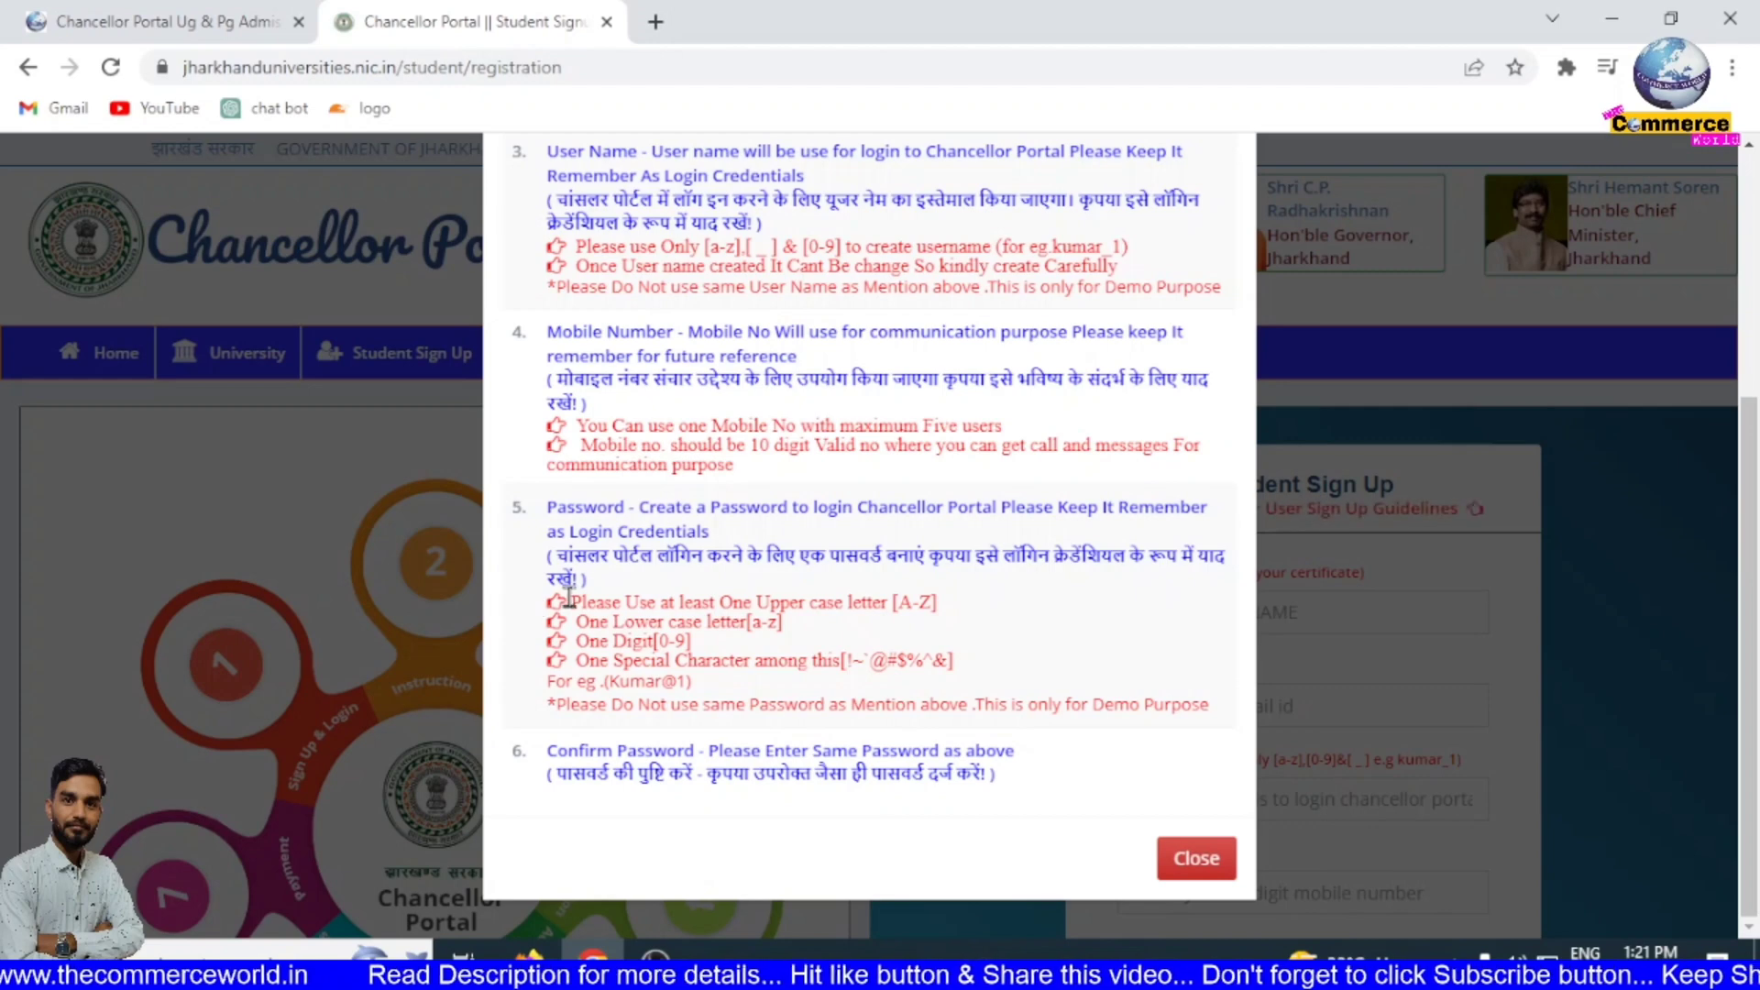
{"action": "left_click_drag", "start_coordinate": [570, 602], "coordinate": [877, 706]}
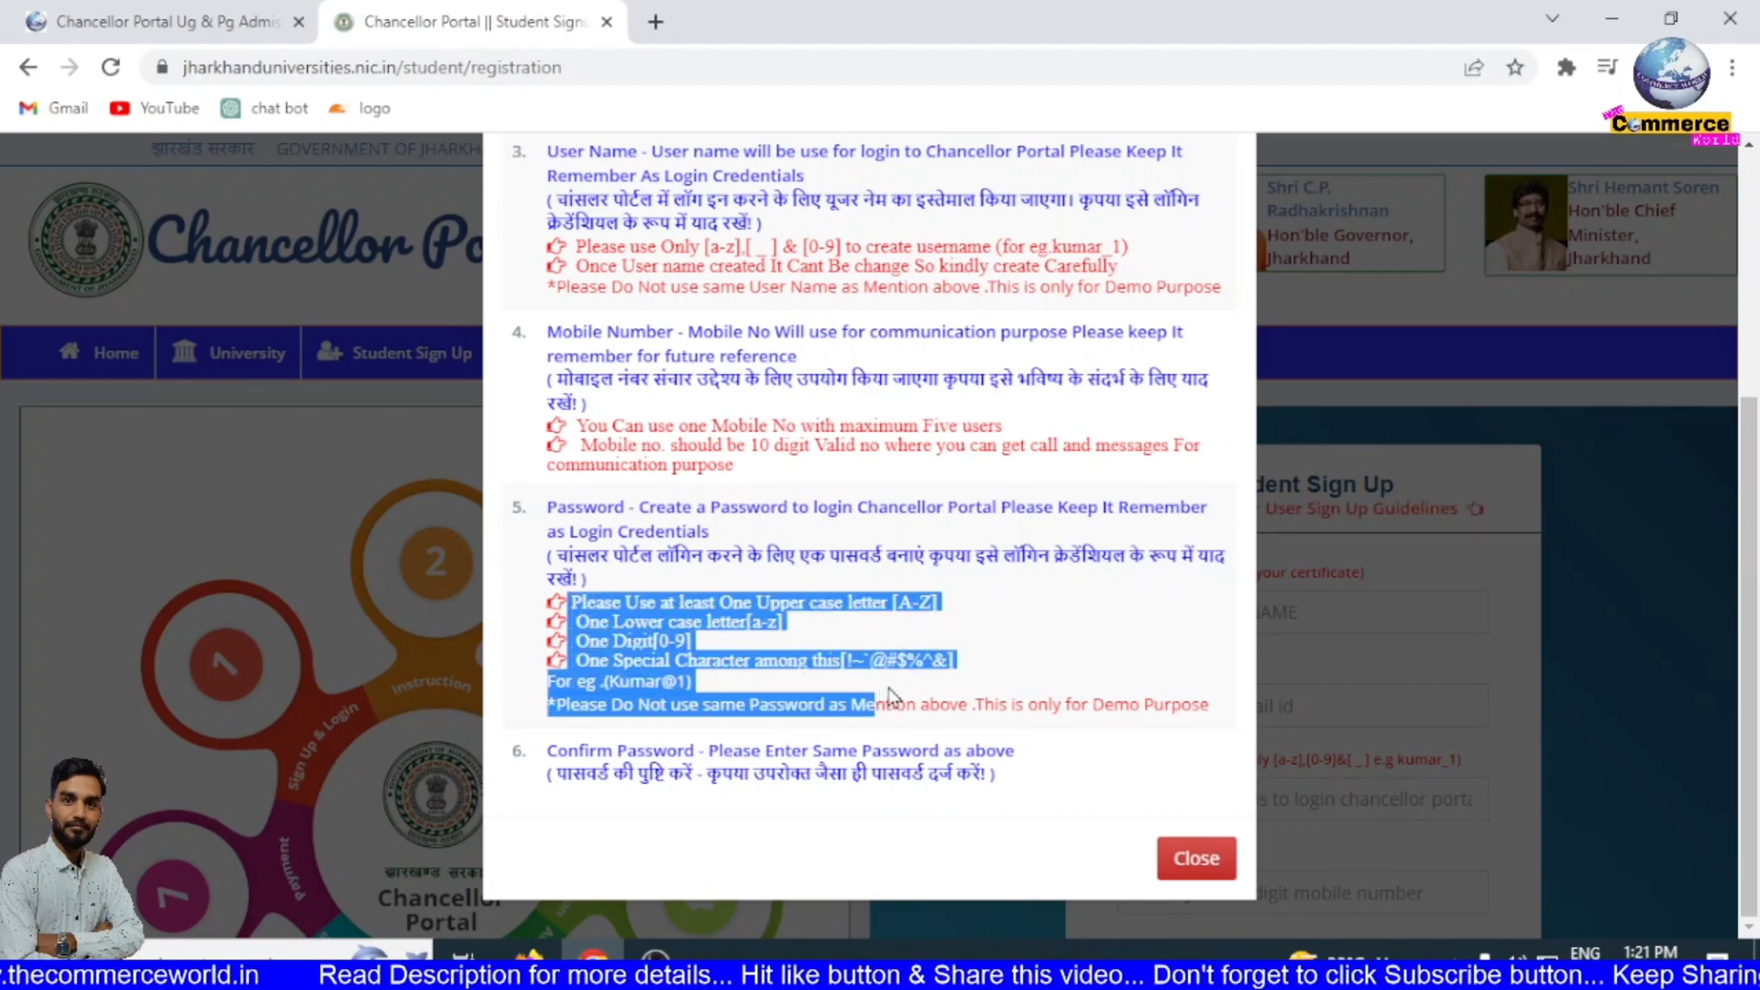
{"action": "left_click", "coordinate": [1055, 646]}
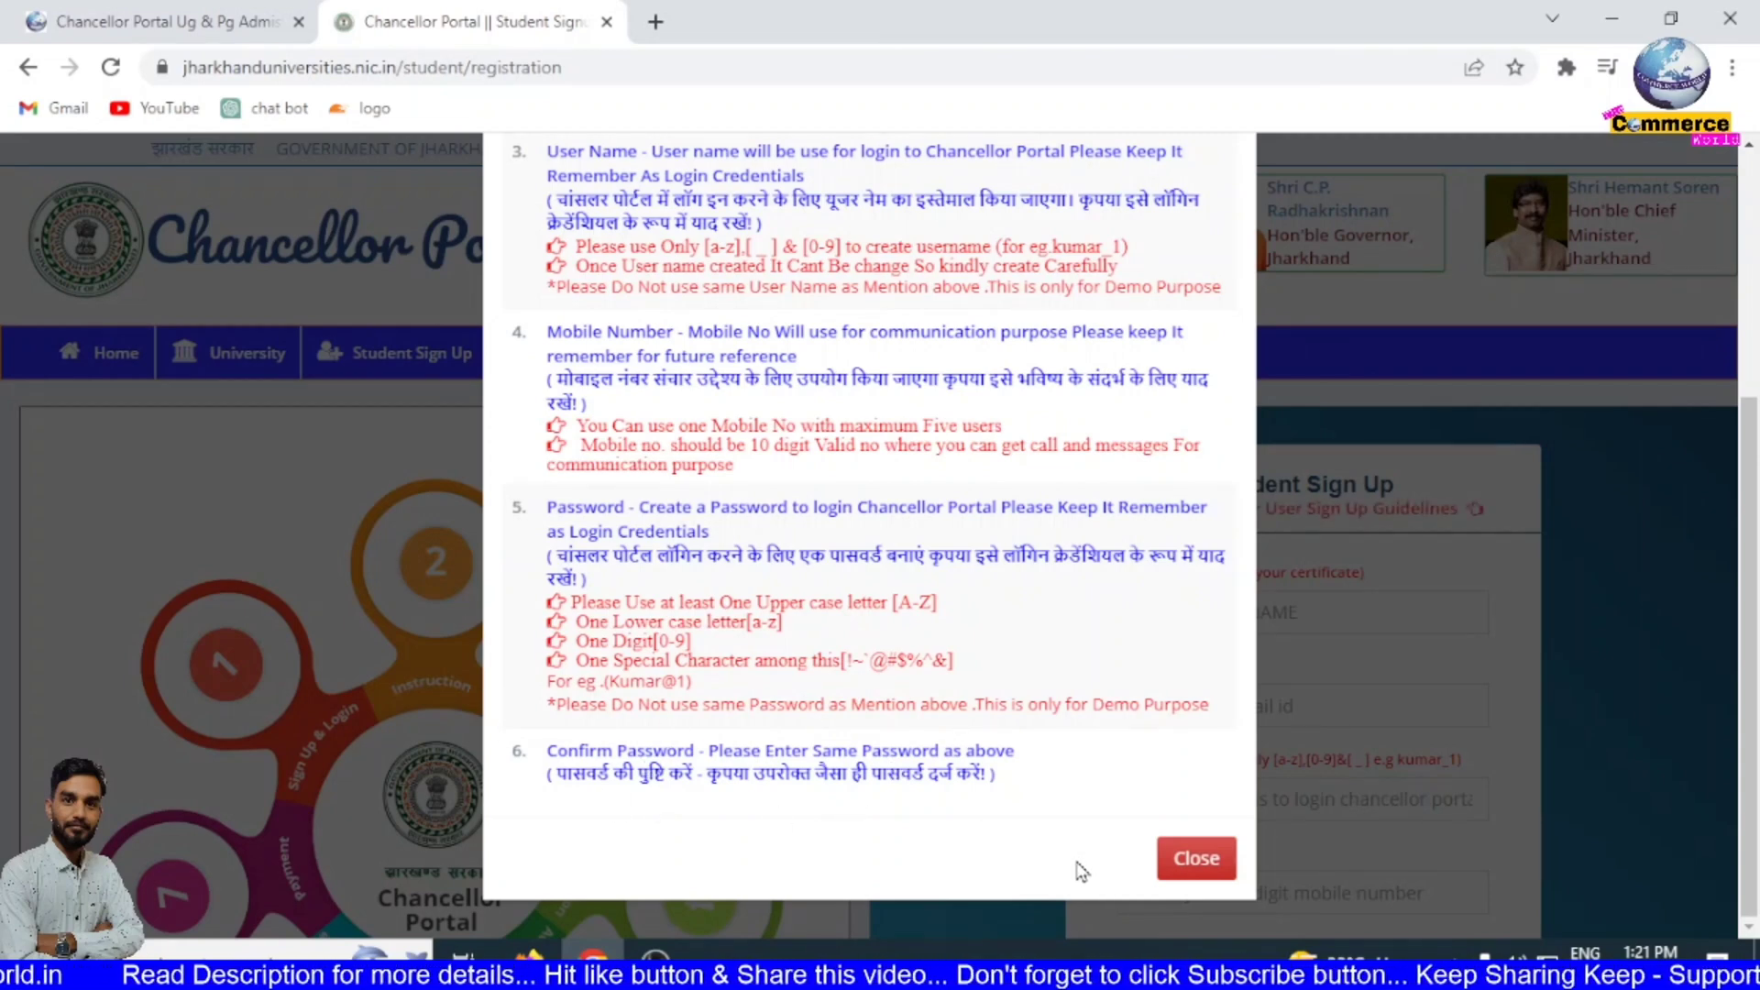
{"action": "left_click", "coordinate": [1174, 862]}
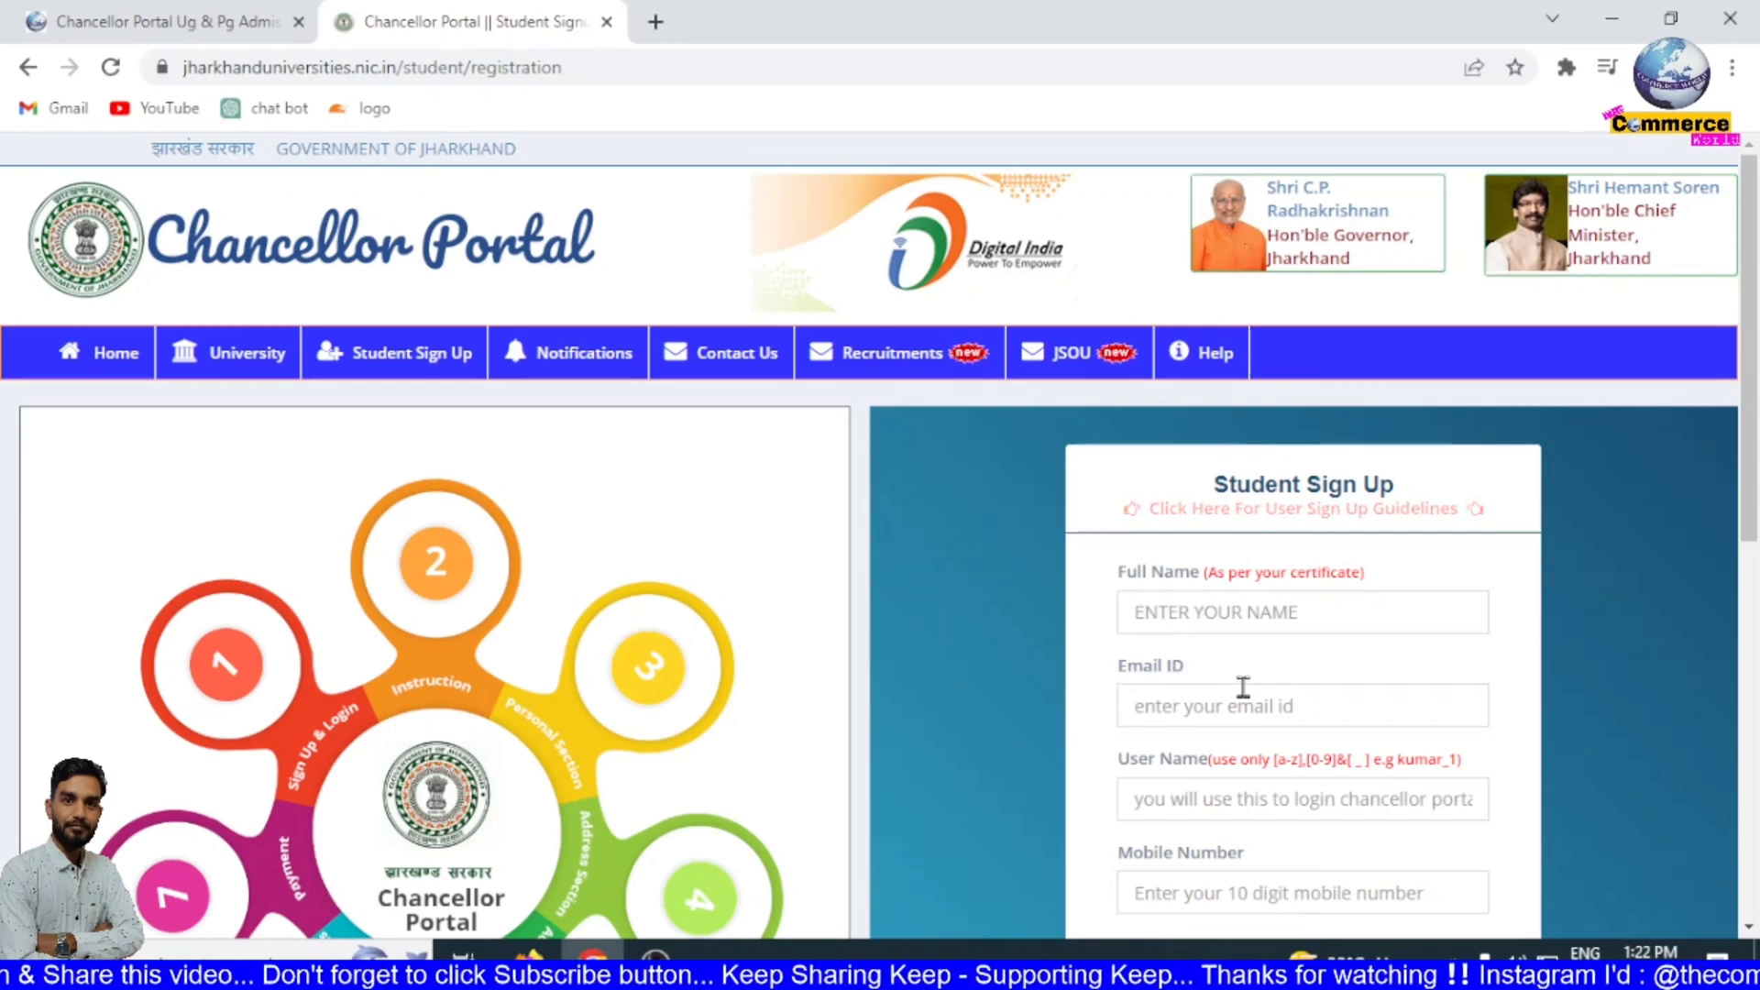
- Review the sign-up form's fields from full name through captcha, including the sign-up and existing-user login options
{"action": "scroll", "coordinate": [1249, 735], "scroll_direction": "down", "scroll_amount": 2}
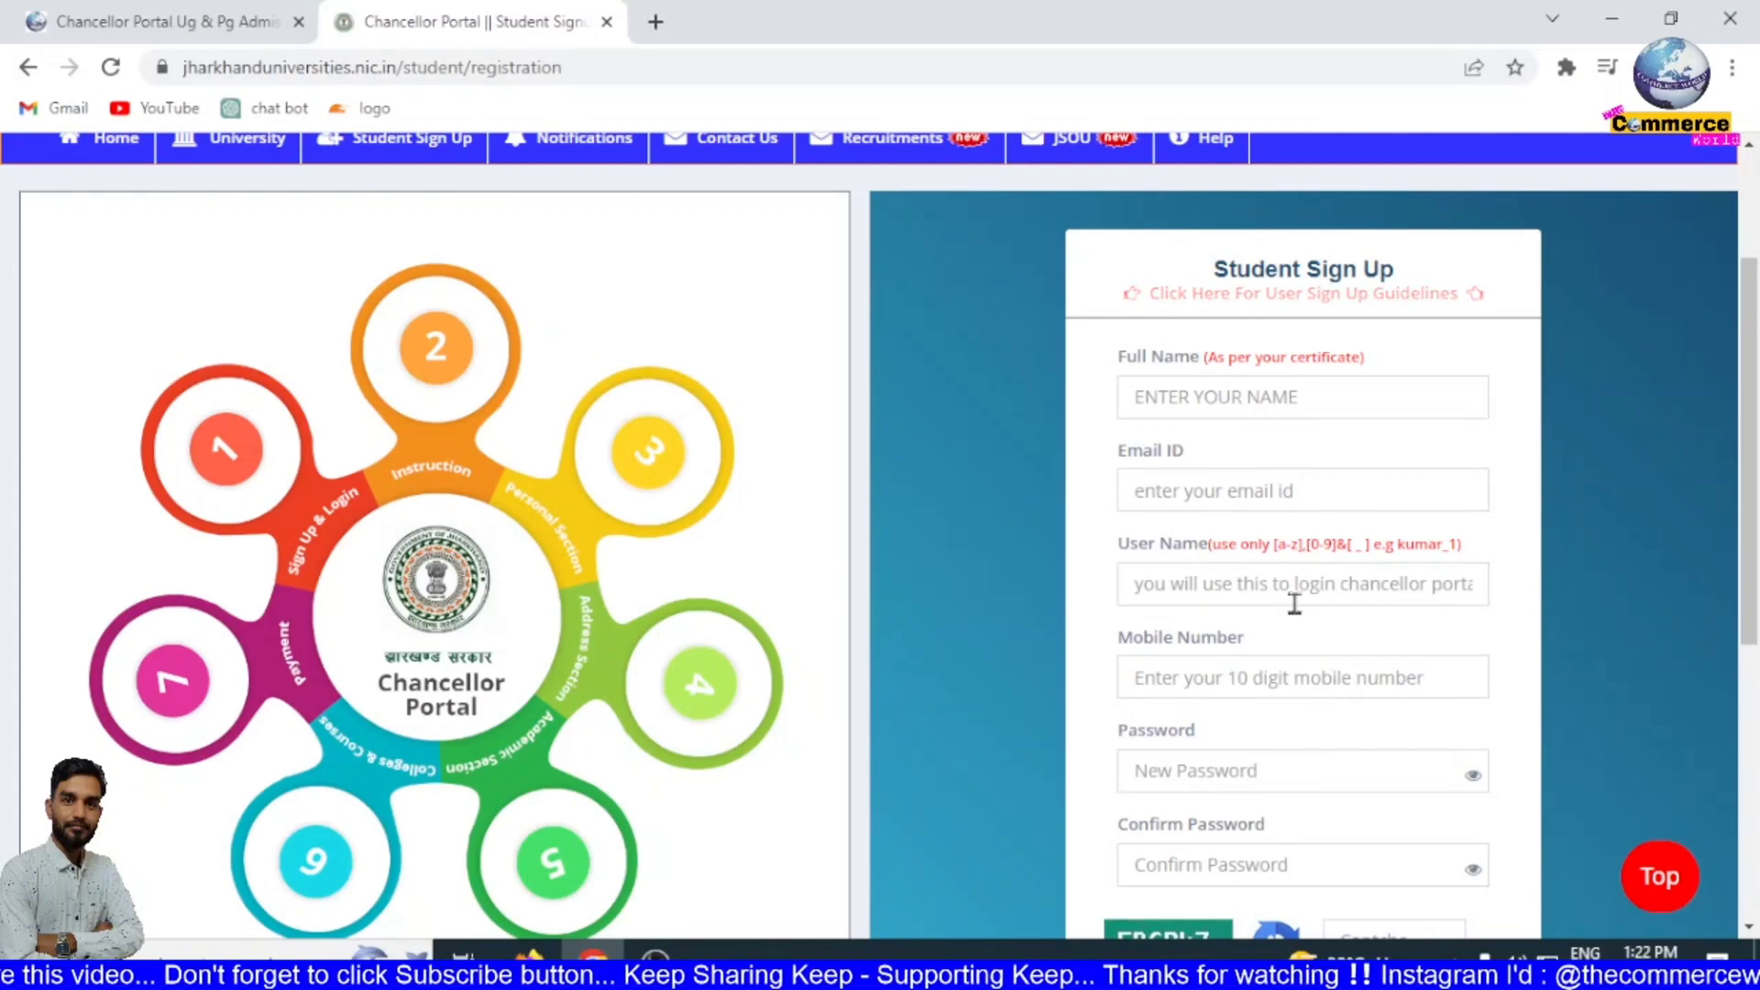
{"action": "scroll", "coordinate": [1300, 651], "scroll_direction": "down", "scroll_amount": 1}
{"action": "scroll", "coordinate": [1300, 651], "scroll_direction": "down", "scroll_amount": 2}
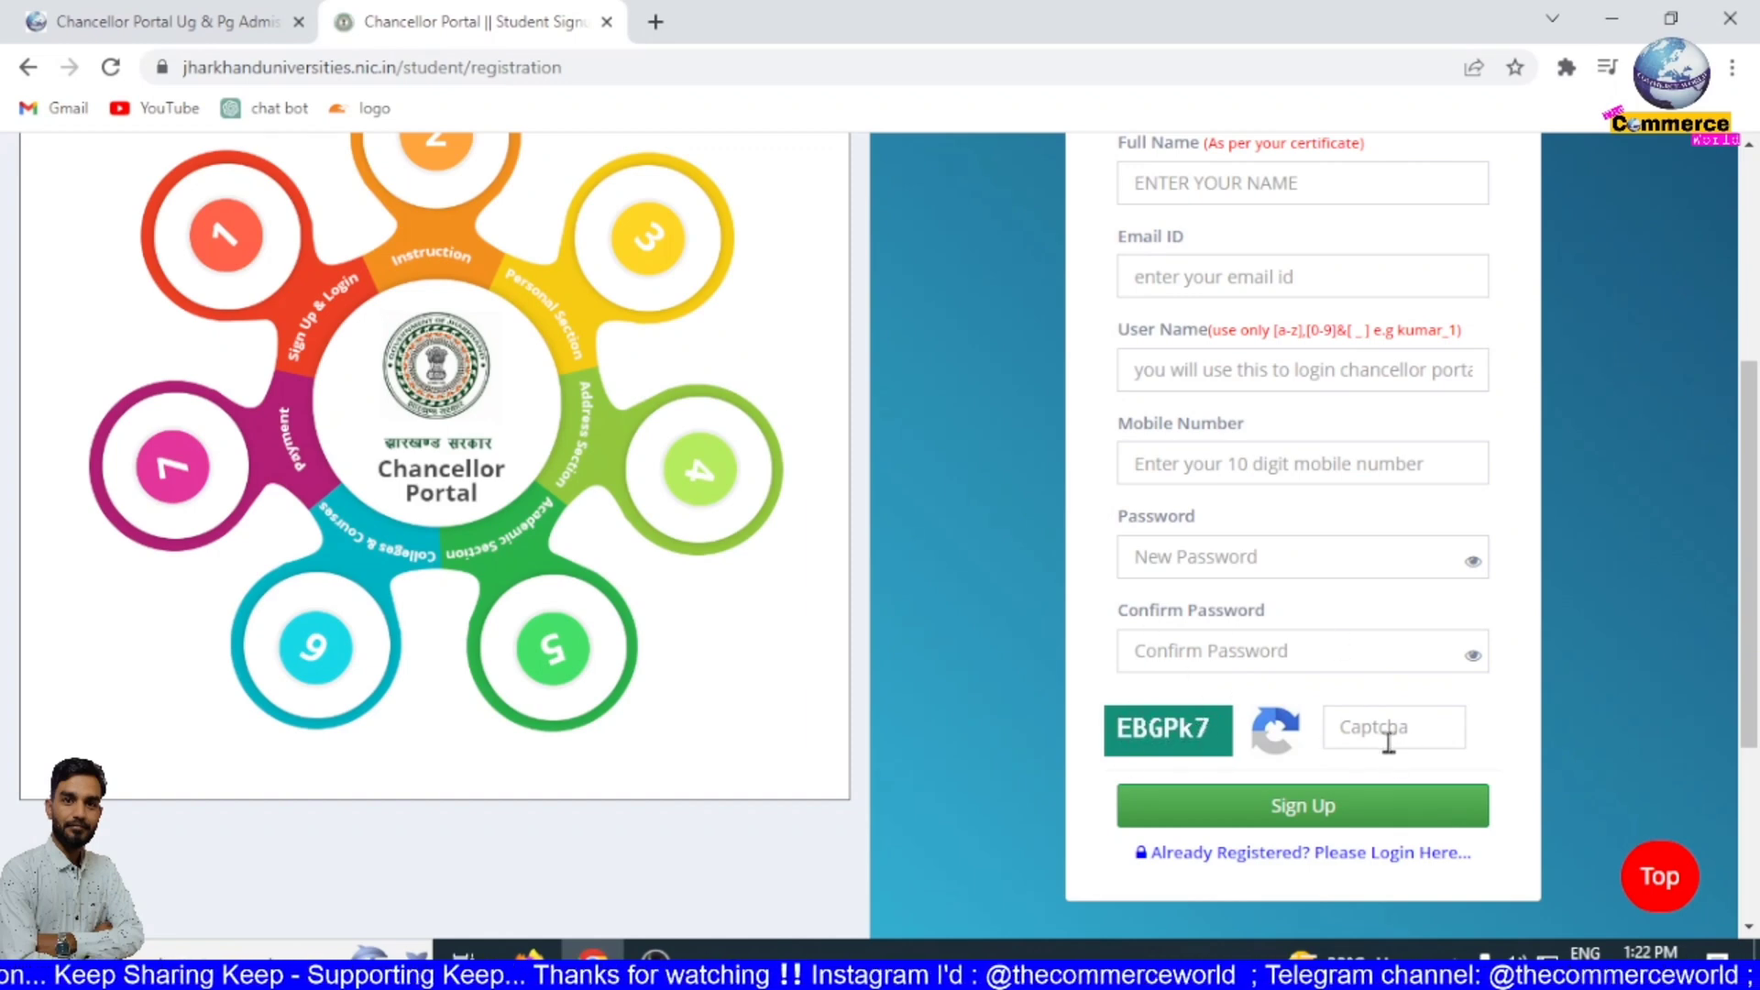
{"action": "left_click", "coordinate": [1337, 806]}
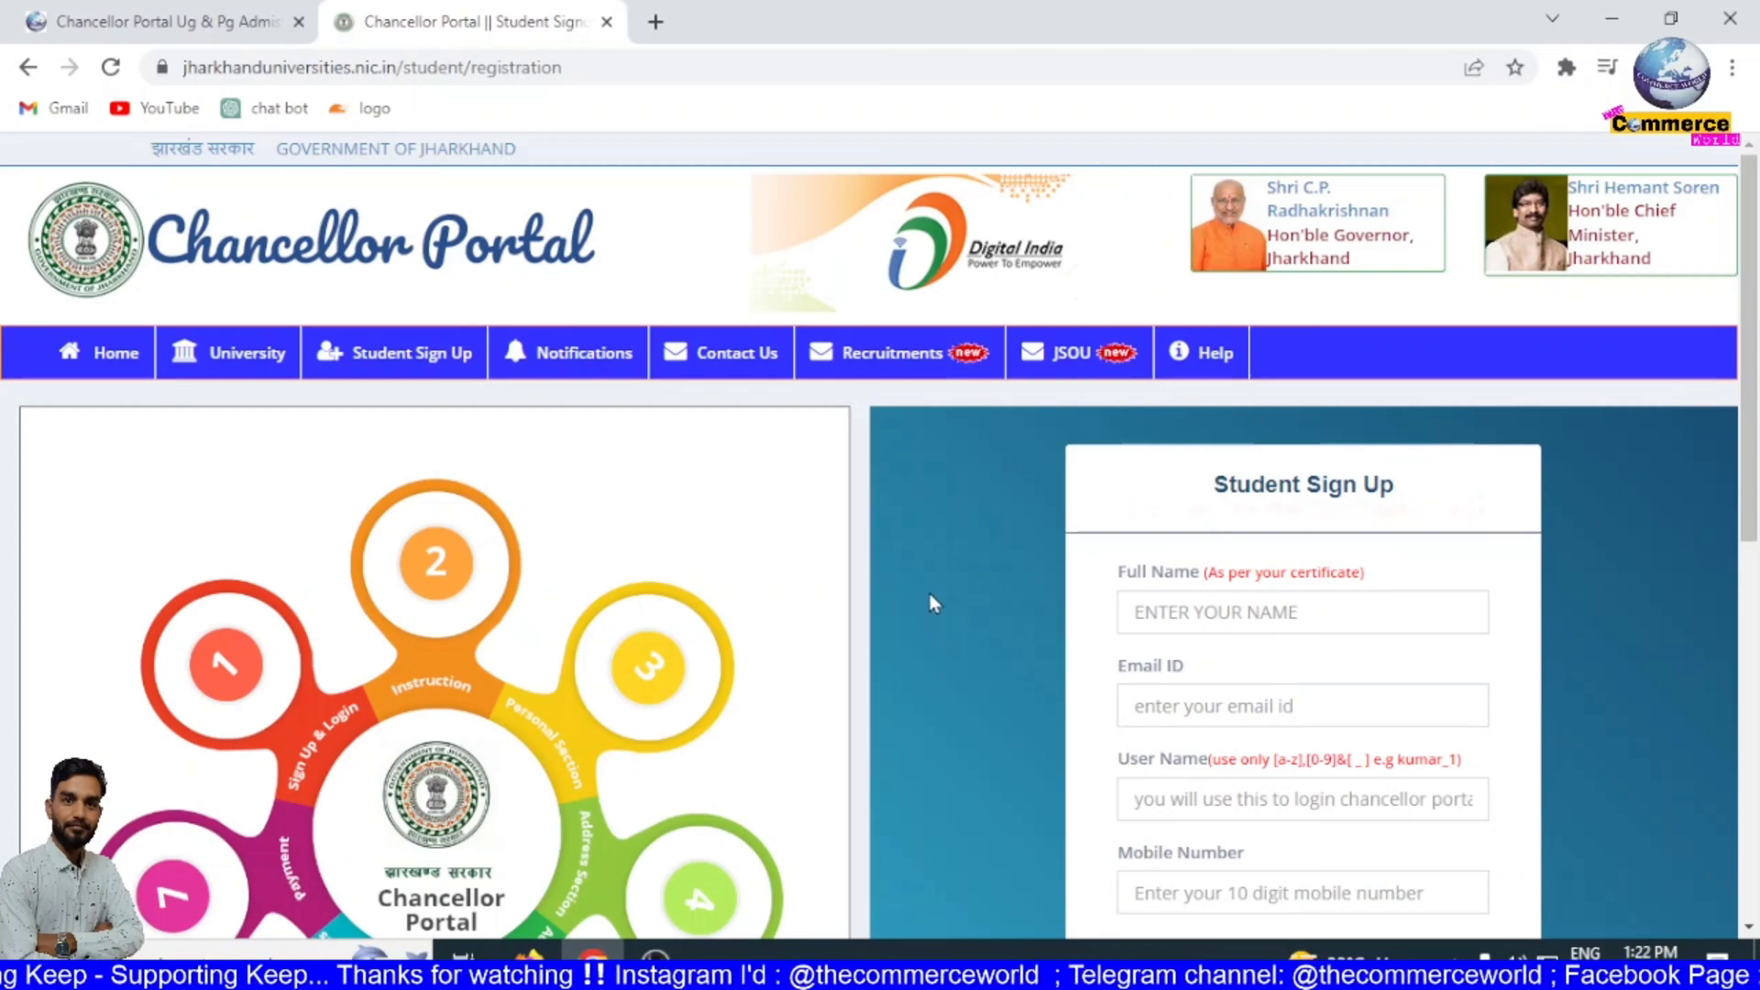
{"action": "scroll", "coordinate": [998, 601], "scroll_direction": "down", "scroll_amount": 9}
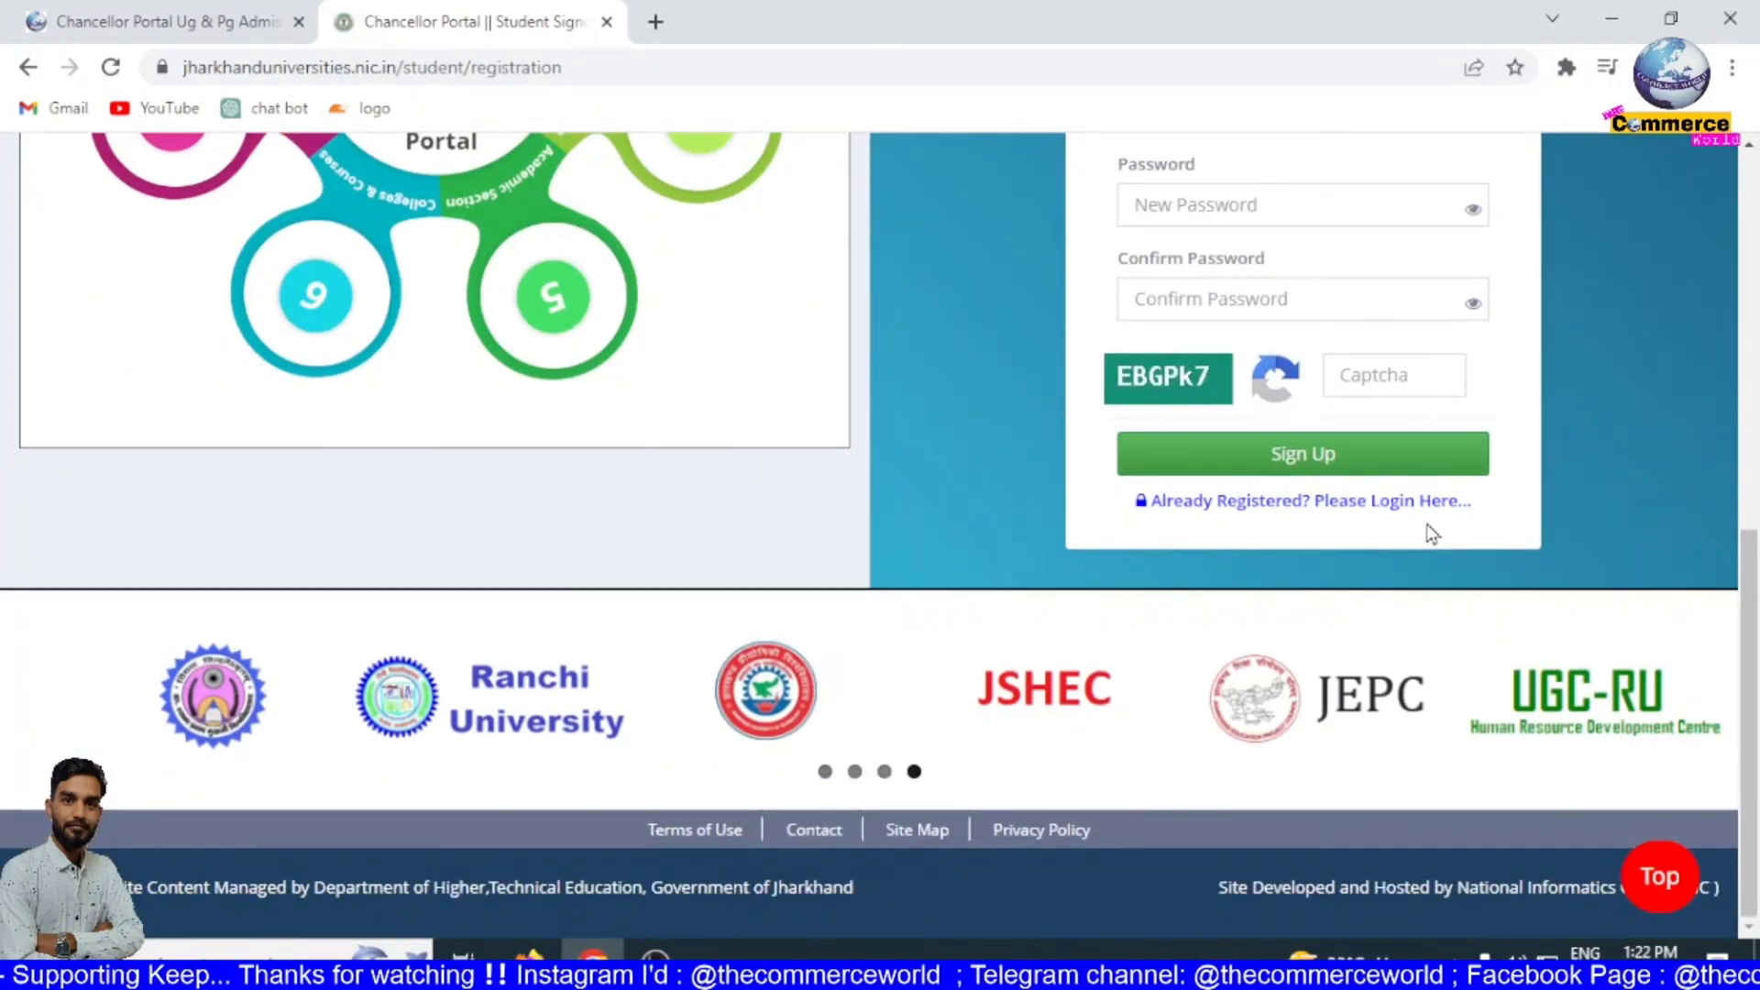
{"action": "scroll", "coordinate": [1403, 587], "scroll_direction": "up", "scroll_amount": 10}
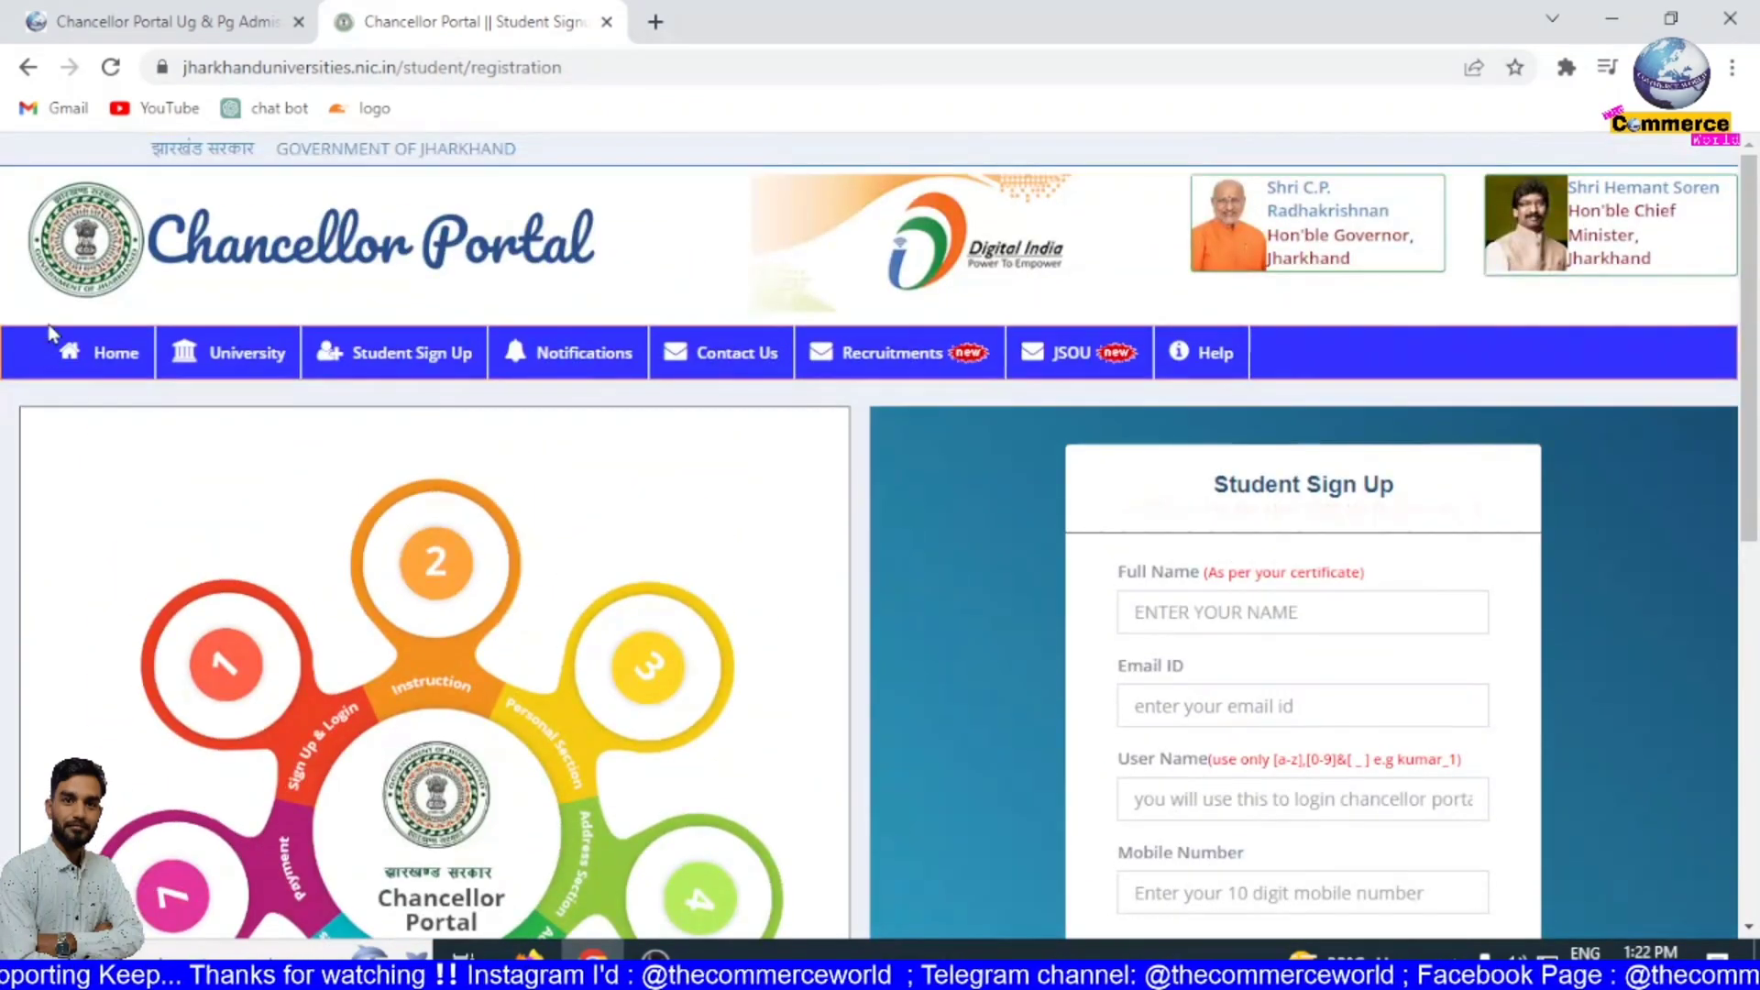
- Return to the portal home page and log in to the student account with the username, password and captcha
{"action": "left_click", "coordinate": [121, 362]}
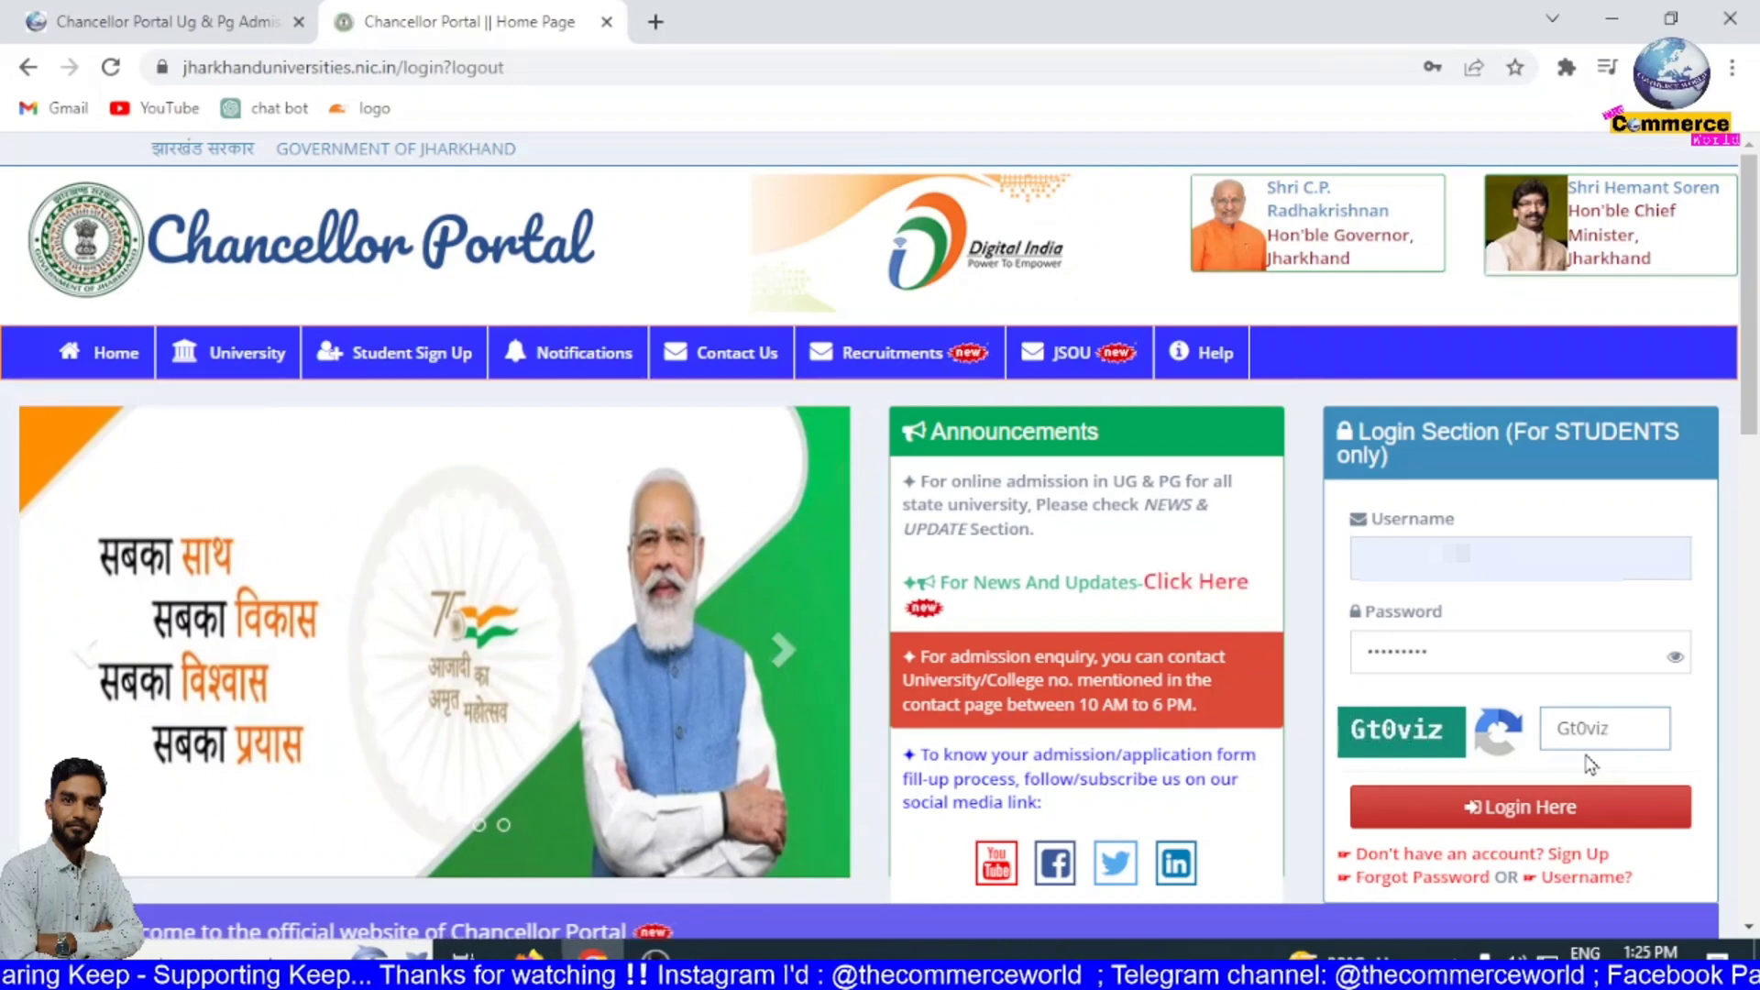
{"action": "left_click", "coordinate": [1557, 823]}
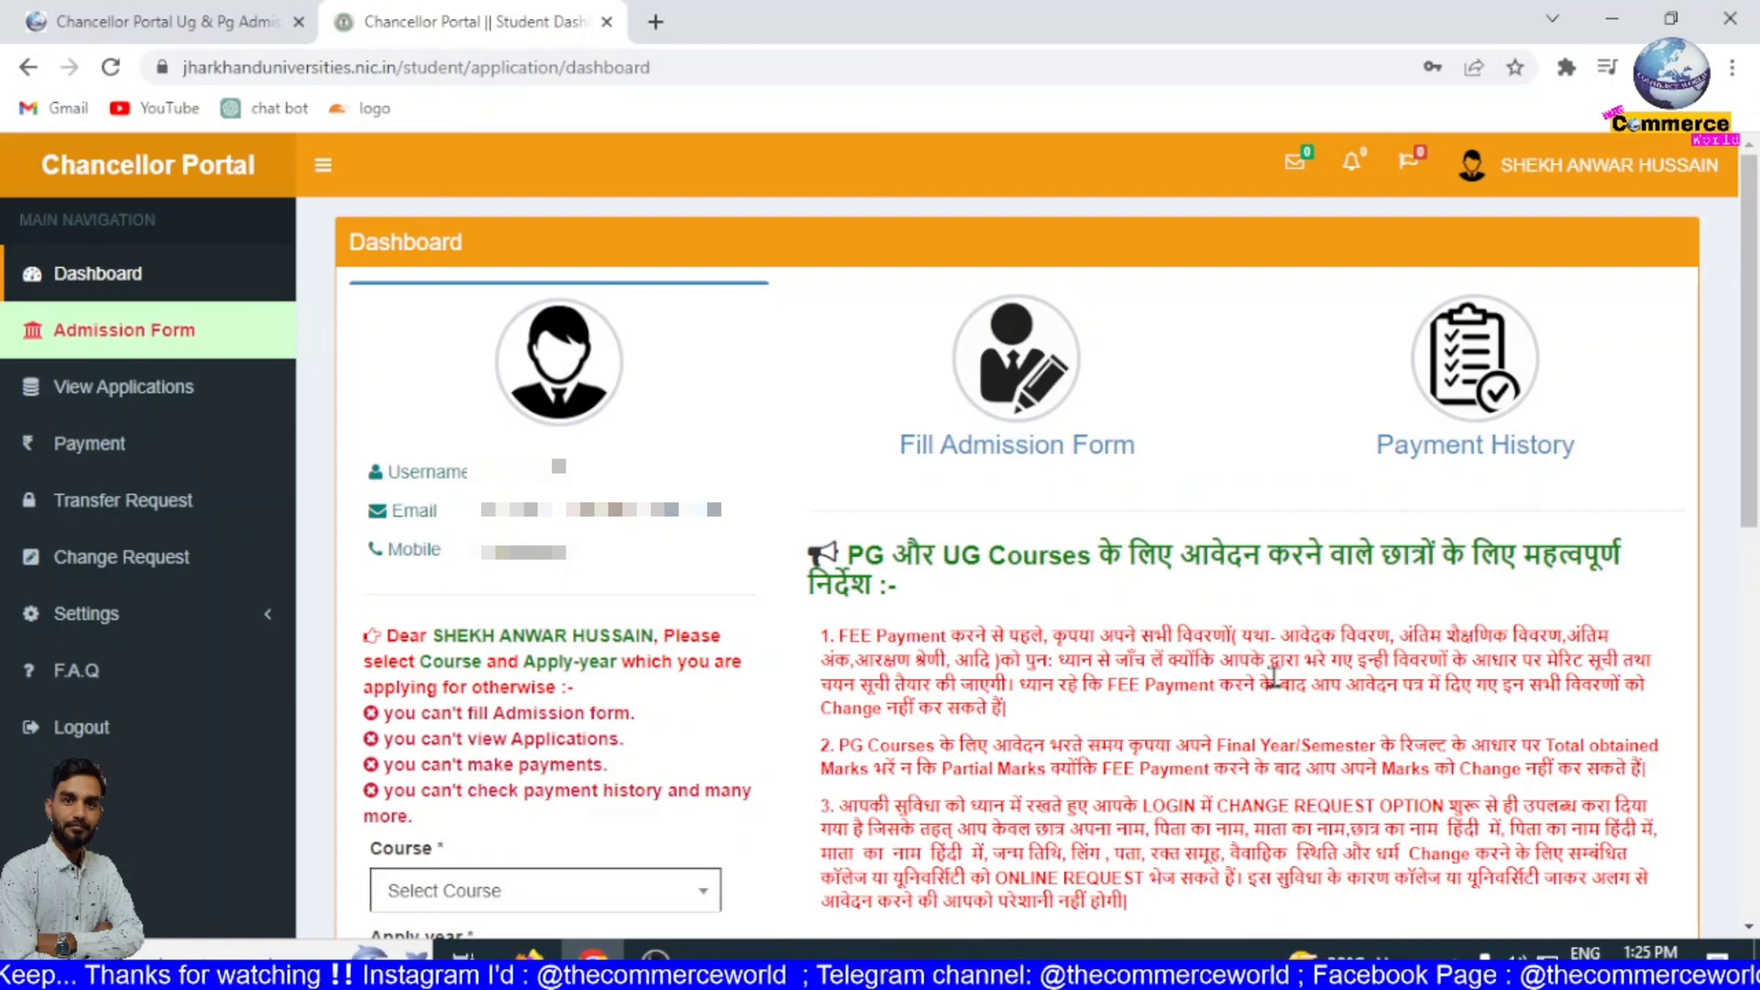
- Set the application session to the Under Graduate course and apply year 2023
{"action": "scroll", "coordinate": [1277, 683], "scroll_direction": "down", "scroll_amount": 5}
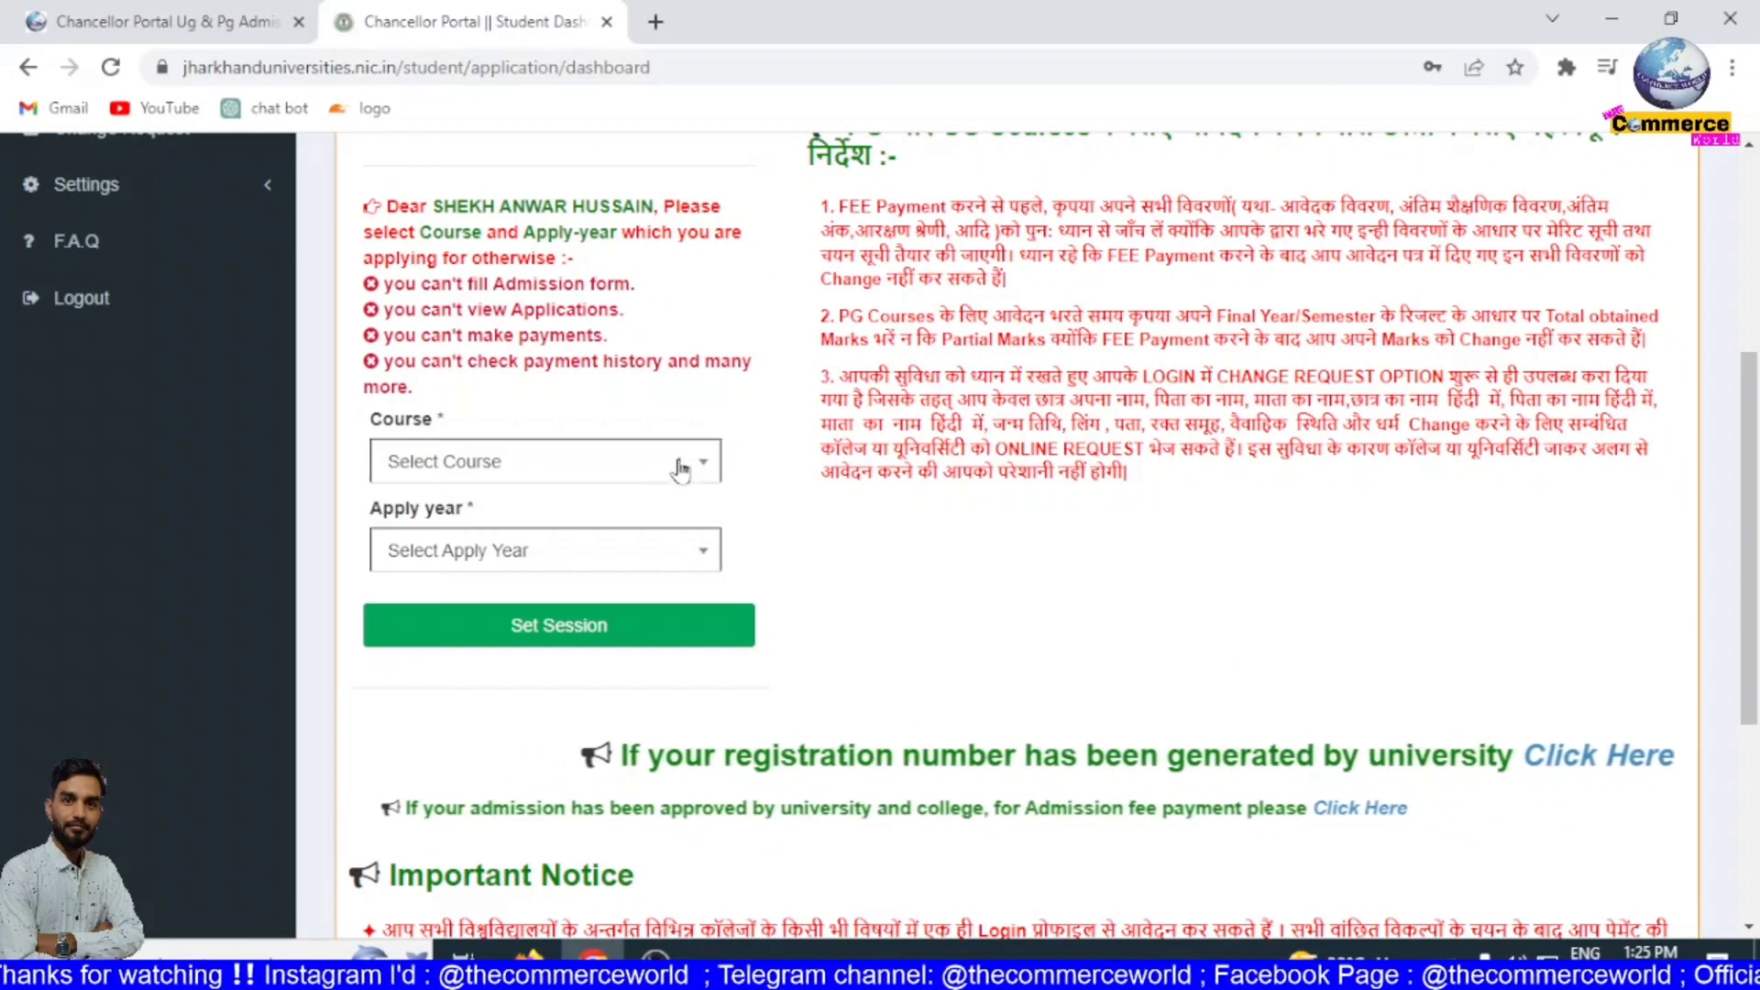
{"action": "left_click", "coordinate": [442, 464]}
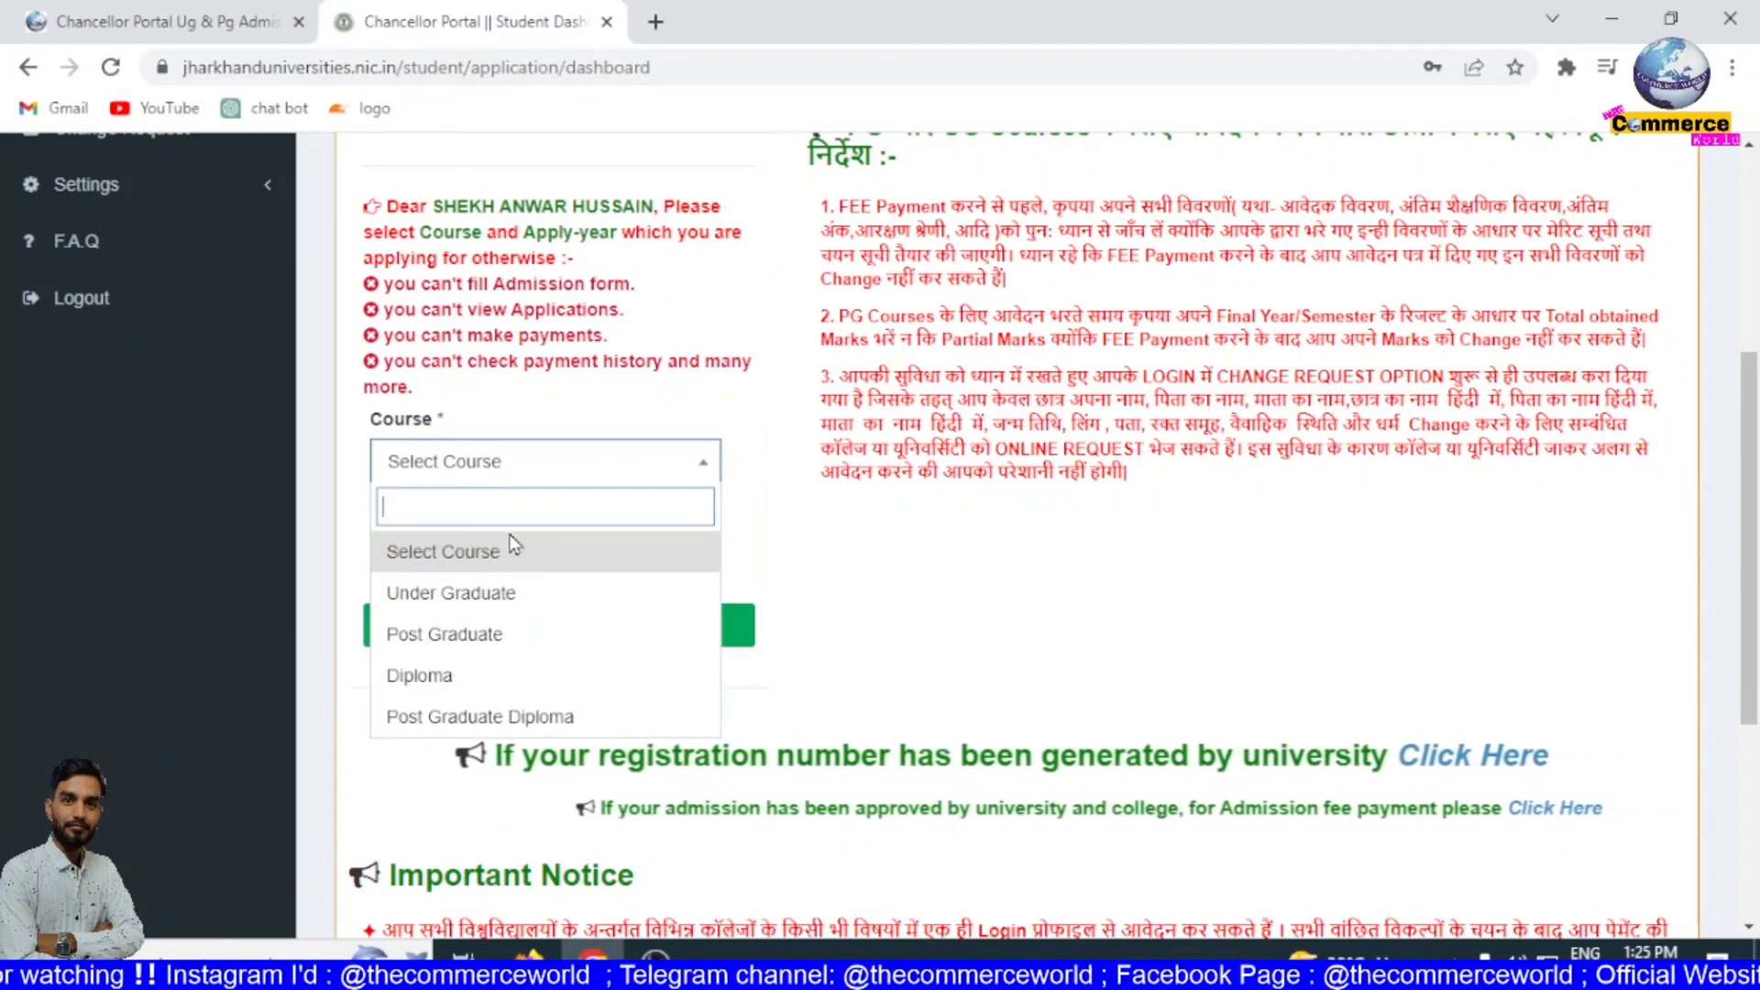
{"action": "left_click", "coordinate": [520, 598]}
{"action": "left_click", "coordinate": [534, 554]}
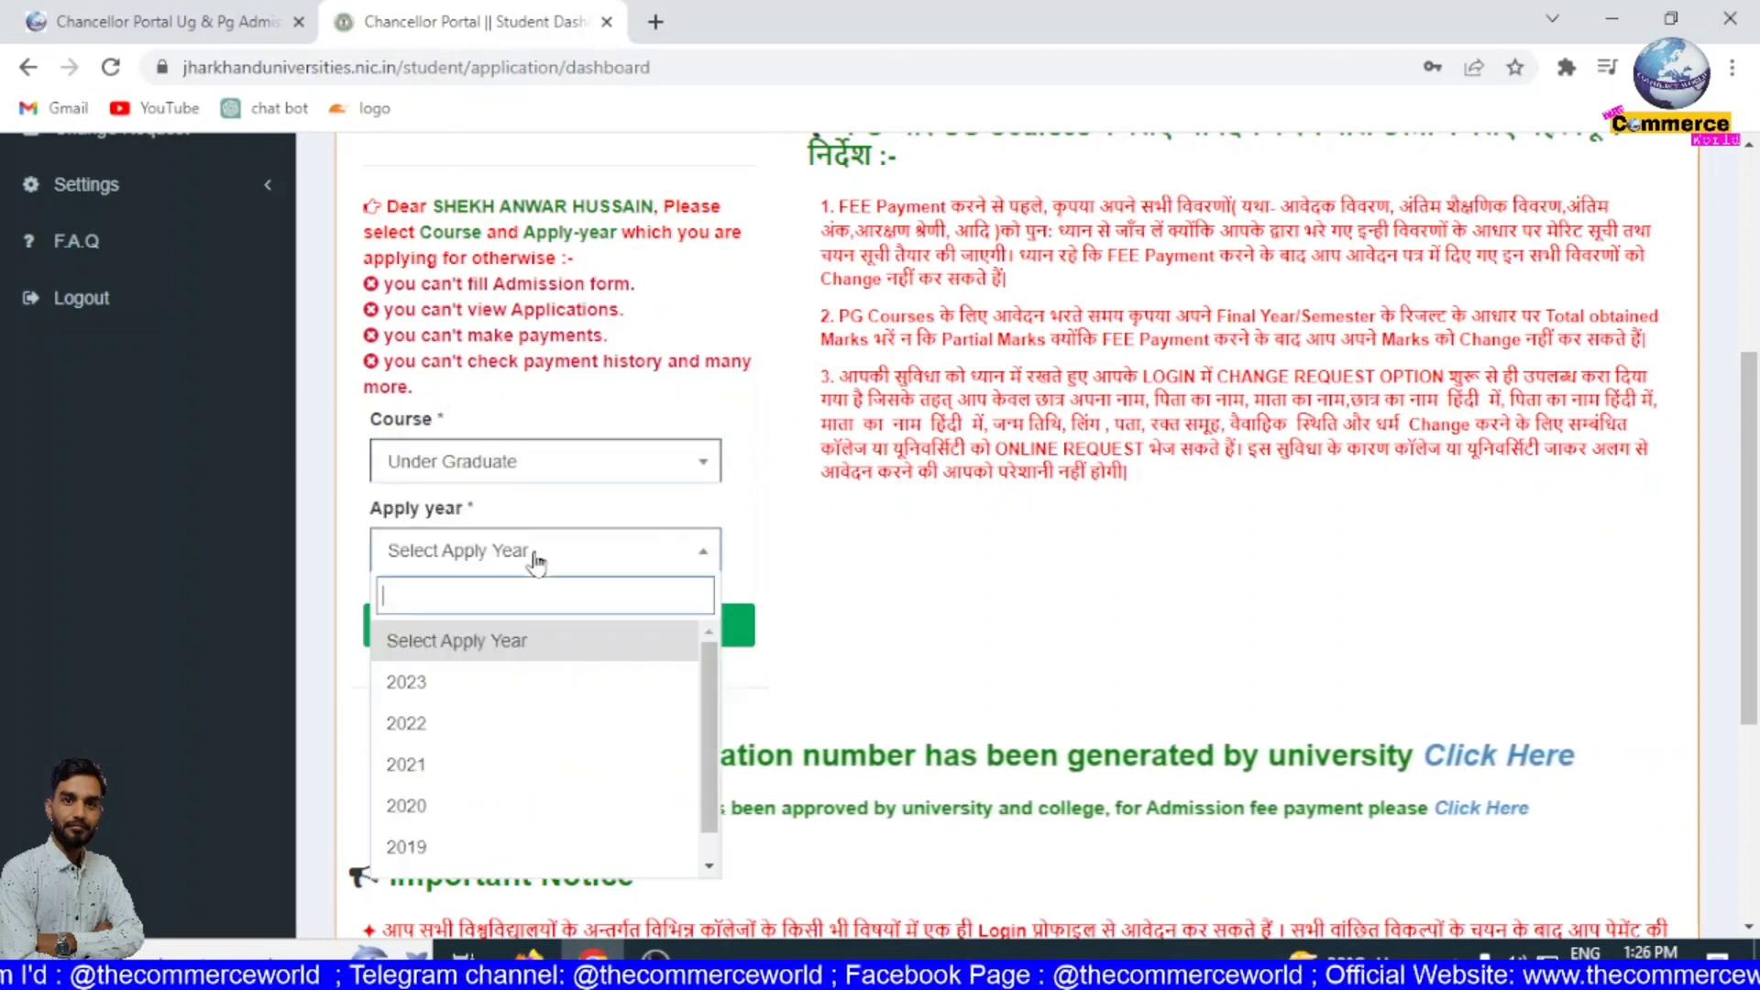
{"action": "left_click", "coordinate": [464, 690]}
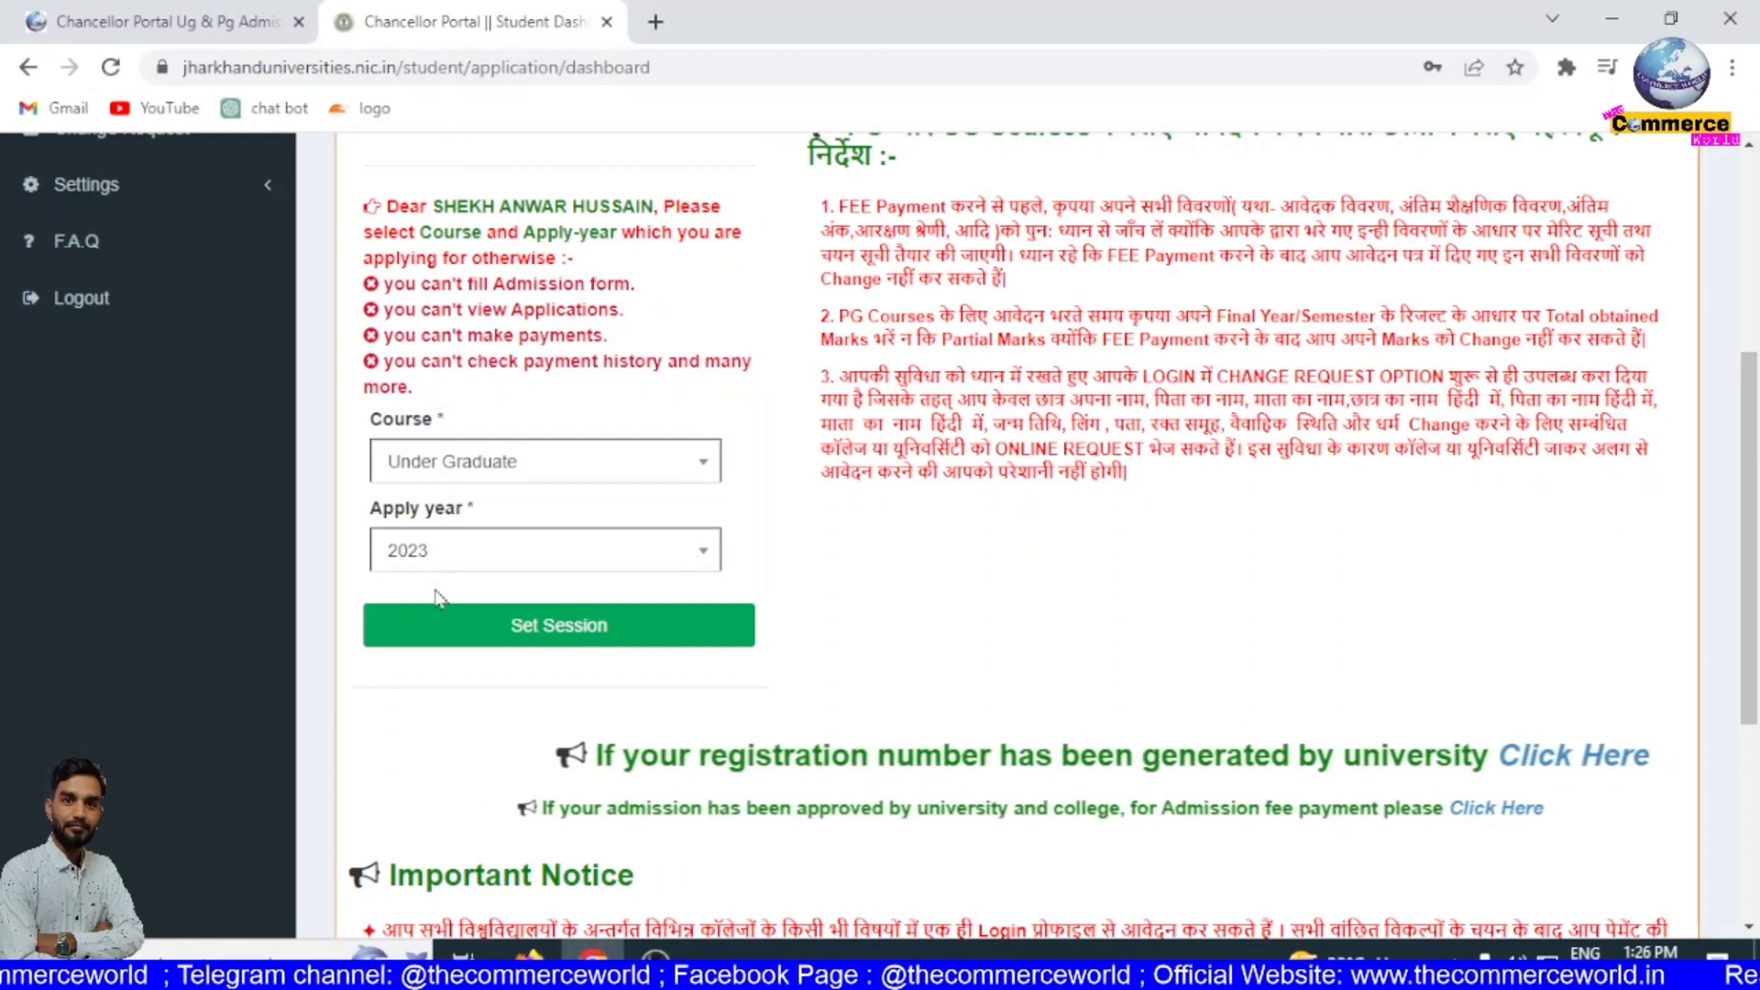
{"action": "left_click", "coordinate": [563, 643]}
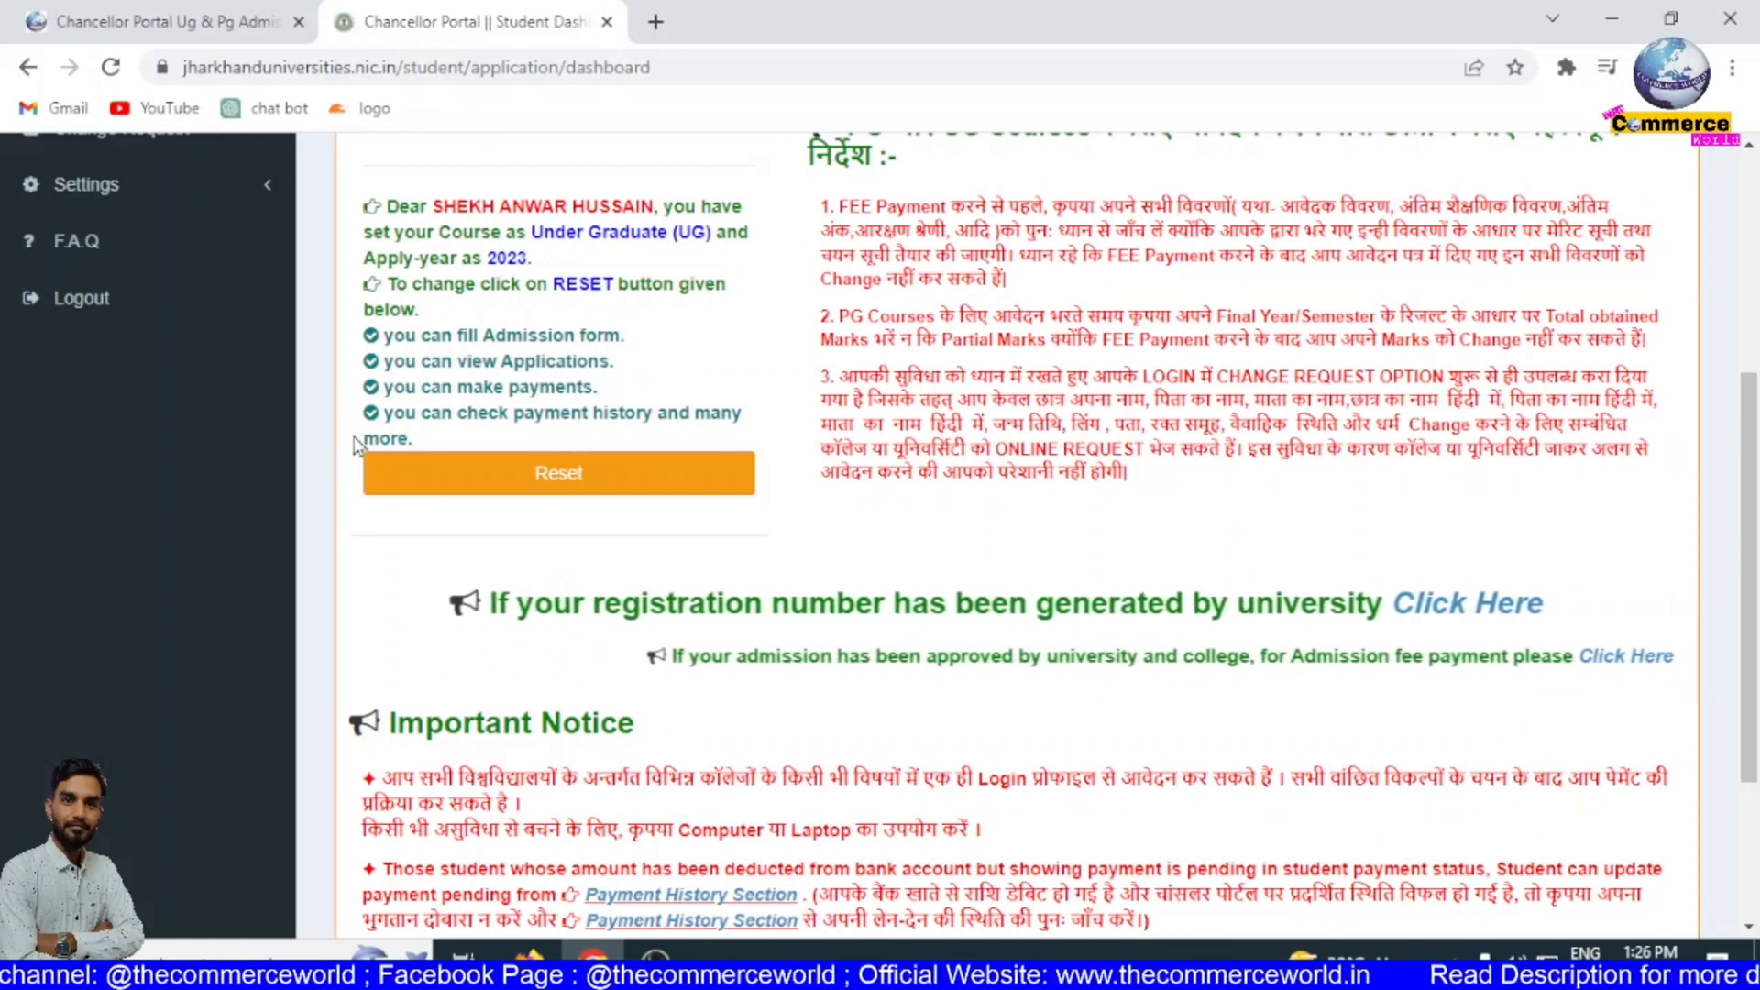
- Reset the application session and set it to the Post Graduate course with apply year 2023
{"action": "left_click", "coordinate": [588, 473]}
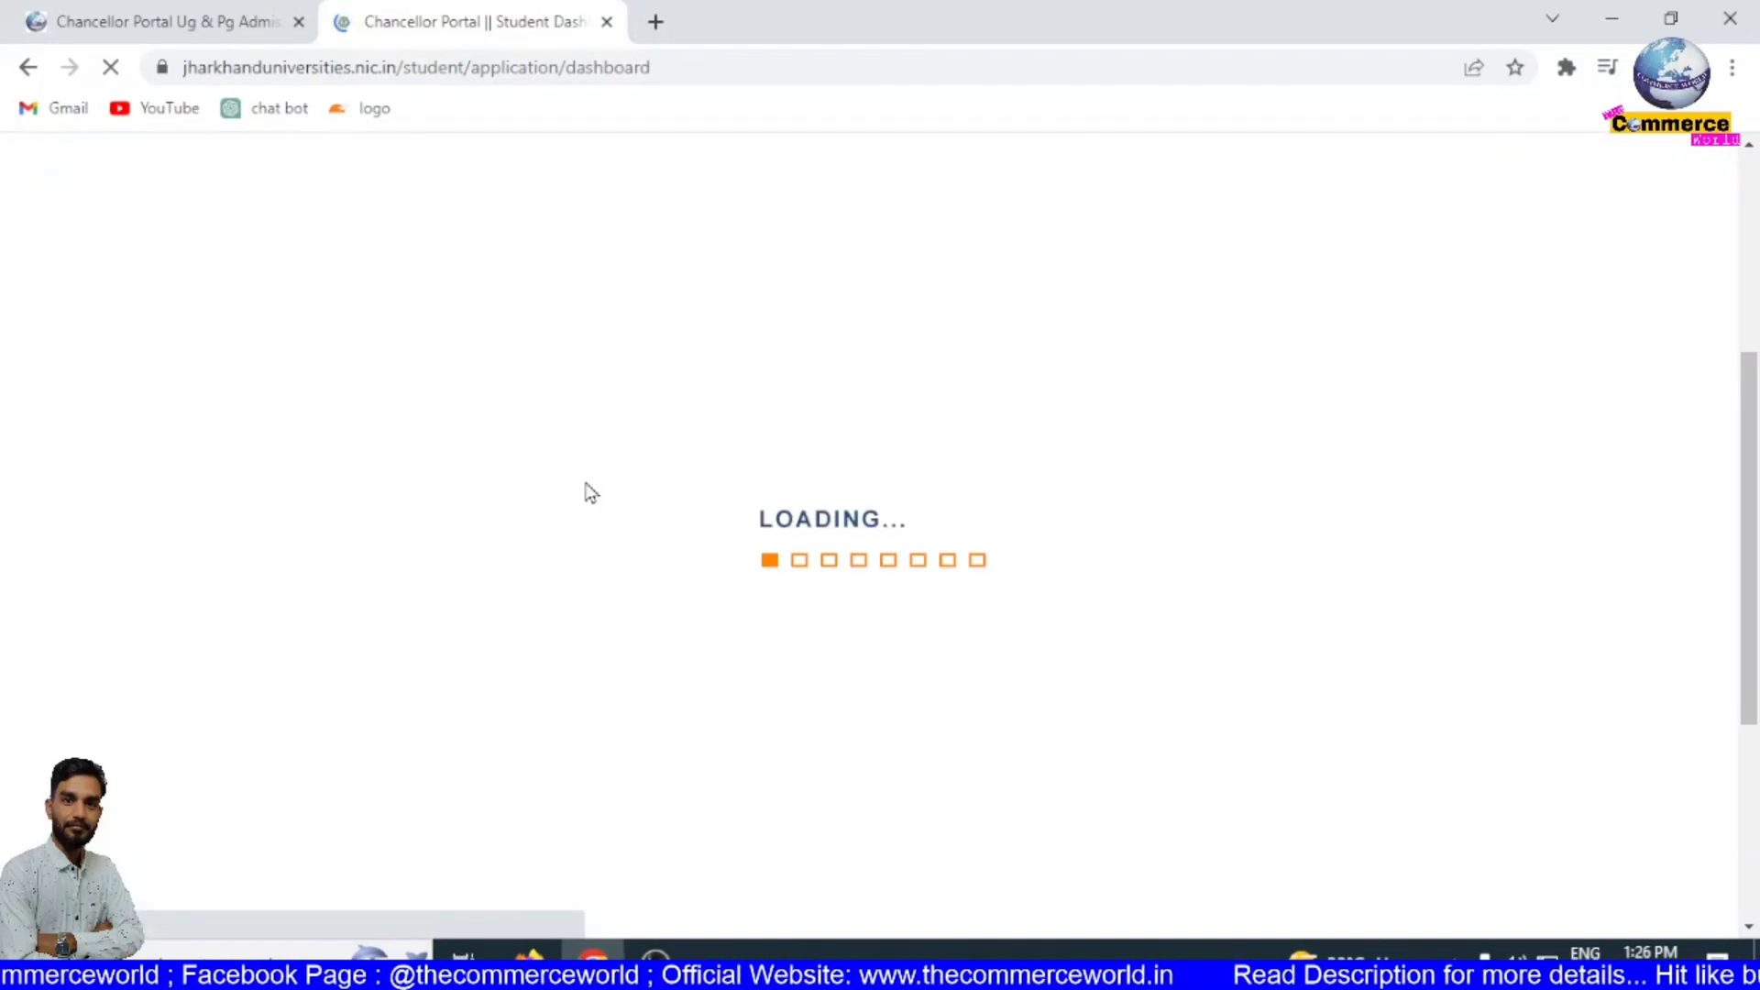
{"action": "left_click", "coordinate": [573, 466]}
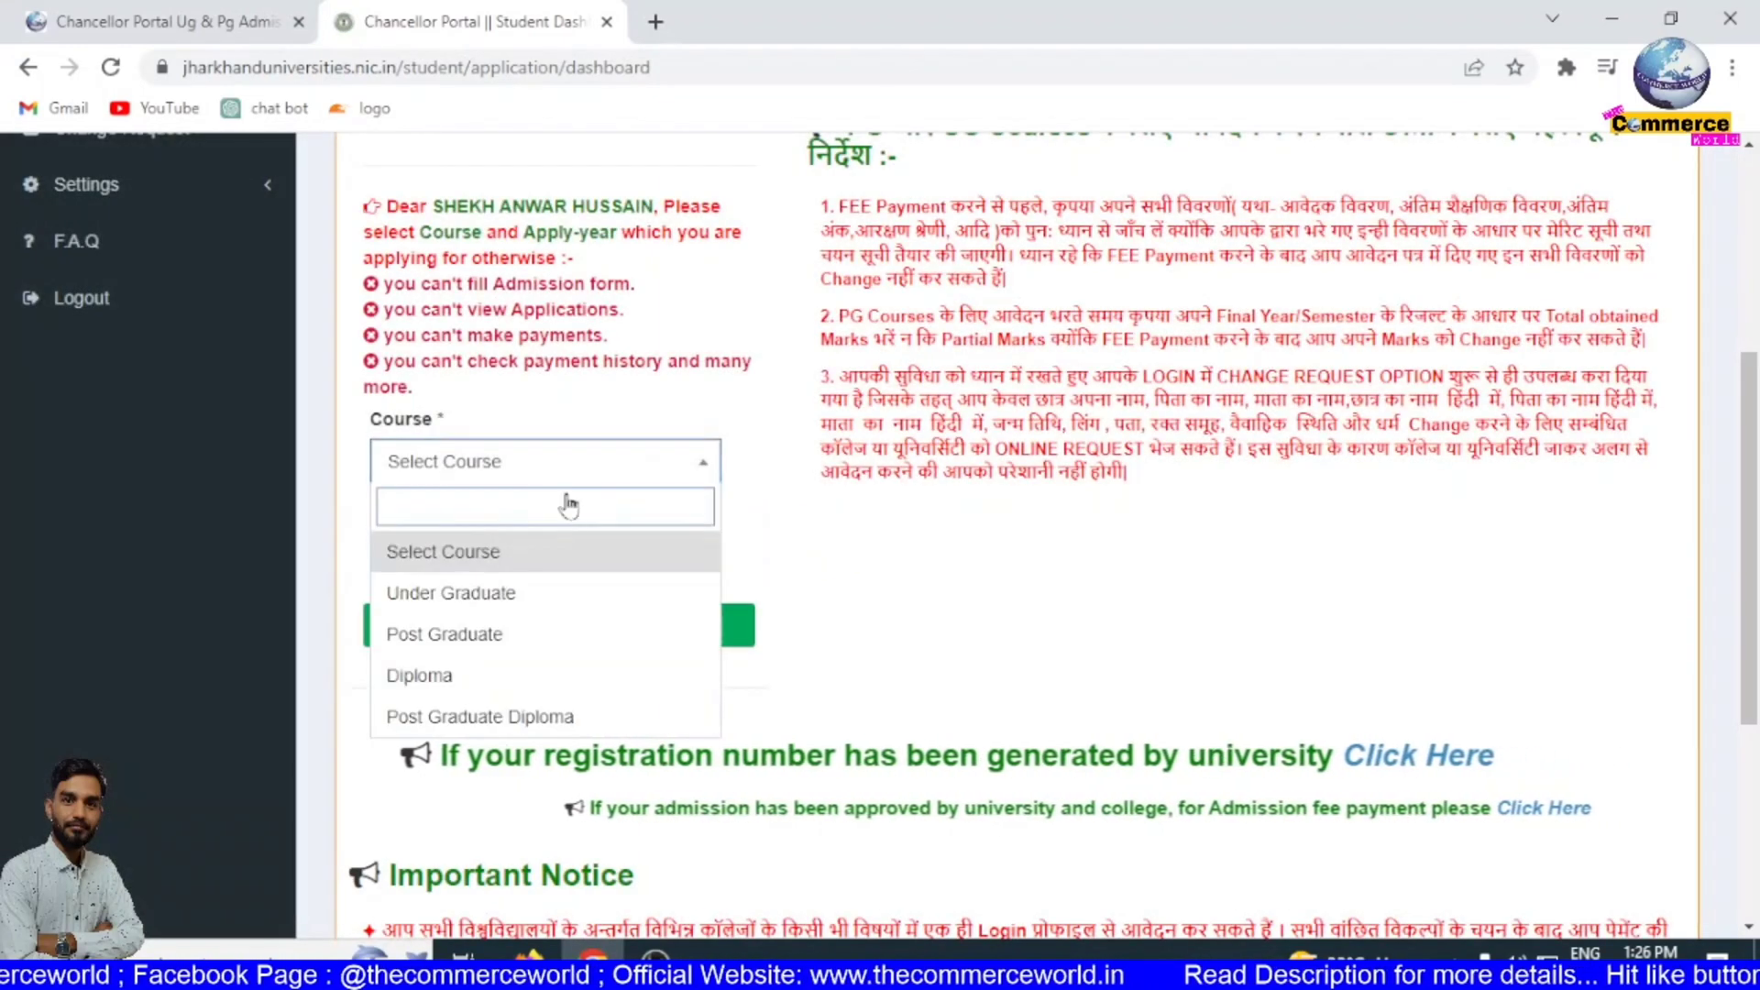
{"action": "left_click", "coordinate": [518, 633]}
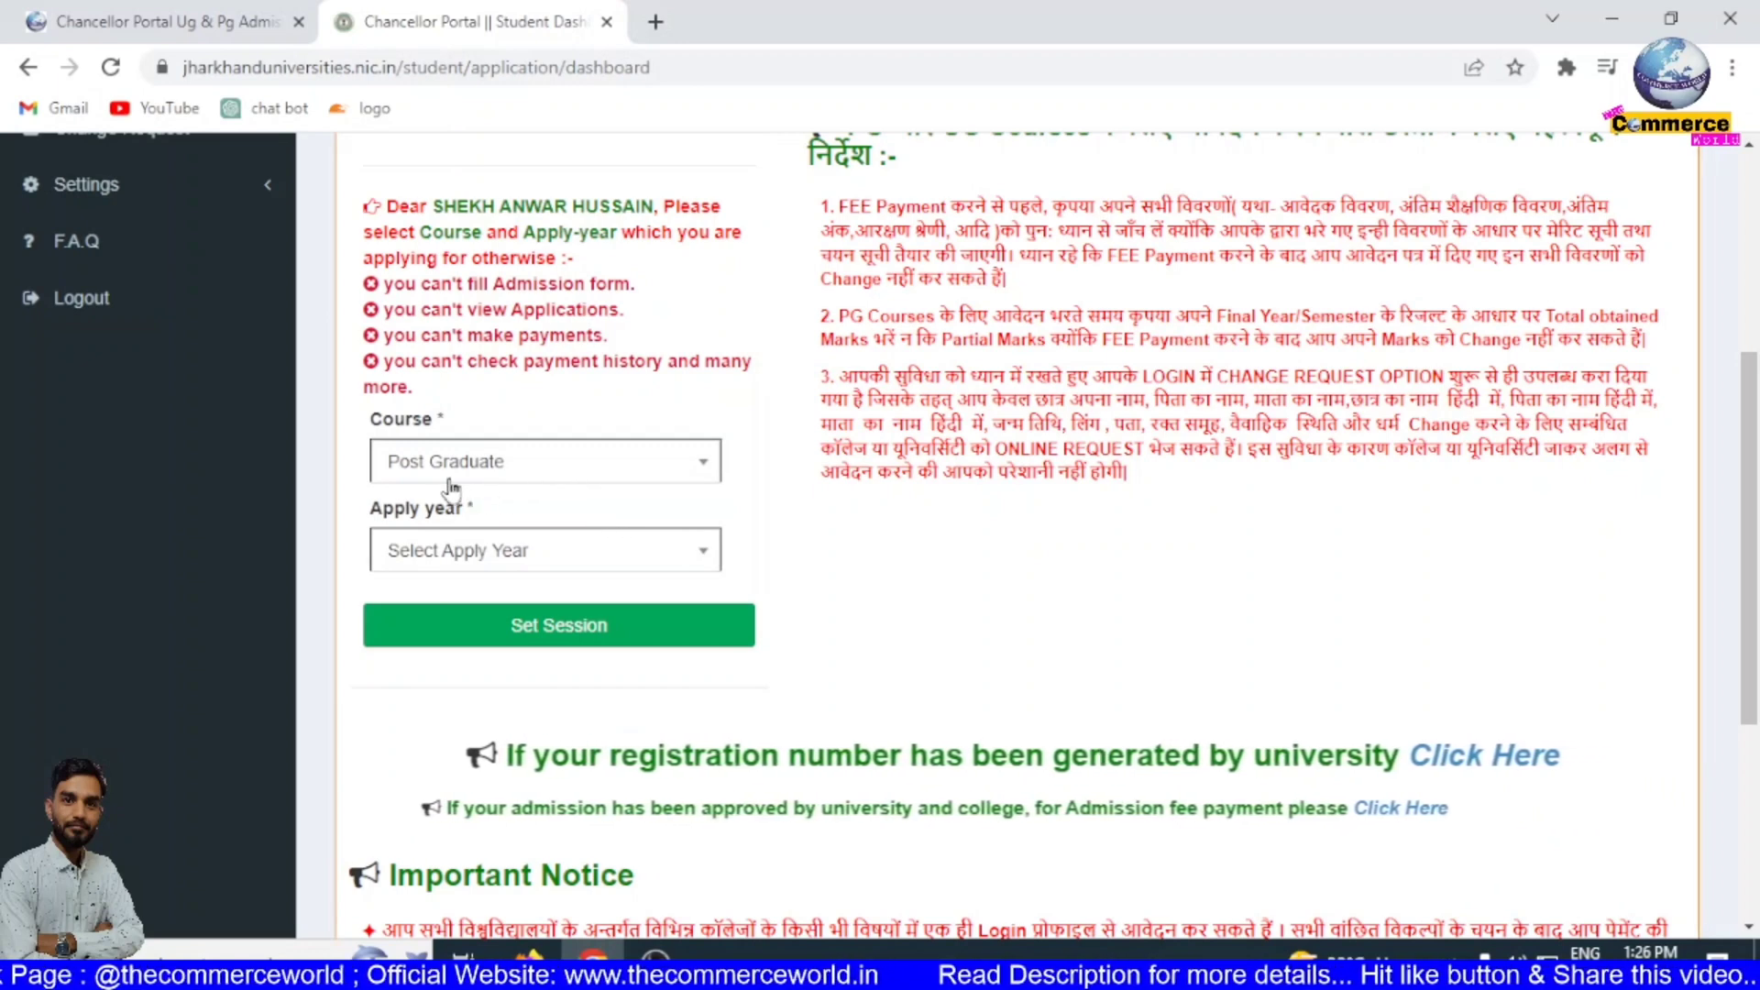
{"action": "left_click", "coordinate": [511, 560]}
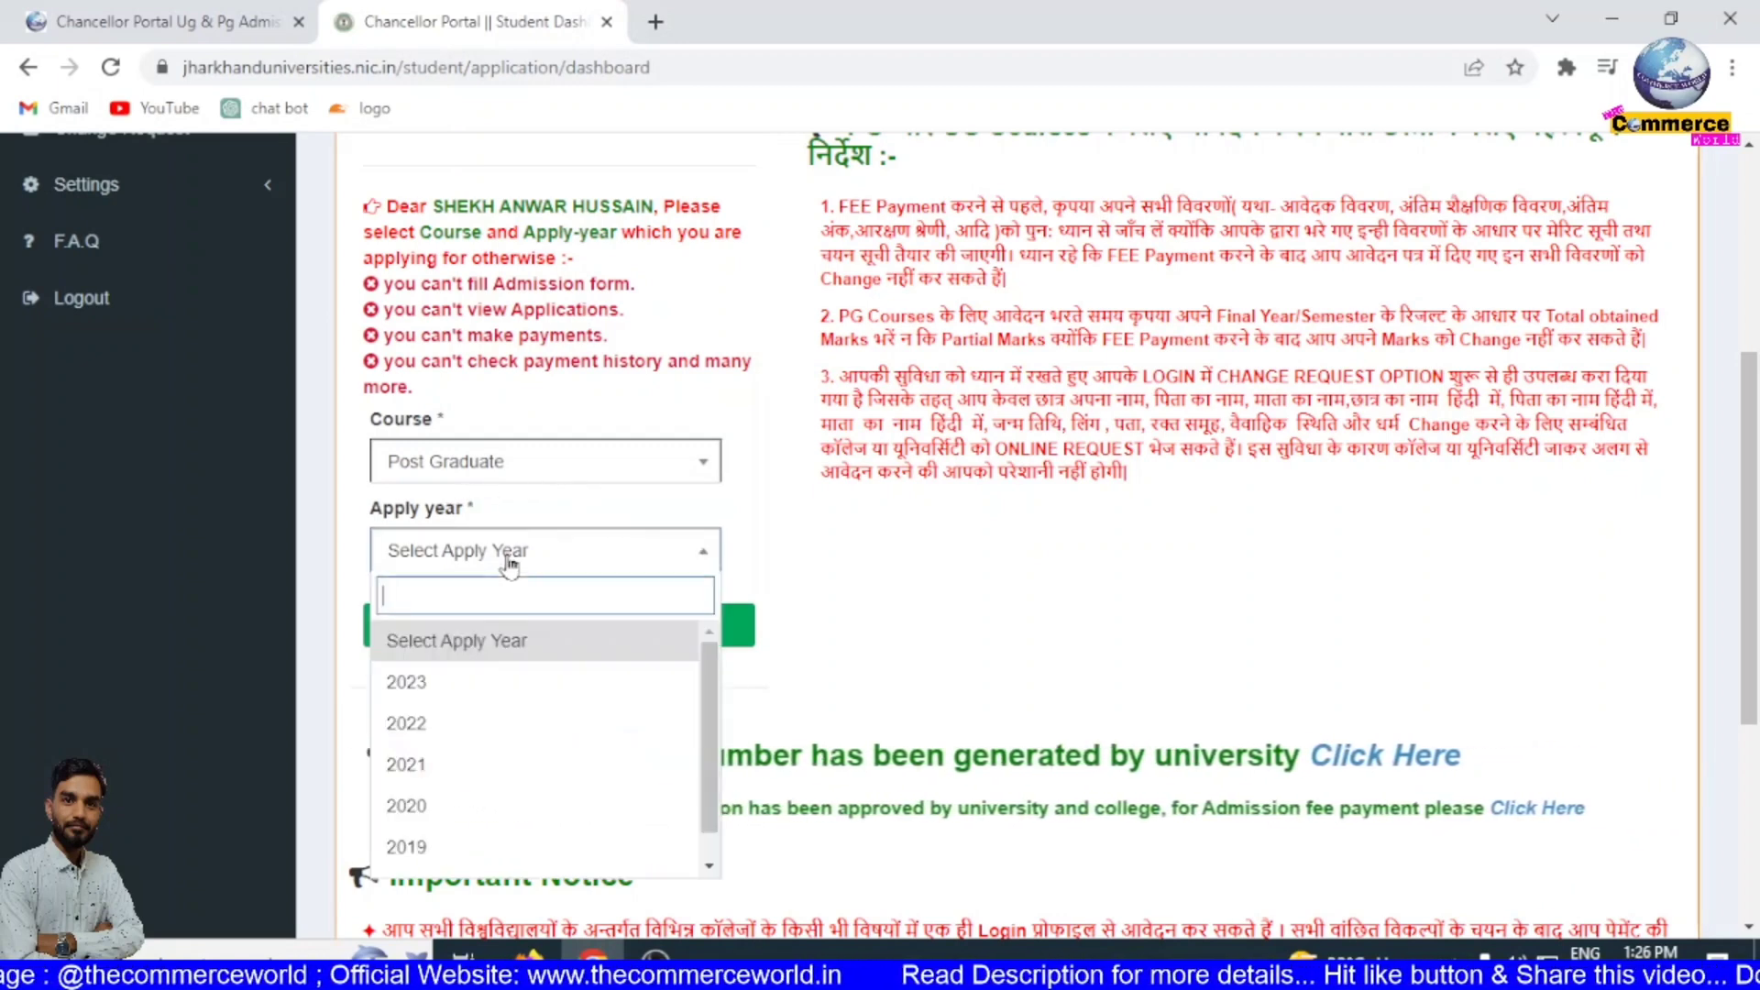
{"action": "left_click", "coordinate": [431, 681]}
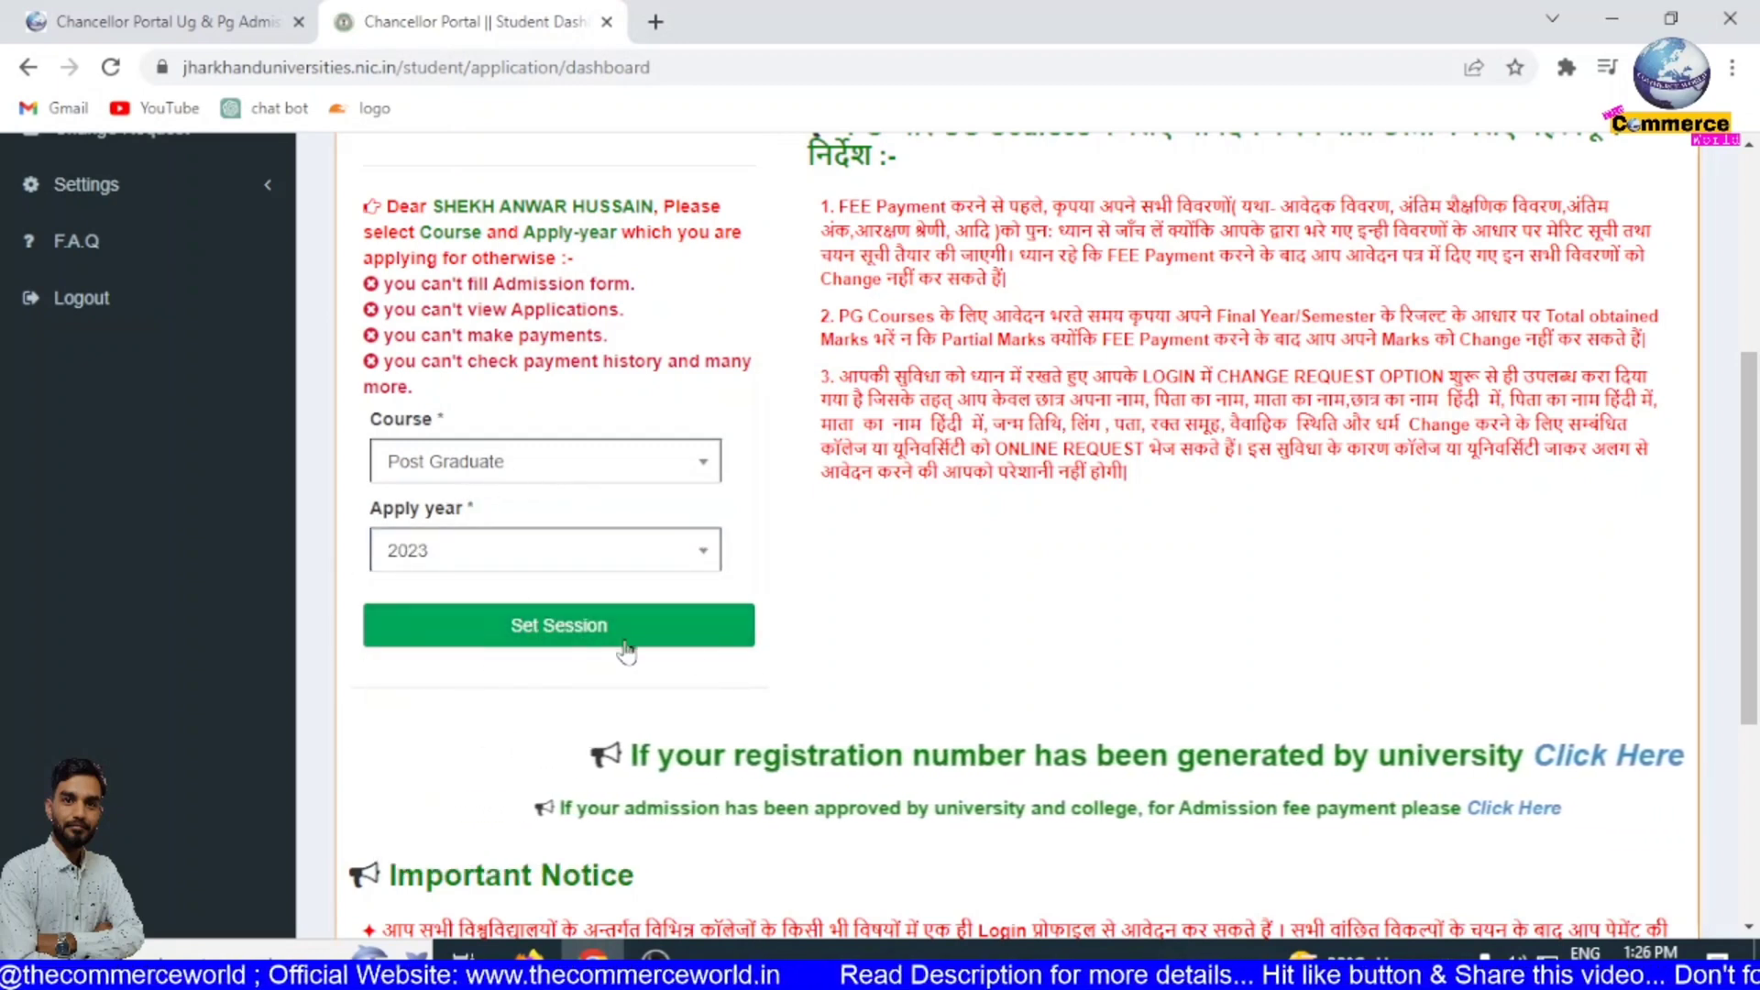
{"action": "left_click", "coordinate": [532, 633]}
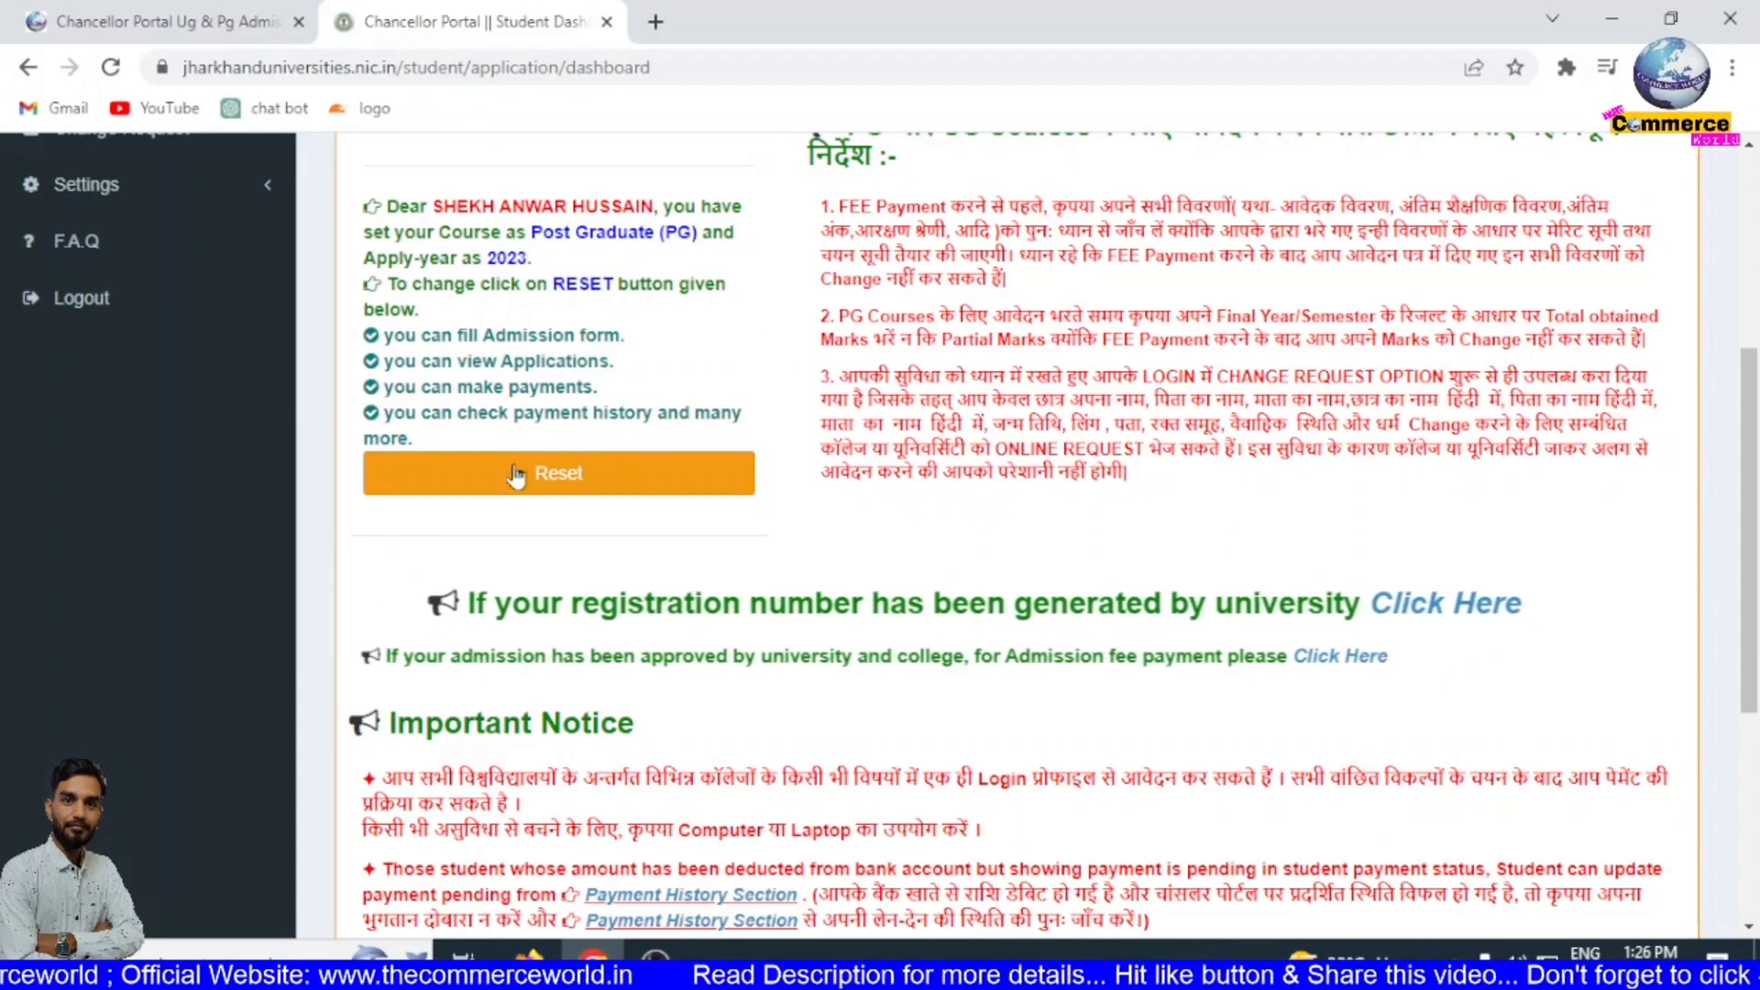
- Reset the Post Graduate session and set it back to the Under Graduate course with apply year 2023
{"action": "left_click", "coordinate": [561, 474]}
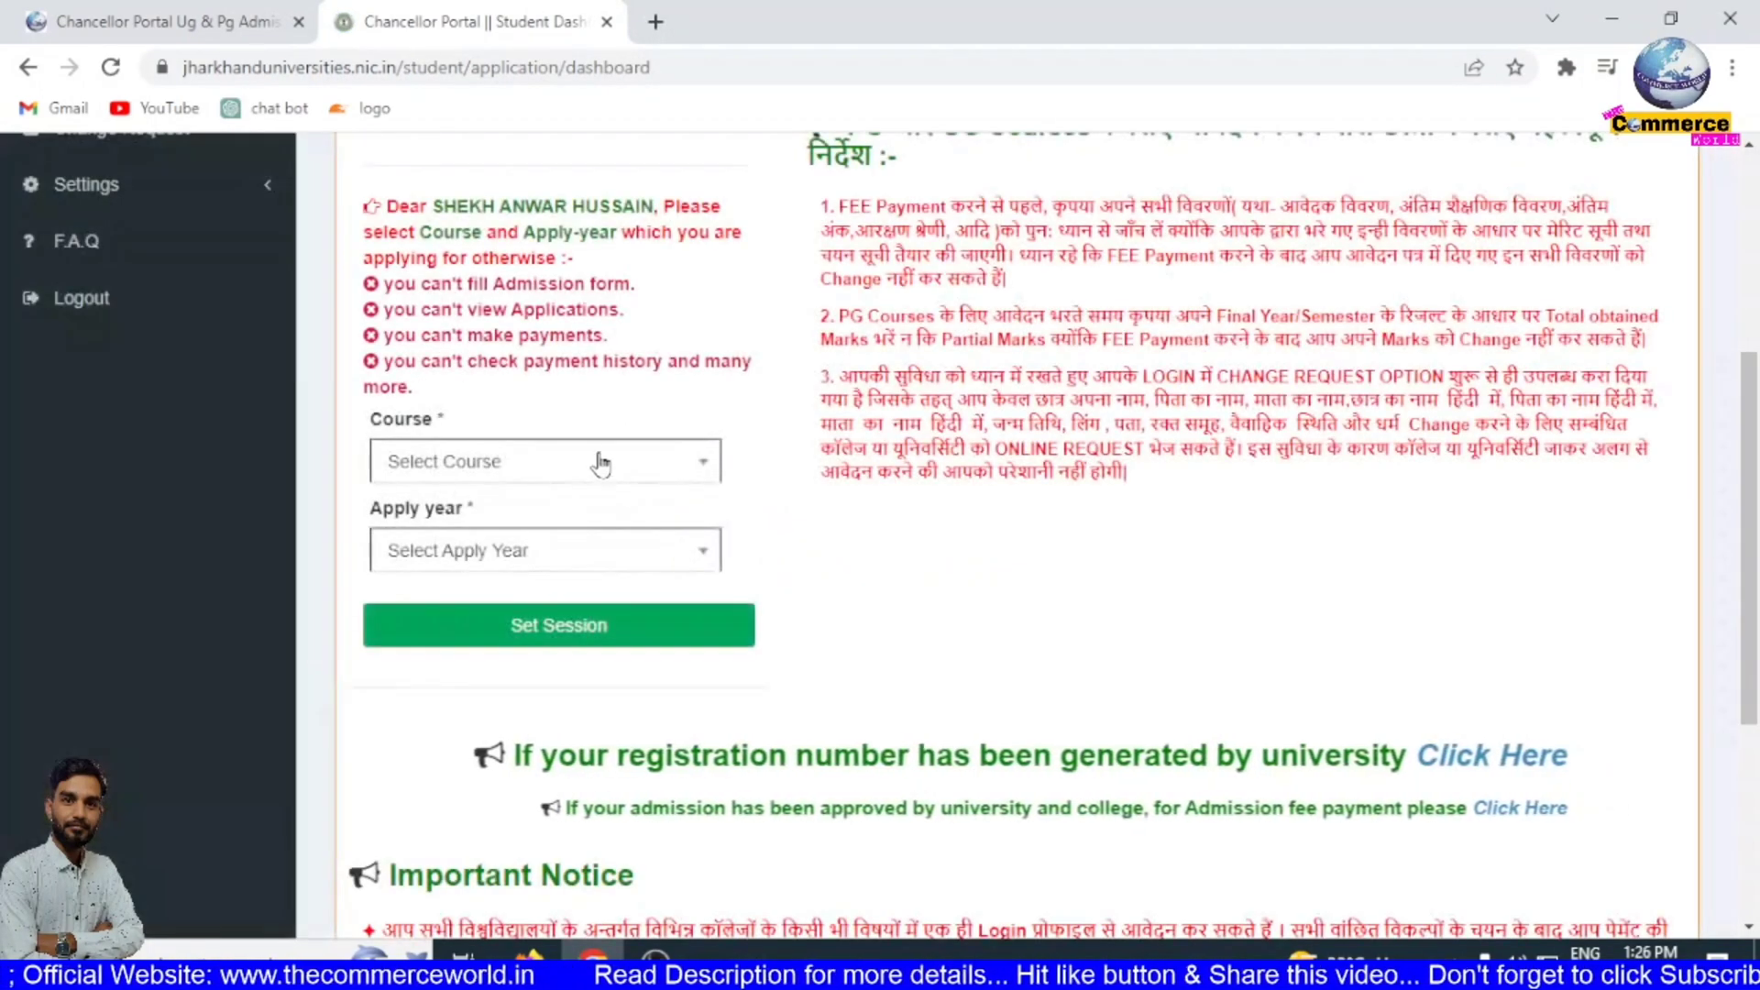
{"action": "left_click", "coordinate": [597, 462]}
{"action": "left_click", "coordinate": [597, 594]}
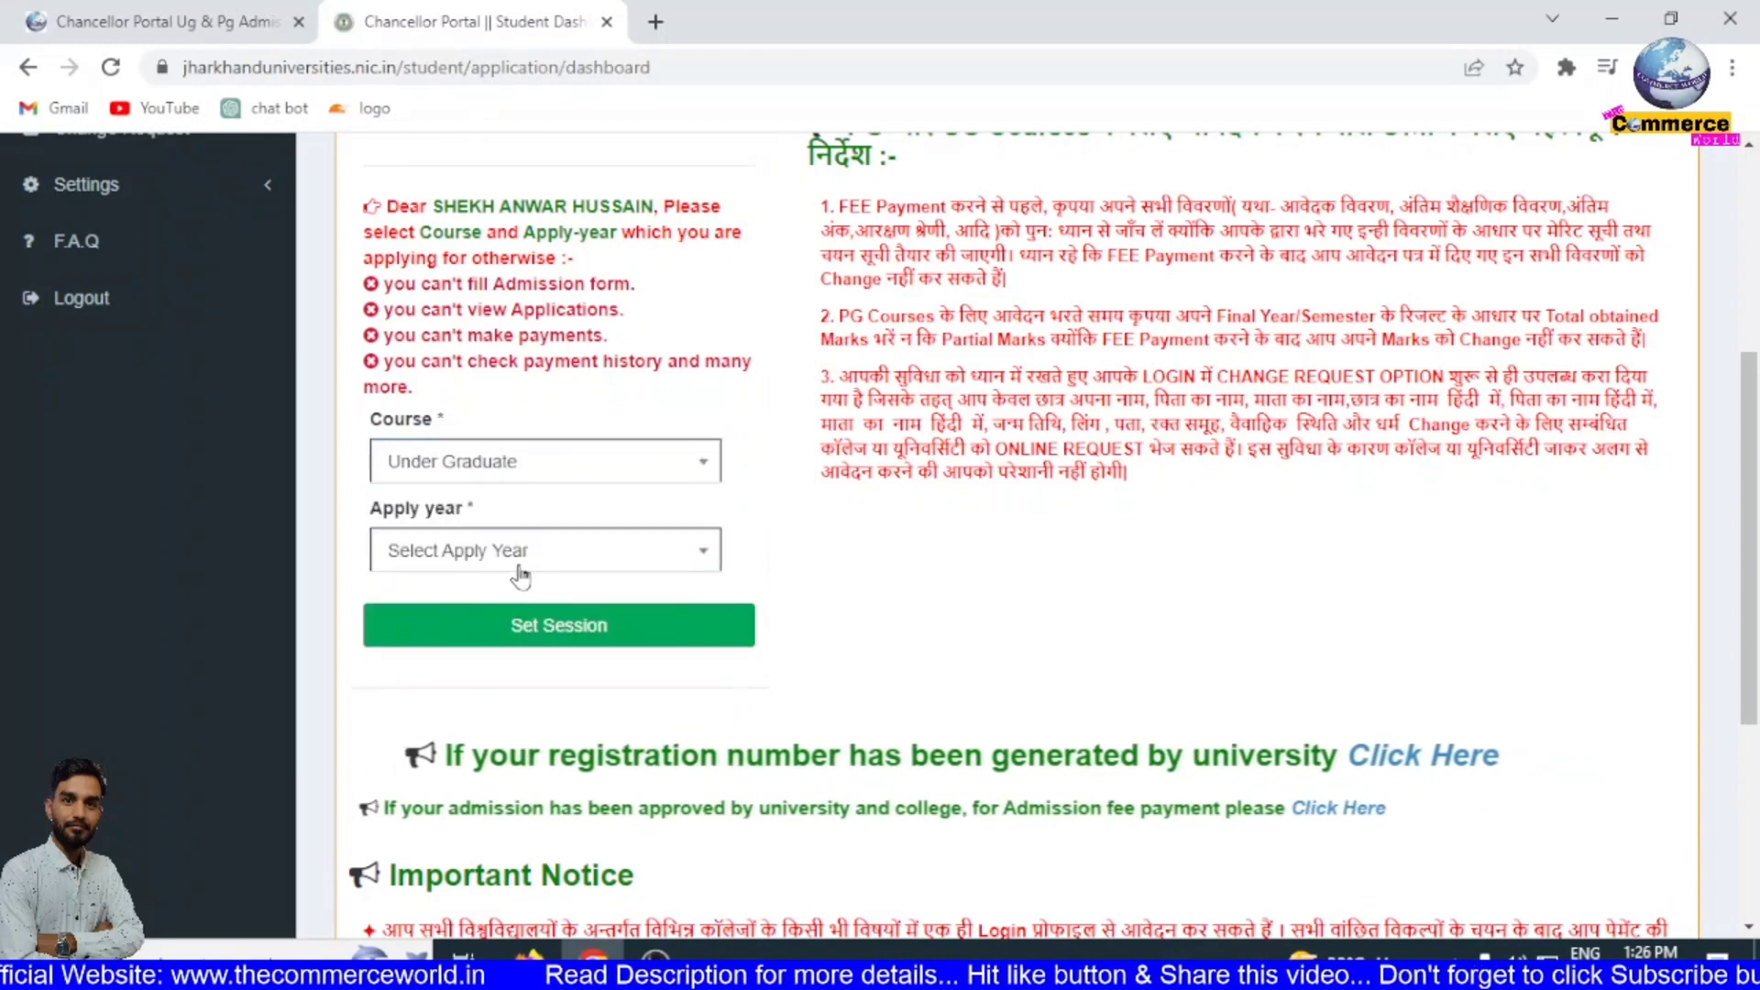
{"action": "left_click", "coordinate": [519, 555]}
{"action": "left_click", "coordinate": [482, 680]}
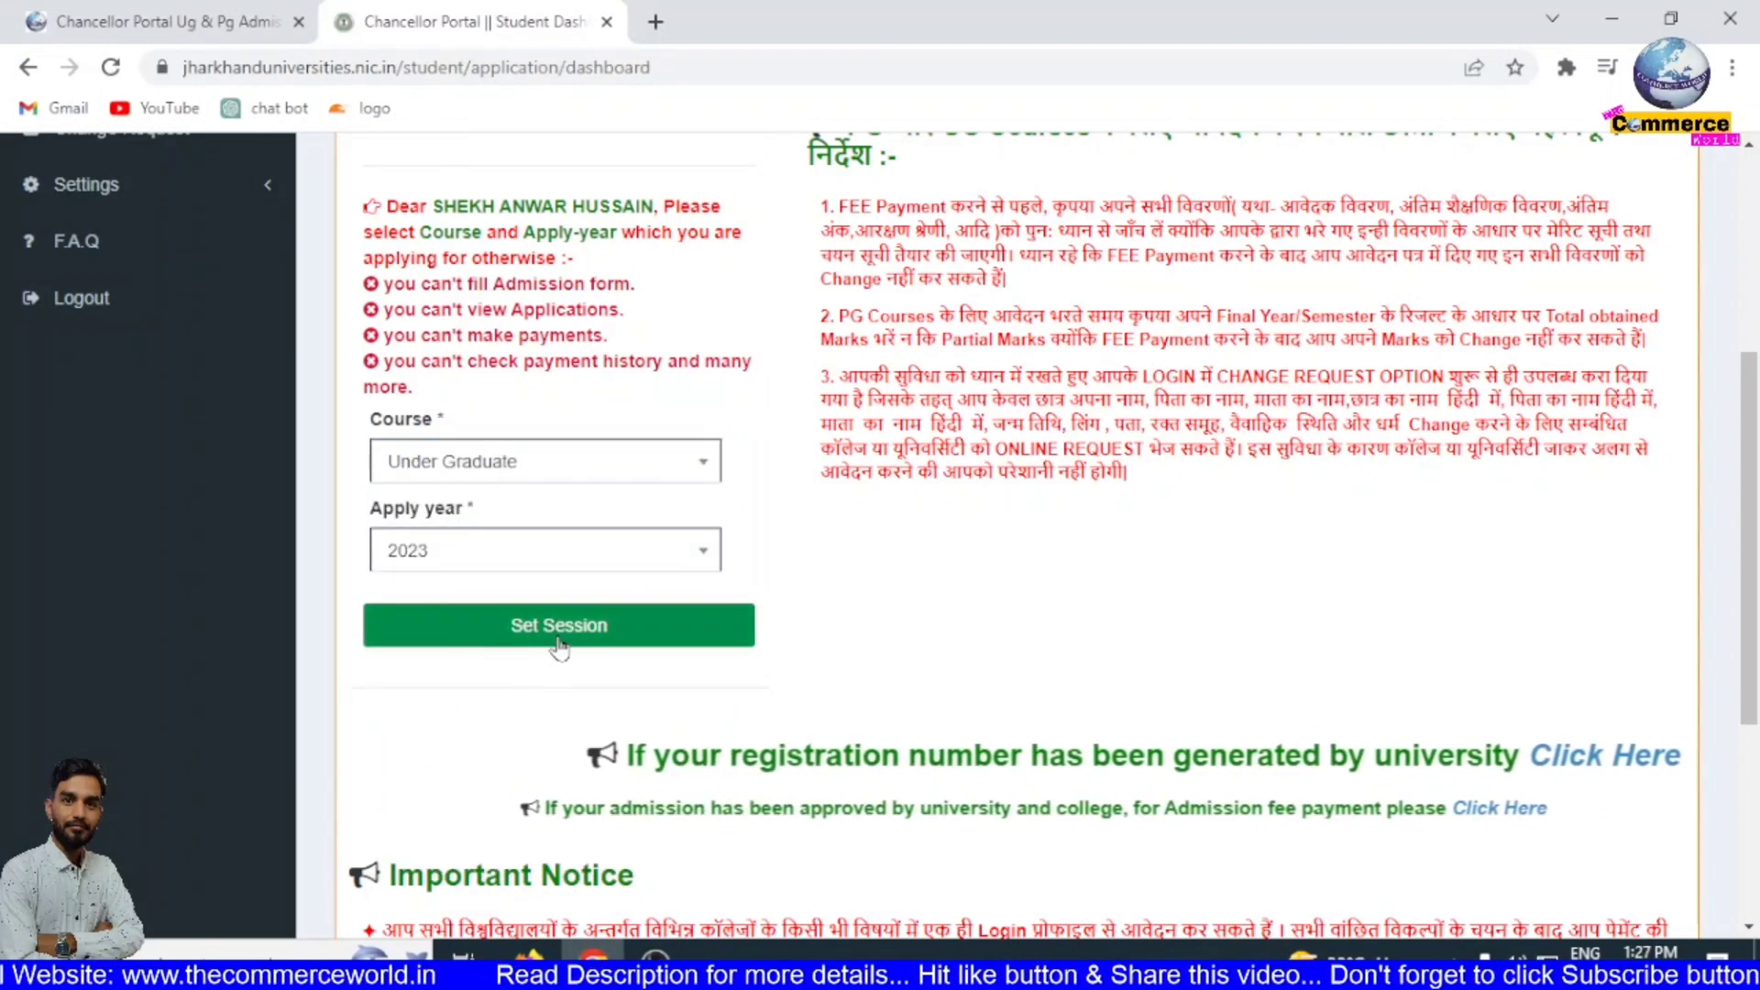
{"action": "left_click", "coordinate": [594, 641]}
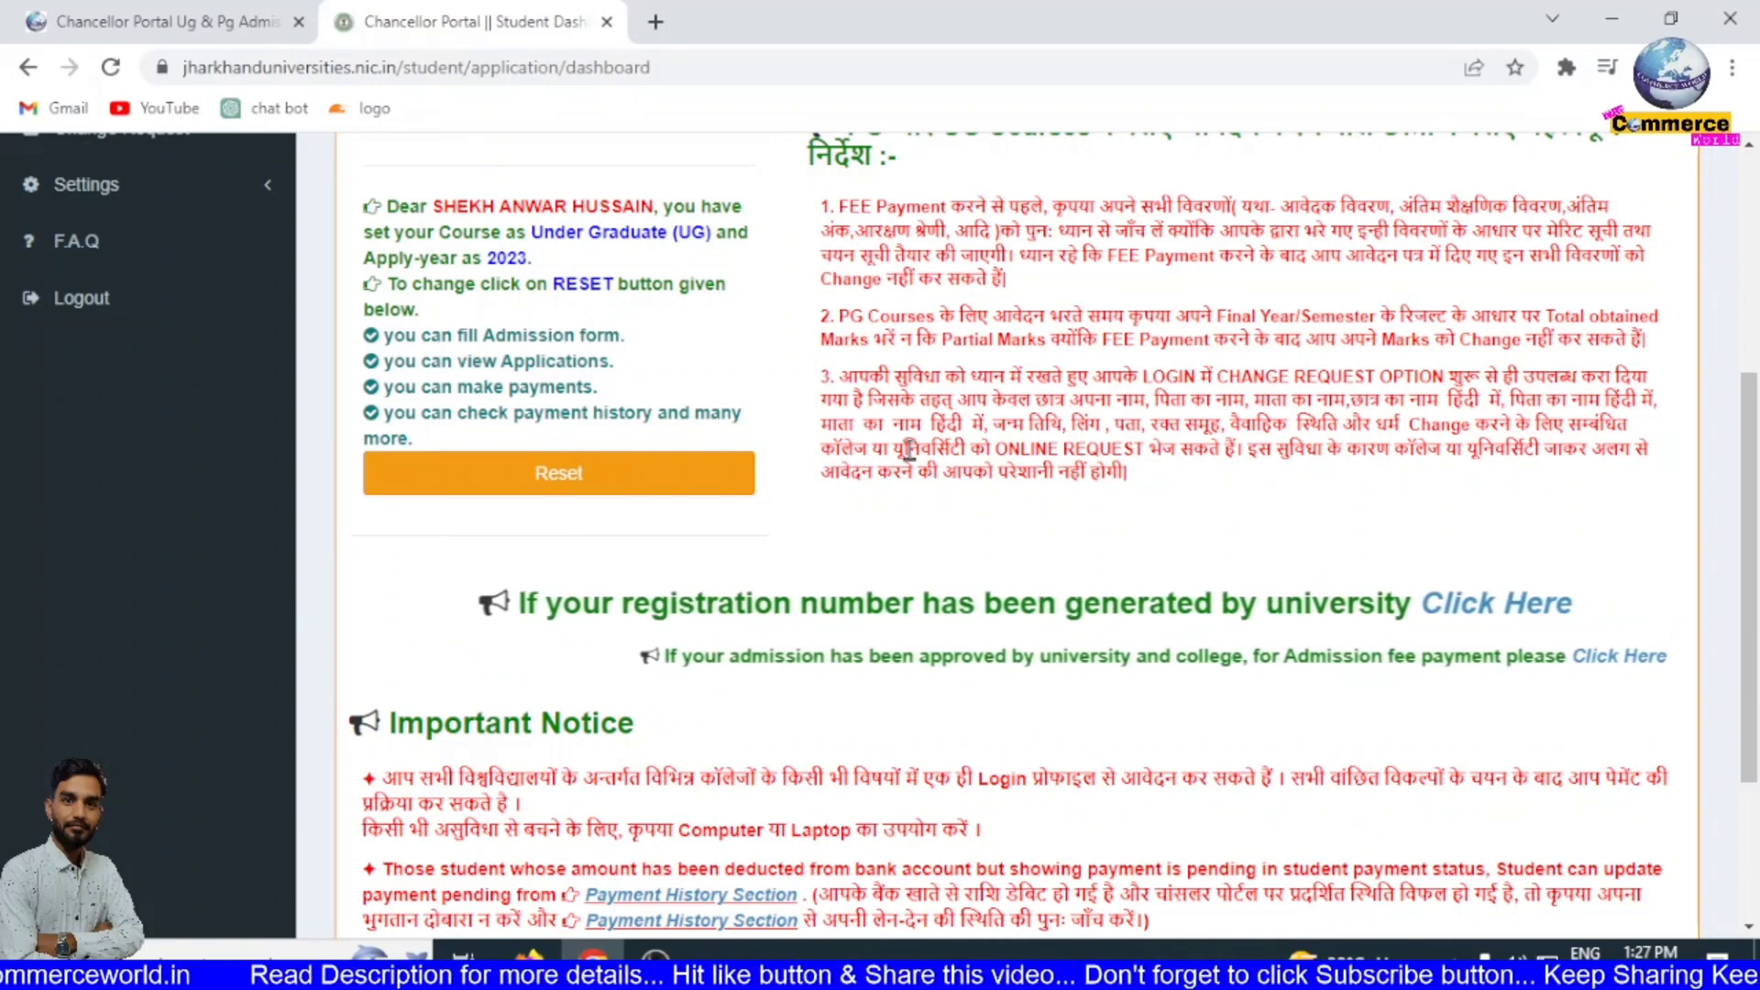
- Open the admission form, read through its instructions and agree to the terms and conditions
{"action": "scroll", "coordinate": [1038, 476], "scroll_direction": "up", "scroll_amount": 5}
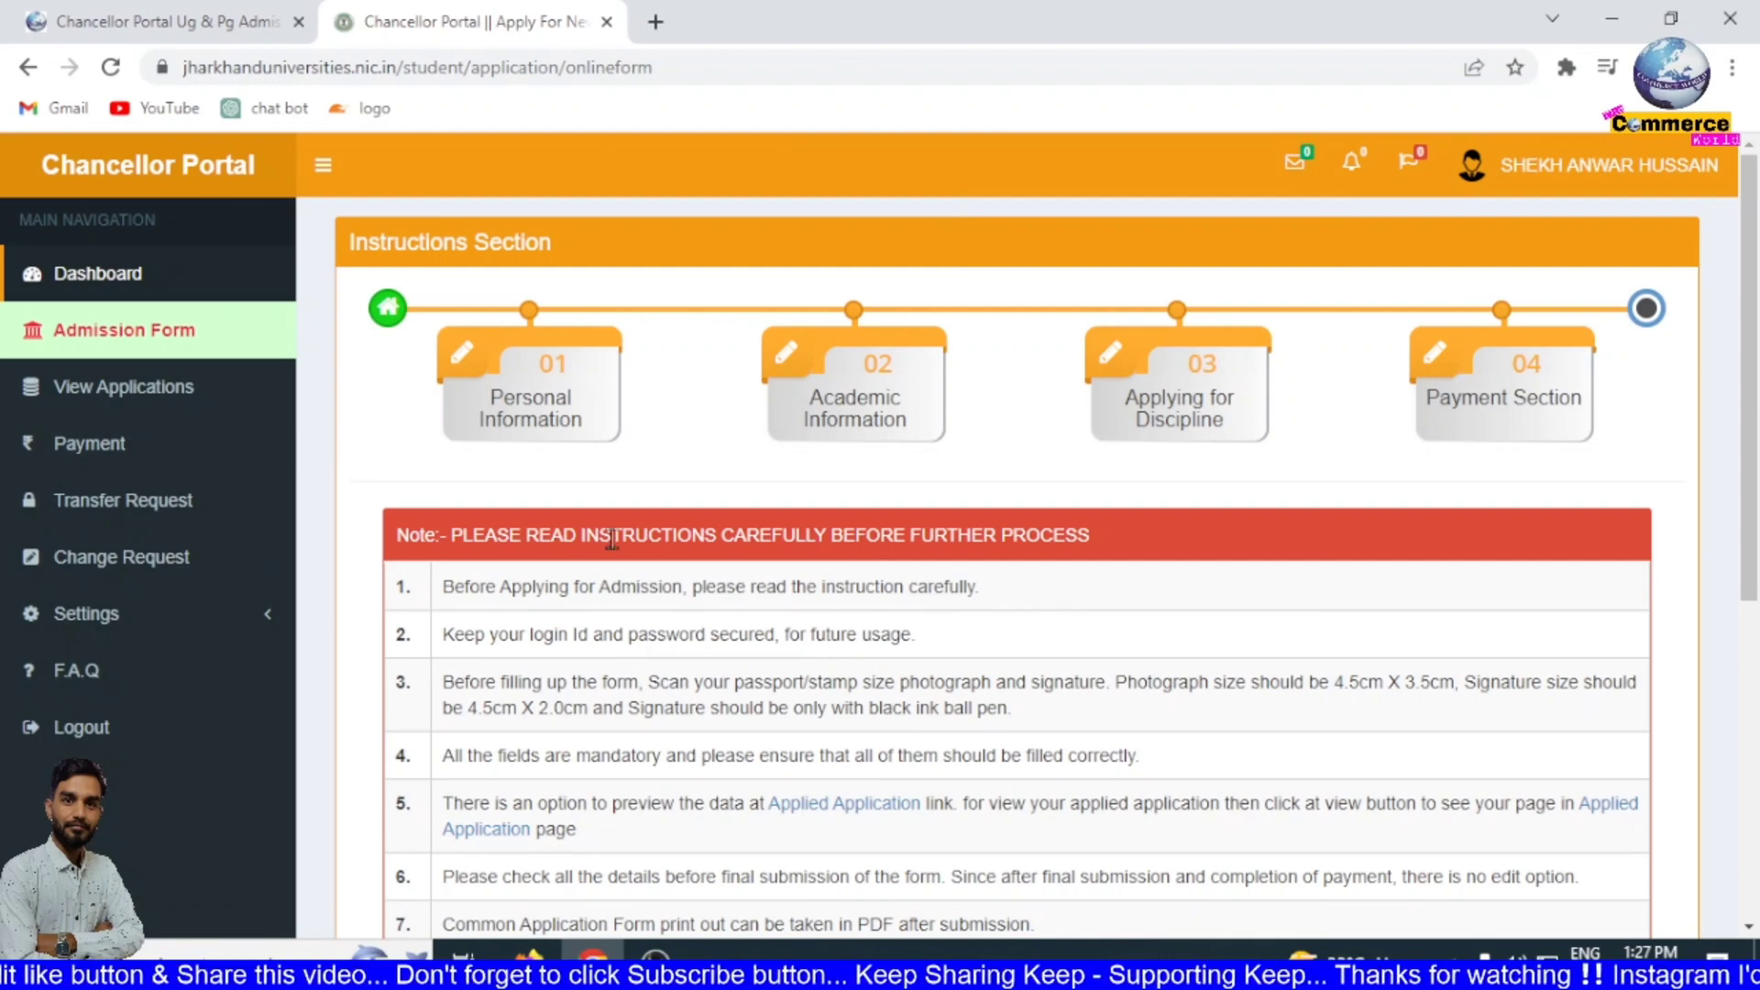
{"action": "scroll", "coordinate": [1114, 598], "scroll_direction": "down", "scroll_amount": 5}
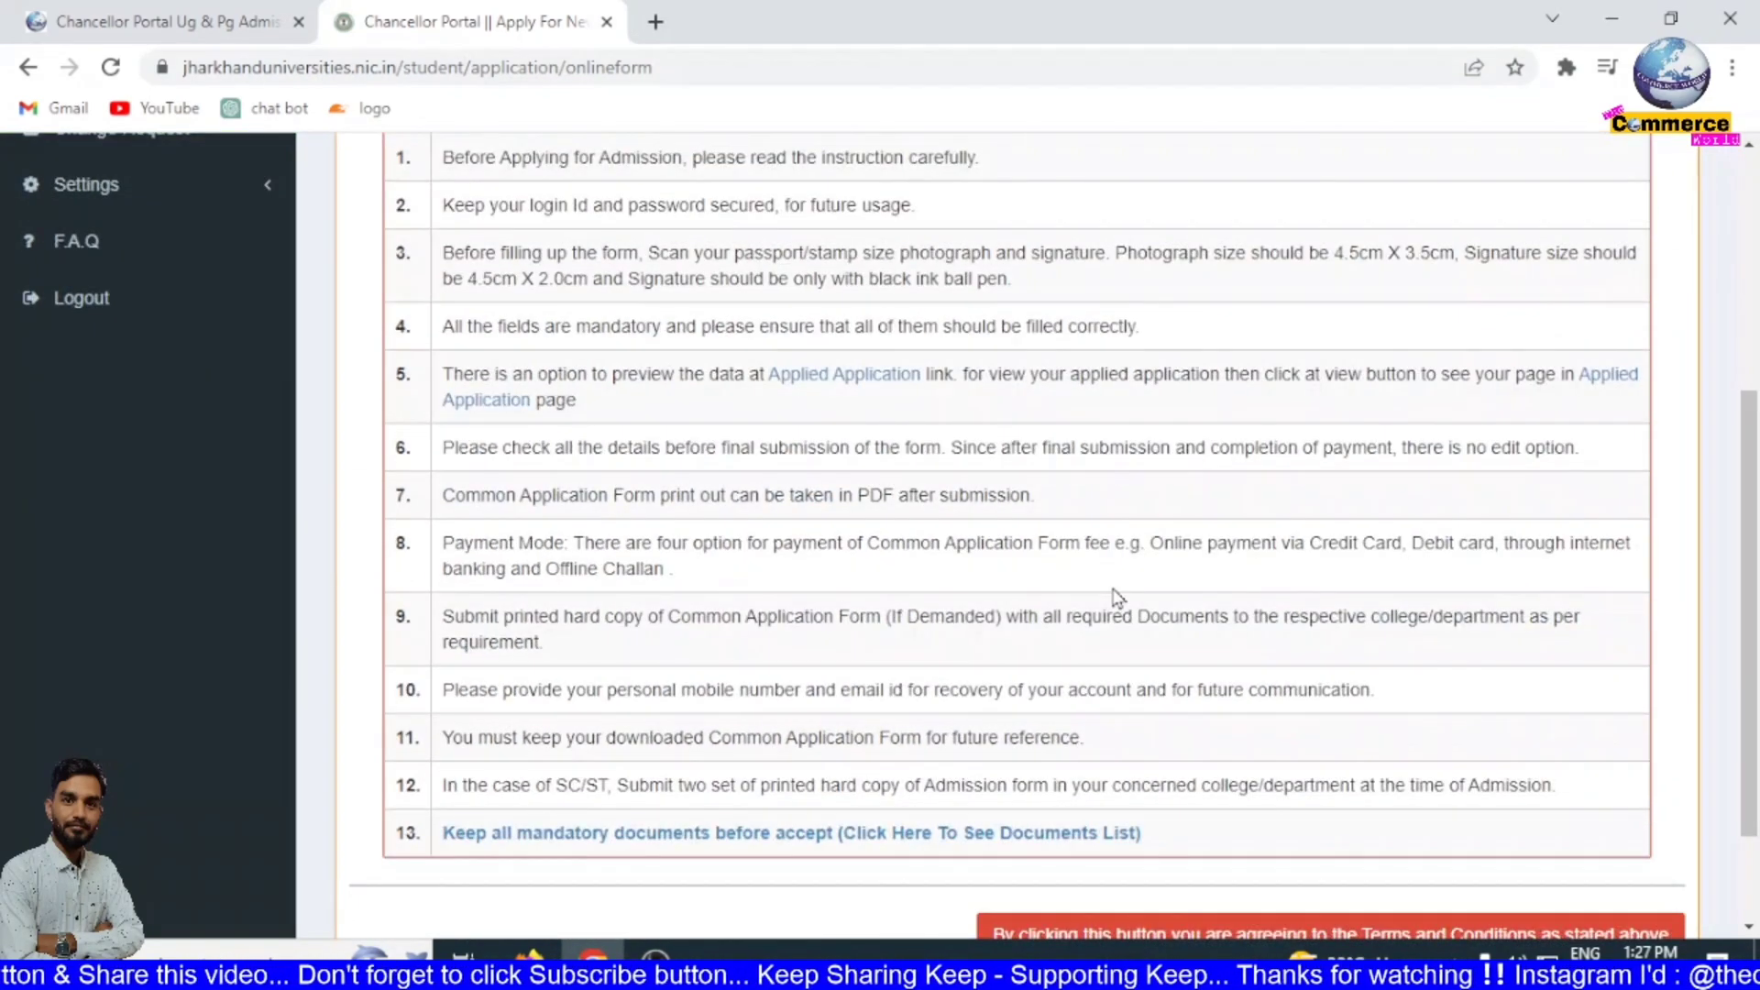
{"action": "scroll", "coordinate": [1114, 597], "scroll_direction": "down", "scroll_amount": 2}
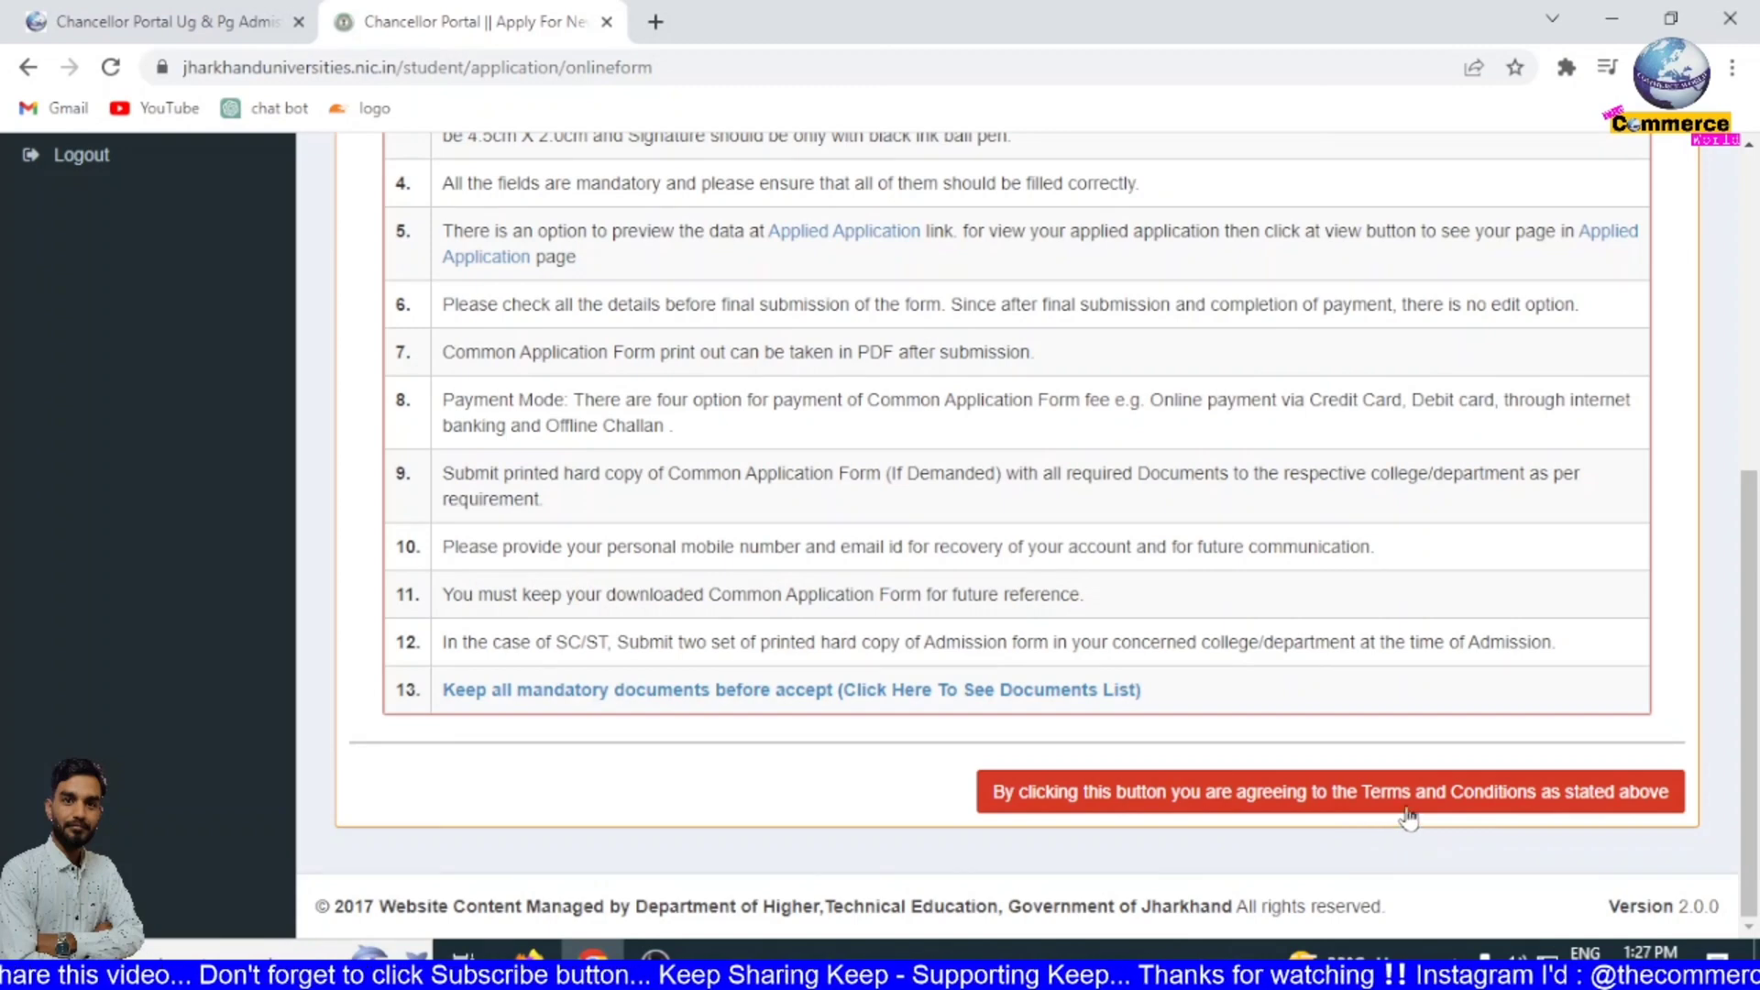
{"action": "left_click", "coordinate": [1403, 812]}
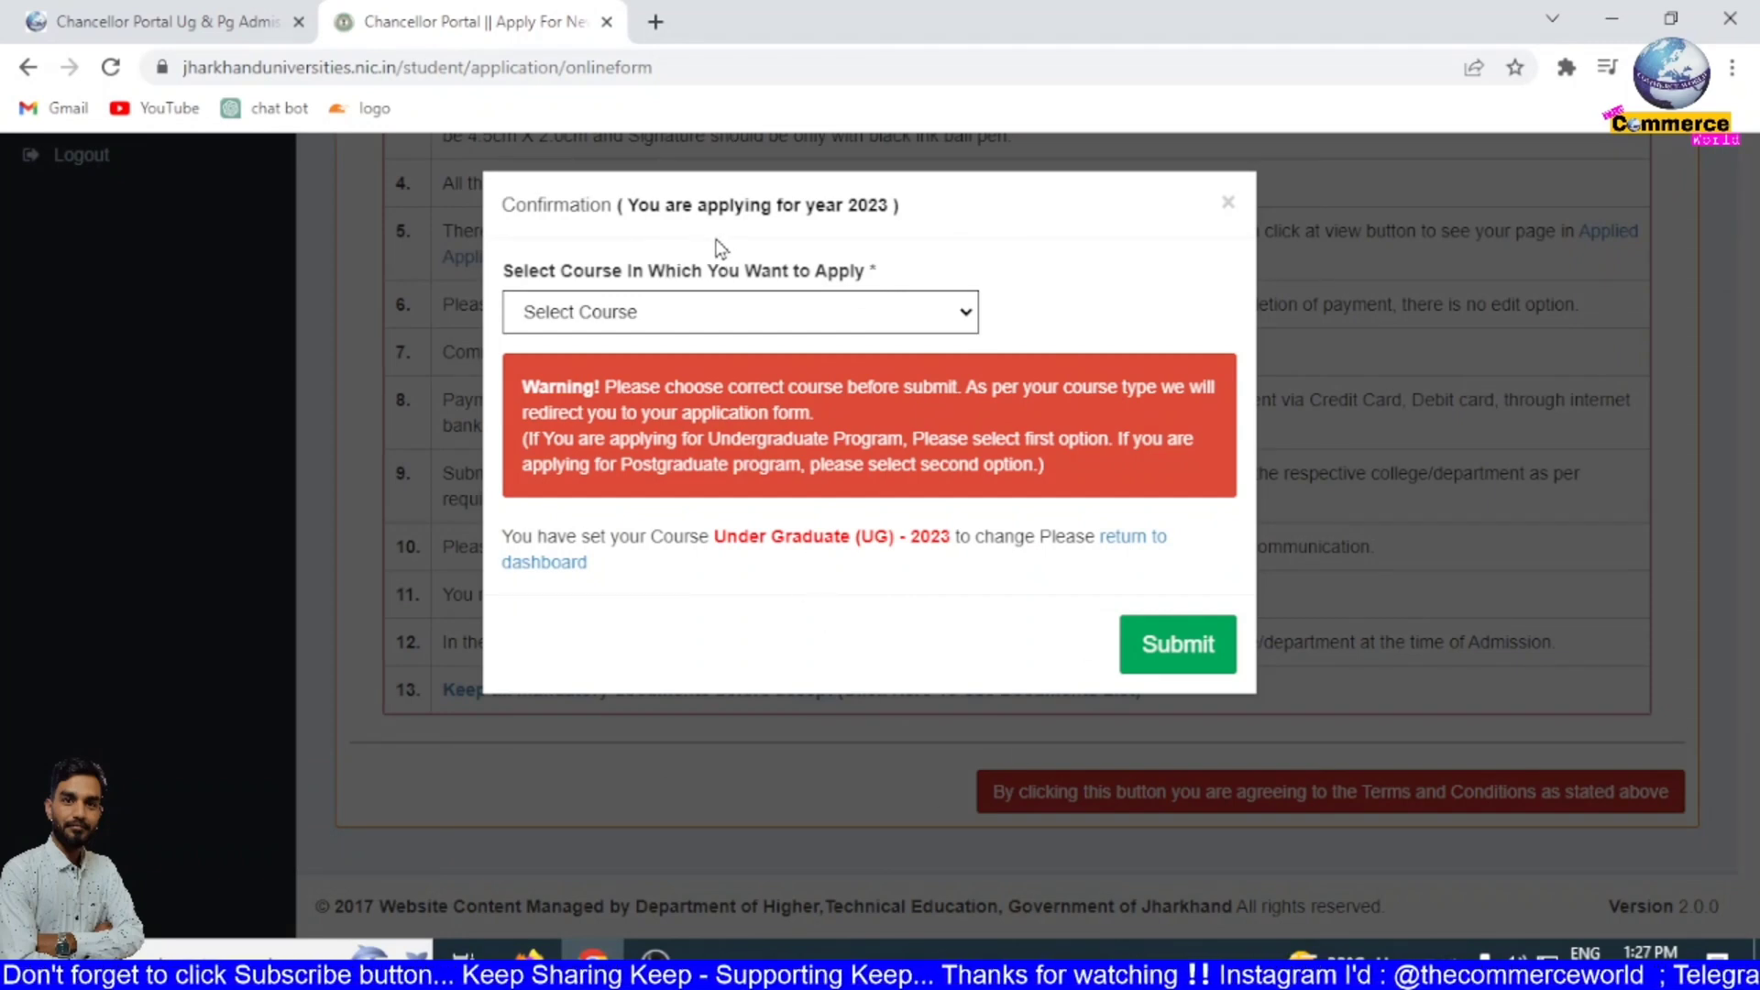
- Choose UNDER GRADUATE (UG | Bachelor Degree) as the course to apply for and submit the confirmation
{"action": "left_click", "coordinate": [648, 316]}
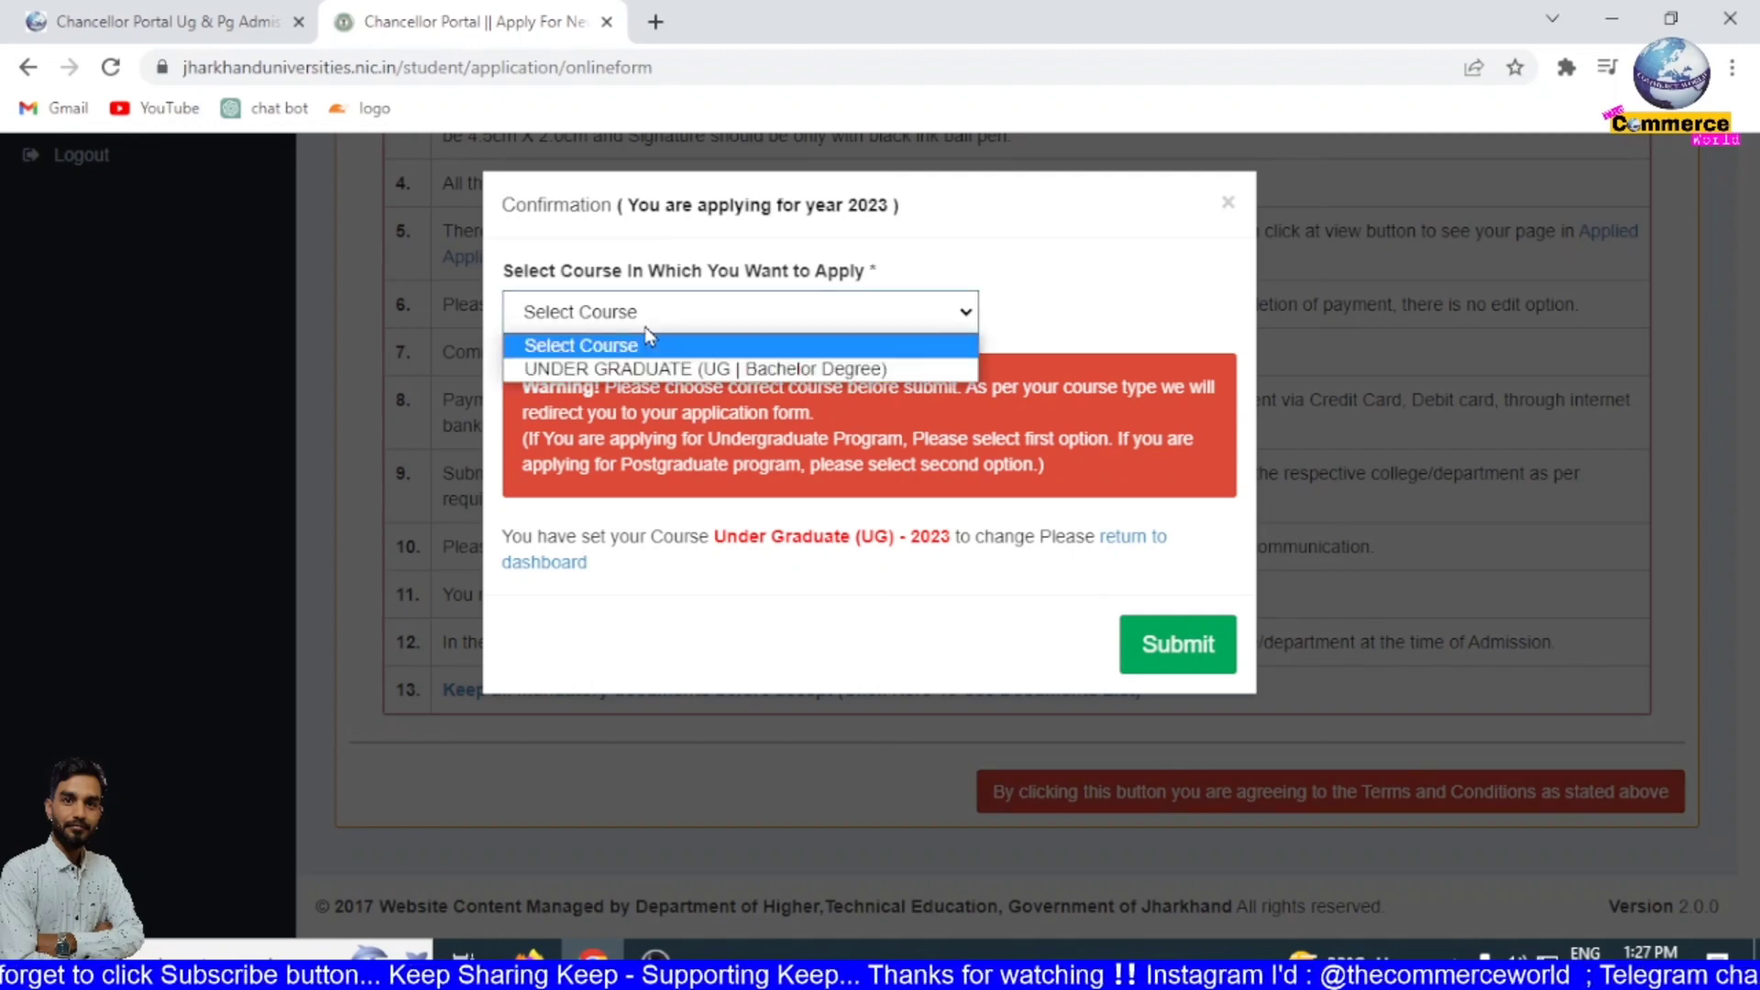
{"action": "left_click", "coordinate": [623, 374]}
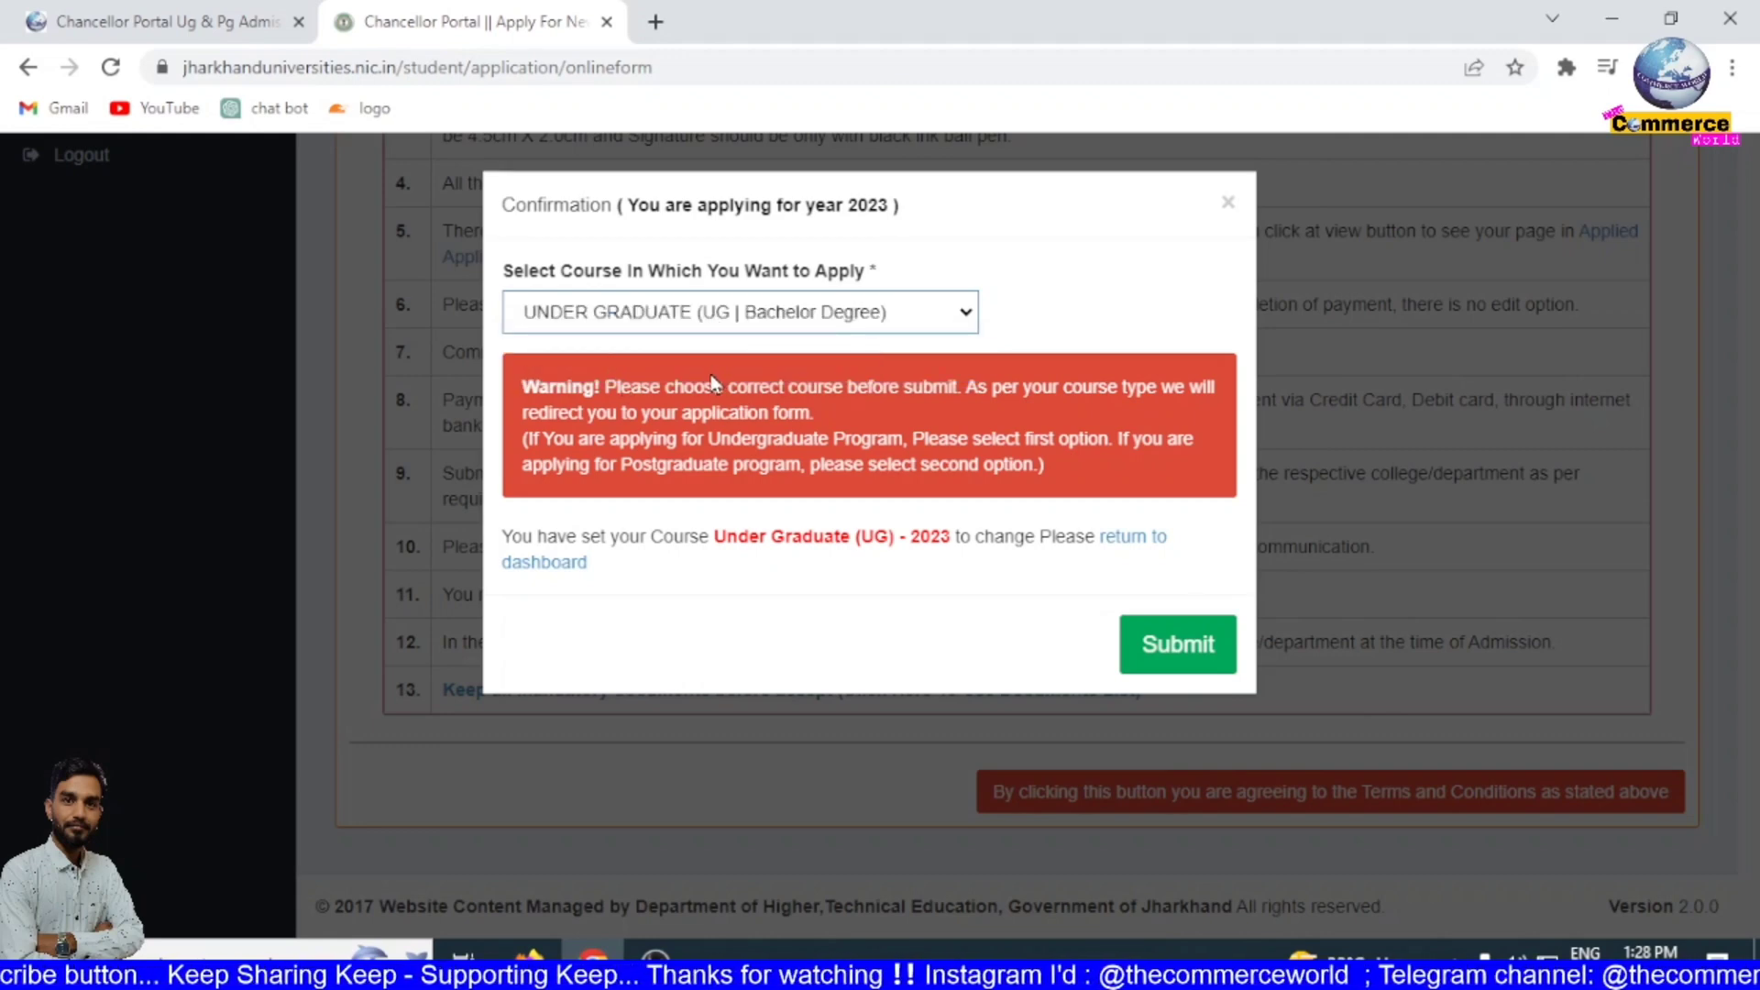
{"action": "left_click", "coordinate": [1171, 660]}
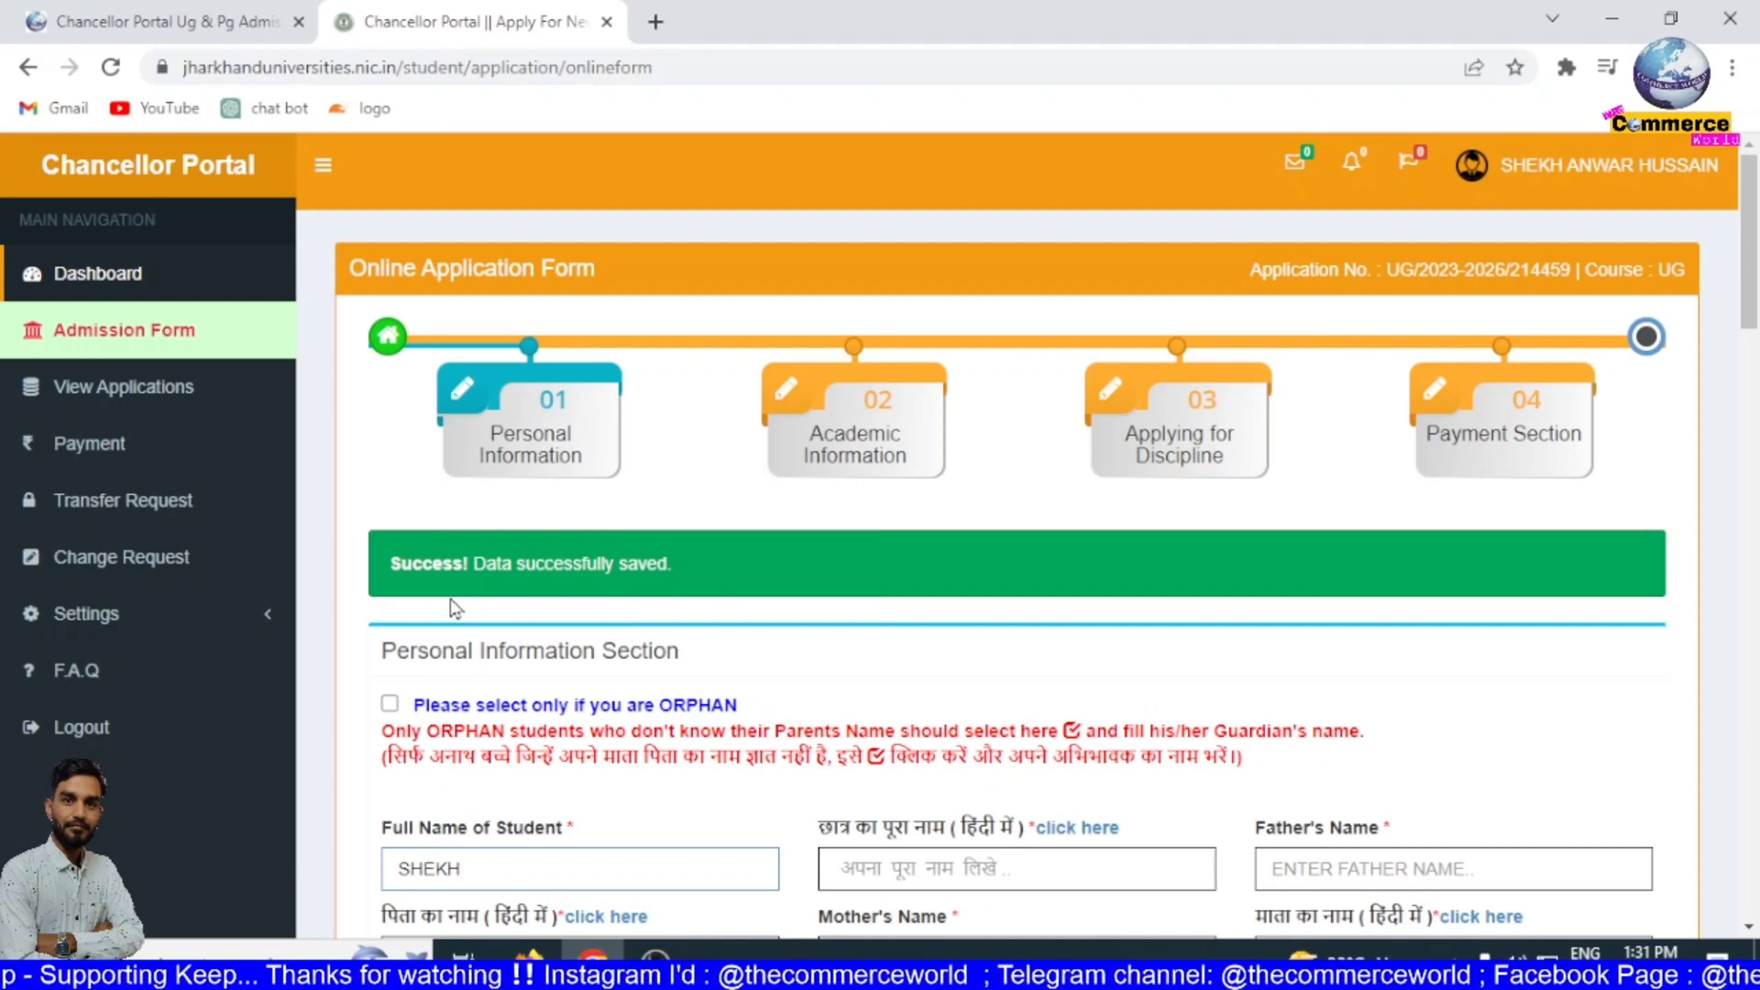
- Set the student's date of birth as on the certificate in the Personal Information section
{"action": "scroll", "coordinate": [683, 606], "scroll_direction": "down", "scroll_amount": 2}
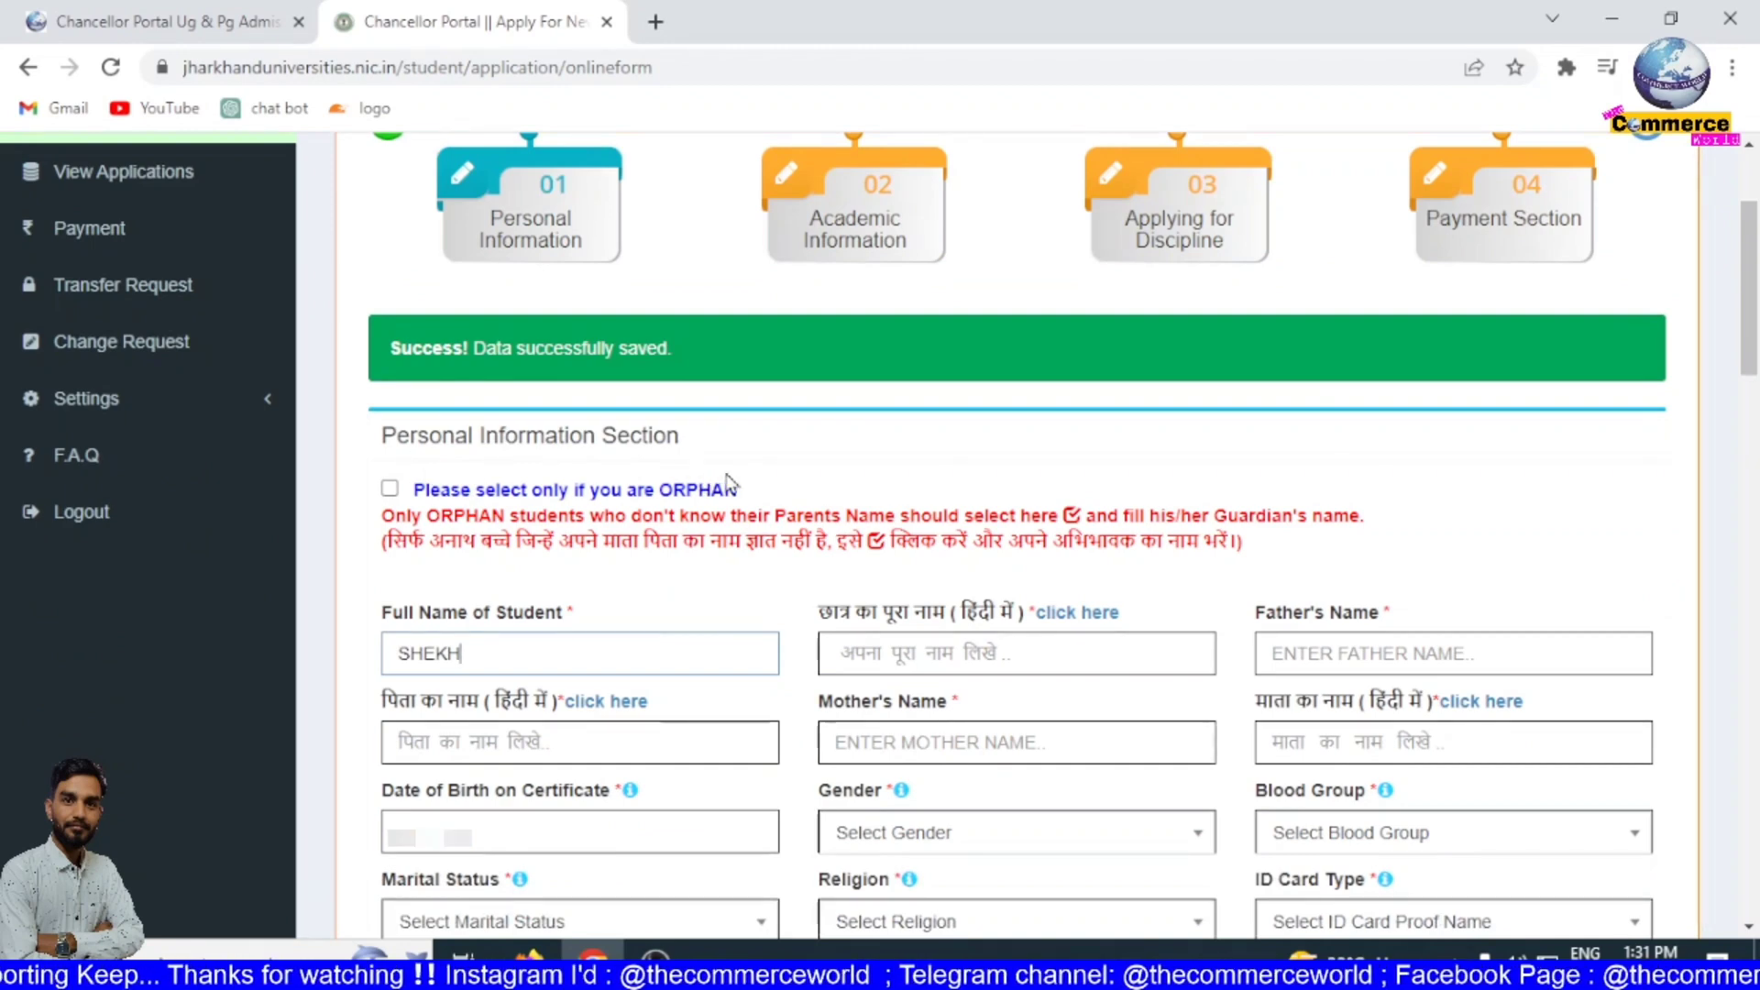
{"action": "scroll", "coordinate": [756, 484], "scroll_direction": "down", "scroll_amount": 2}
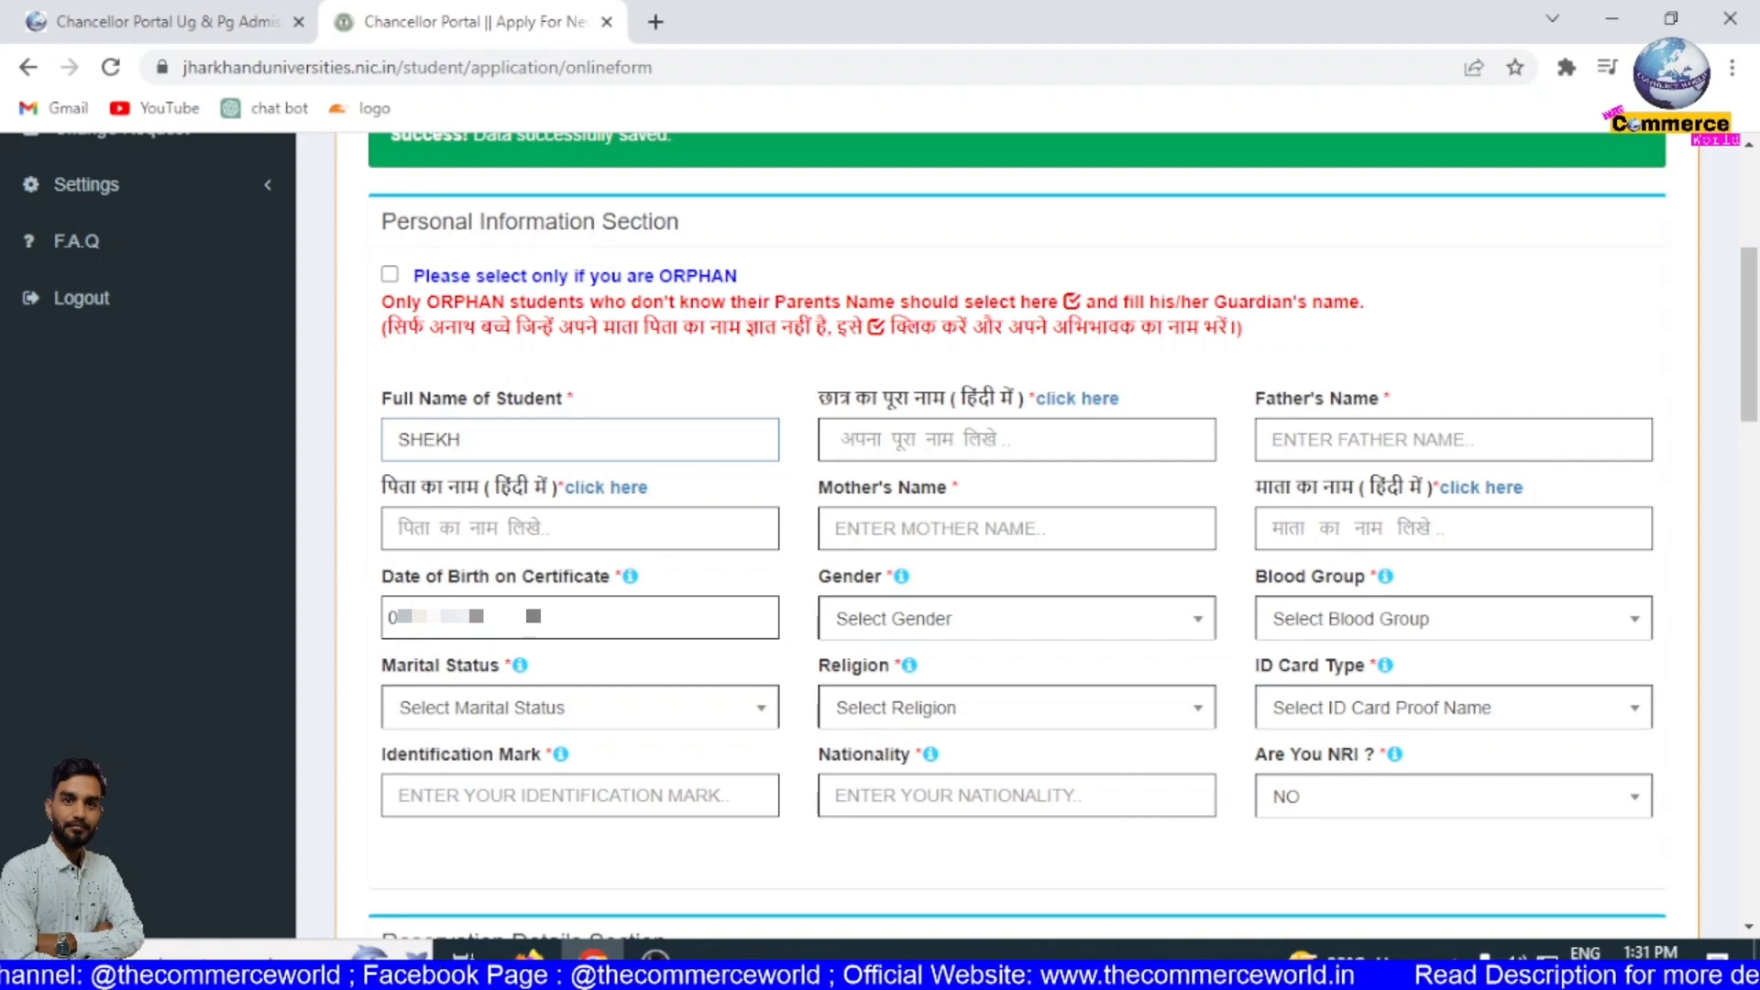
{"action": "left_click", "coordinate": [559, 631]}
{"action": "left_click", "coordinate": [511, 302]}
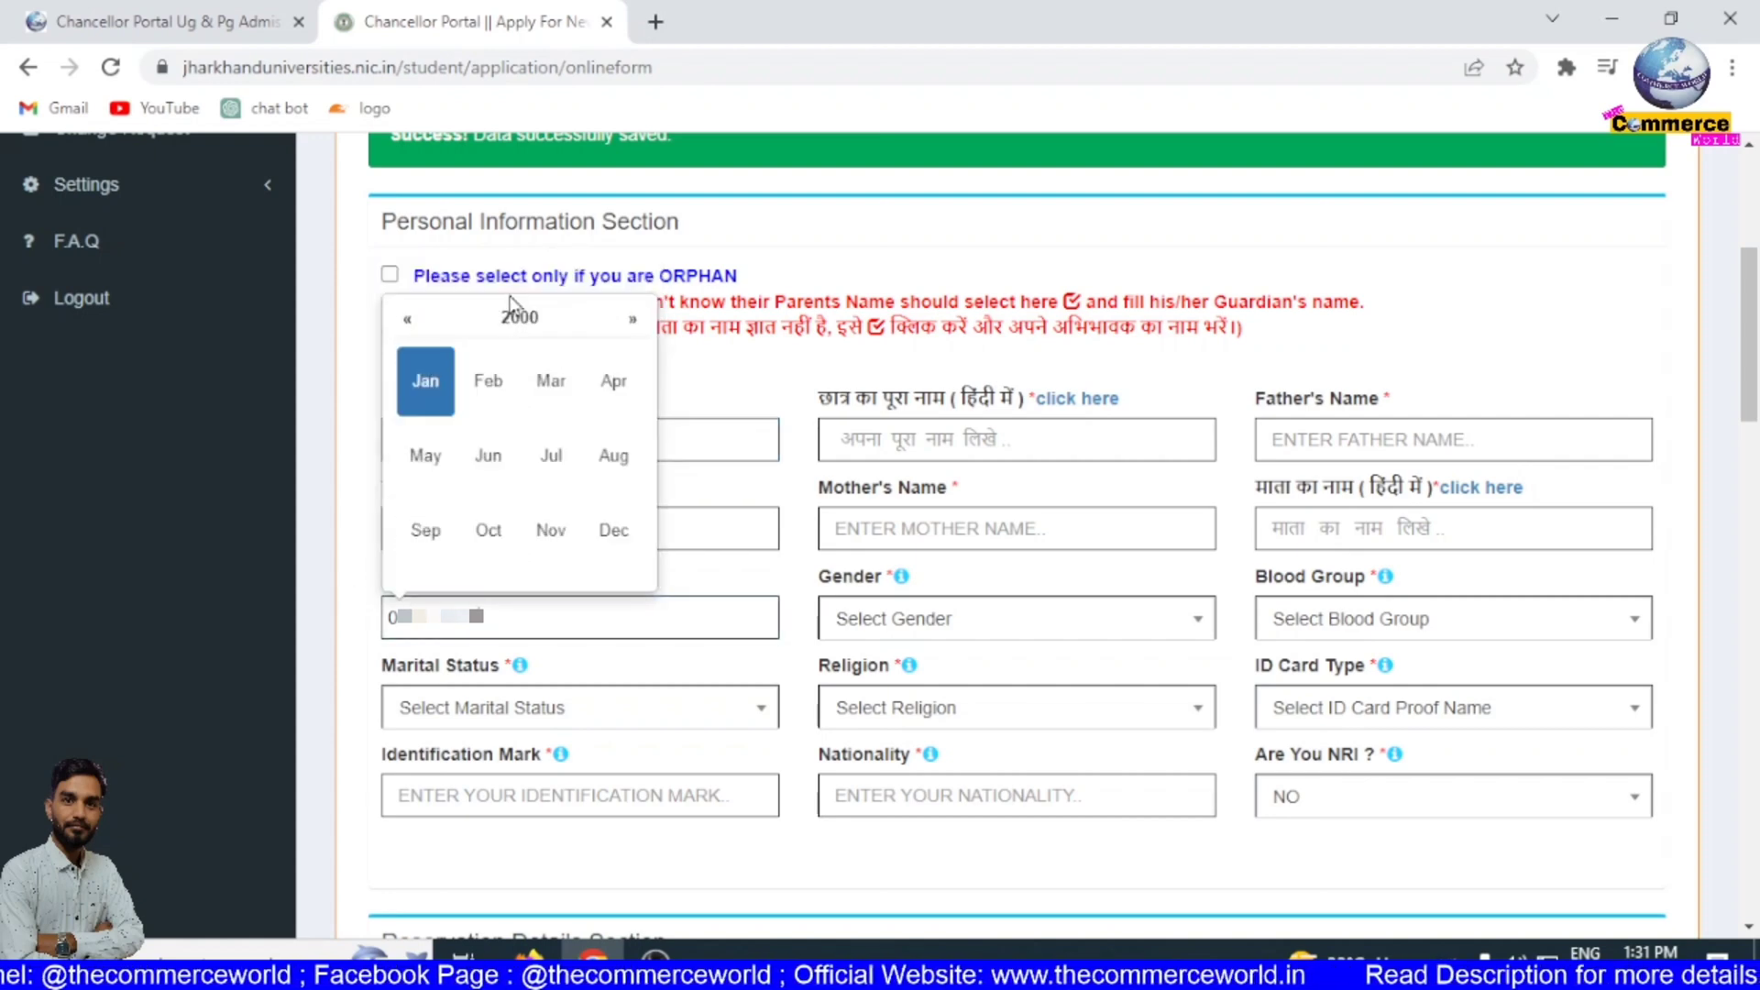
{"action": "left_click", "coordinate": [520, 321]}
{"action": "left_click", "coordinate": [547, 385]}
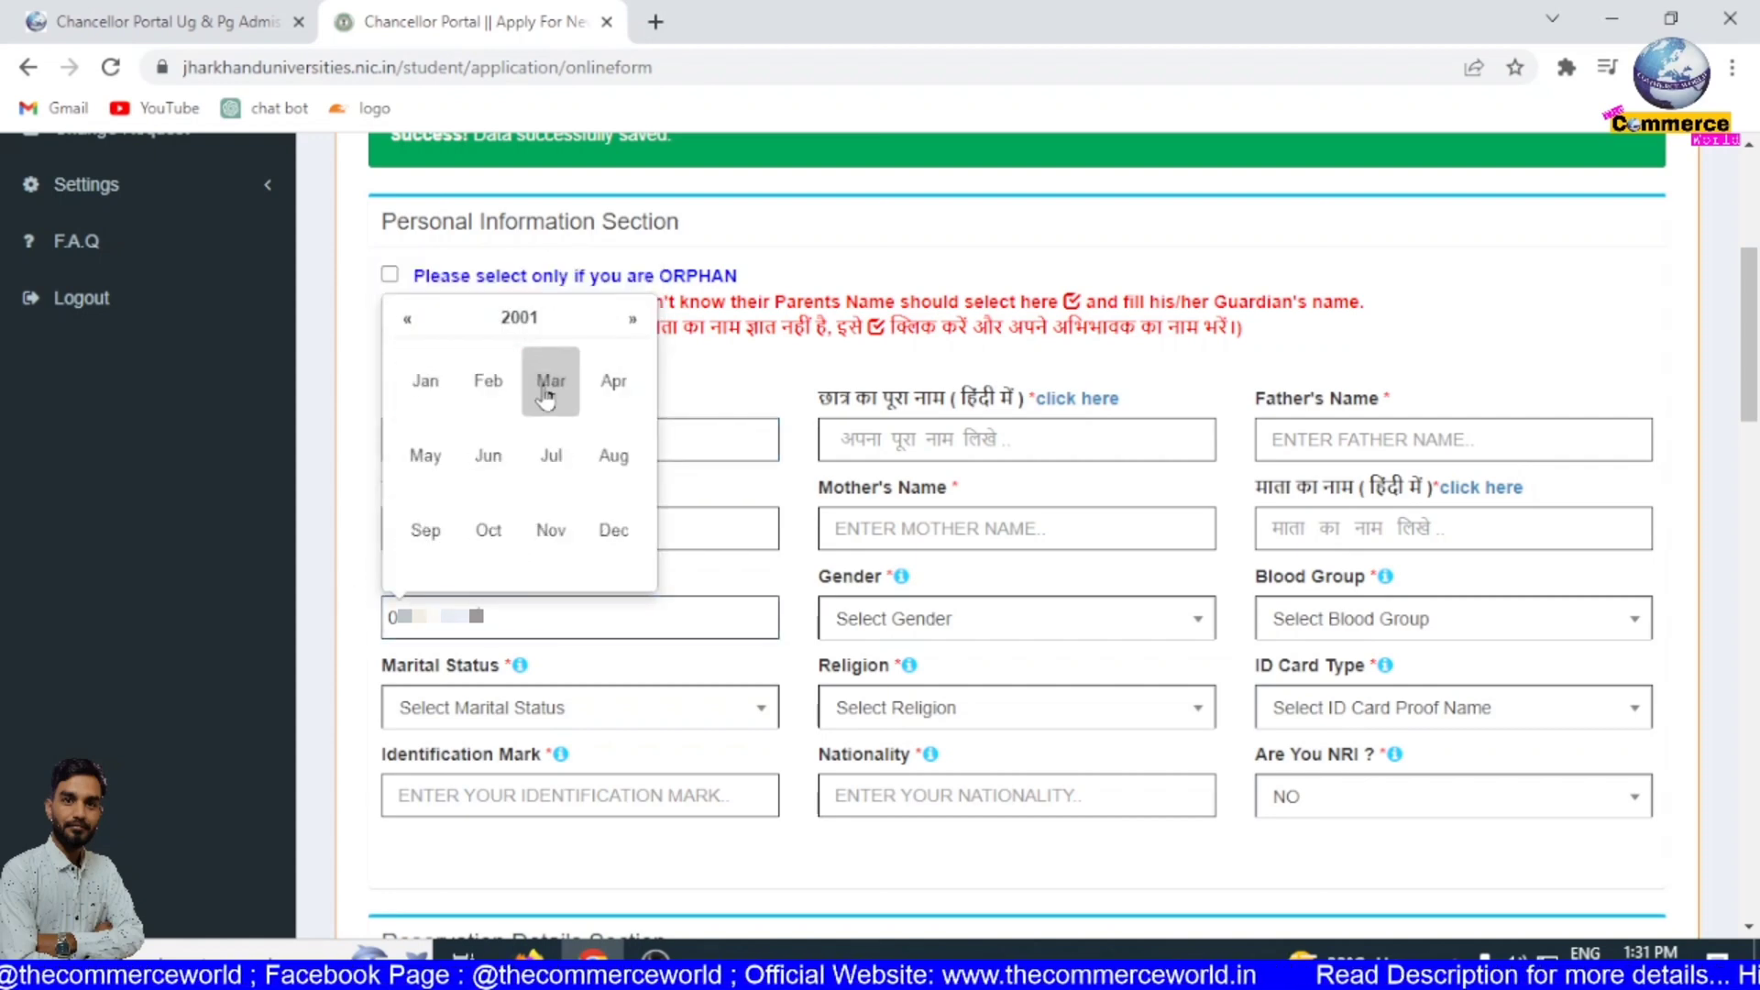
{"action": "left_click", "coordinate": [442, 402]}
{"action": "left_click", "coordinate": [479, 365]}
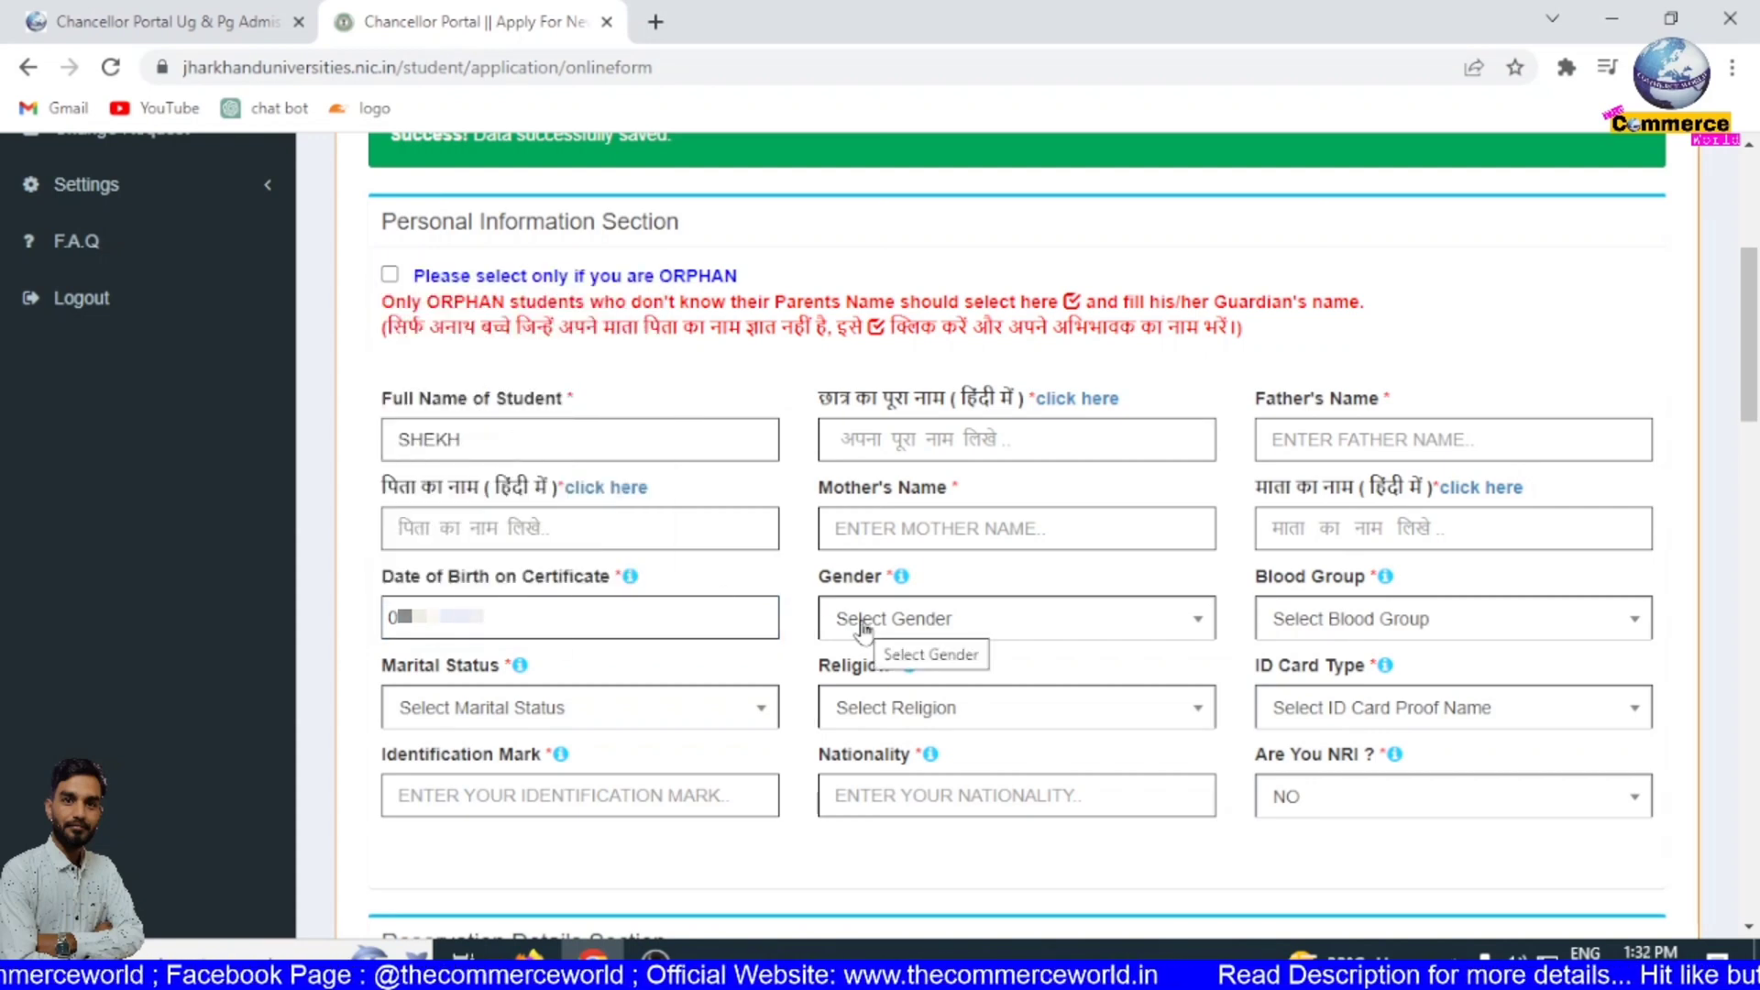
- Set the student's gender to Male and the blood group to B+
{"action": "left_click", "coordinate": [907, 633]}
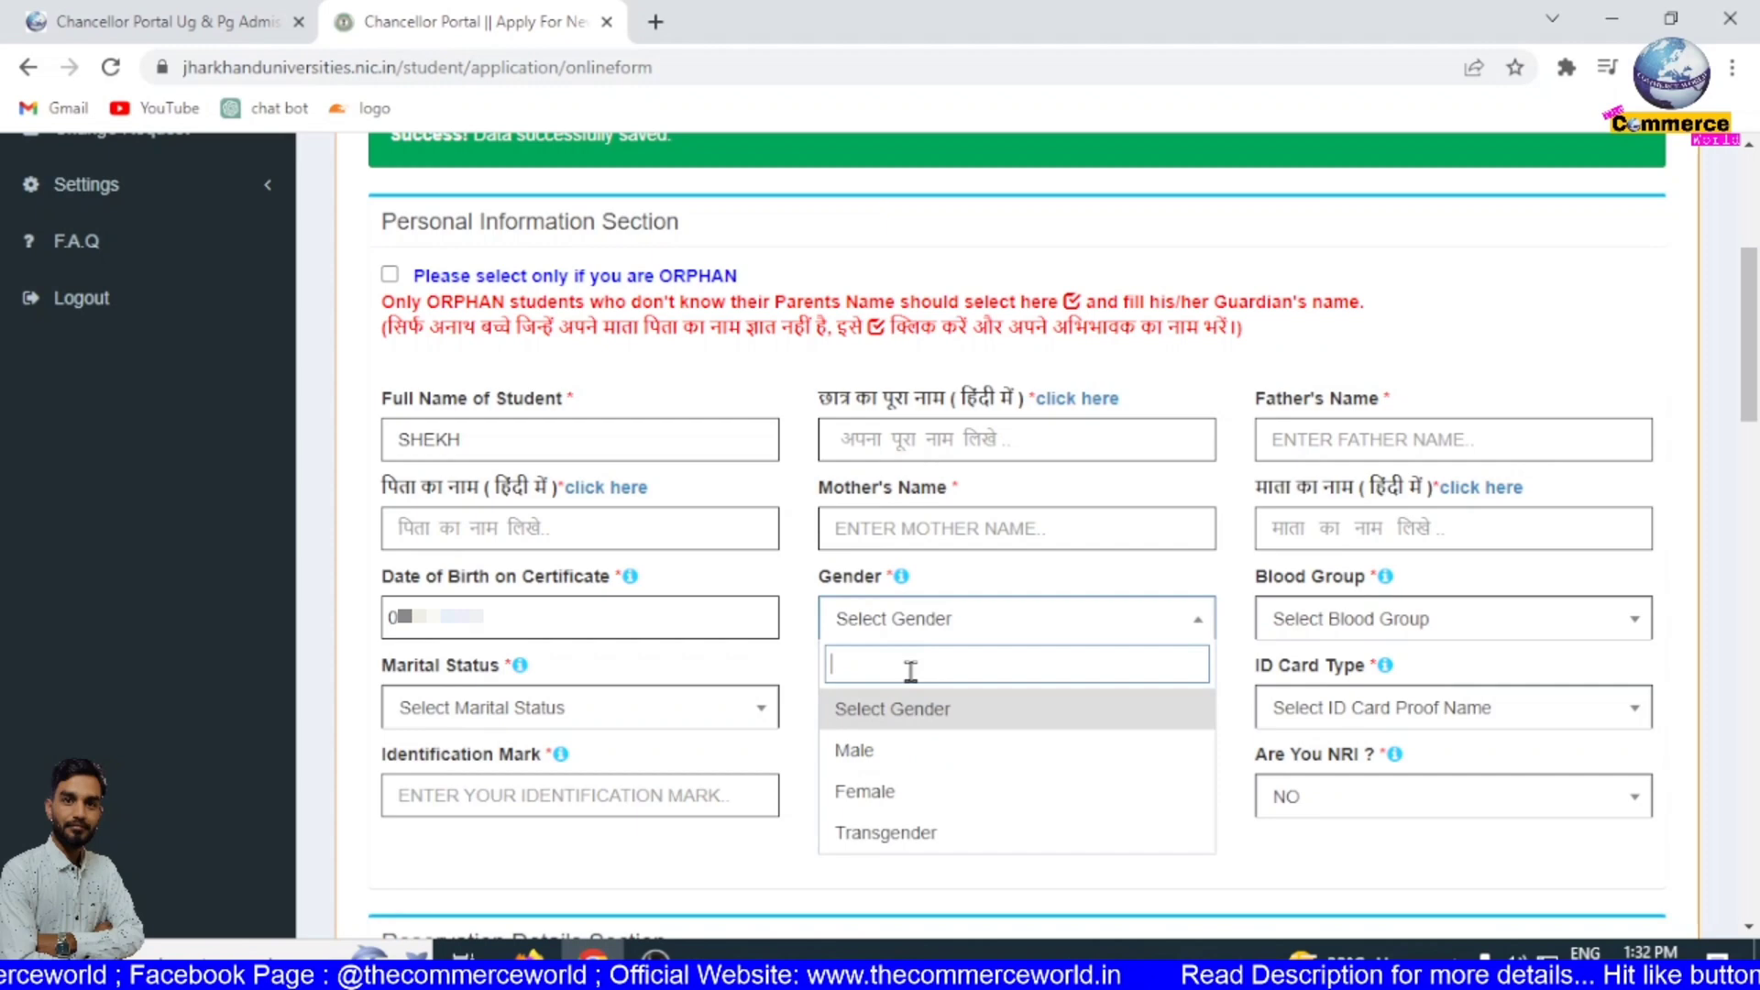
{"action": "left_click", "coordinate": [880, 747]}
{"action": "left_click", "coordinate": [957, 633]}
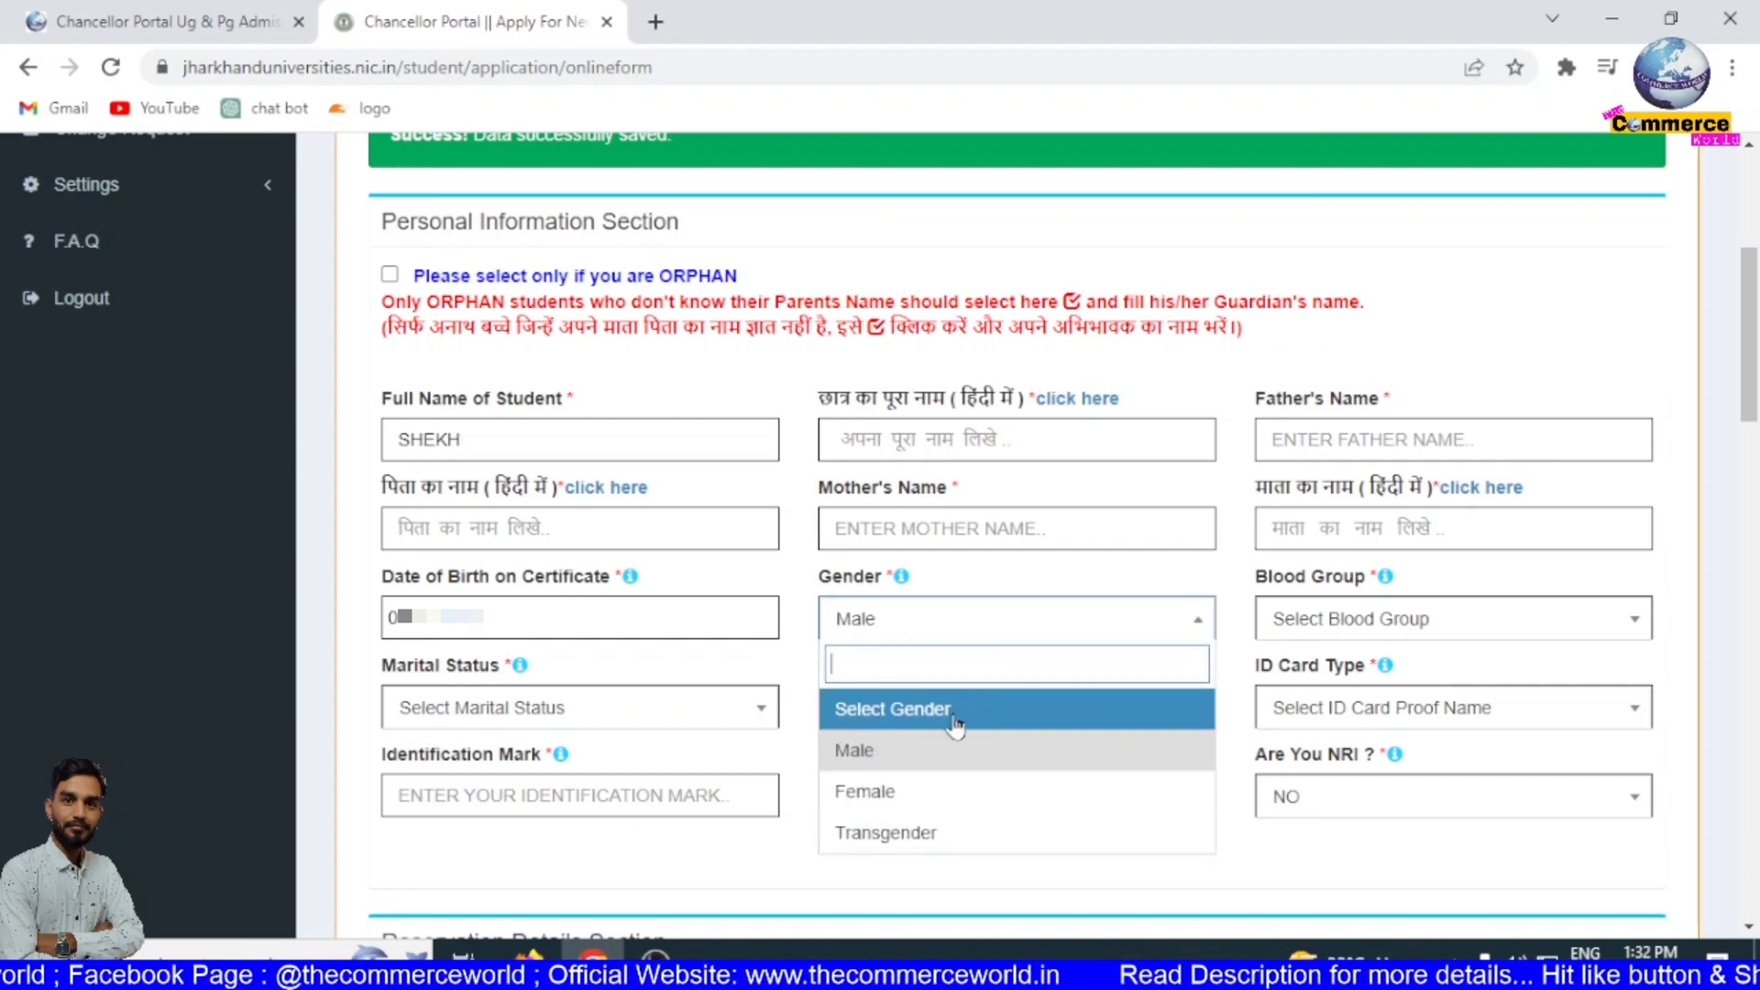
{"action": "left_click", "coordinate": [1107, 669]}
{"action": "left_click", "coordinate": [1345, 620]}
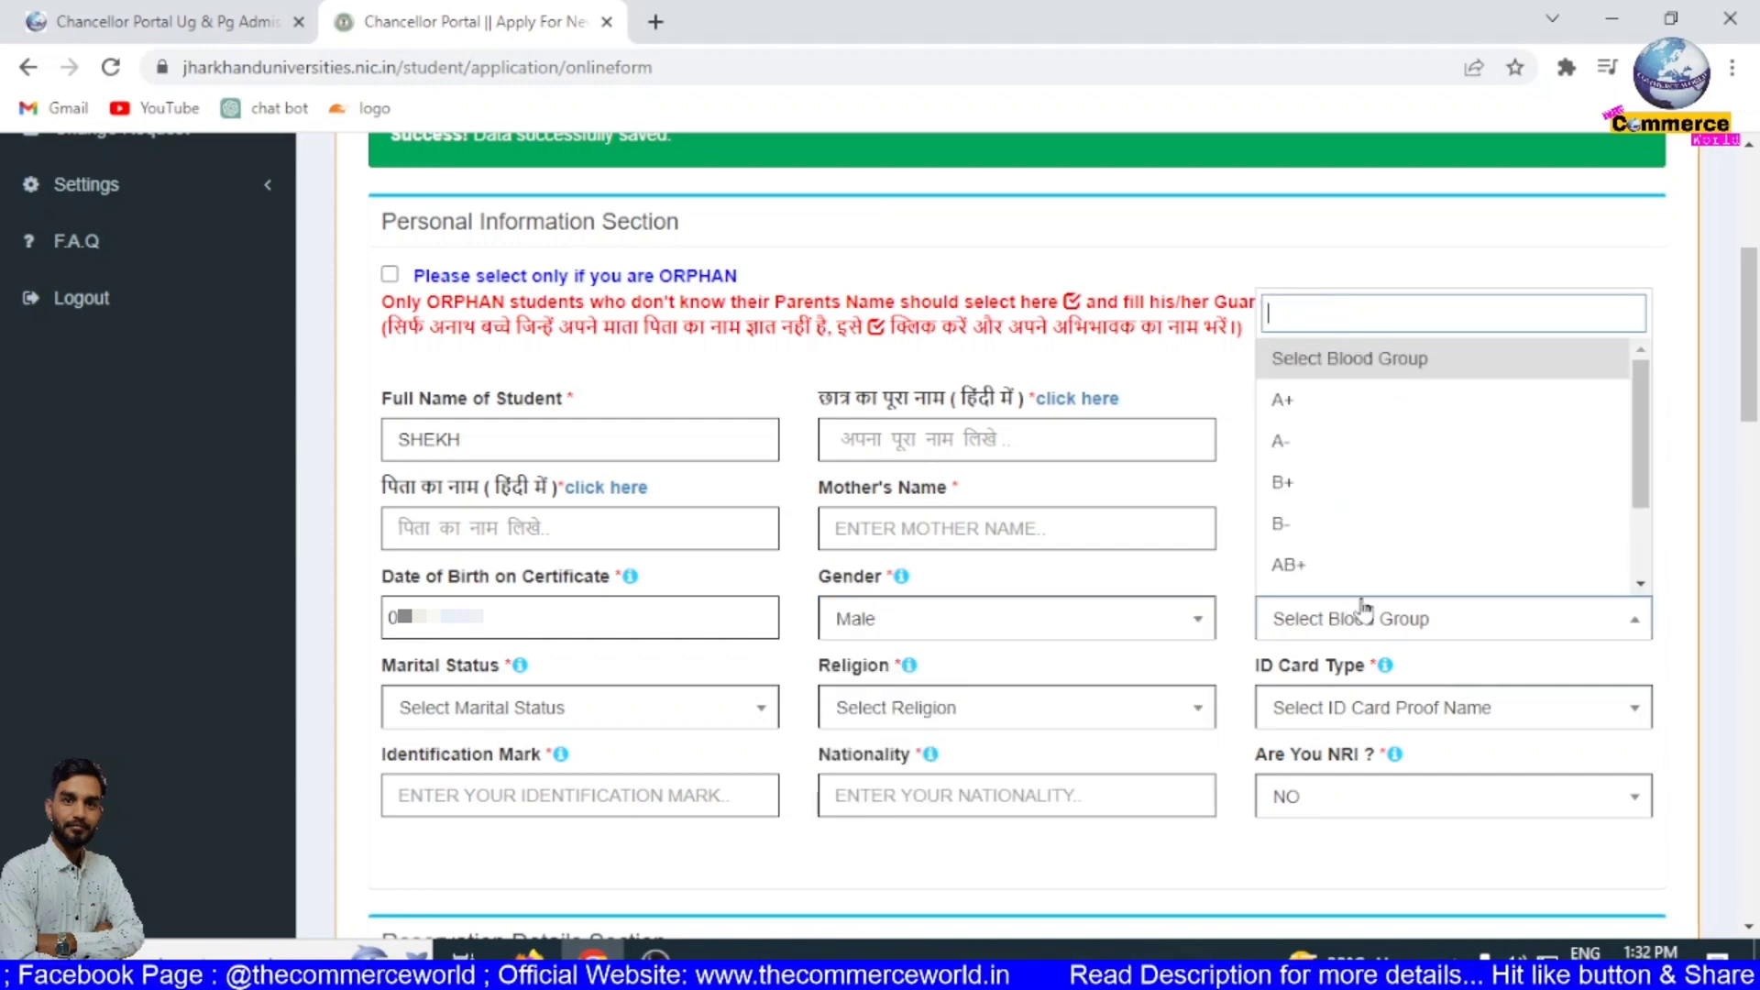
{"action": "left_click", "coordinate": [1352, 482]}
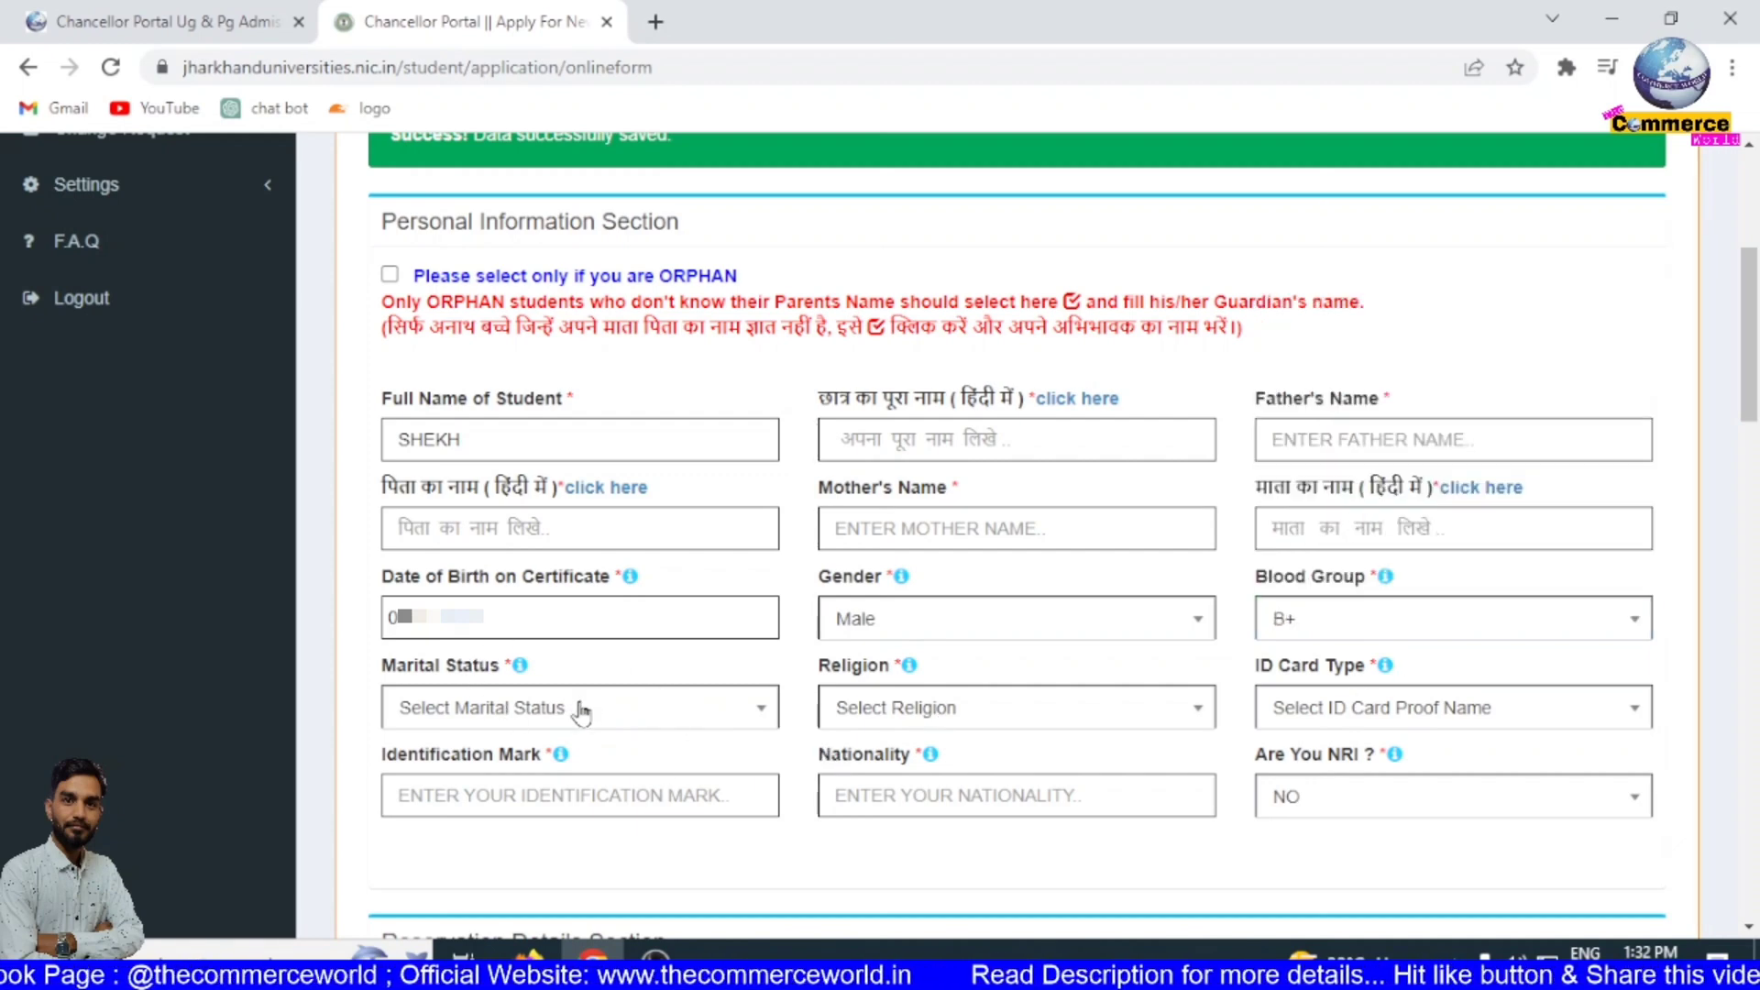
- Set the marital status to Un-Married and the religion to Hinduism
{"action": "left_click", "coordinate": [586, 708]}
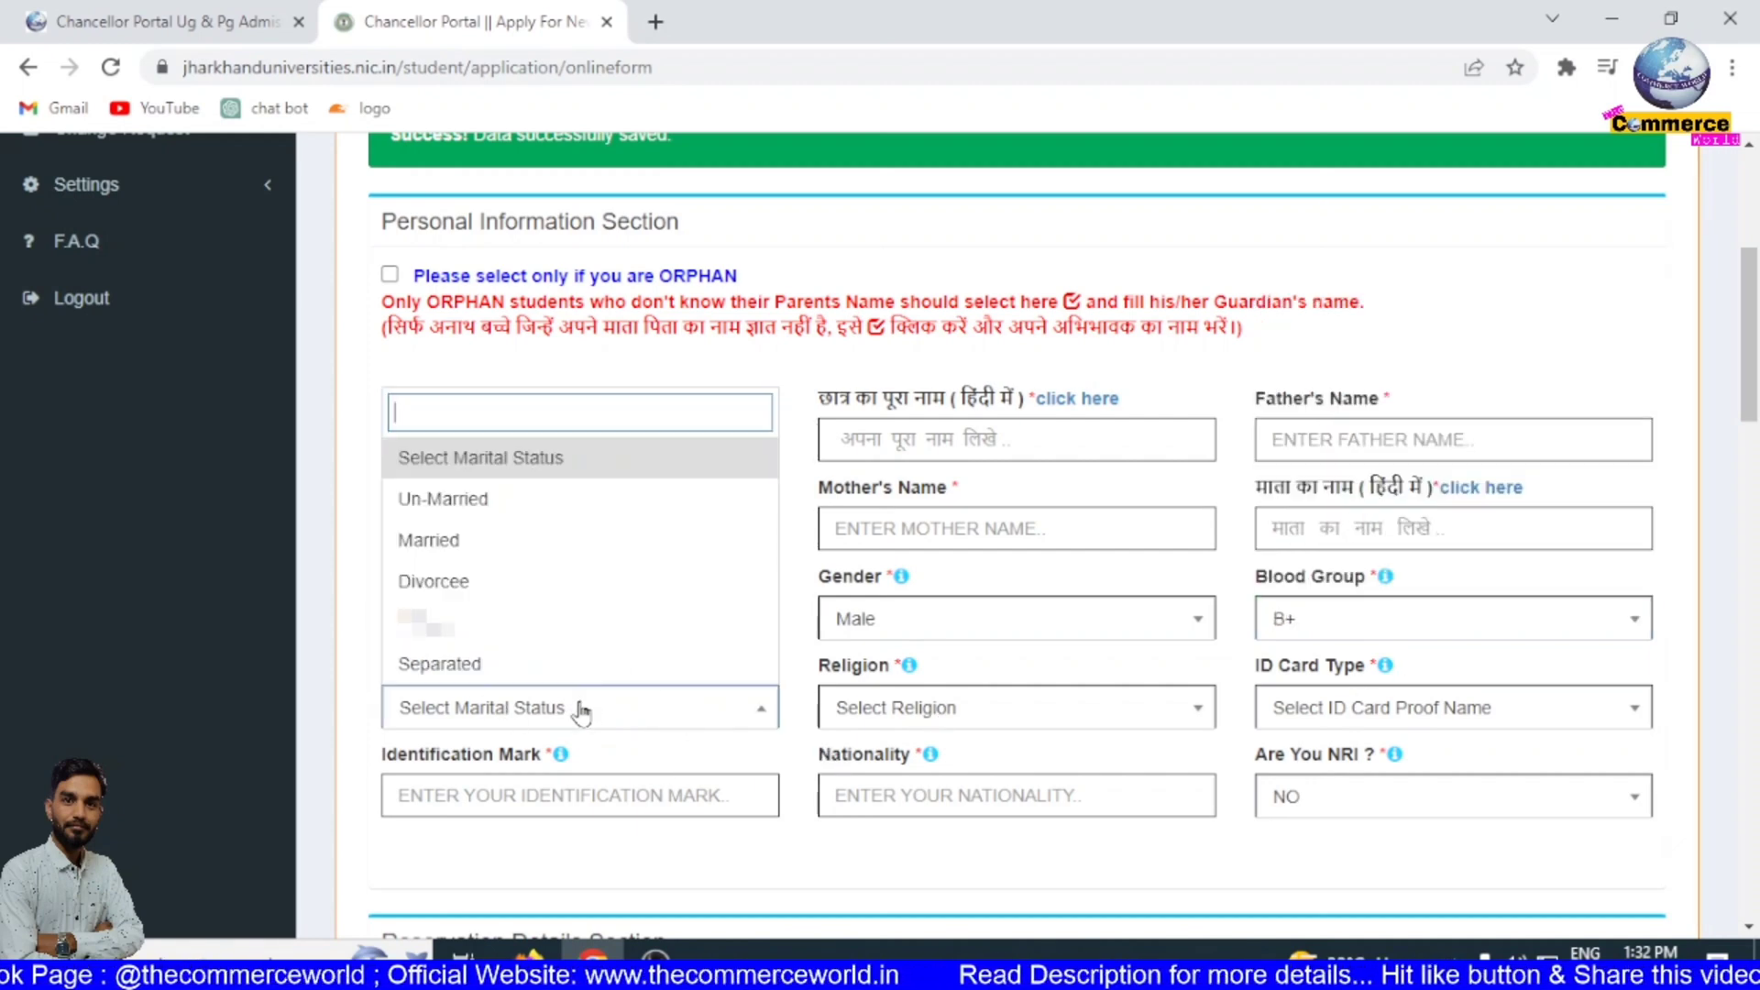
{"action": "left_click", "coordinate": [587, 509]}
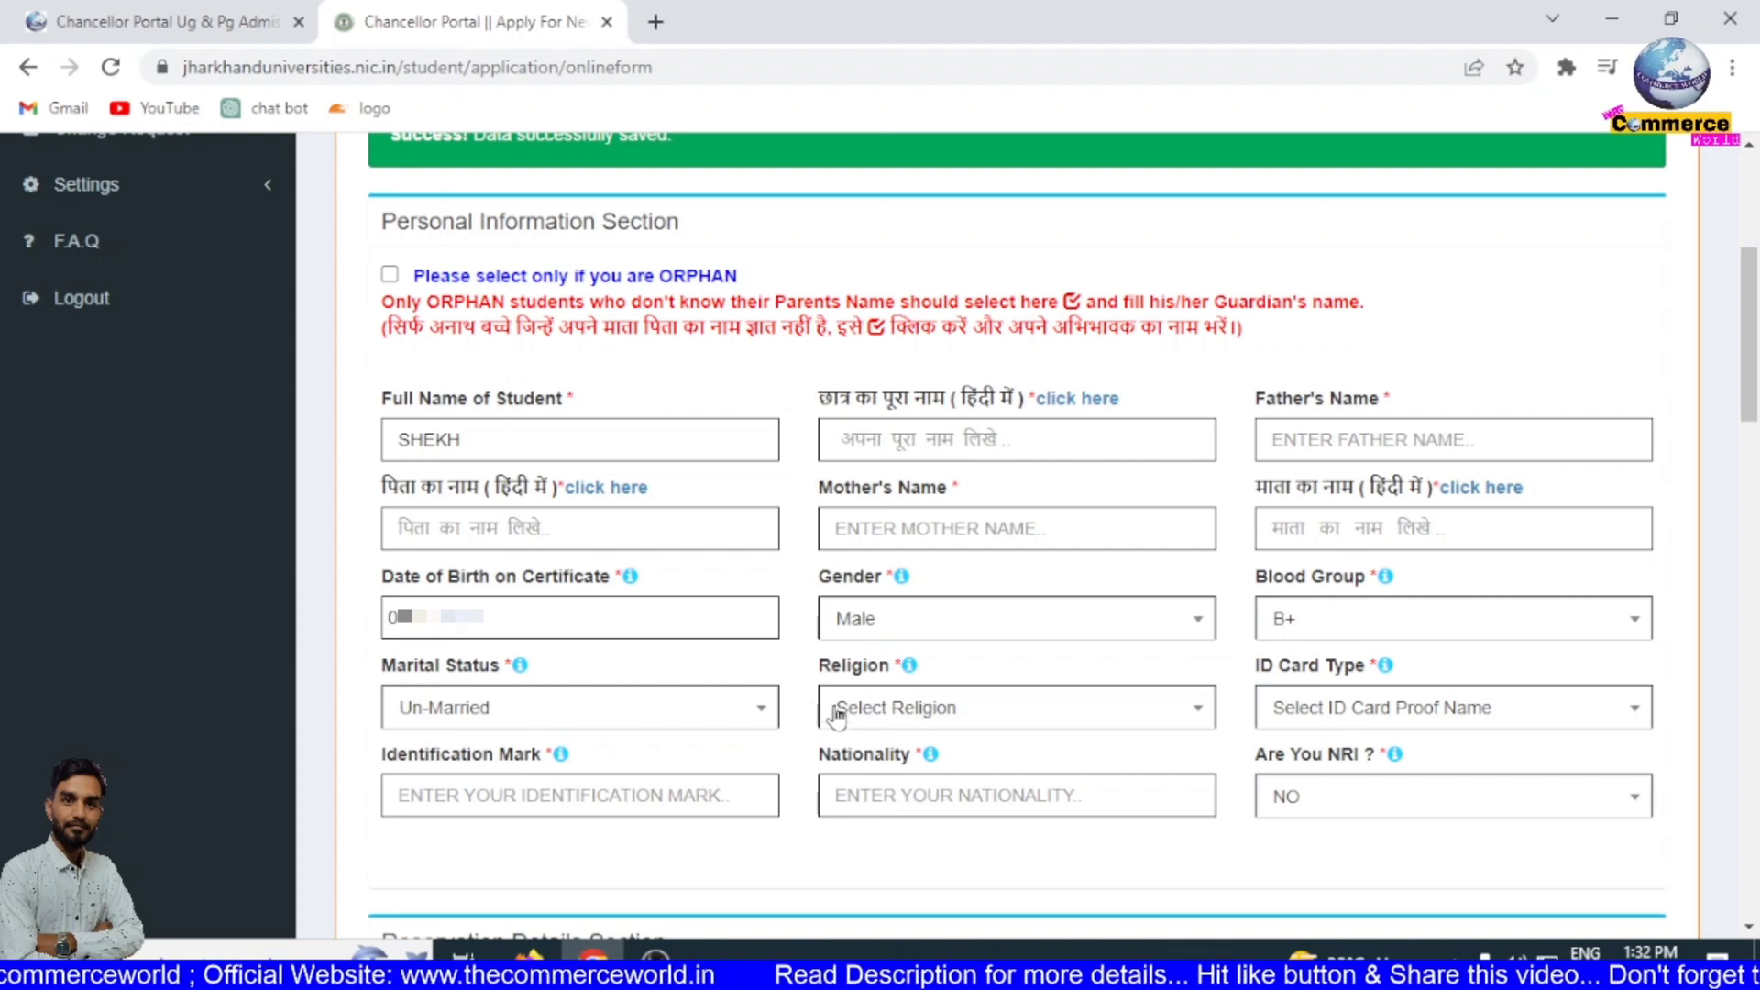
{"action": "left_click", "coordinate": [952, 716]}
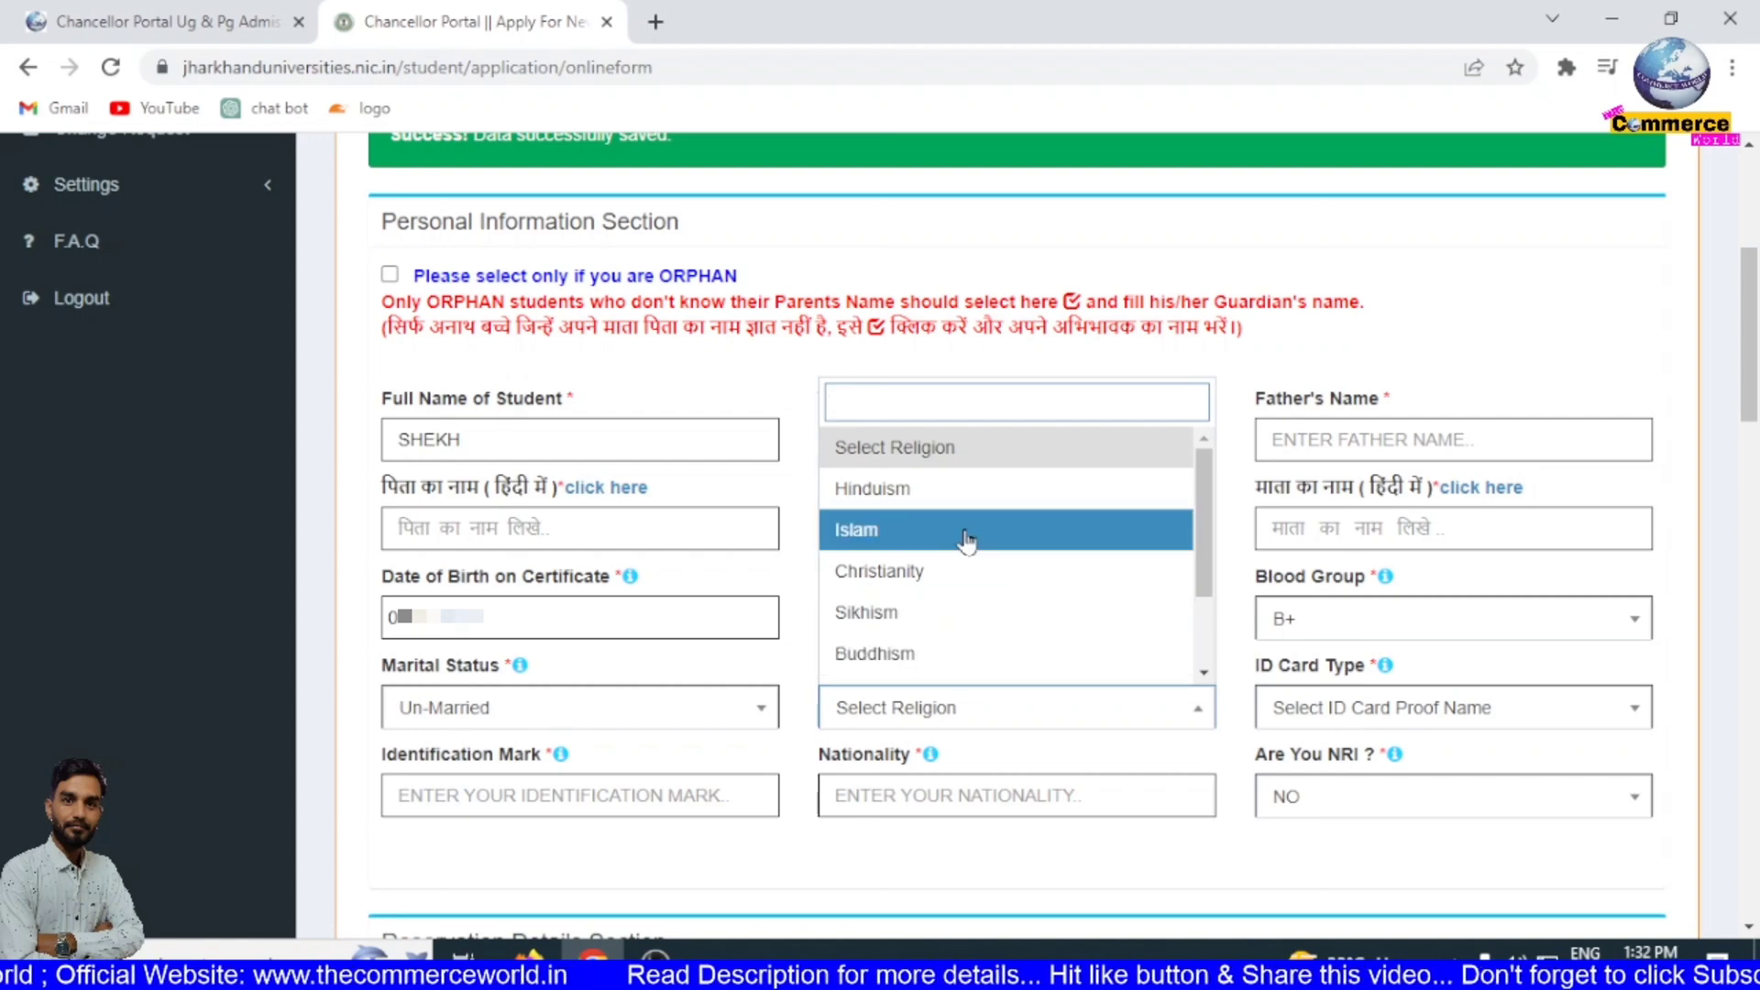
{"action": "left_click", "coordinate": [972, 499]}
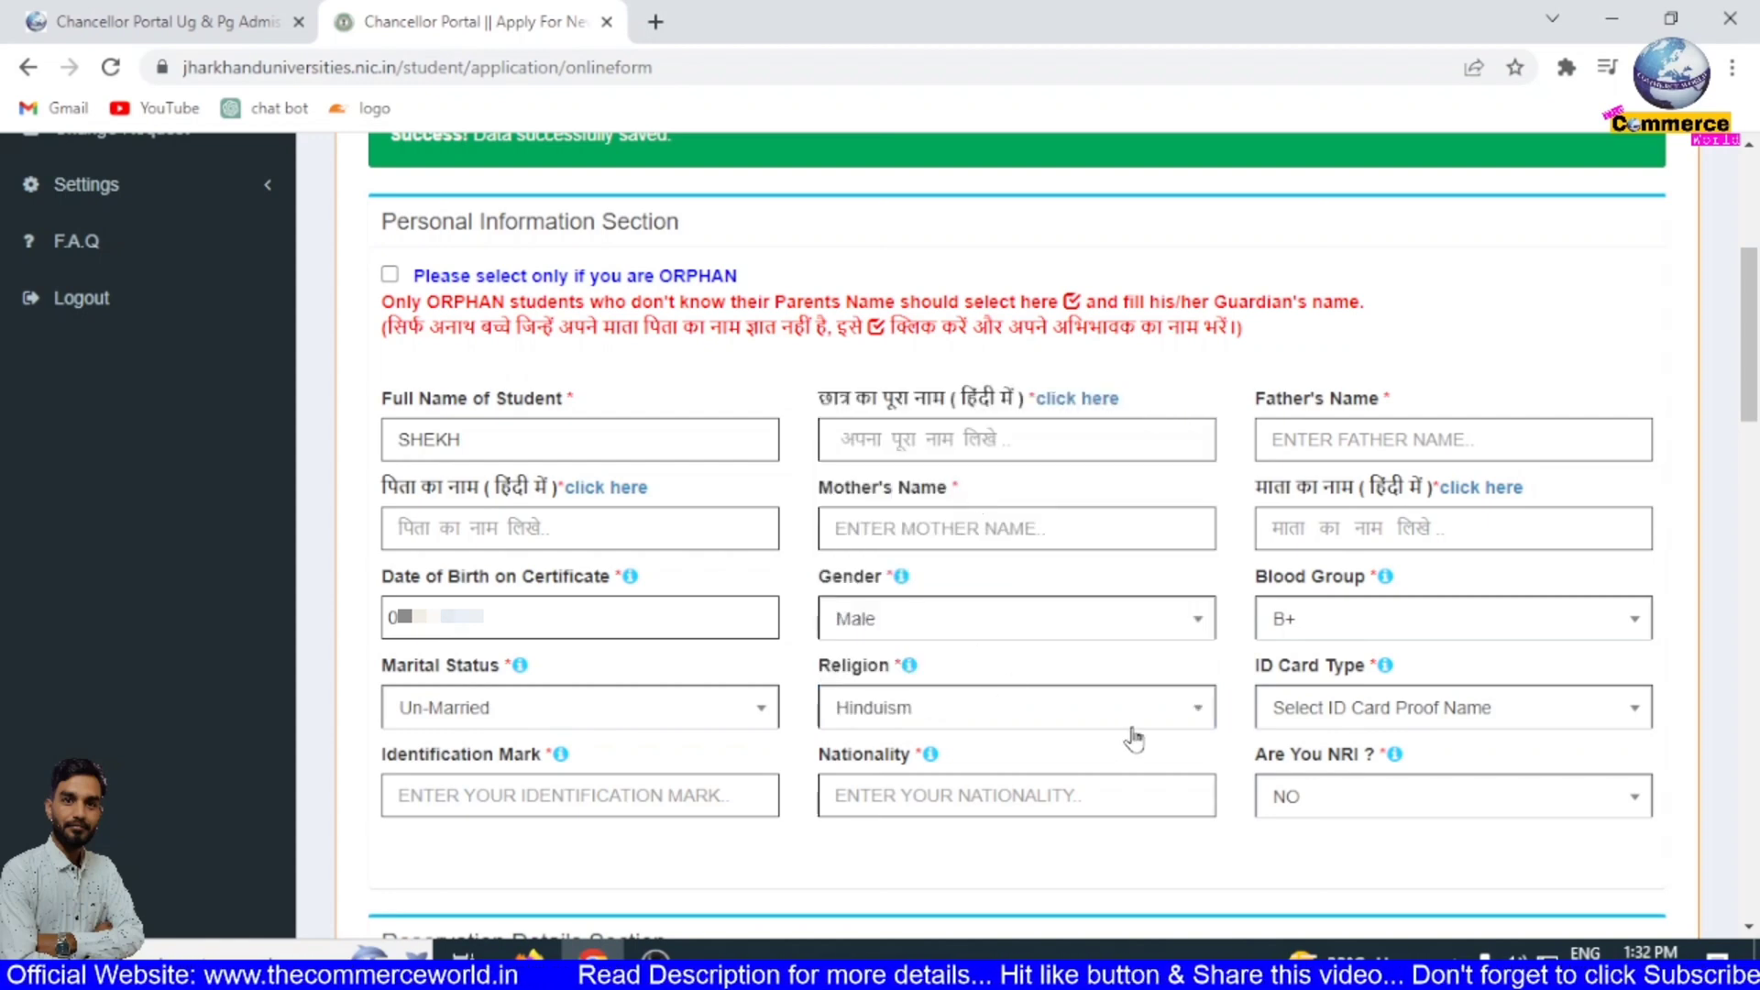
- Set the ID card type to OTHERS and enter INDIAN as the nationality
{"action": "left_click", "coordinate": [1370, 722]}
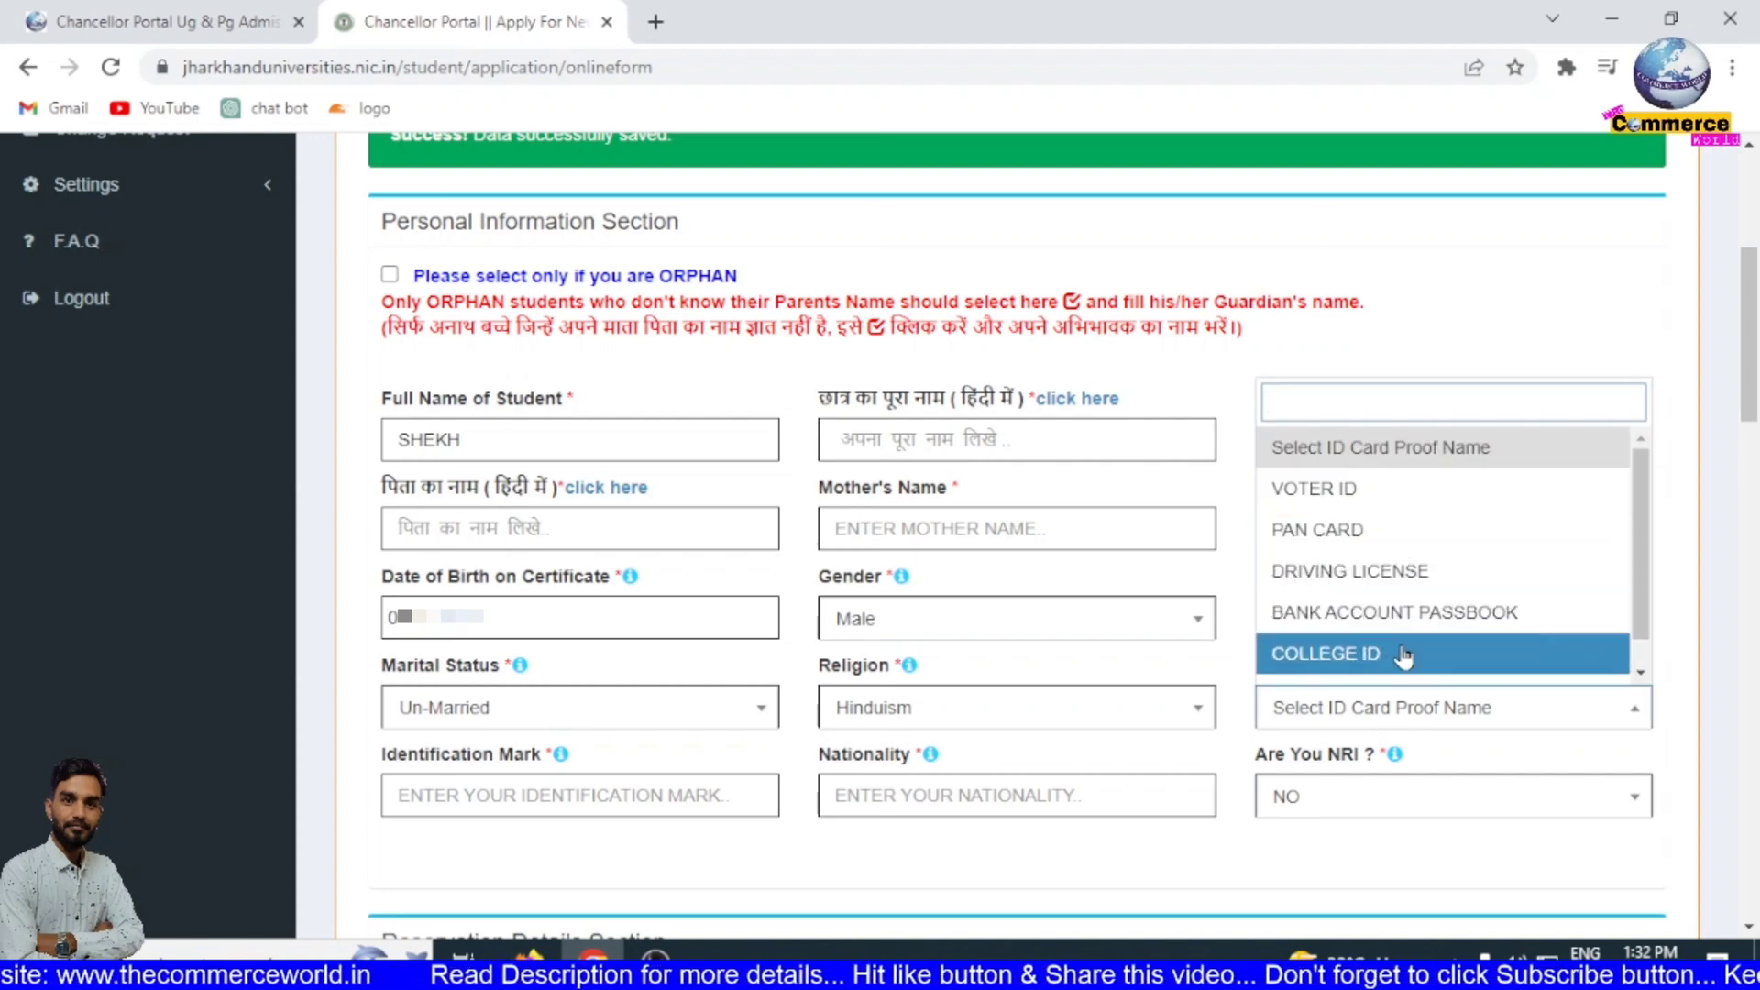
{"action": "scroll", "coordinate": [1369, 629], "scroll_direction": "down", "scroll_amount": 1}
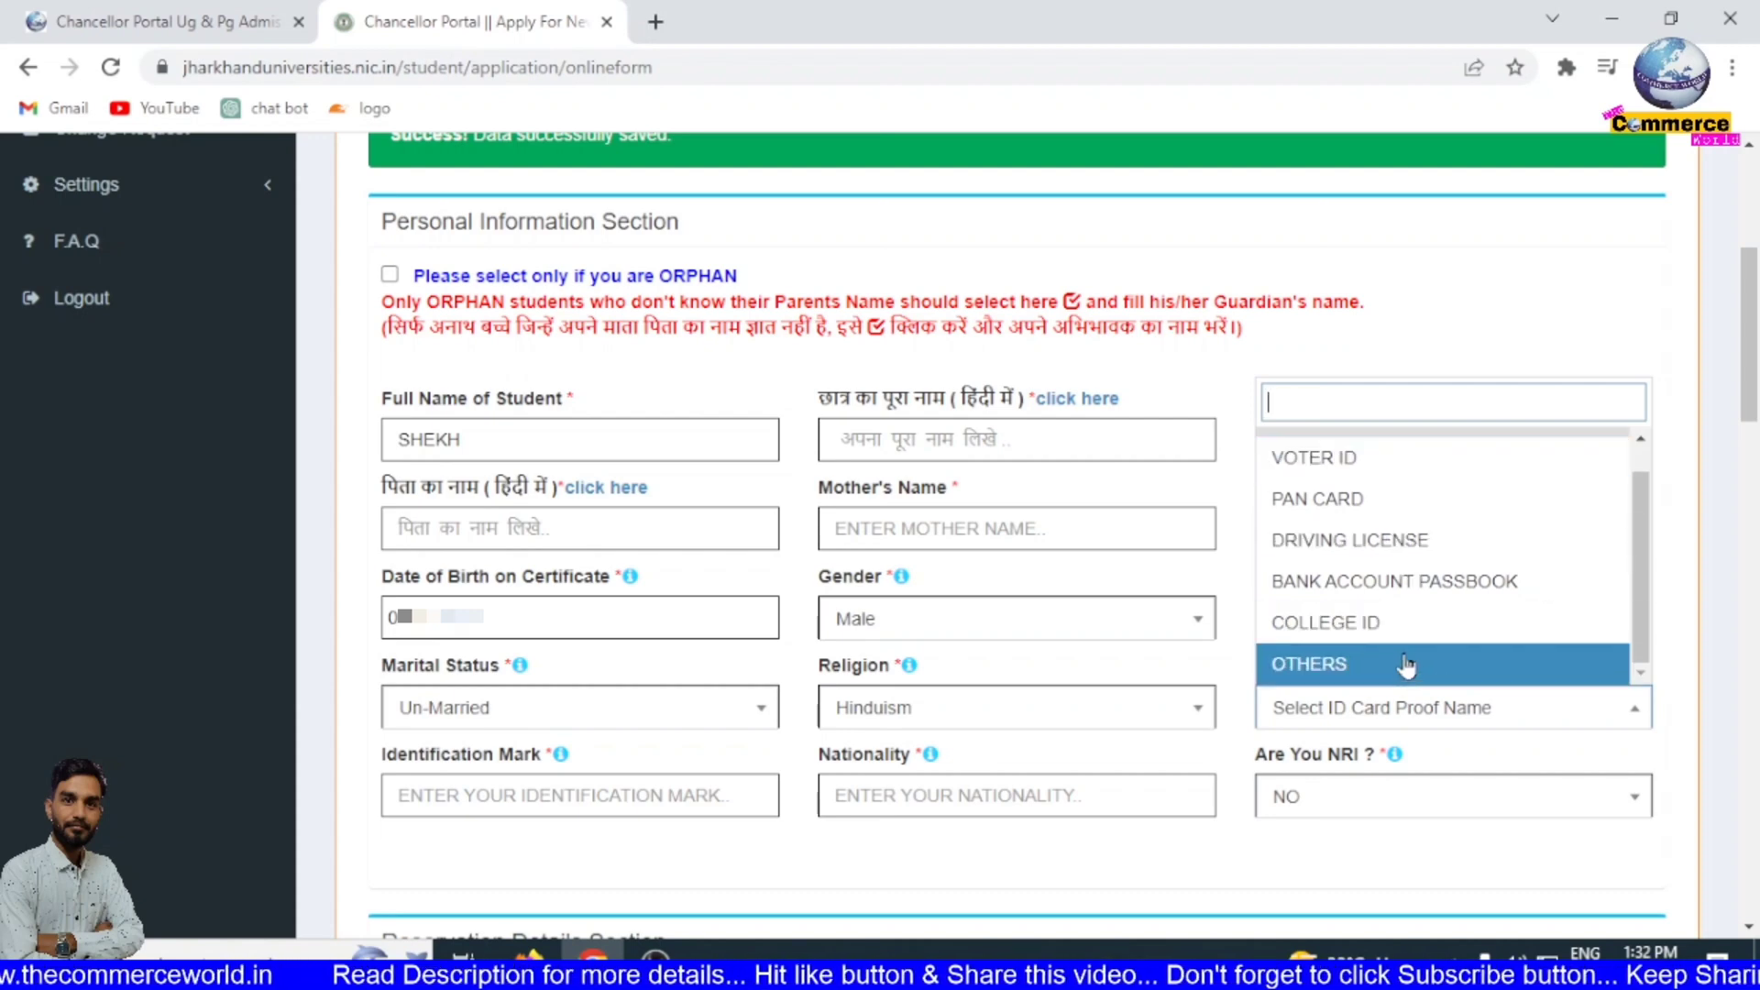
{"action": "left_click", "coordinate": [1348, 664]}
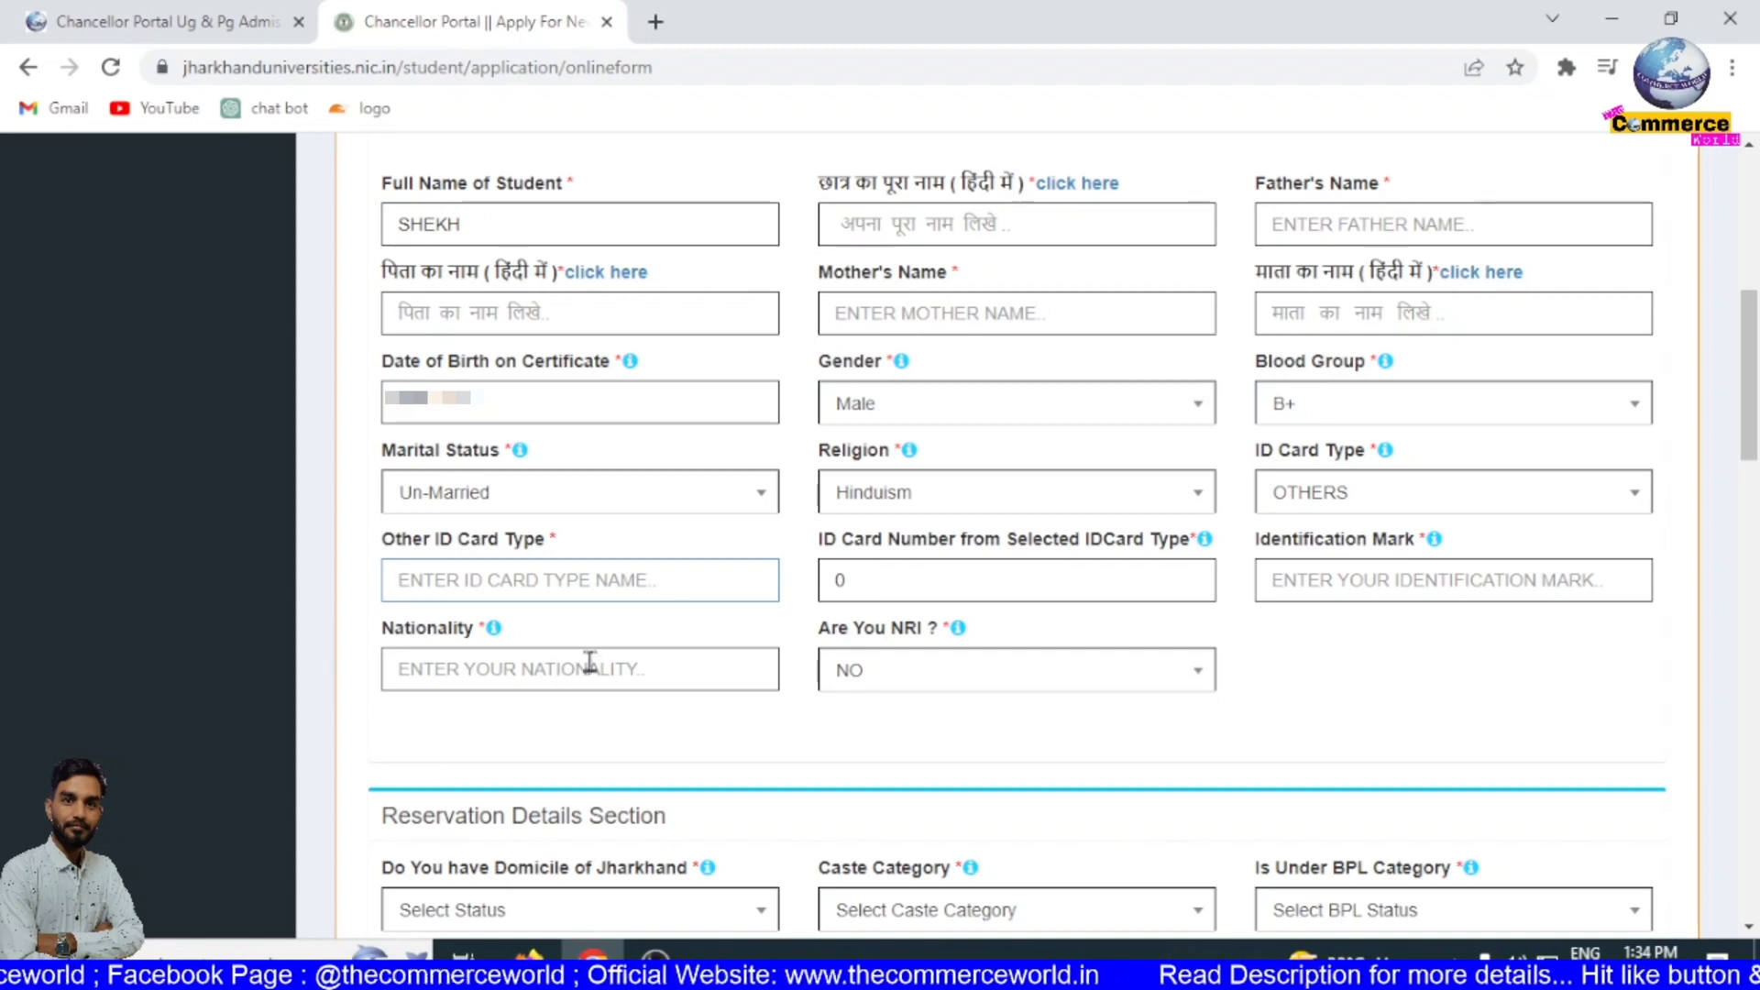
{"action": "left_click", "coordinate": [523, 680]}
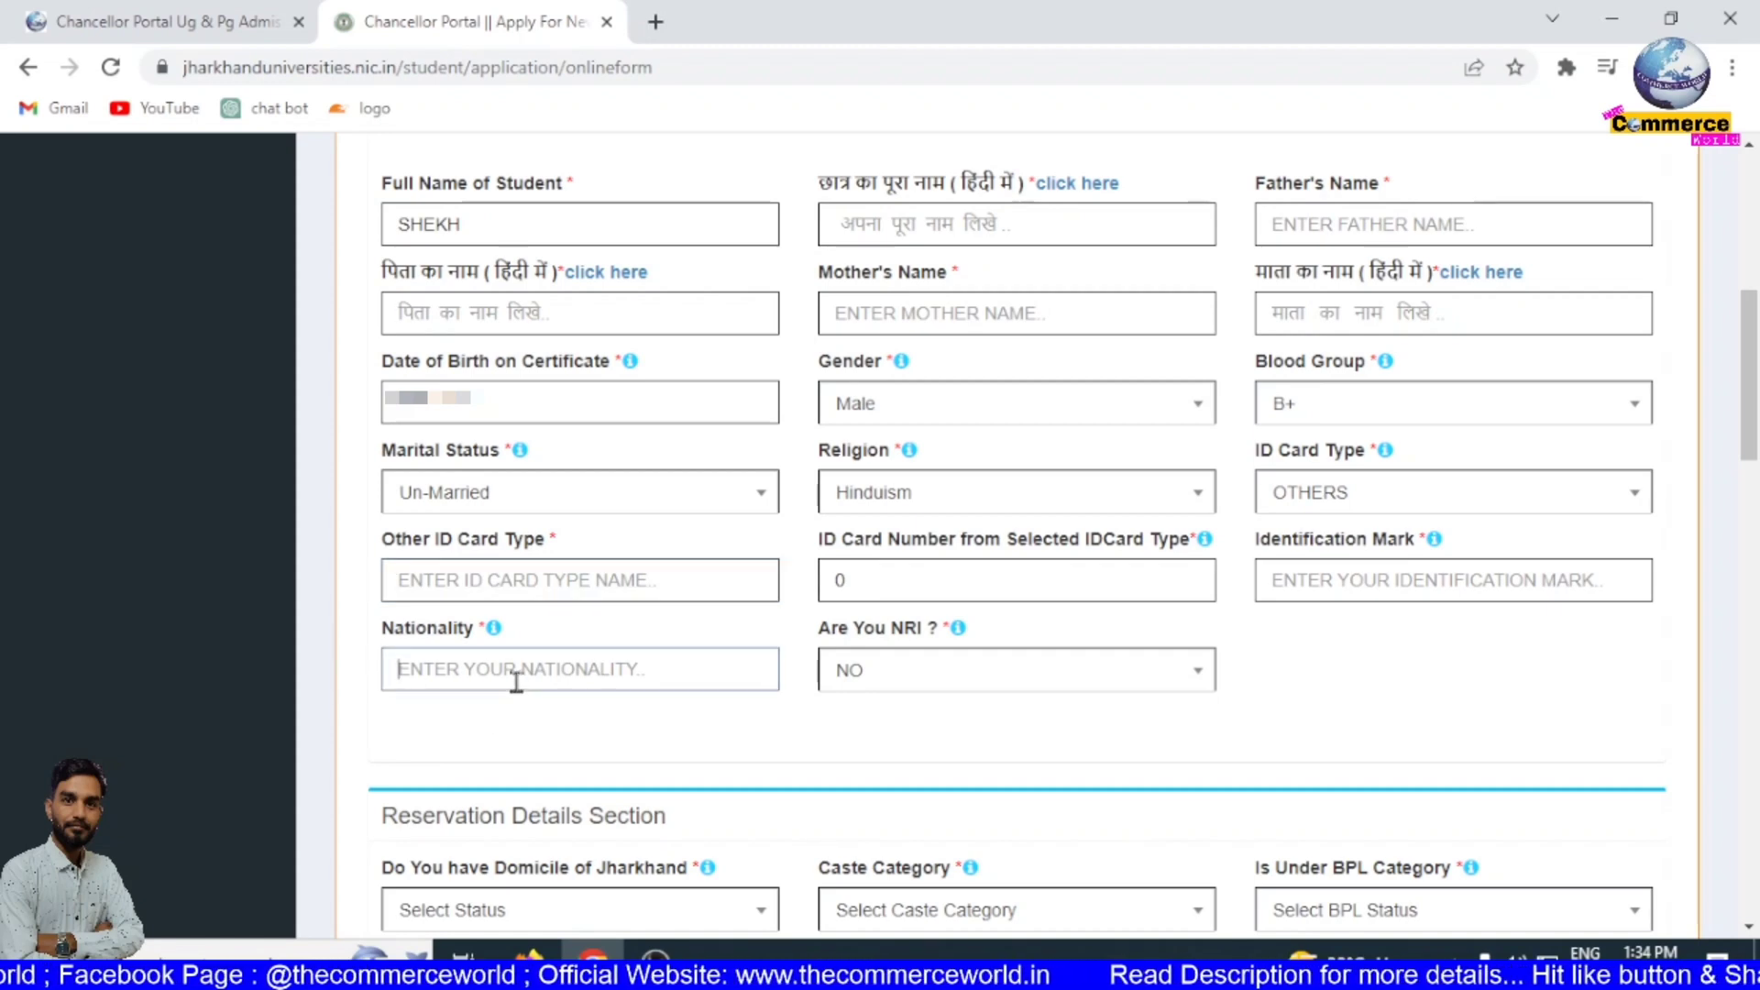
{"action": "type", "text": "INDIAN"}
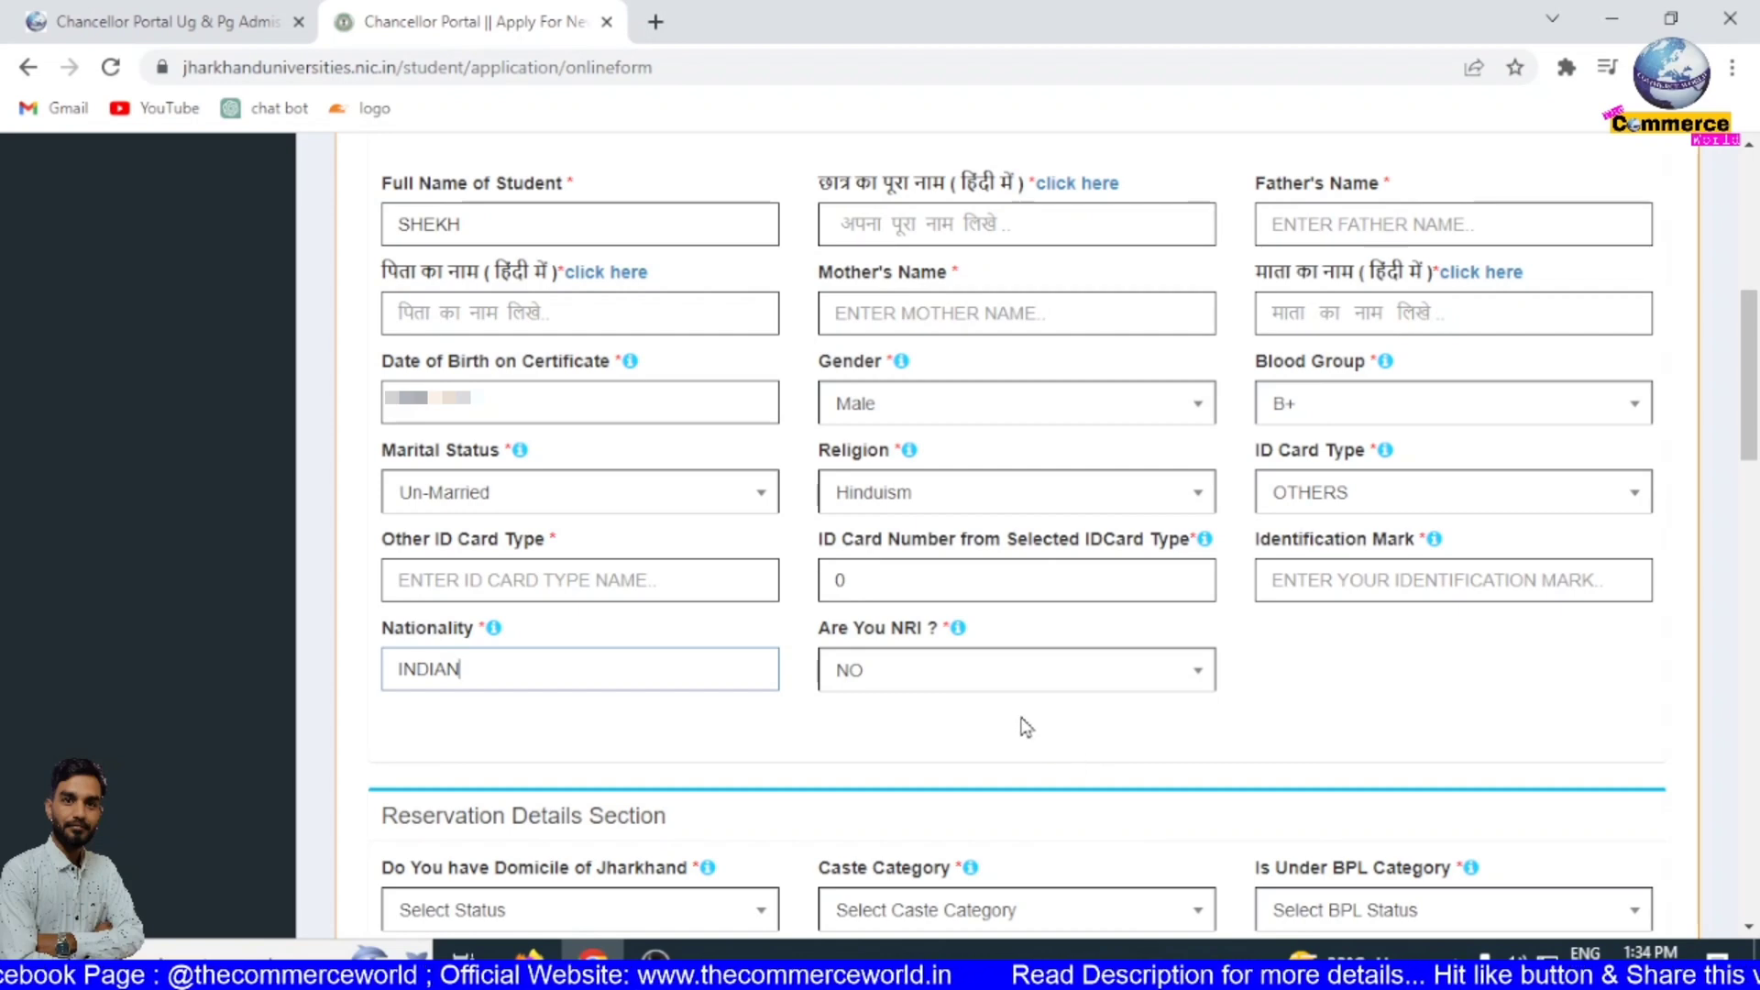
- Set the NRI status to NO and the Jharkhand domicile status to YES
{"action": "left_click", "coordinate": [954, 684]}
{"action": "left_click", "coordinate": [932, 576]}
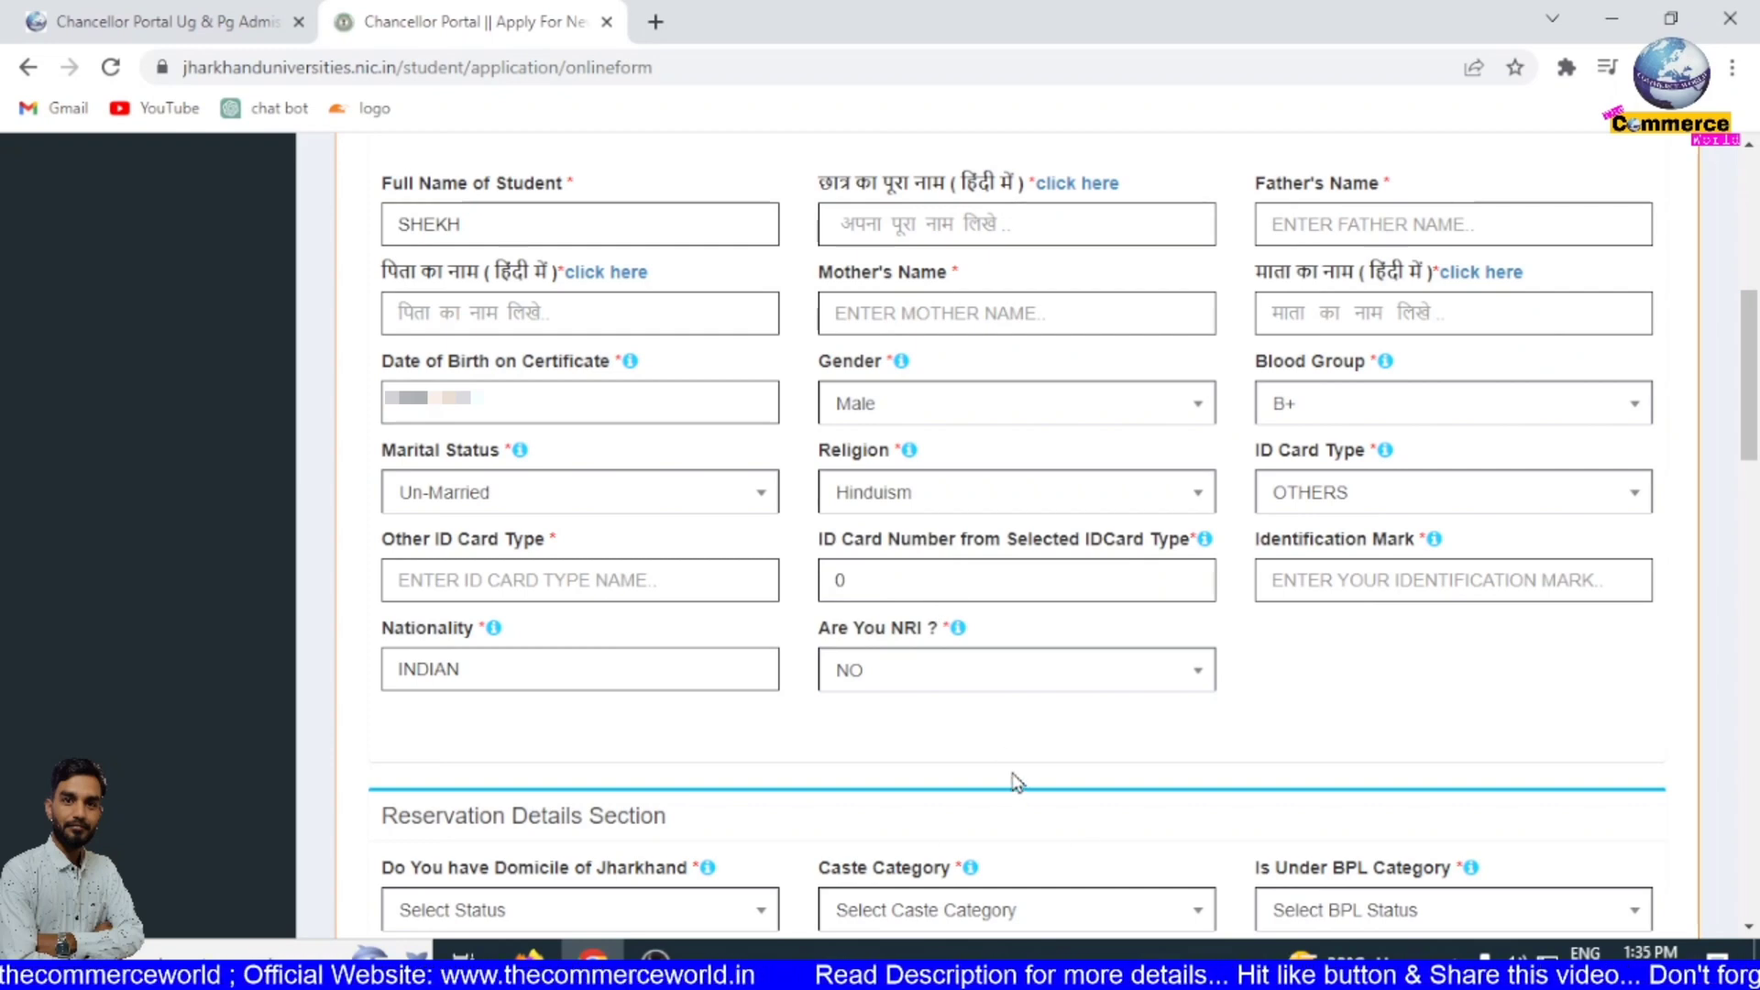
{"action": "scroll", "coordinate": [1016, 782], "scroll_direction": "down", "scroll_amount": 7}
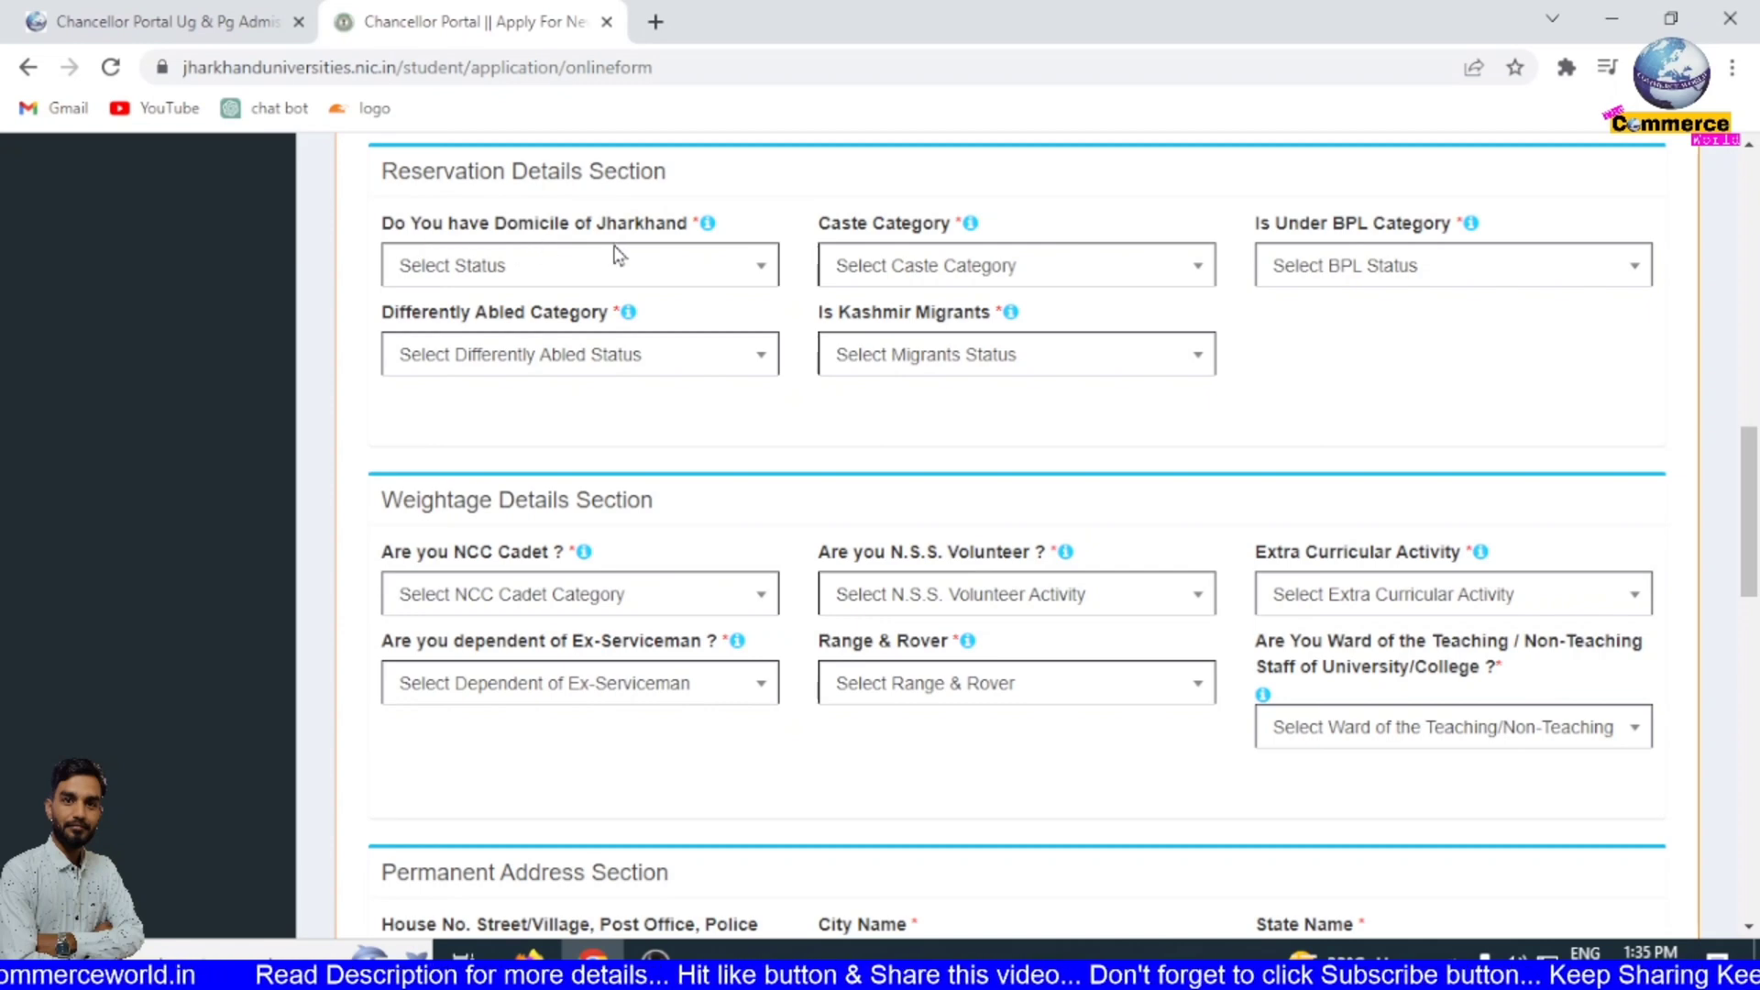
{"action": "left_click", "coordinate": [550, 263]}
{"action": "left_click", "coordinate": [596, 404]}
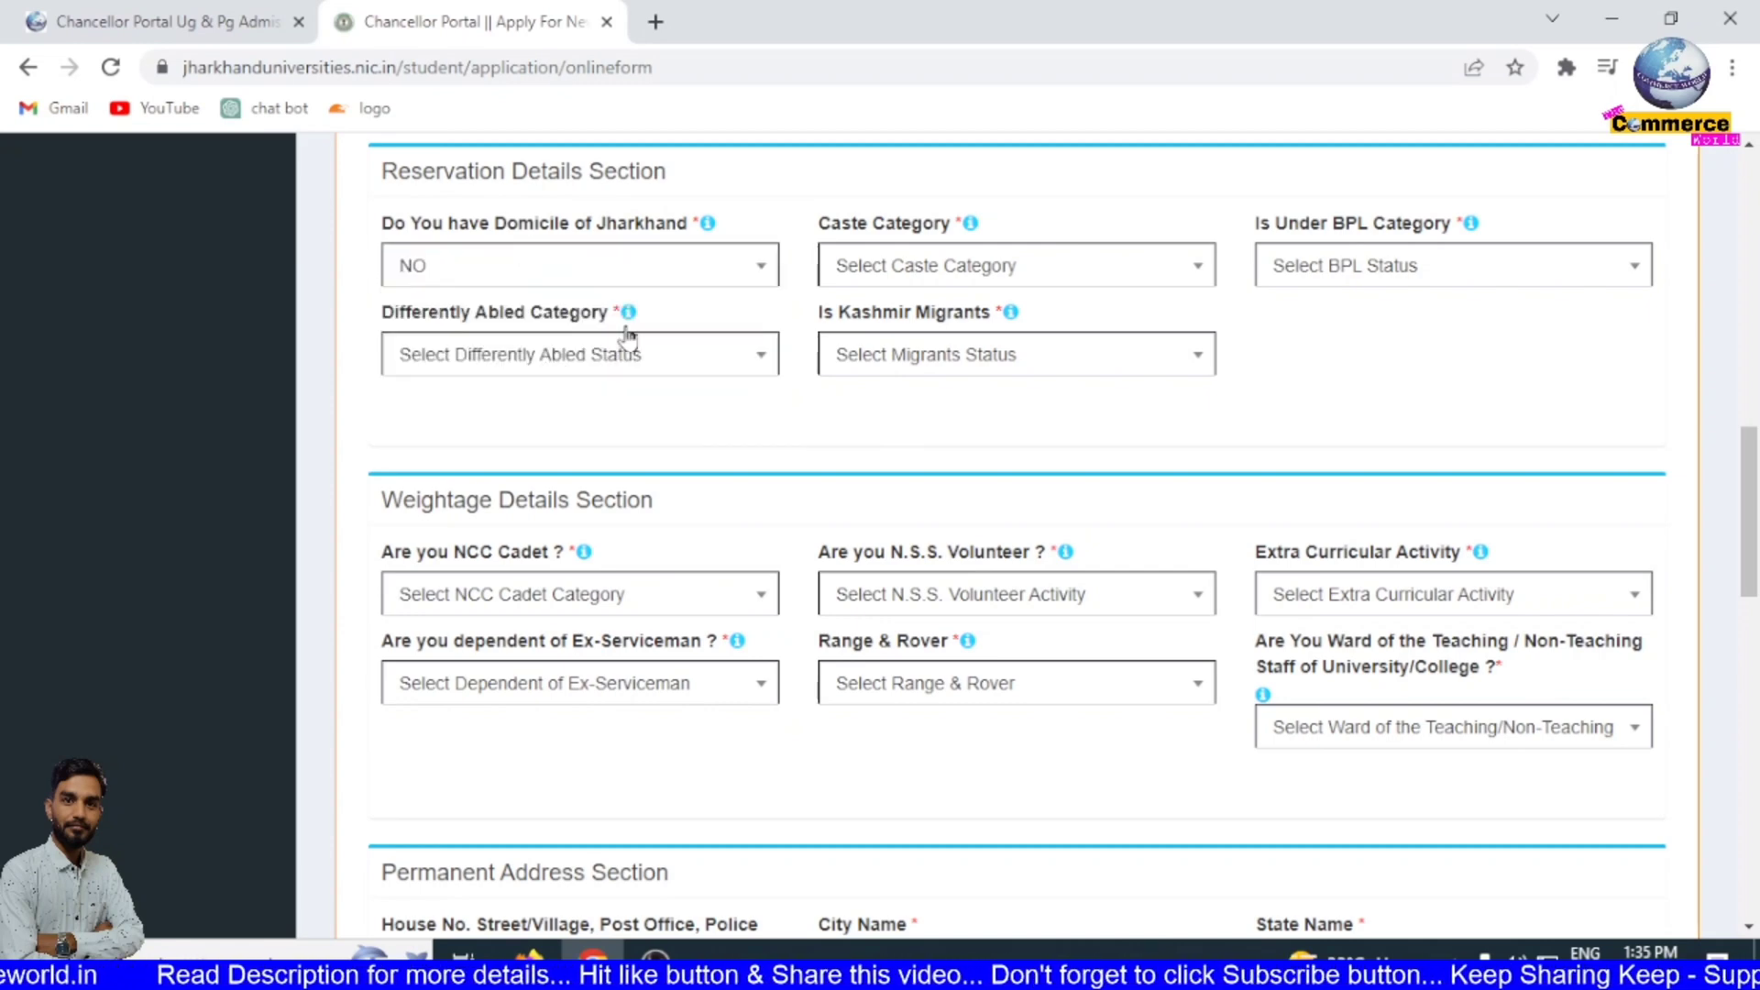
{"action": "left_click", "coordinate": [486, 268]}
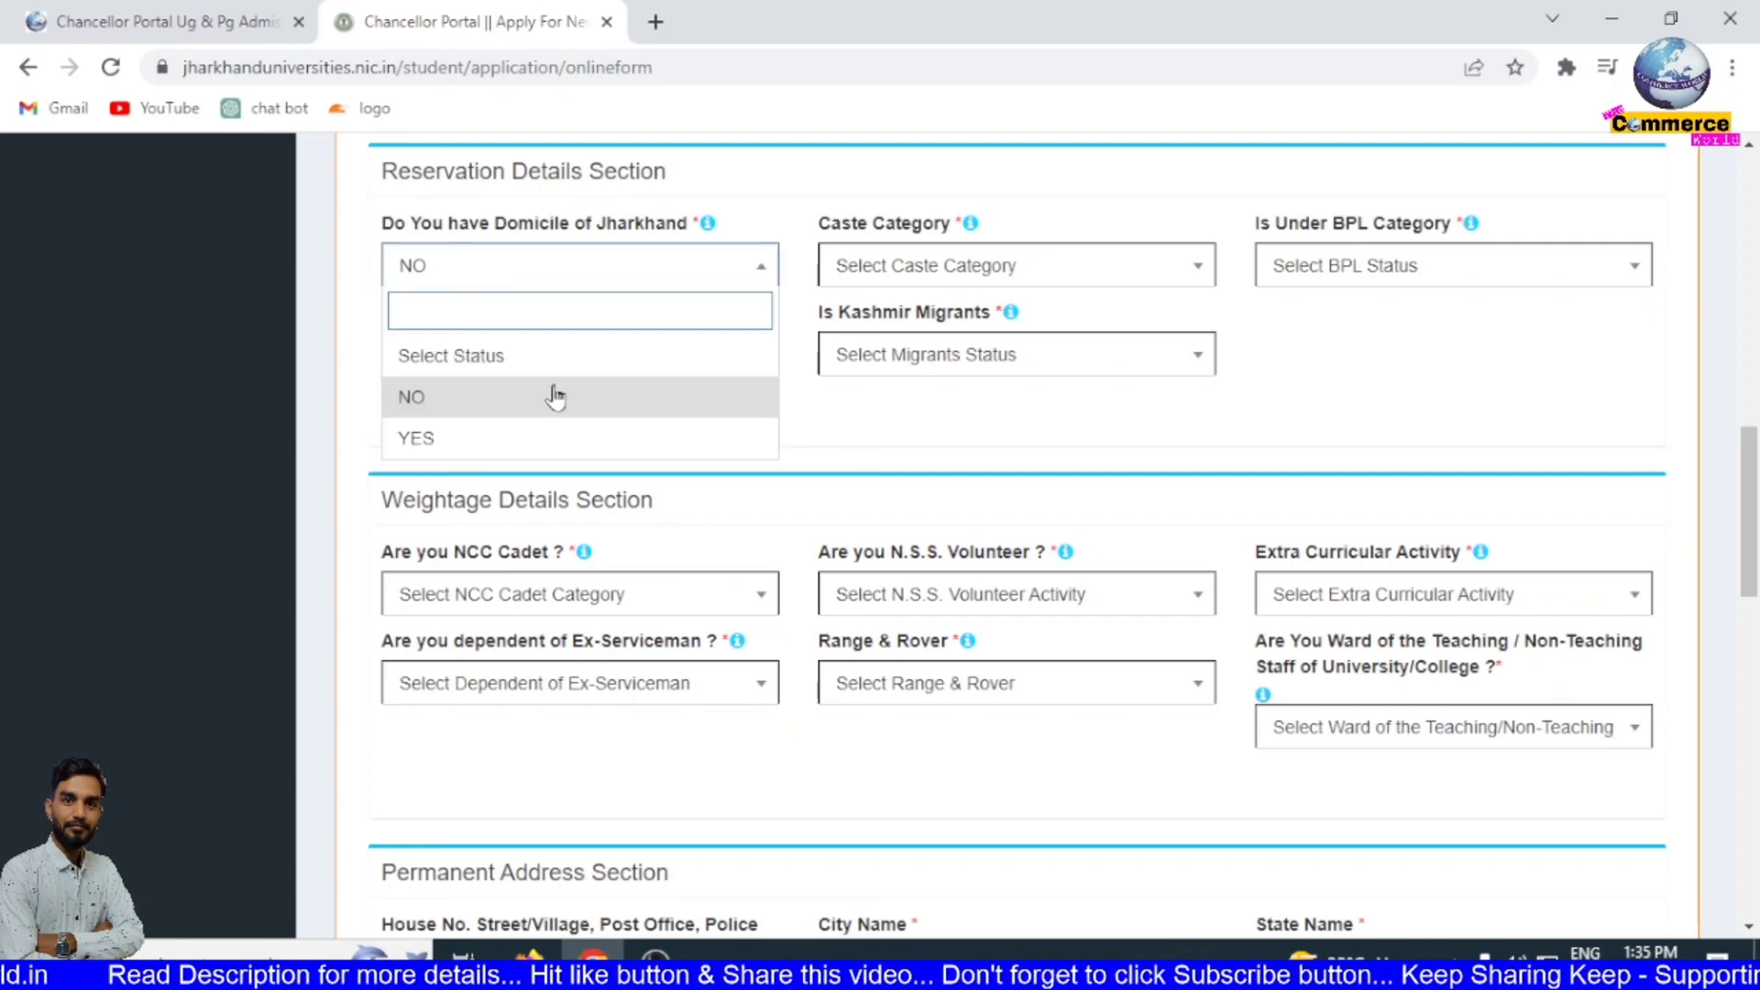
{"action": "left_click", "coordinate": [500, 454]}
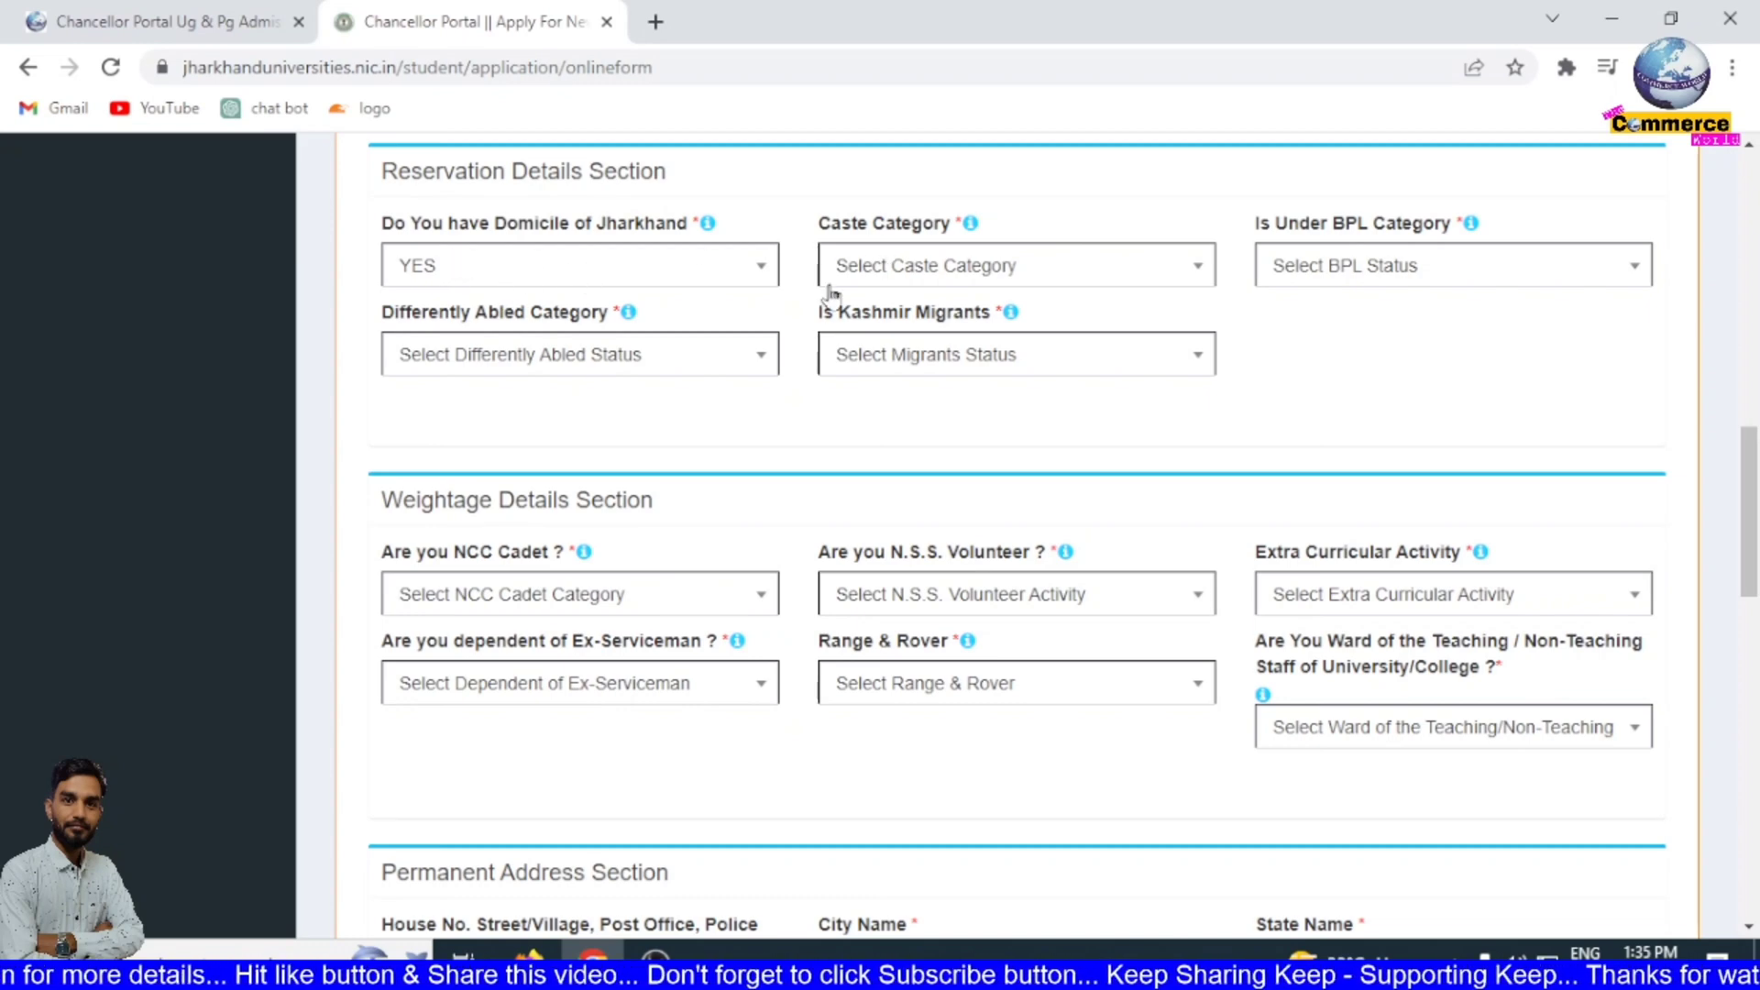
- Set the caste category to GENERAL and the Economically Weaker Section status to NO
{"action": "left_click", "coordinate": [1029, 271]}
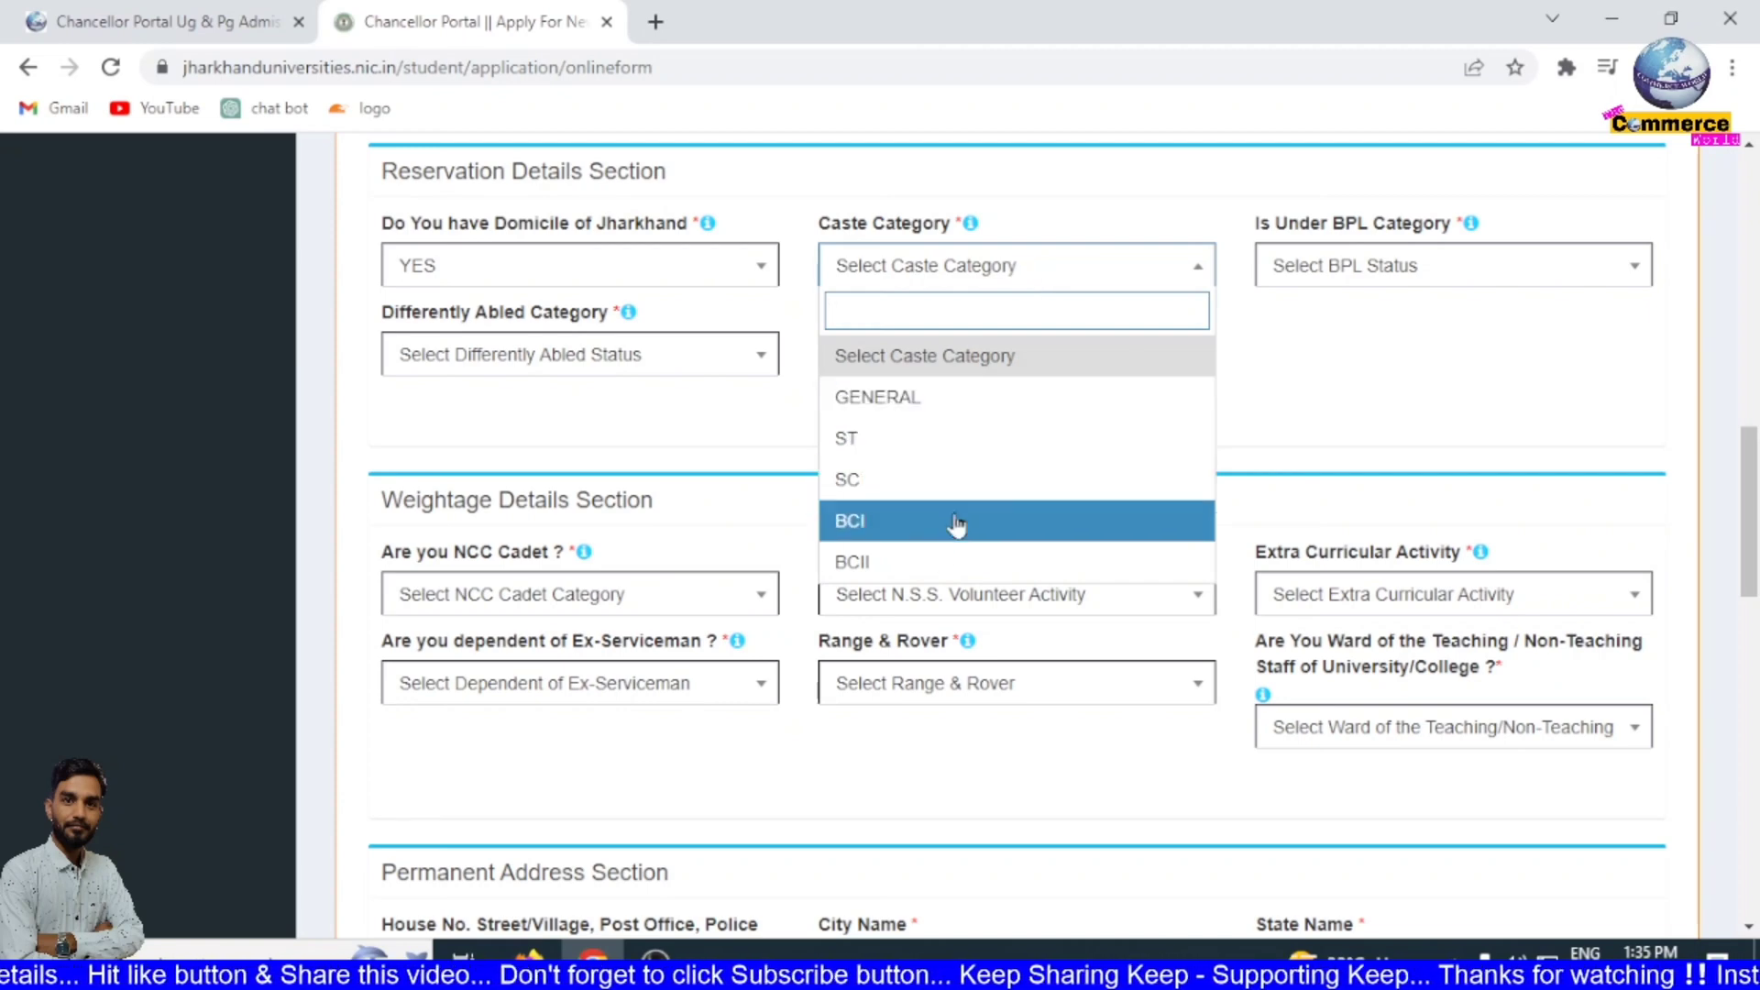
{"action": "left_click", "coordinate": [980, 397]}
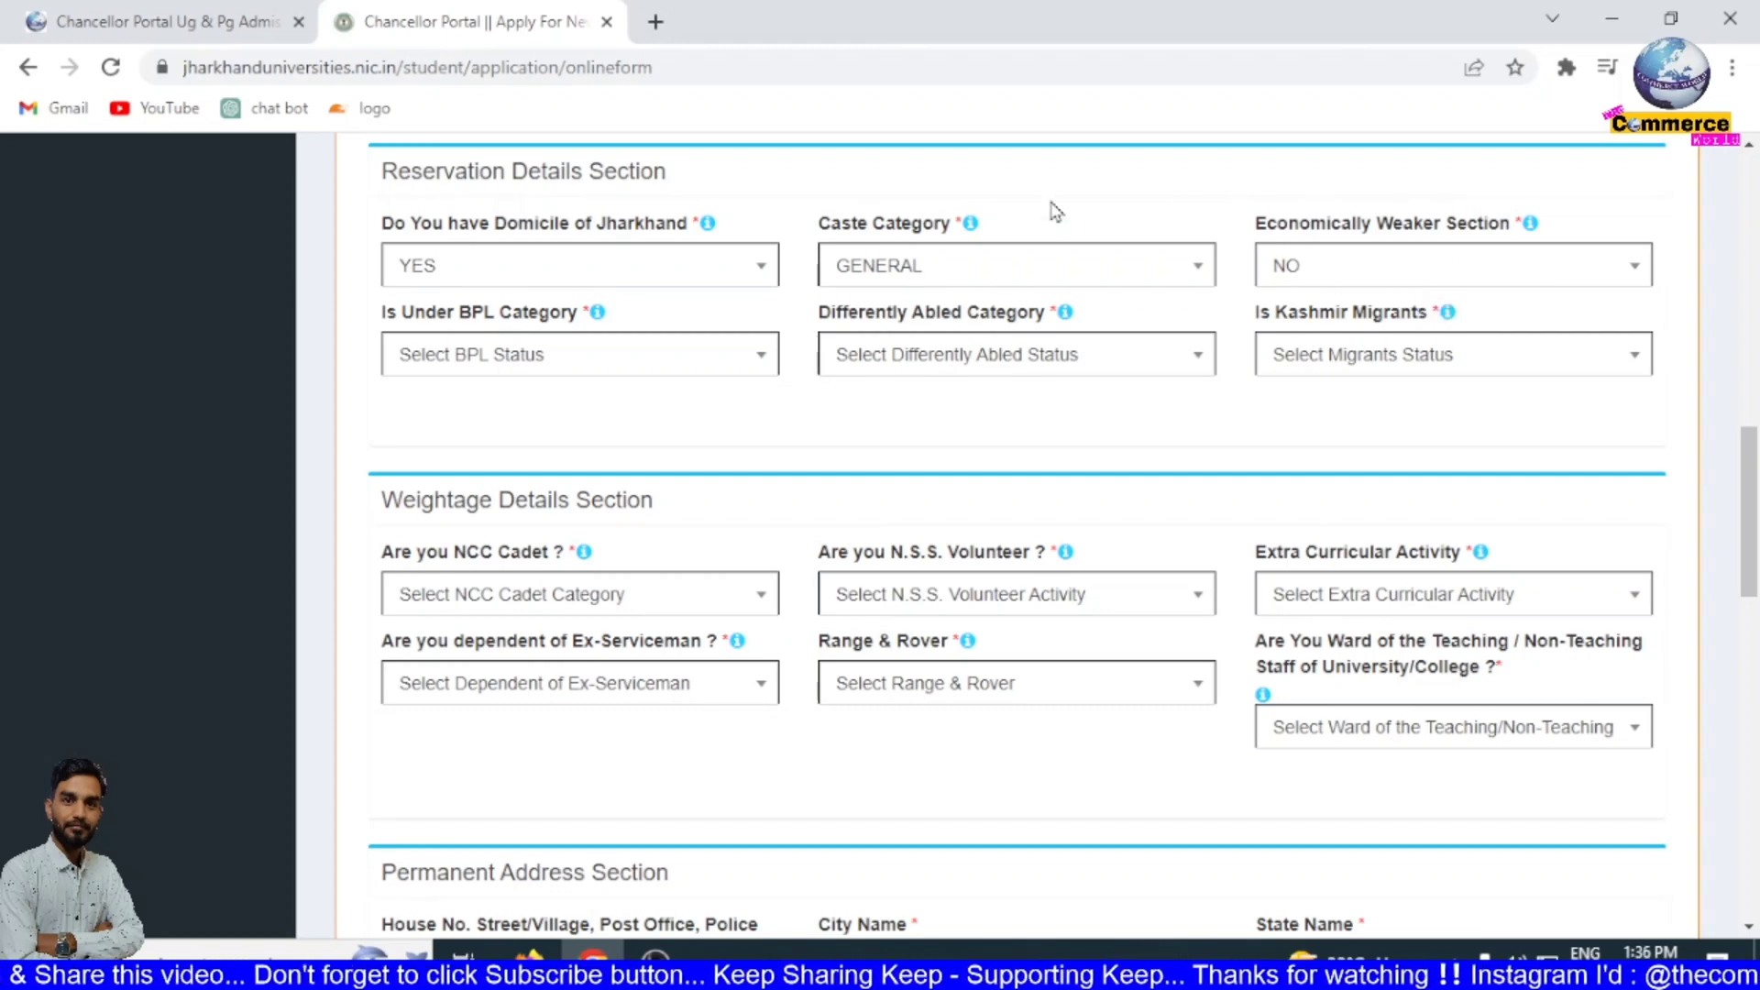
{"action": "left_click", "coordinate": [1403, 275]}
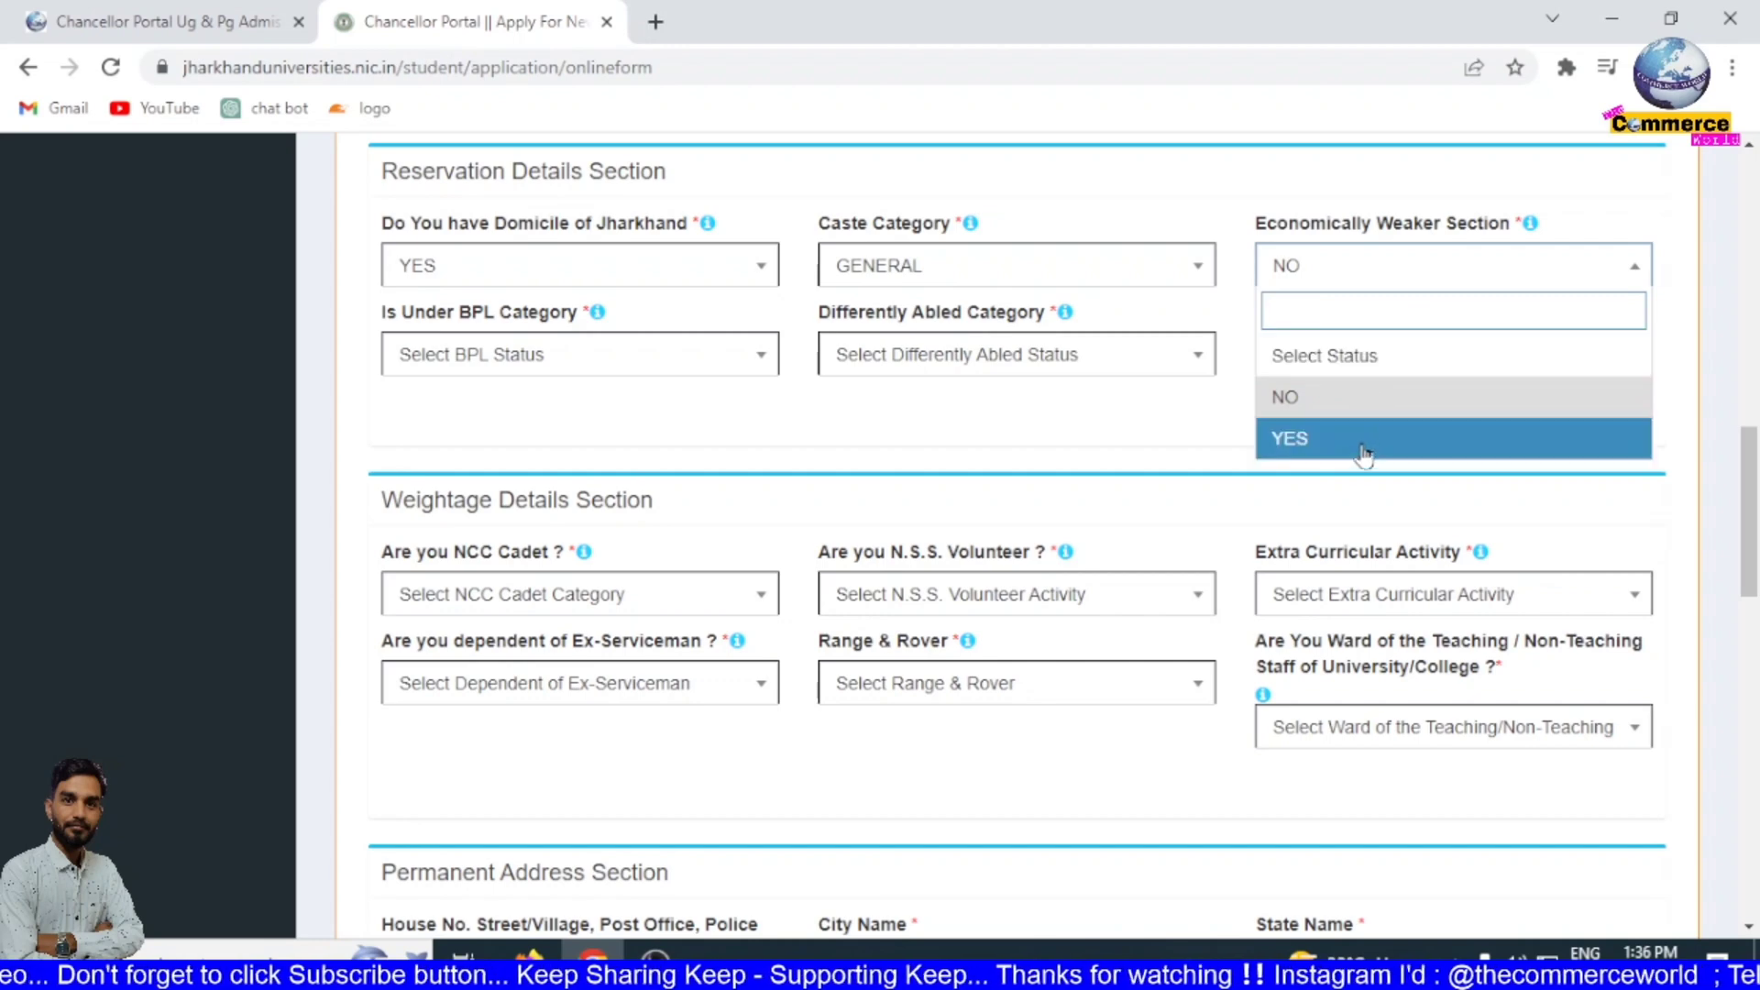
{"action": "left_click", "coordinate": [1350, 403]}
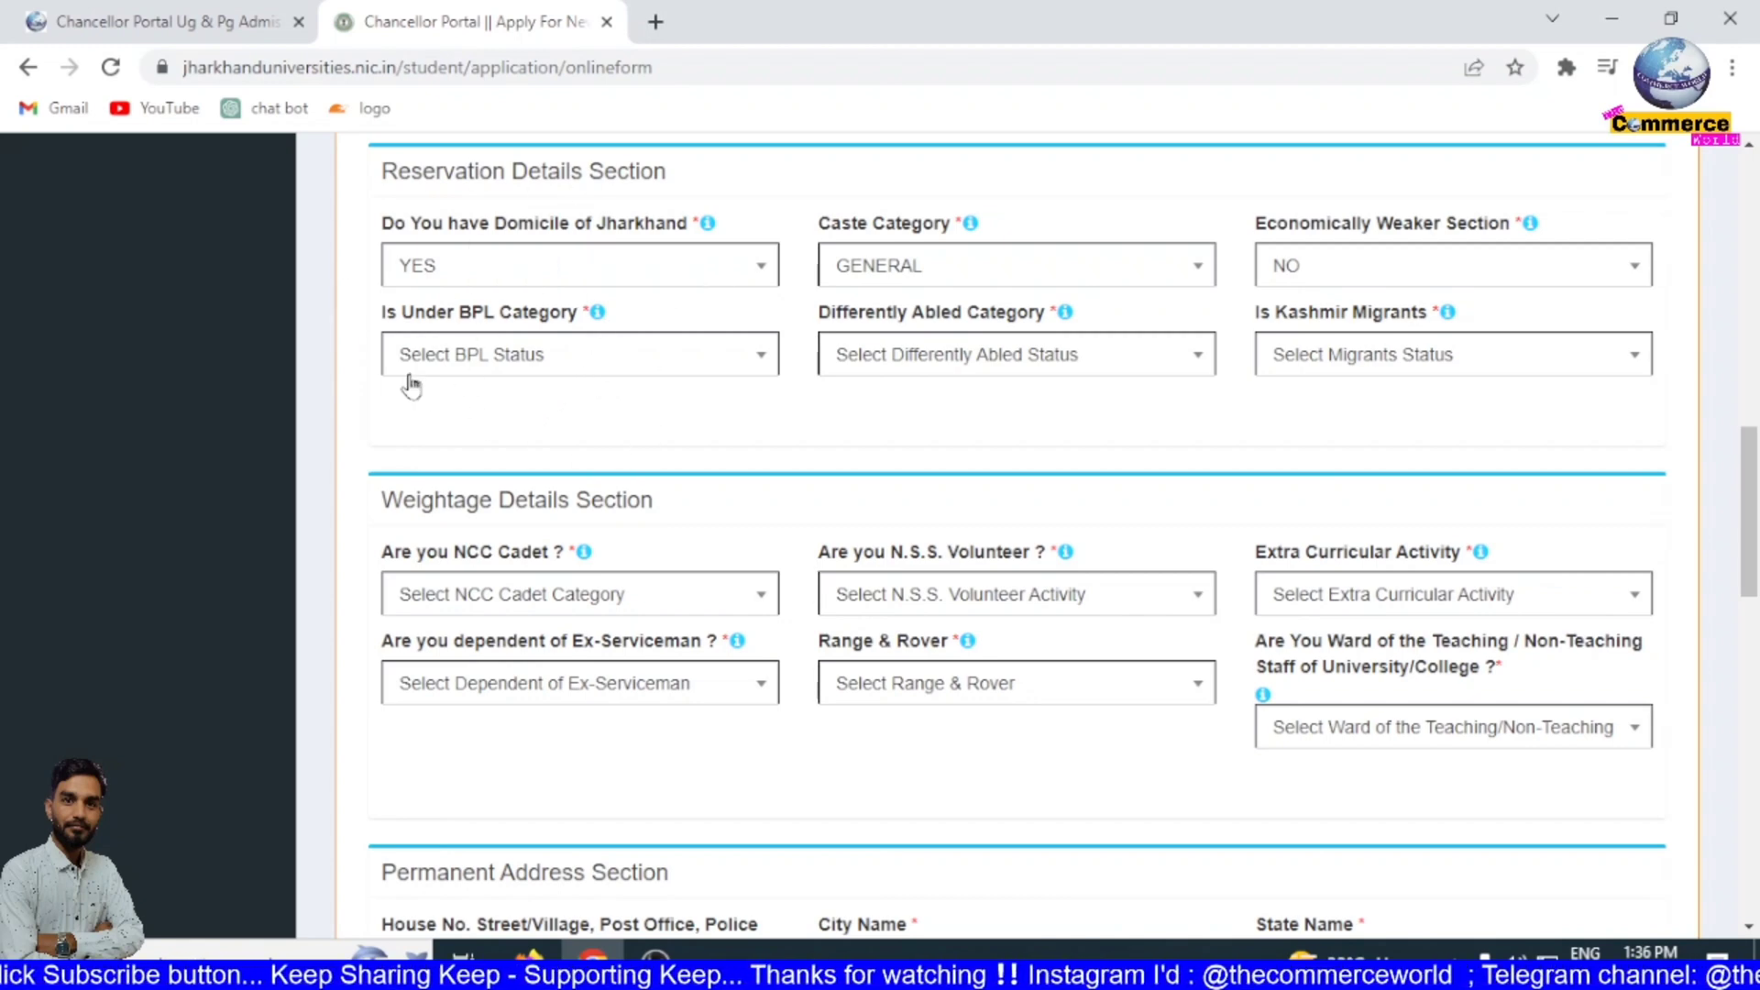
- Answer NO for the BPL category, differently abled category and Kashmir migrant status in the Reservation Details Section
{"action": "left_click", "coordinate": [519, 367]}
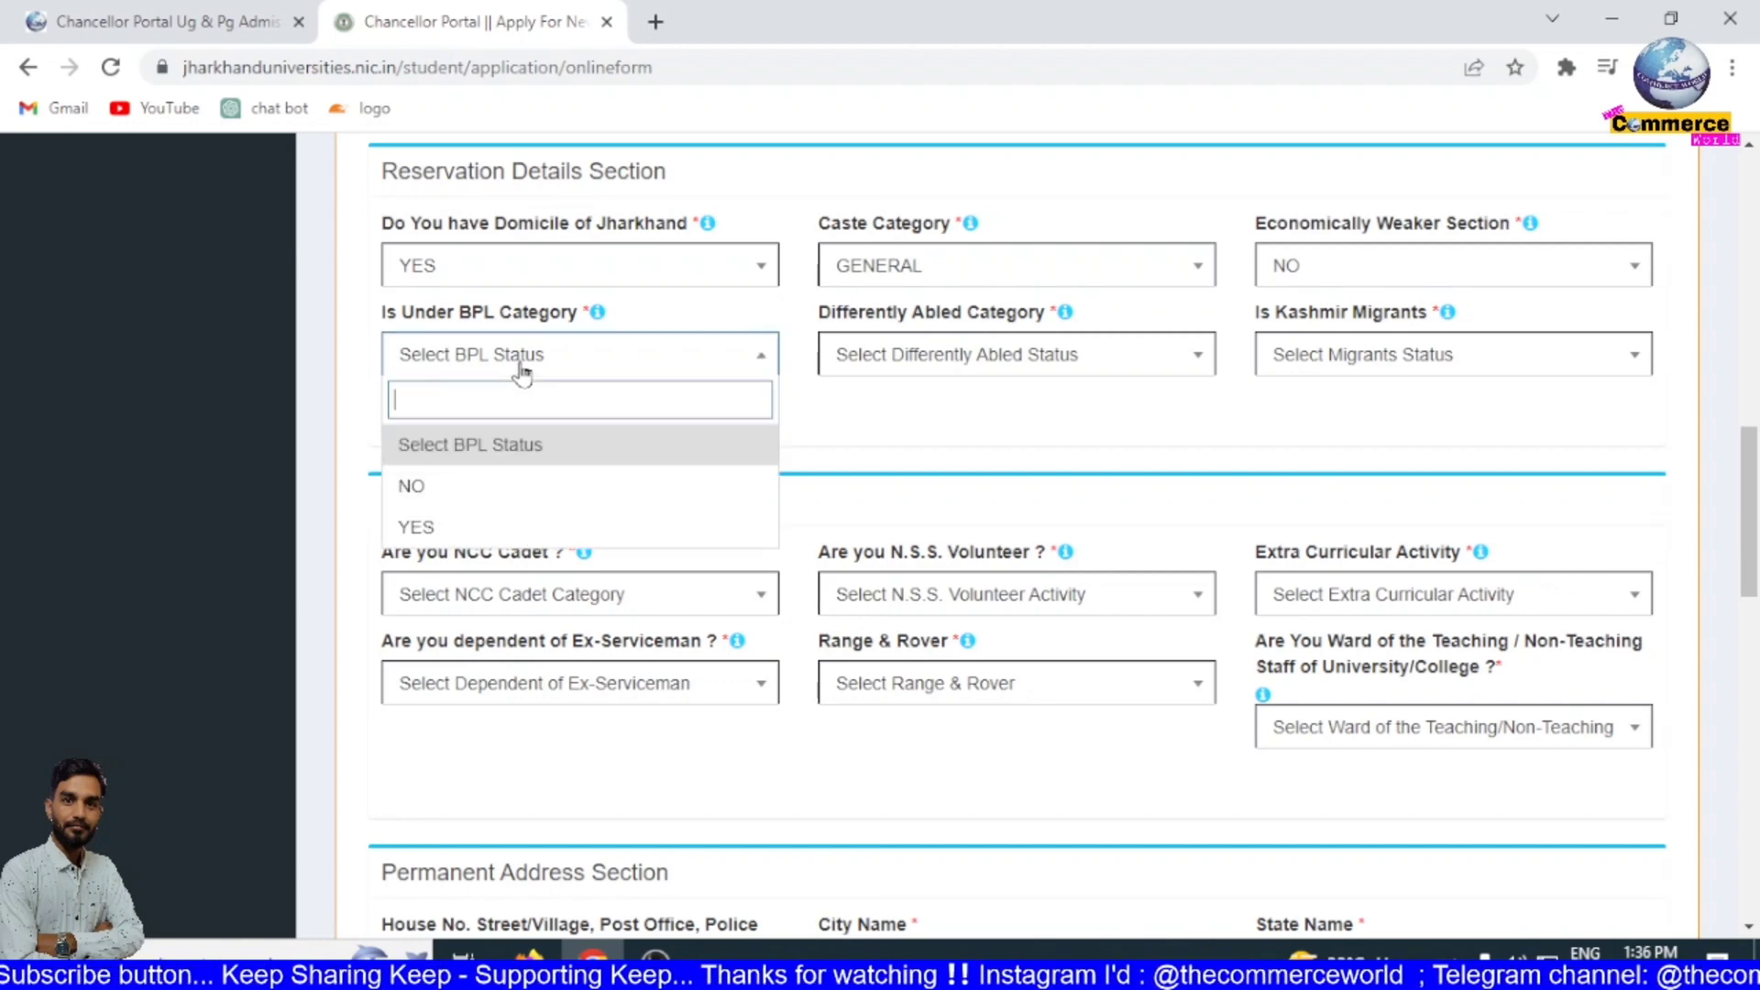
{"action": "left_click", "coordinate": [509, 485]}
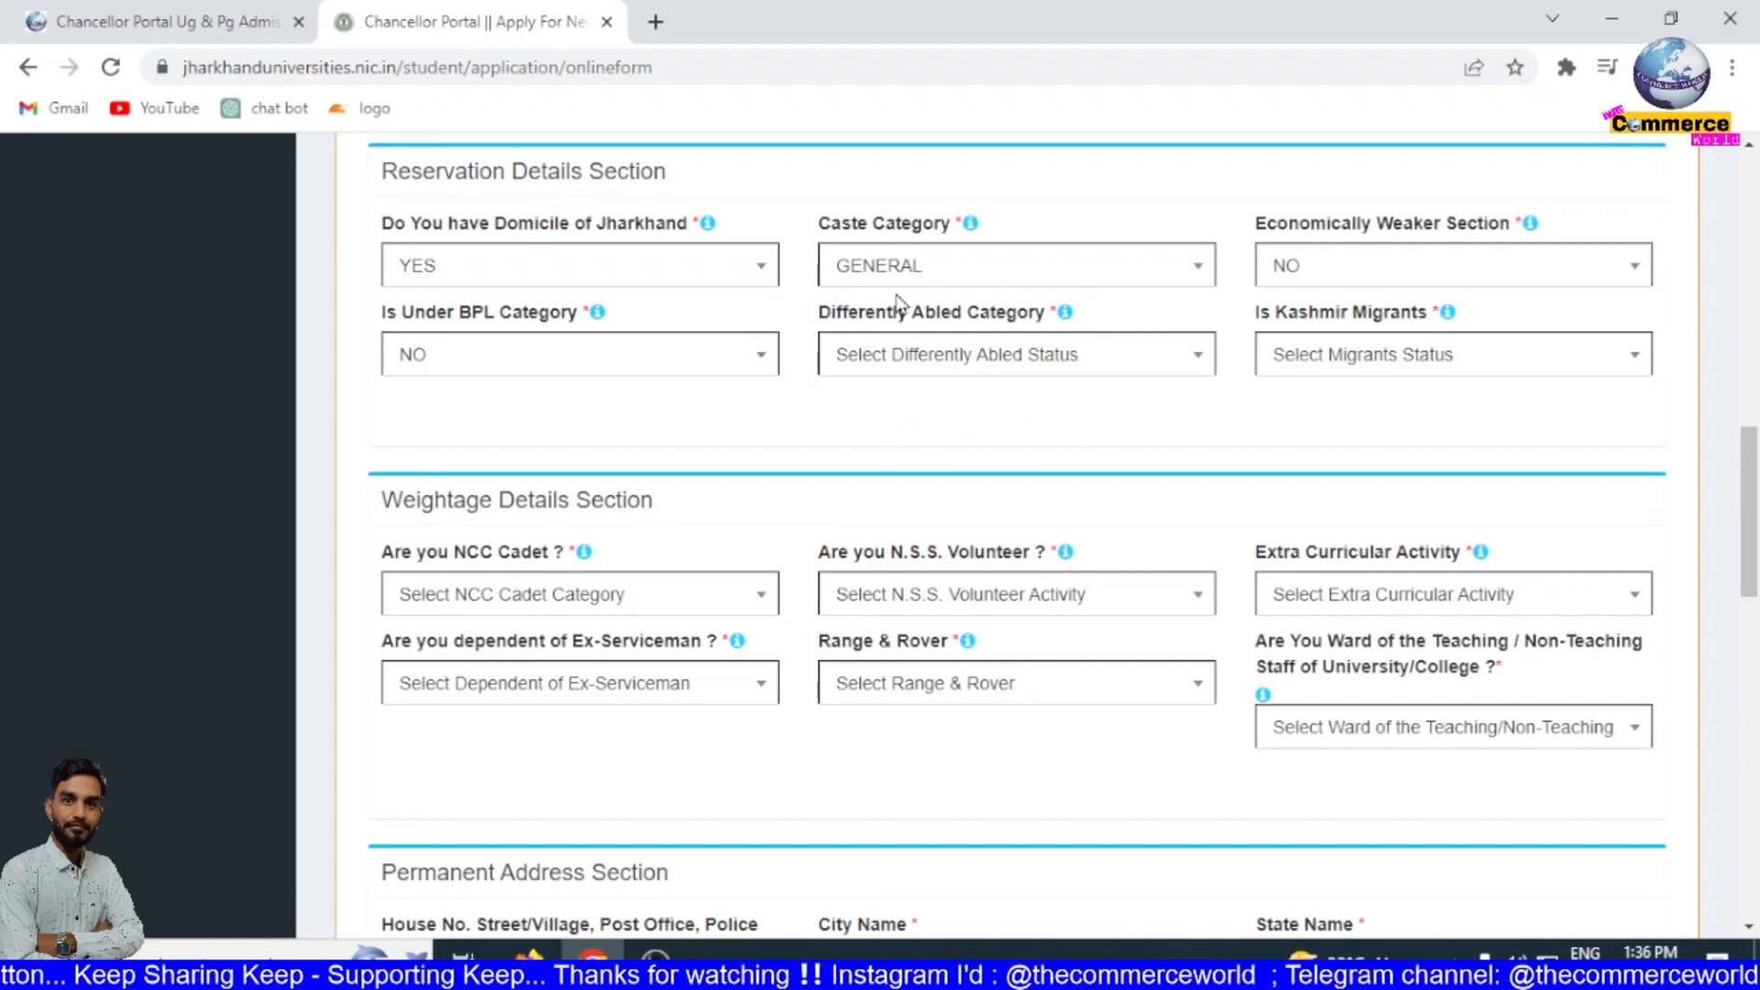
{"action": "left_click", "coordinate": [1031, 374]}
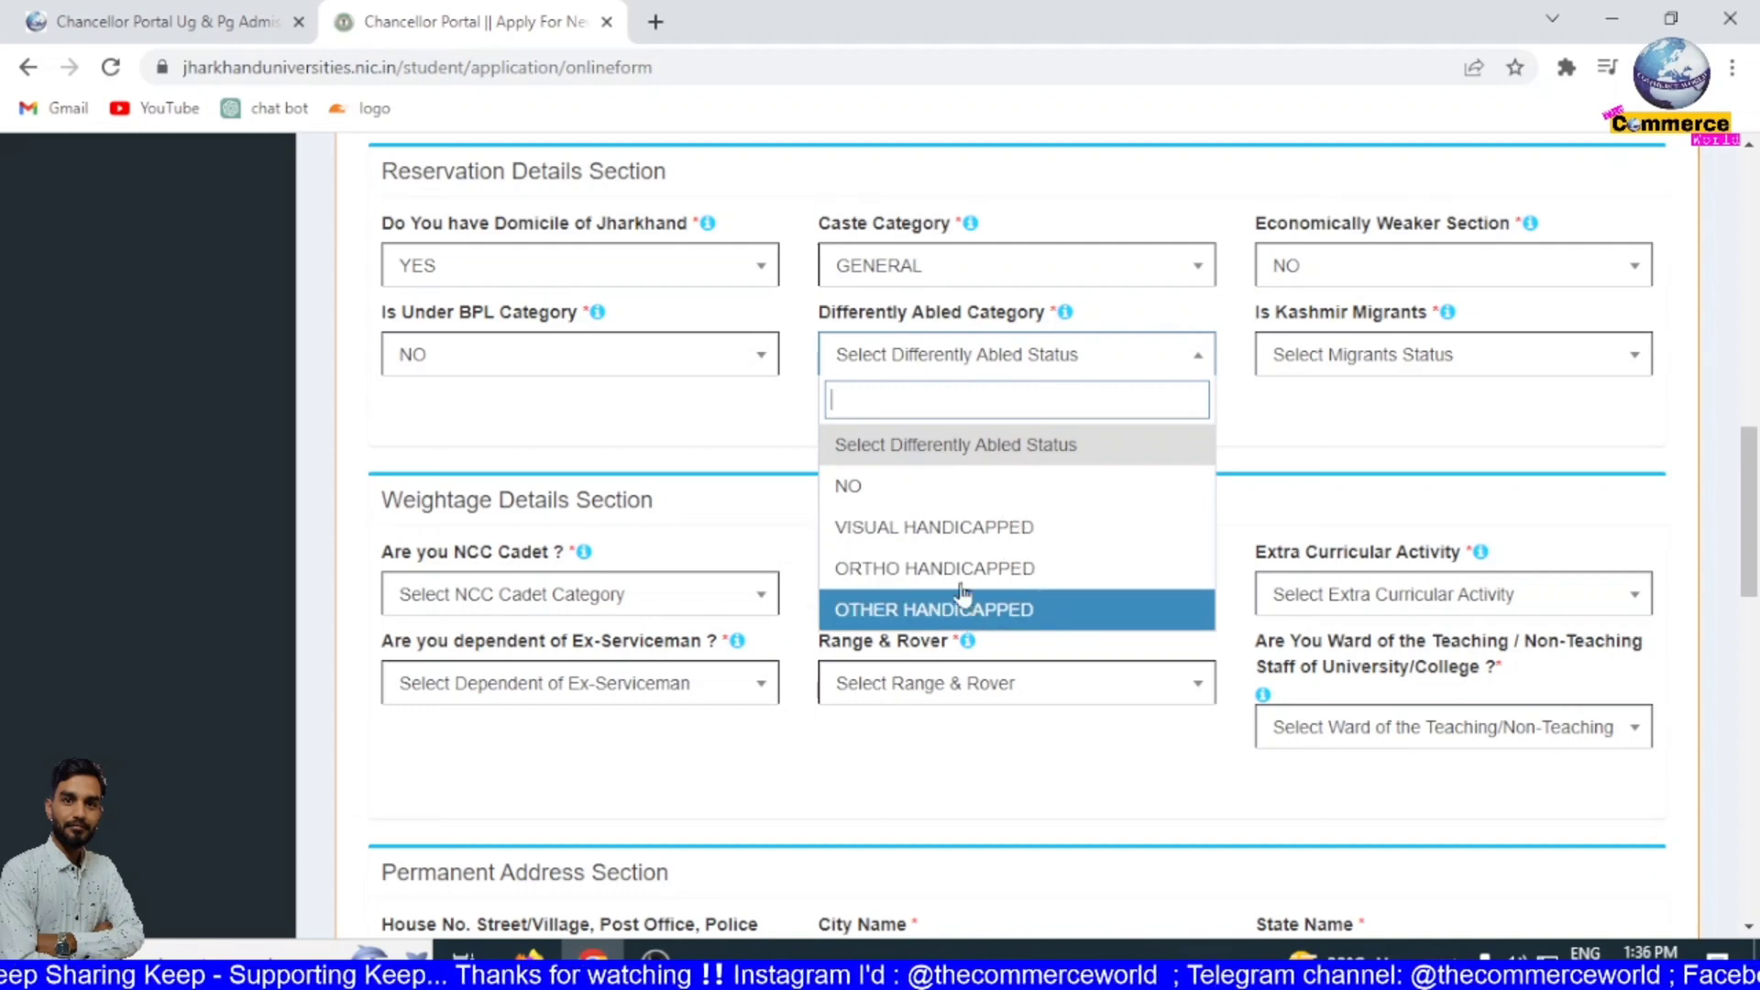
{"action": "left_click", "coordinate": [903, 486]}
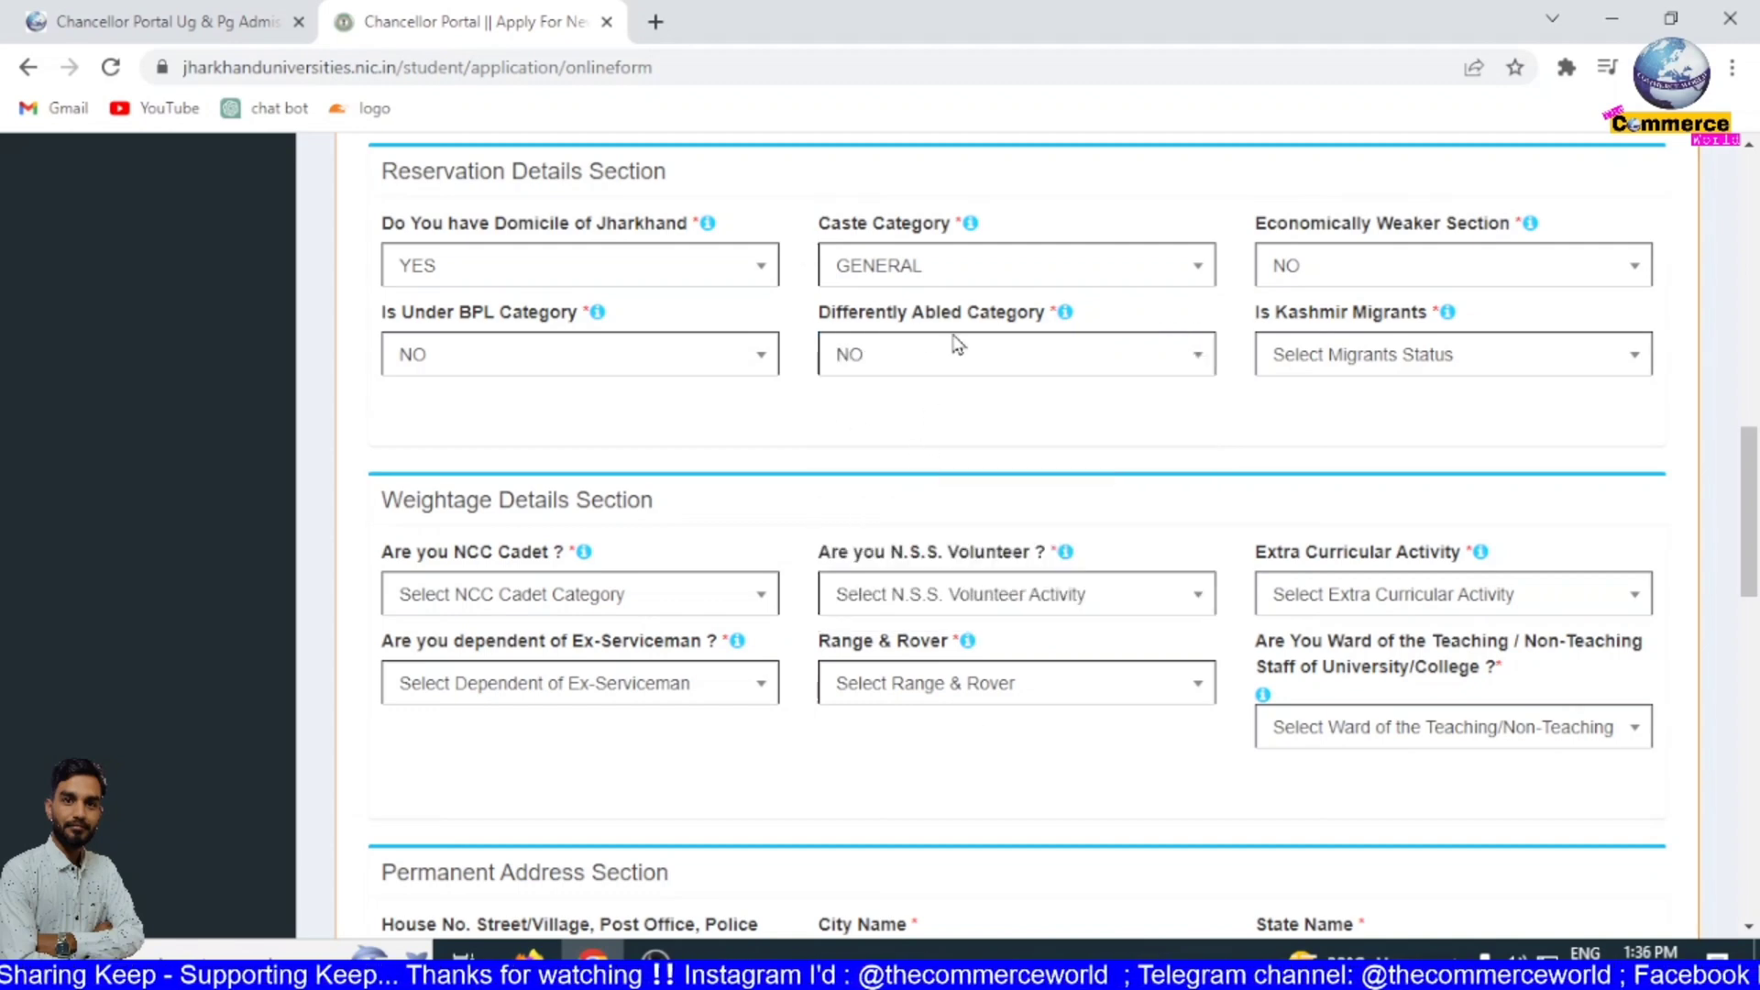
{"action": "left_click", "coordinate": [871, 362]}
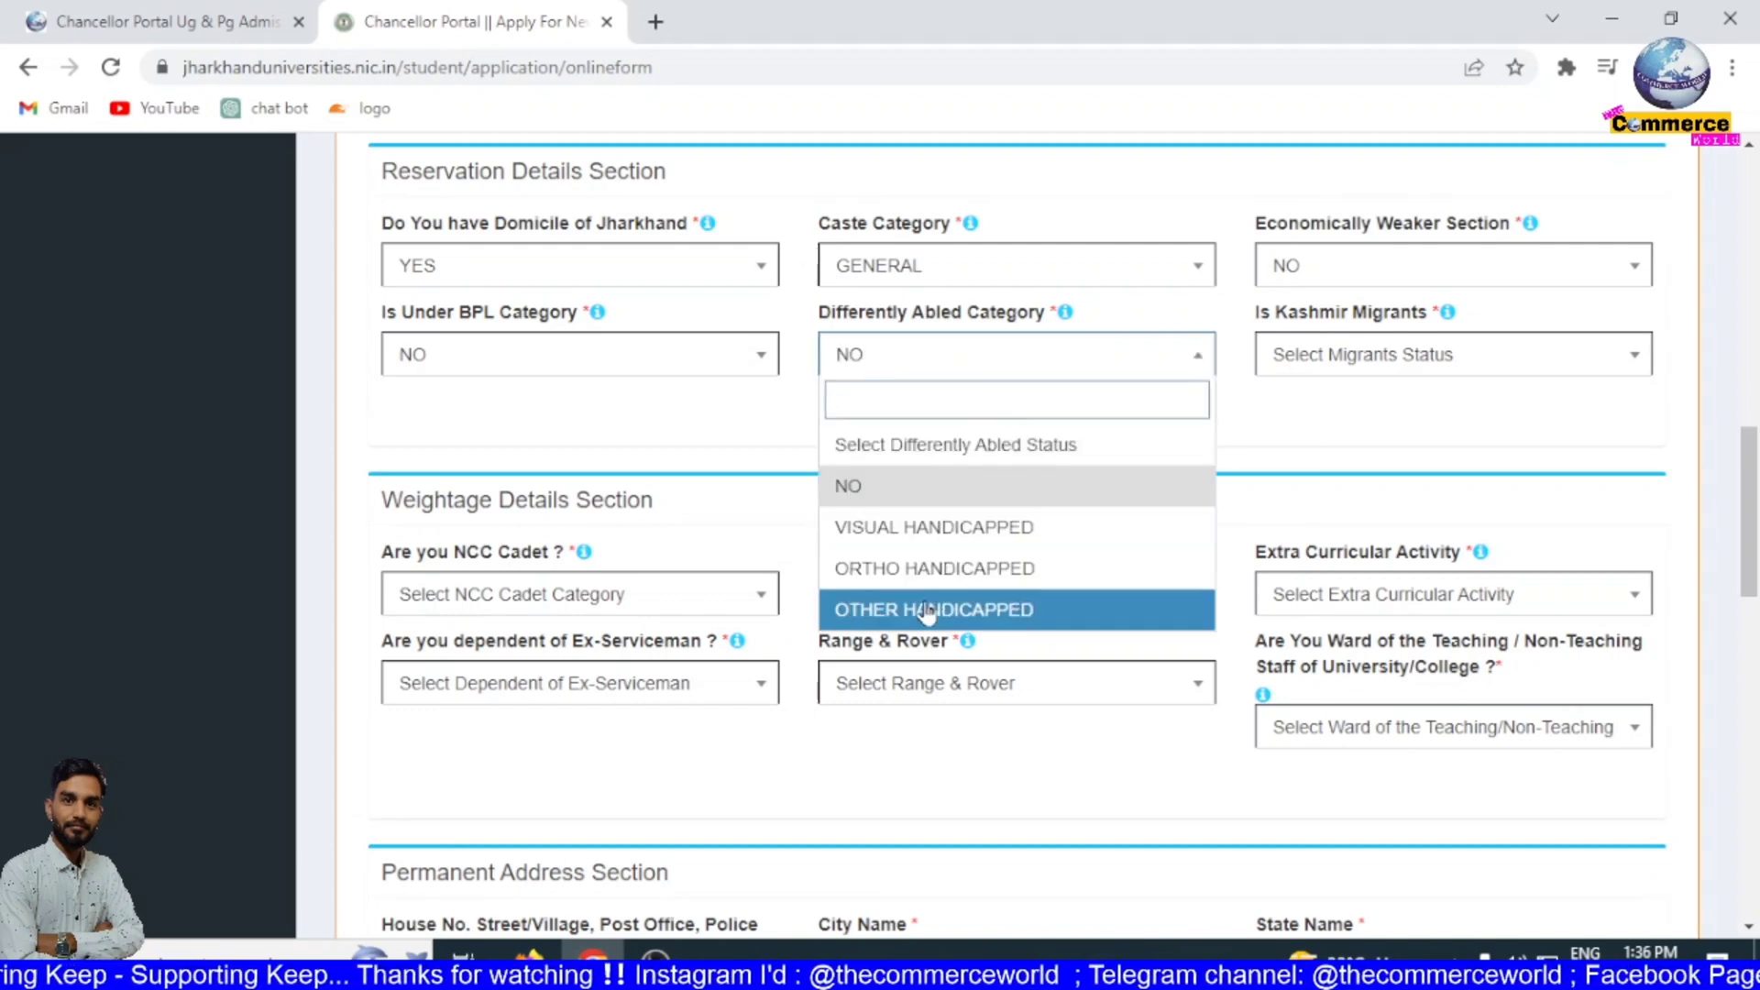
{"action": "left_click", "coordinate": [911, 504]}
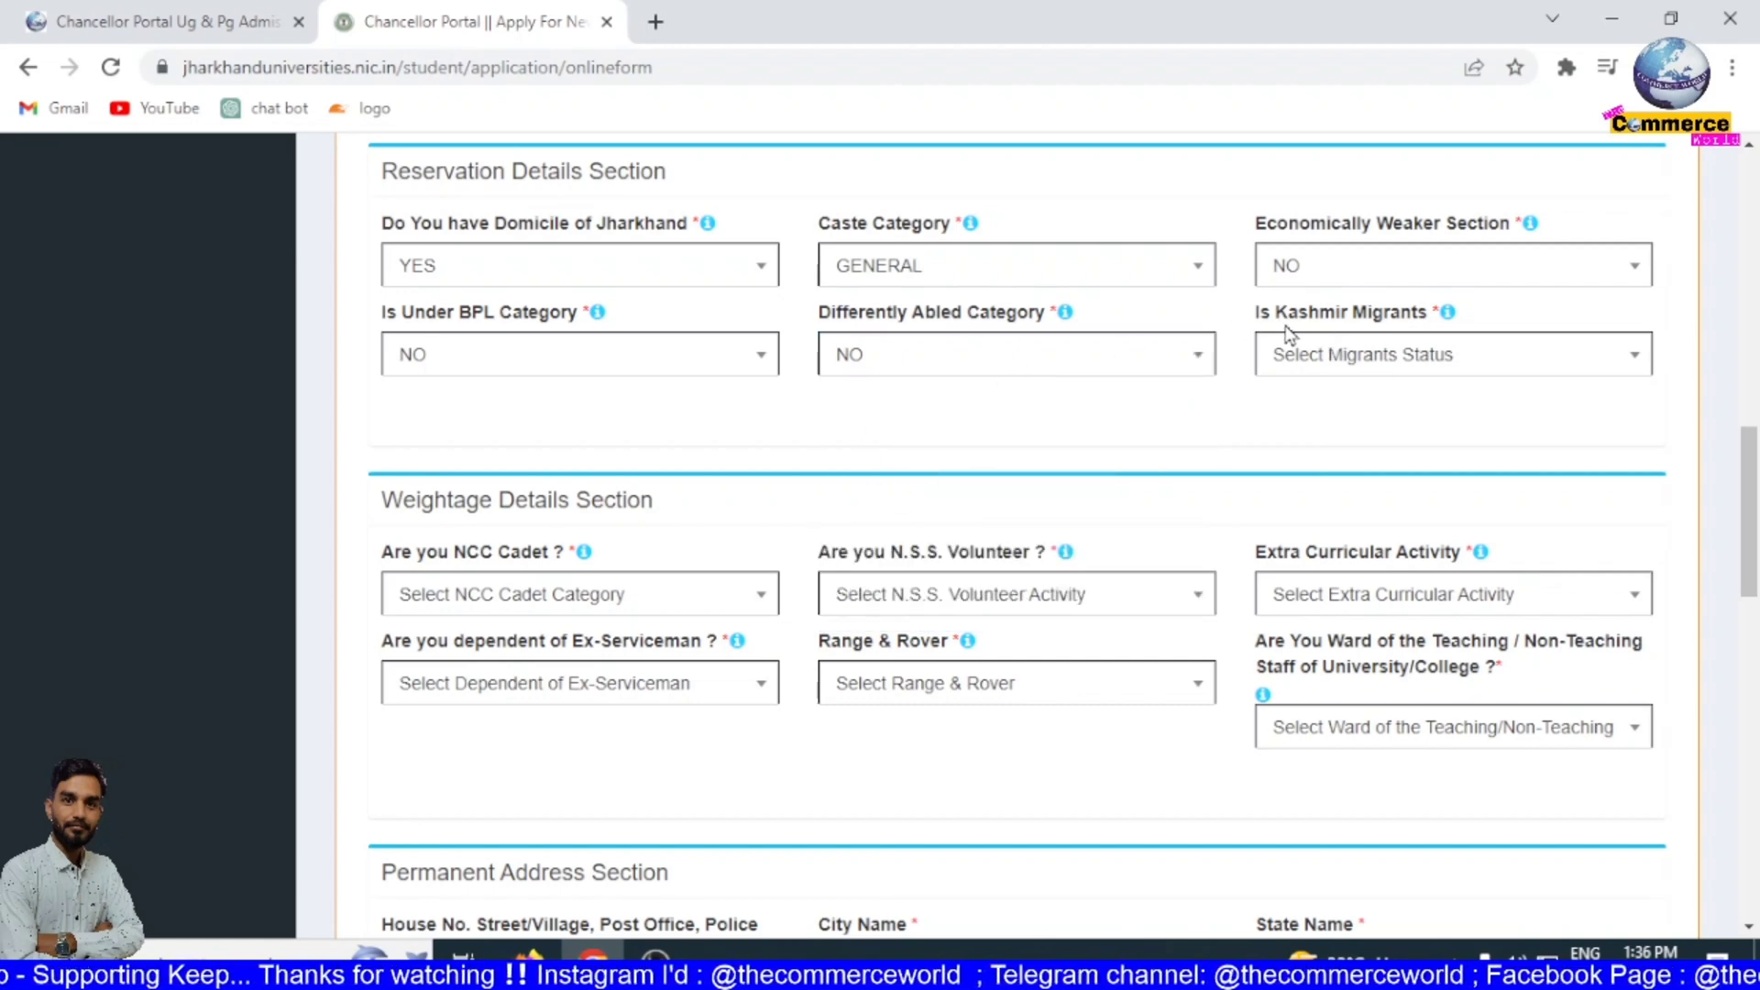
{"action": "left_click", "coordinate": [1381, 383]}
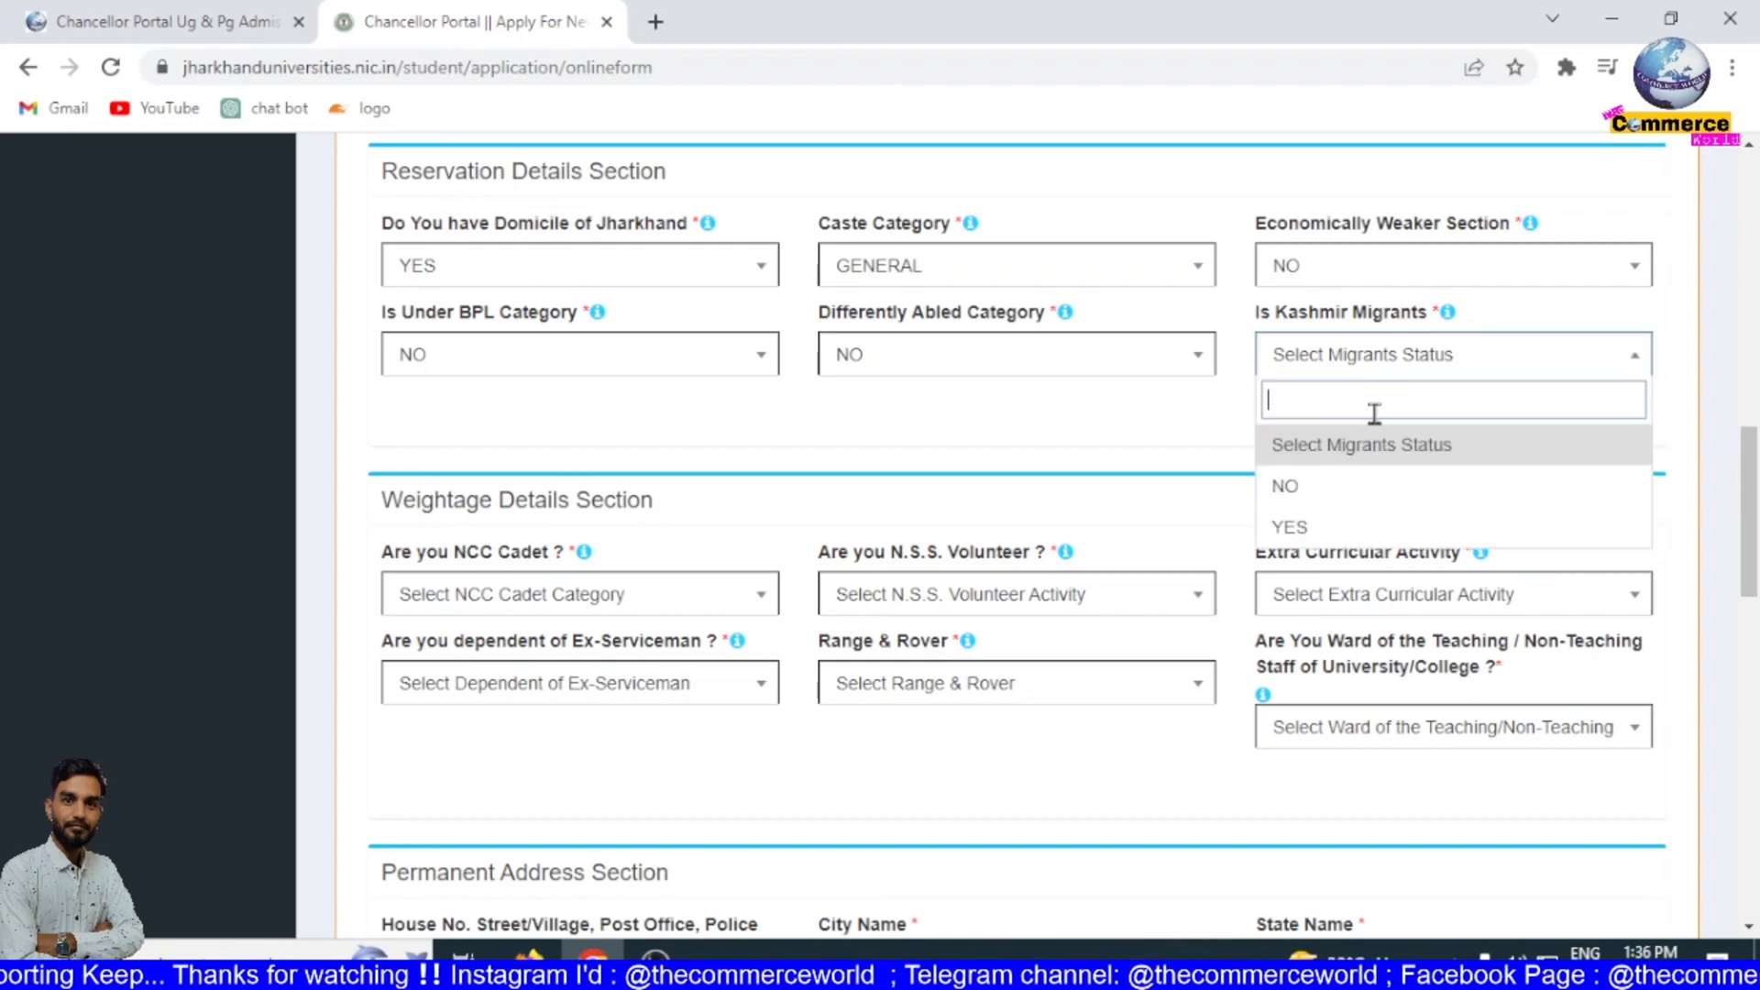
{"action": "left_click", "coordinate": [1321, 486]}
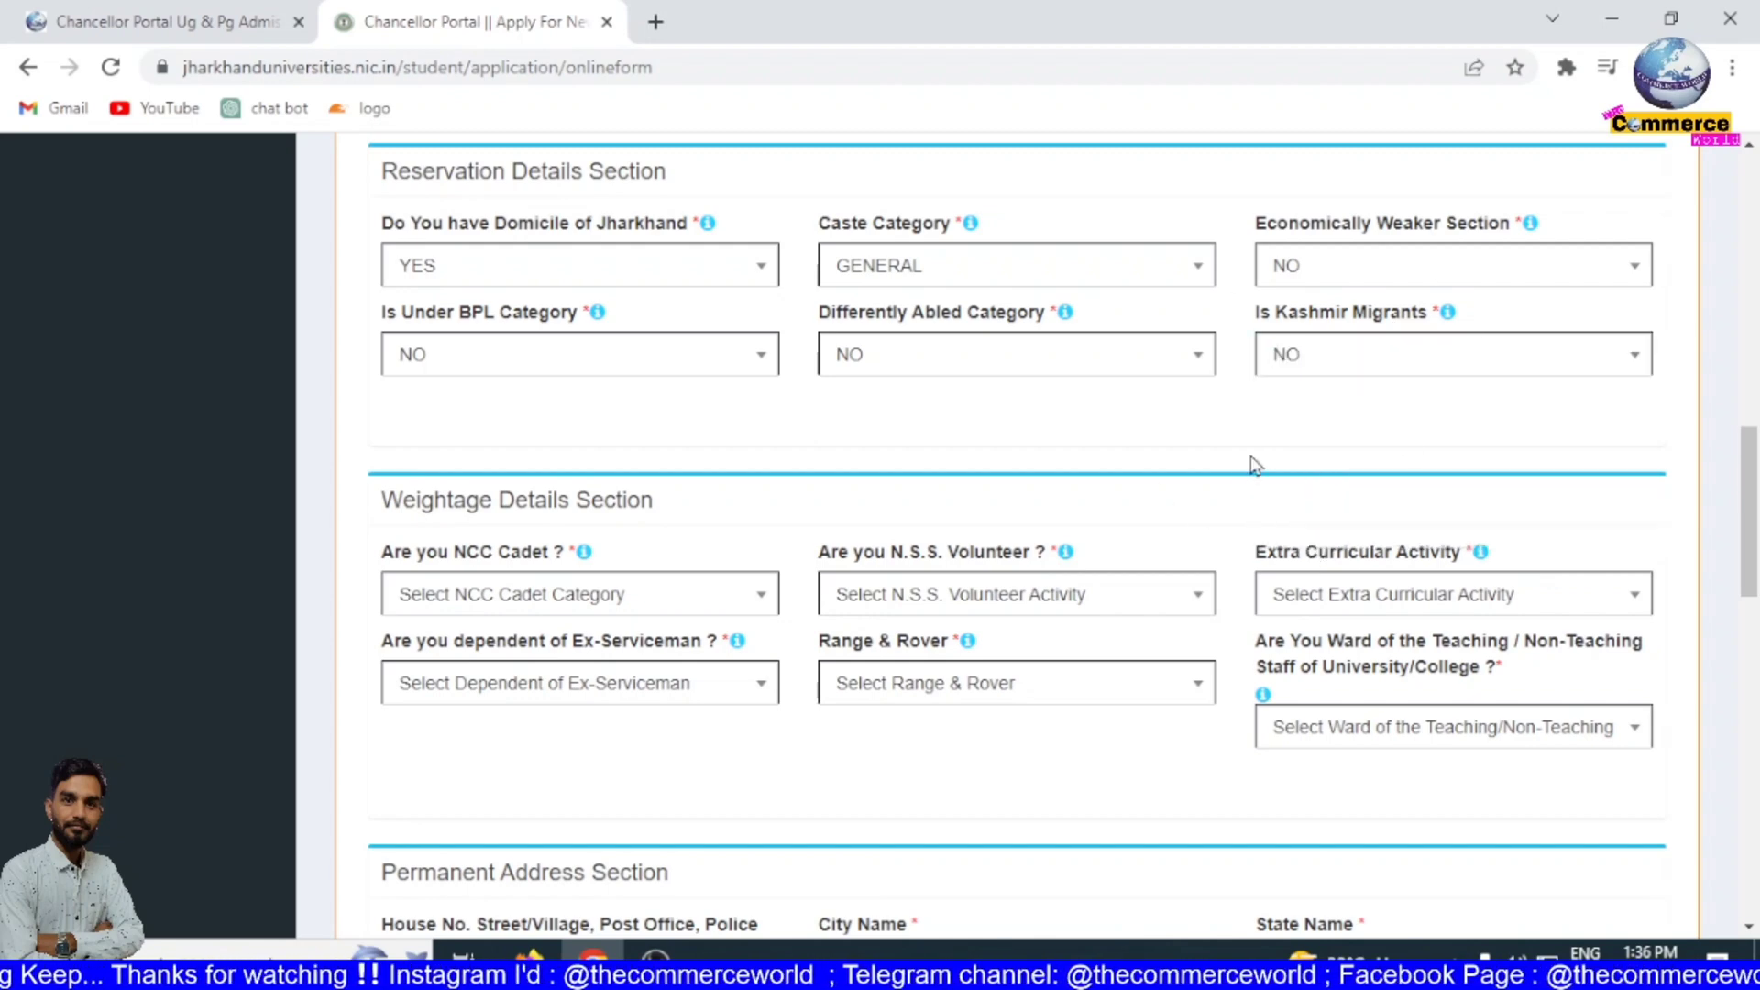
- Answer NO for NCC cadet and N.S.S. volunteer in the Weightage Details Section
{"action": "scroll", "coordinate": [1256, 463], "scroll_direction": "down", "scroll_amount": 2}
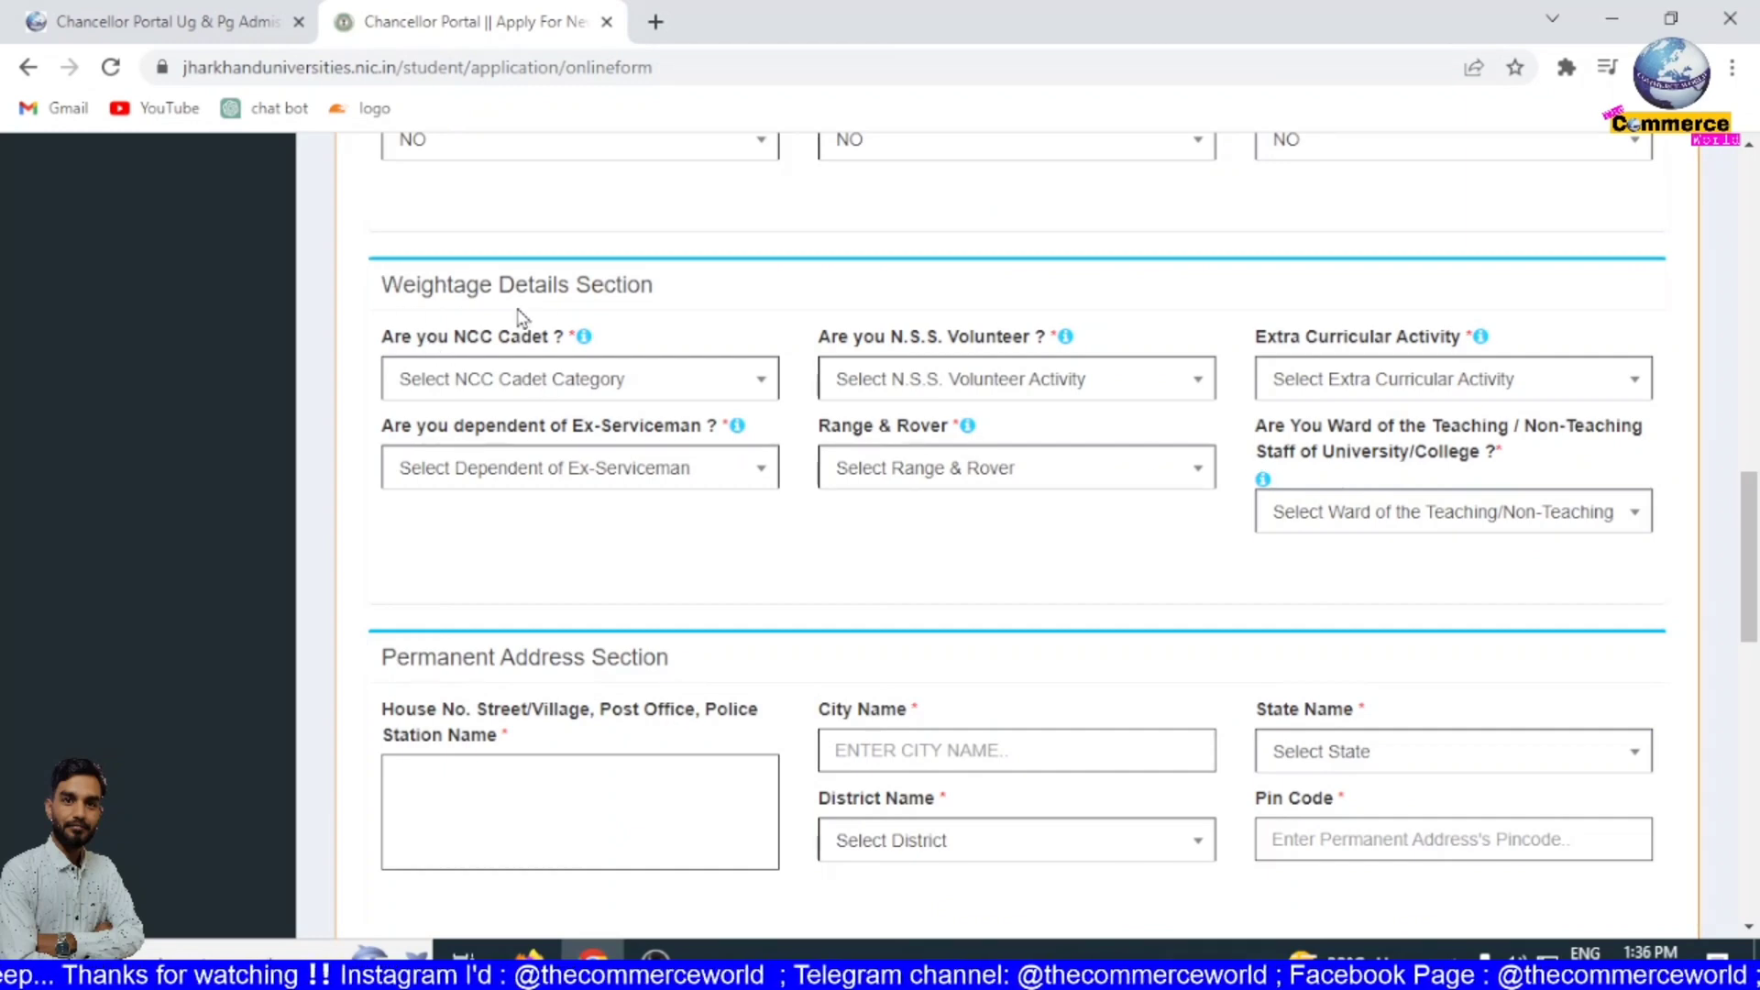
{"action": "left_click", "coordinate": [631, 384]}
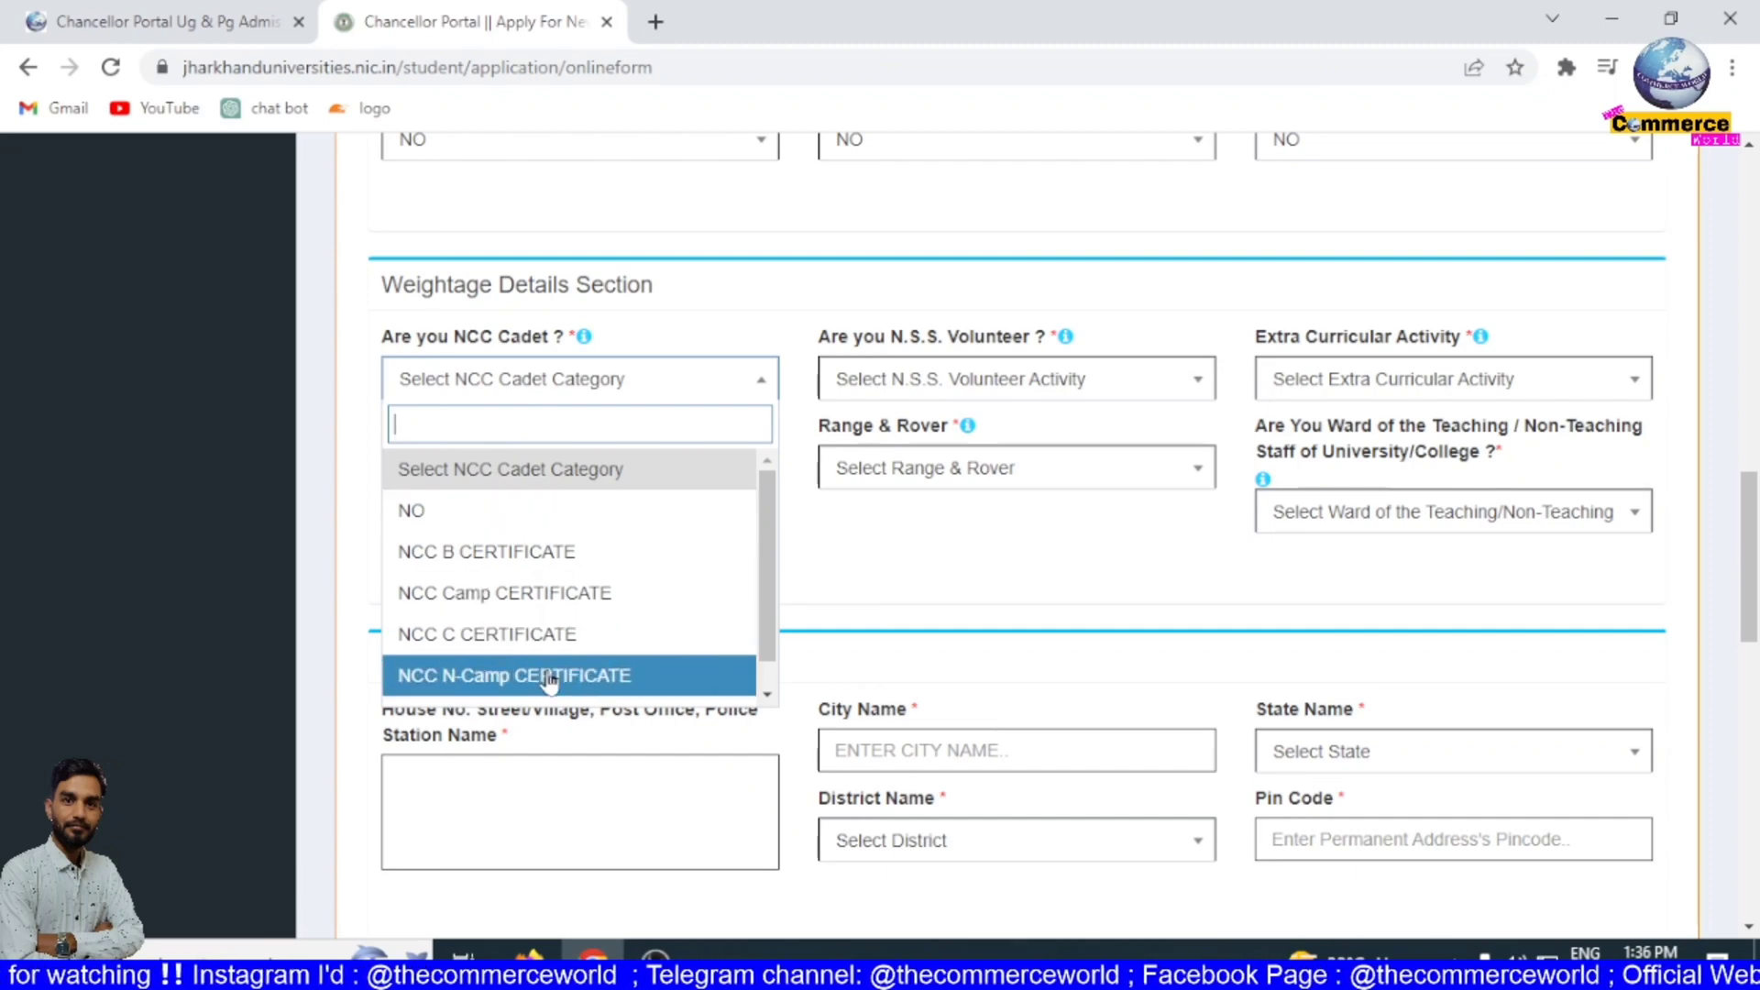
{"action": "scroll", "coordinate": [603, 596], "scroll_direction": "down", "scroll_amount": 1}
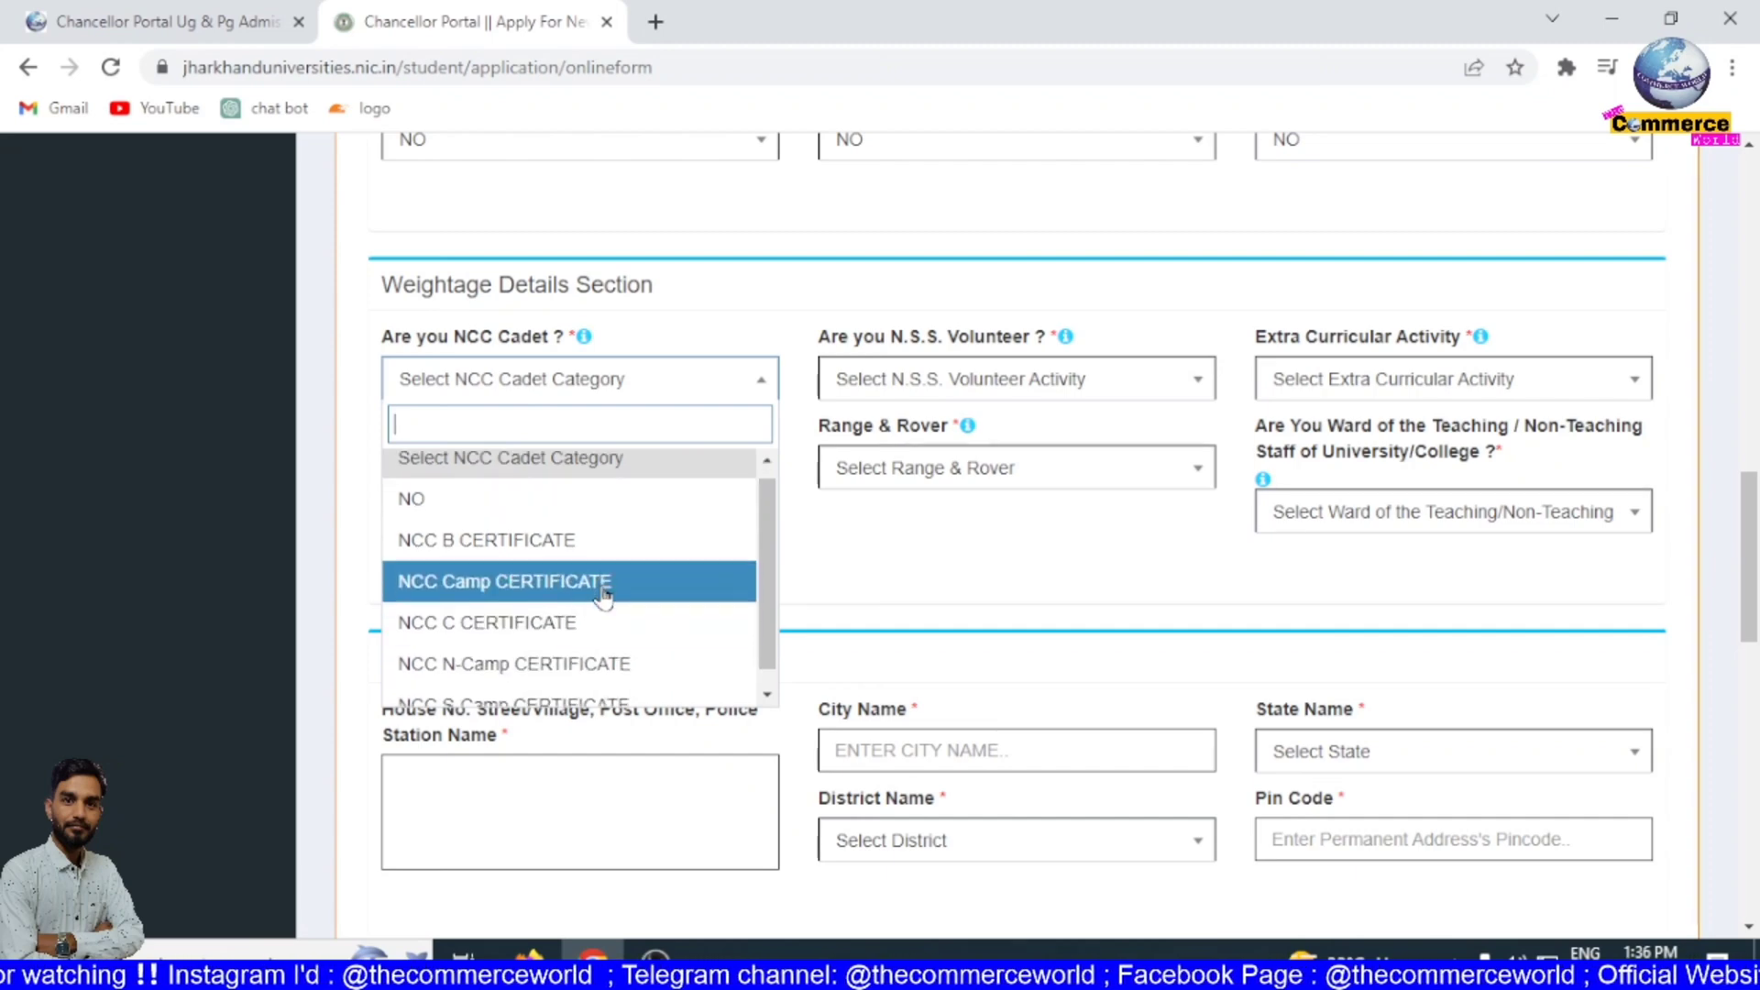
{"action": "left_click", "coordinate": [607, 492]}
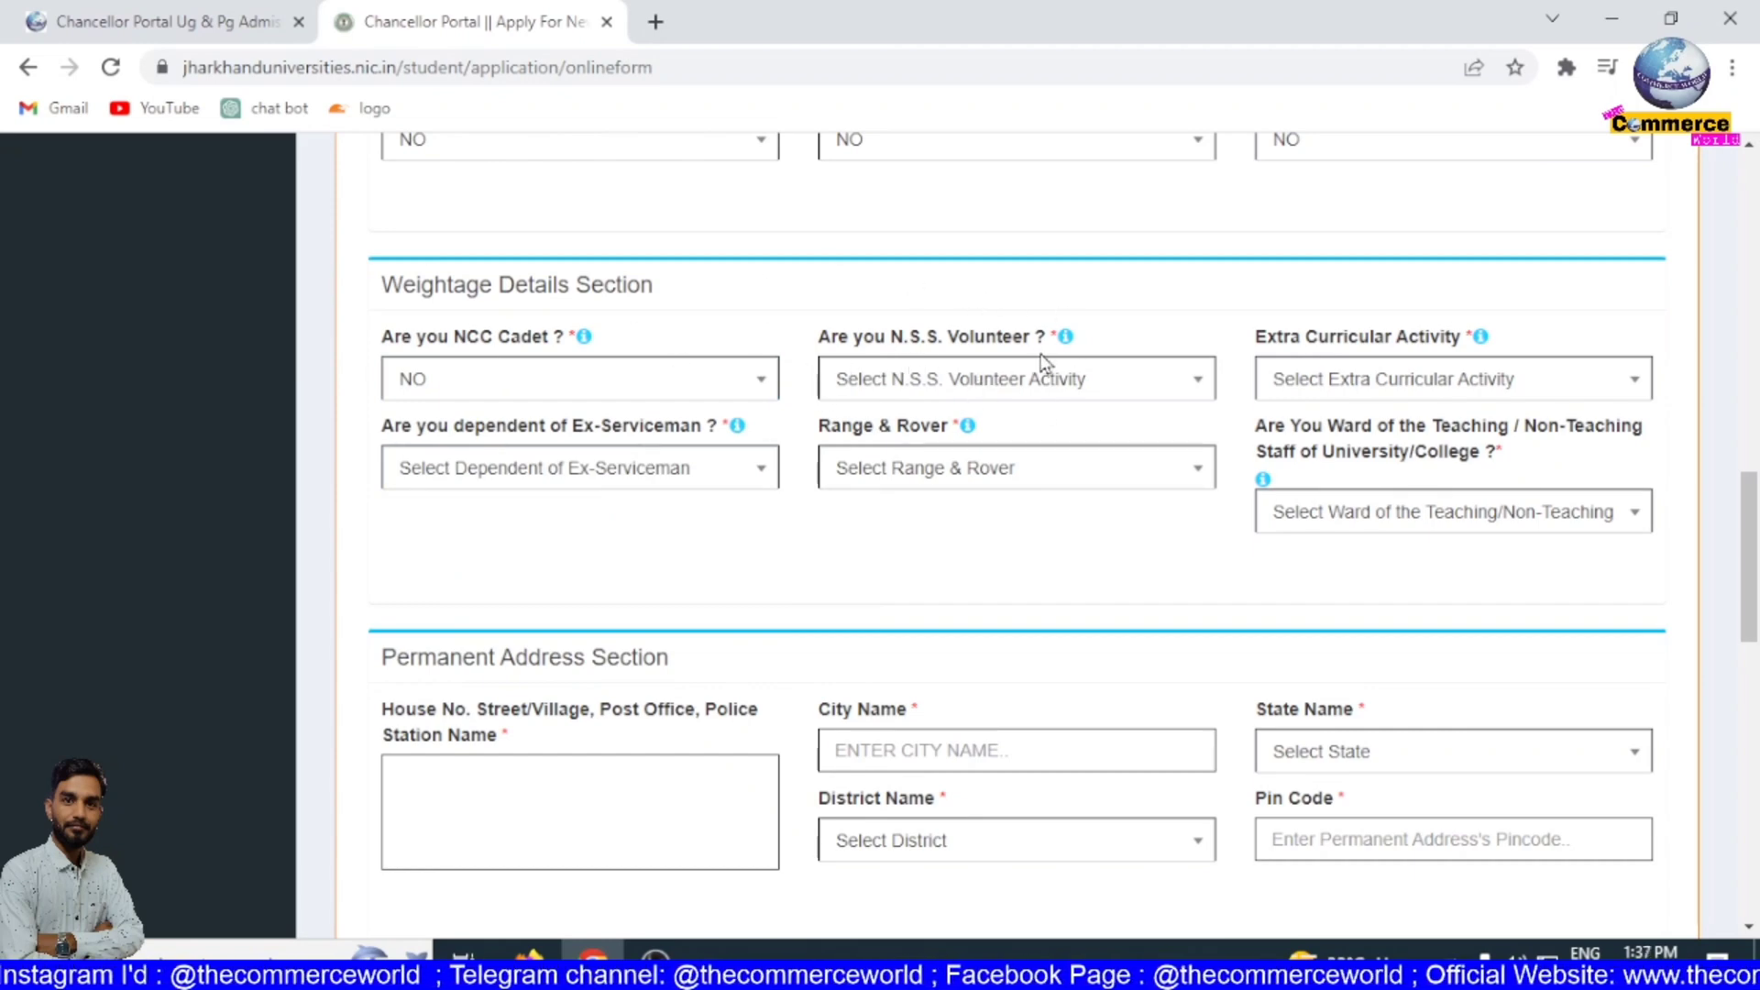
{"action": "left_click", "coordinate": [1045, 395]}
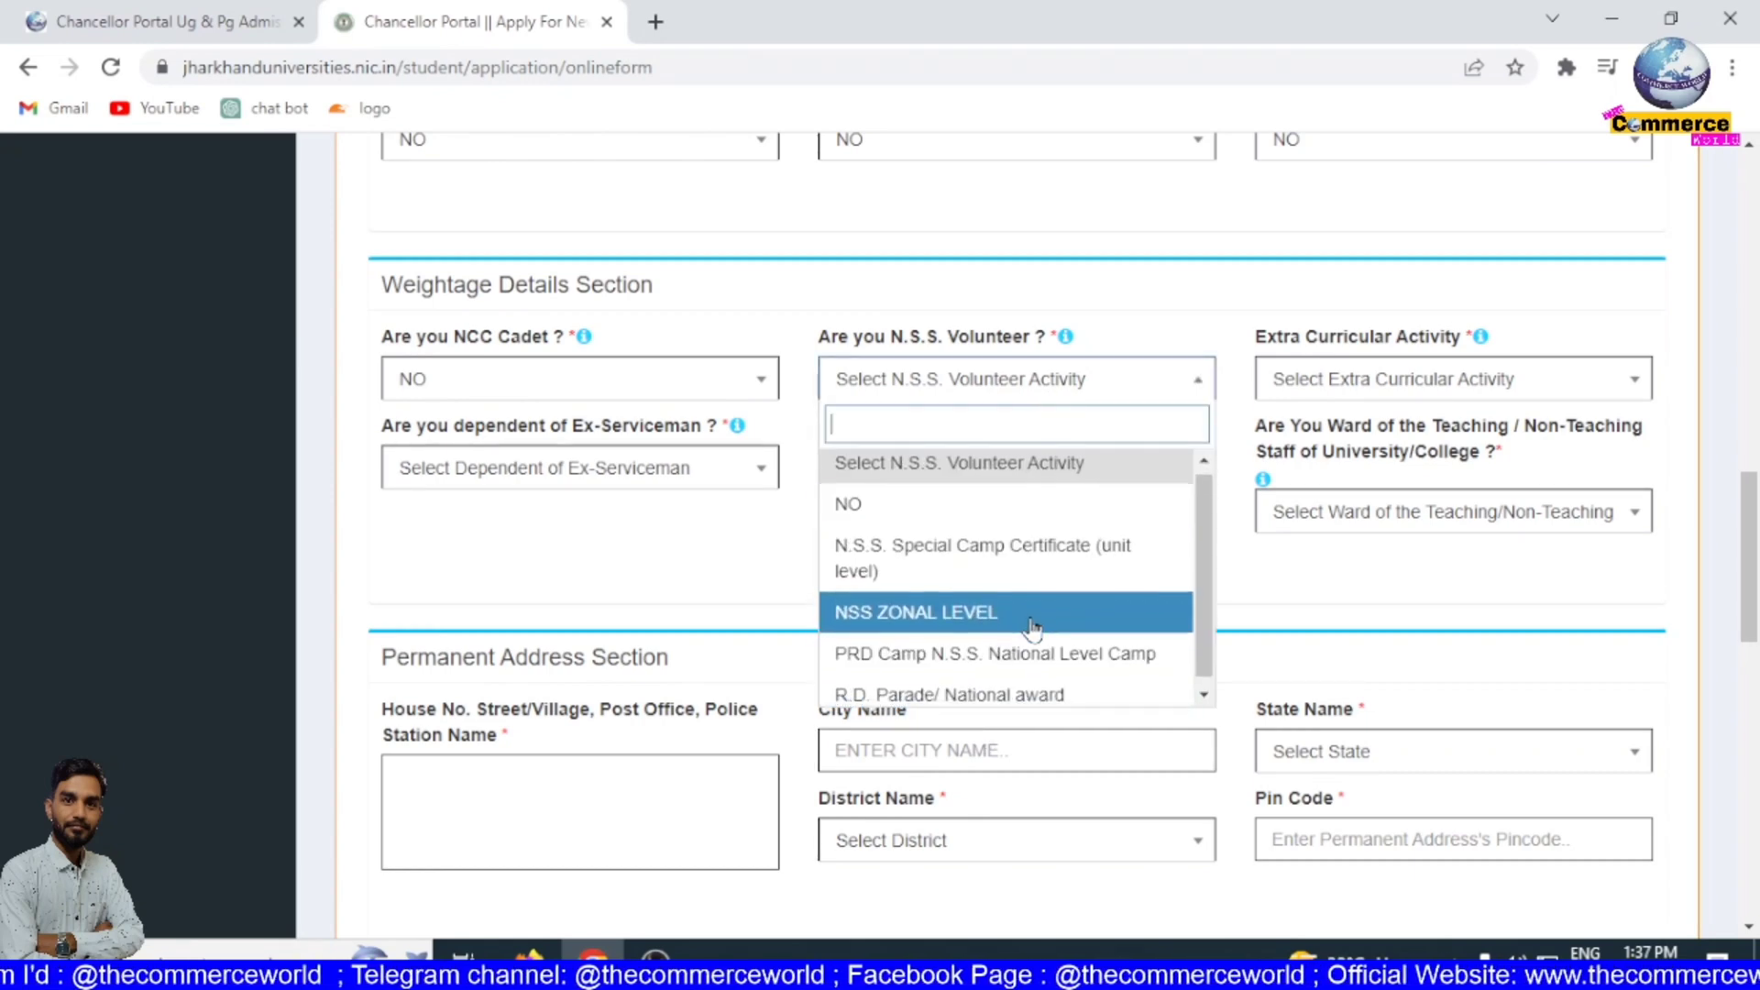
{"action": "left_click", "coordinate": [907, 521]}
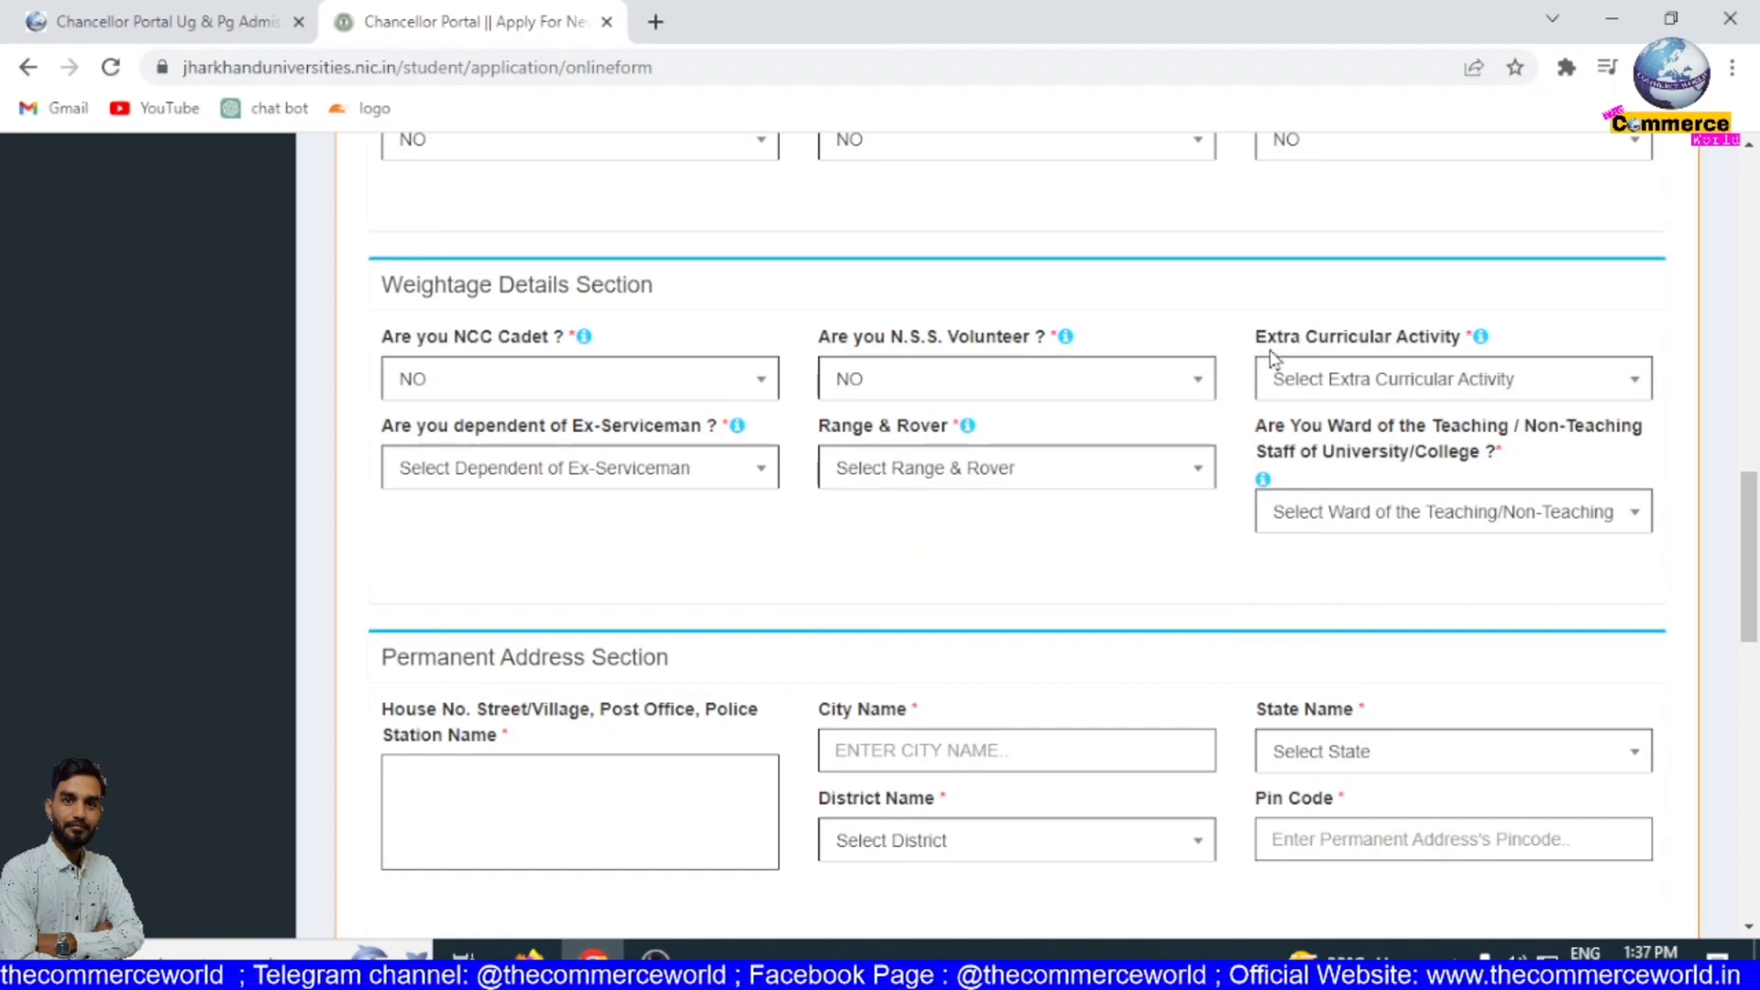
- Set the extra curricular activity and the dependent of ex-serviceman status to NO
{"action": "left_click", "coordinate": [1410, 379]}
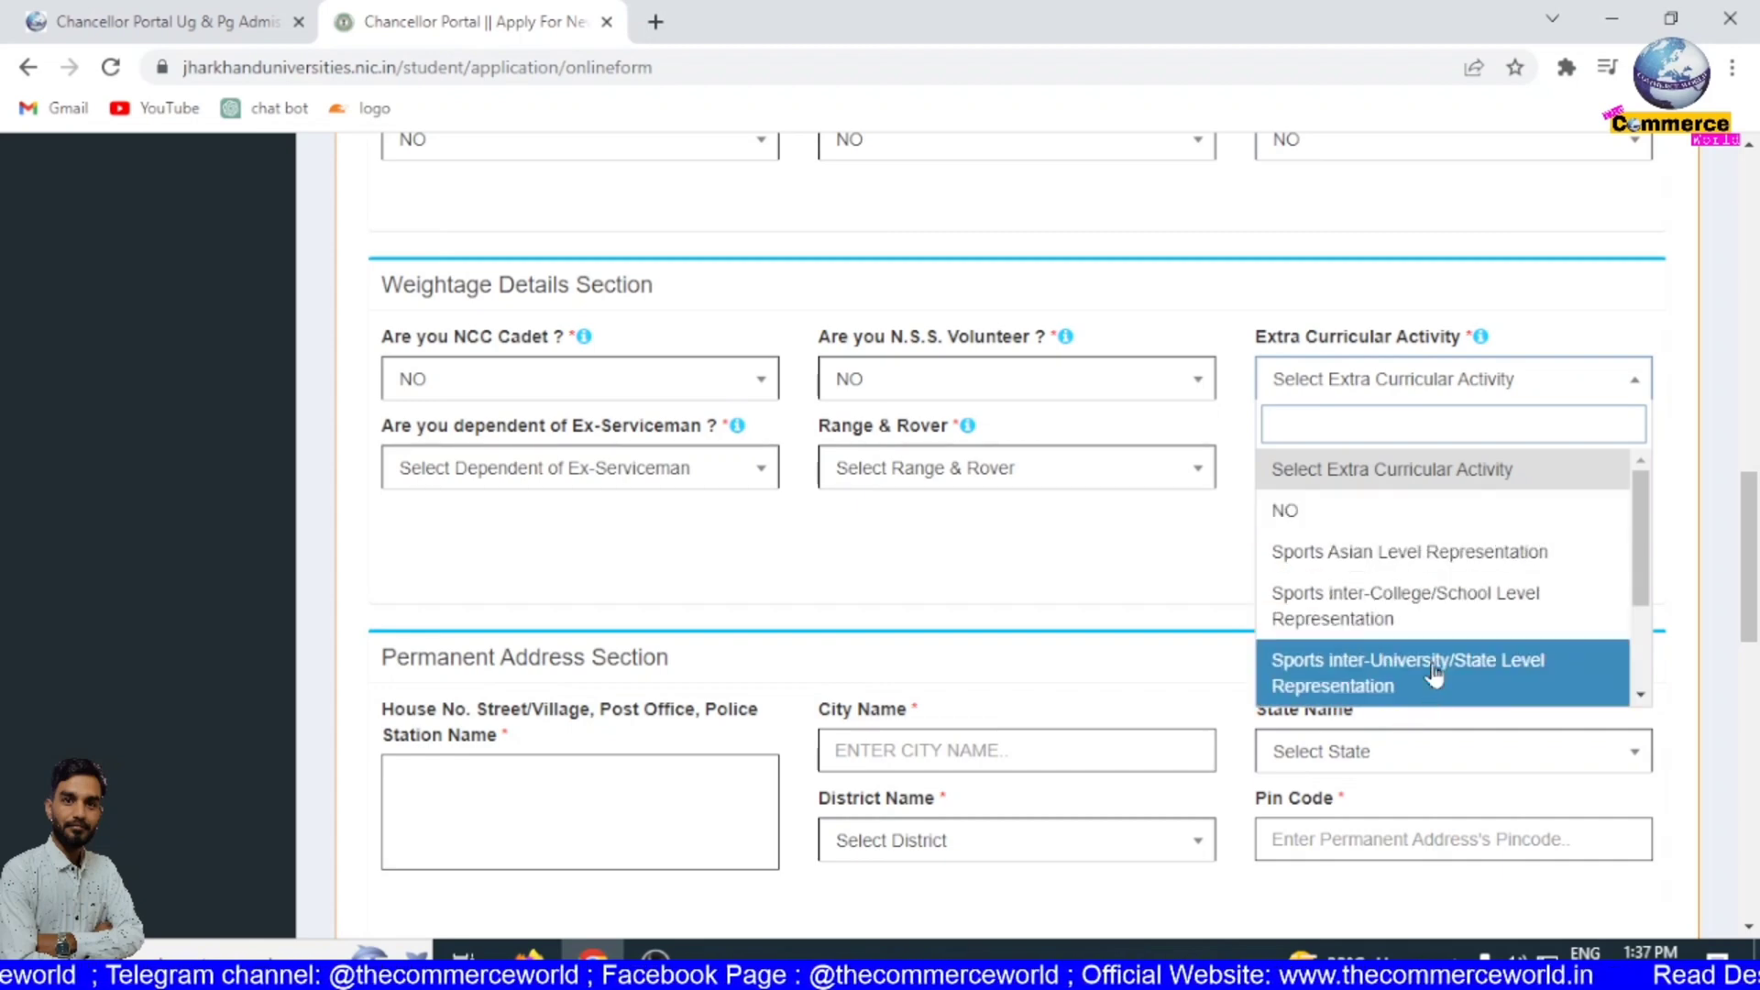
{"action": "scroll", "coordinate": [1435, 662], "scroll_direction": "down", "scroll_amount": 1}
{"action": "scroll", "coordinate": [1435, 662], "scroll_direction": "up", "scroll_amount": 3}
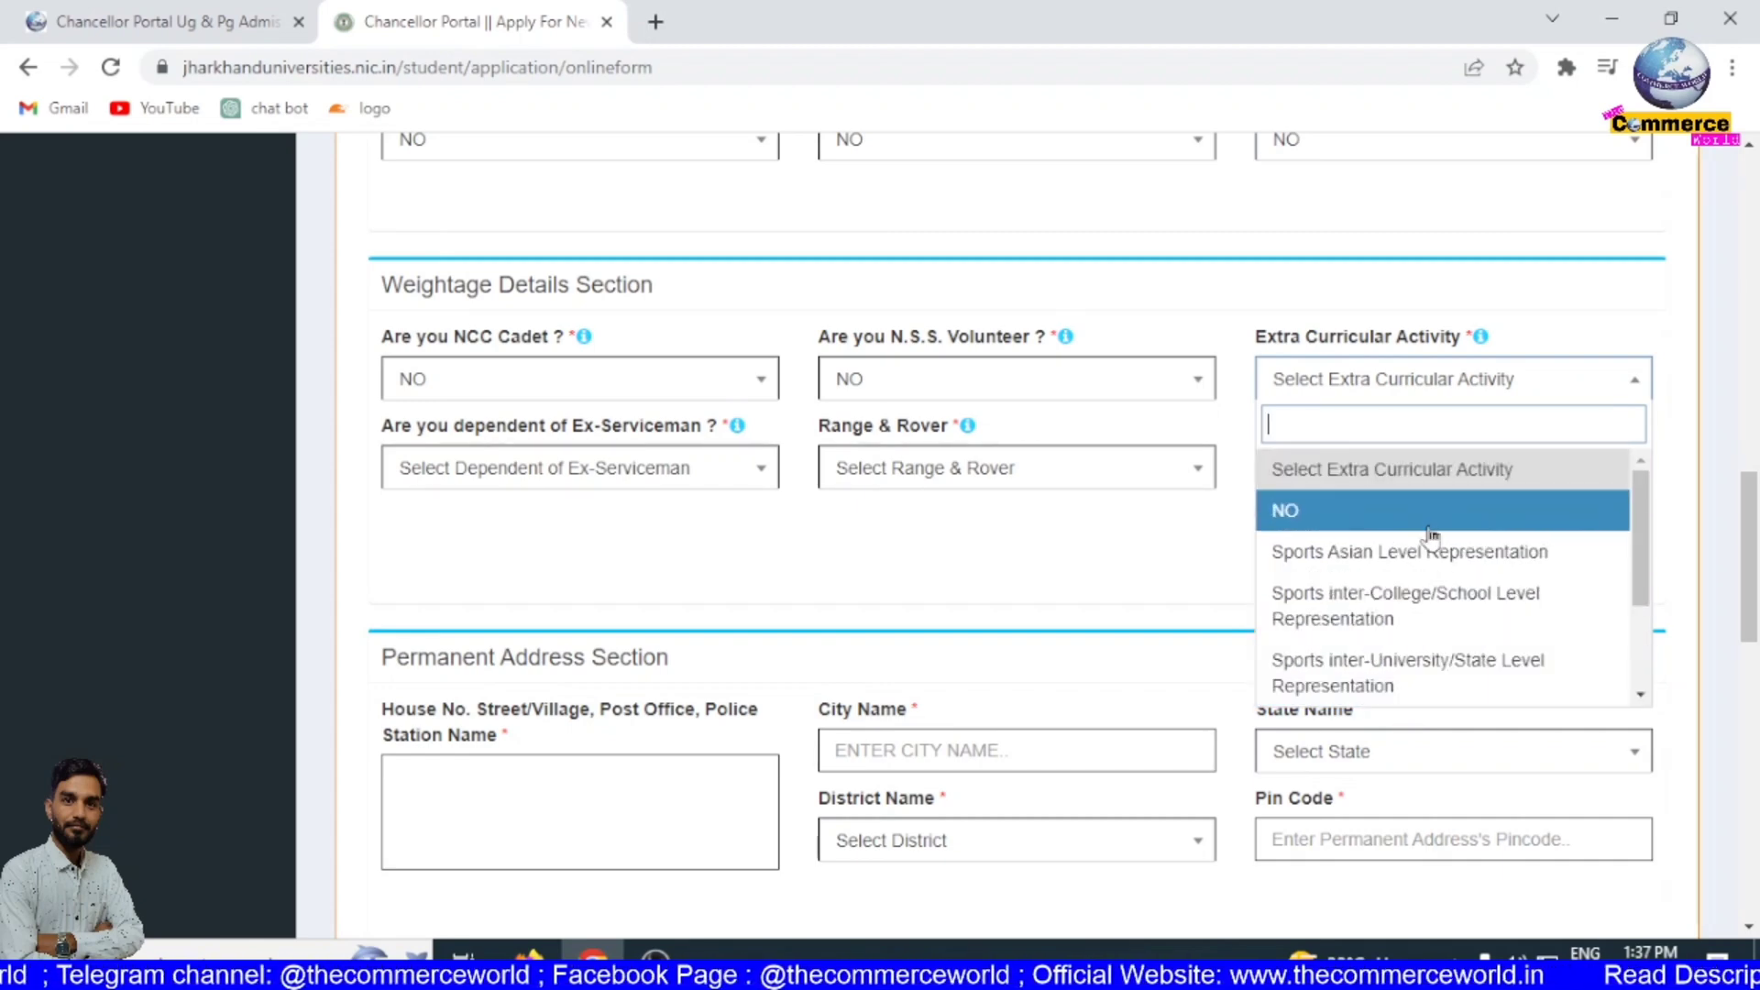
{"action": "left_click", "coordinate": [1302, 511]}
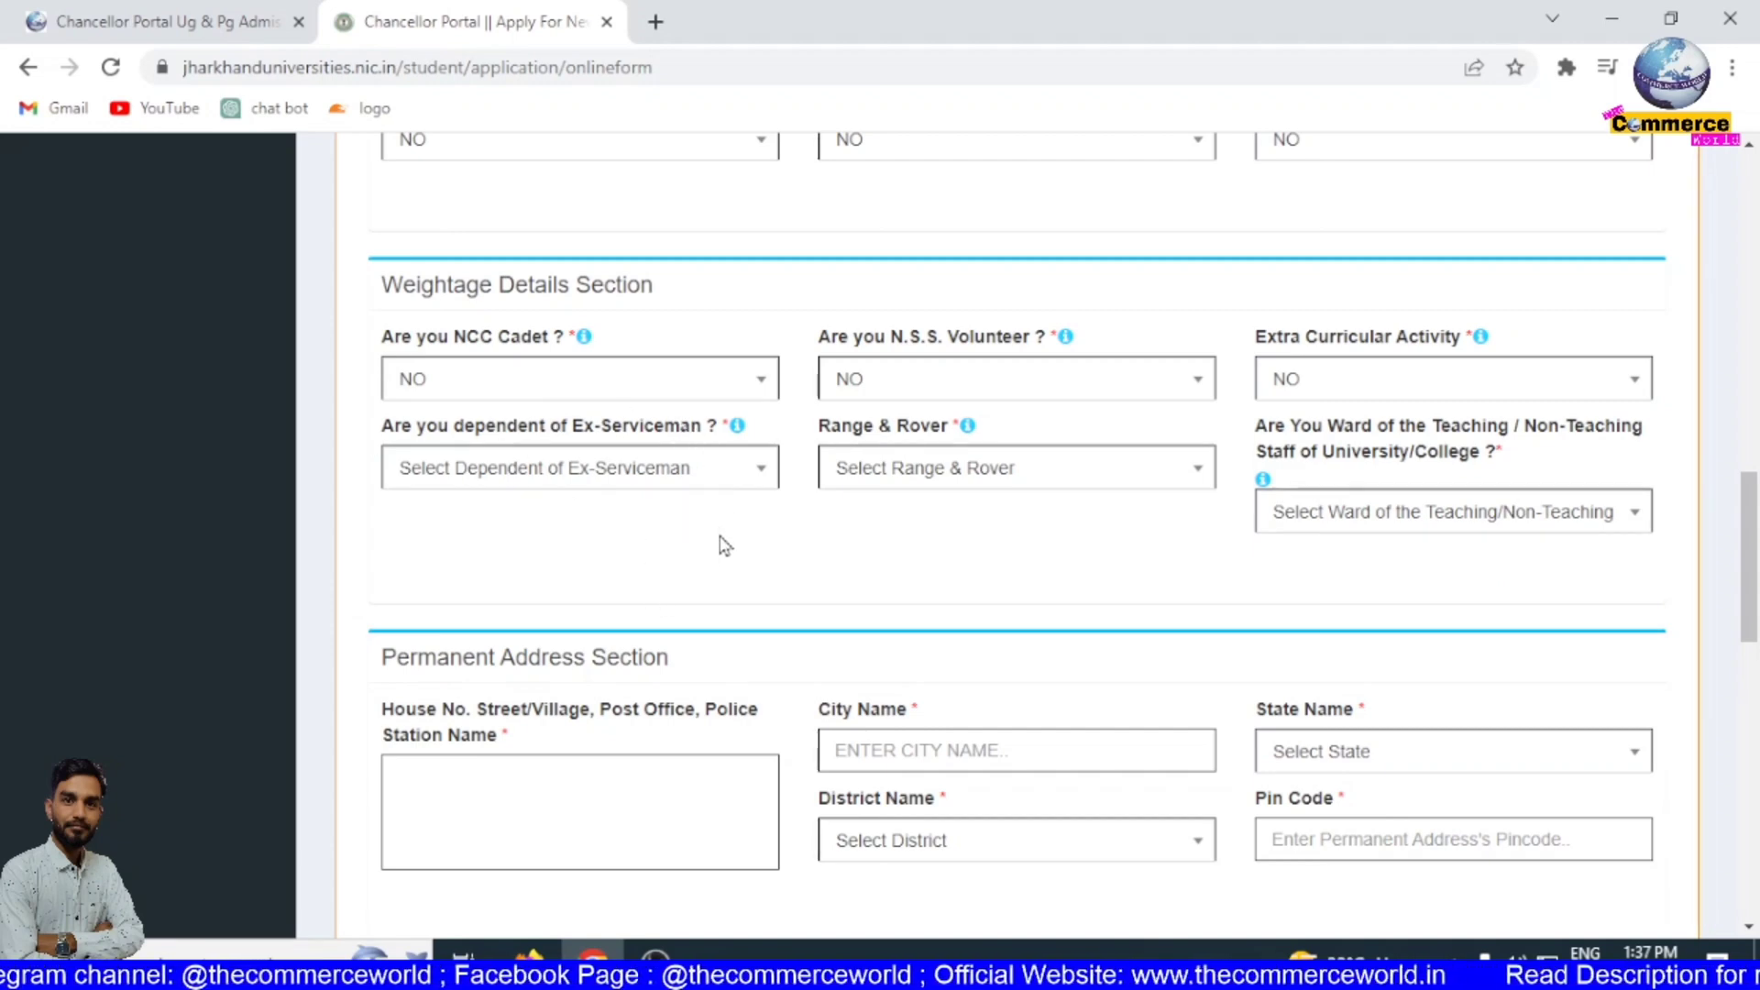
{"action": "left_click", "coordinate": [574, 484]}
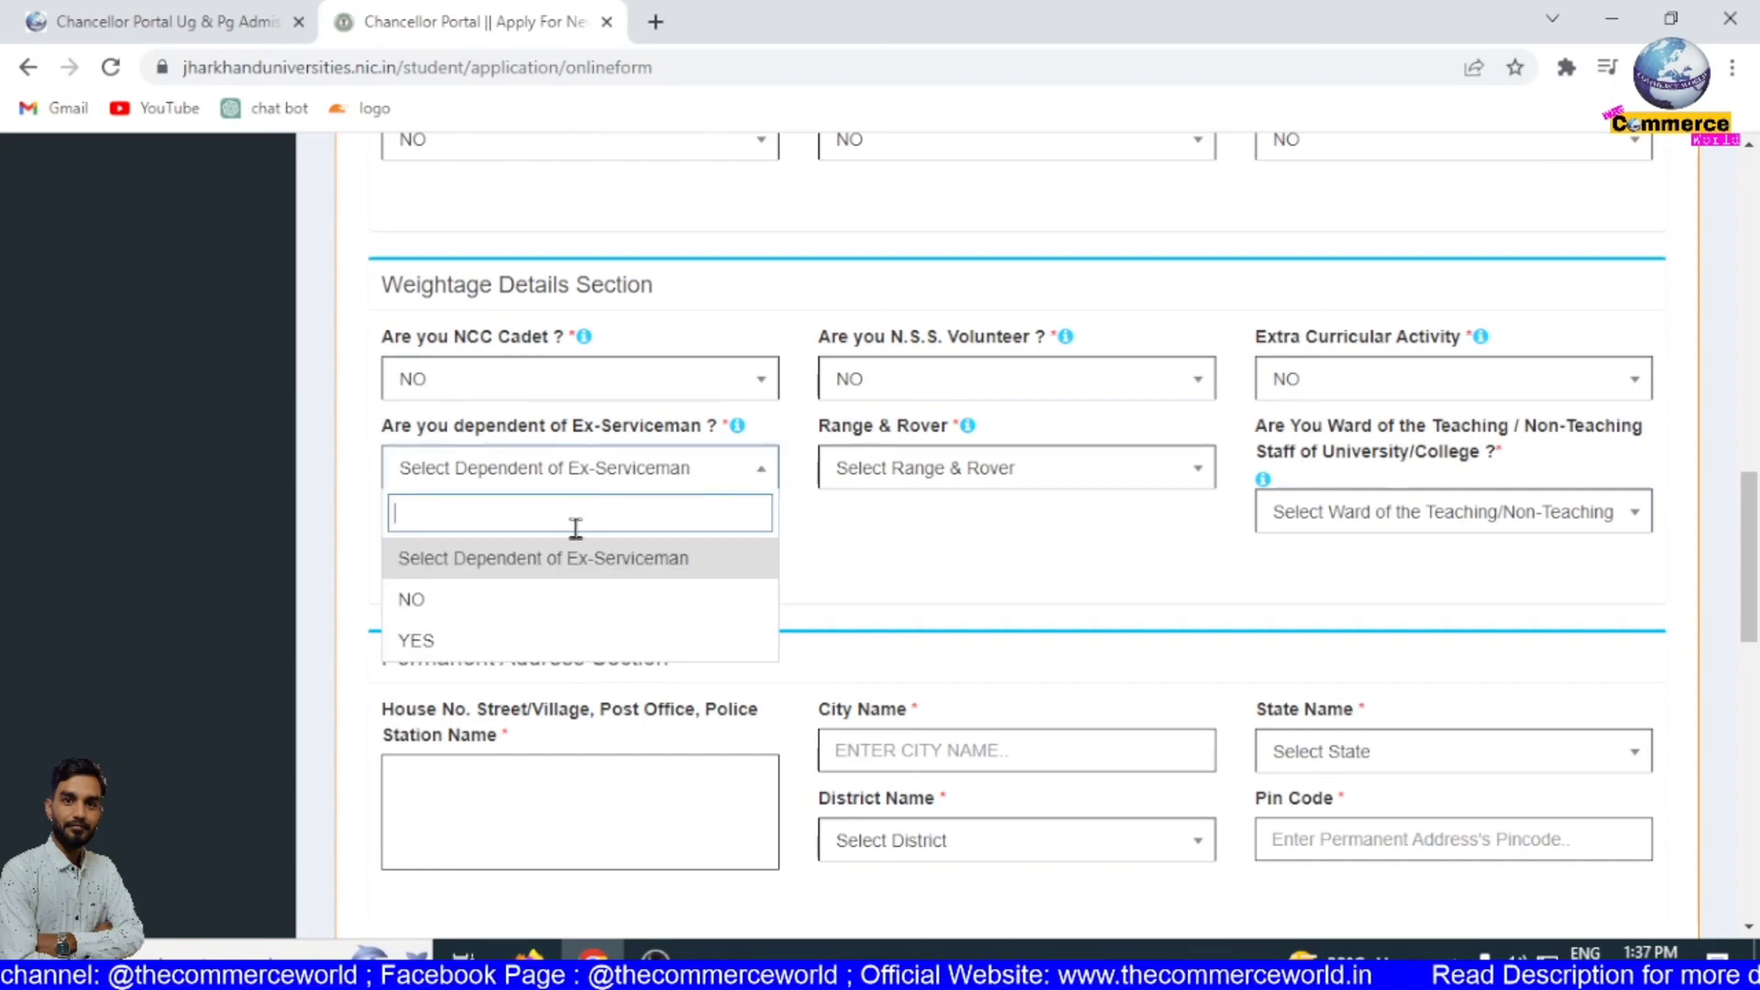
{"action": "left_click", "coordinate": [552, 605]}
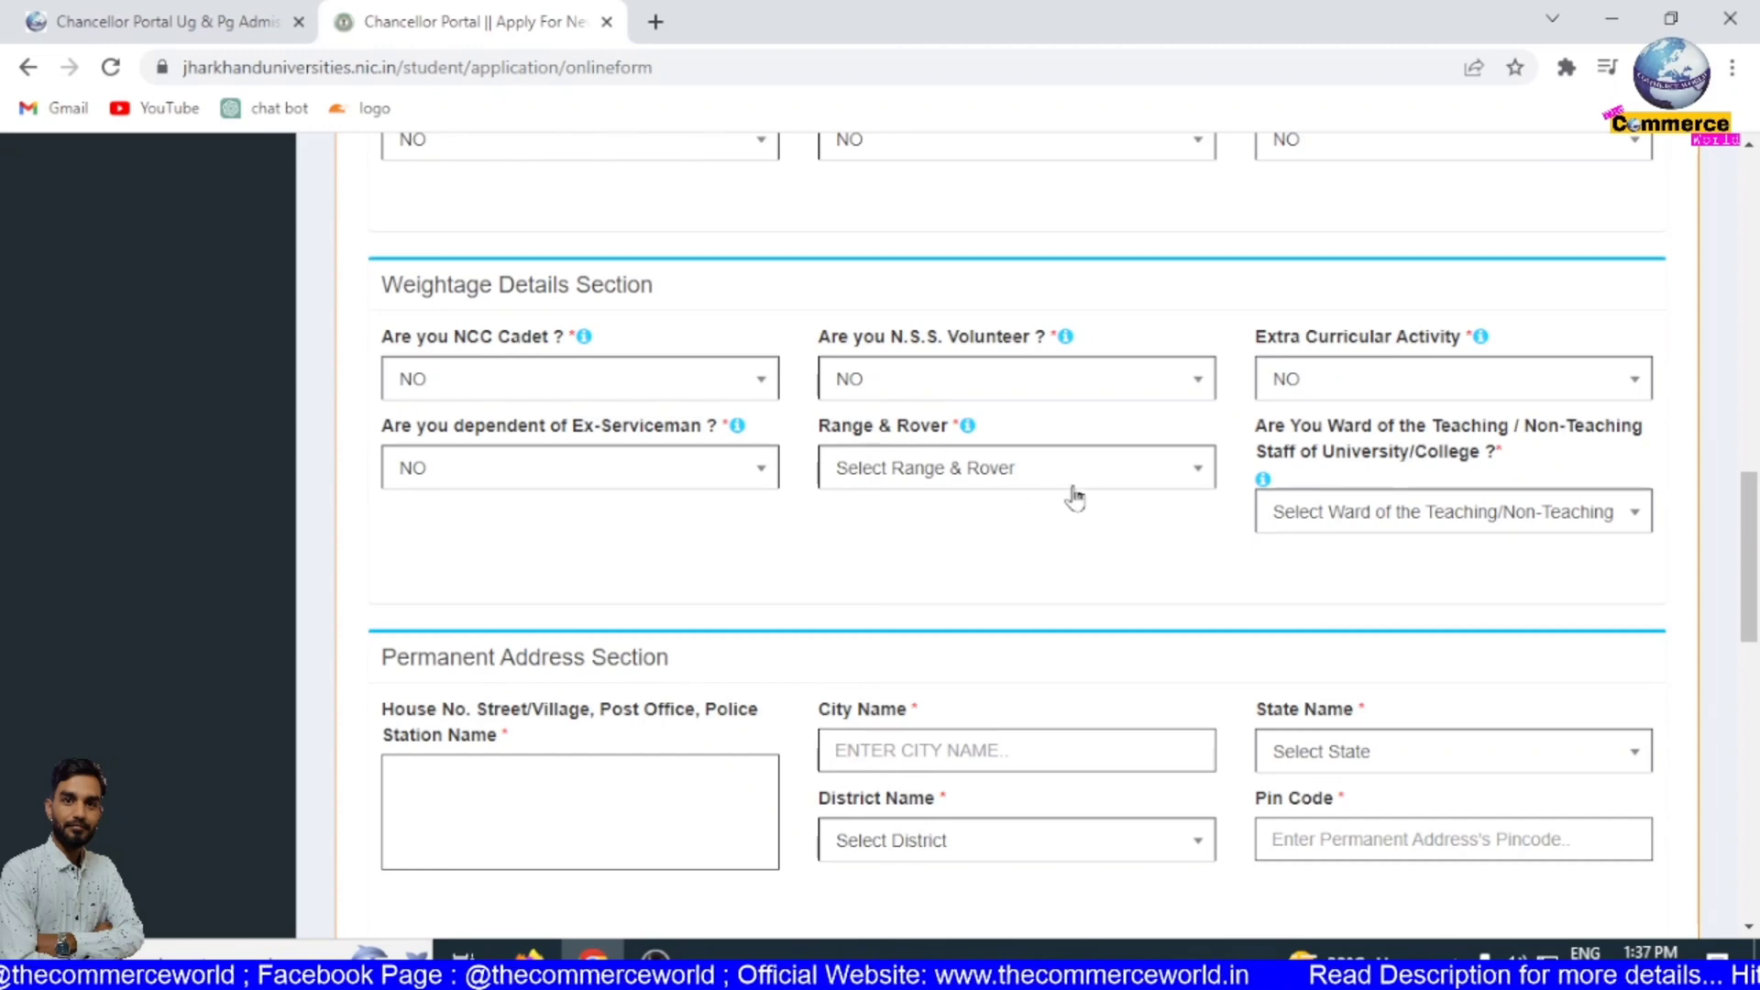
- Set Range & Rover to NO and choose the status for ward of university/college teaching or non-teaching staff
{"action": "left_click", "coordinate": [1040, 479]}
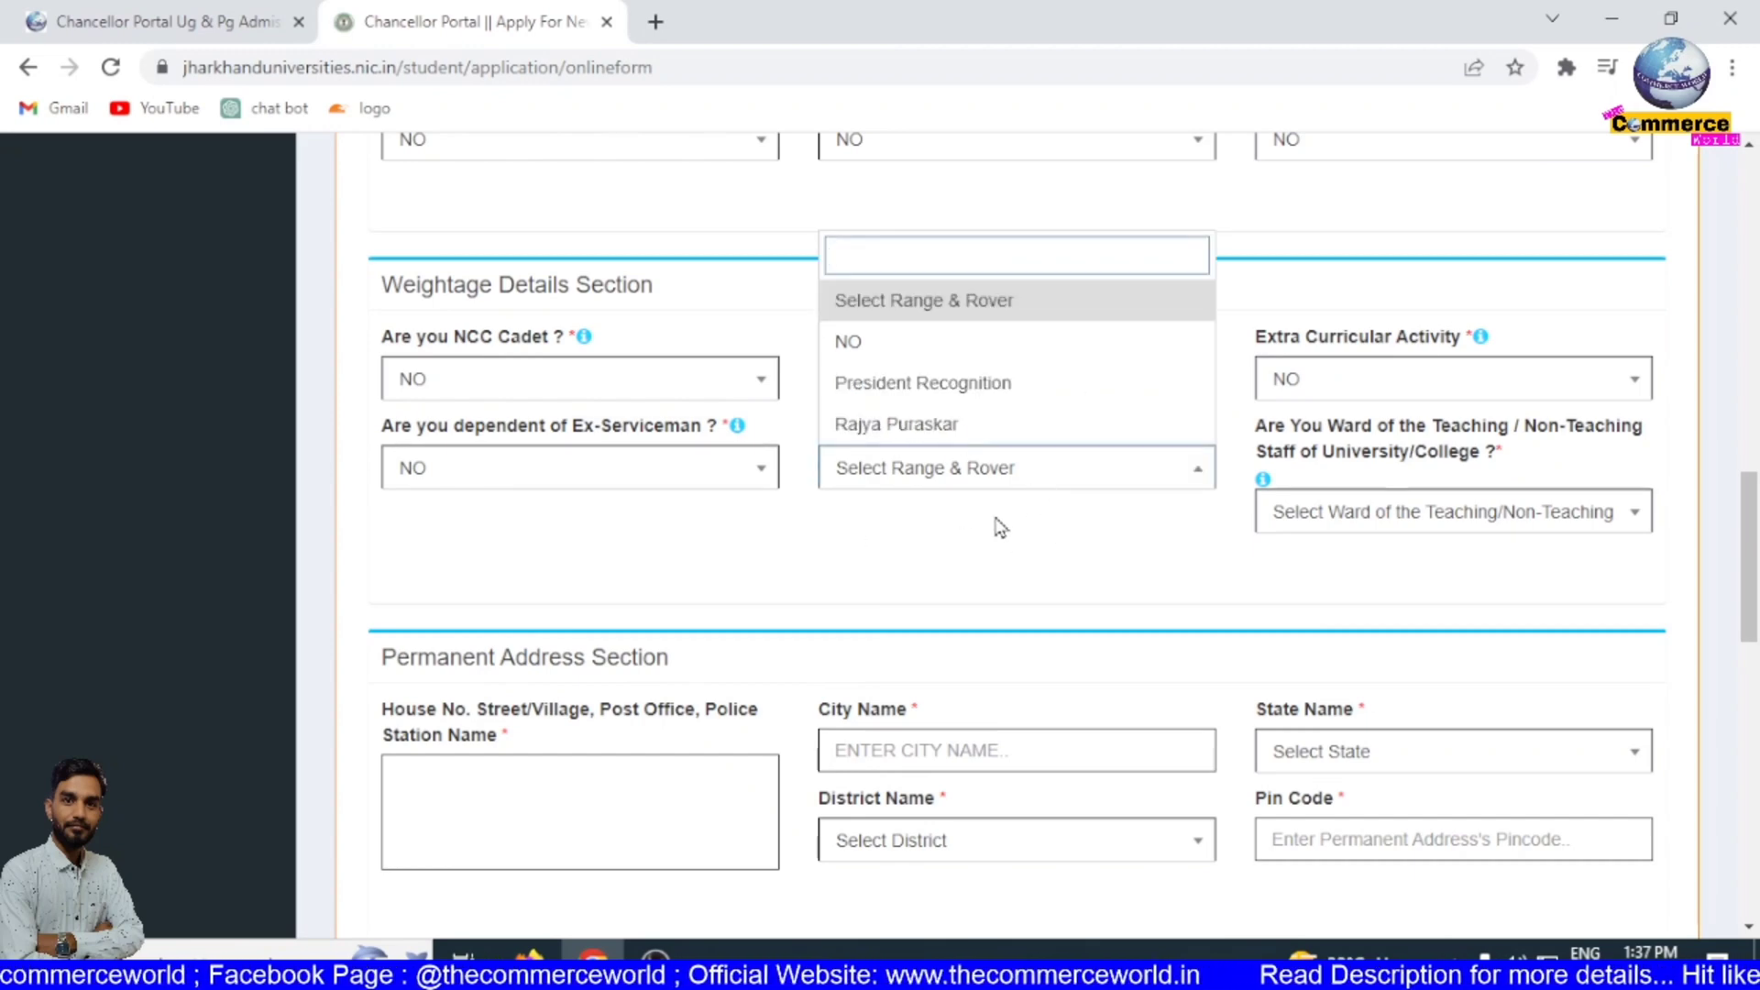
{"action": "left_click", "coordinate": [932, 343]}
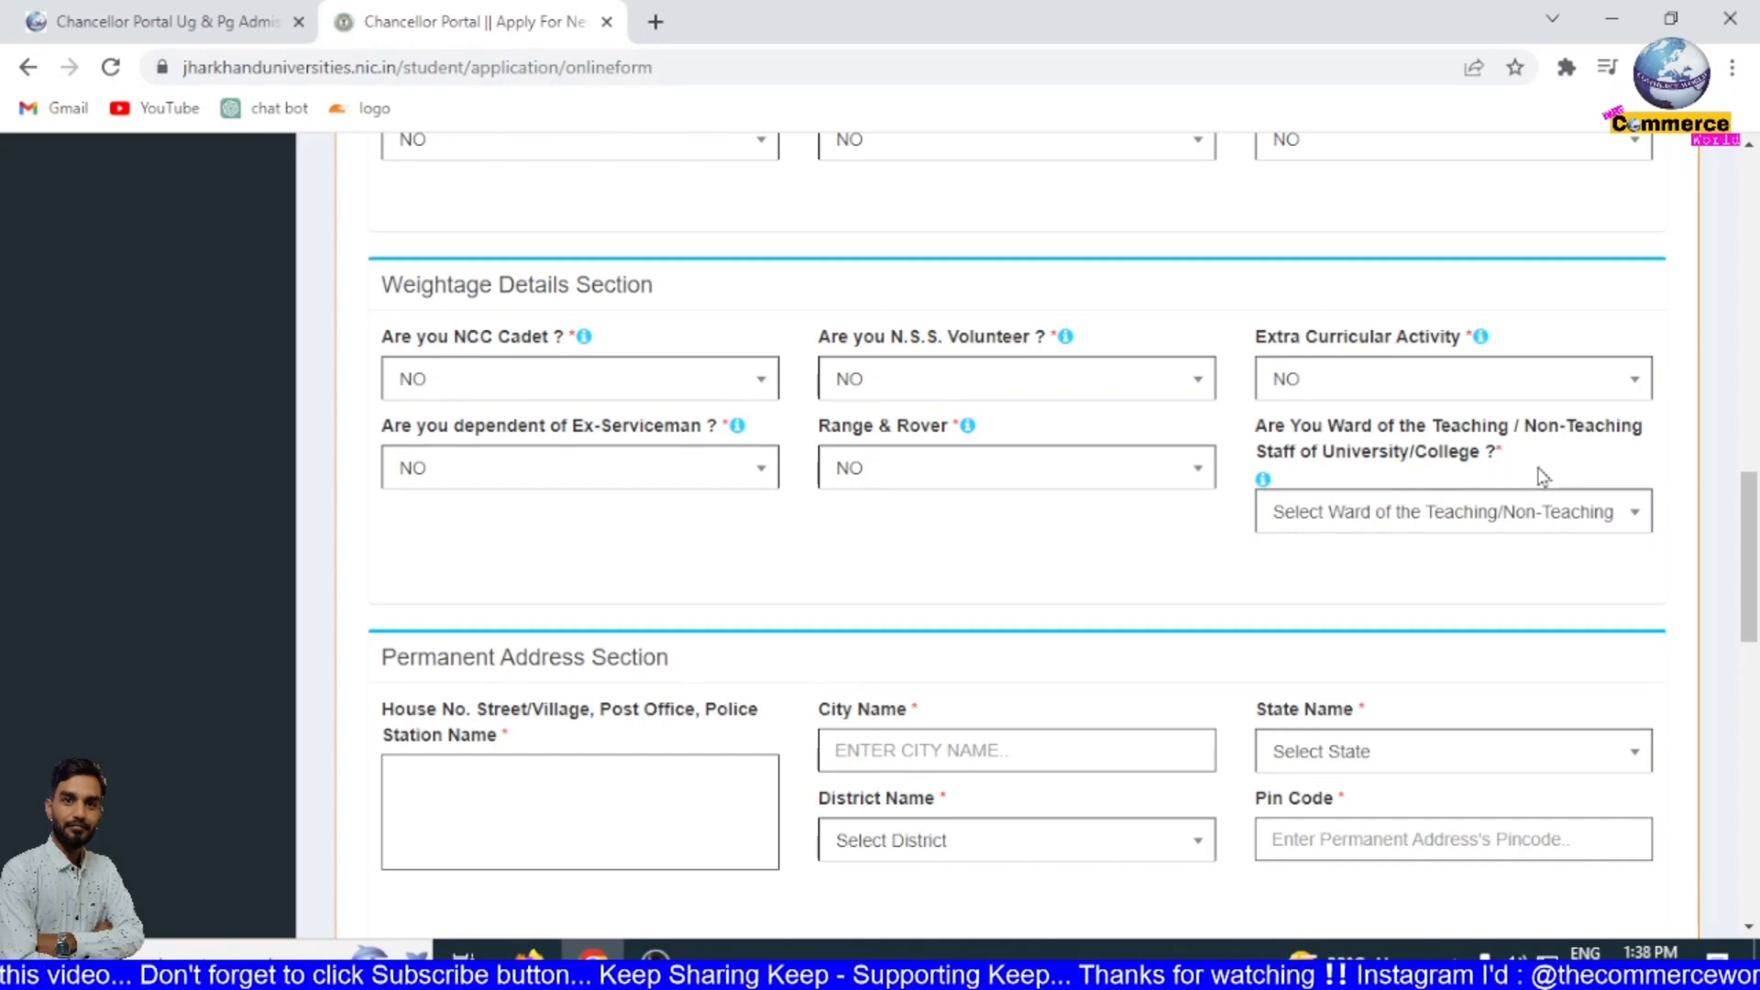
{"action": "left_click", "coordinate": [1516, 521]}
{"action": "left_click", "coordinate": [1302, 426]}
- Set the state to Jharkhand in the Permanent Address Section
{"action": "scroll", "coordinate": [1309, 556], "scroll_direction": "down", "scroll_amount": 5}
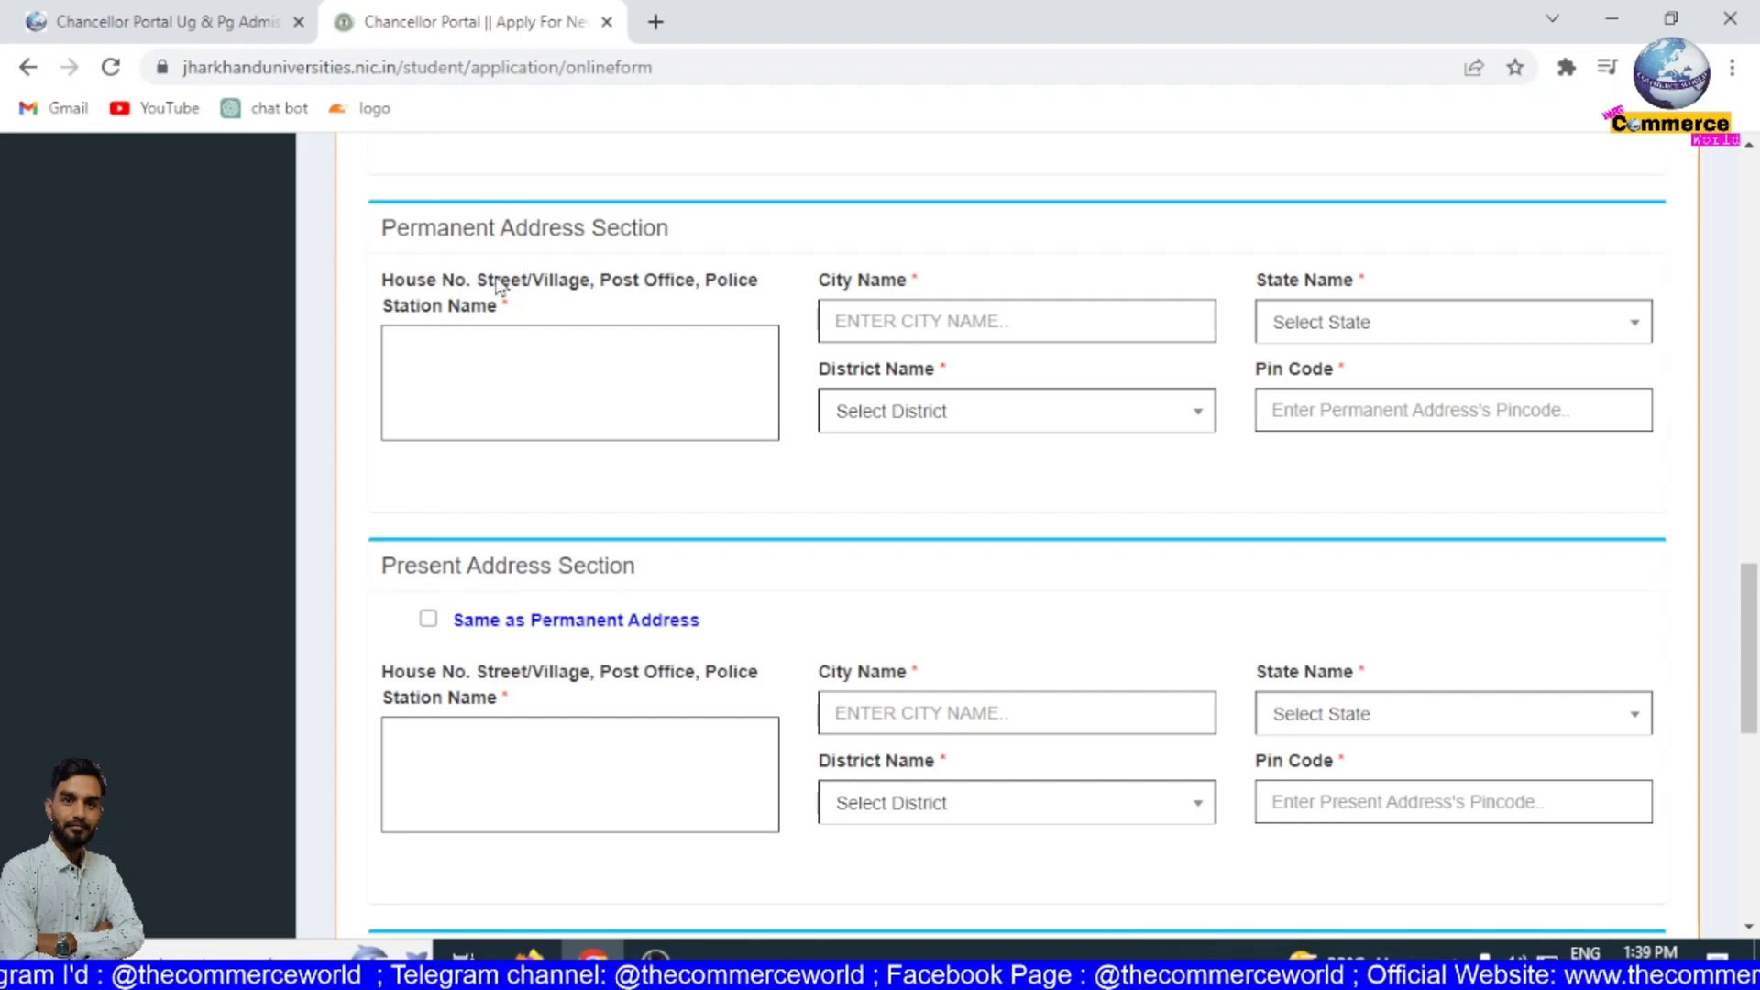
{"action": "left_click", "coordinate": [557, 352]}
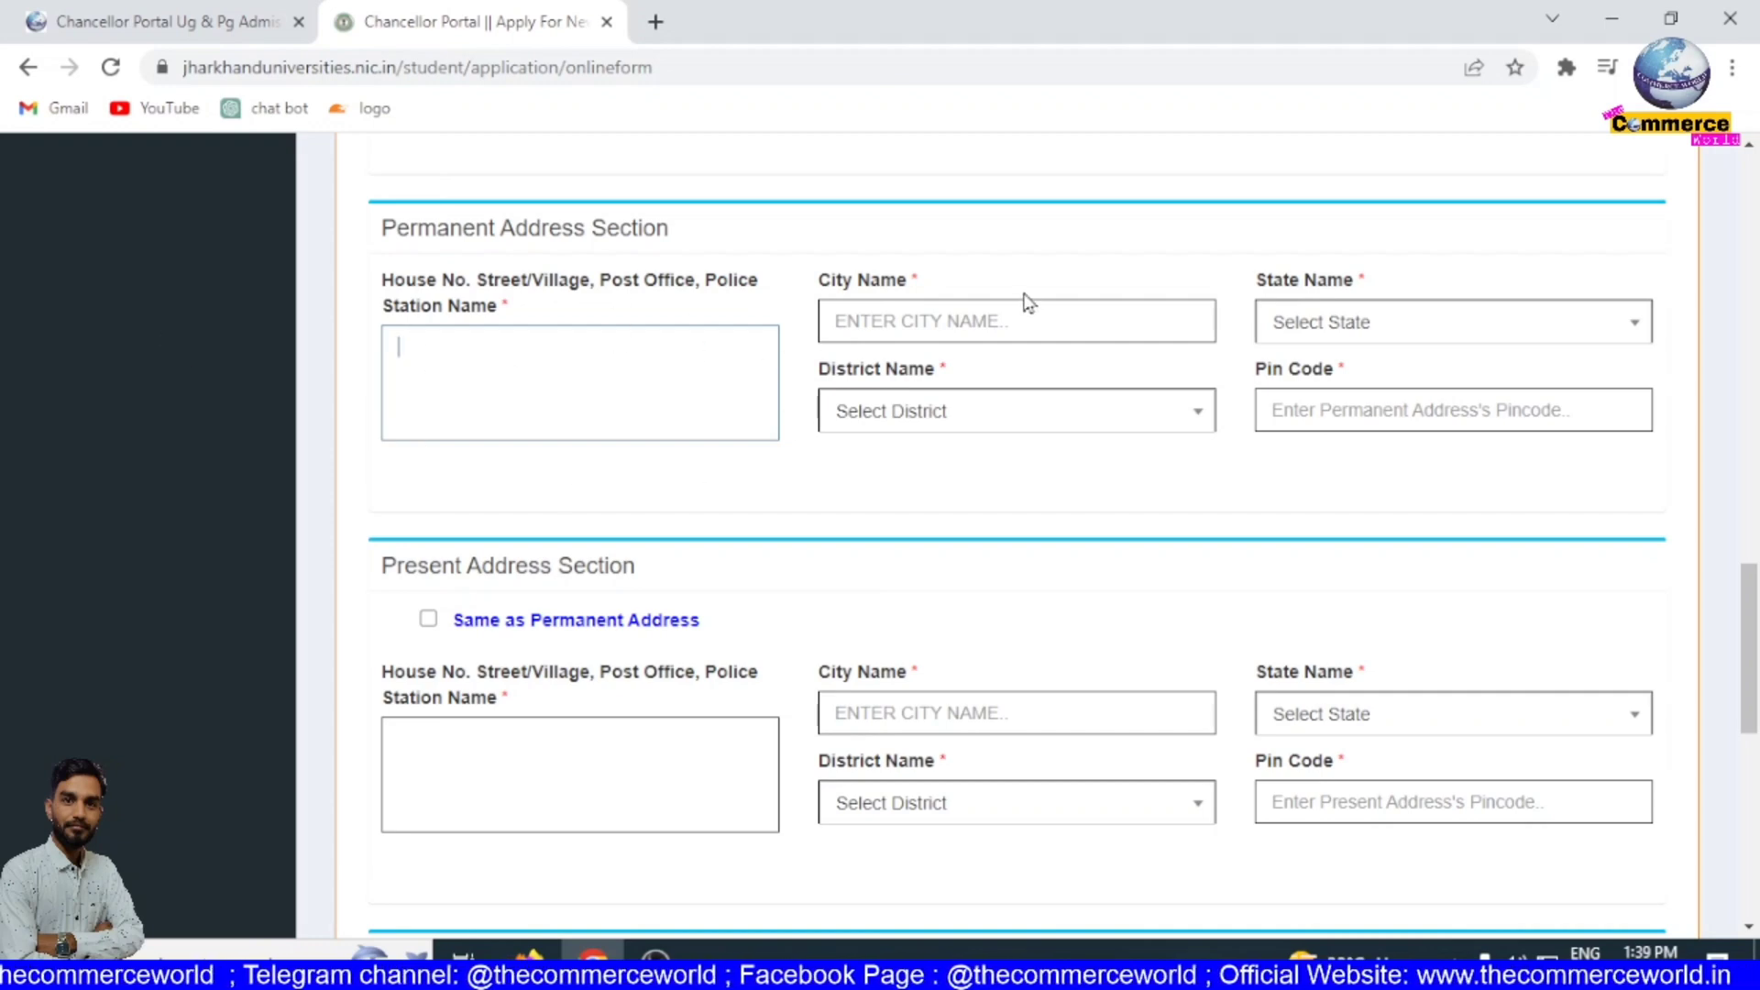
{"action": "left_click", "coordinate": [958, 316]}
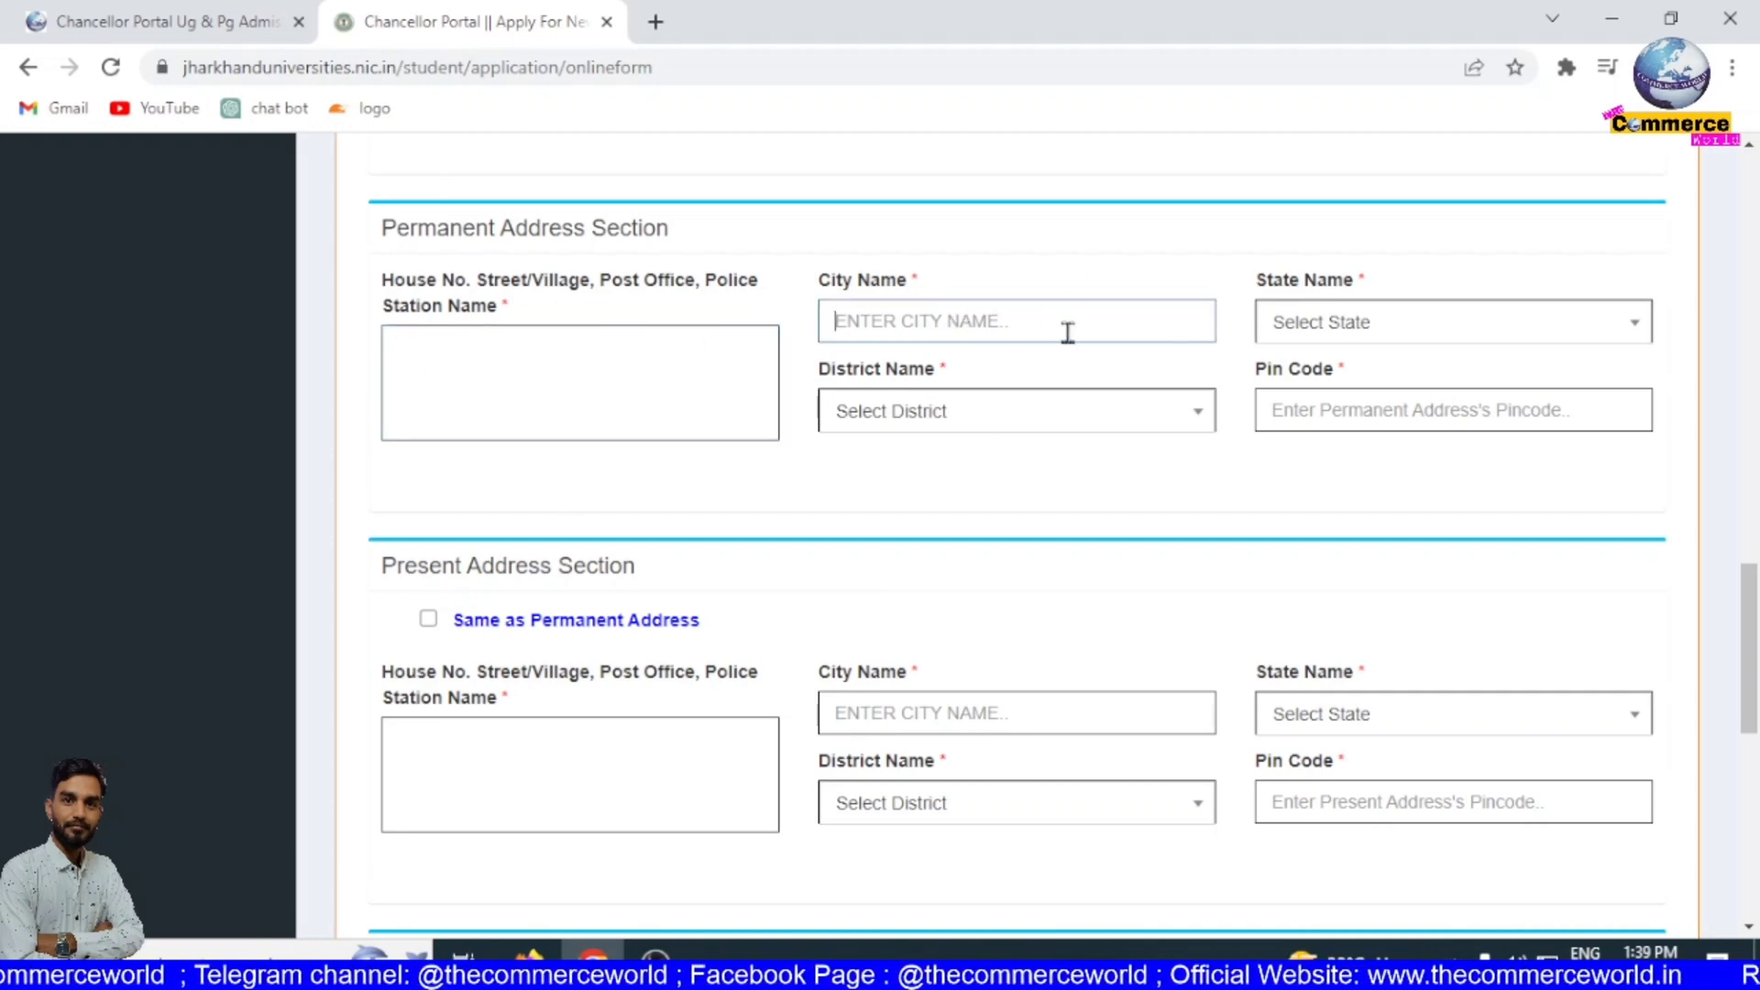
{"action": "left_click", "coordinate": [1372, 335]}
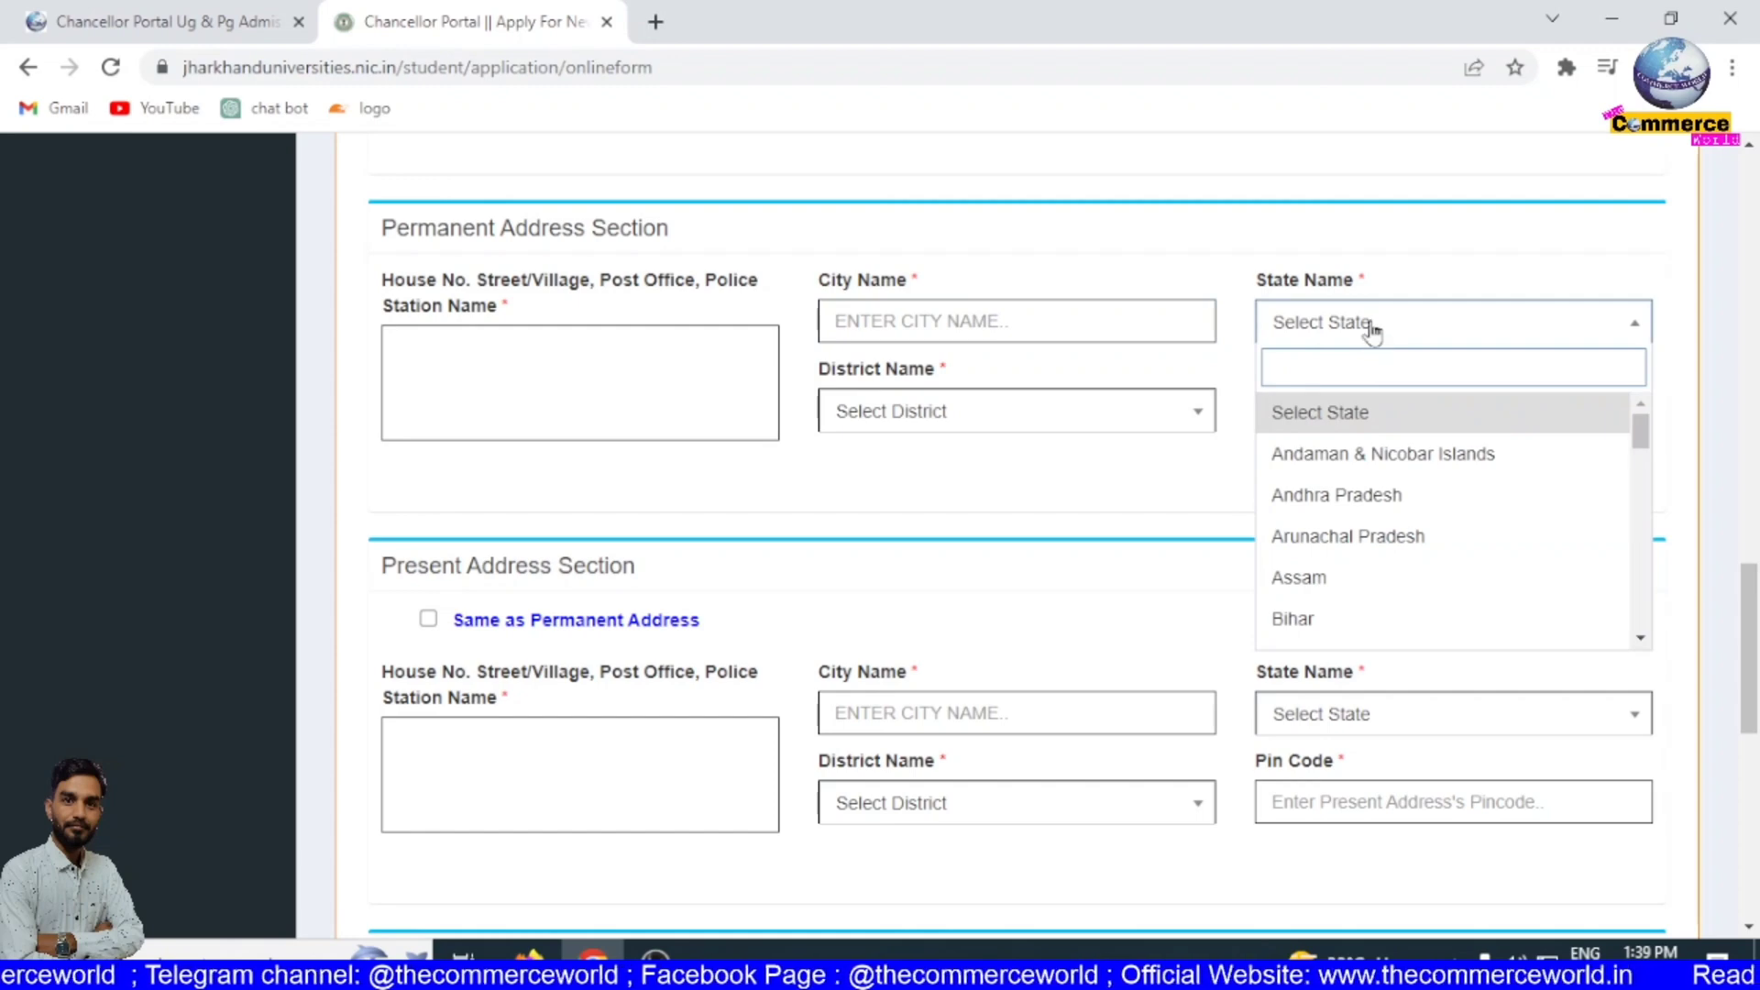
{"action": "type", "text": "jhar"}
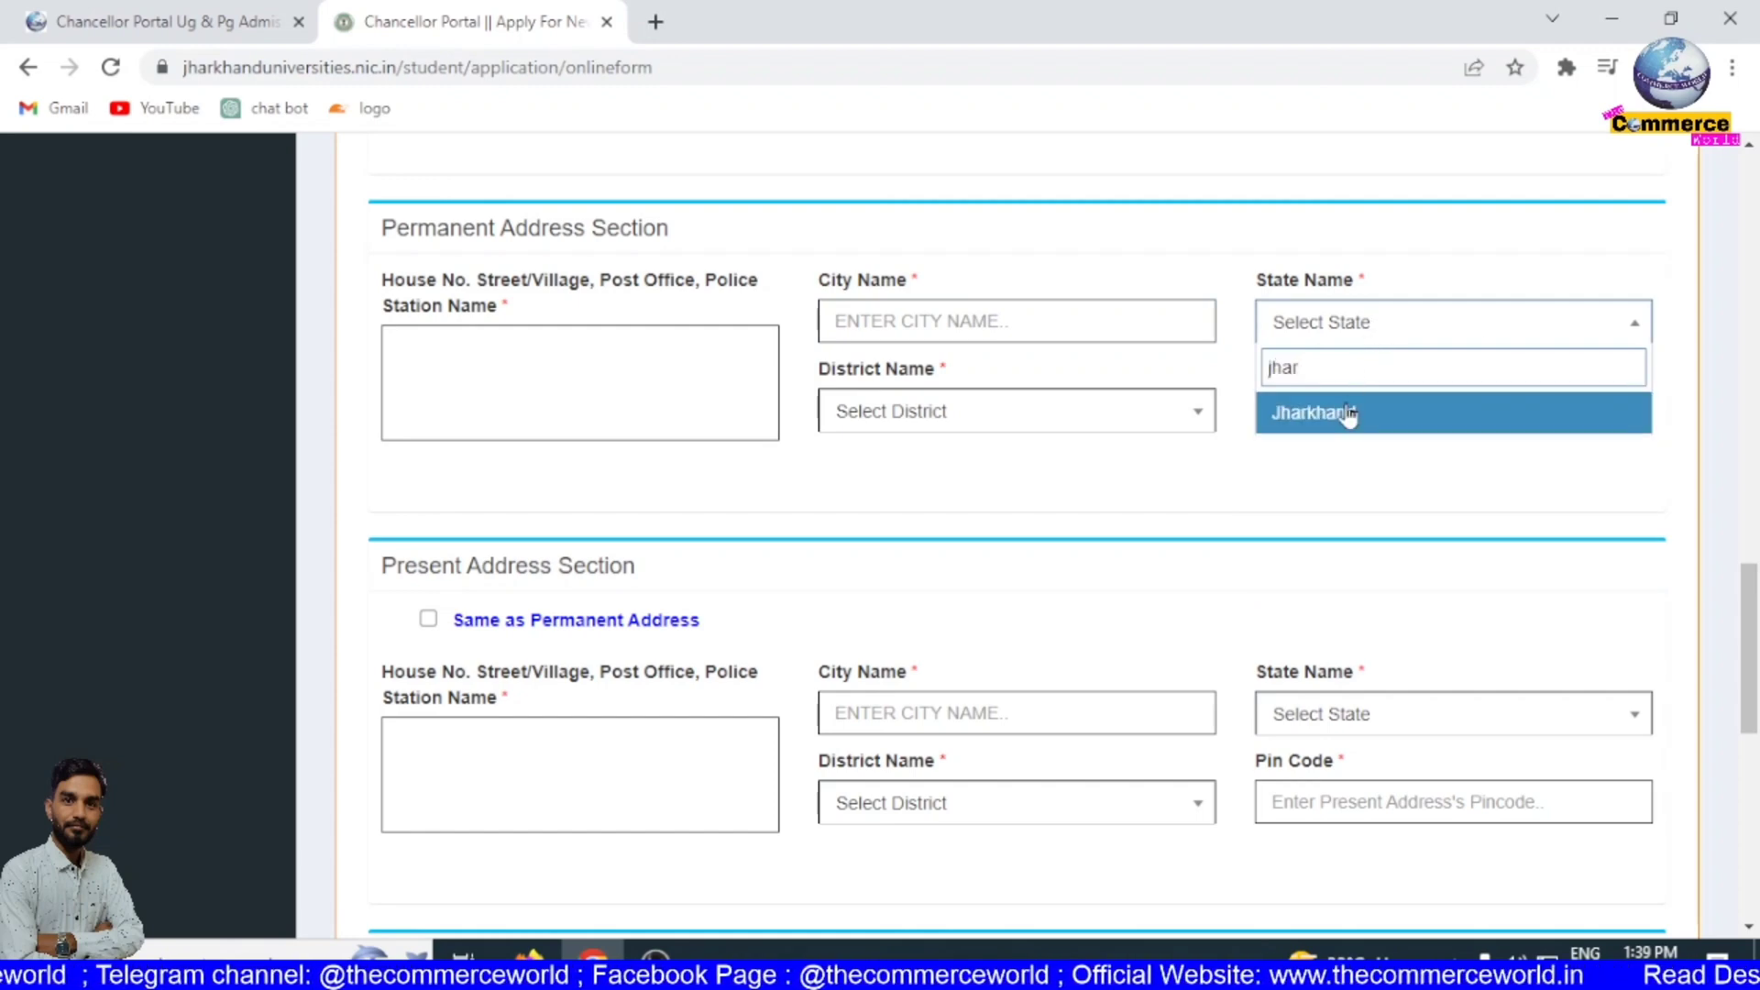
{"action": "left_click", "coordinate": [1344, 410]}
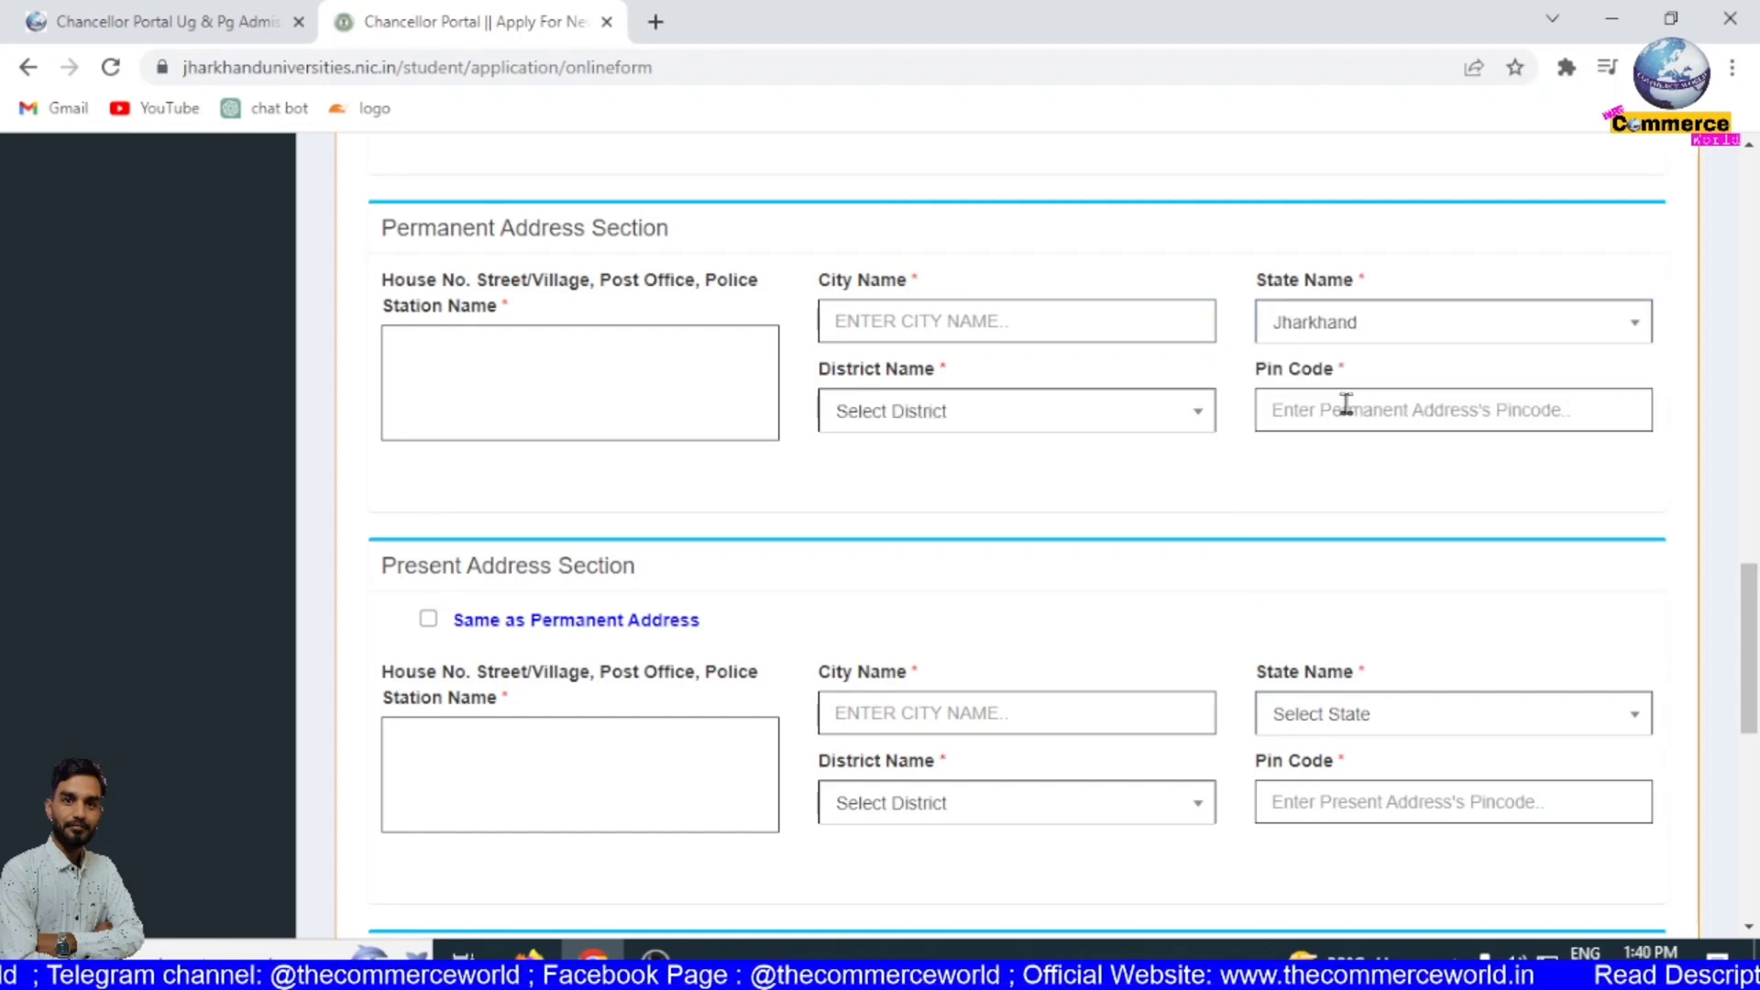
- Set the permanent address district to Ramgarh and enter the permanent address's postal pin code
{"action": "left_click", "coordinate": [926, 415]}
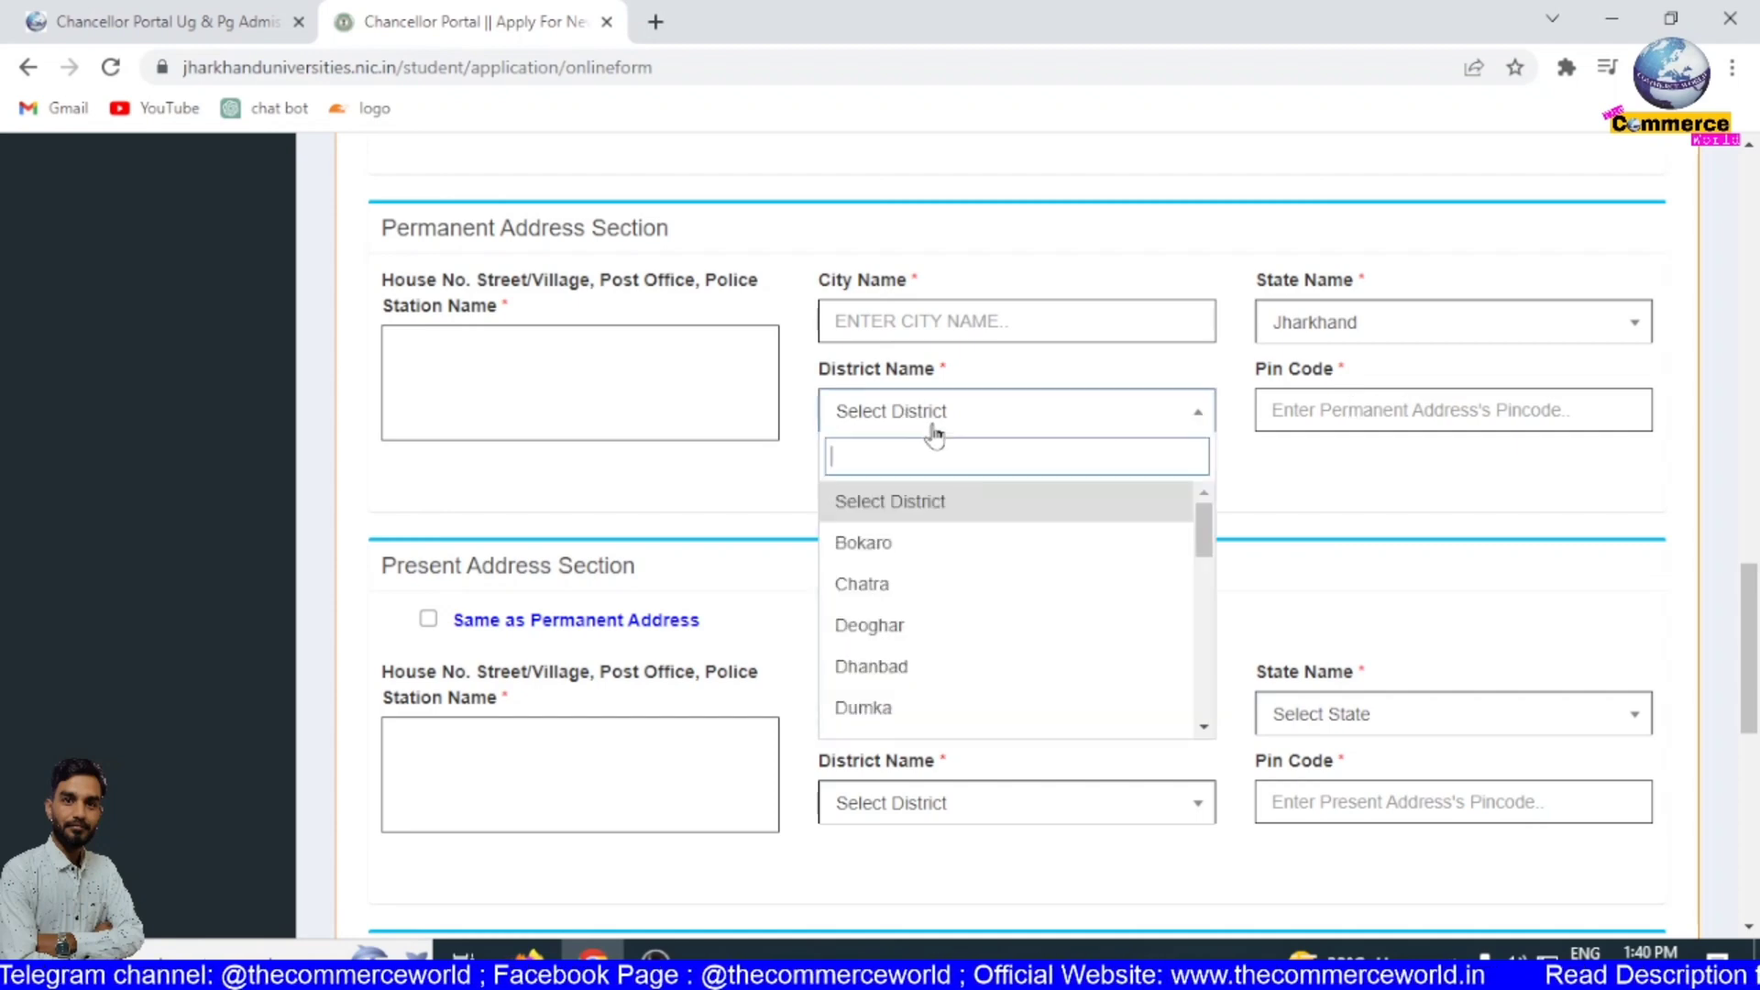
{"action": "type", "text": "ra"}
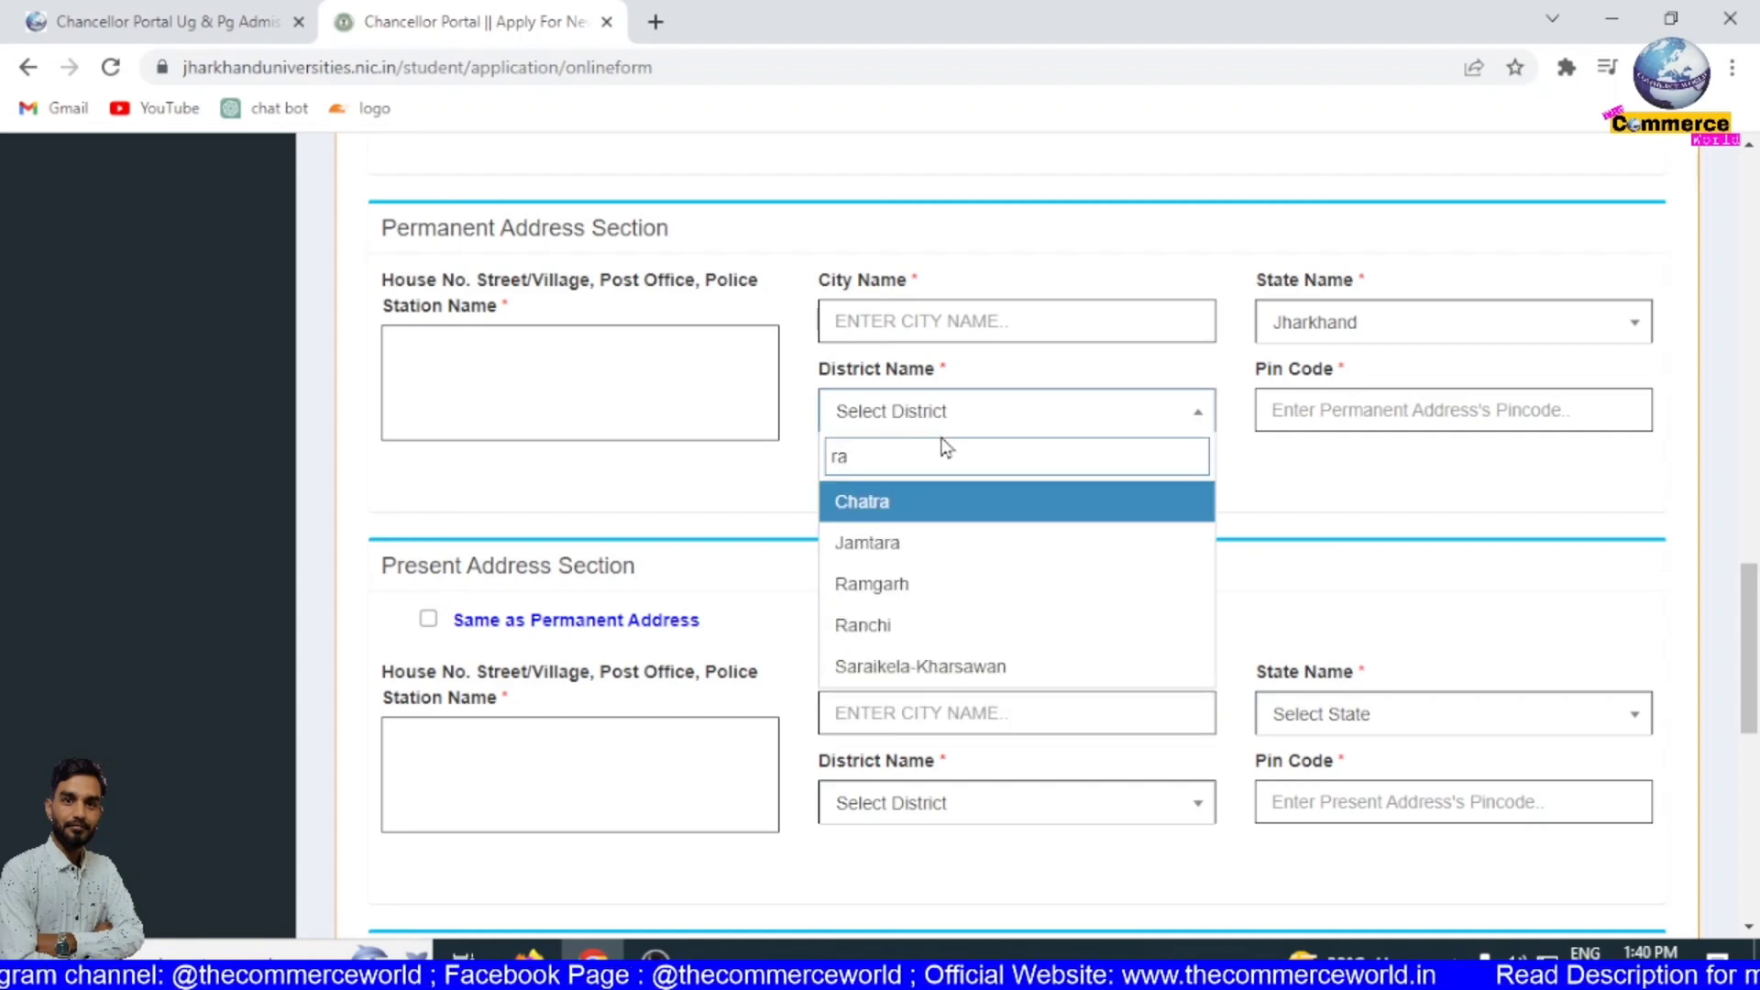
{"action": "type", "text": "mgar"}
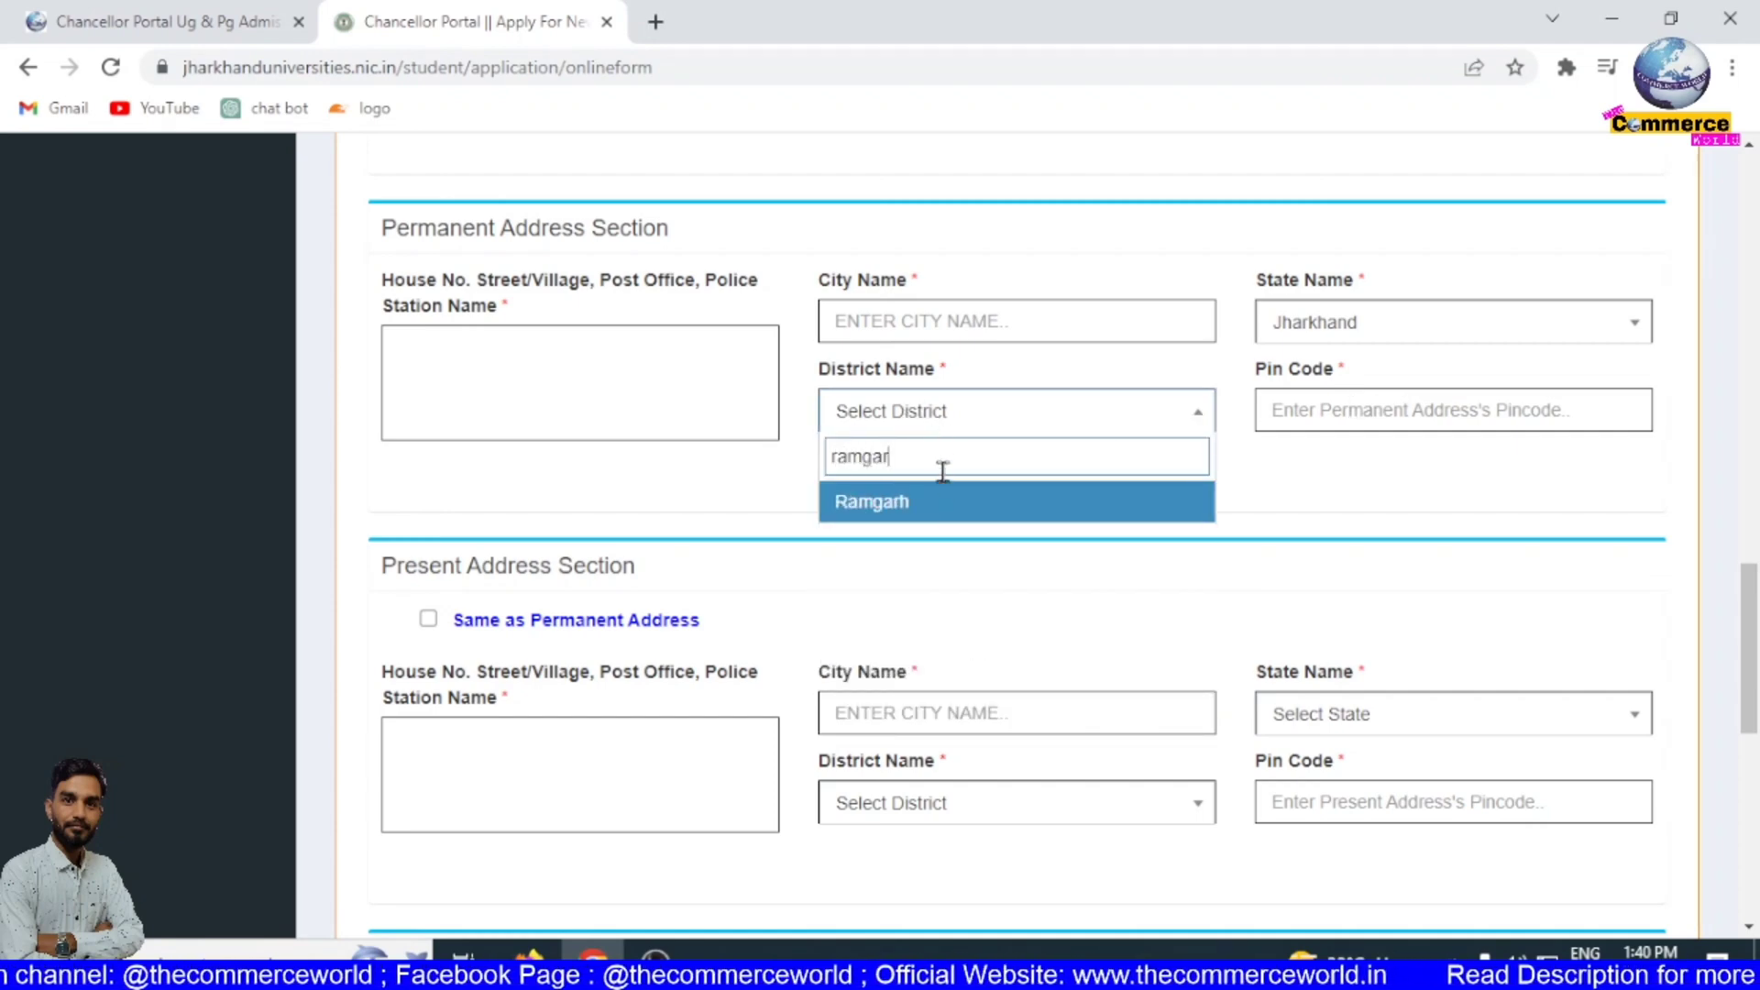
{"action": "left_click", "coordinate": [942, 505]}
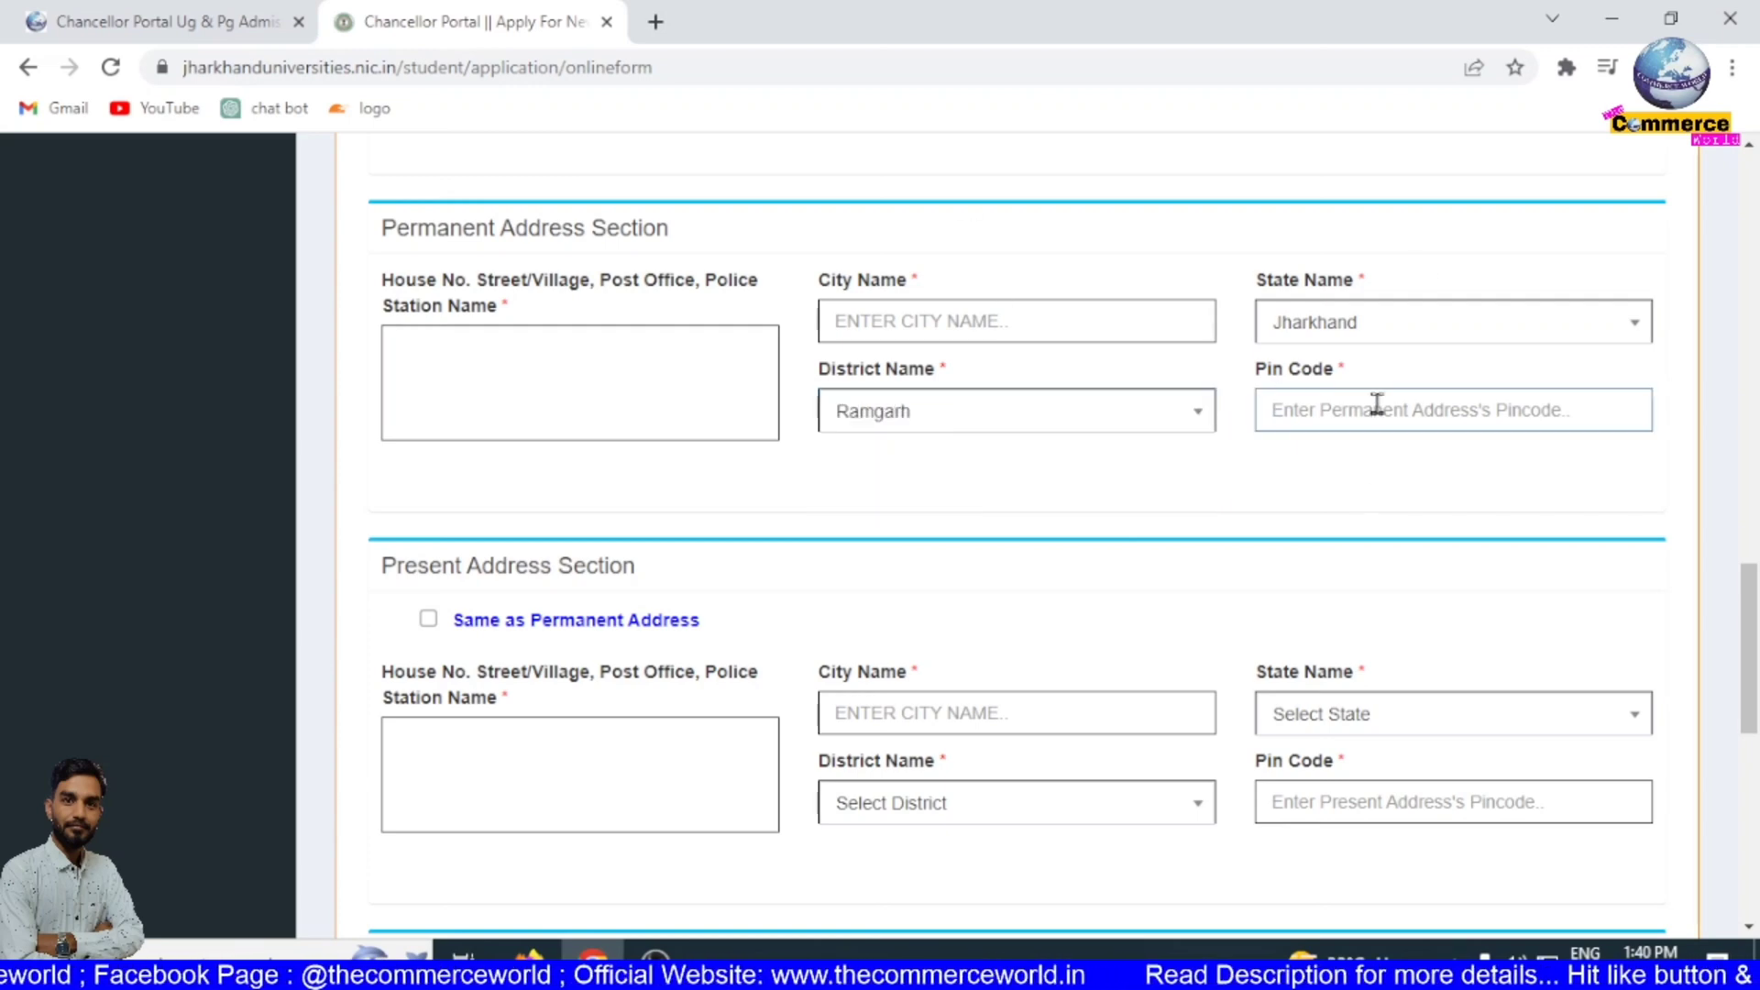
{"action": "type", "text": "829122"}
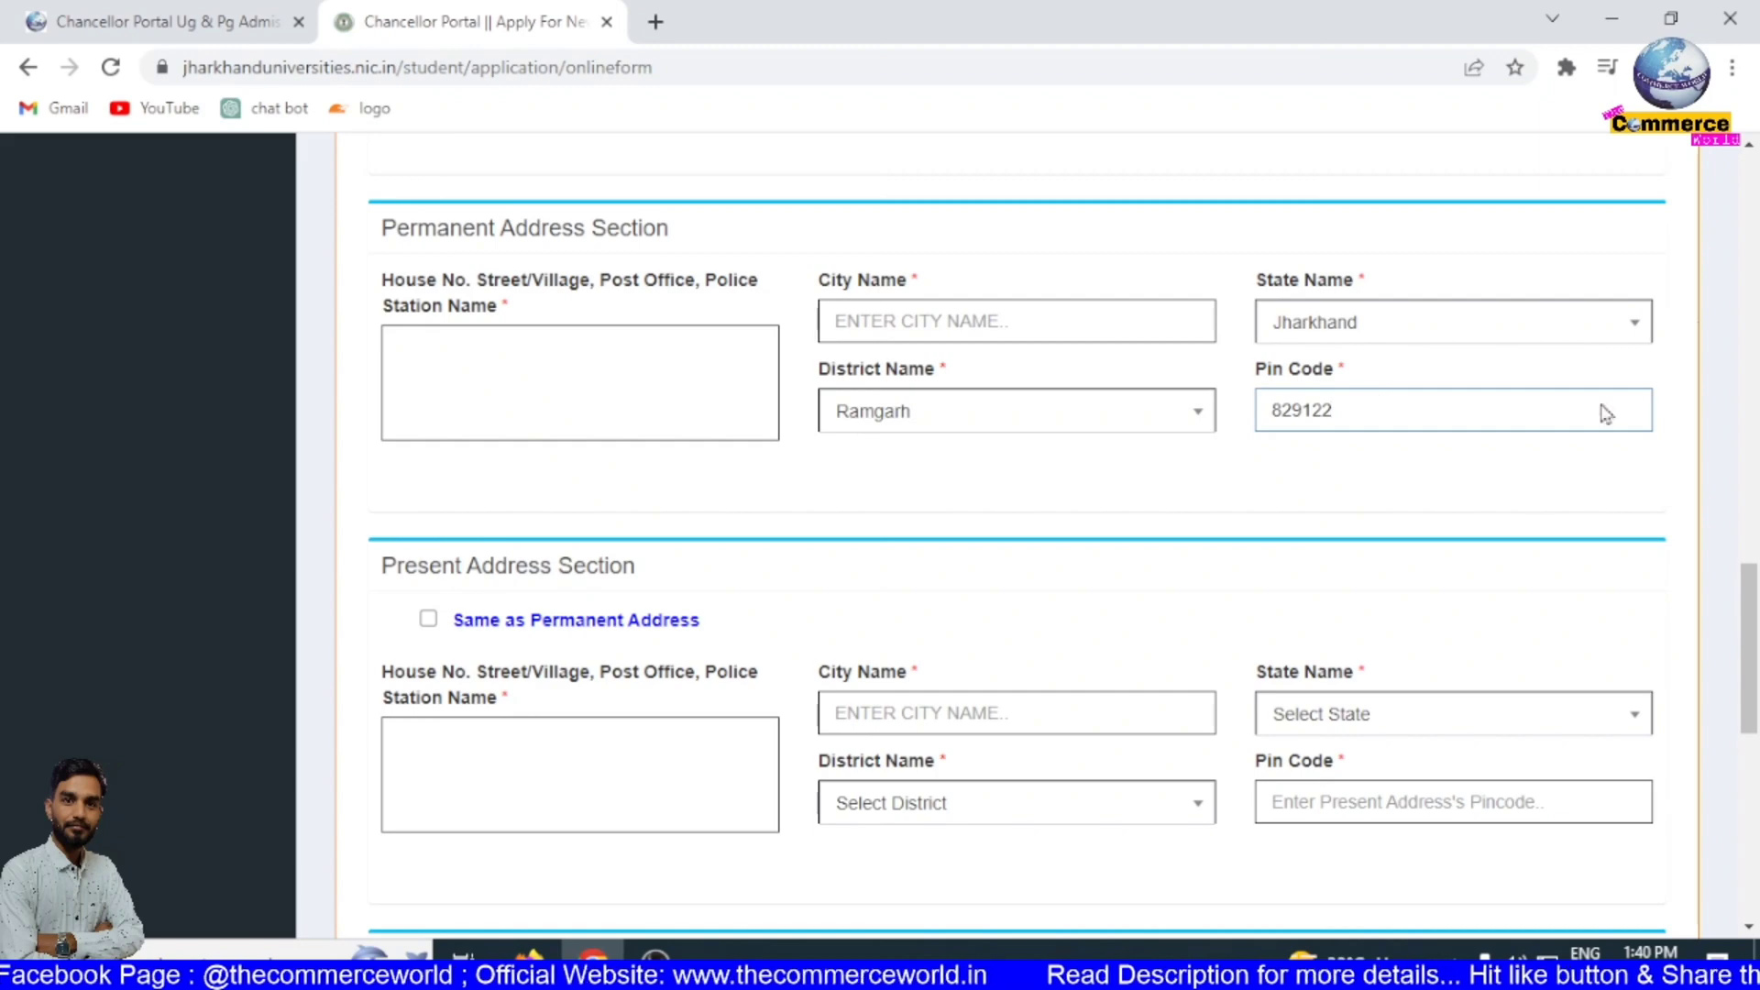
{"action": "left_click", "coordinate": [689, 475]}
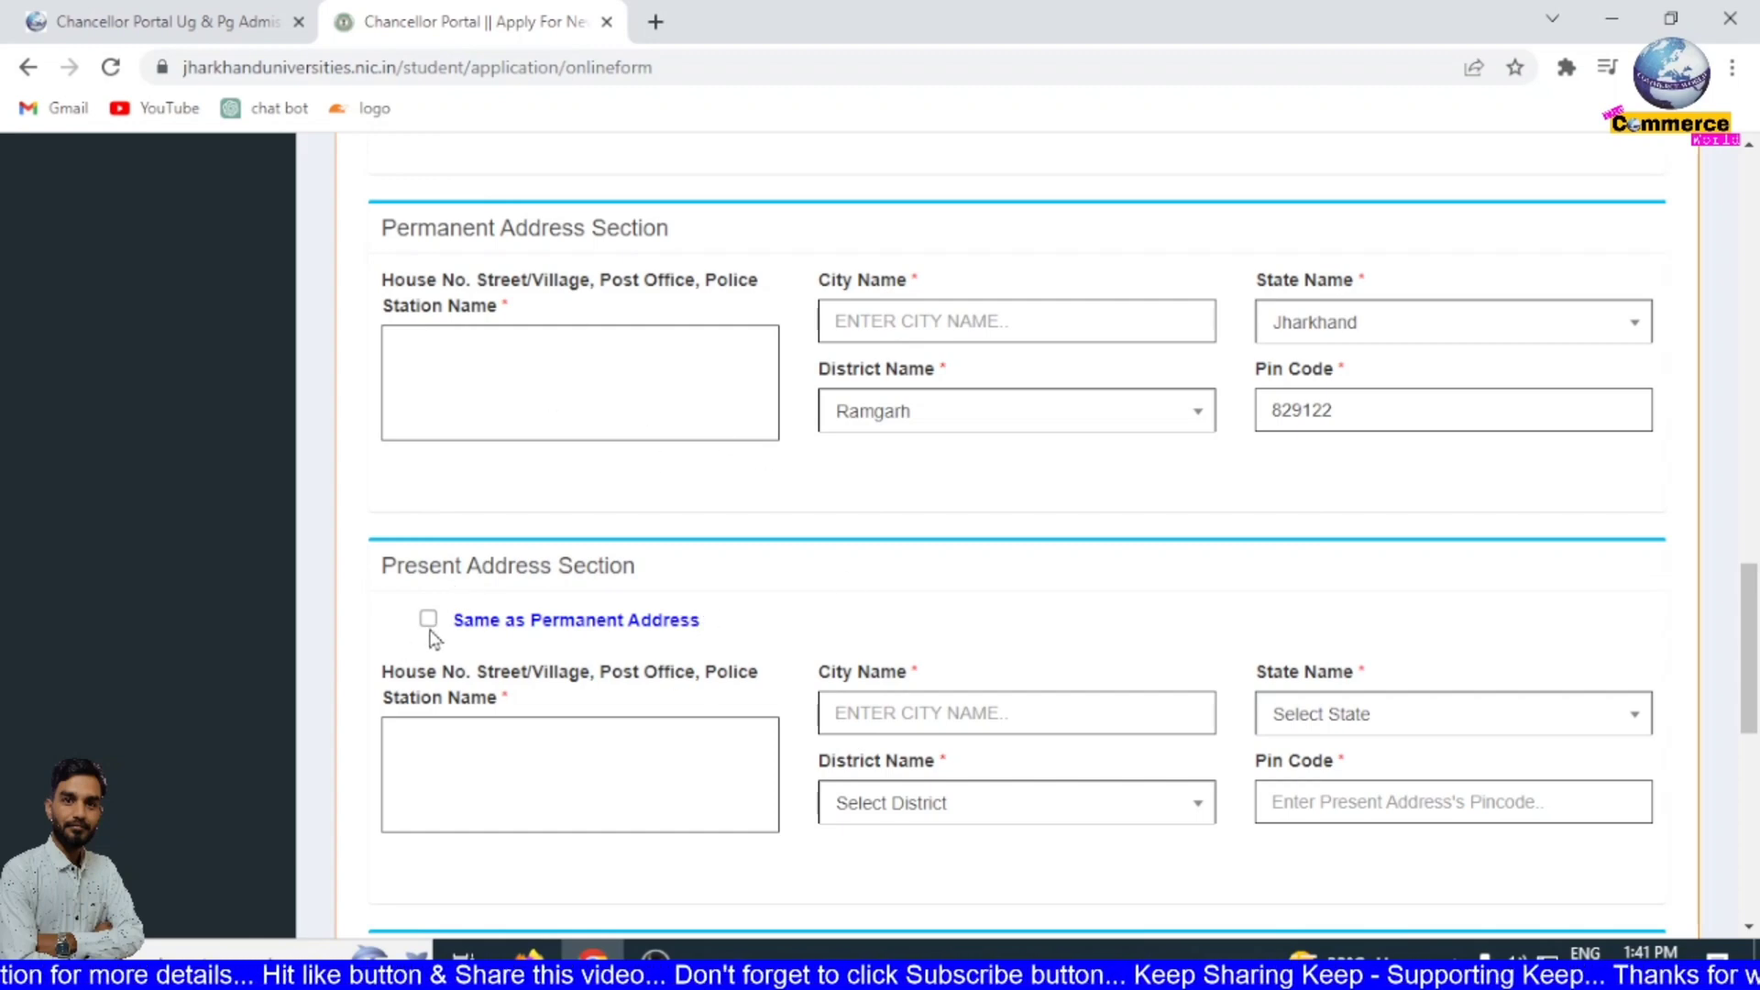
- Set the state to Jharkhand in the Present Address Section
{"action": "left_click", "coordinate": [604, 753]}
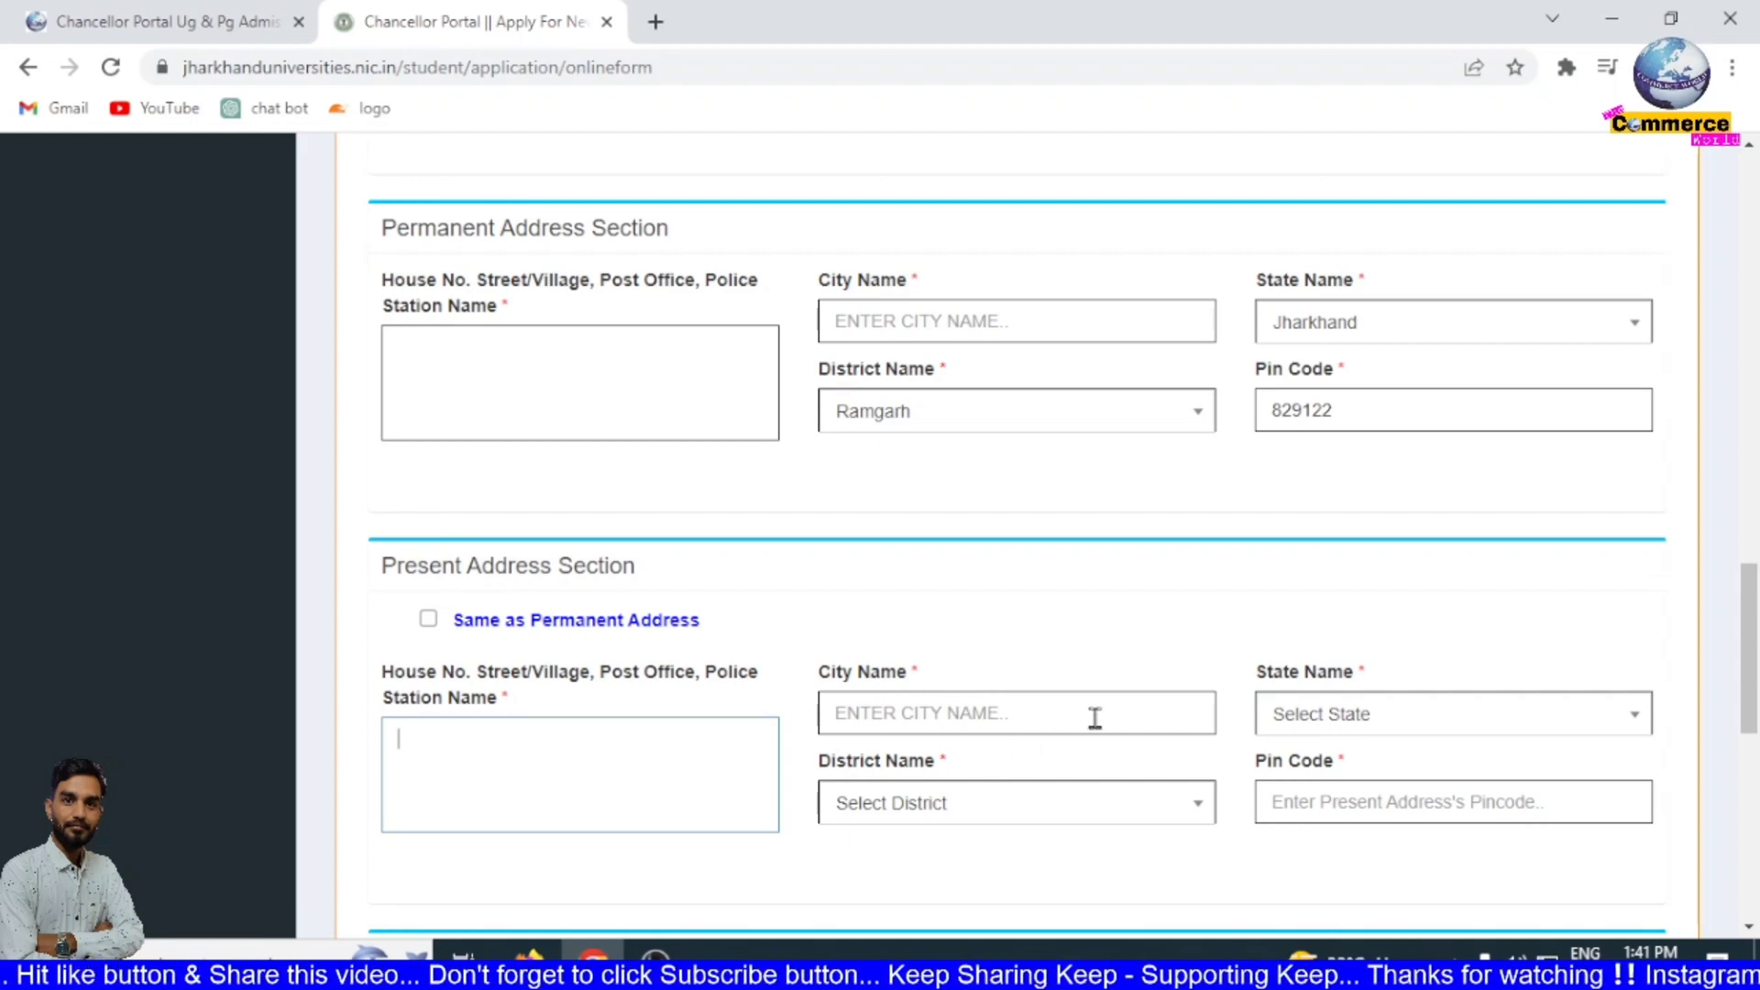
{"action": "left_click", "coordinate": [1456, 729]}
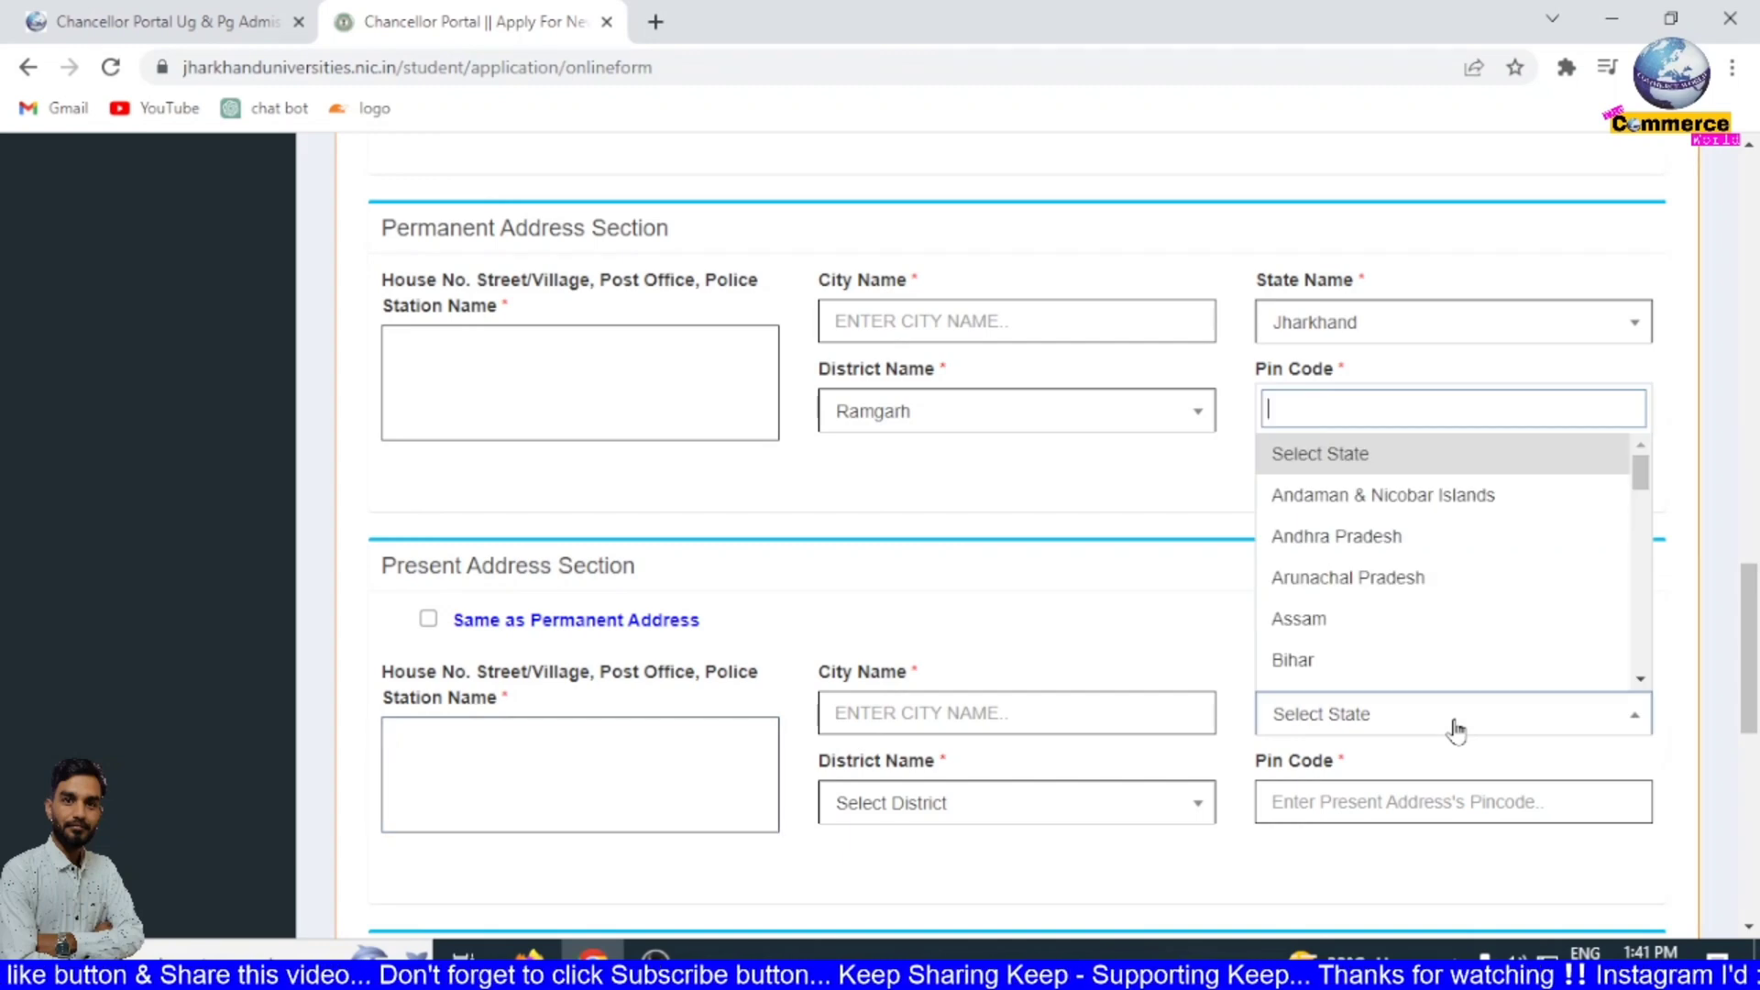
{"action": "type", "text": "jhar"}
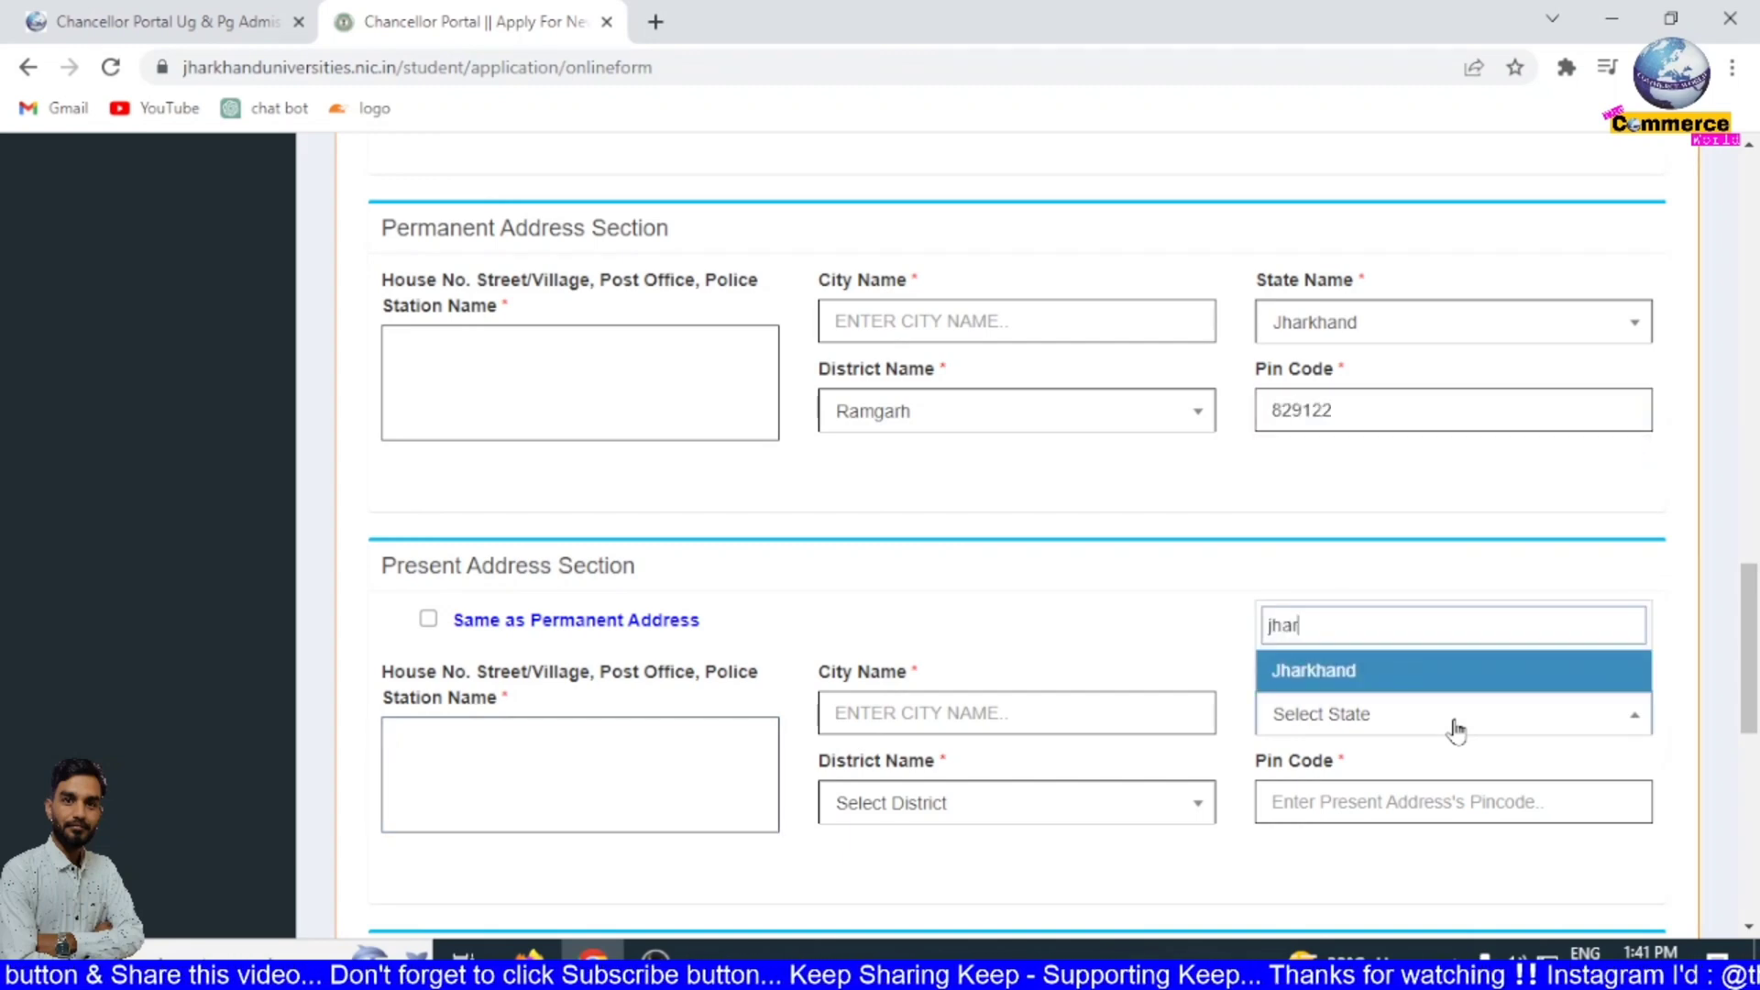
{"action": "left_click", "coordinate": [1458, 686]}
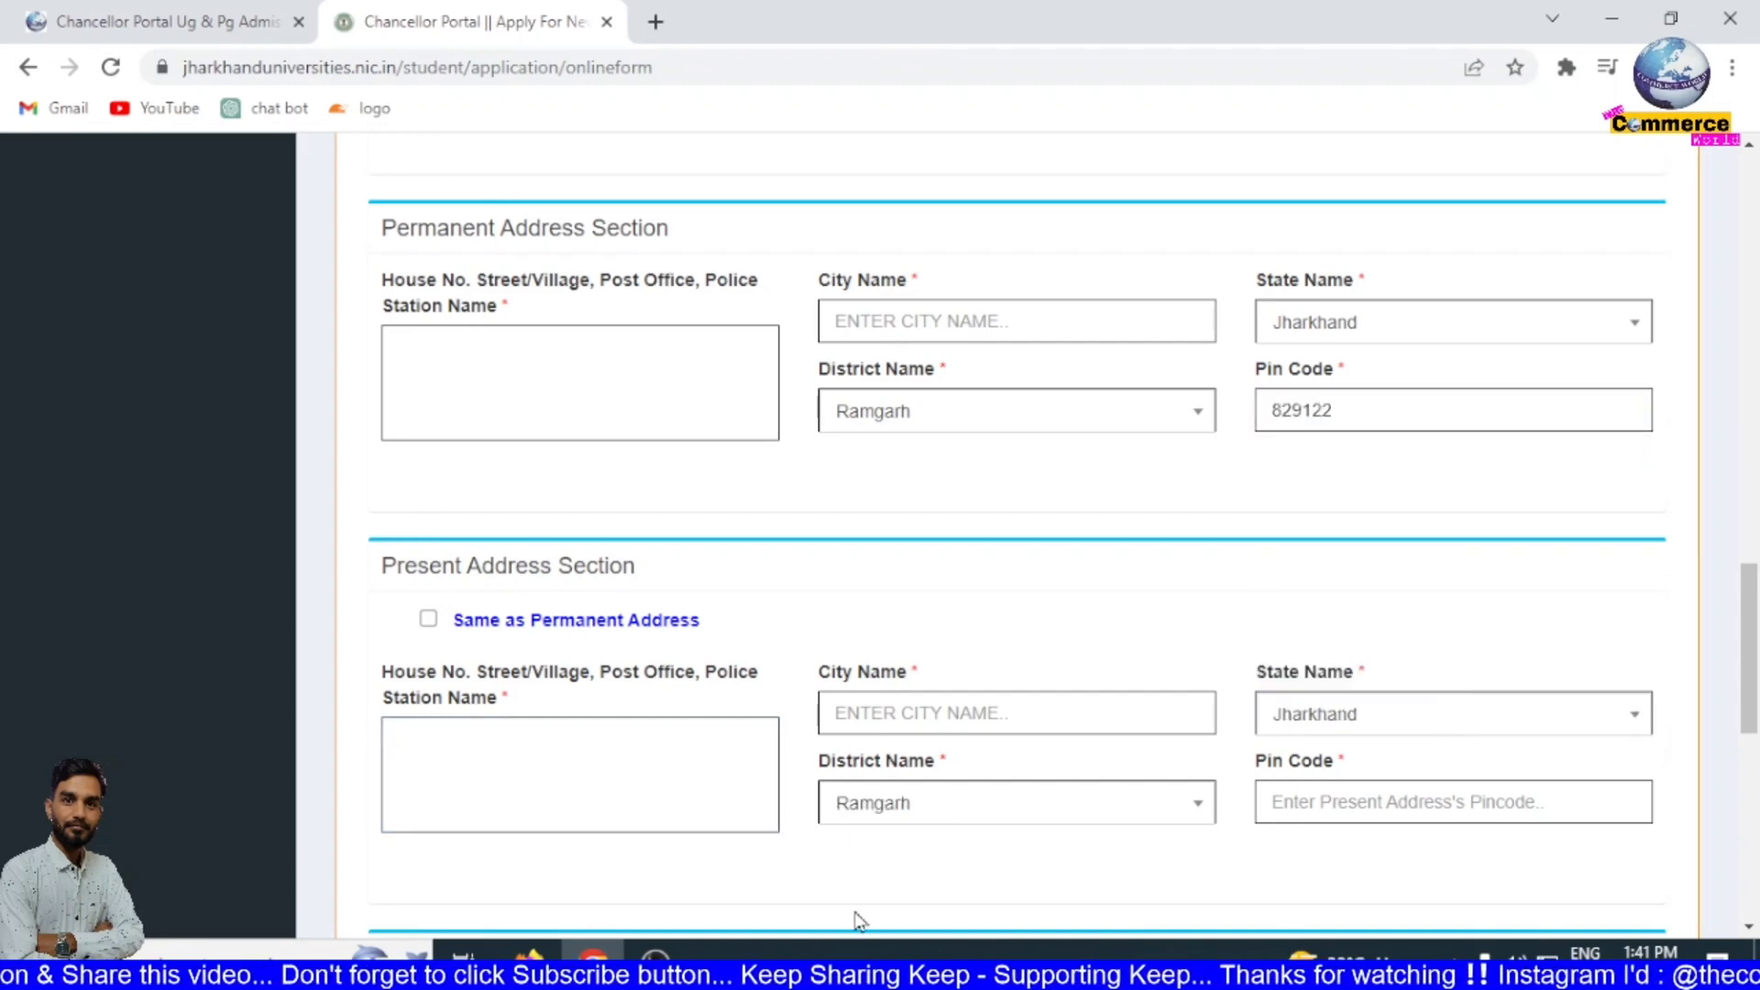
- Set the present address district to Ramgarh and enter the present address's postal pin code
{"action": "left_click", "coordinate": [990, 823]}
{"action": "type", "text": "r"}
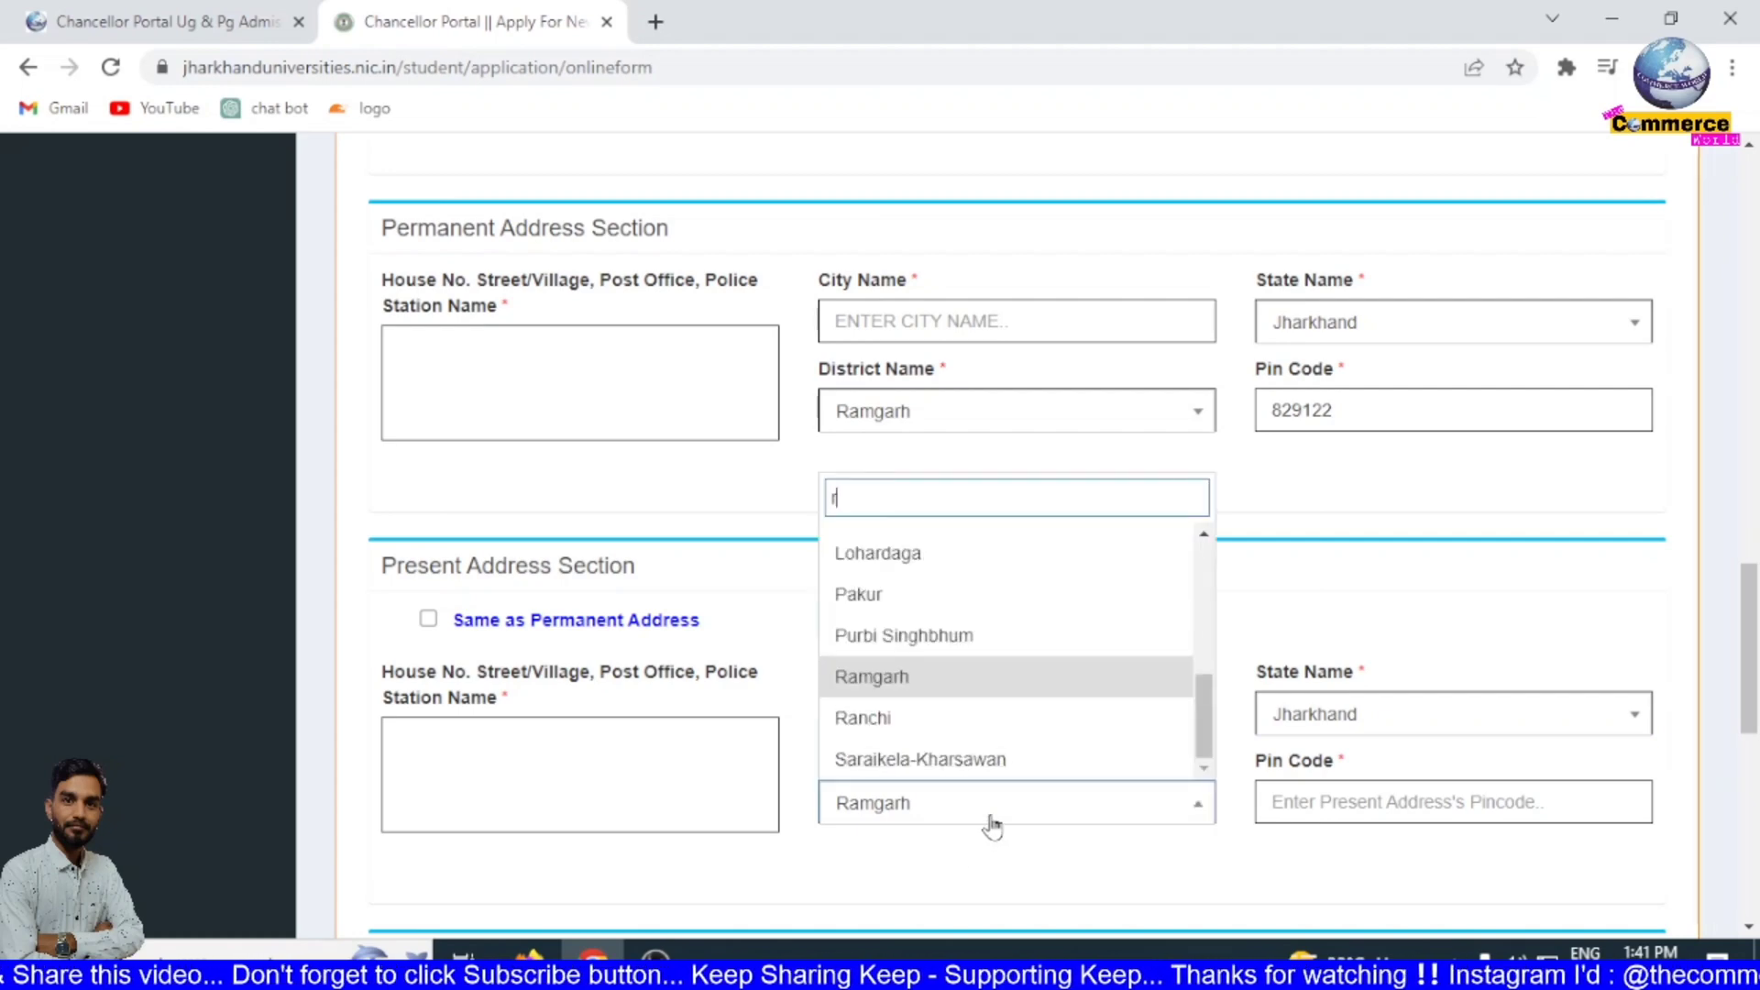
{"action": "type", "text": "amg"}
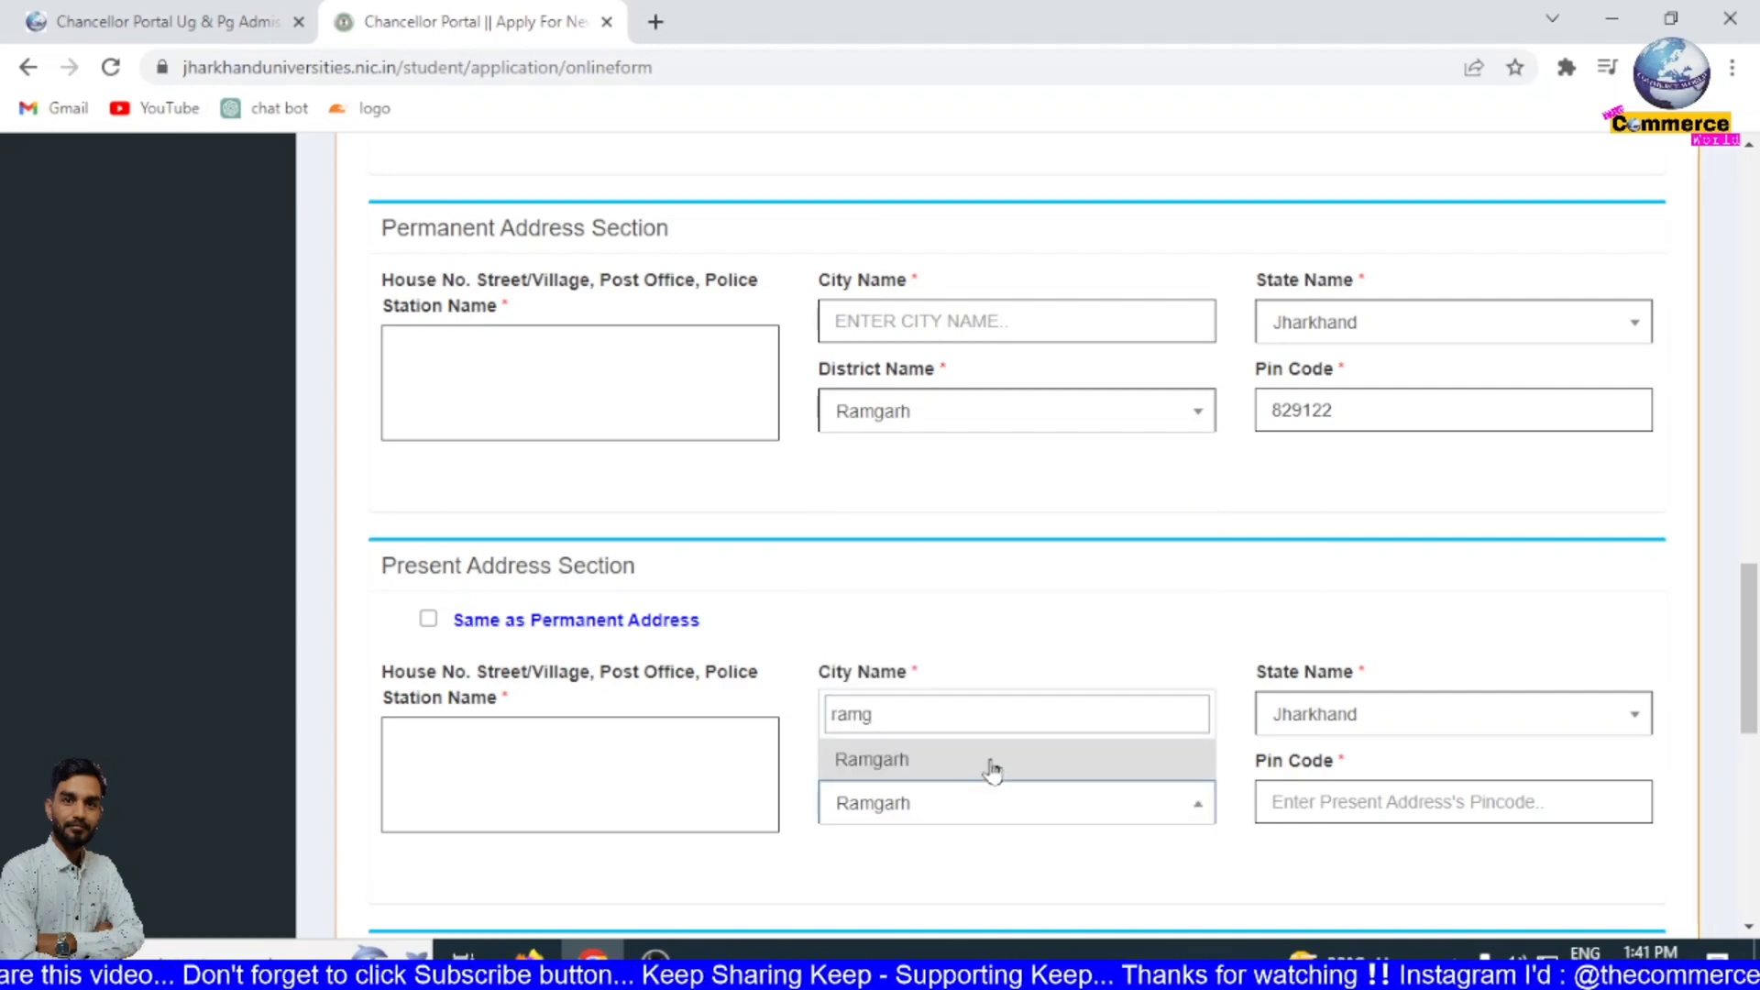
{"action": "left_click", "coordinate": [992, 770]}
{"action": "left_click", "coordinate": [1477, 802]}
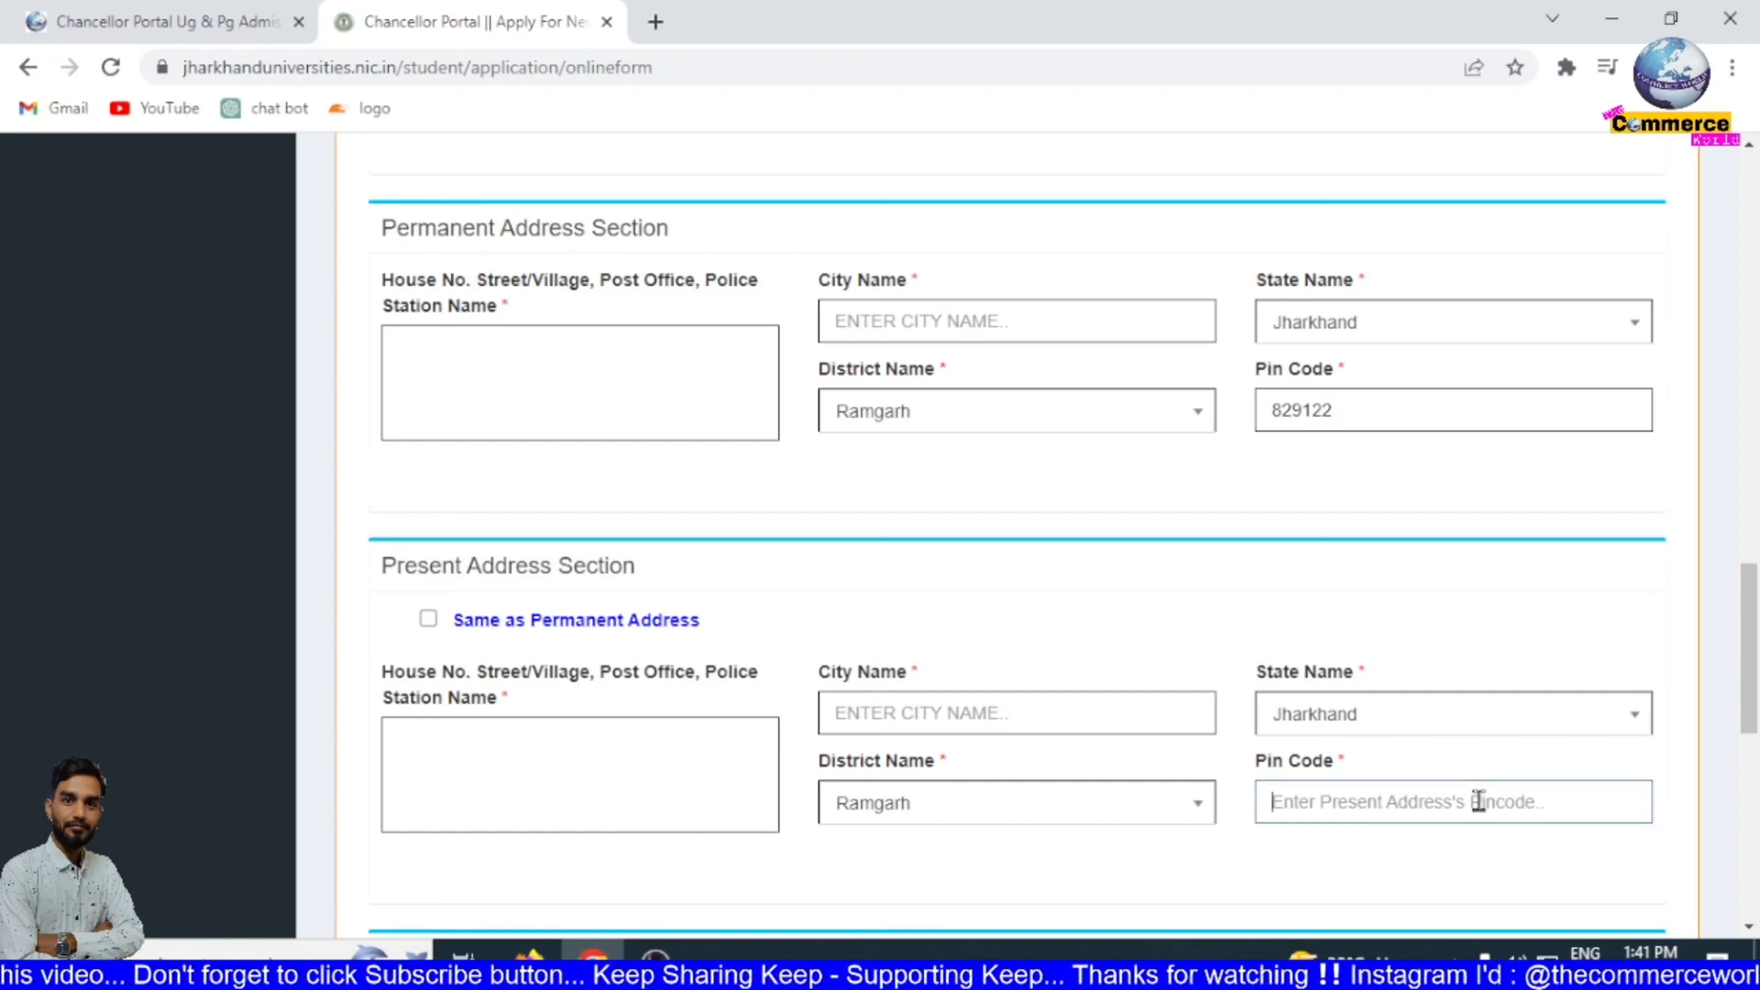
{"action": "type", "text": "8"}
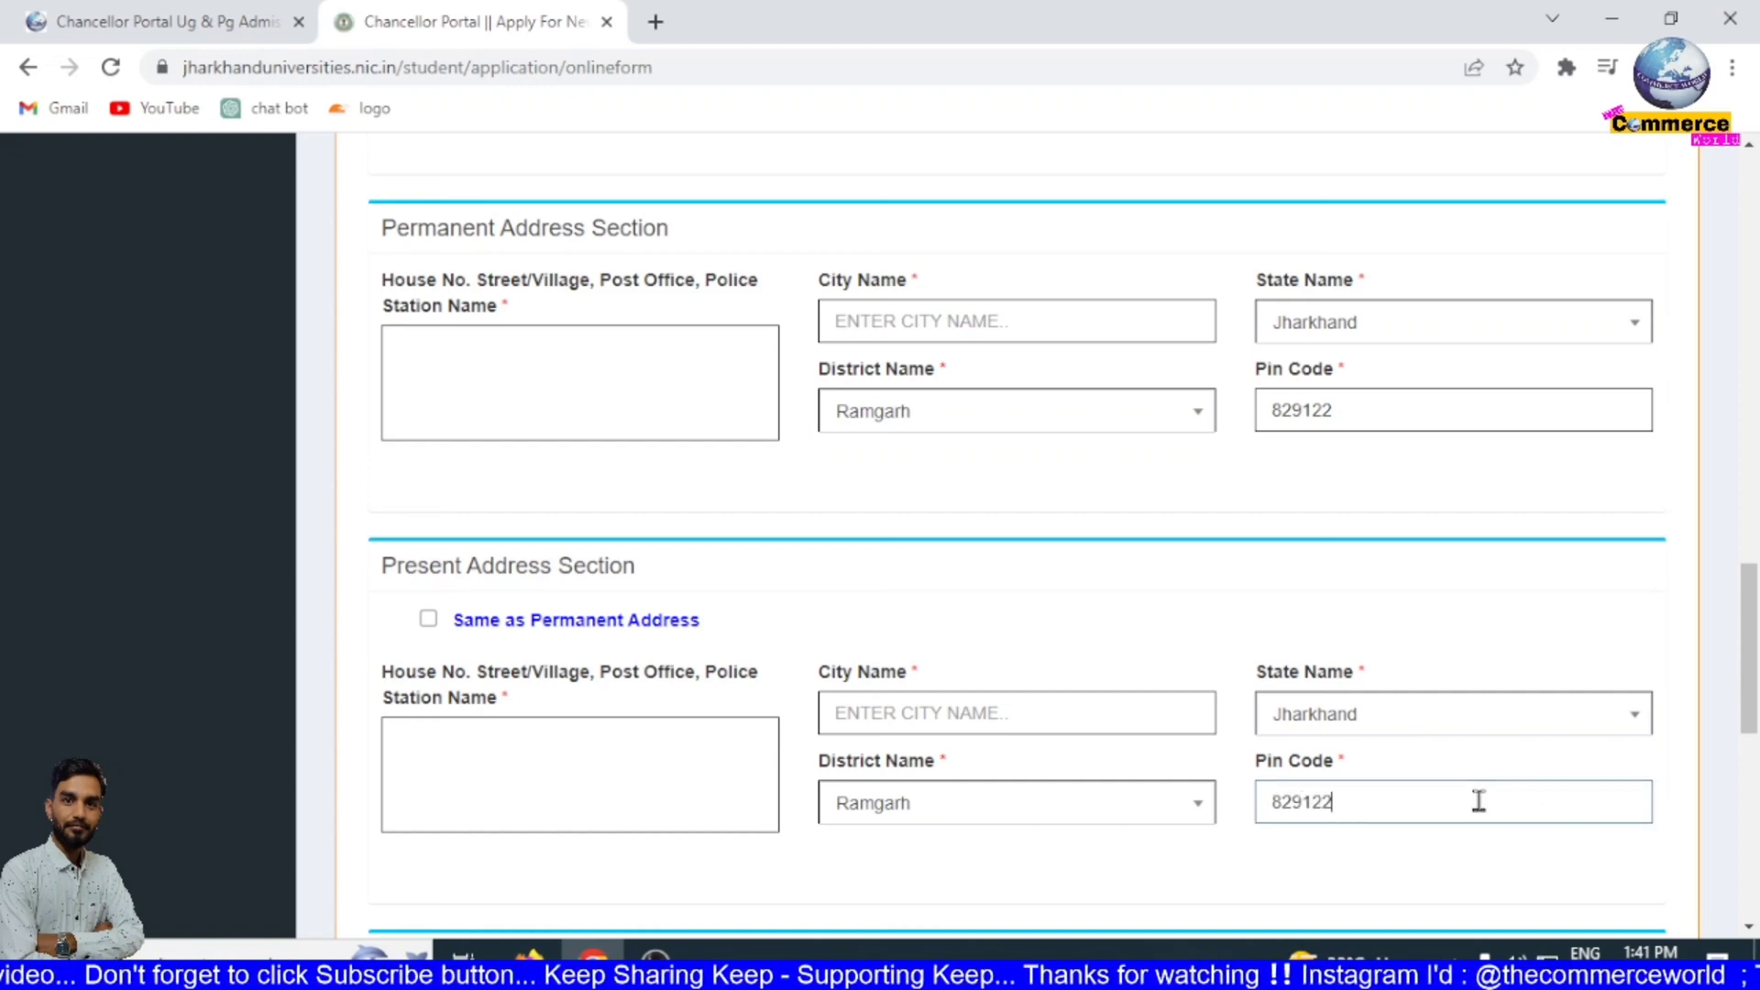
{"action": "type", "text": "29122"}
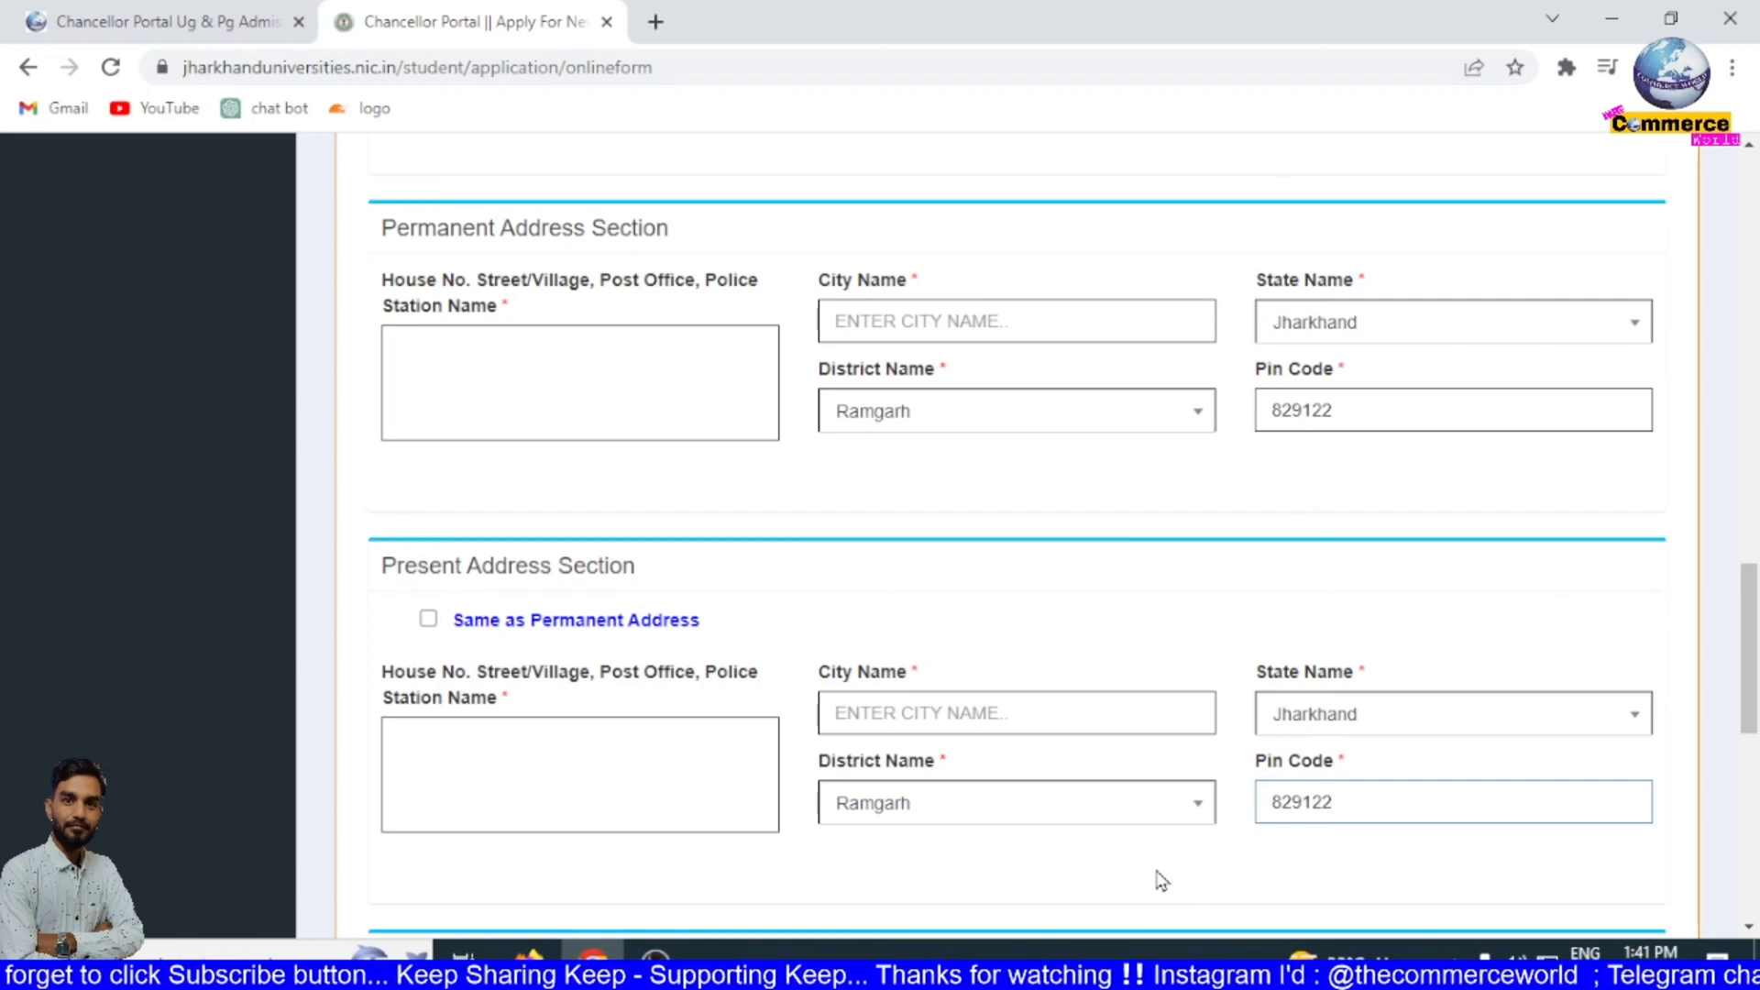
- Save the completed personal information to proceed to the academic information part of the application
{"action": "scroll", "coordinate": [1008, 458], "scroll_direction": "down", "scroll_amount": 7}
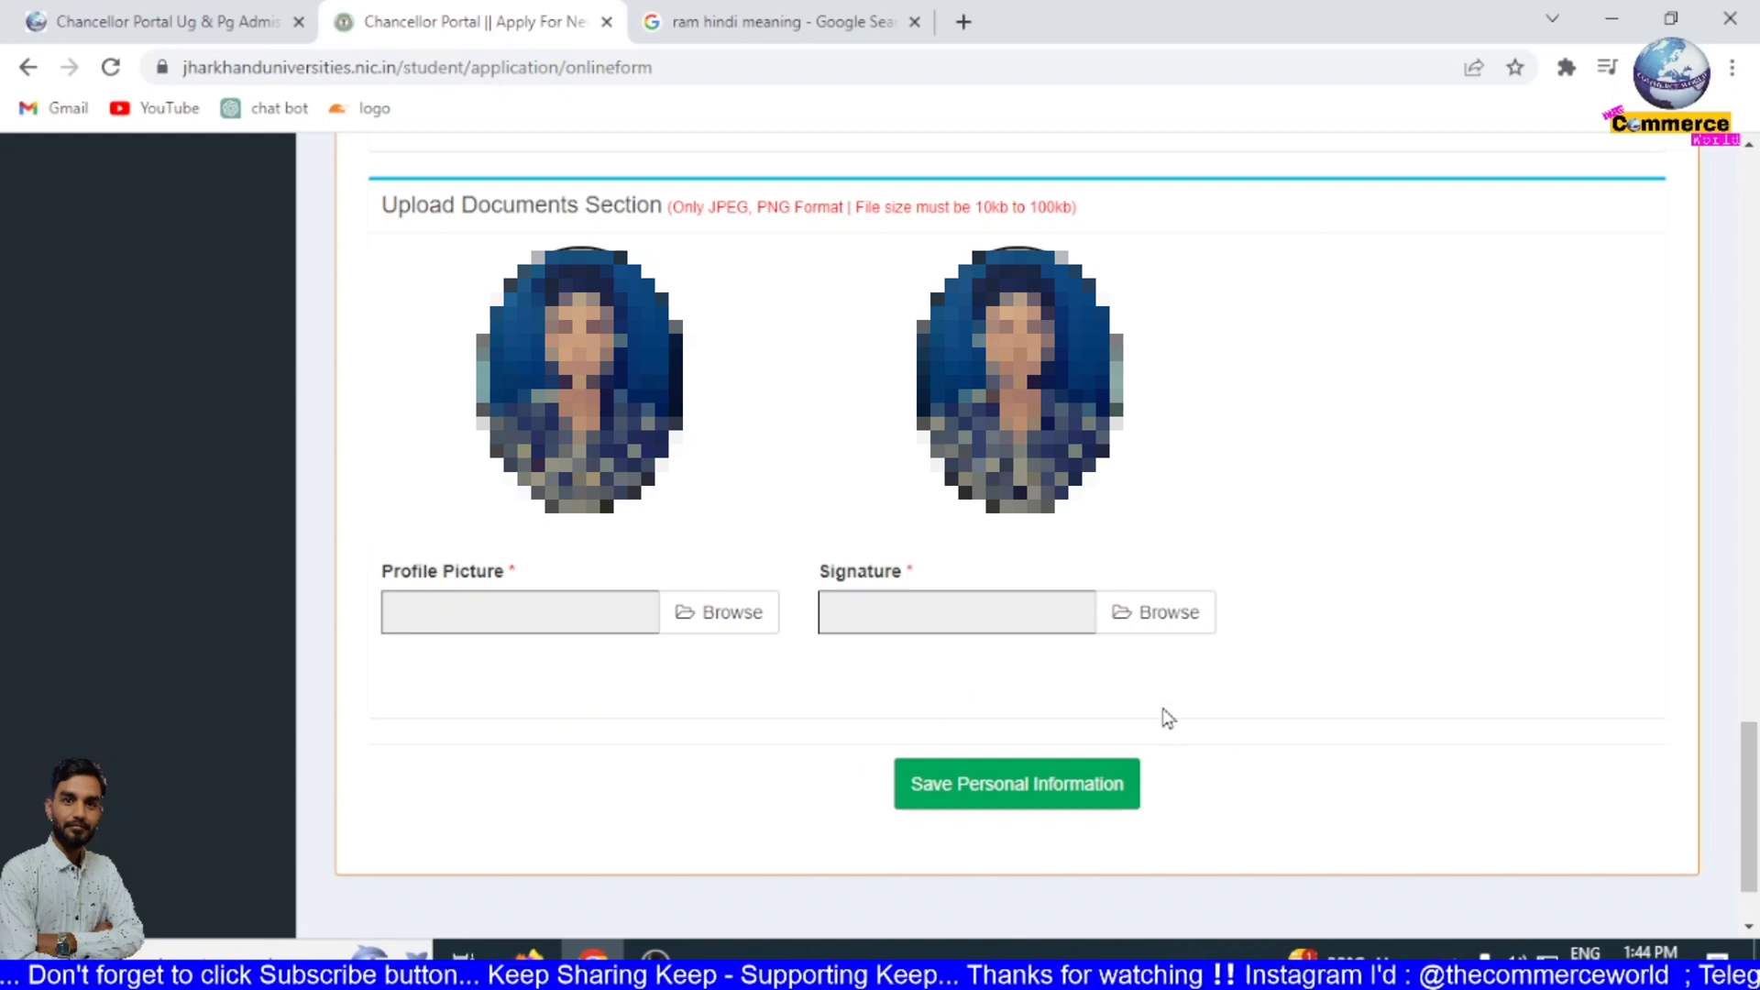
{"action": "left_click", "coordinate": [1097, 803]}
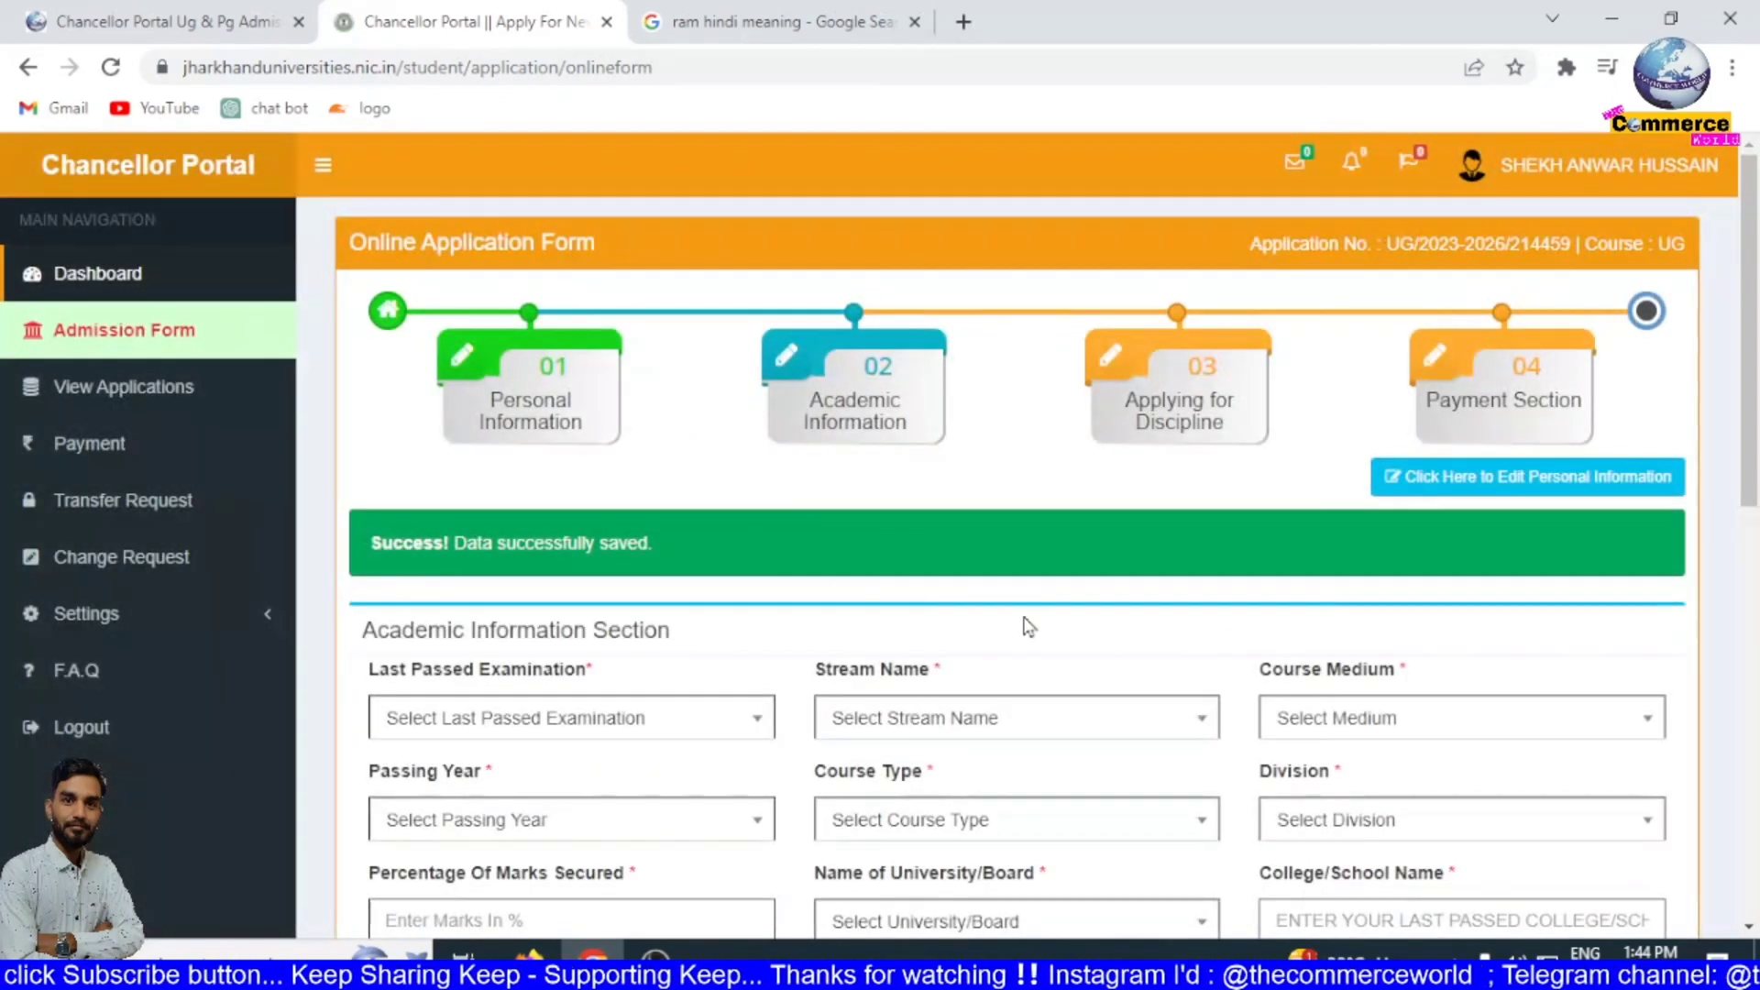
{"action": "scroll", "coordinate": [1042, 590], "scroll_direction": "down", "scroll_amount": 2}
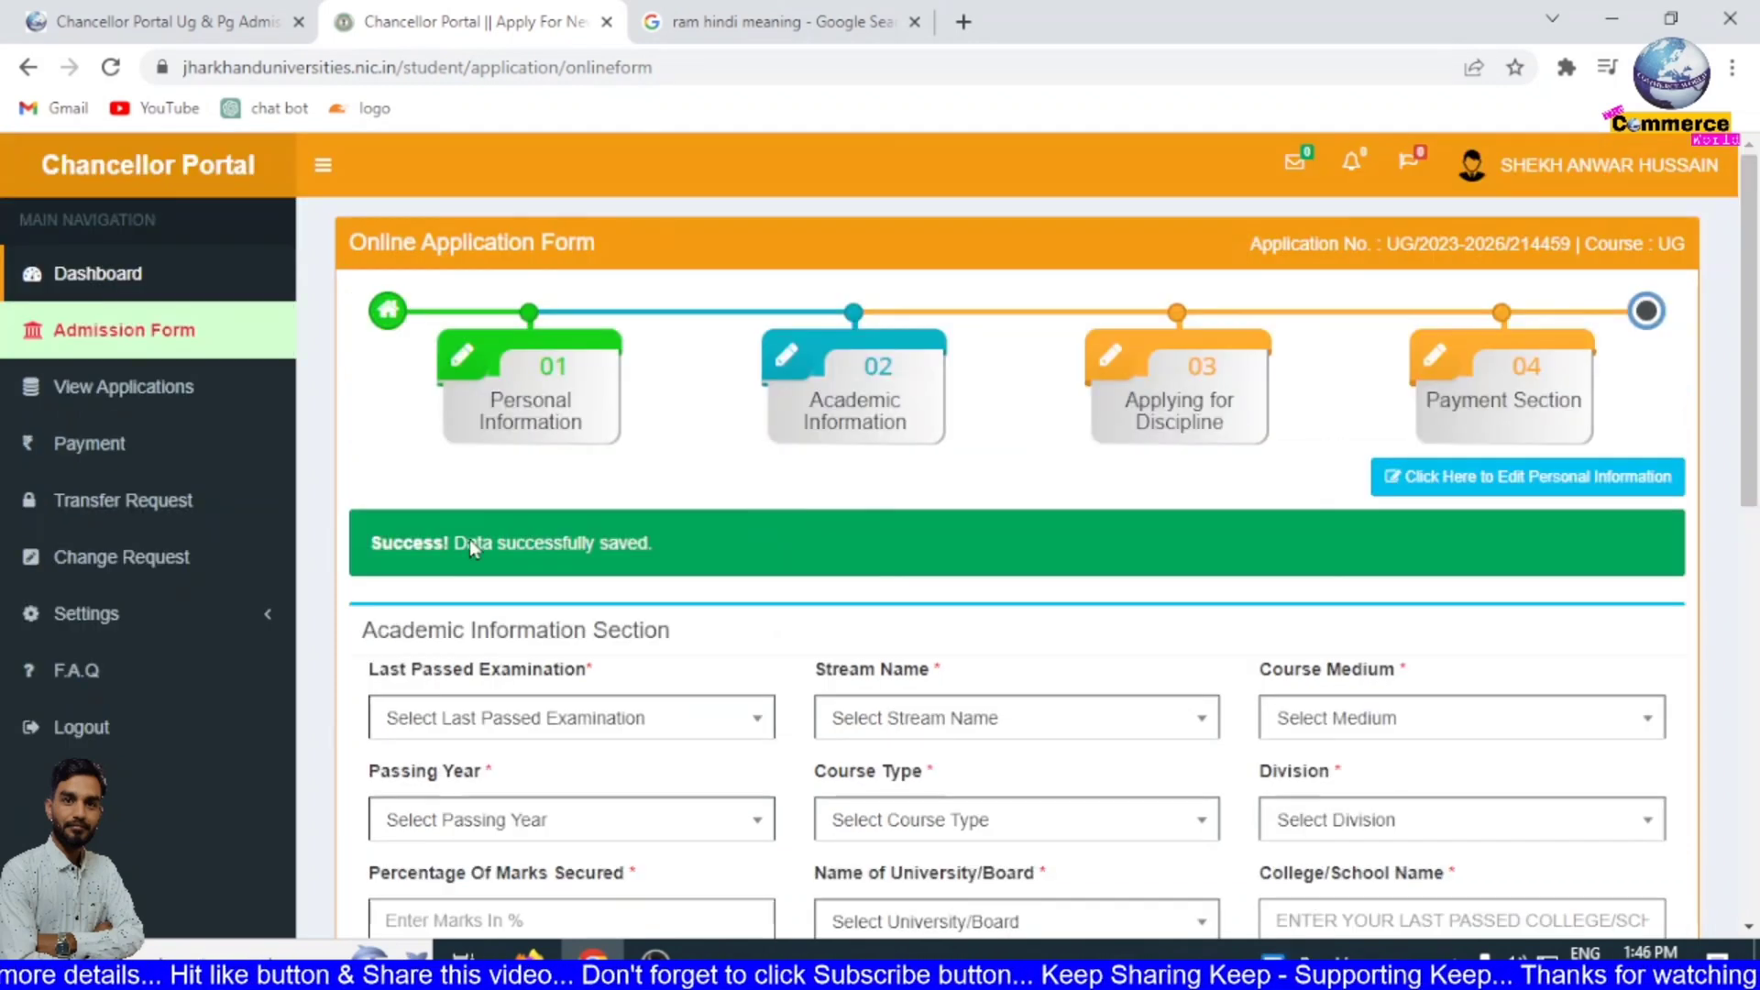
- Set the last passed examination to XII/Intermediate/10+2 System/Equivalent in the Academic Information Section
{"action": "scroll", "coordinate": [691, 609], "scroll_direction": "down", "scroll_amount": 2}
{"action": "scroll", "coordinate": [718, 514], "scroll_direction": "down", "scroll_amount": 2}
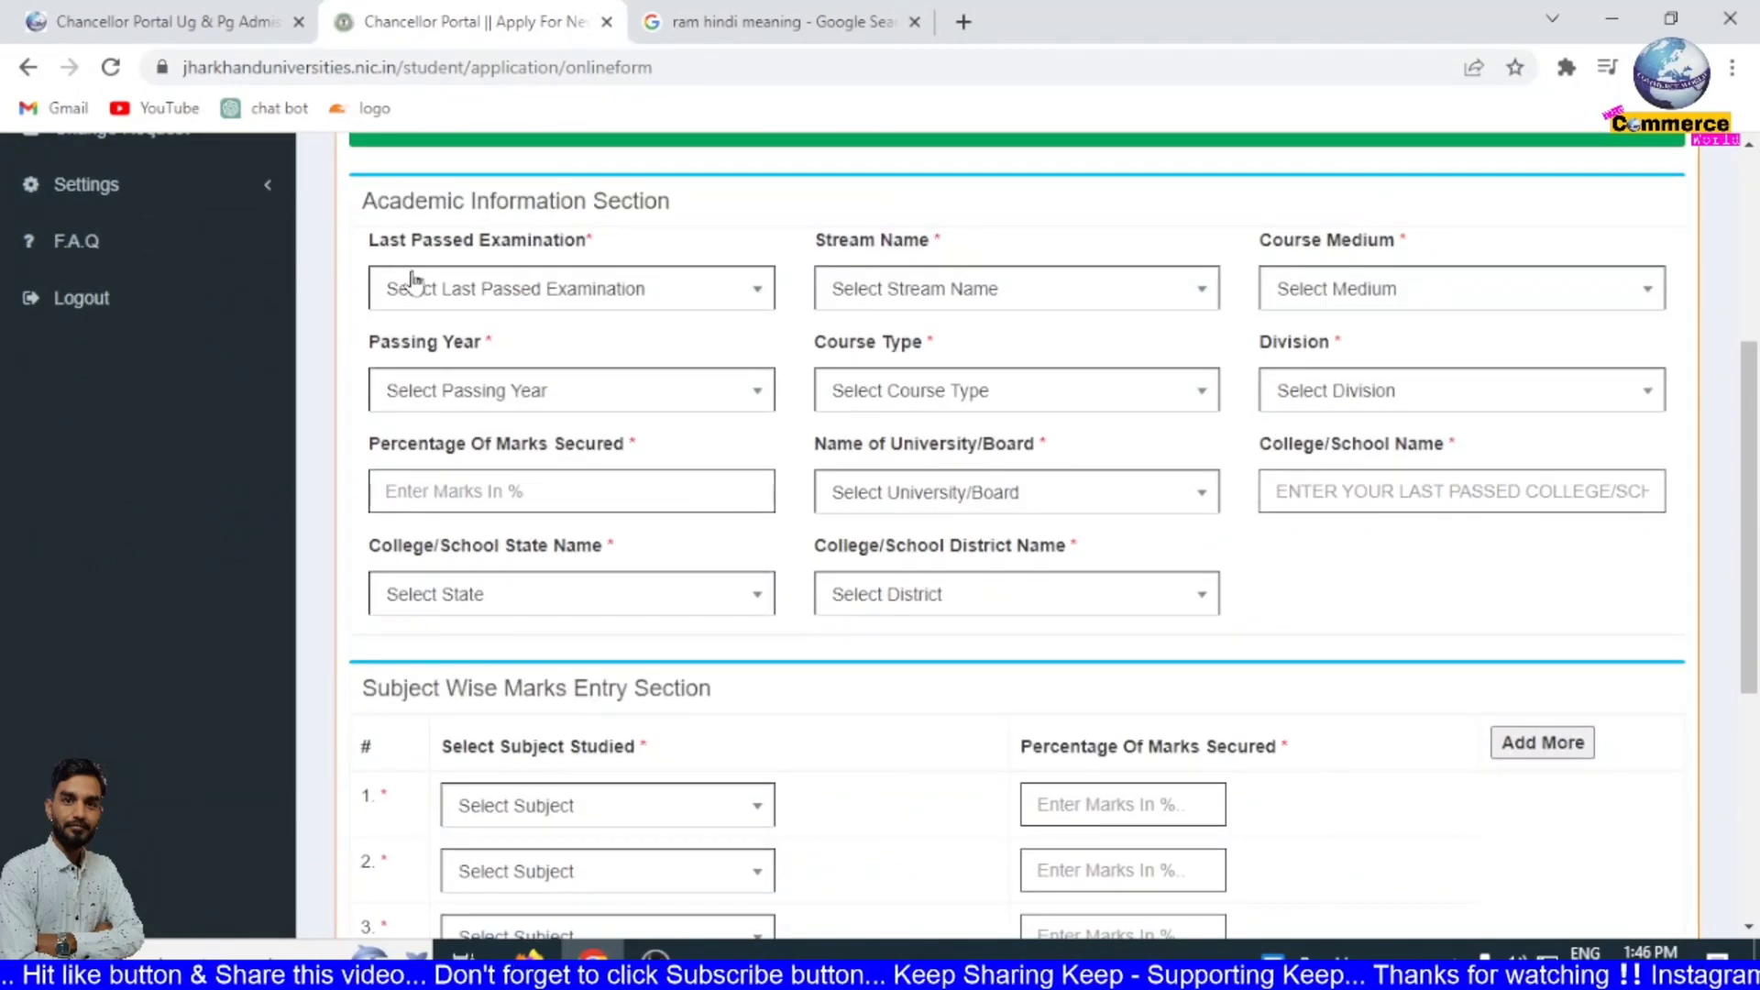
{"action": "left_click", "coordinate": [598, 307]}
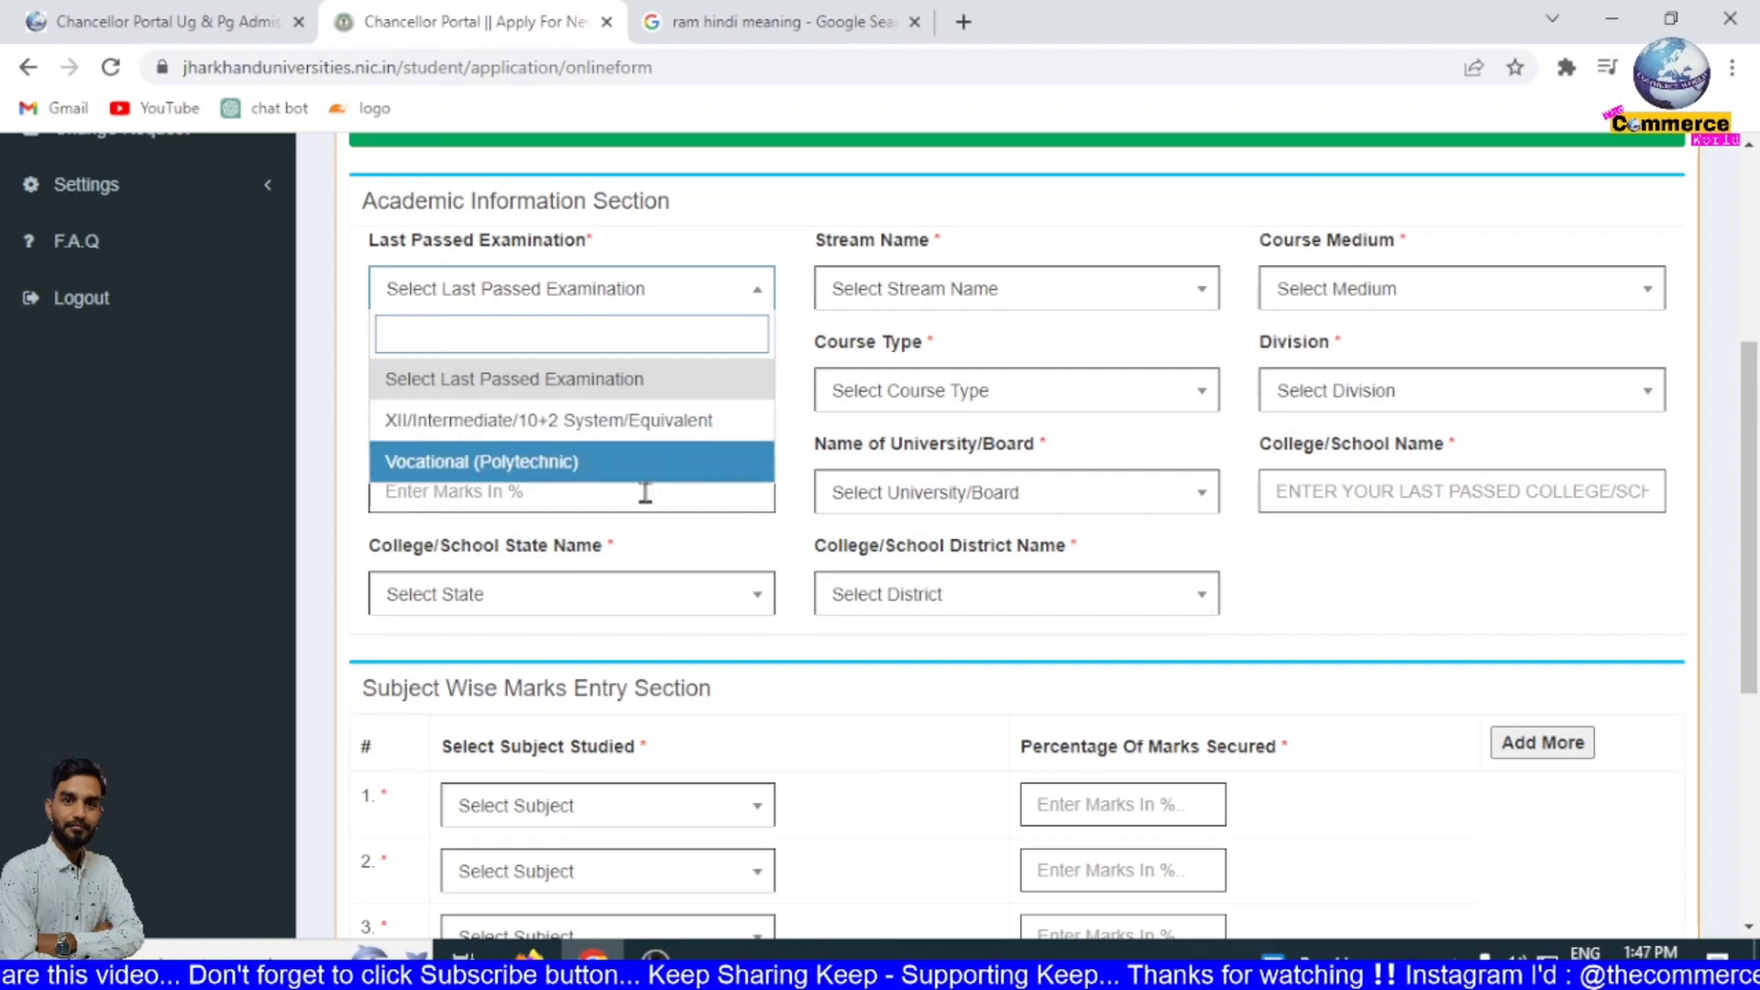
{"action": "left_click", "coordinate": [647, 429]}
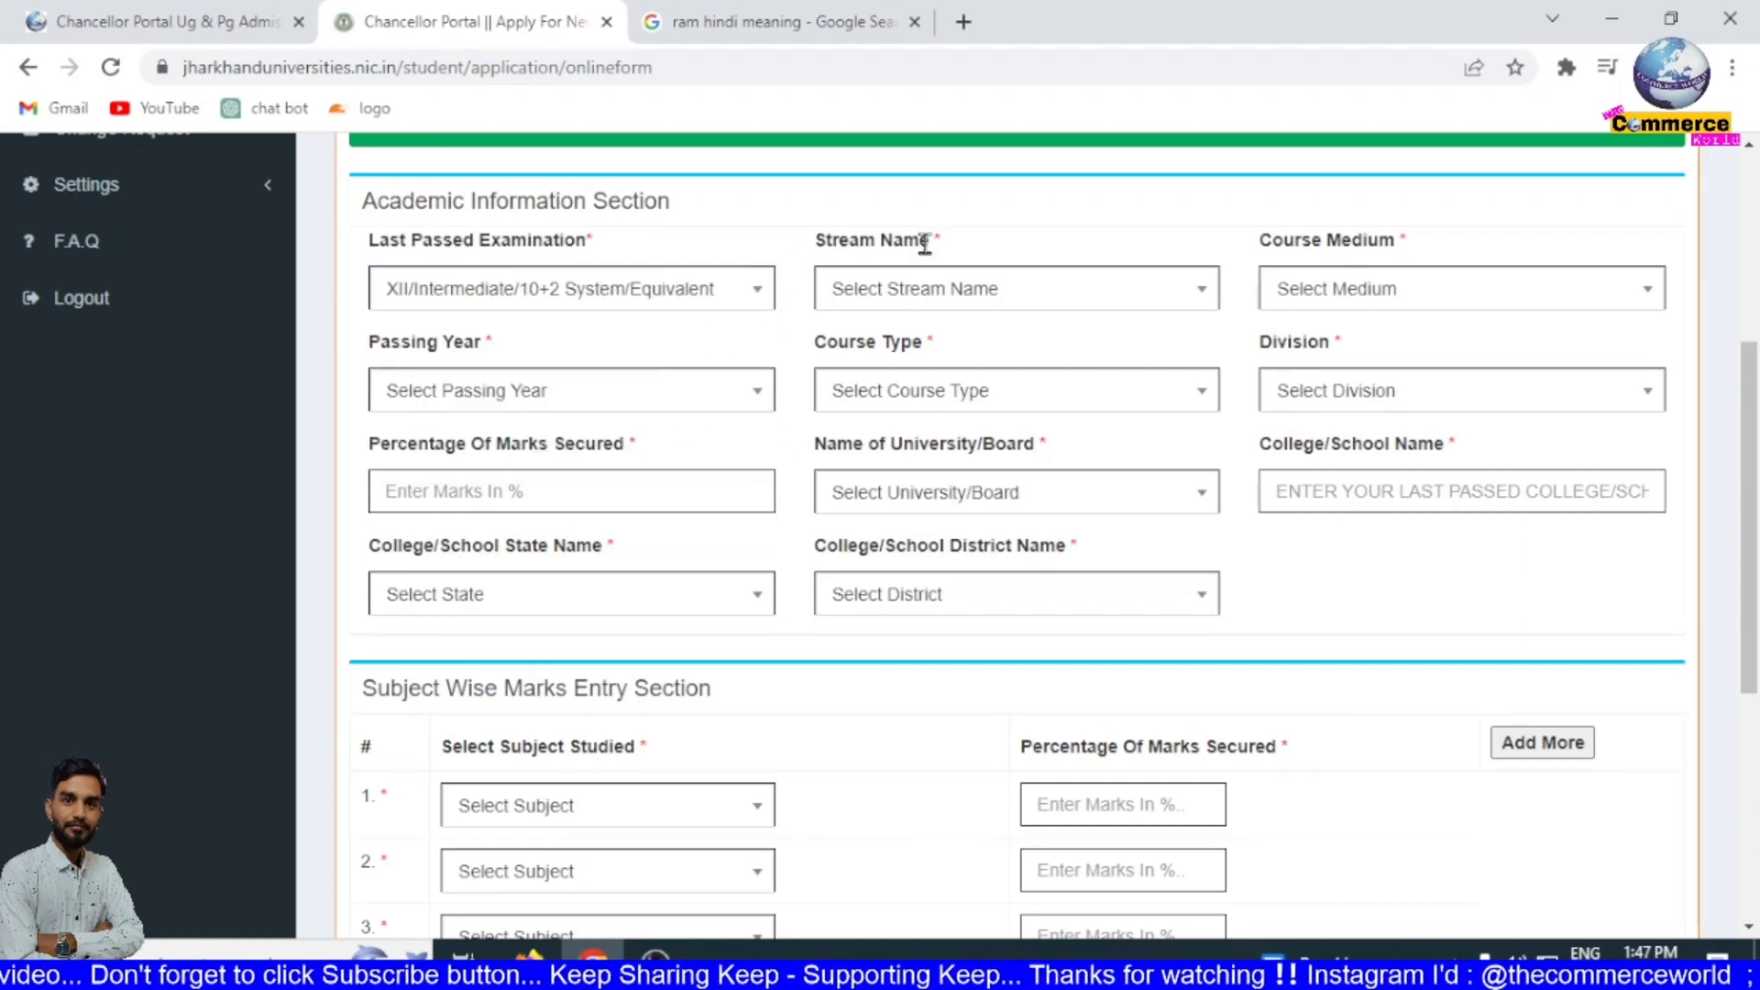
- Set the stream name to SCIENCE and the course medium to Hindi in the Academic Information Section
{"action": "left_click", "coordinate": [935, 305]}
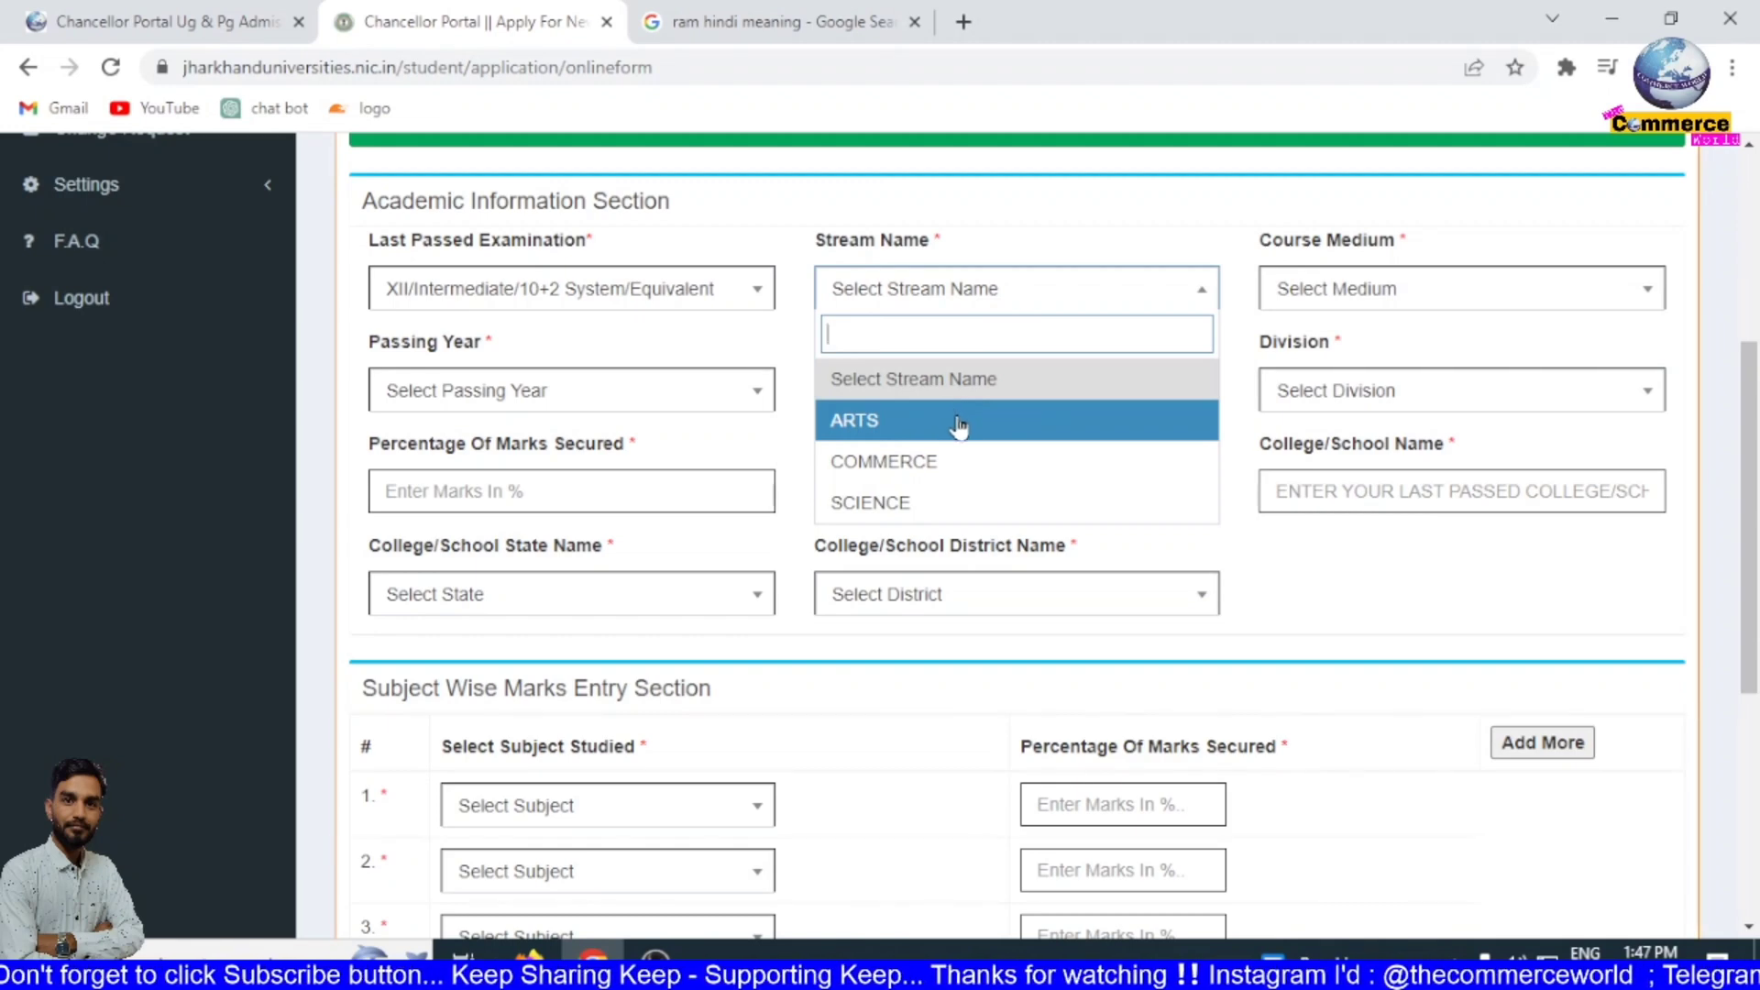
{"action": "left_click", "coordinate": [949, 516]}
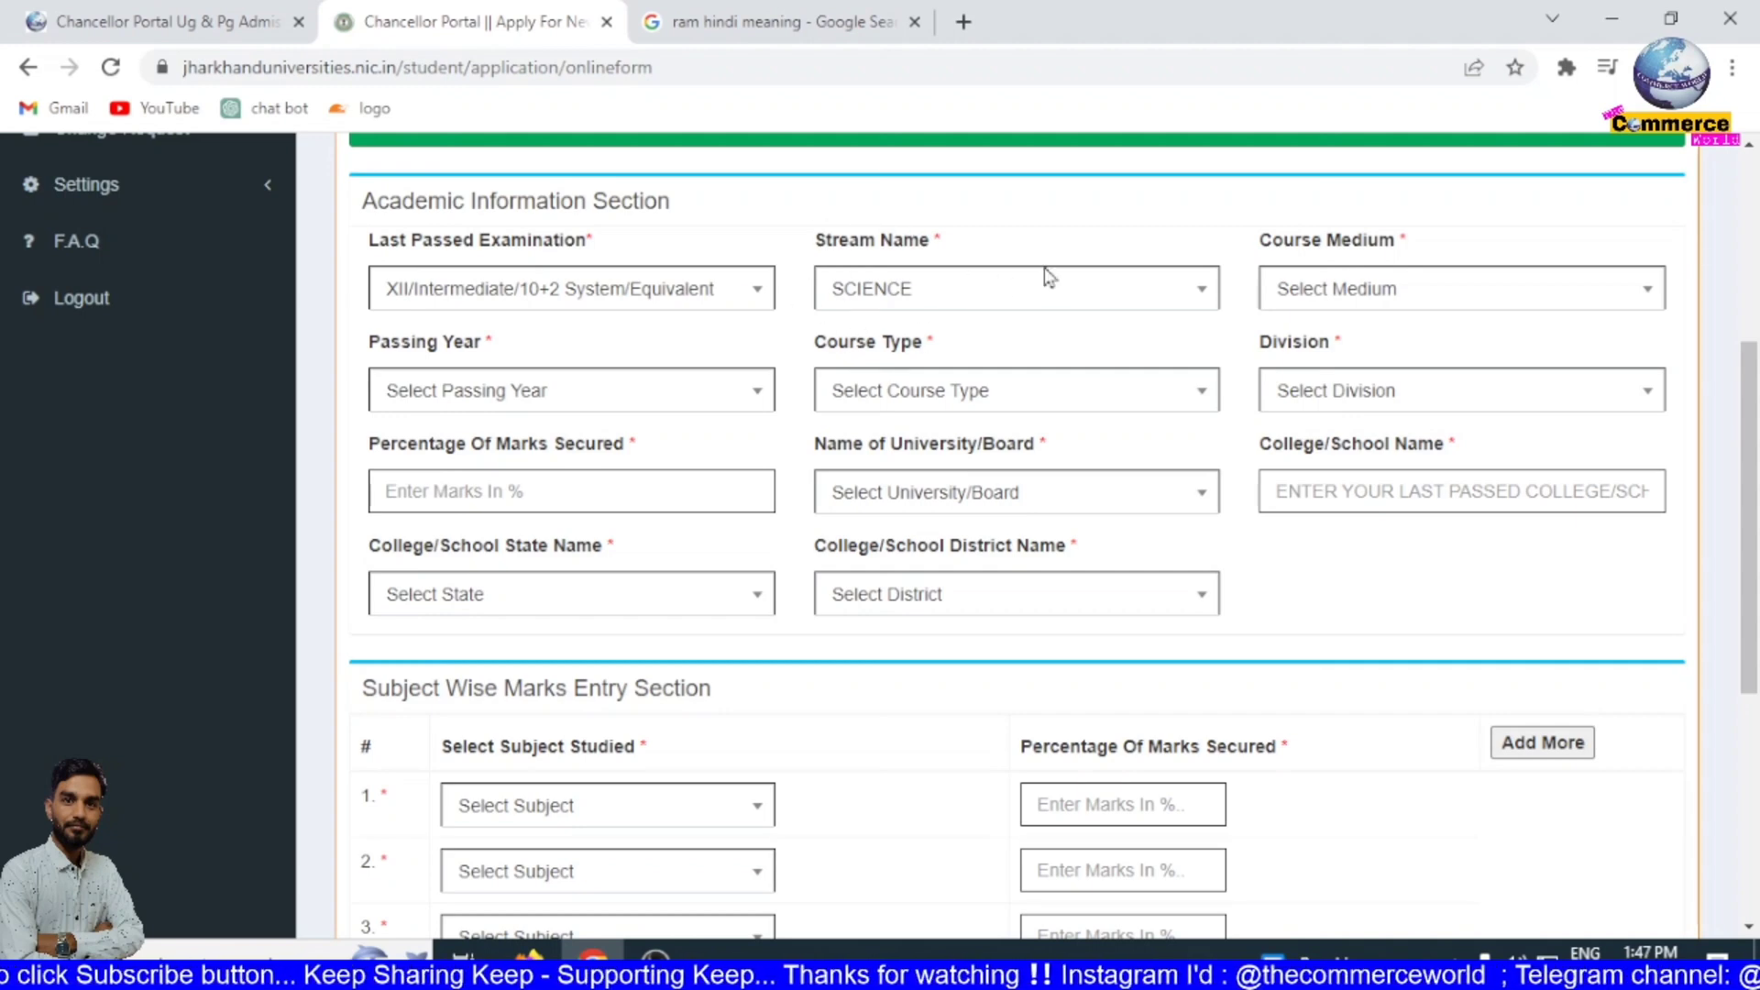
{"action": "left_click", "coordinate": [1409, 292]}
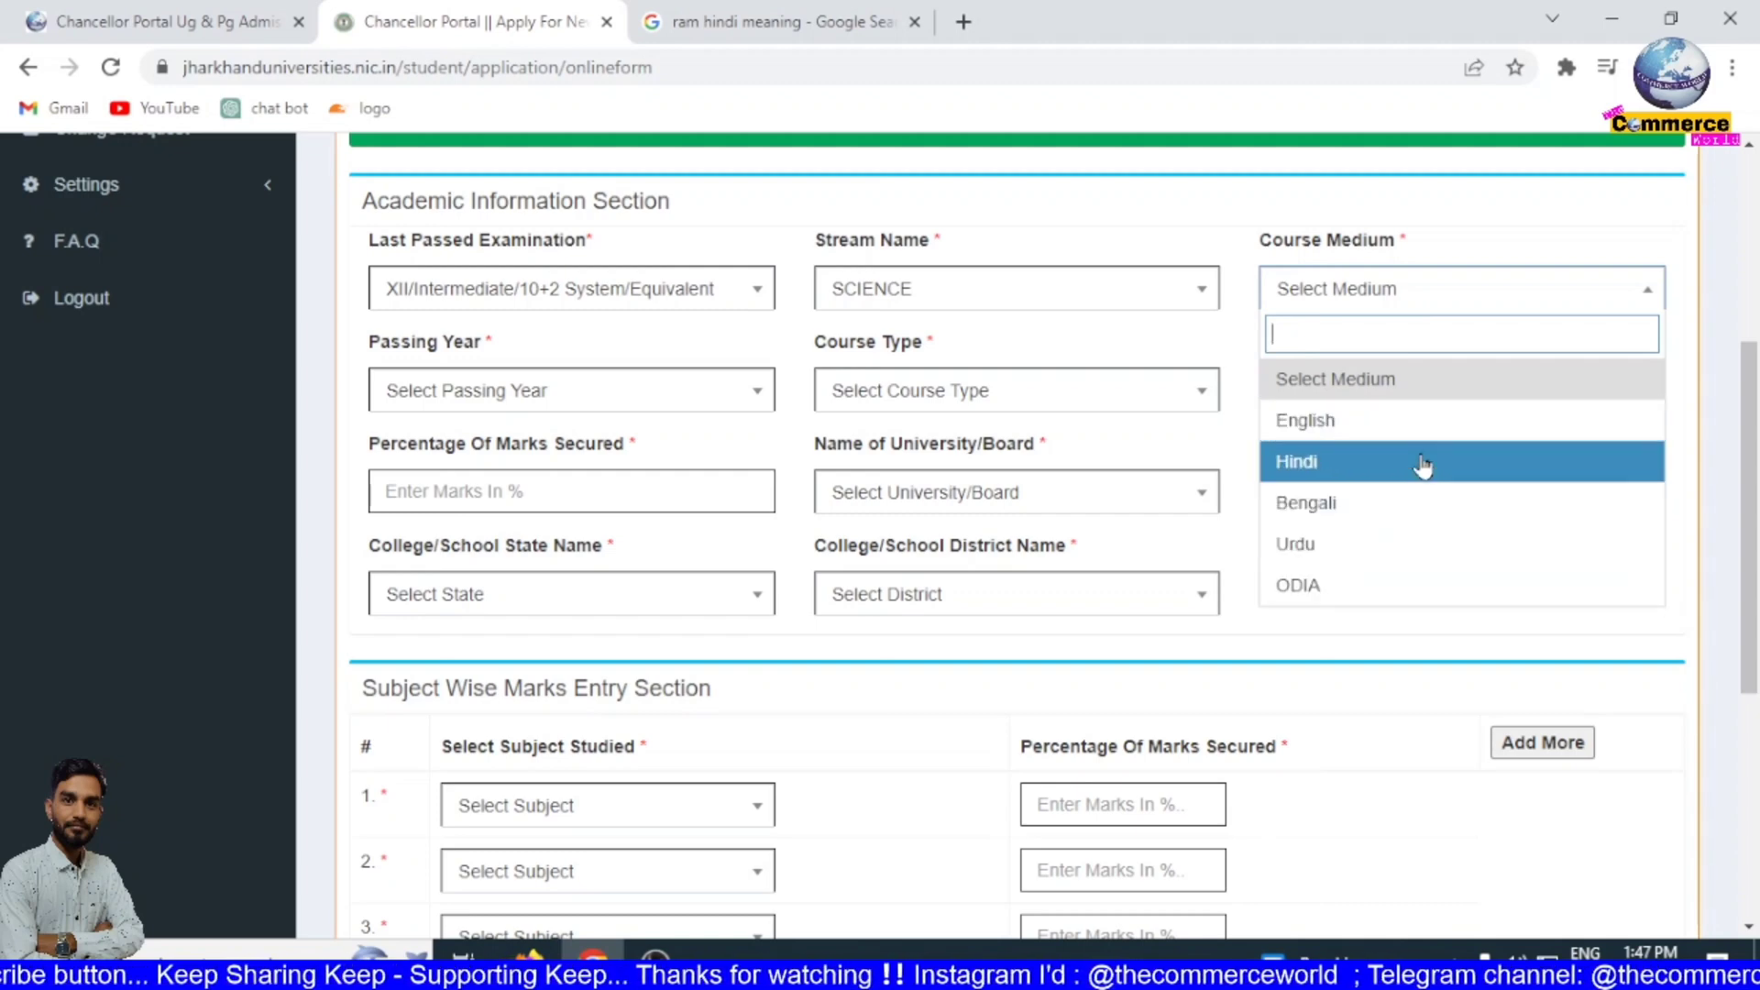
{"action": "left_click", "coordinate": [1363, 463]}
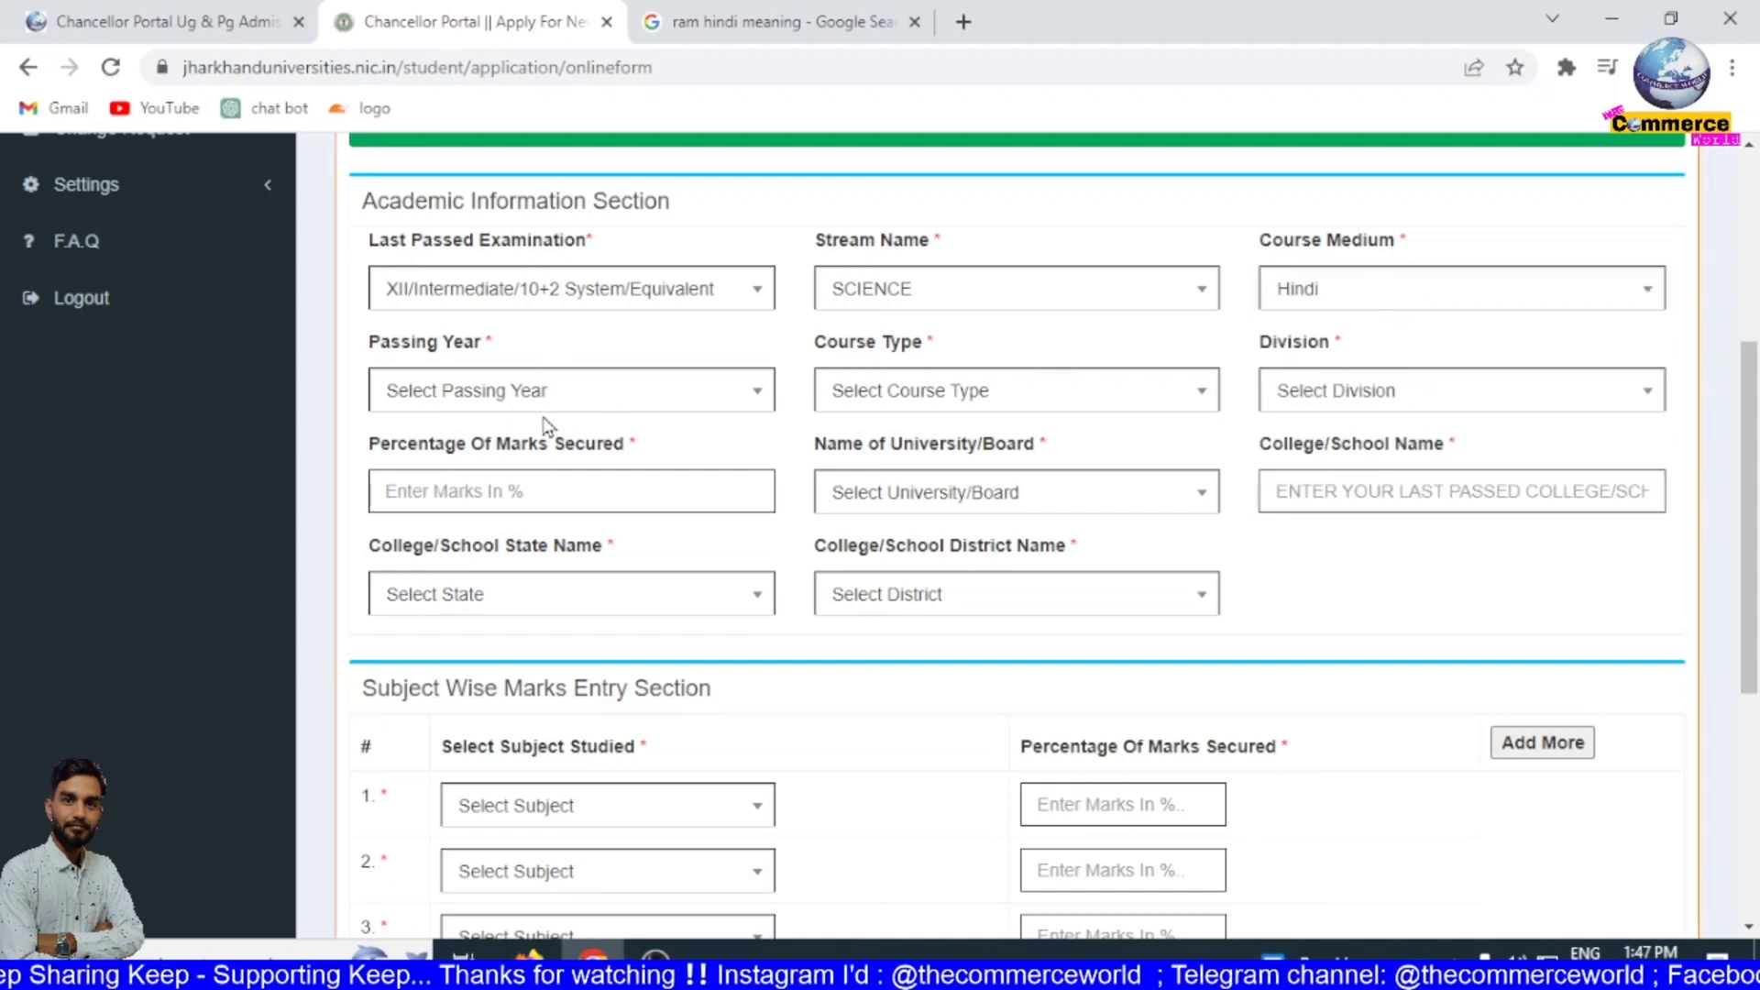
- Set the passing year to 2023 and the course type to Regular for the last passed examination
{"action": "left_click", "coordinate": [561, 394]}
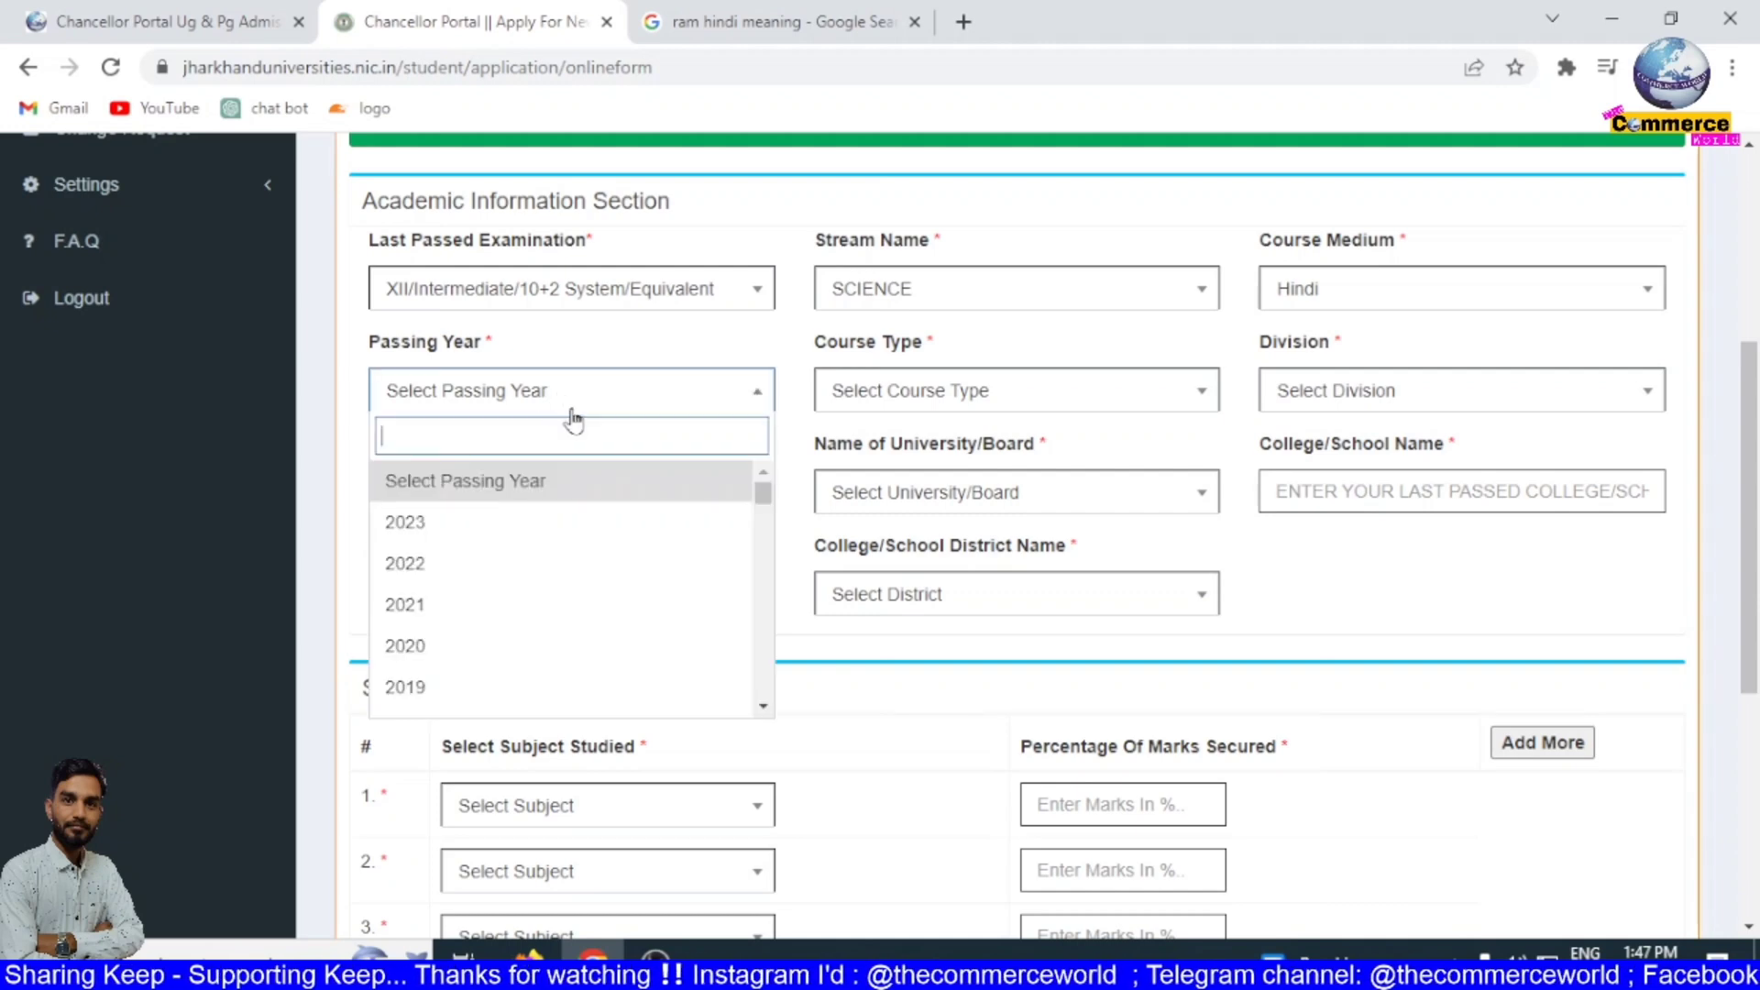
{"action": "left_click", "coordinate": [505, 521]}
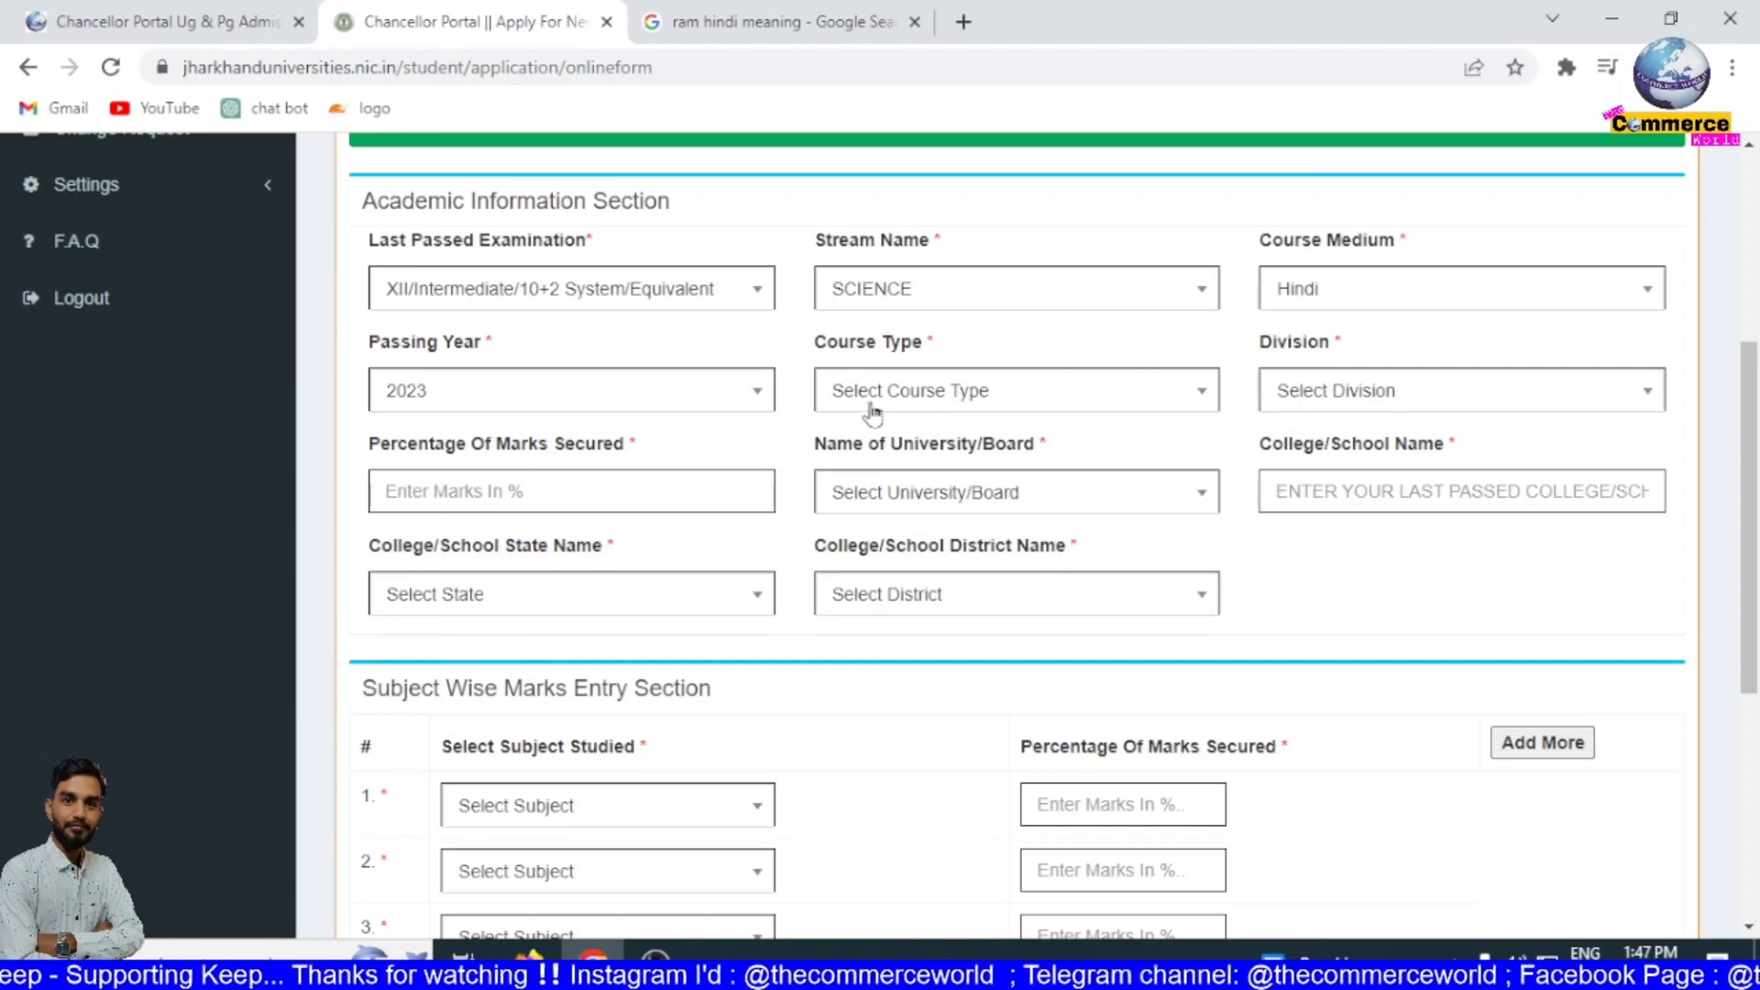
{"action": "left_click", "coordinate": [988, 398]}
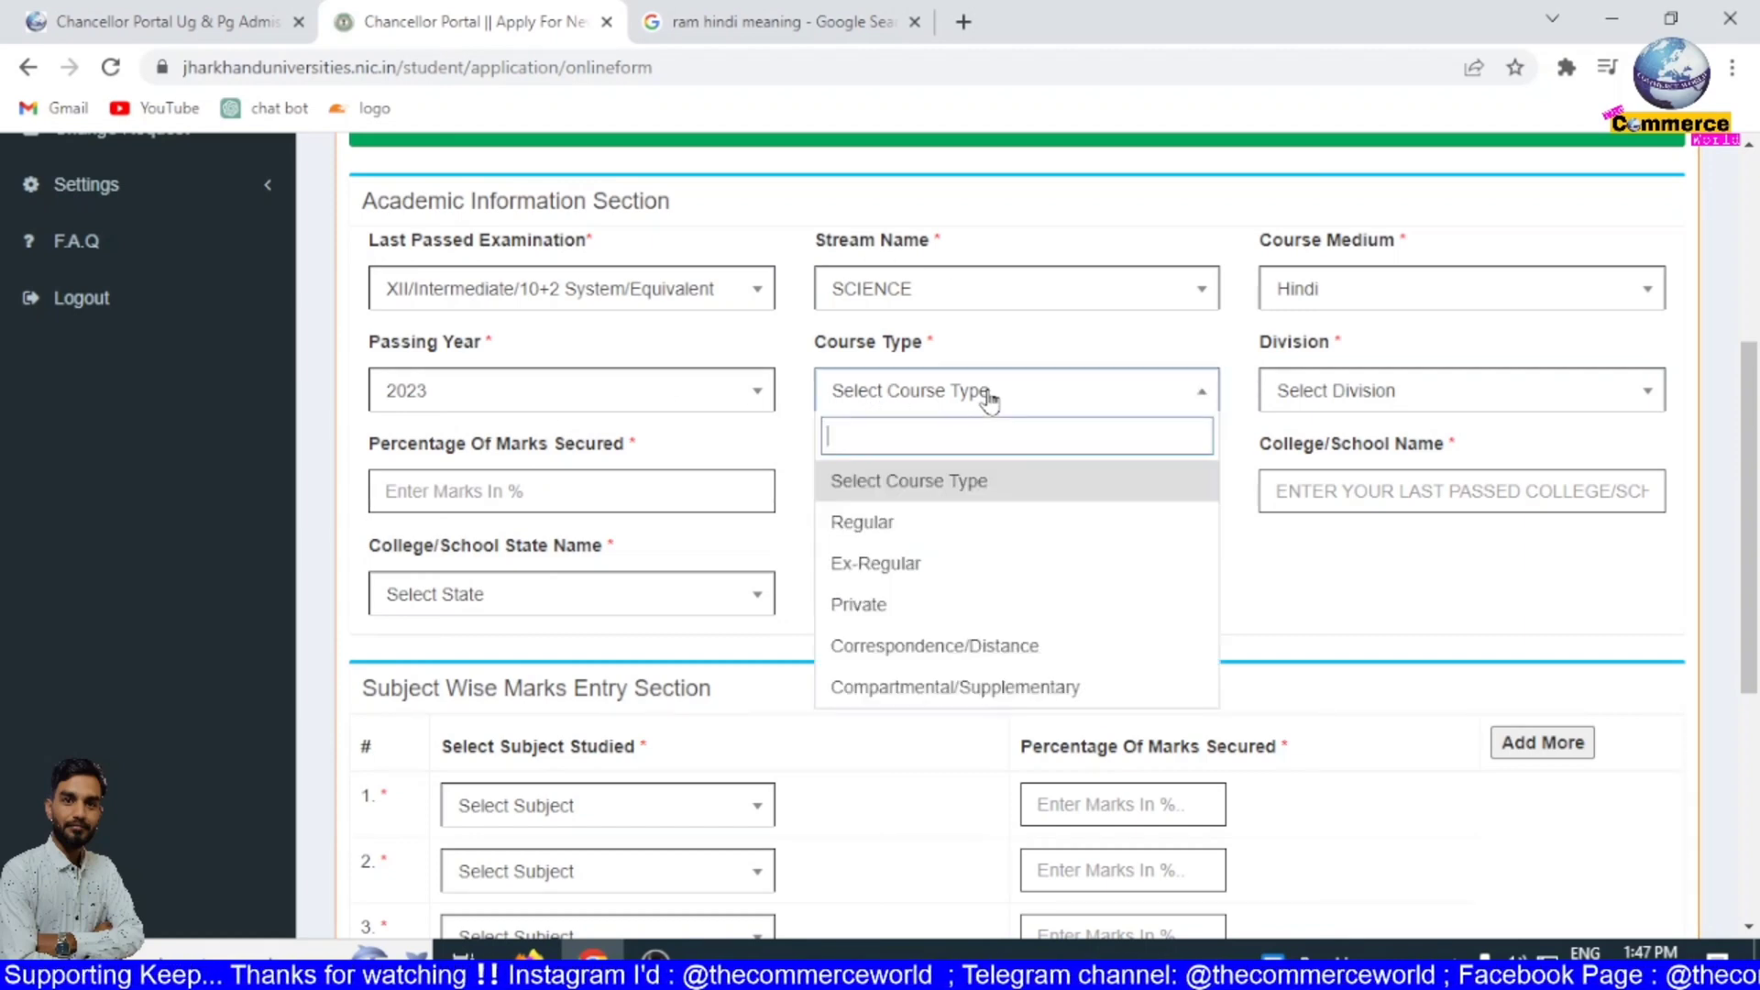
{"action": "left_click", "coordinate": [963, 530]}
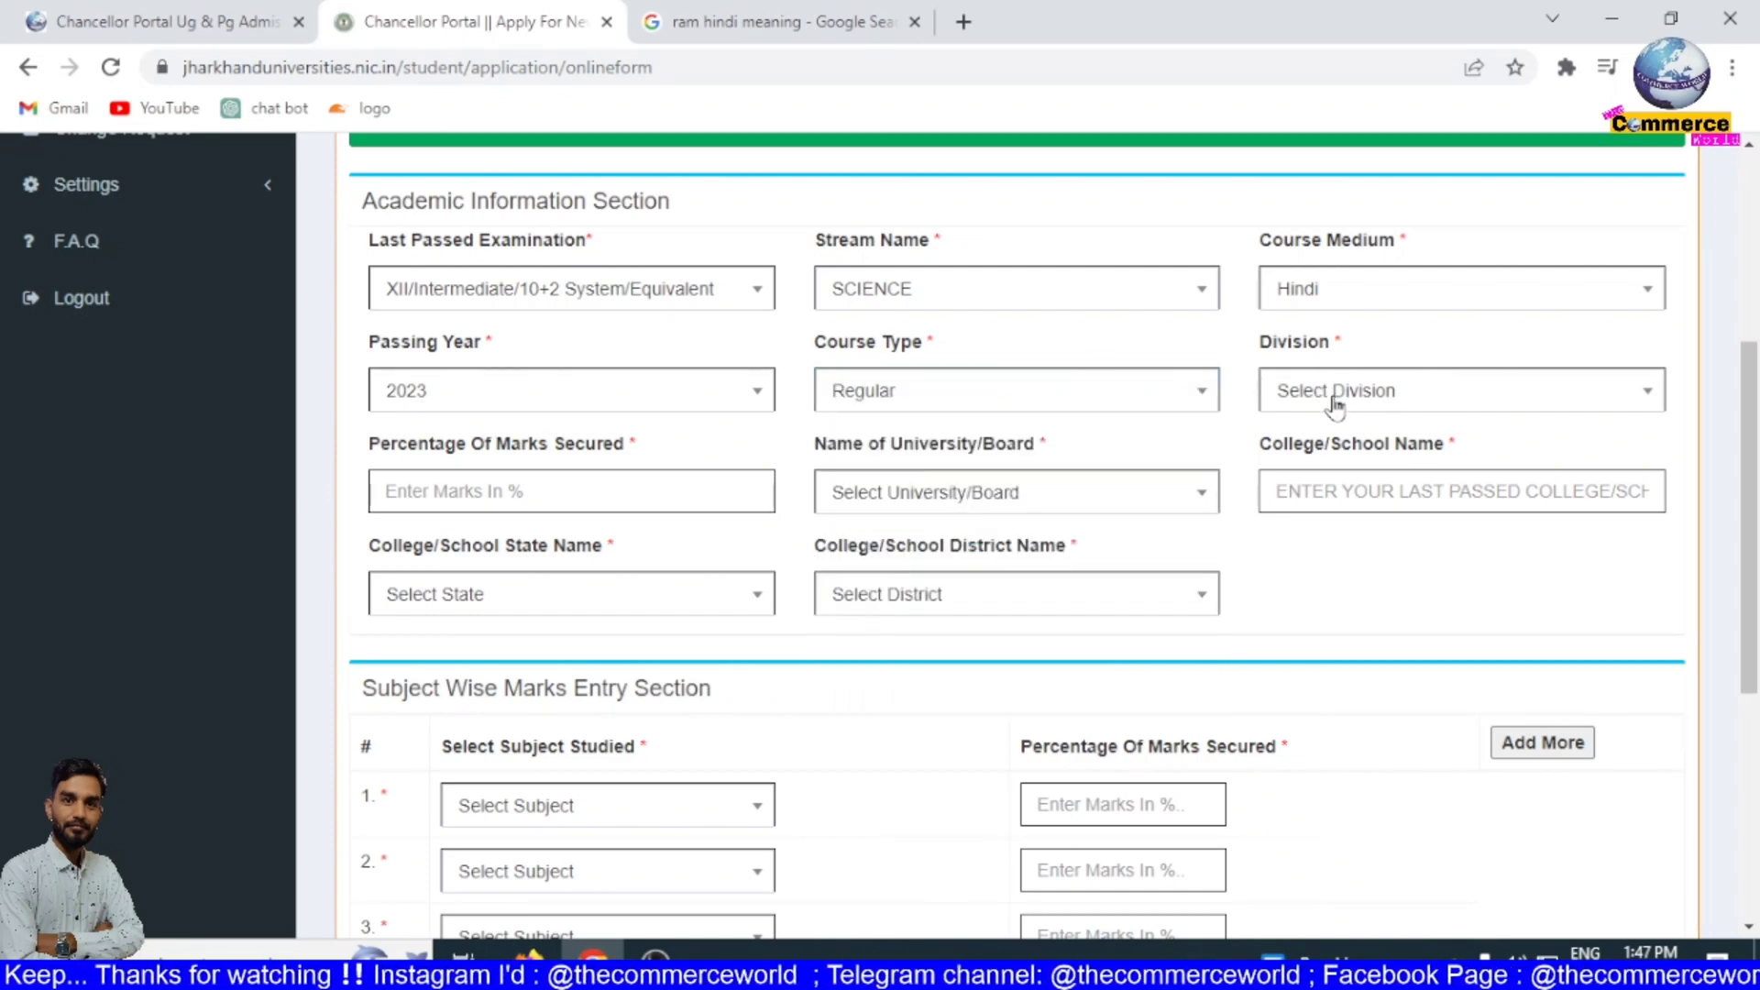
- Set the division to Distinction (75% - 100%) and the percentage of marks secured to 76
{"action": "left_click", "coordinate": [1424, 411]}
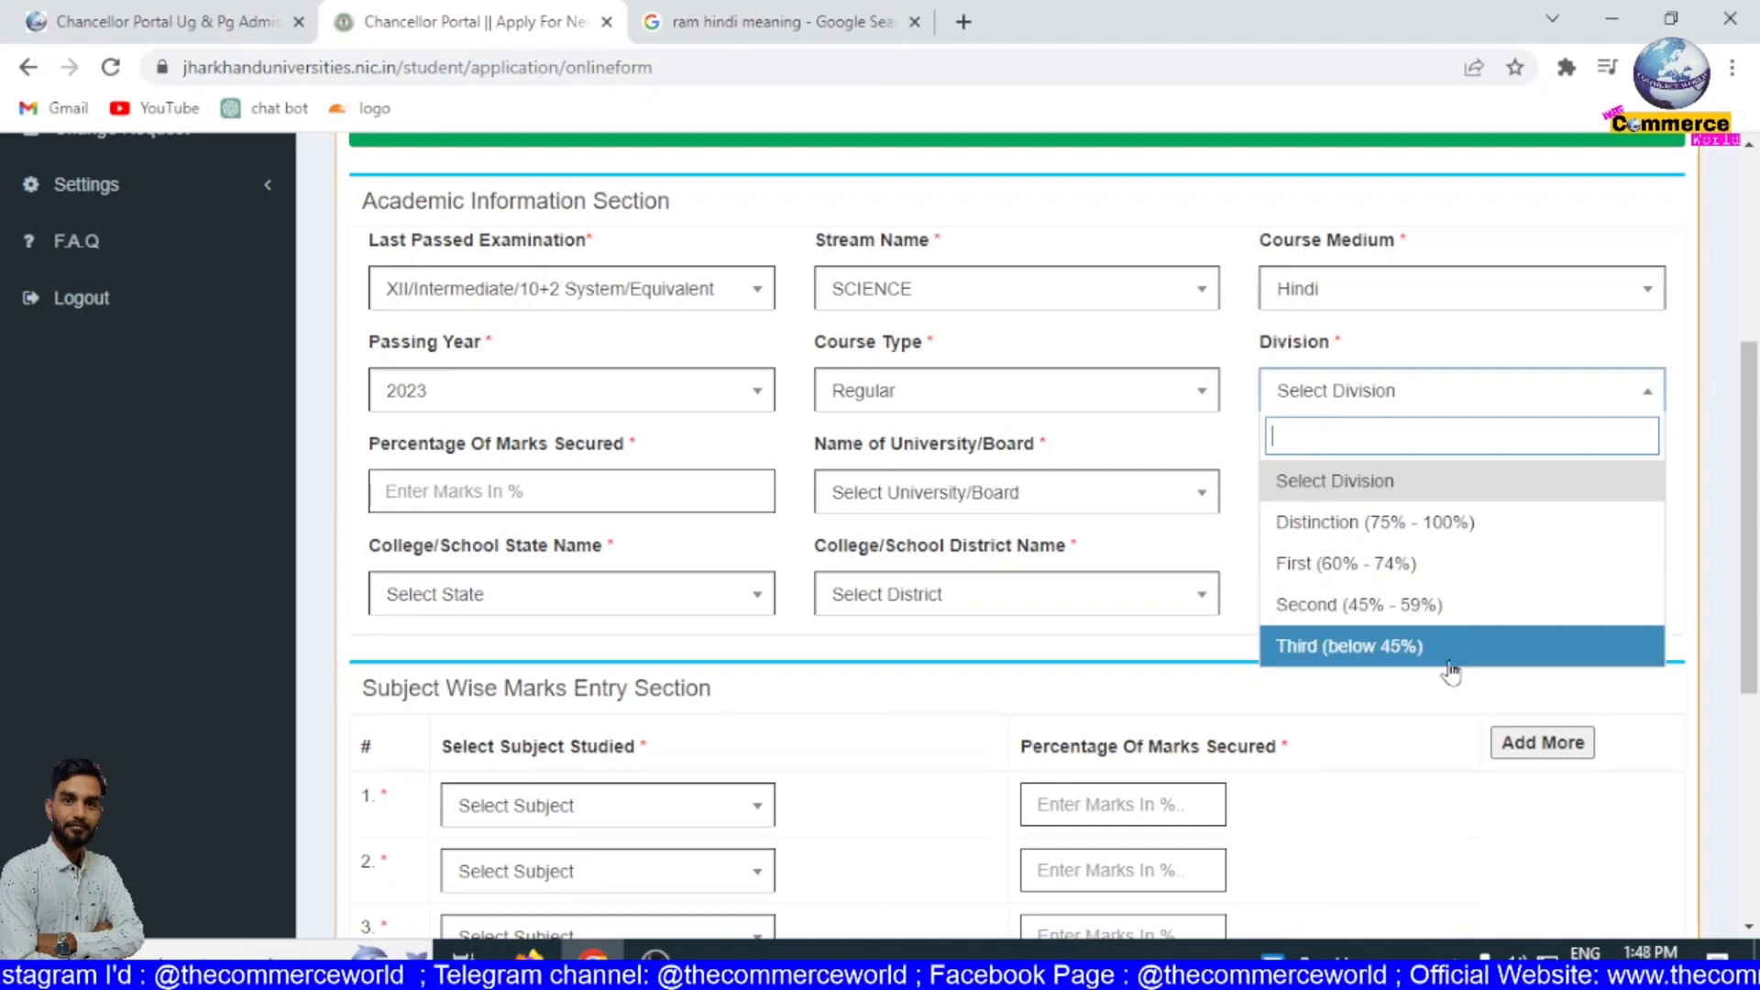
{"action": "left_click", "coordinate": [1418, 530]}
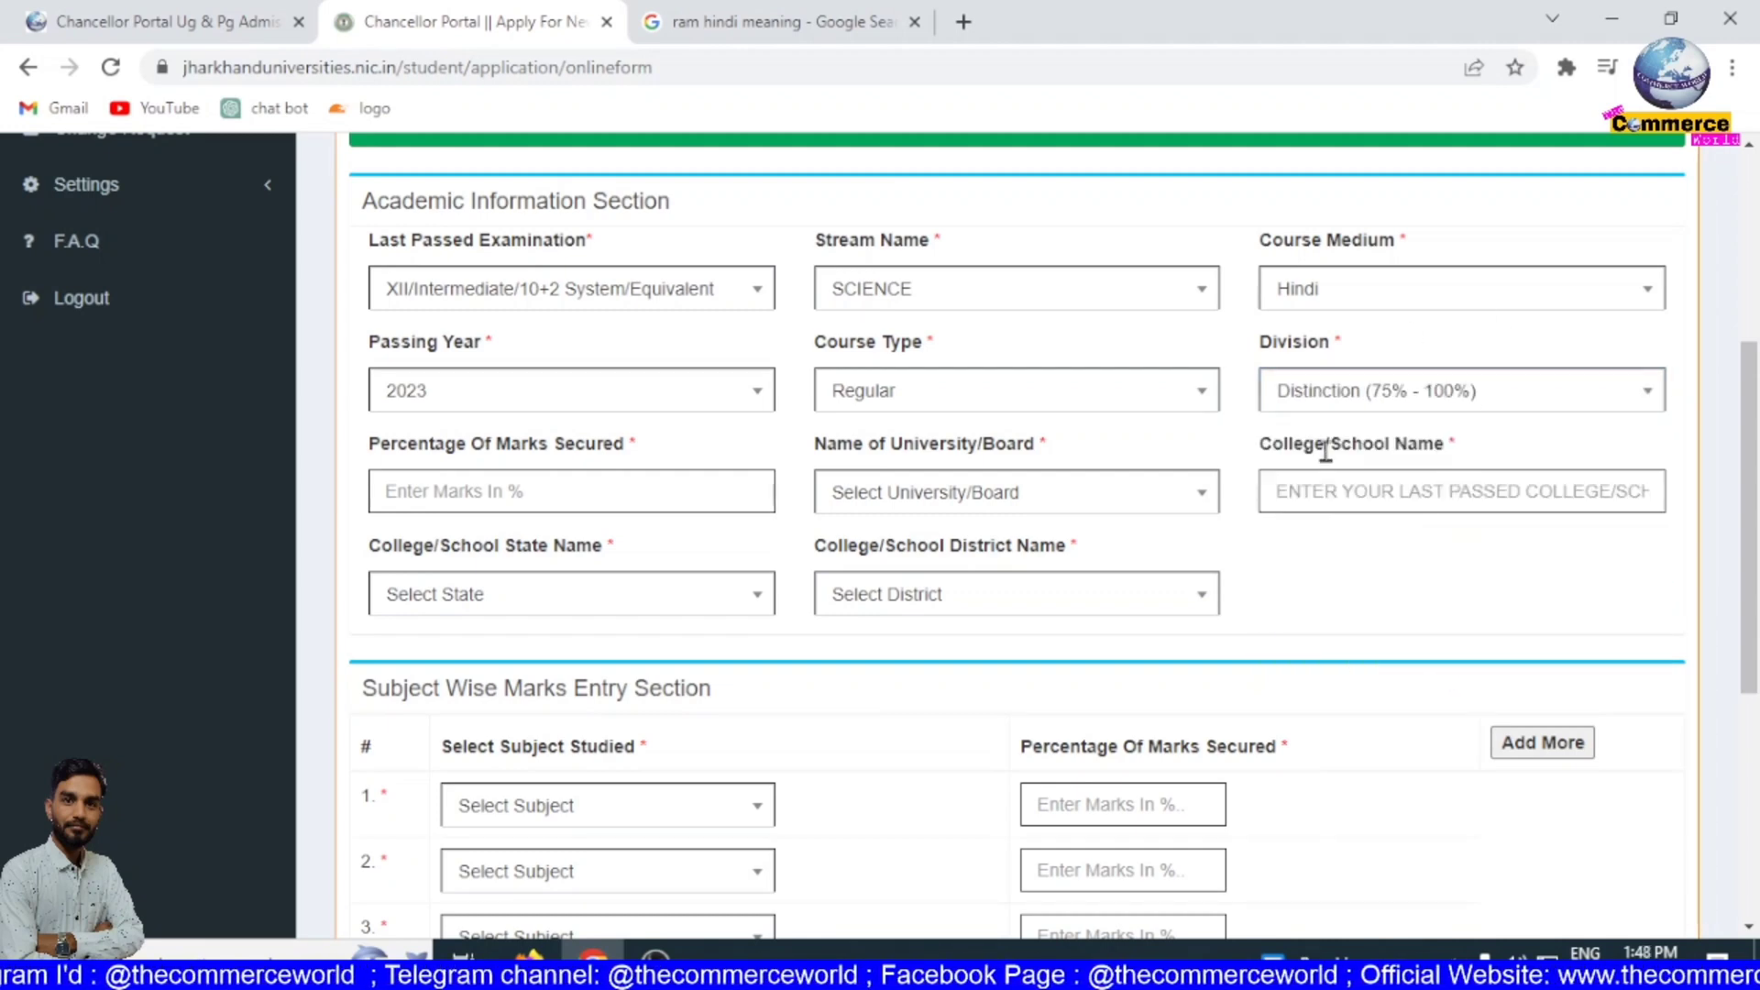
{"action": "left_click", "coordinate": [665, 493]}
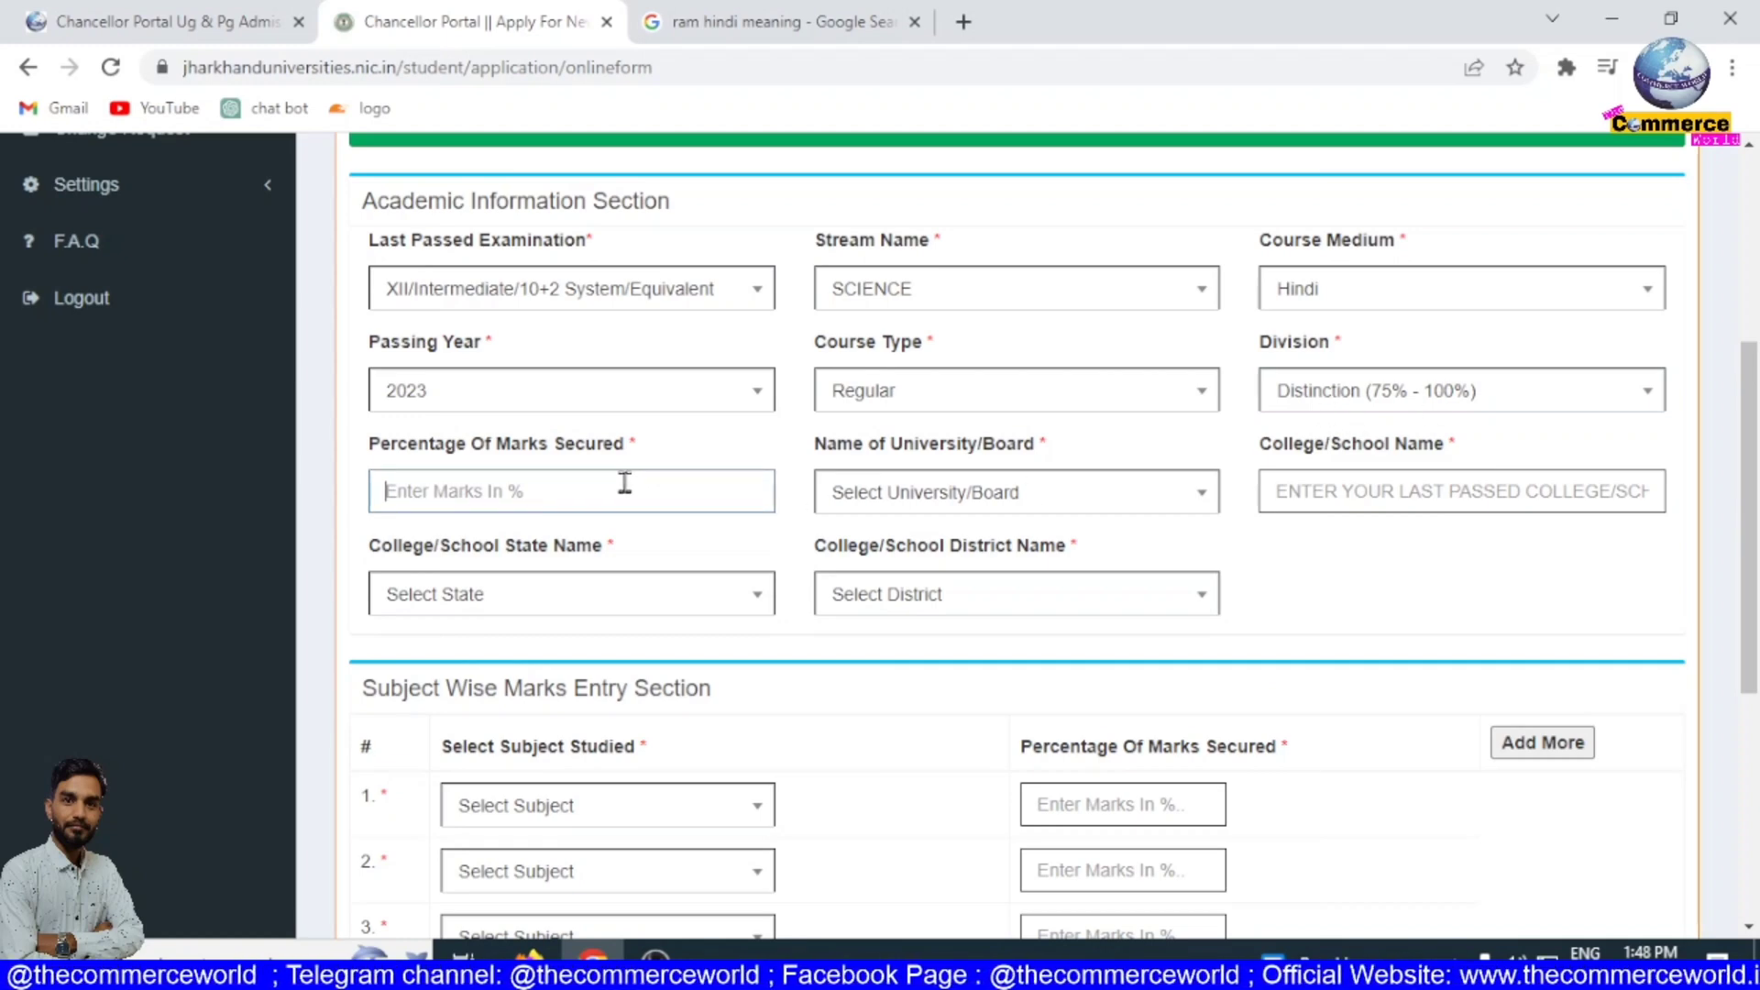
{"action": "type", "text": "76"}
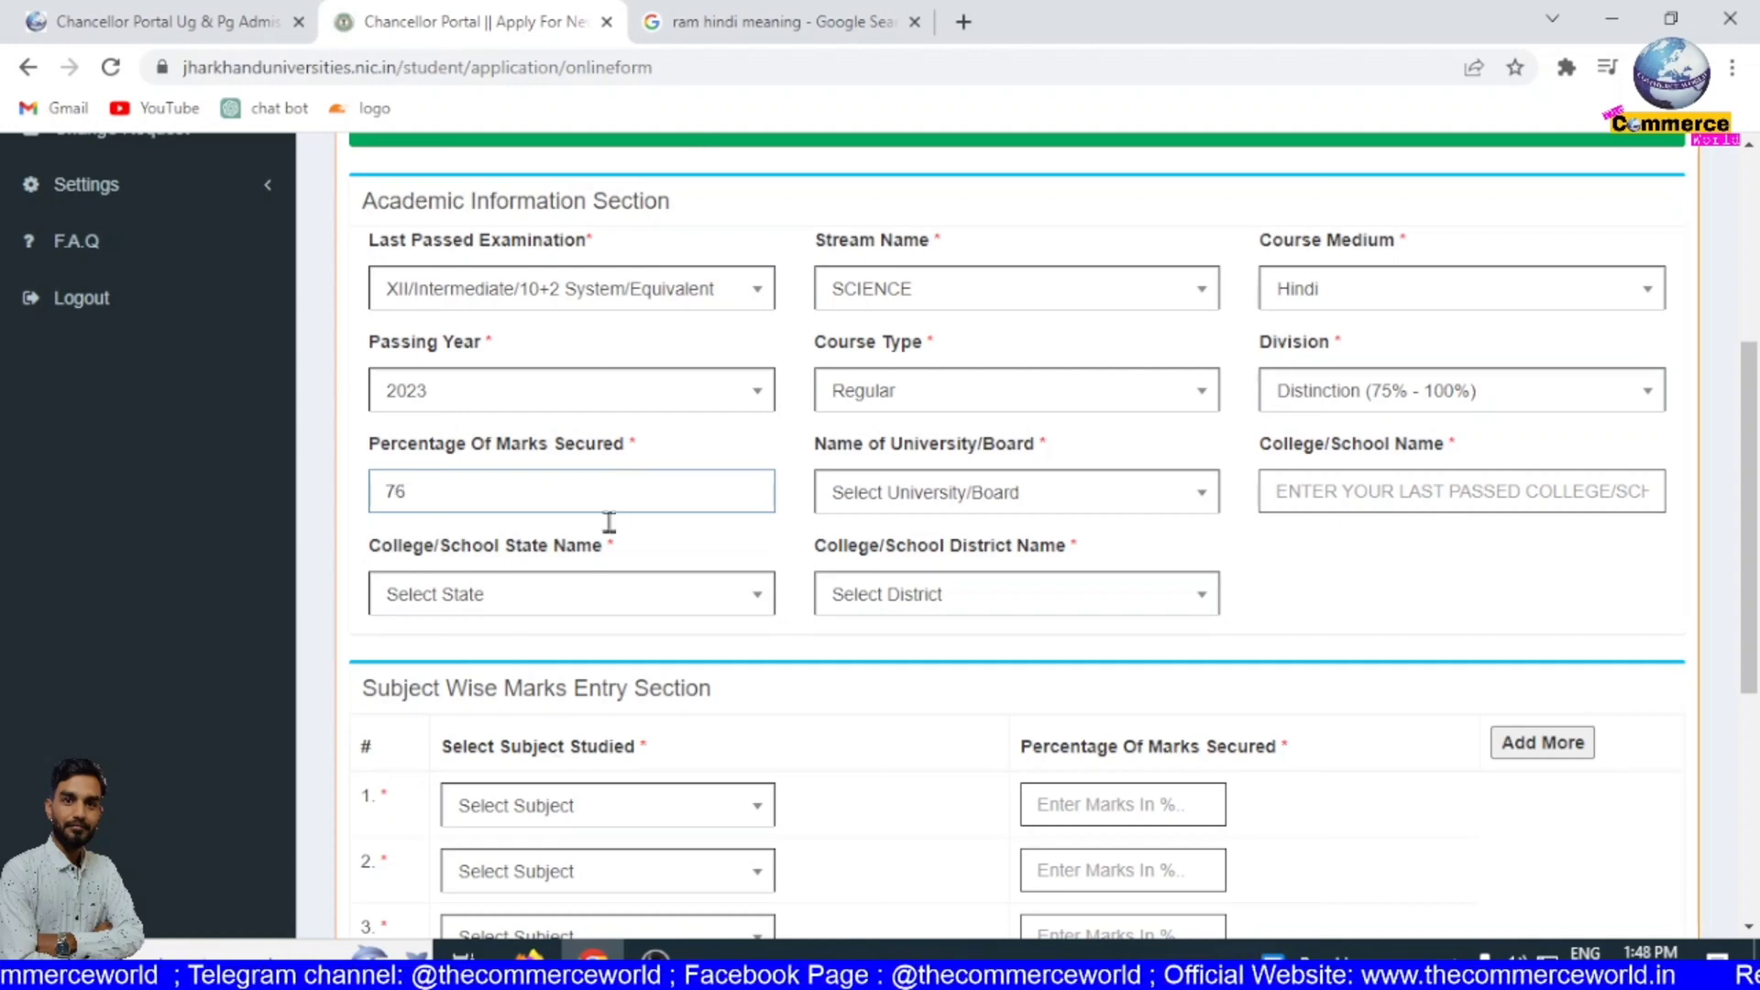
{"action": "left_click", "coordinate": [813, 516]}
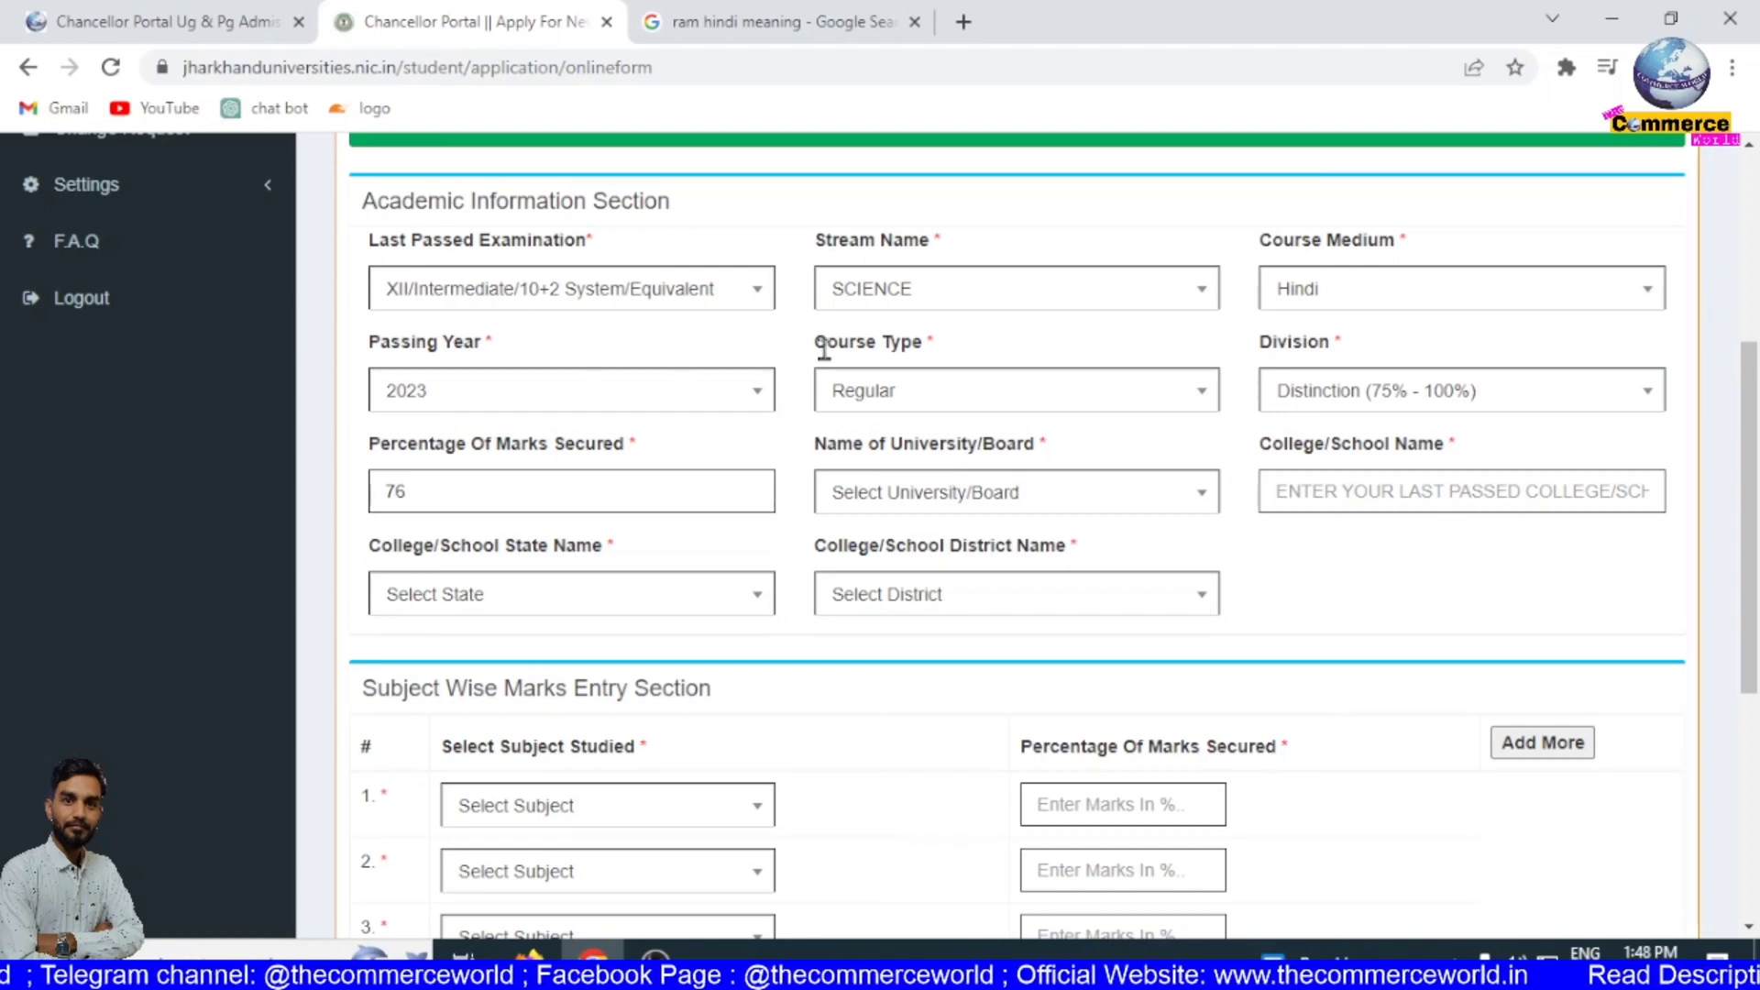
- Choose Jharkhand Academic Council, Ranchi as the university/board and enter RAMGARH COLLEGE as the college/school name
{"action": "left_click", "coordinate": [1013, 487]}
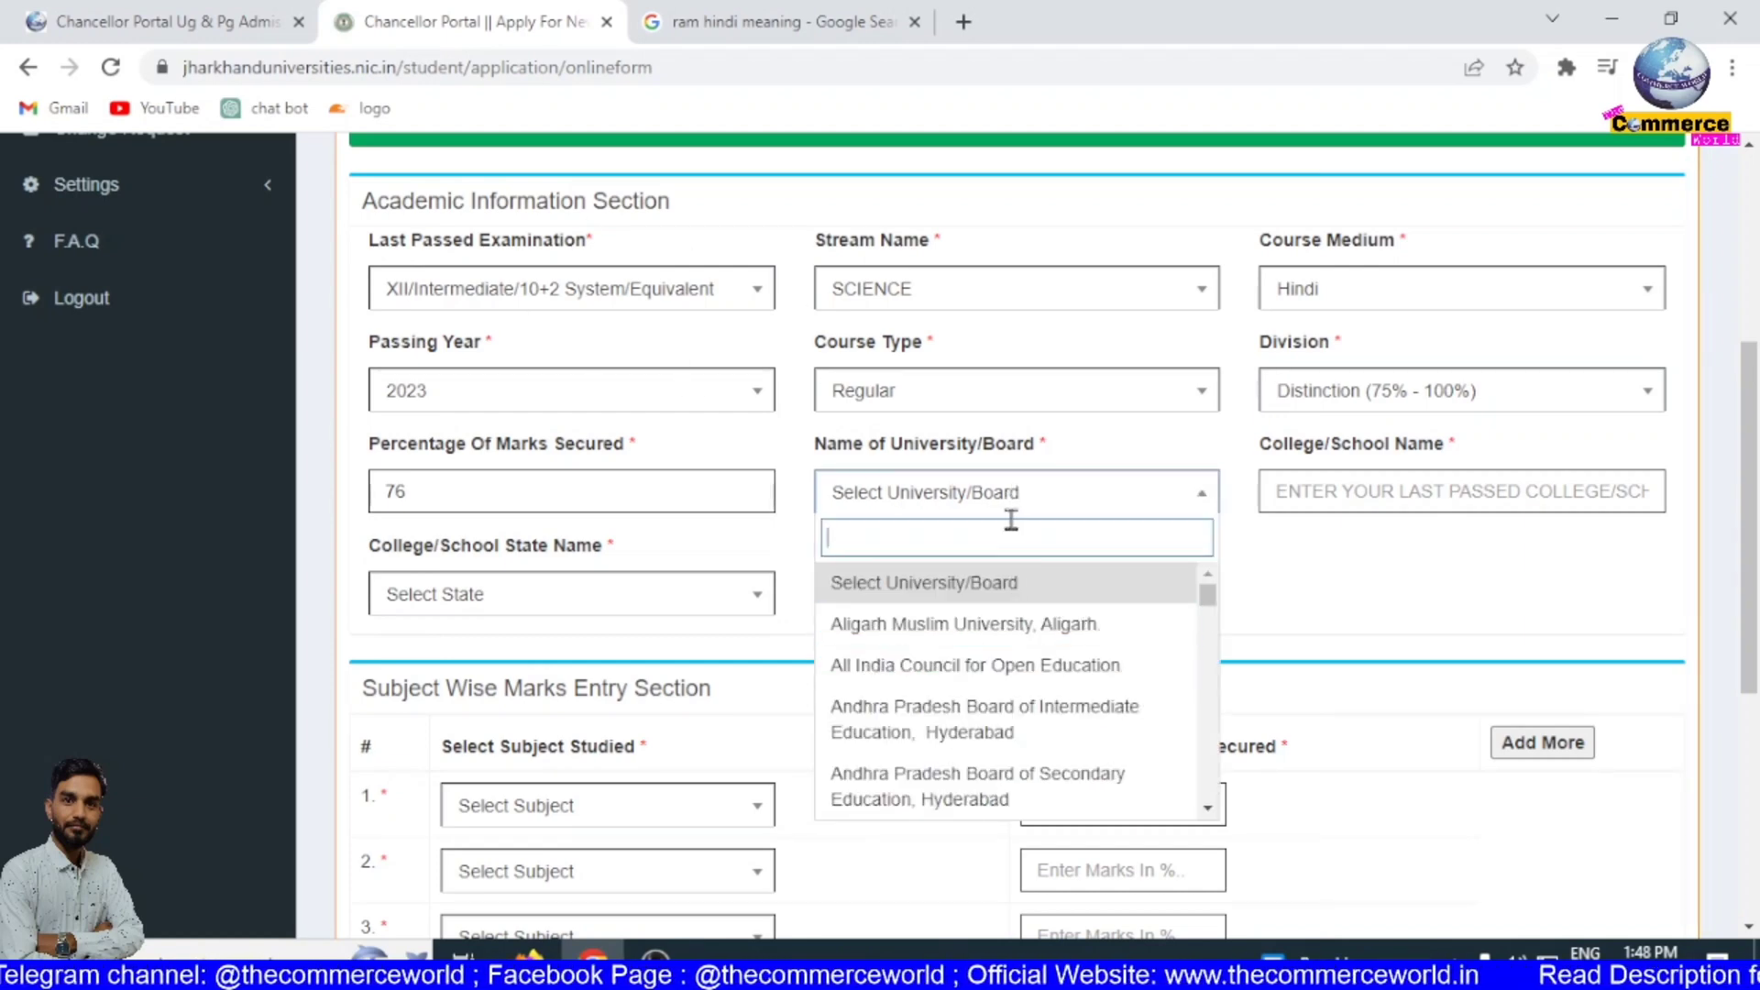
{"action": "type", "text": "jhar"}
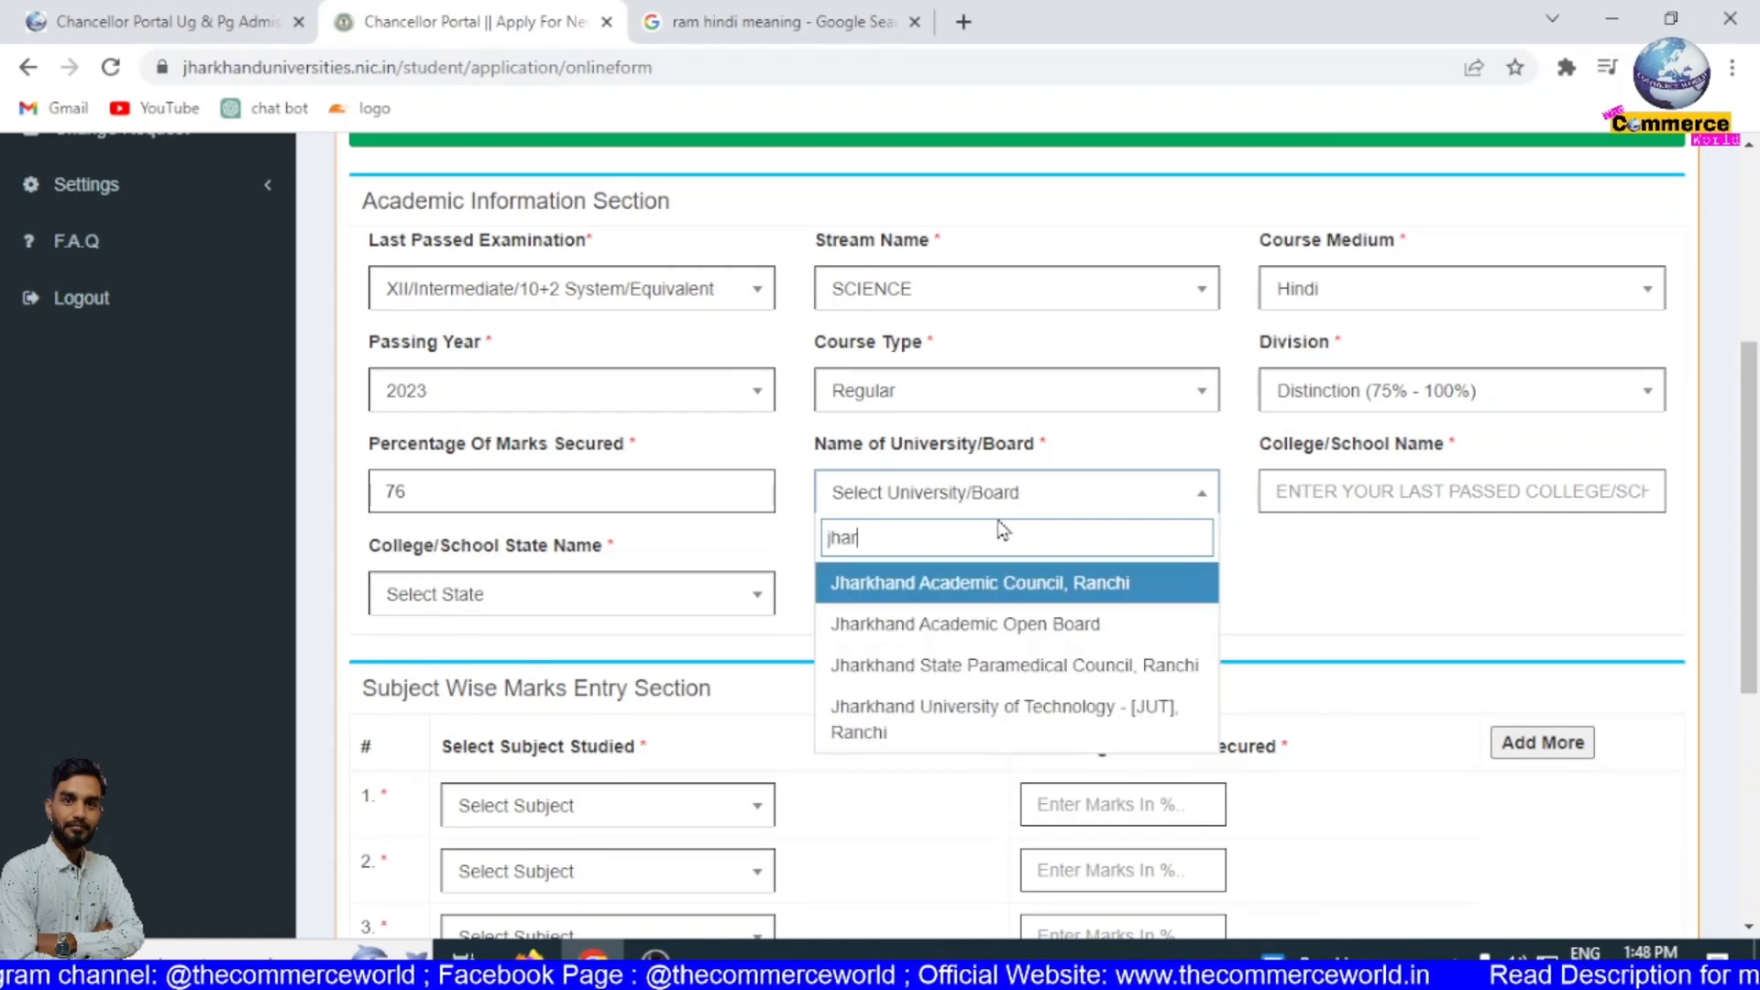
{"action": "left_click", "coordinate": [1015, 596]}
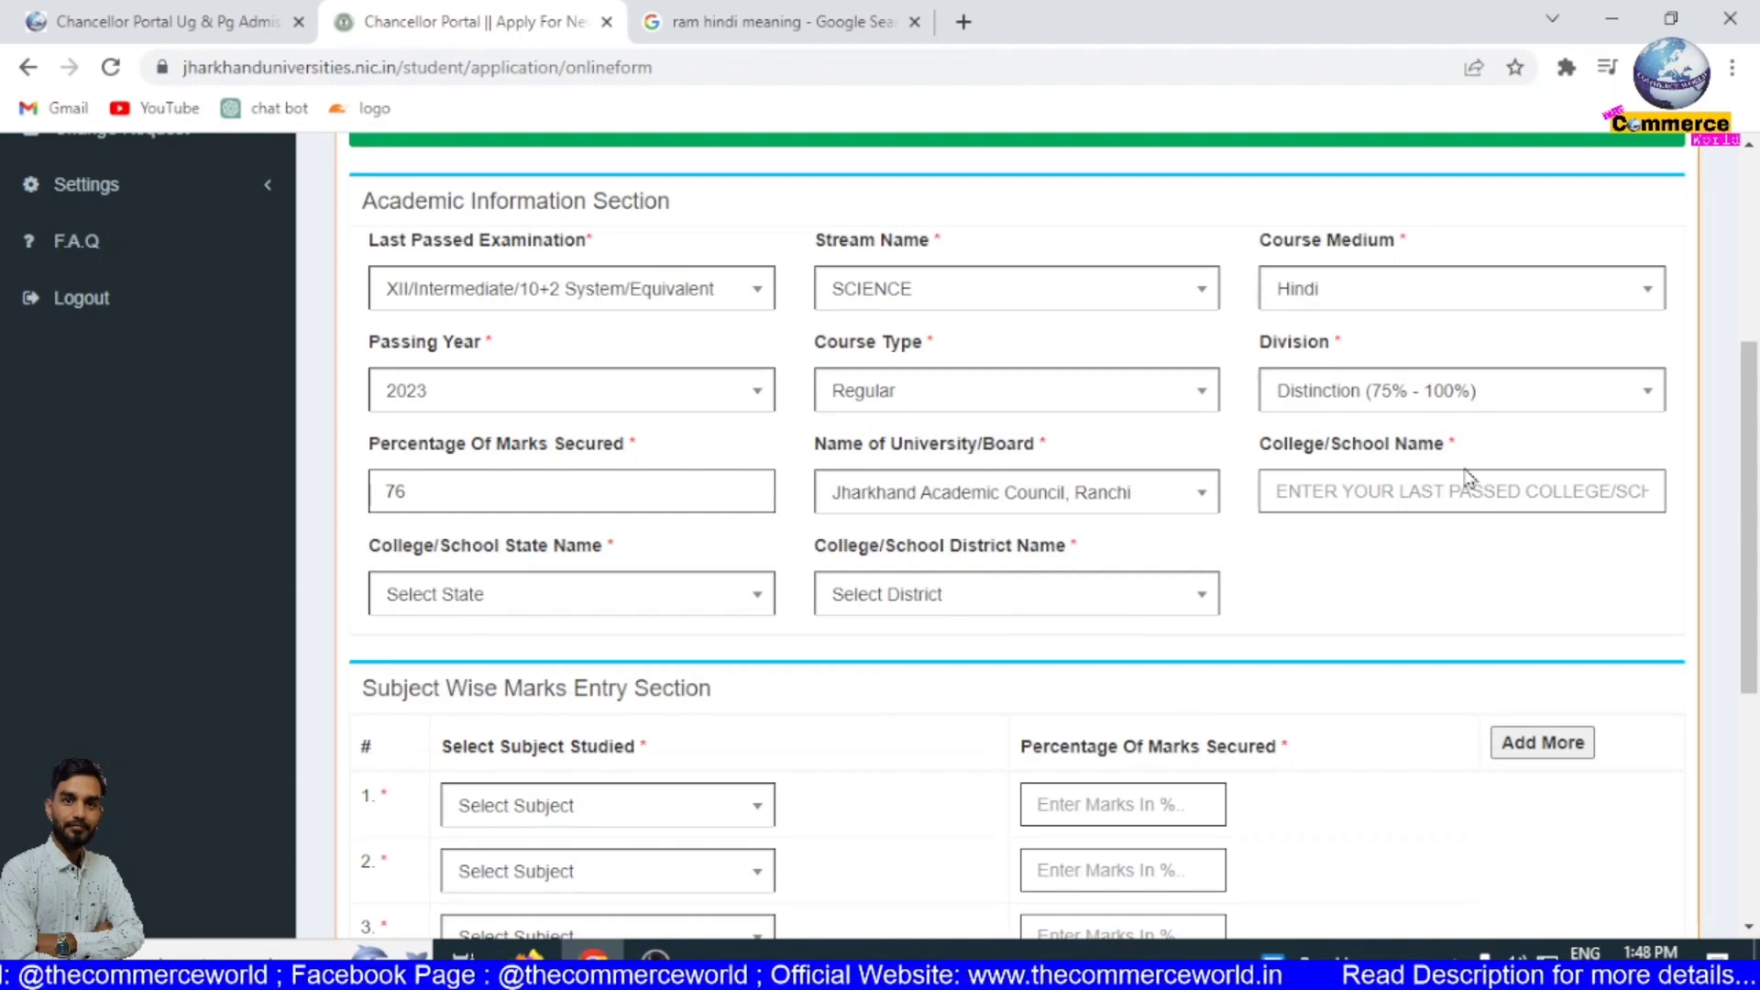
{"action": "left_click", "coordinate": [1368, 488]}
{"action": "type", "text": "RAMGARH COLLEGE"}
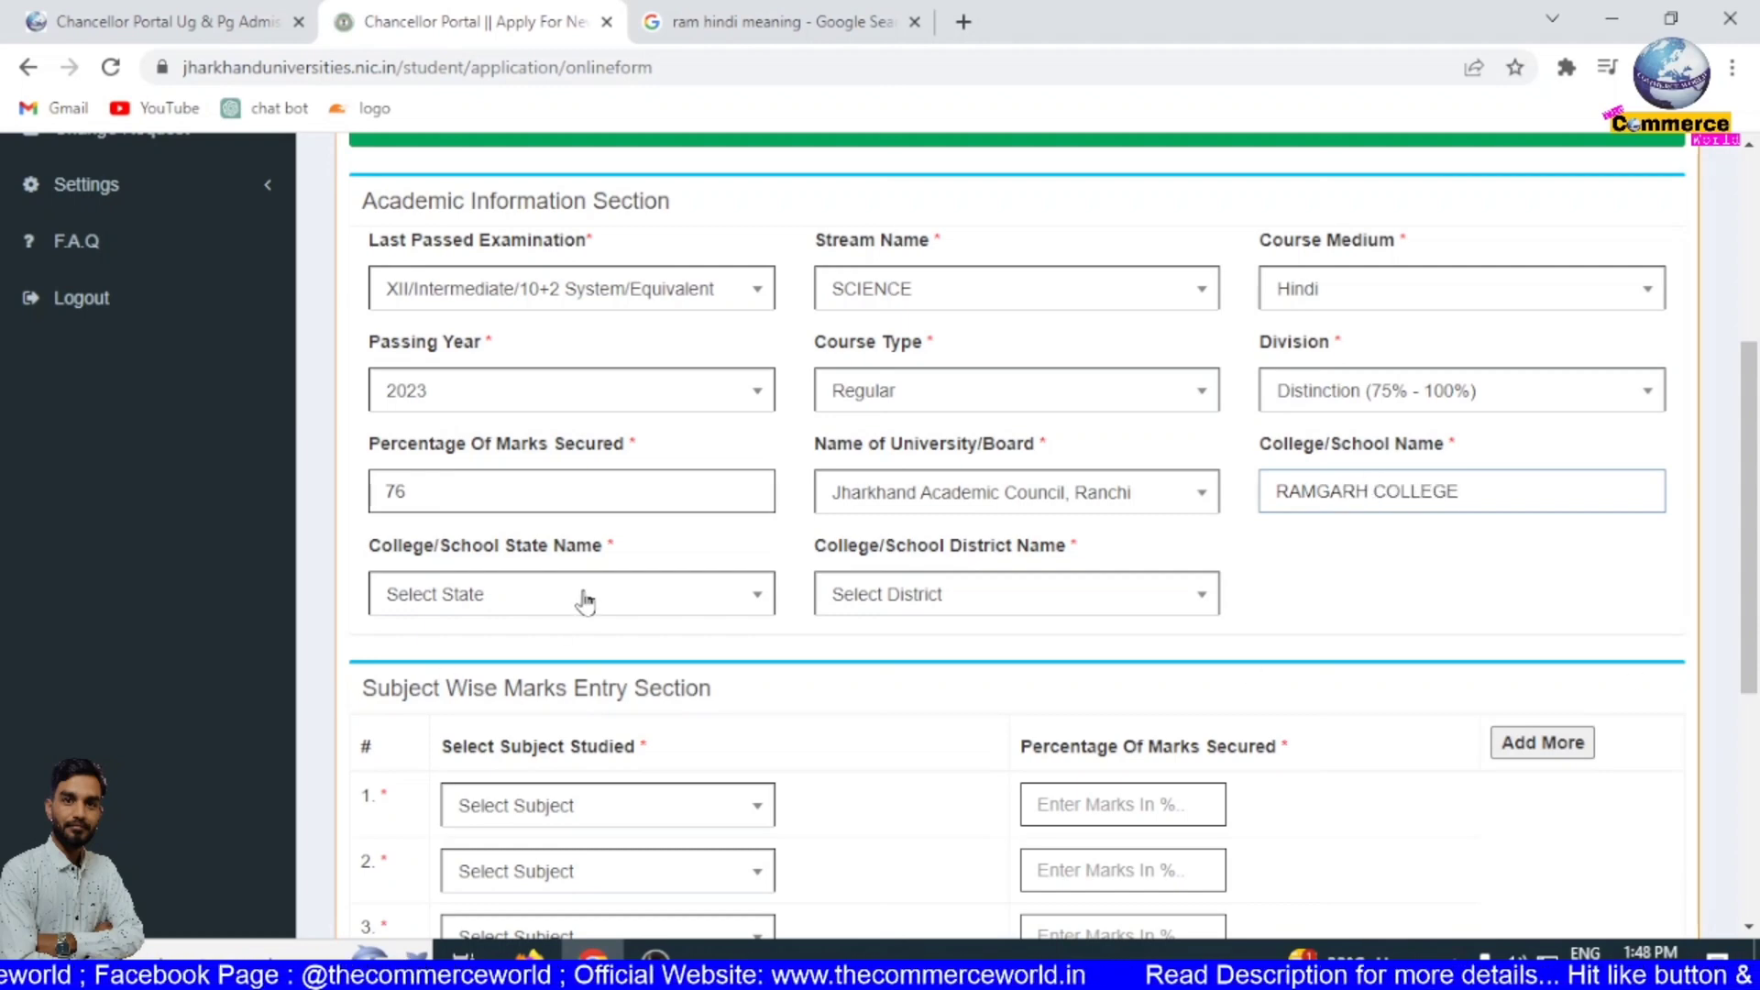
- Set the college/school state to Jharkhand and its district to Ramgarh
{"action": "left_click", "coordinate": [527, 605]}
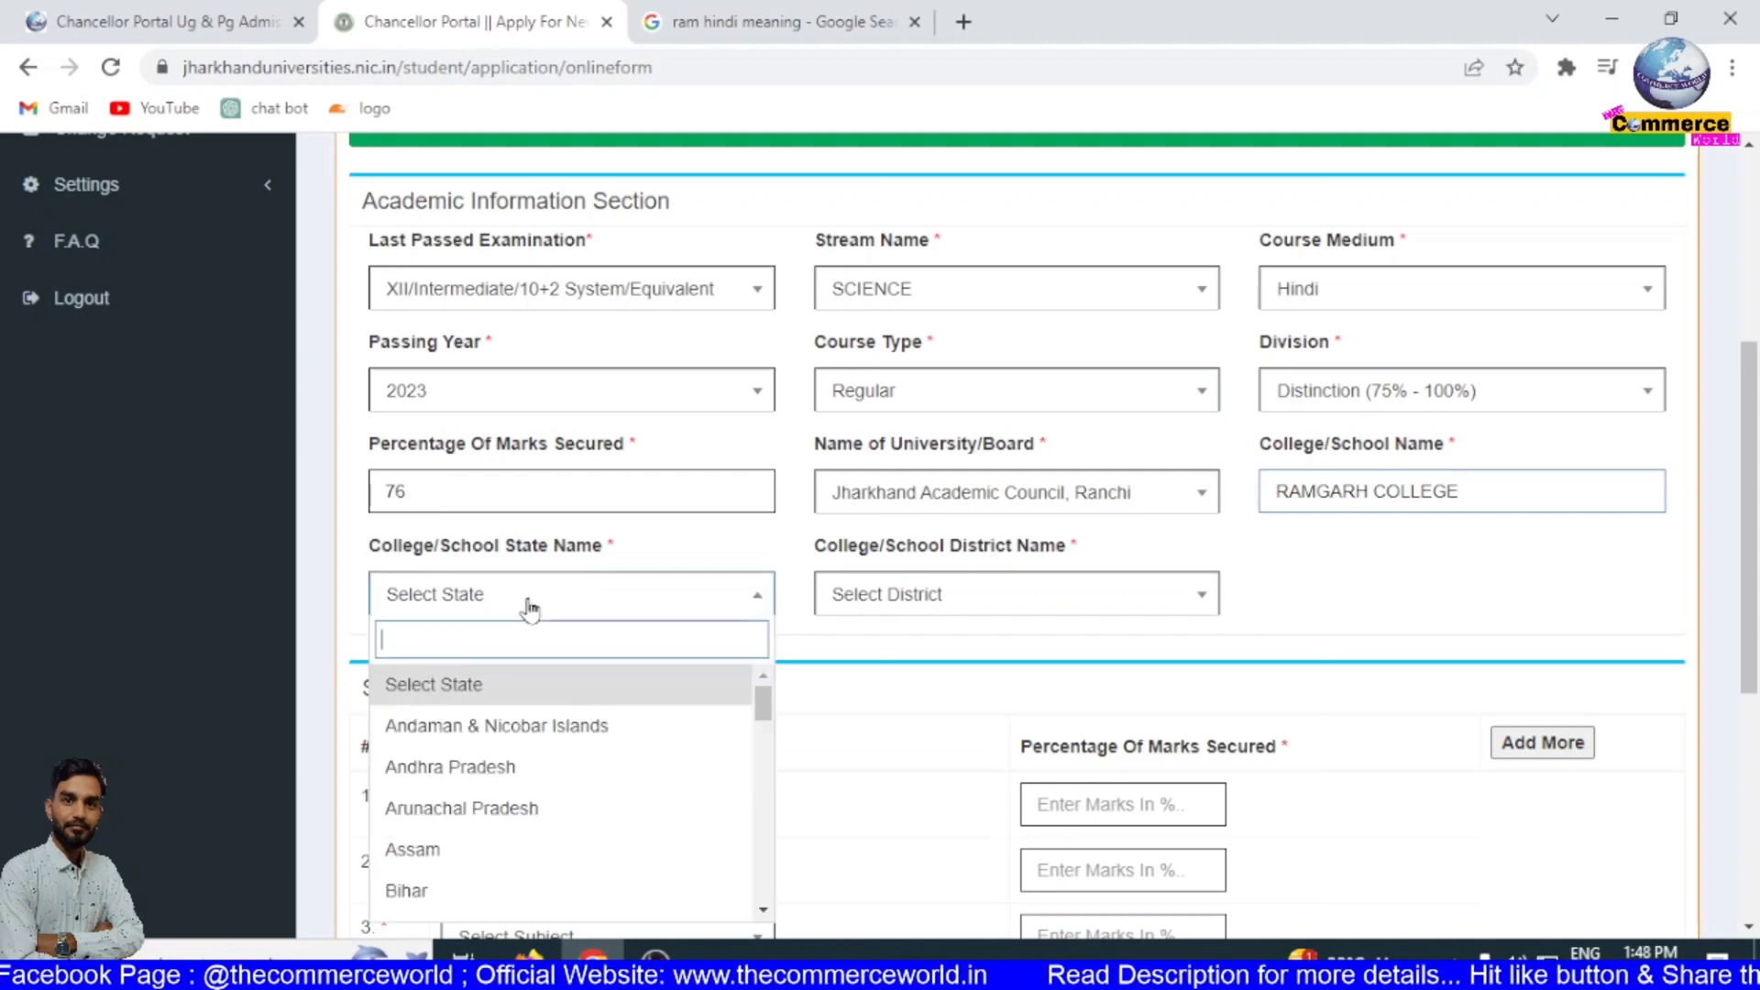
{"action": "type", "text": "jhar"}
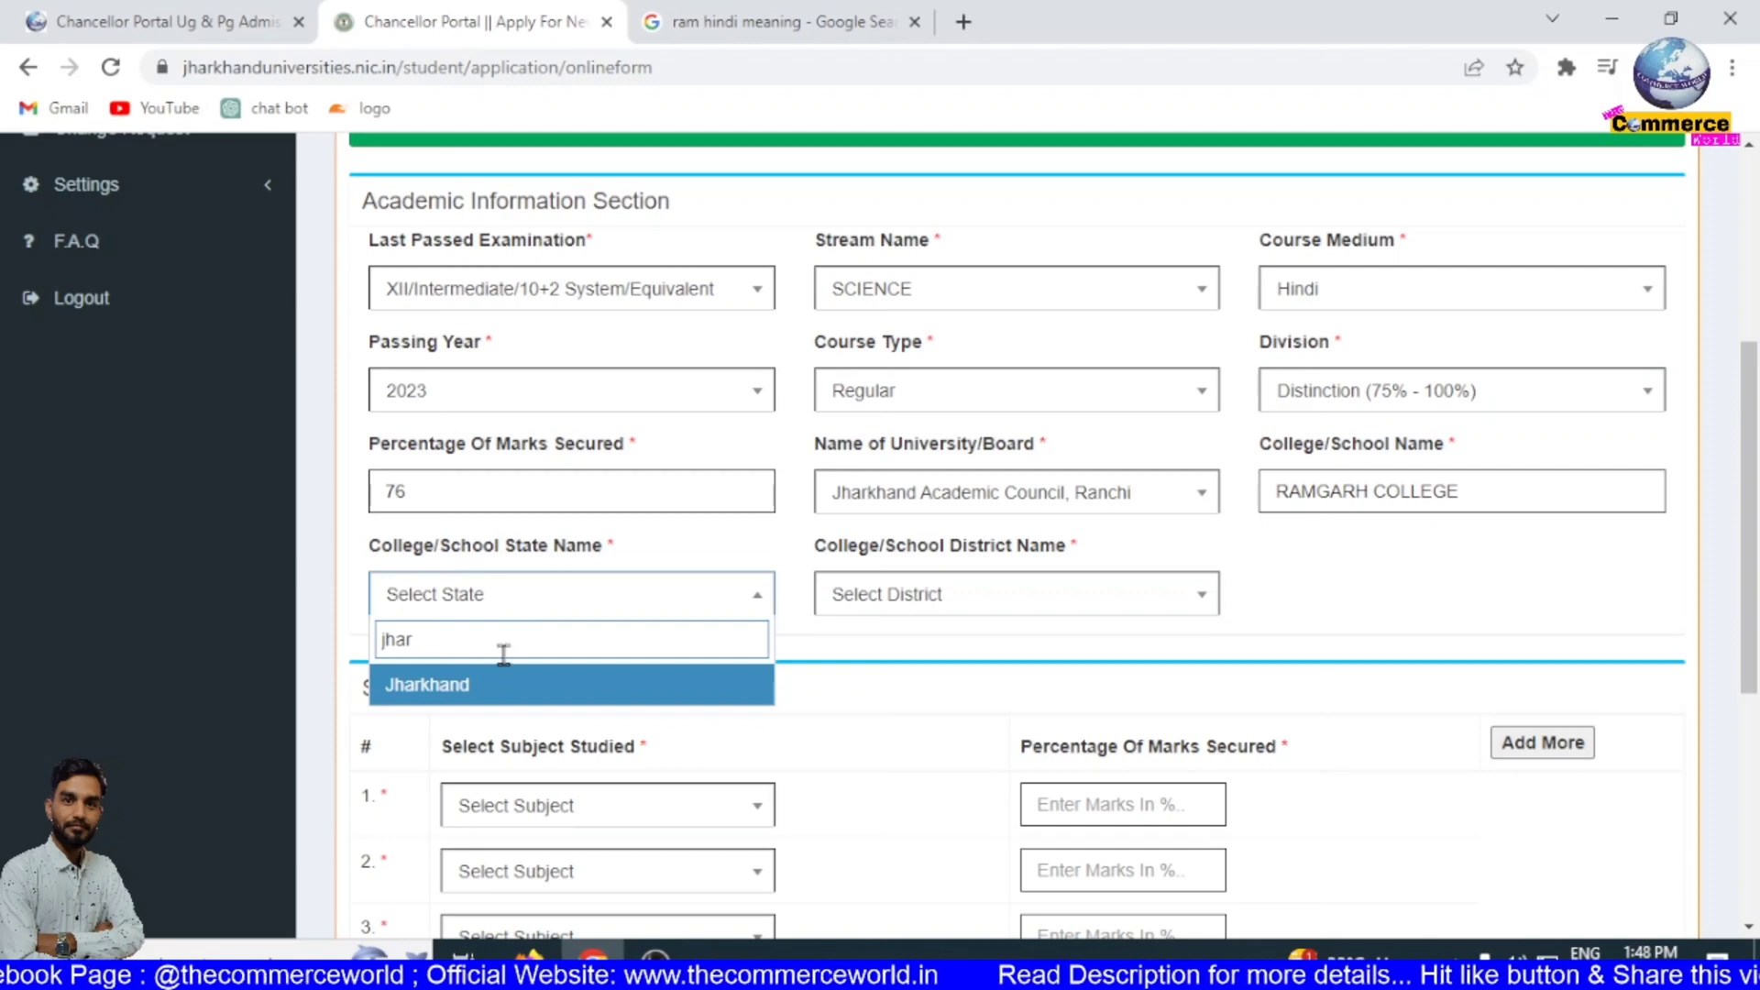
{"action": "left_click", "coordinate": [497, 701]}
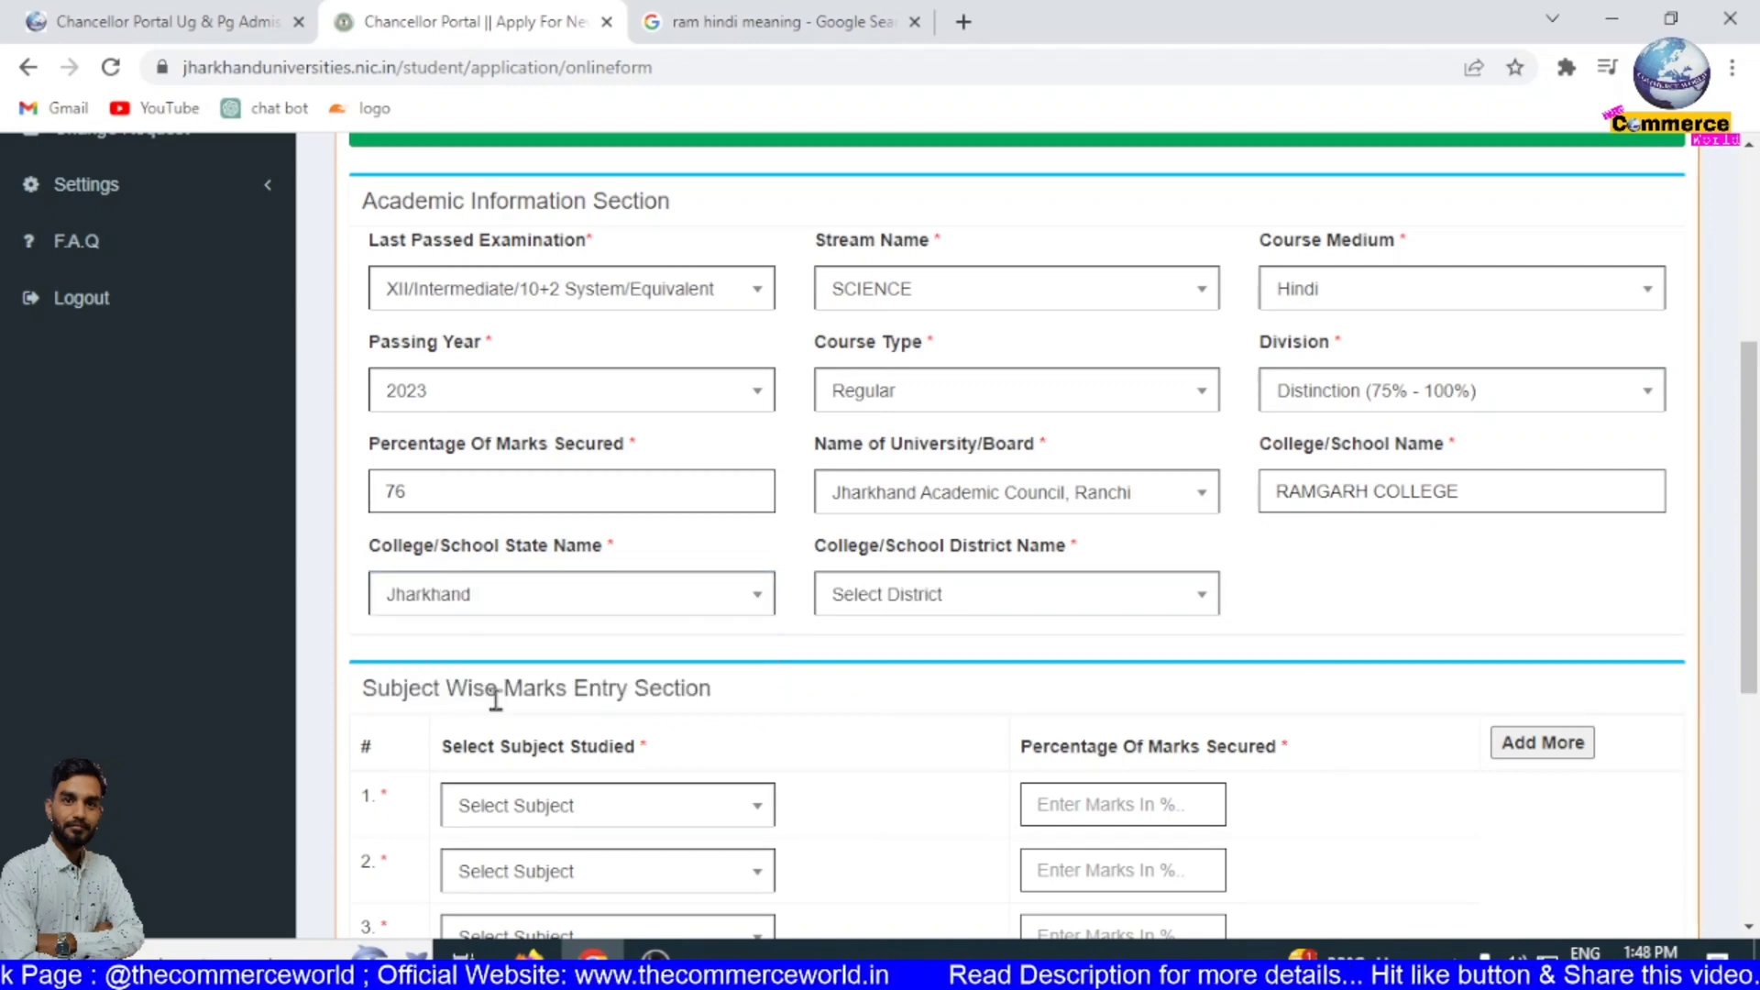
{"action": "left_click", "coordinate": [1118, 605]}
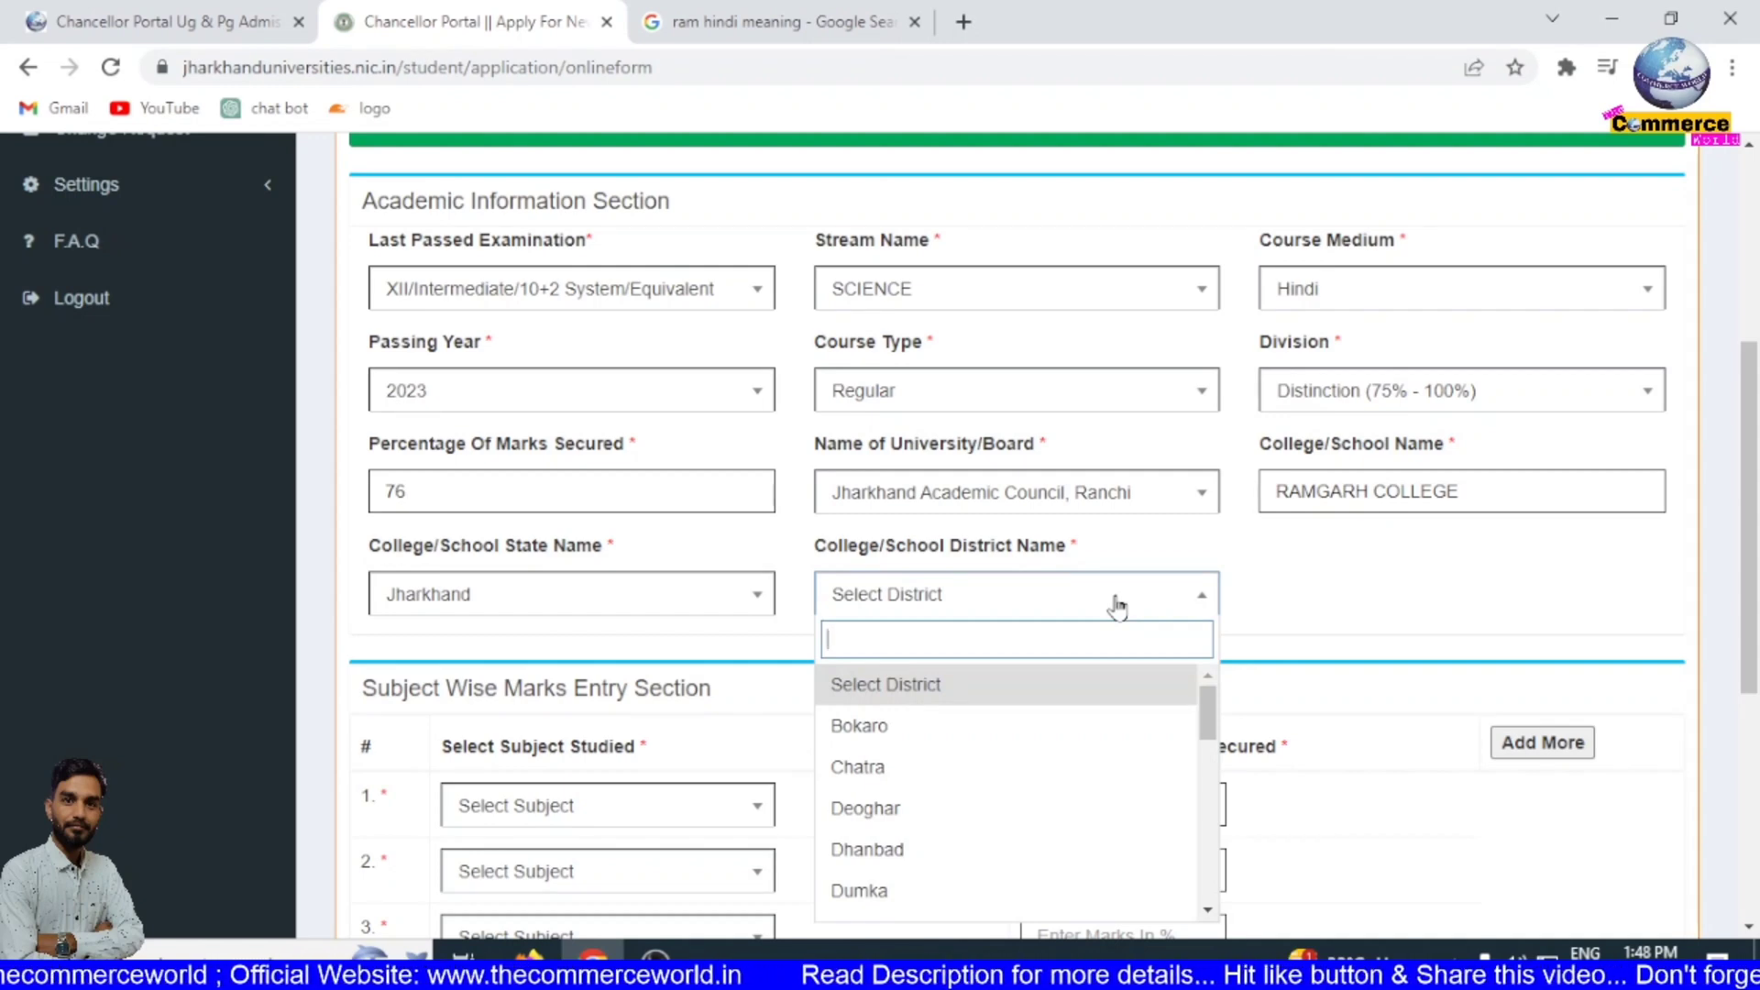
{"action": "type", "text": "ramgarh"}
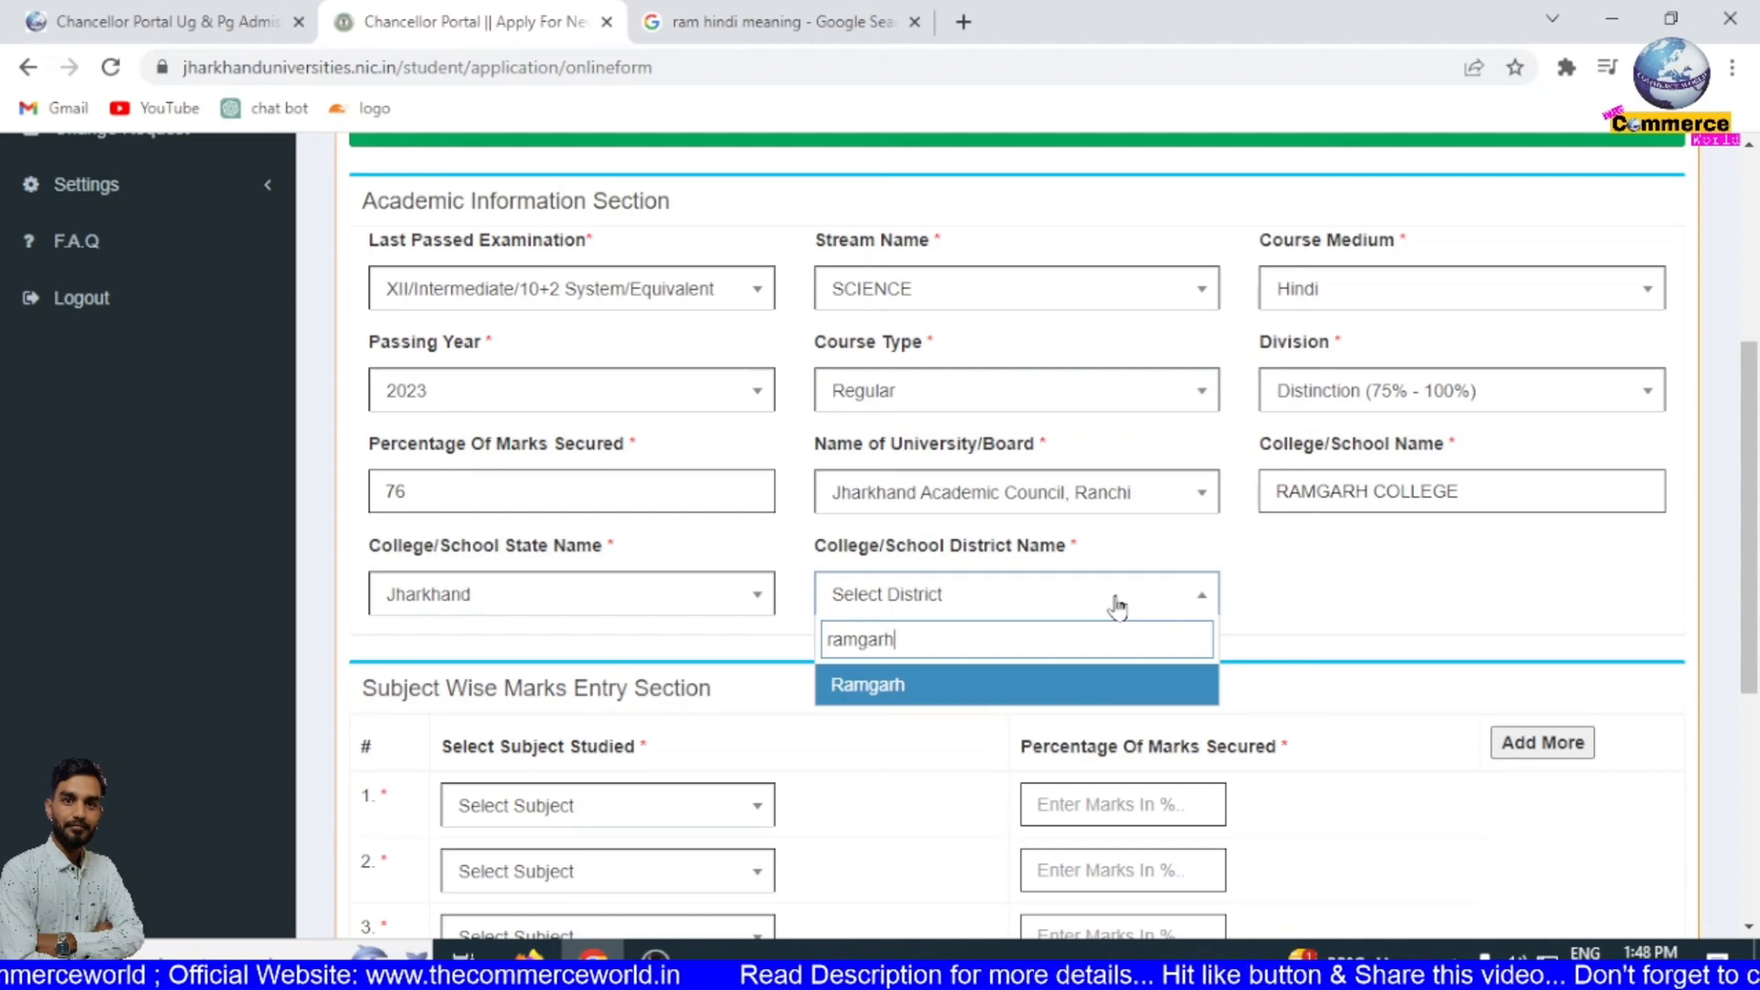
{"action": "left_click", "coordinate": [974, 695]}
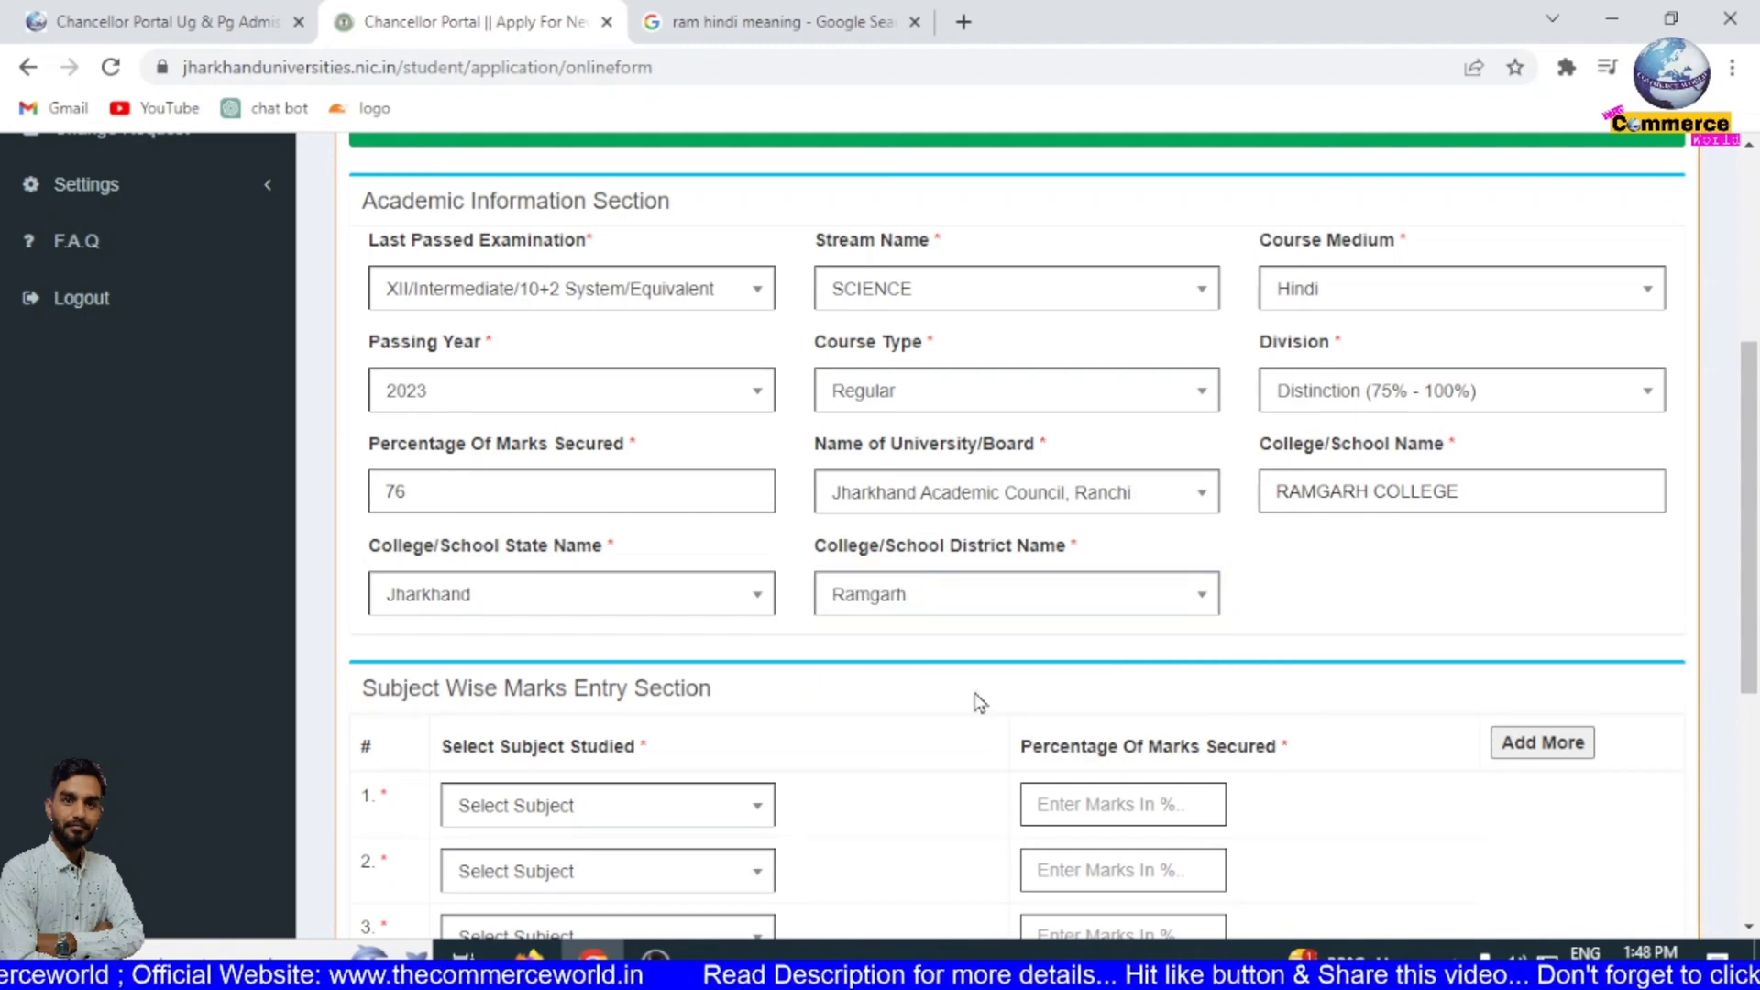
- Choose Core English as the first subject studied and open the choices for the second subject
{"action": "scroll", "coordinate": [980, 702], "scroll_direction": "down", "scroll_amount": 5}
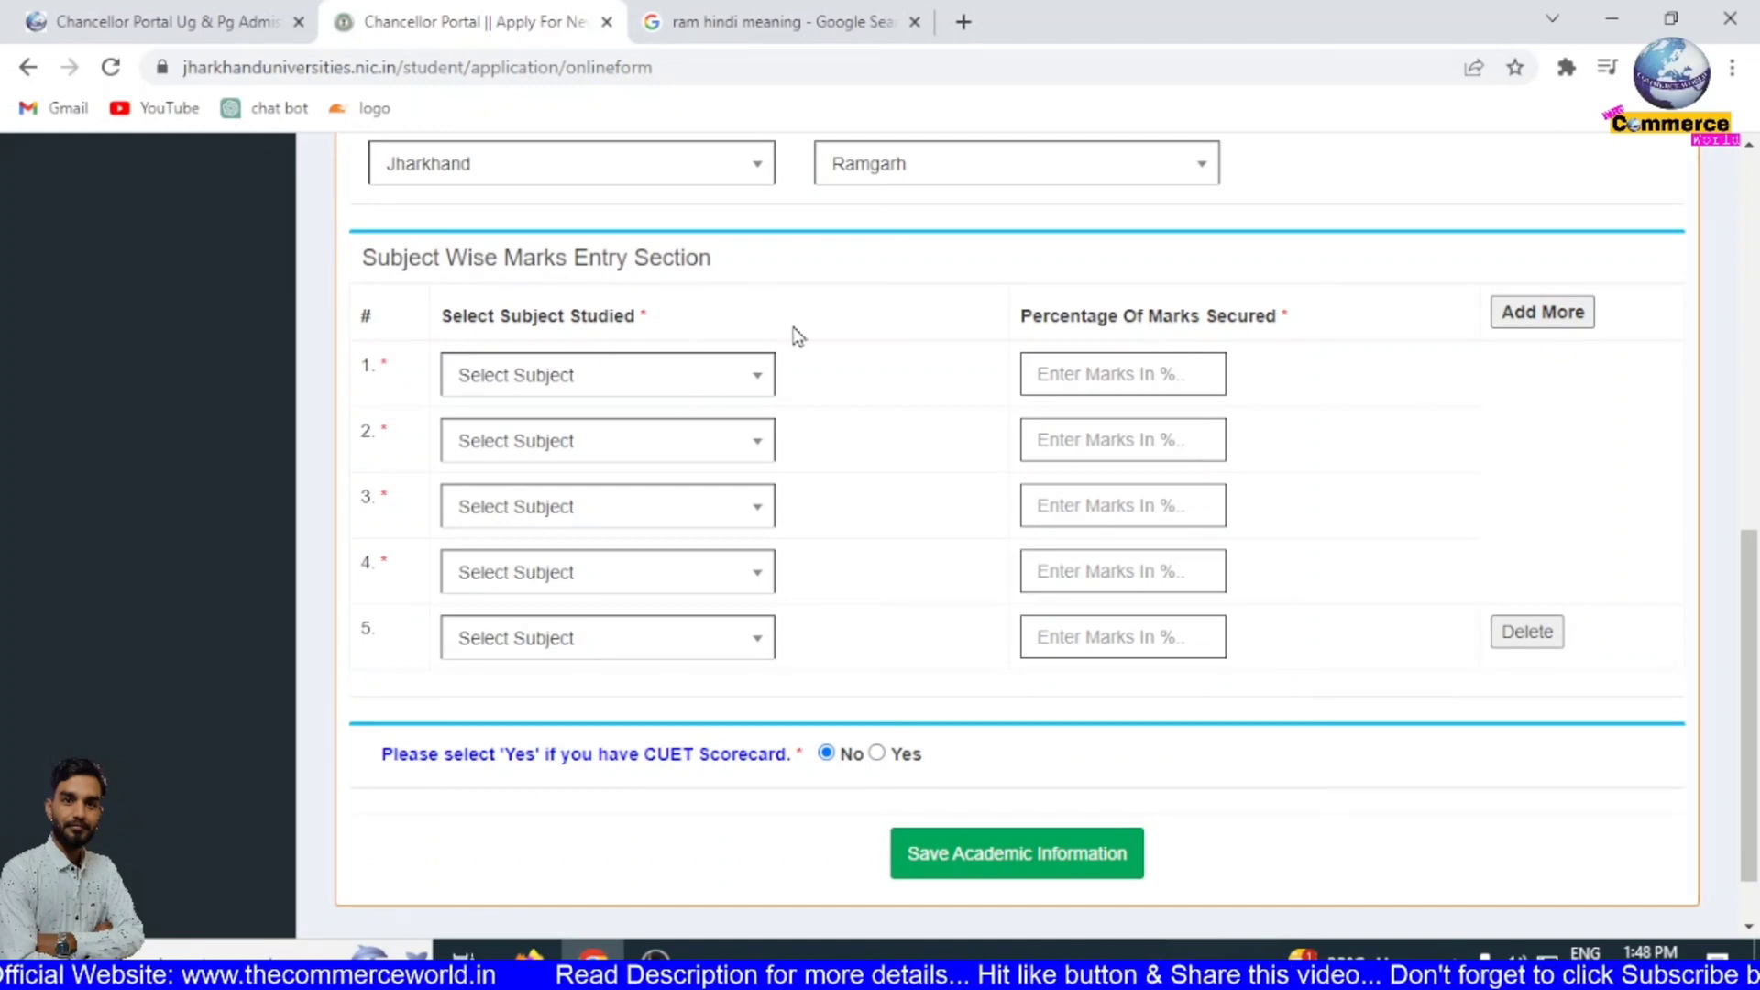
{"action": "left_click", "coordinate": [653, 385]}
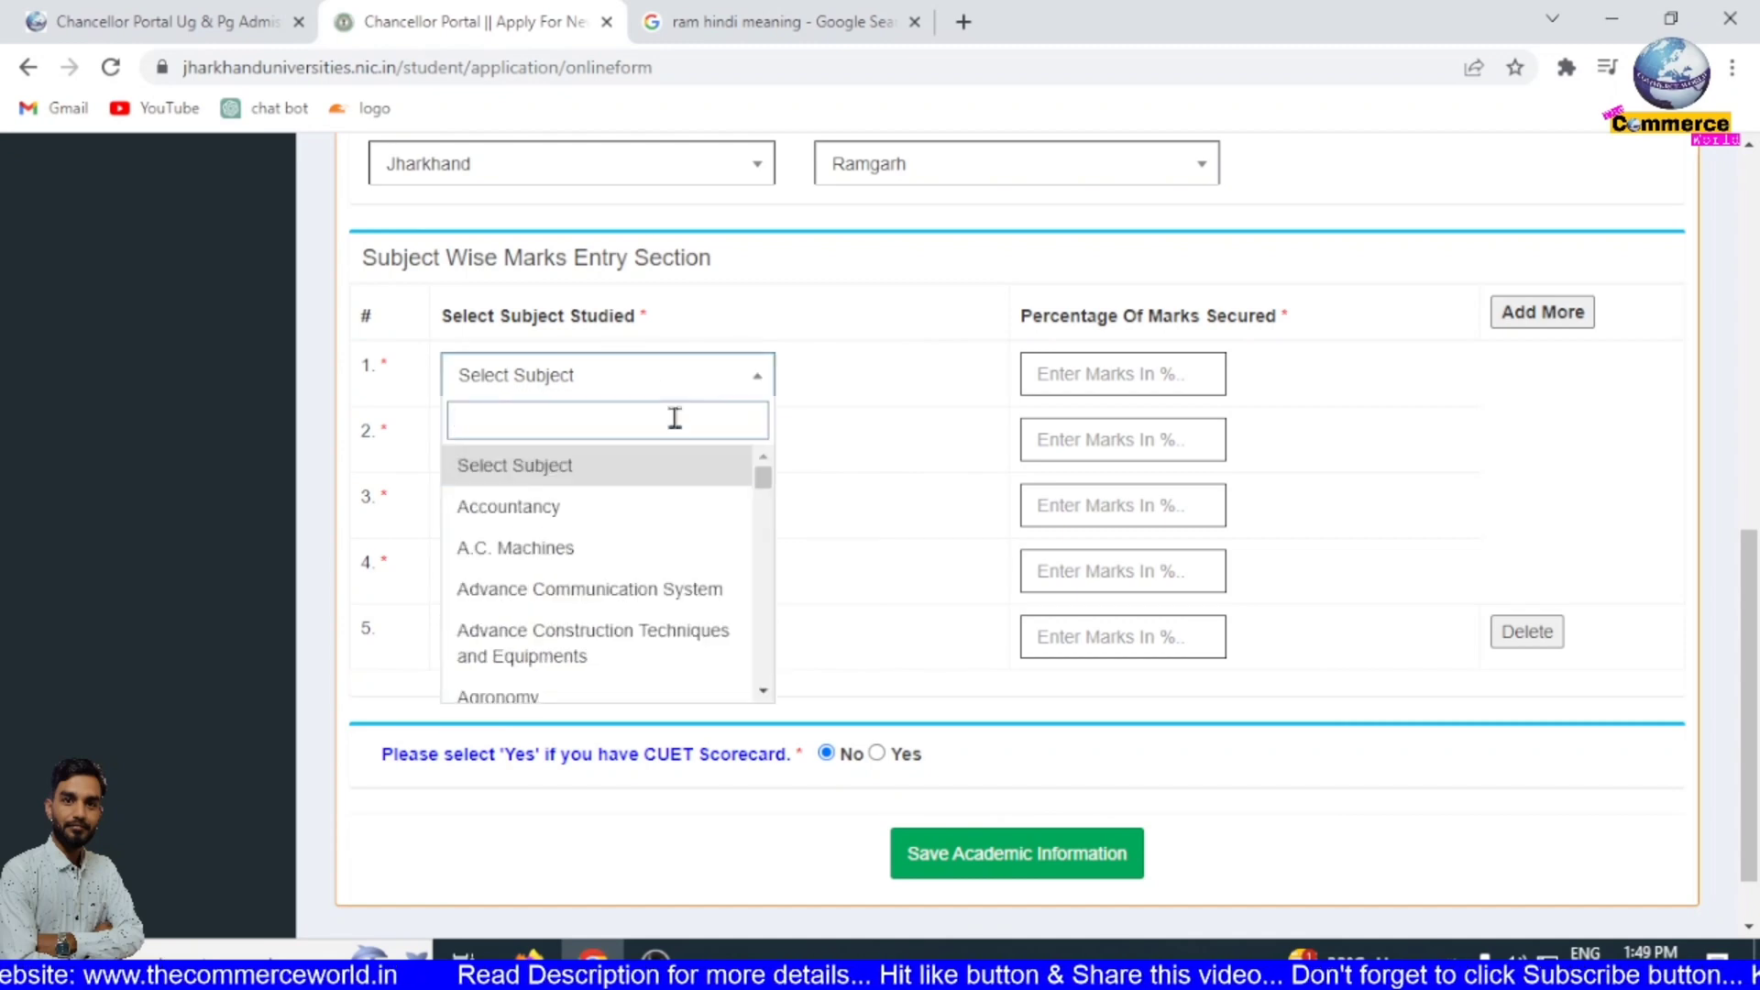
{"action": "type", "text": "e"}
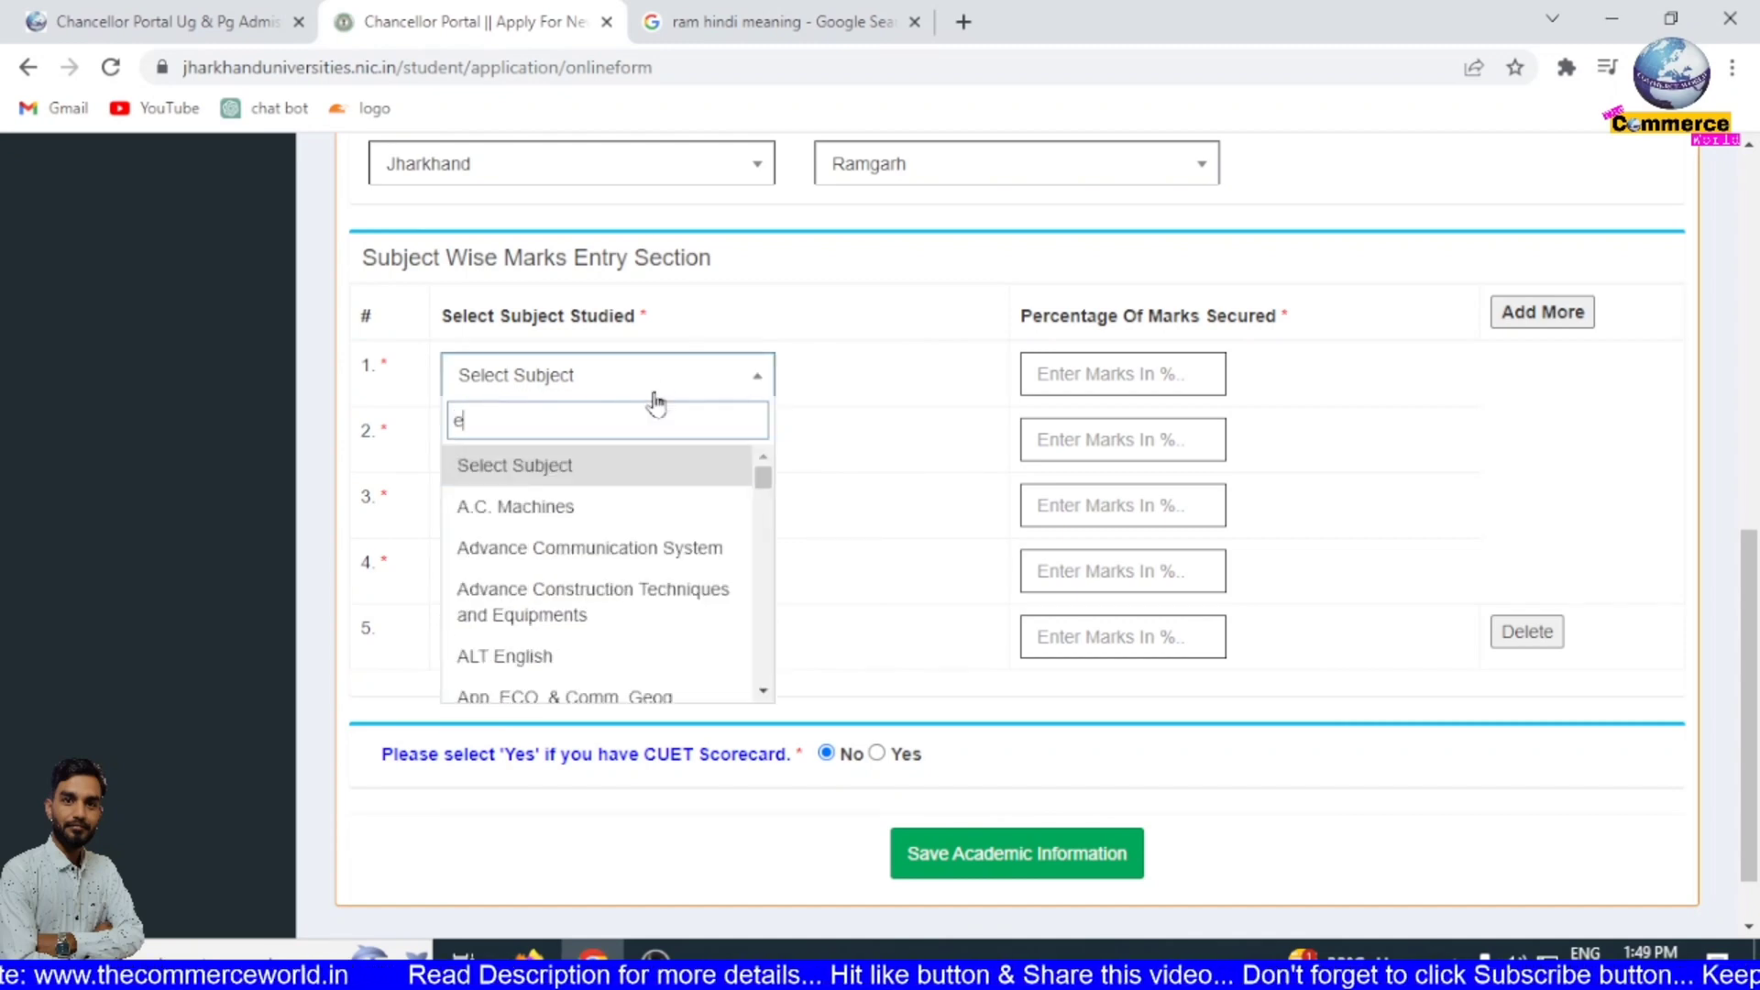
{"action": "type", "text": "ng"}
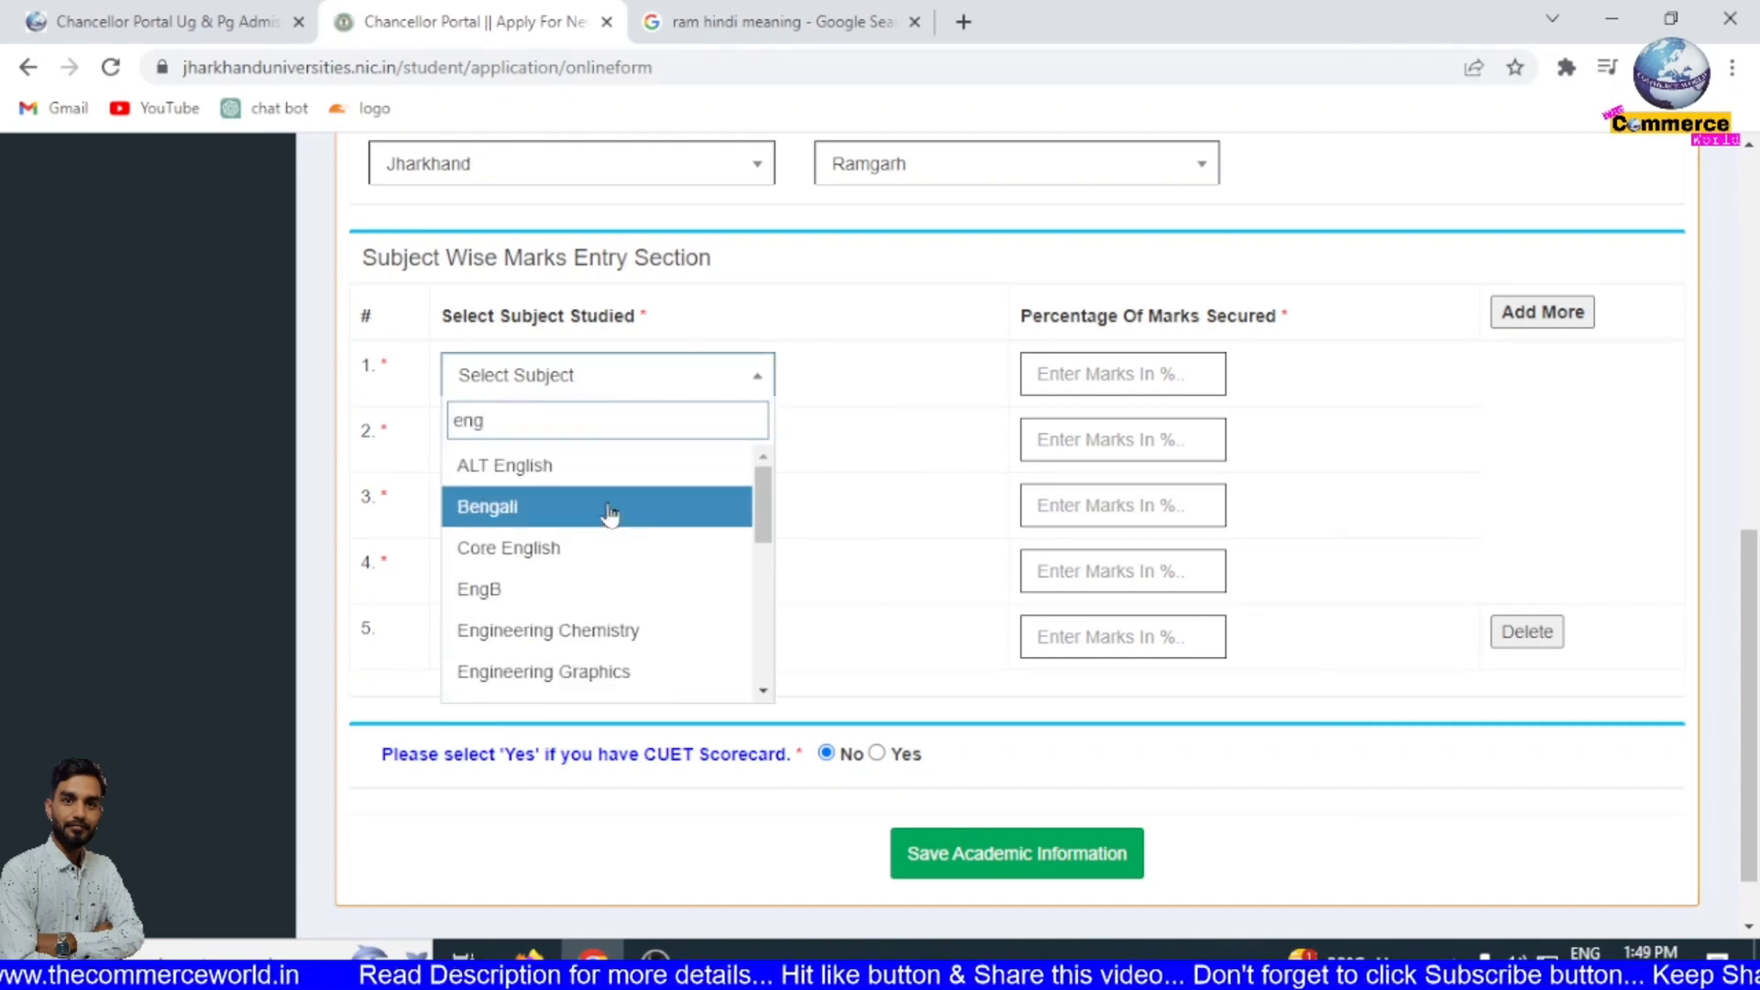
{"action": "left_click", "coordinate": [588, 547]}
{"action": "left_click", "coordinate": [640, 449]}
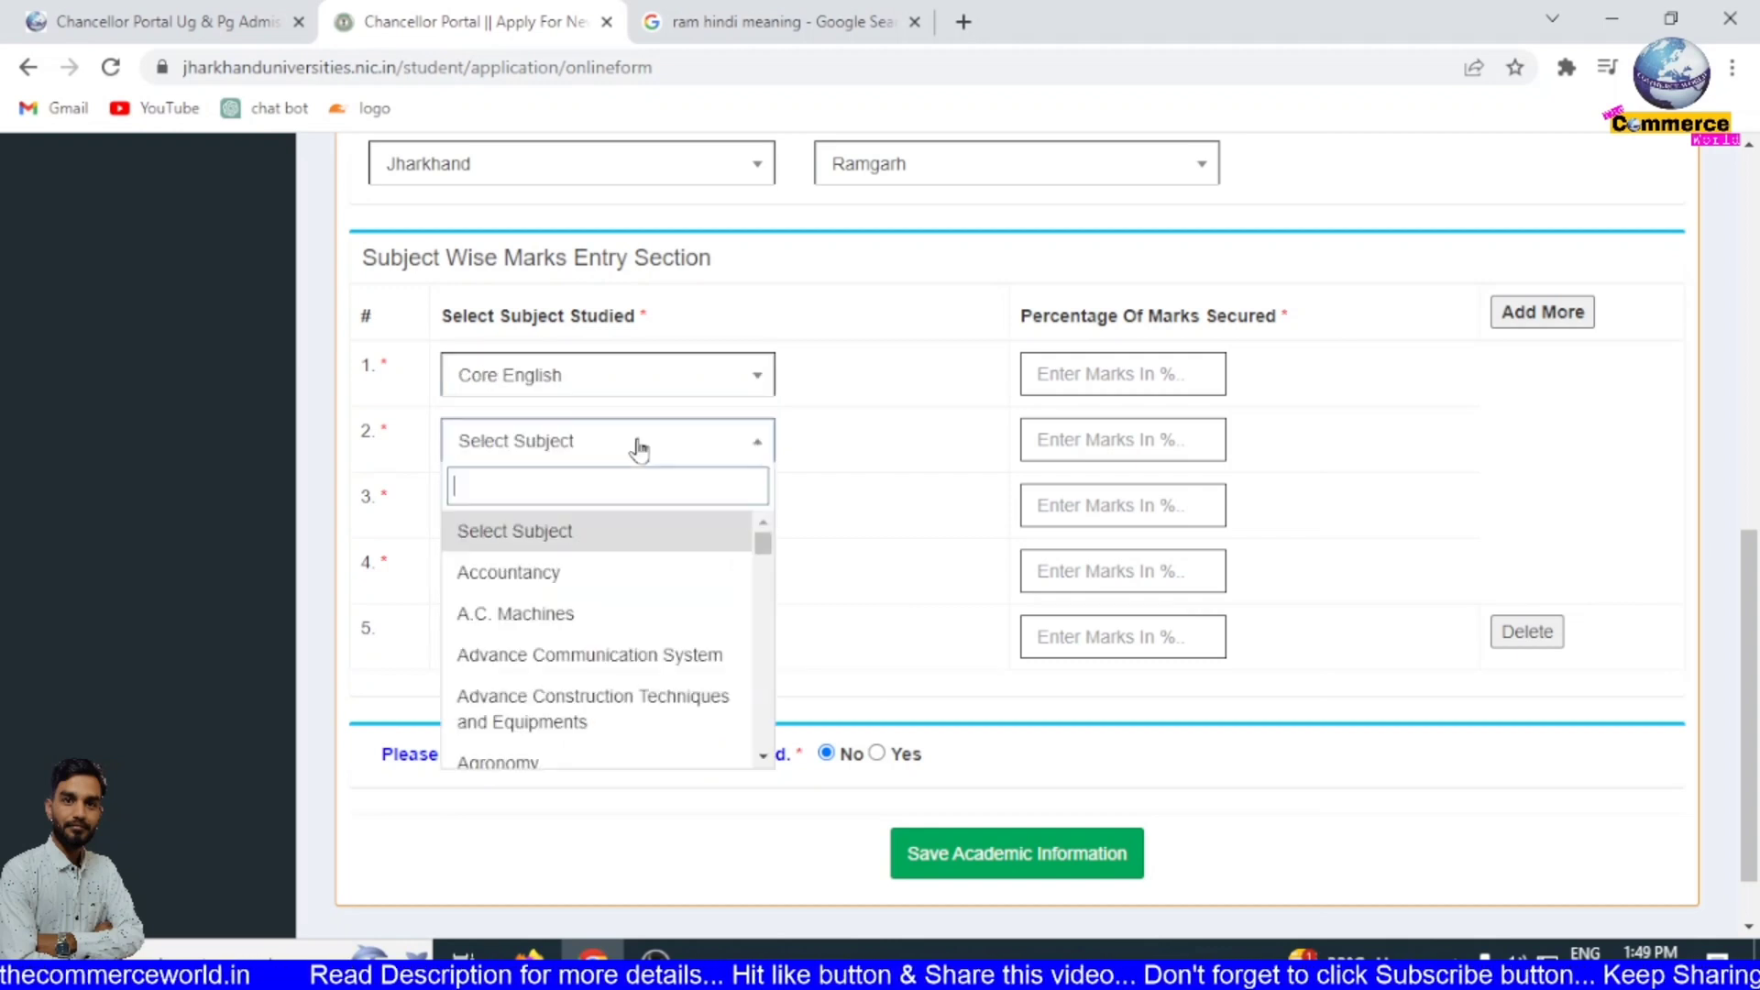
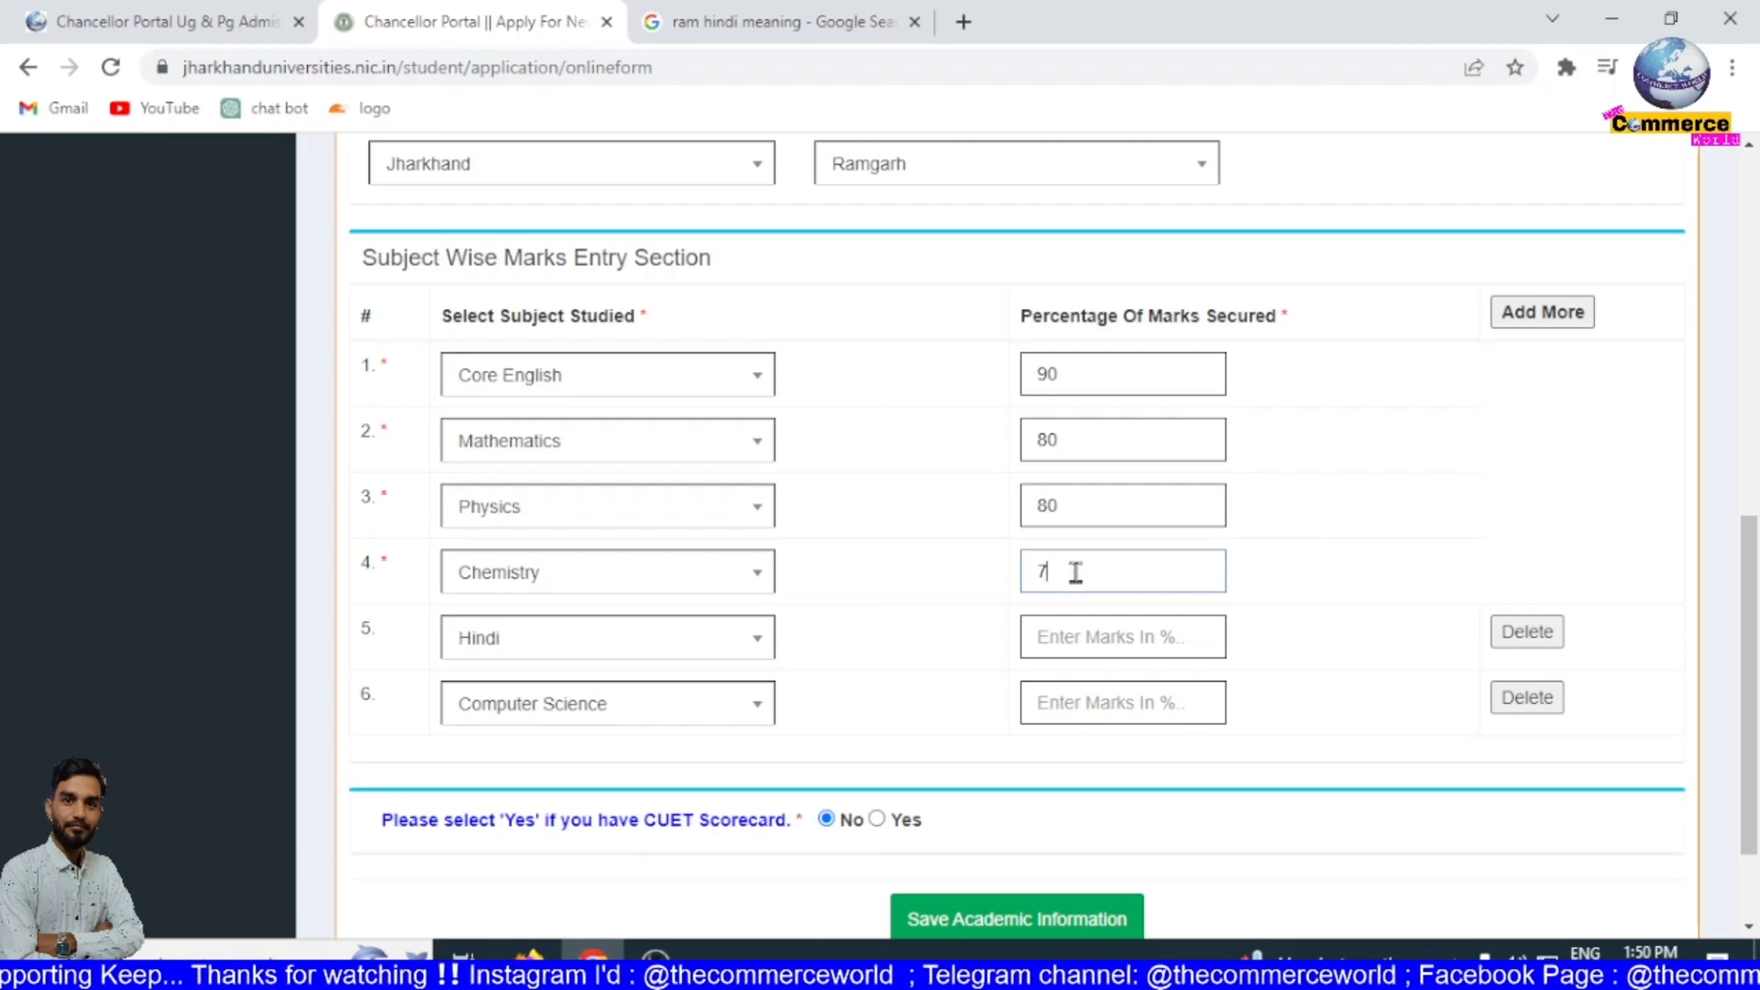
- Complete the subject percentages with 76 for Chemistry, 76 for Hindi and 80 for Computer Science
{"action": "type", "text": "6"}
{"action": "left_click", "coordinate": [1078, 651]}
{"action": "type", "text": "76"}
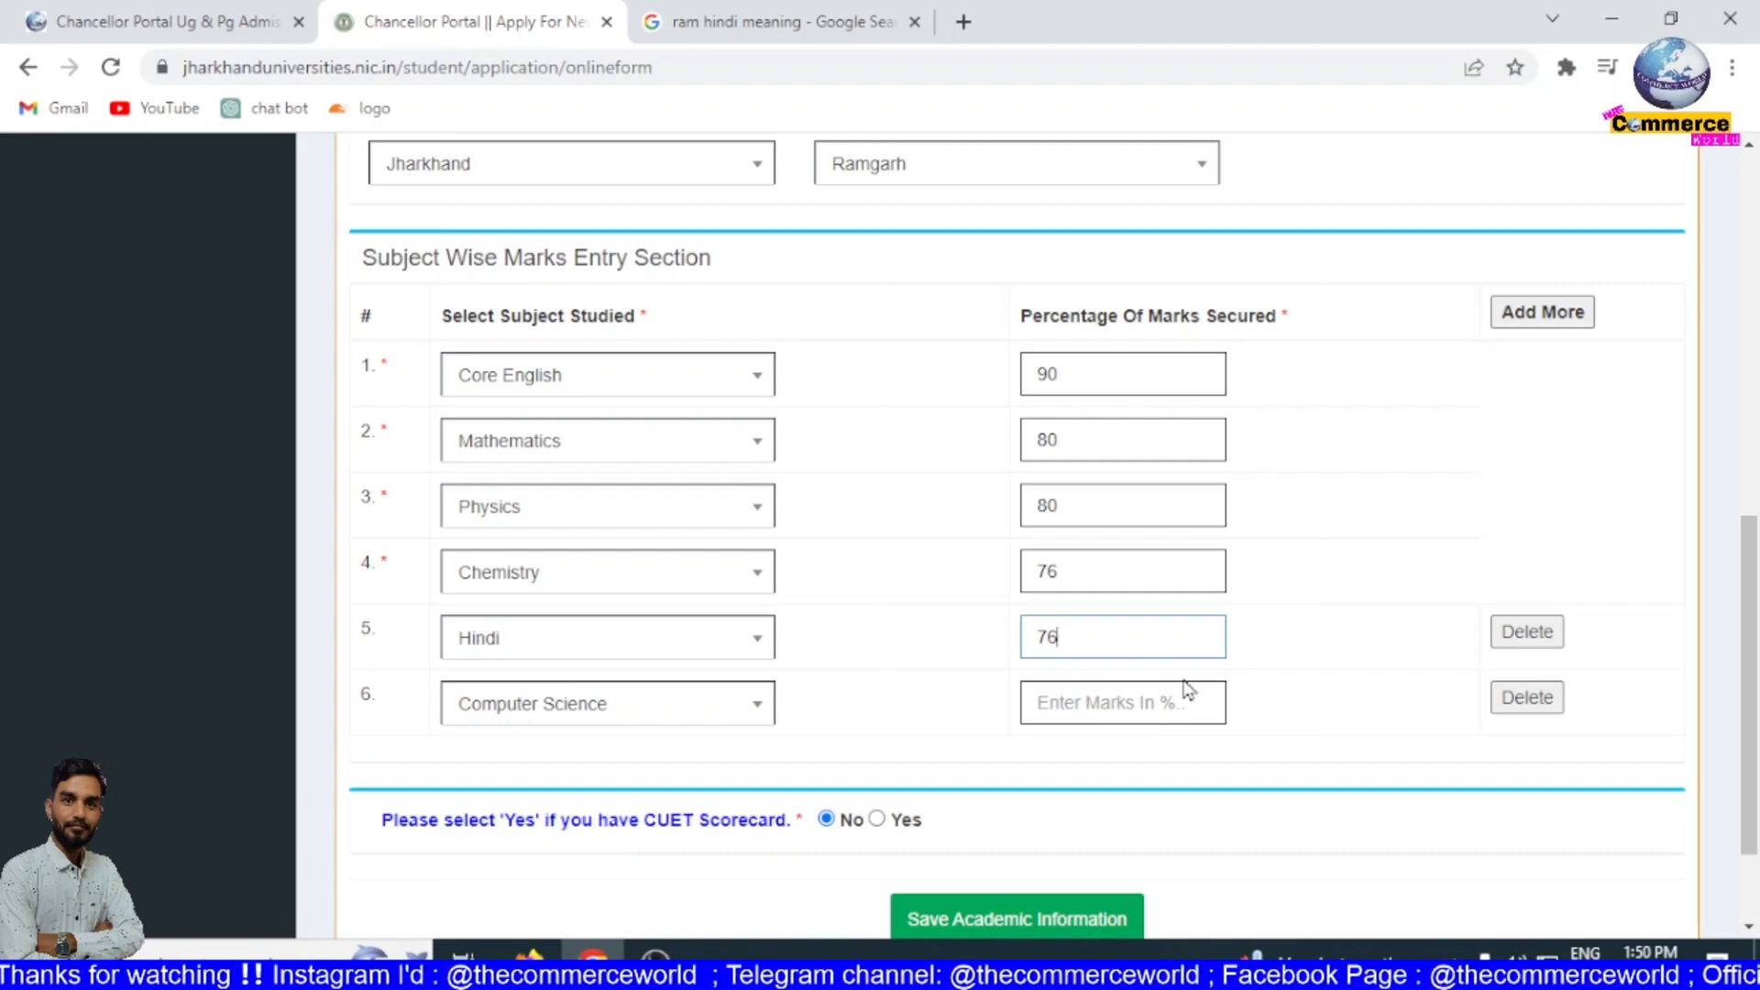
{"action": "left_click", "coordinate": [1140, 706]}
{"action": "type", "text": "80"}
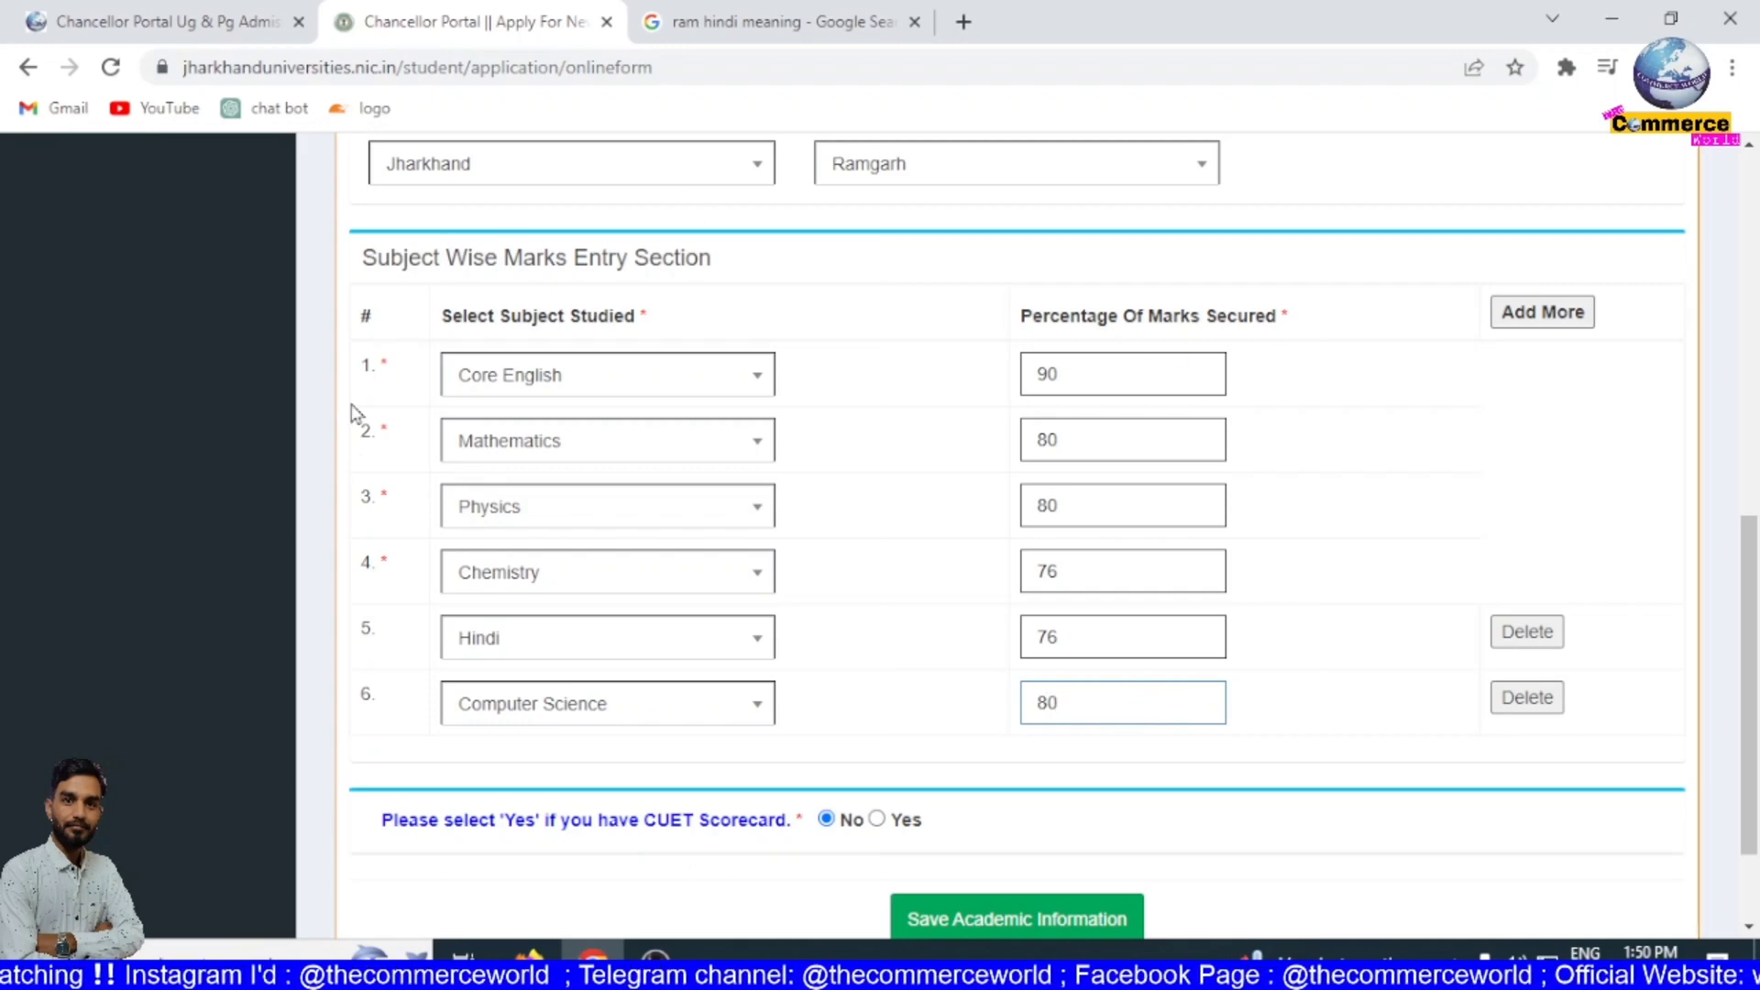
- Answer Yes to having a CUET scorecard and try to add another test subject row
{"action": "scroll", "coordinate": [1036, 533], "scroll_direction": "down", "scroll_amount": 2}
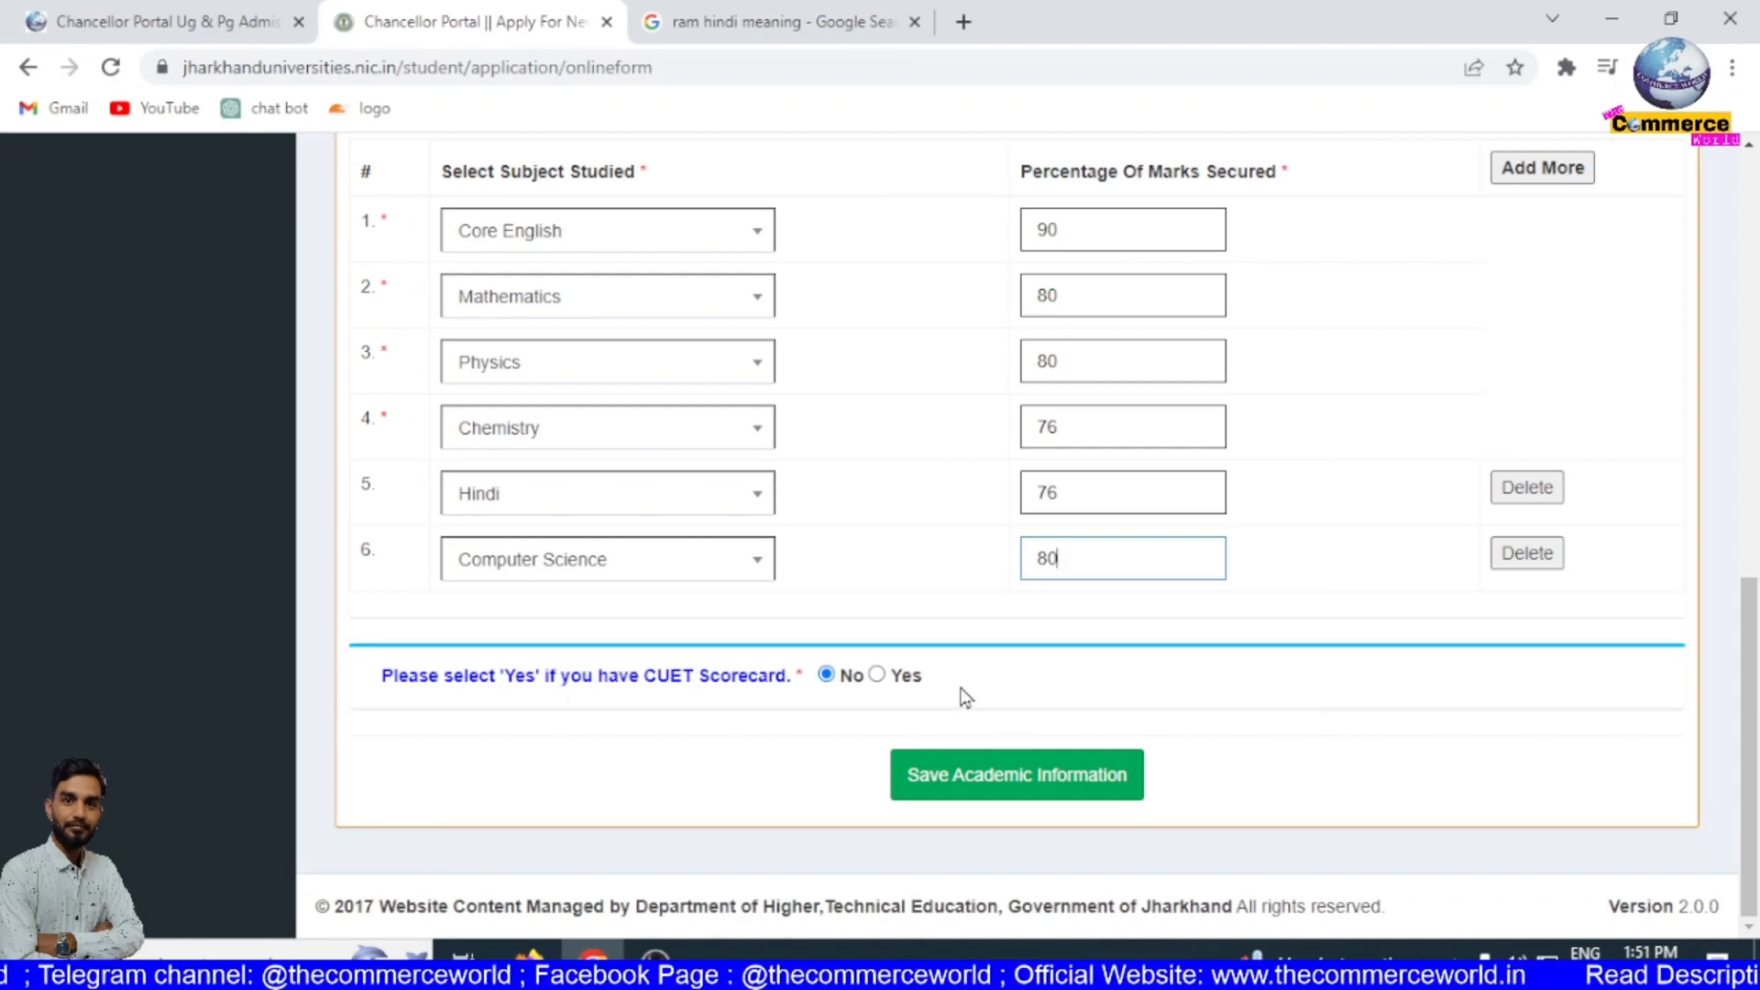
{"action": "left_click", "coordinate": [877, 676]}
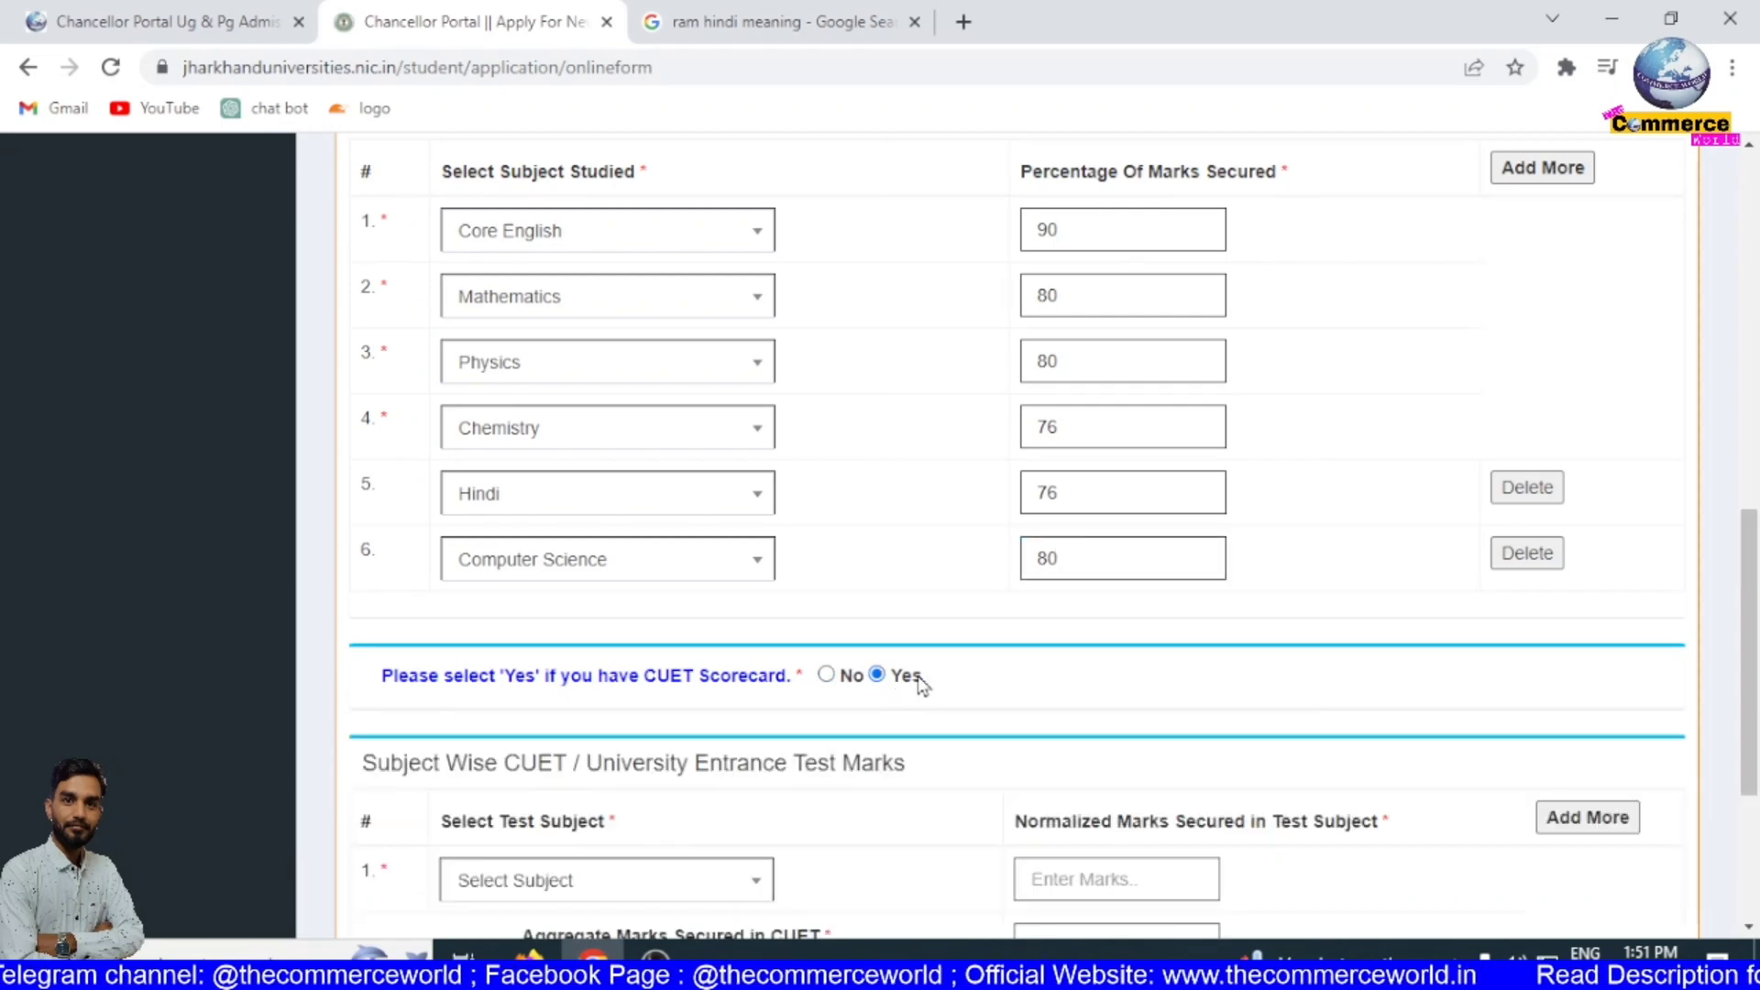
{"action": "scroll", "coordinate": [1008, 701], "scroll_direction": "down", "scroll_amount": 4}
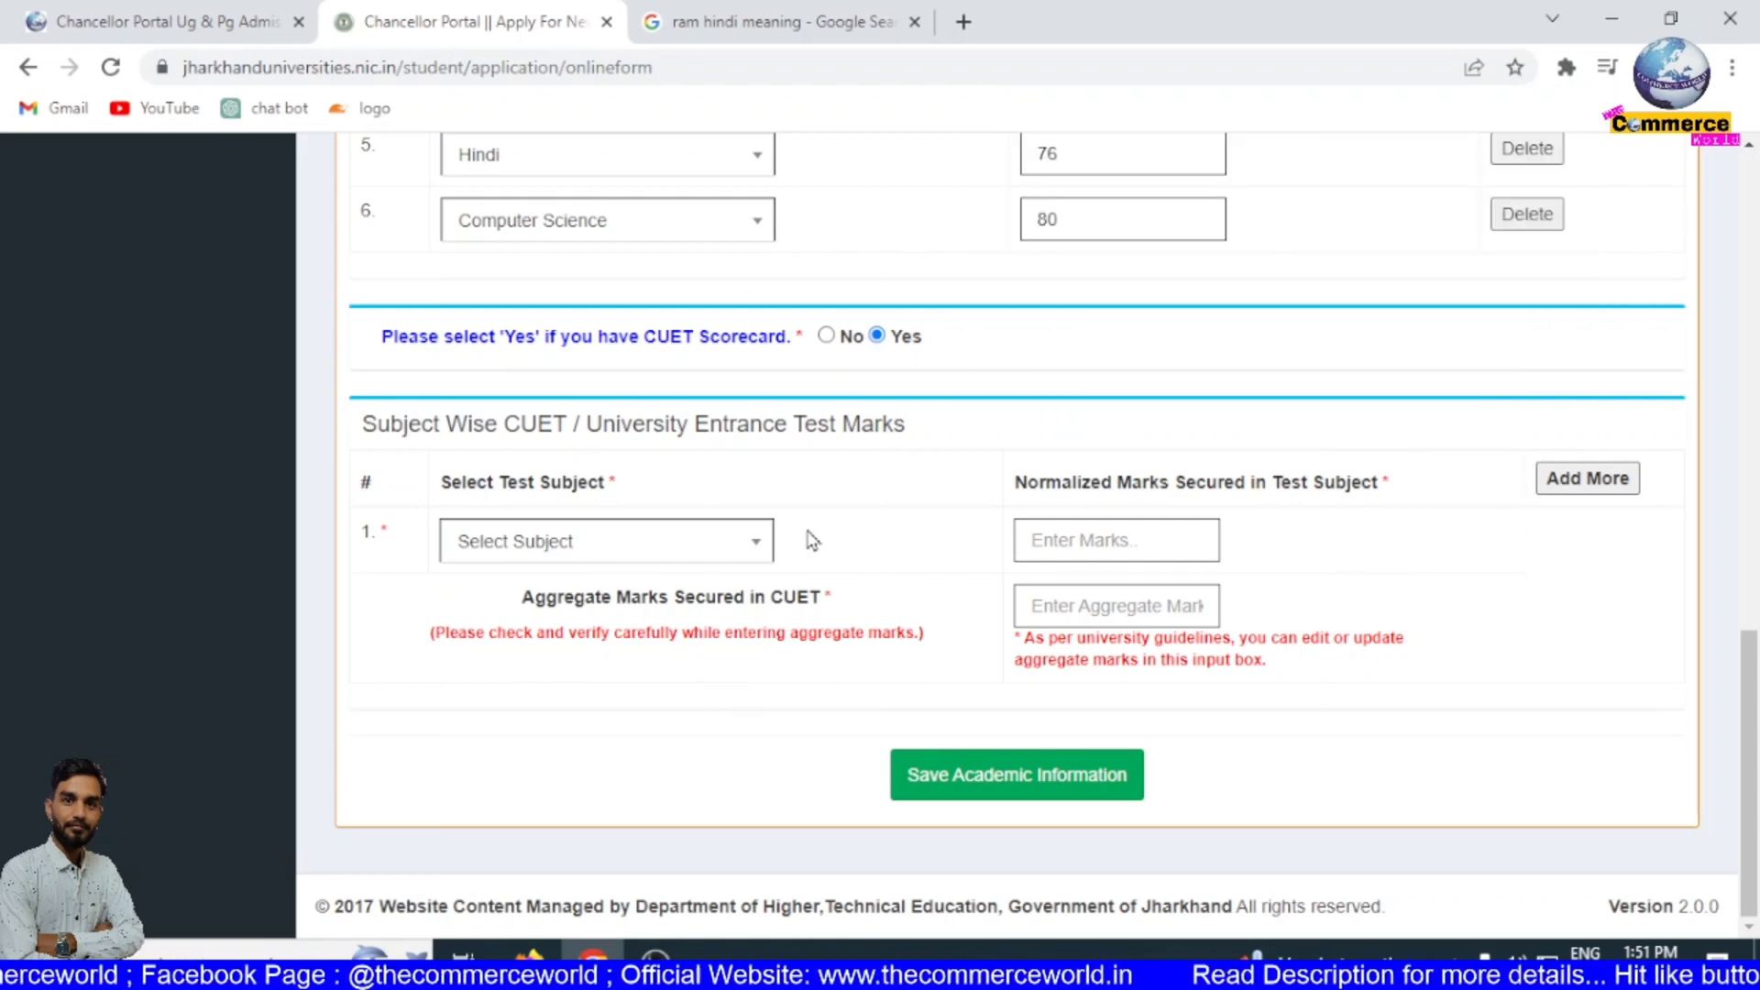
{"action": "left_click", "coordinate": [1581, 484]}
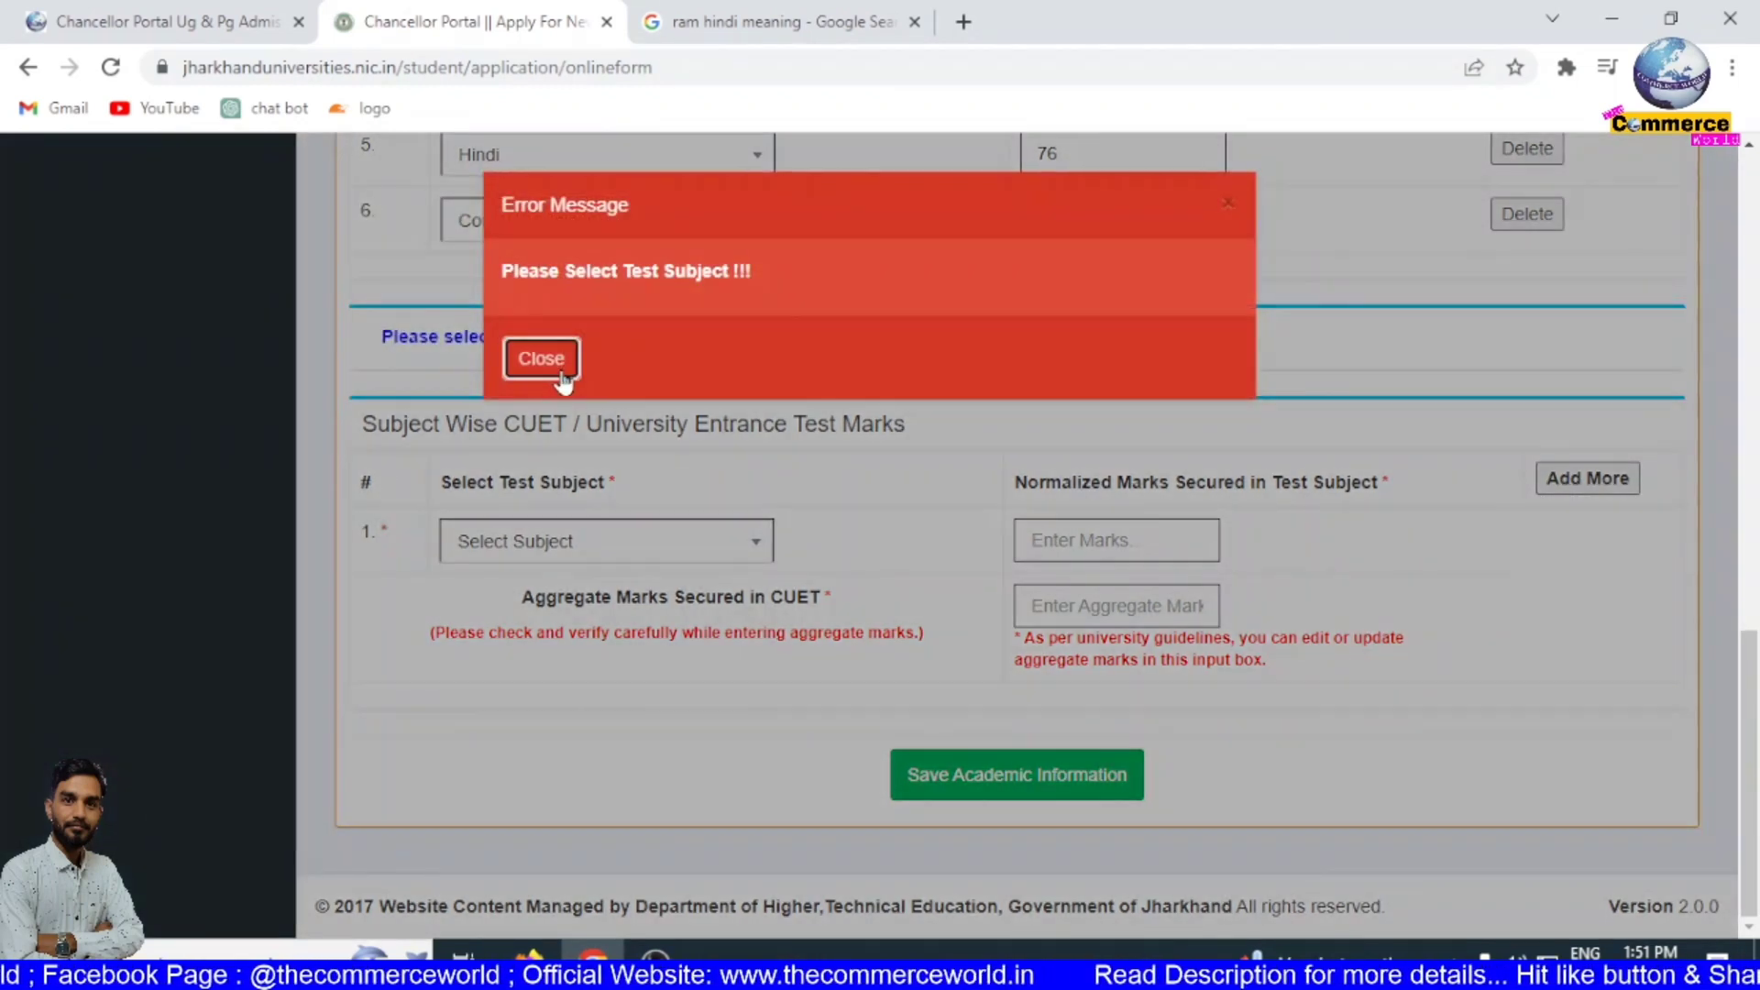
{"action": "left_click", "coordinate": [541, 359]}
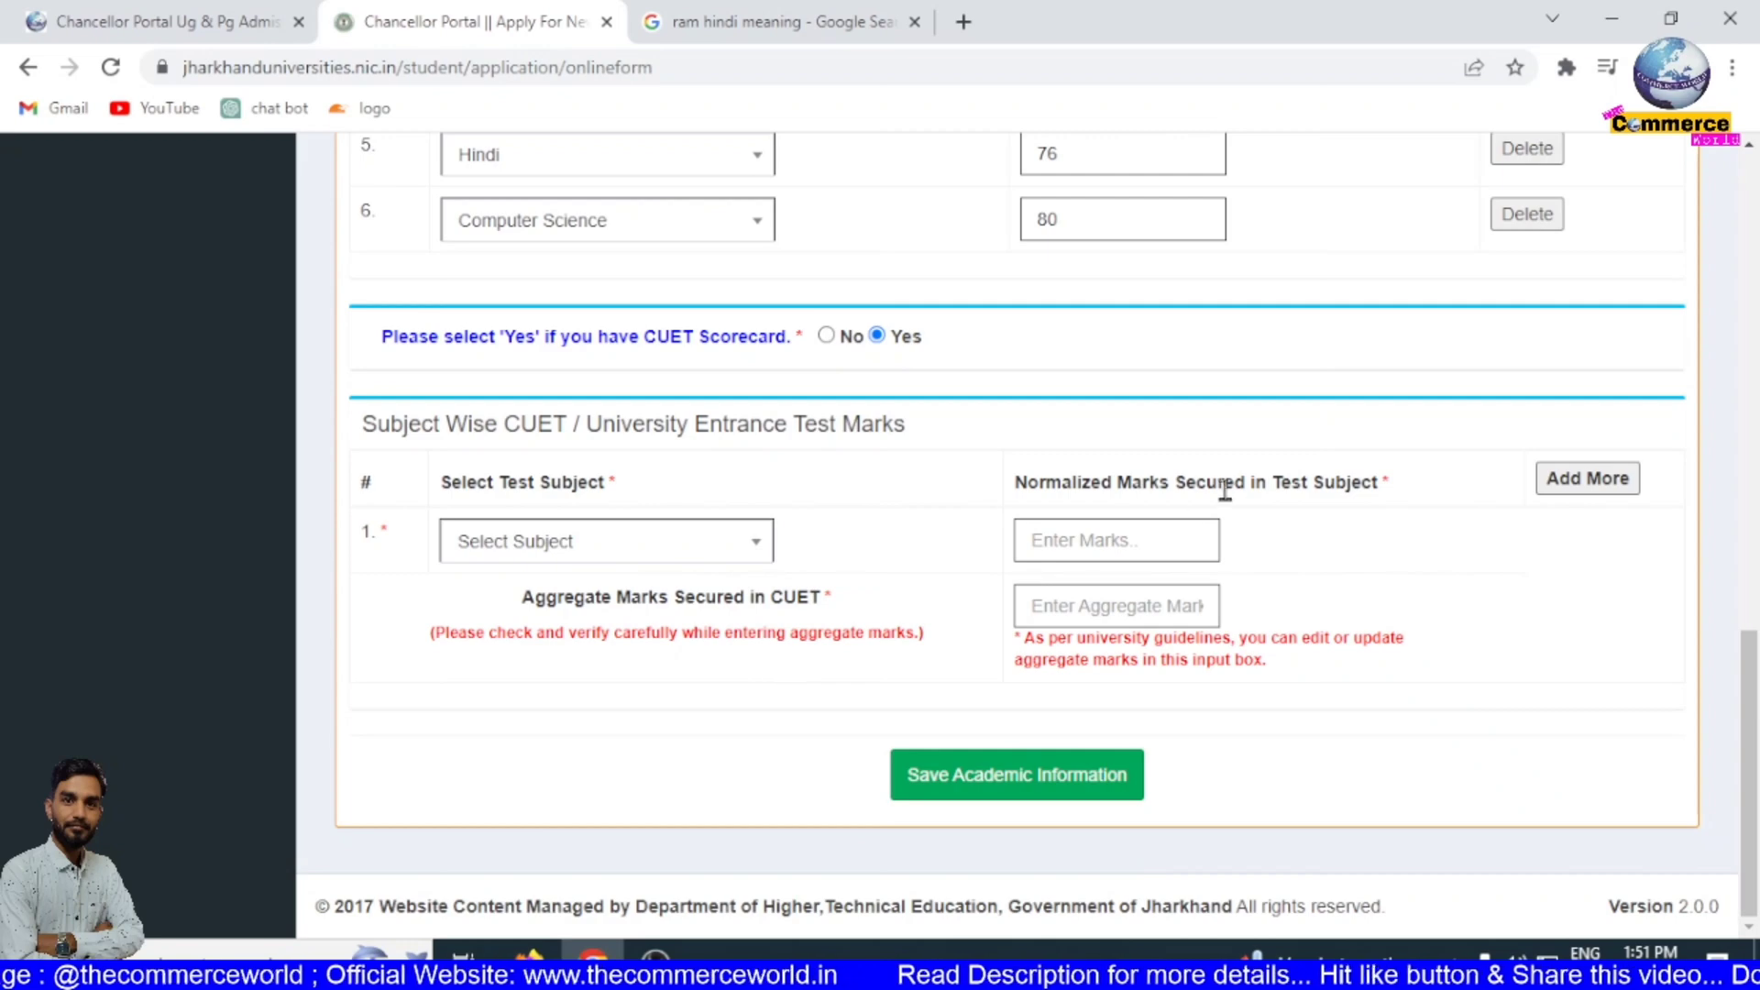
- Set the CUET scorecard answer to No and save the academic information
{"action": "left_click", "coordinate": [827, 337]}
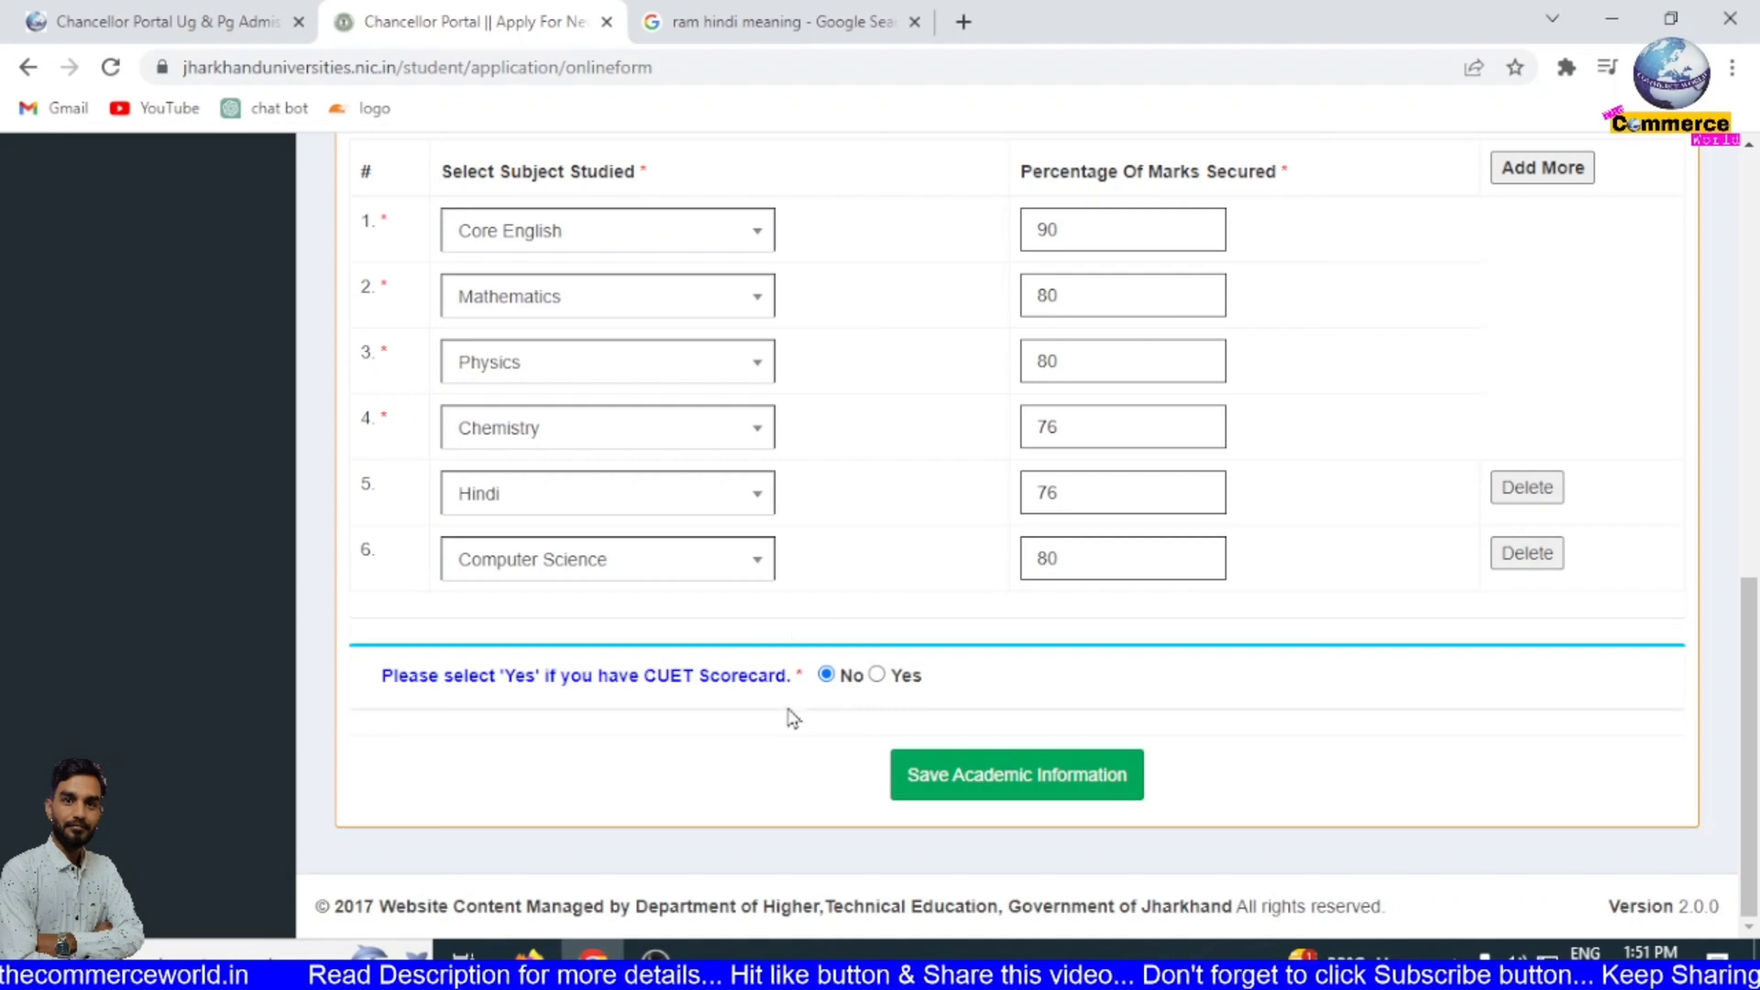
{"action": "left_click", "coordinate": [990, 776]}
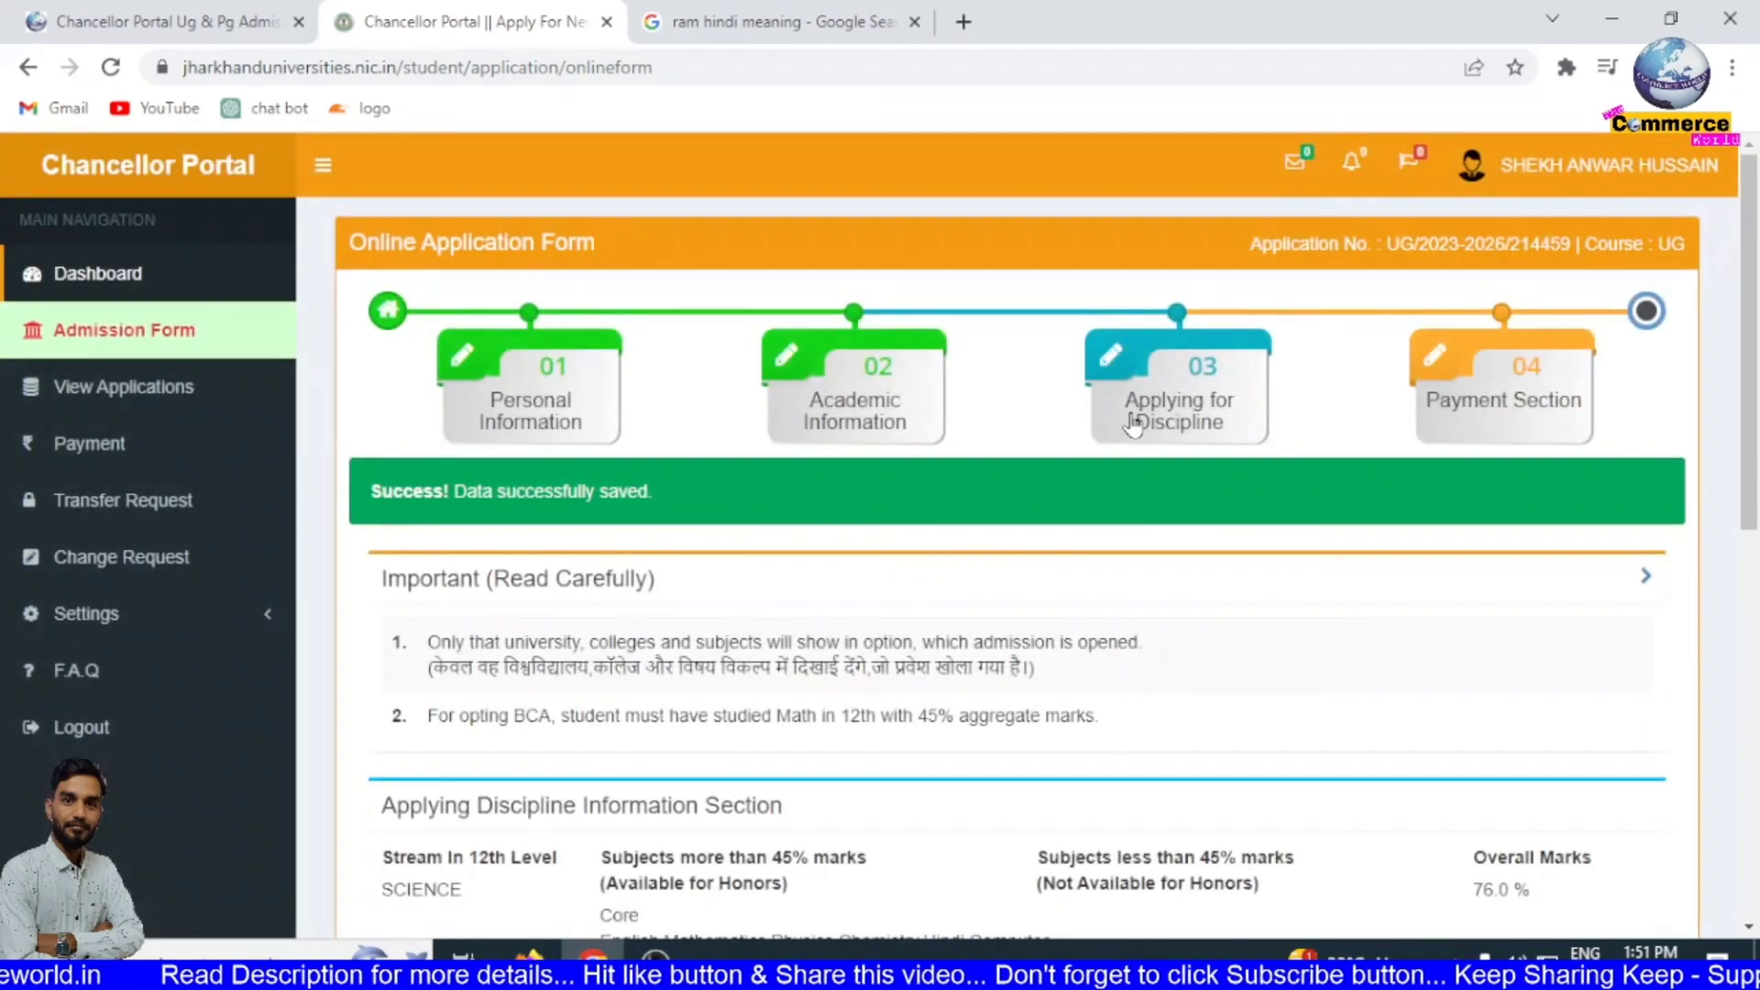
- Select Ranchi University as the university in the Applying Discipline Information Section
{"action": "scroll", "coordinate": [1153, 447], "scroll_direction": "down", "scroll_amount": 2}
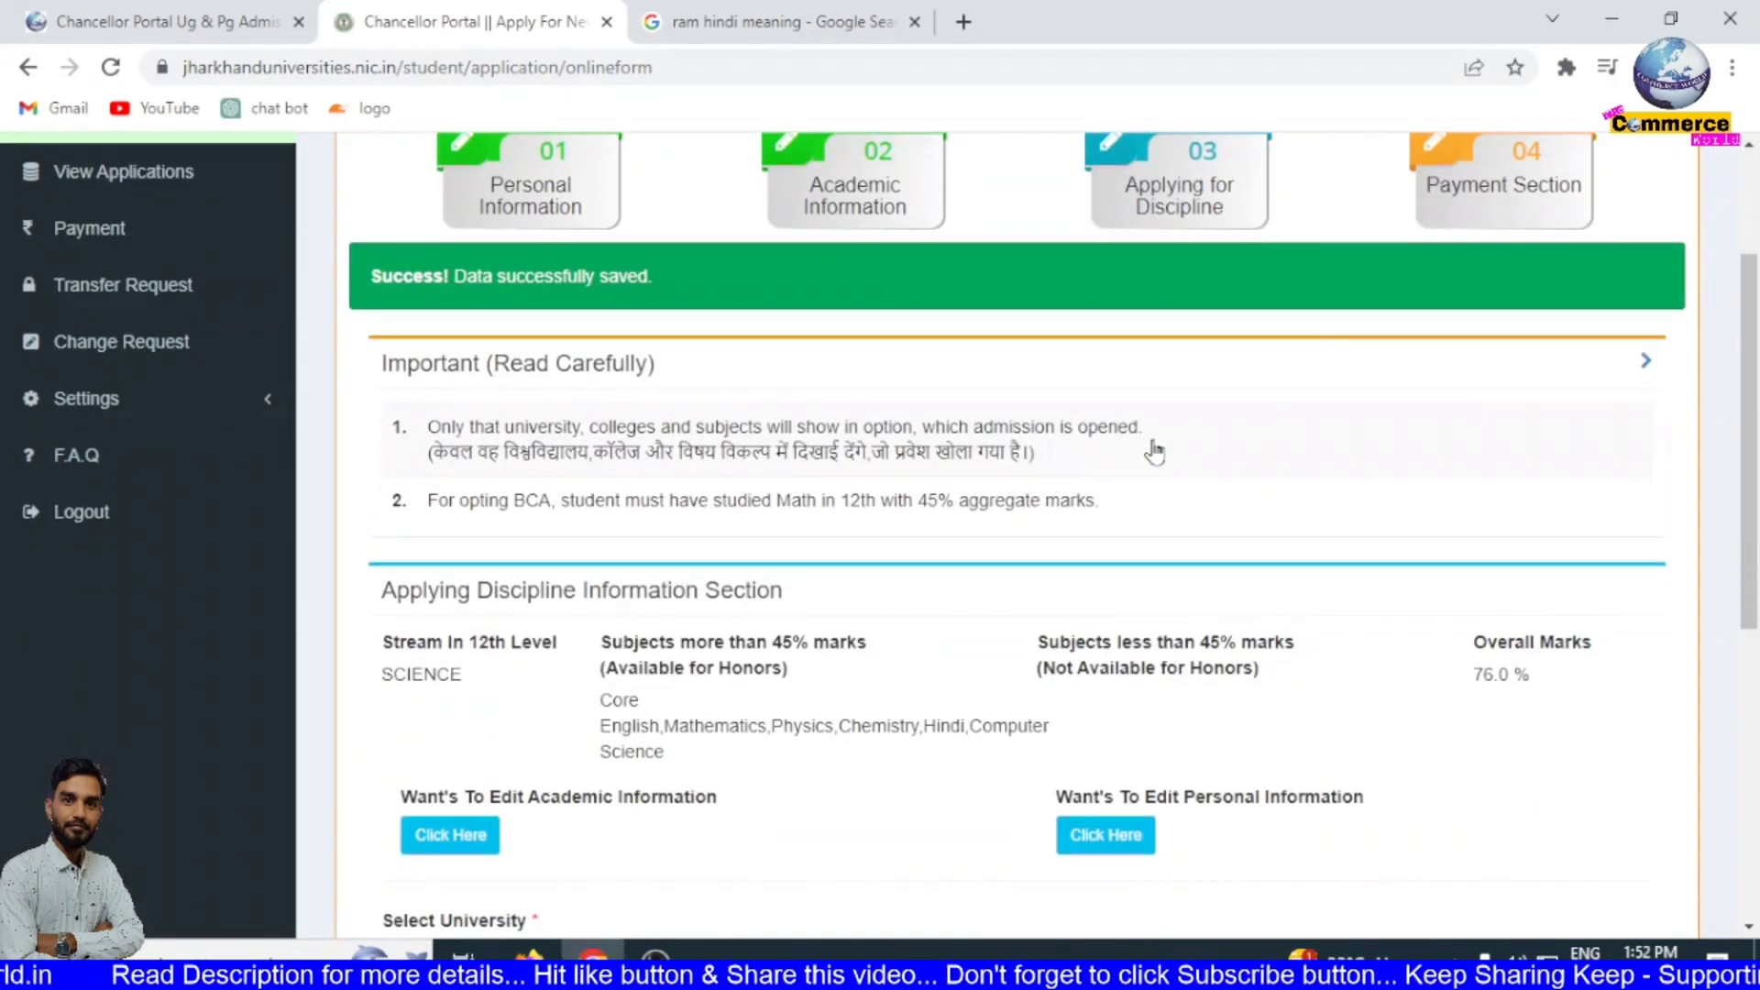
{"action": "scroll", "coordinate": [1158, 454], "scroll_direction": "down", "scroll_amount": 2}
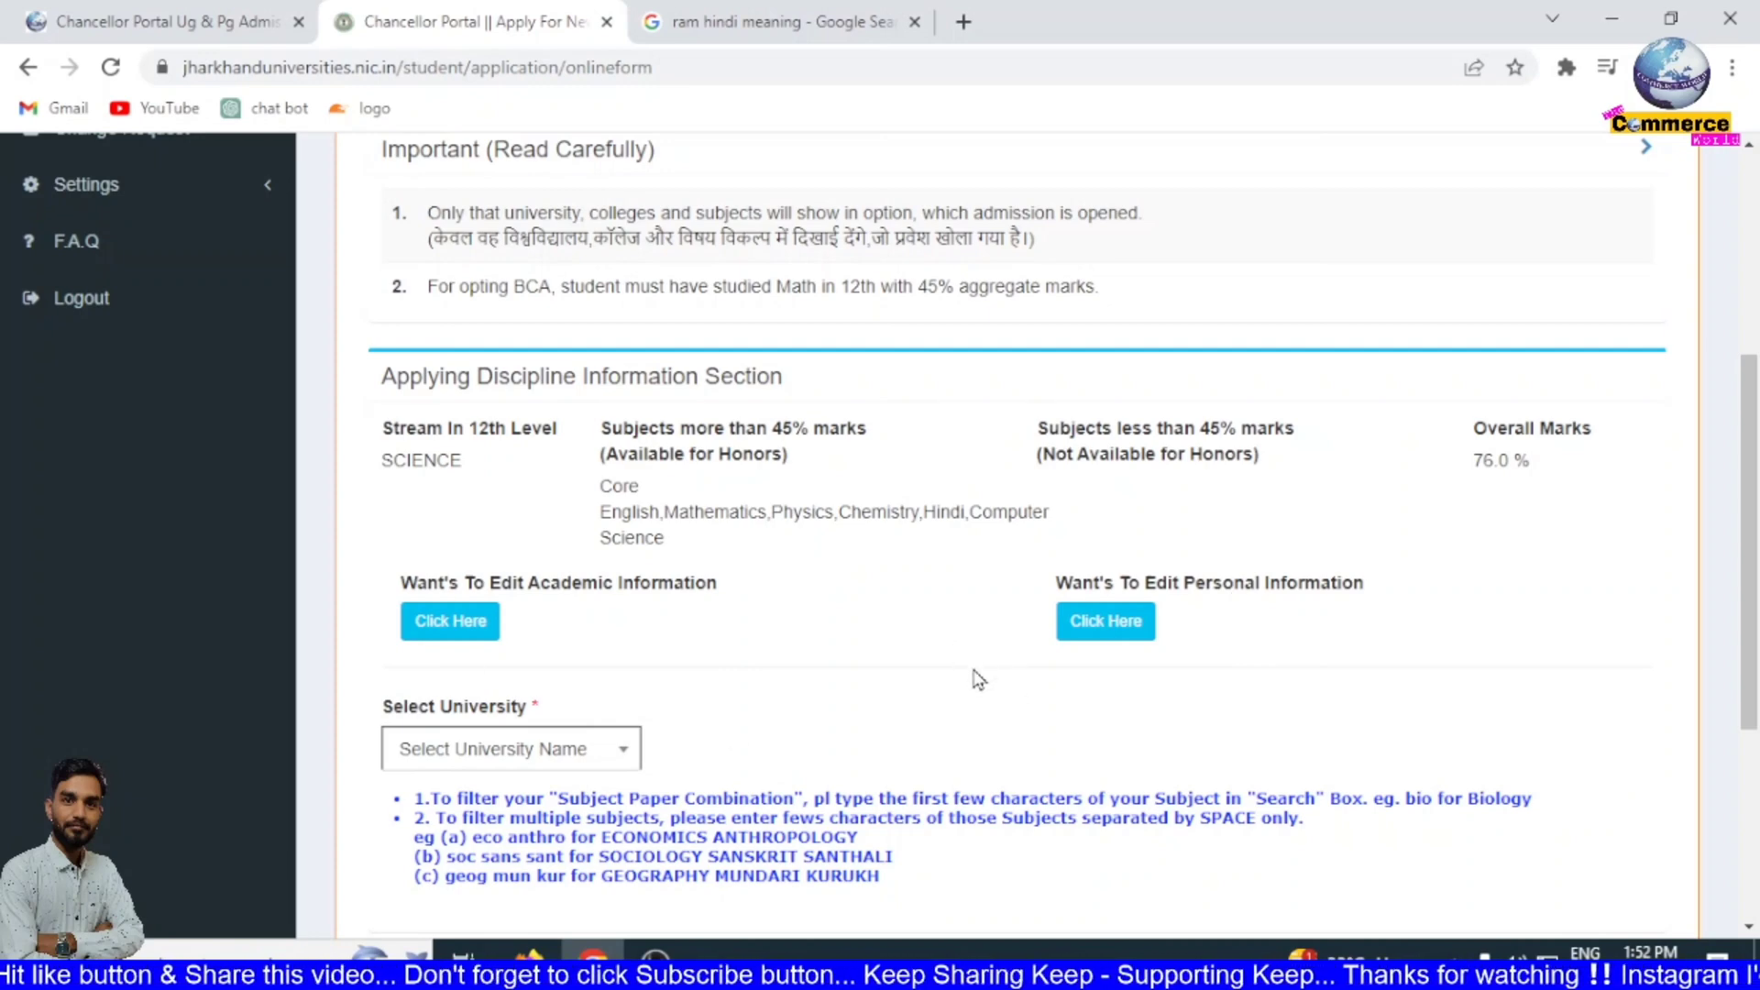
{"action": "scroll", "coordinate": [1073, 706], "scroll_direction": "down", "scroll_amount": 5}
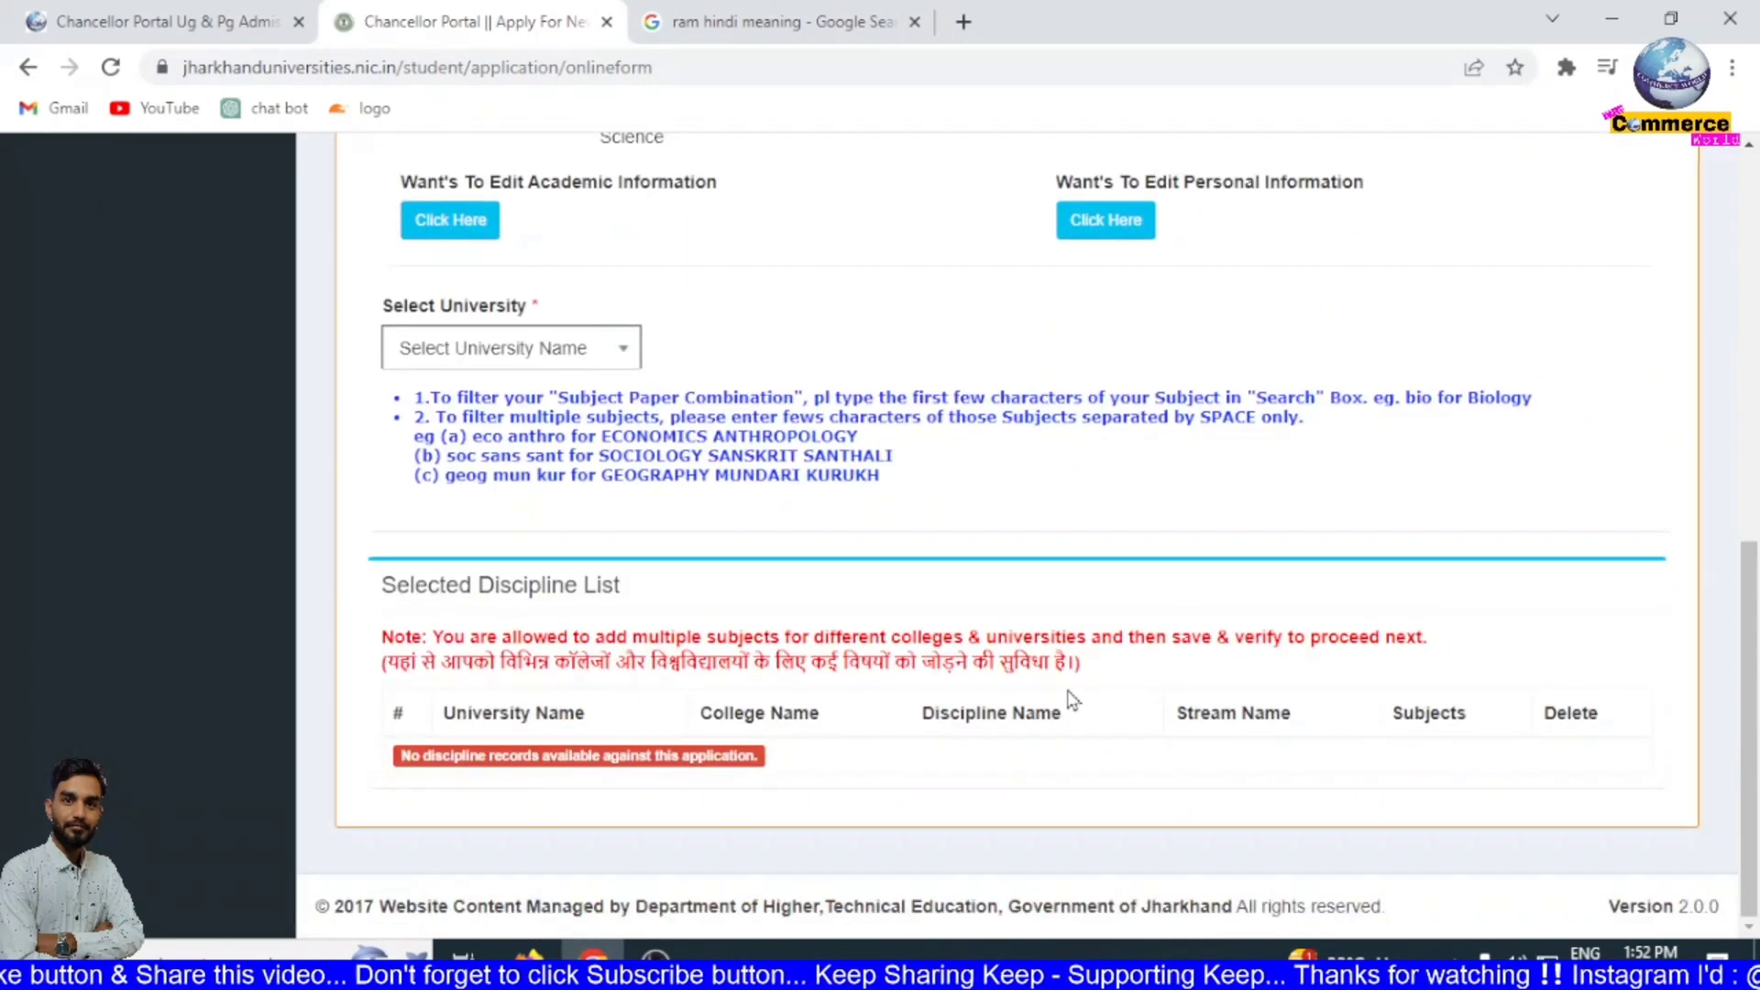
{"action": "left_click", "coordinate": [532, 359]}
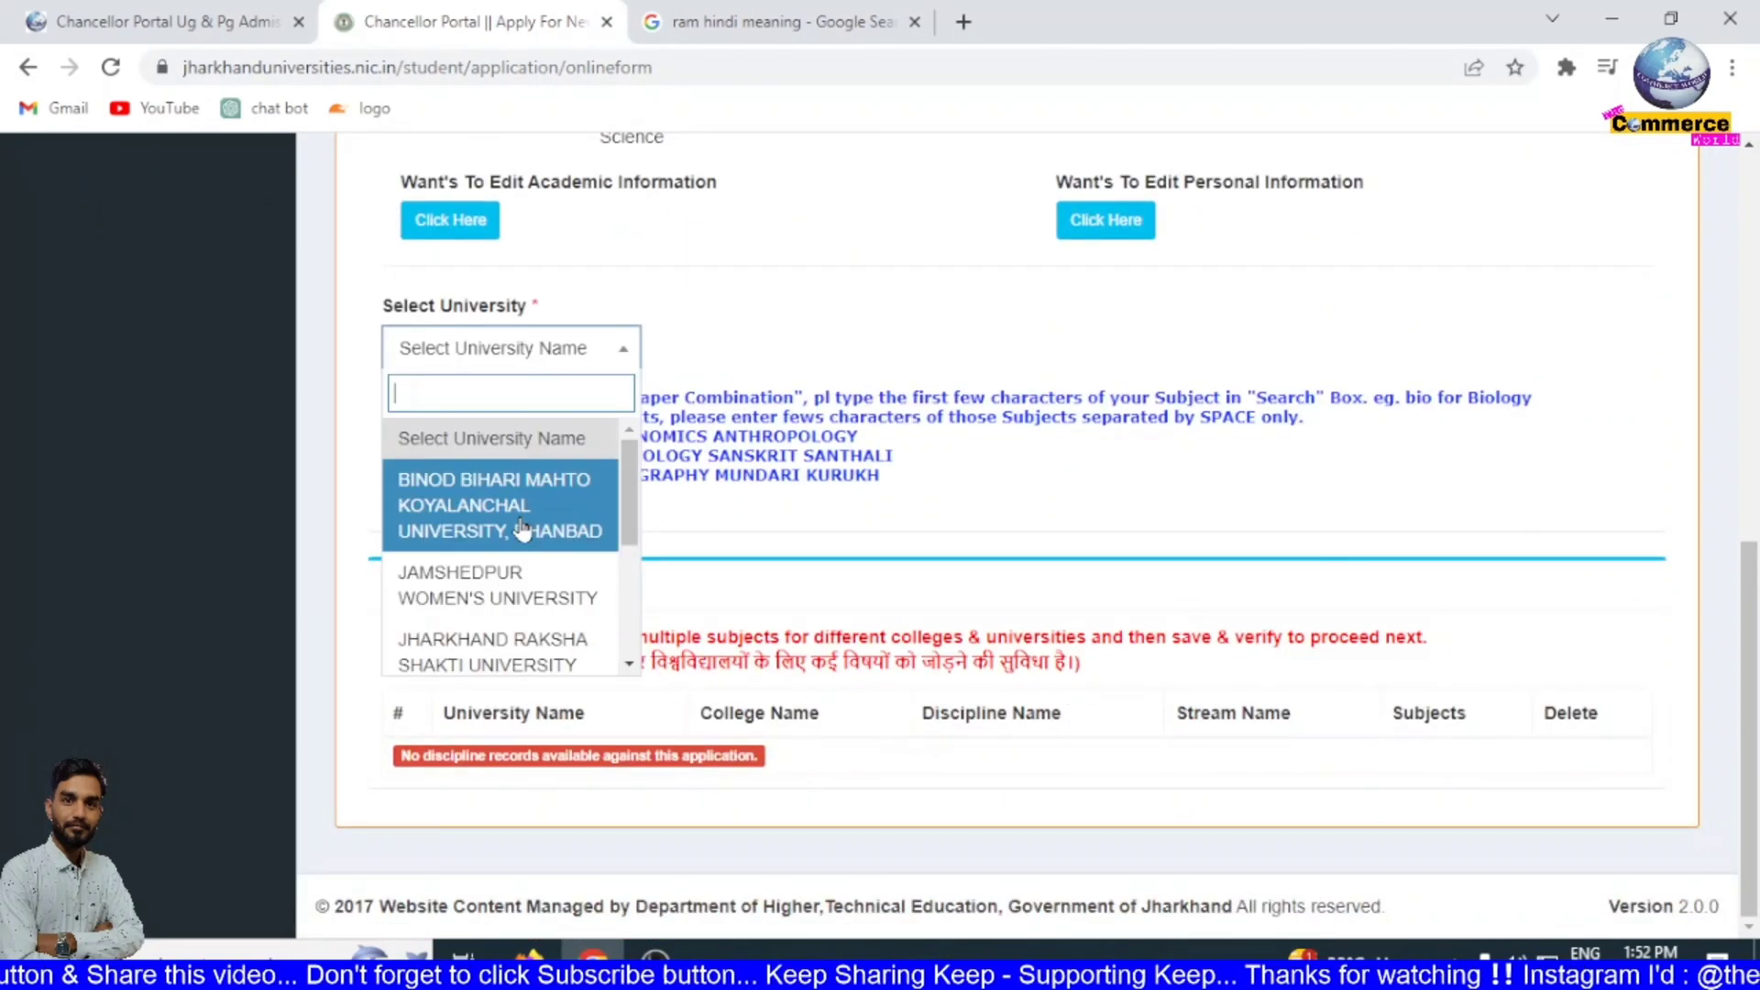
{"action": "scroll", "coordinate": [521, 528], "scroll_direction": "down", "scroll_amount": 4}
{"action": "left_click", "coordinate": [522, 562]}
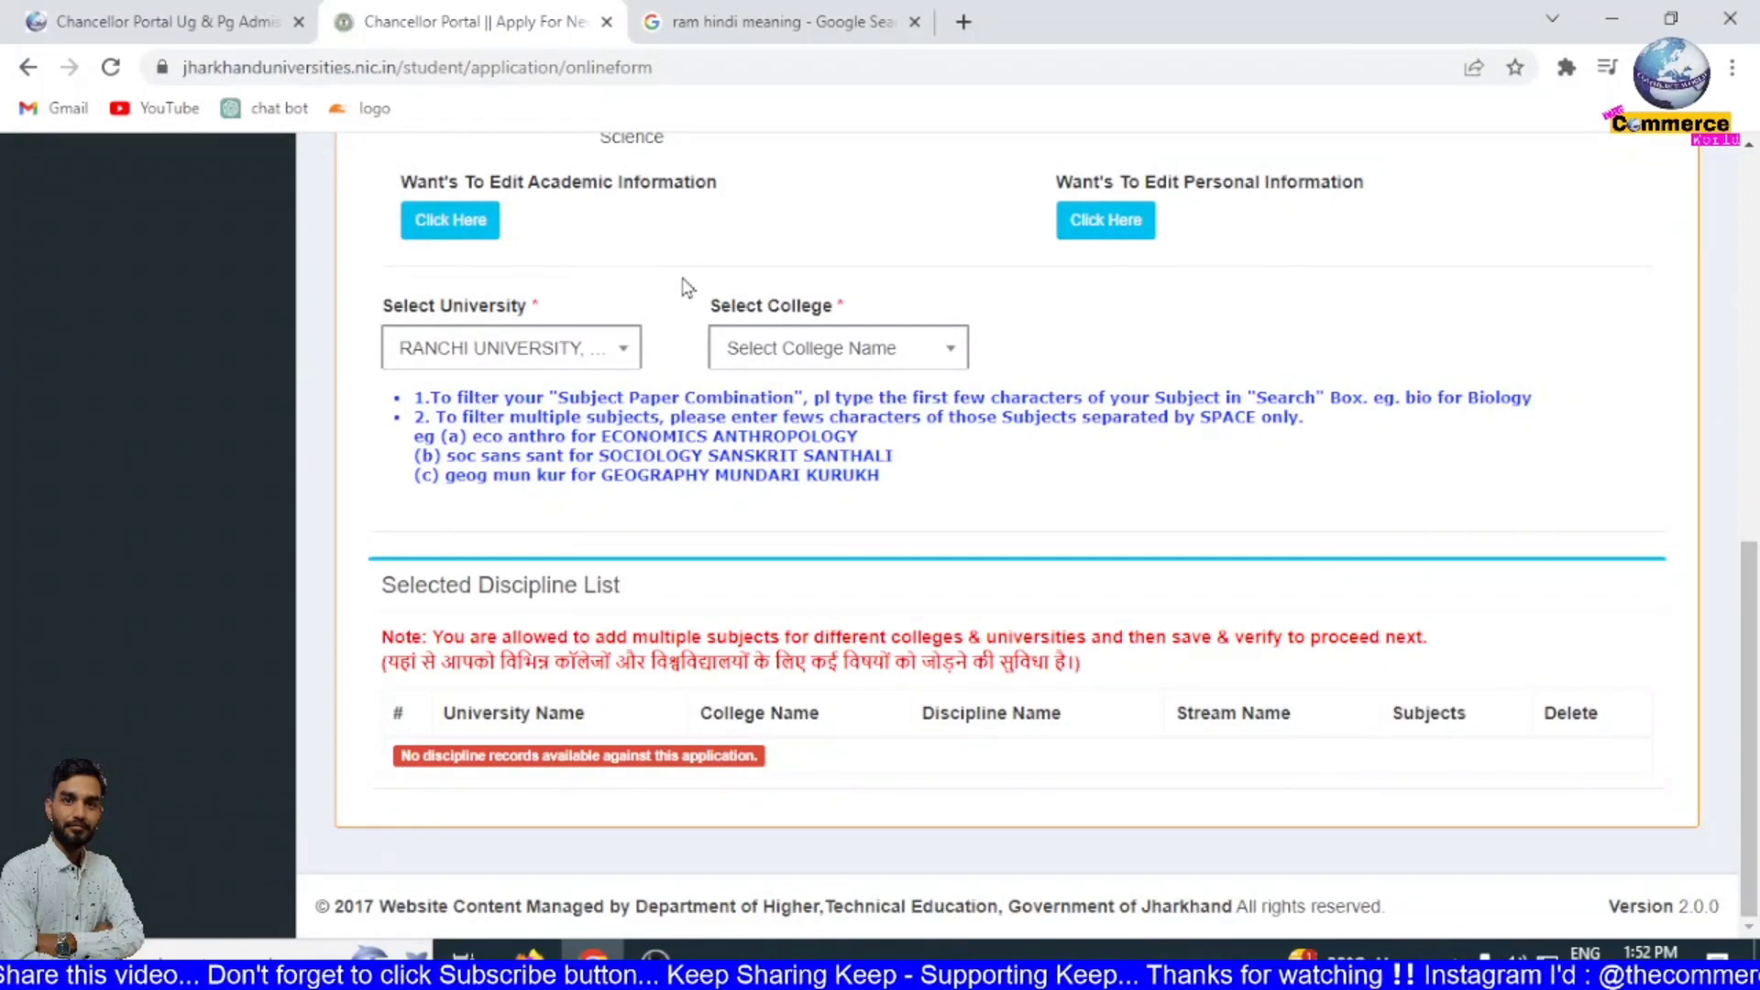
- Choose Marwari College, Ranchi as the college and Regular as the discipline type
{"action": "left_click", "coordinate": [892, 359]}
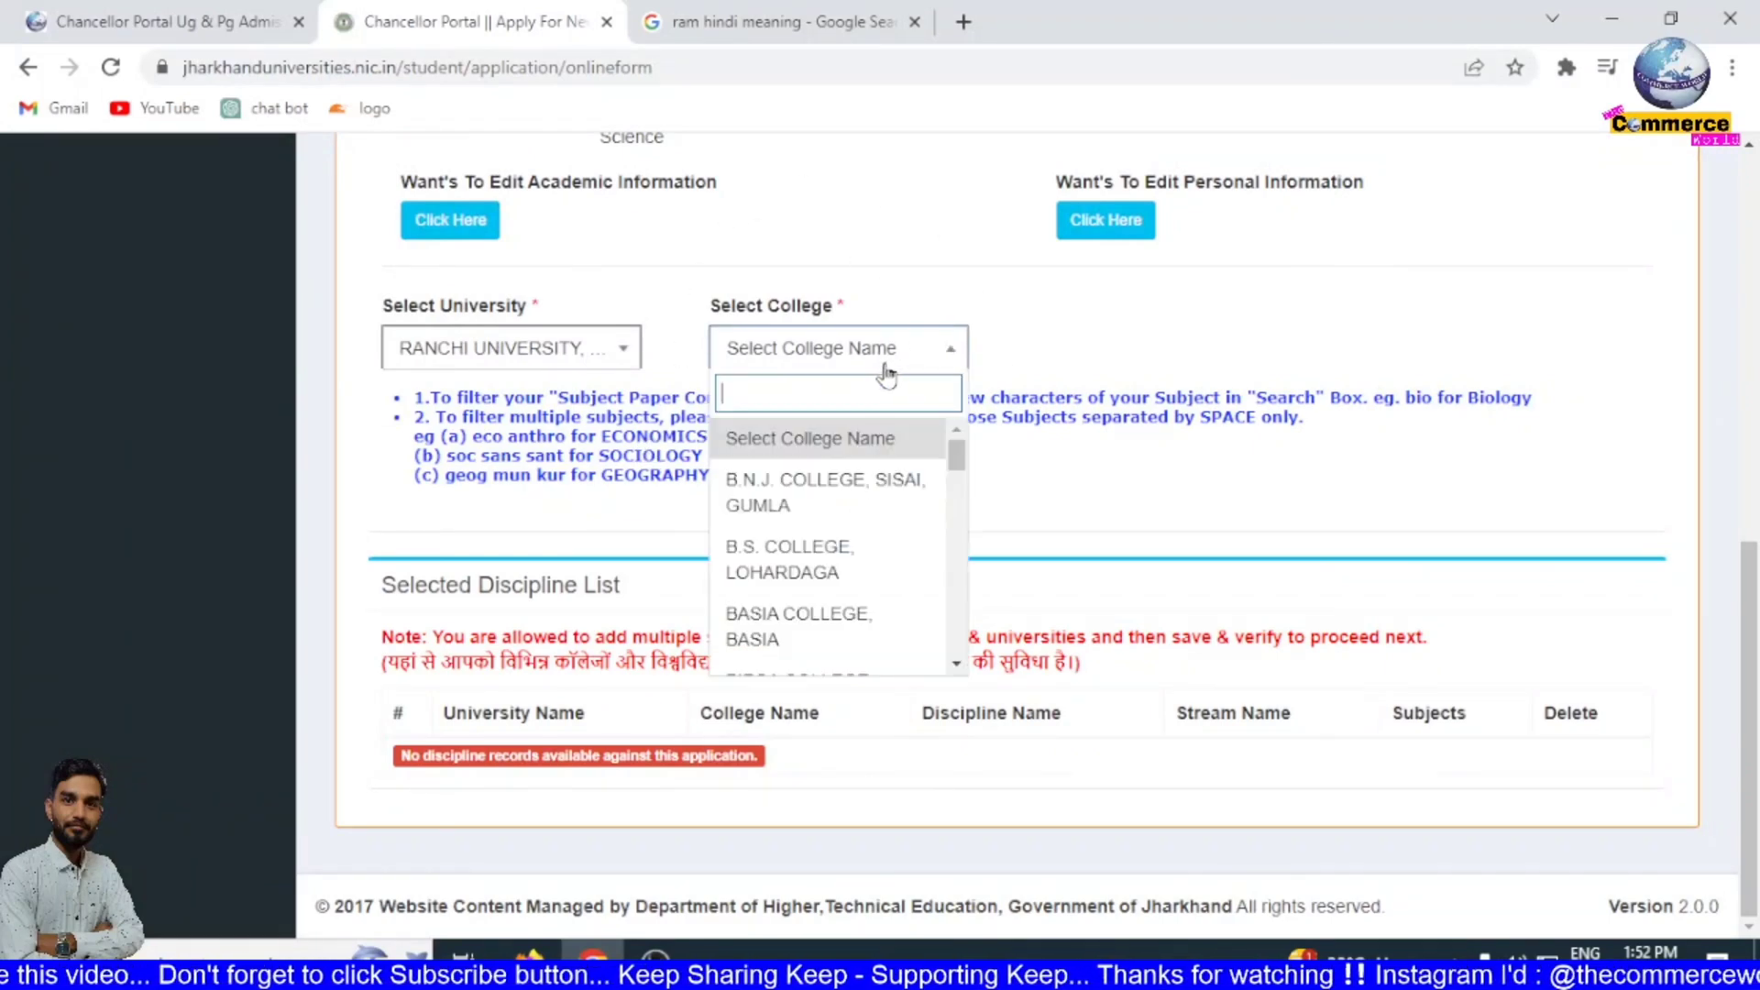
{"action": "scroll", "coordinate": [841, 524], "scroll_direction": "down", "scroll_amount": 10}
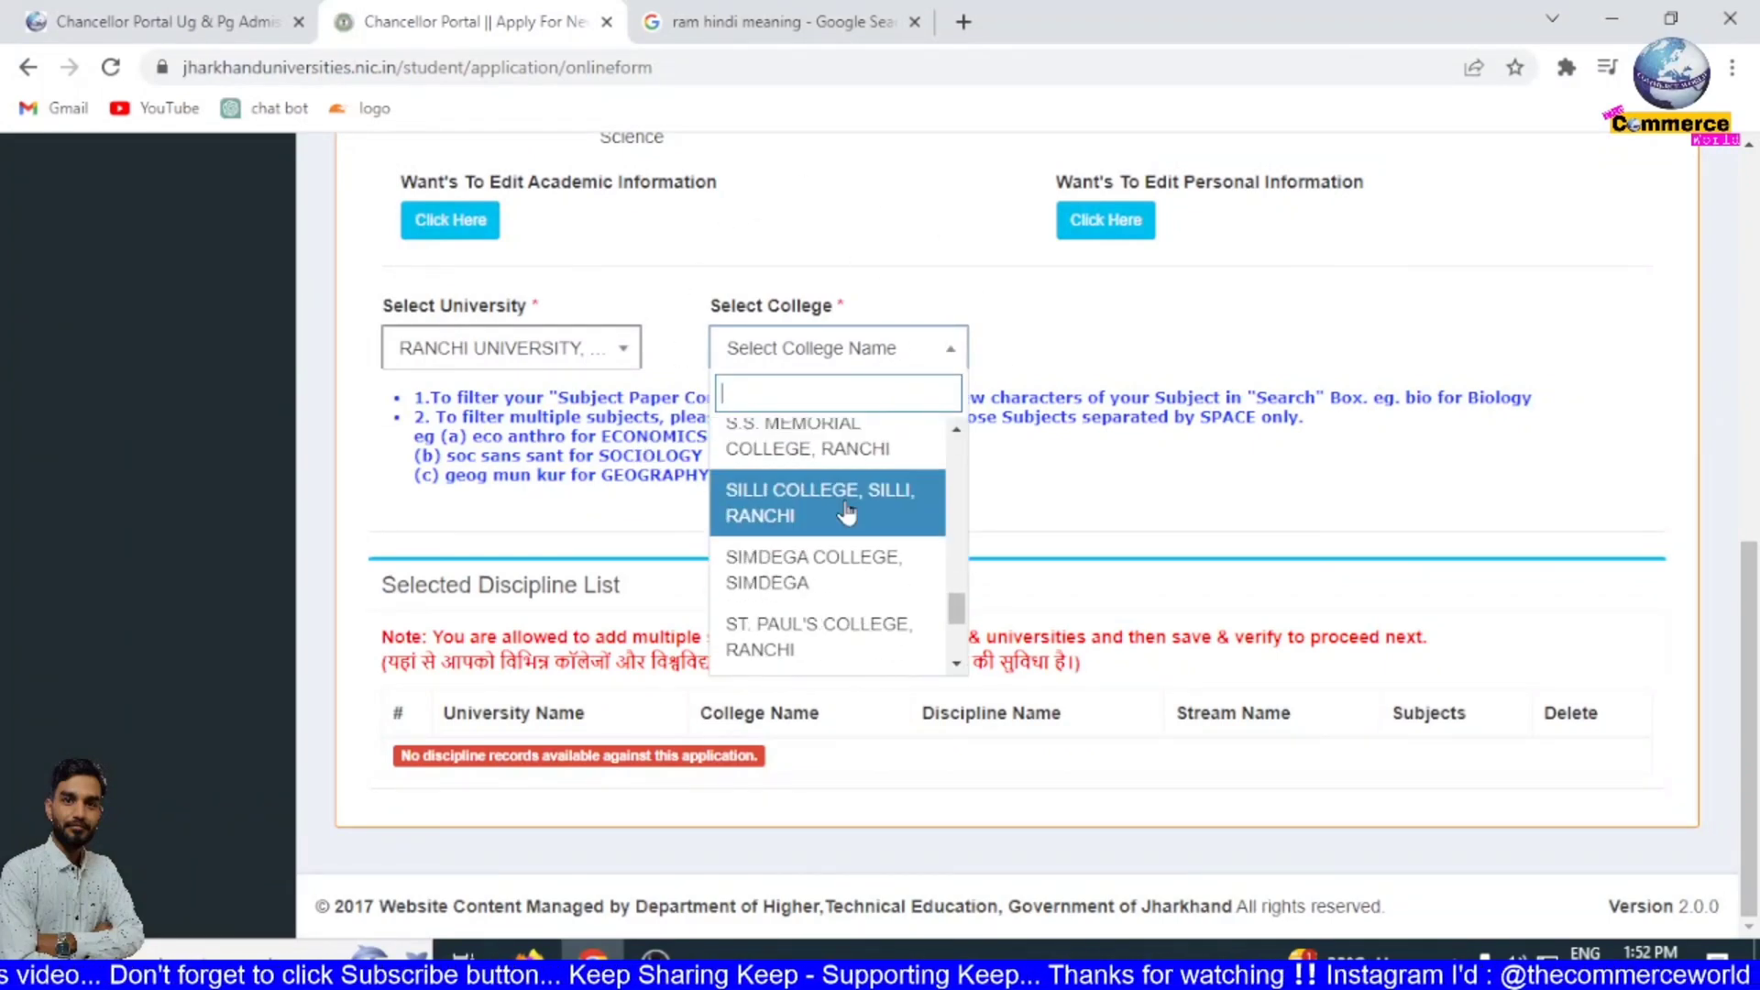
{"action": "scroll", "coordinate": [847, 511], "scroll_direction": "up", "scroll_amount": 10}
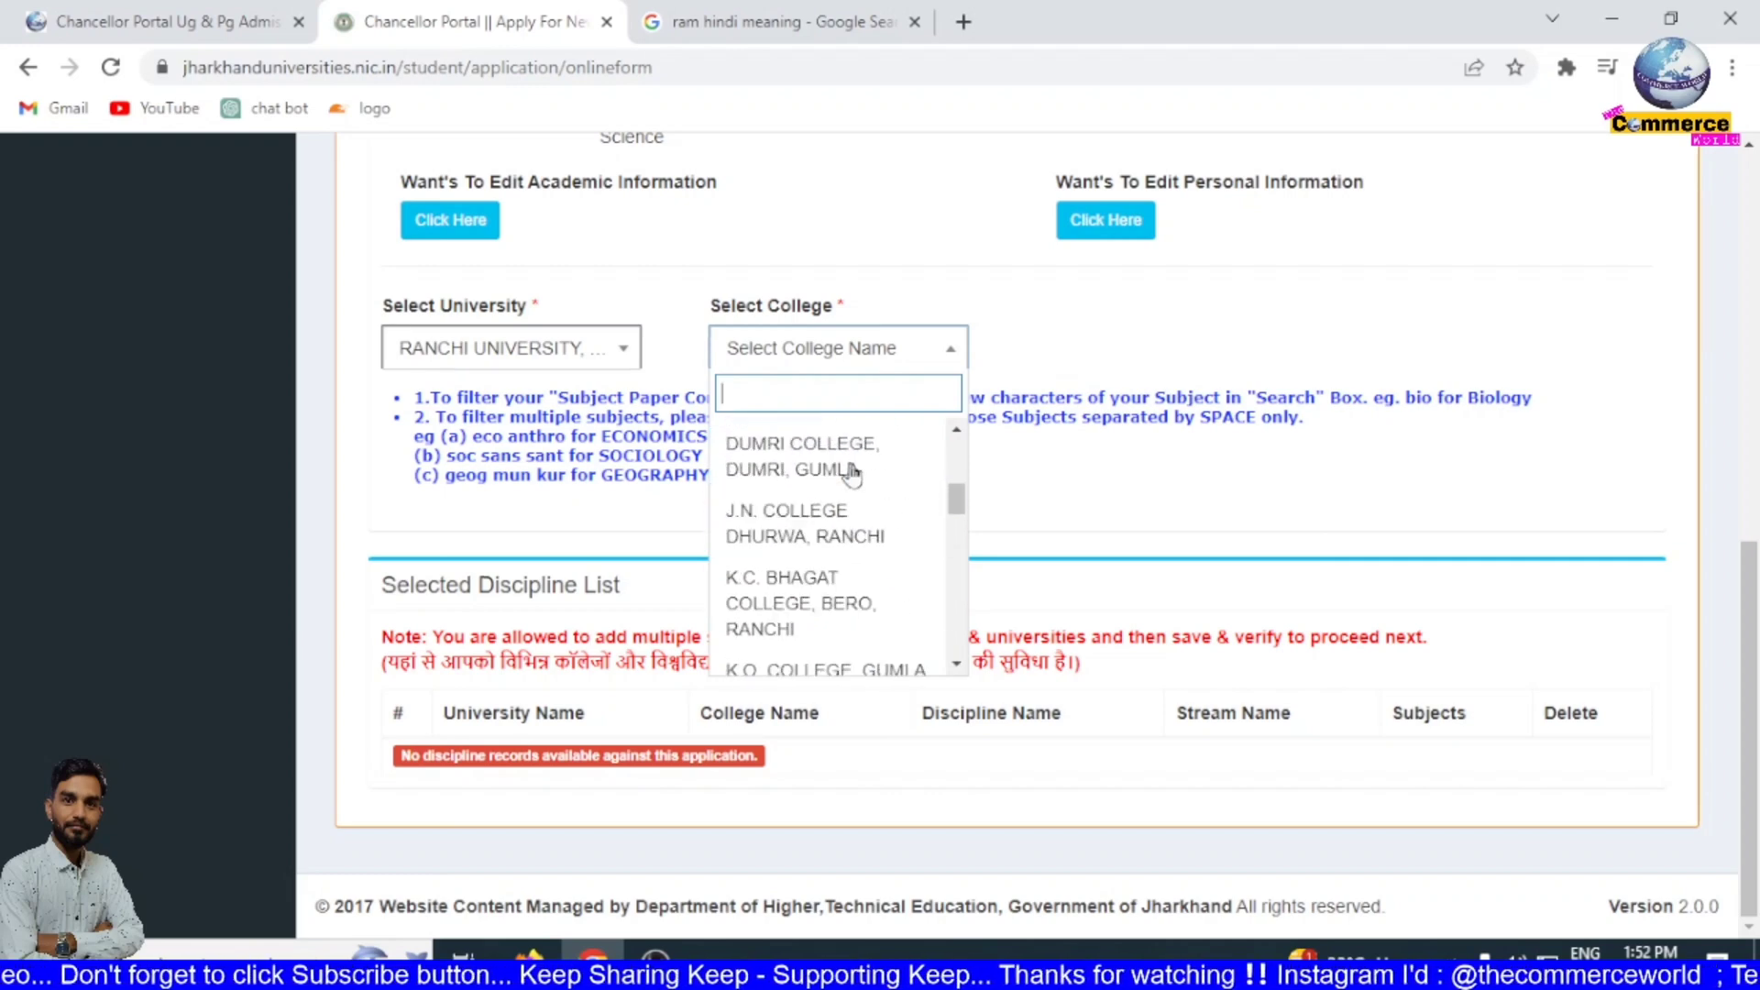
{"action": "type", "text": "mar"}
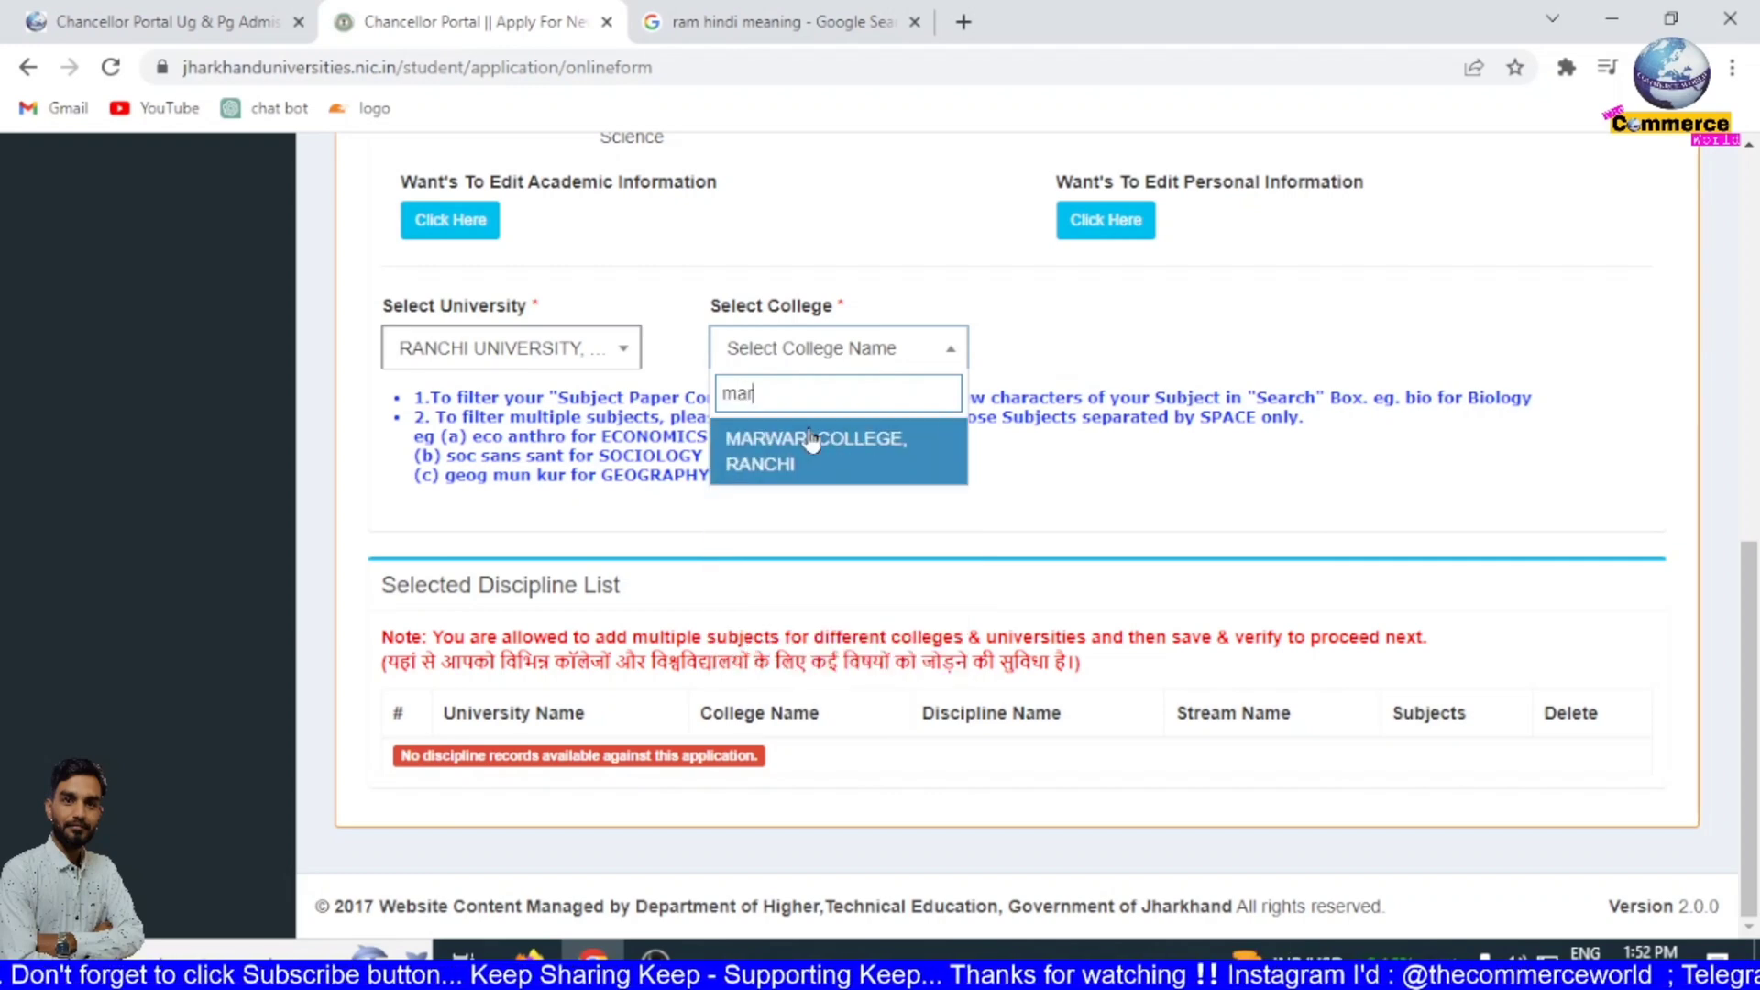
{"action": "left_click", "coordinate": [845, 458]}
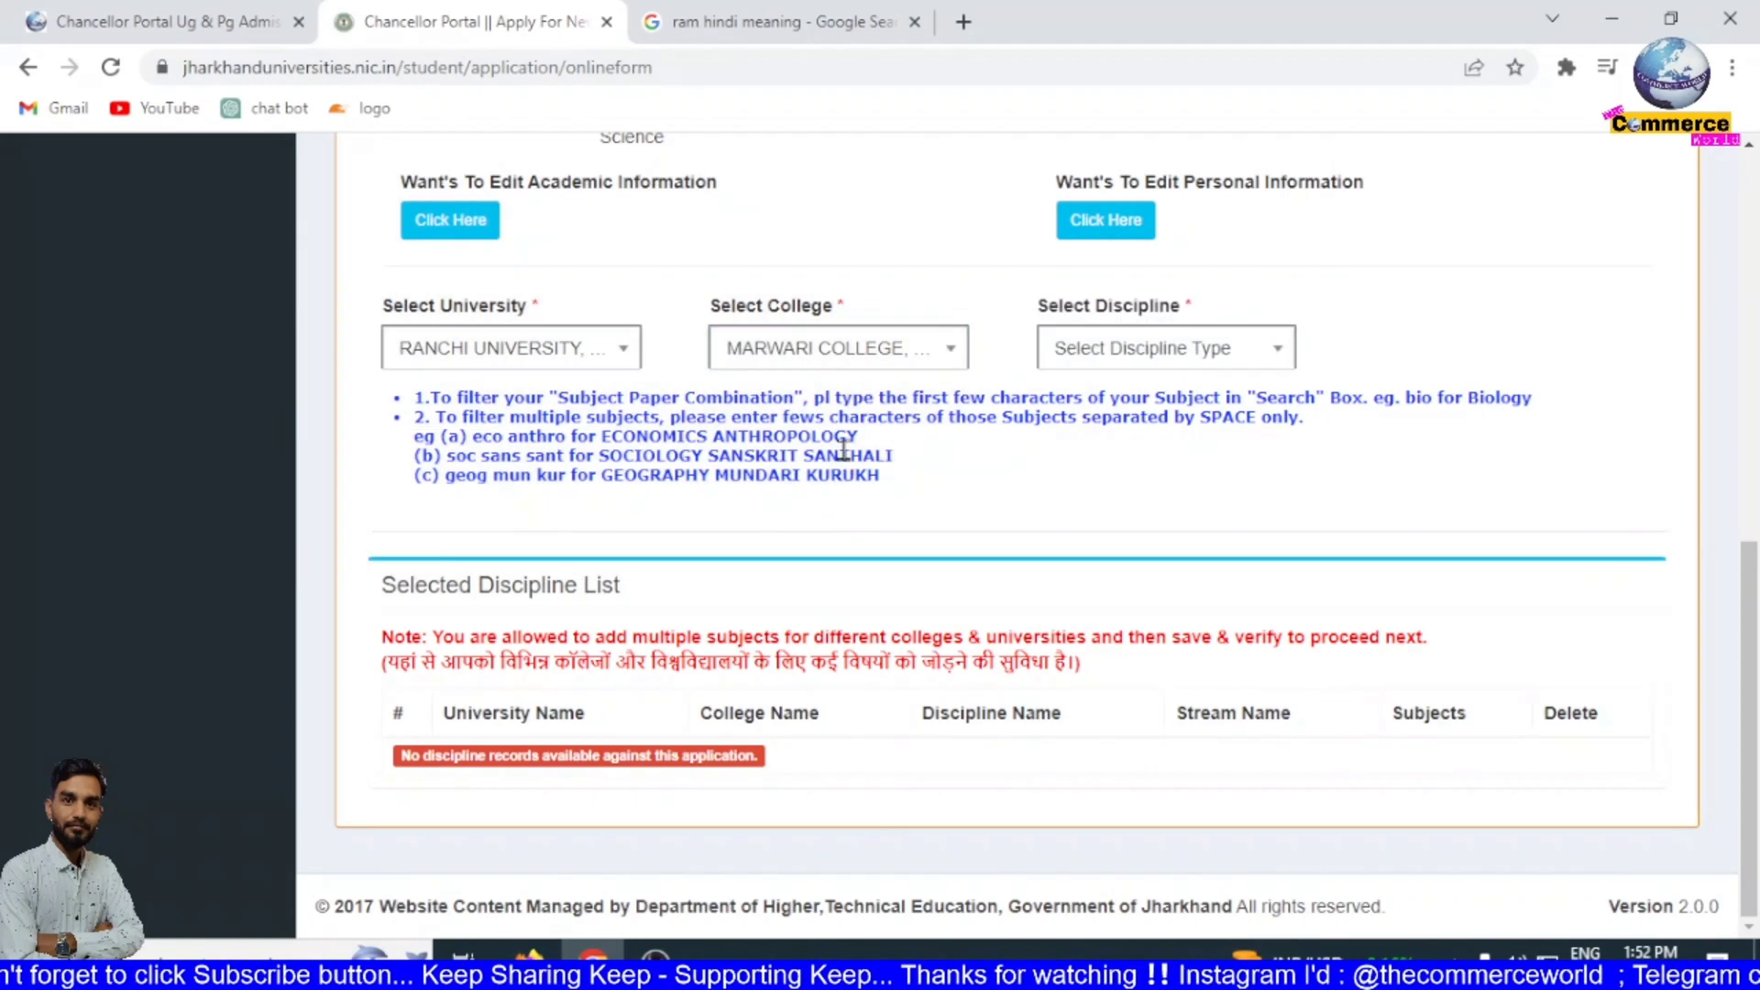
{"action": "left_click", "coordinate": [1214, 361]}
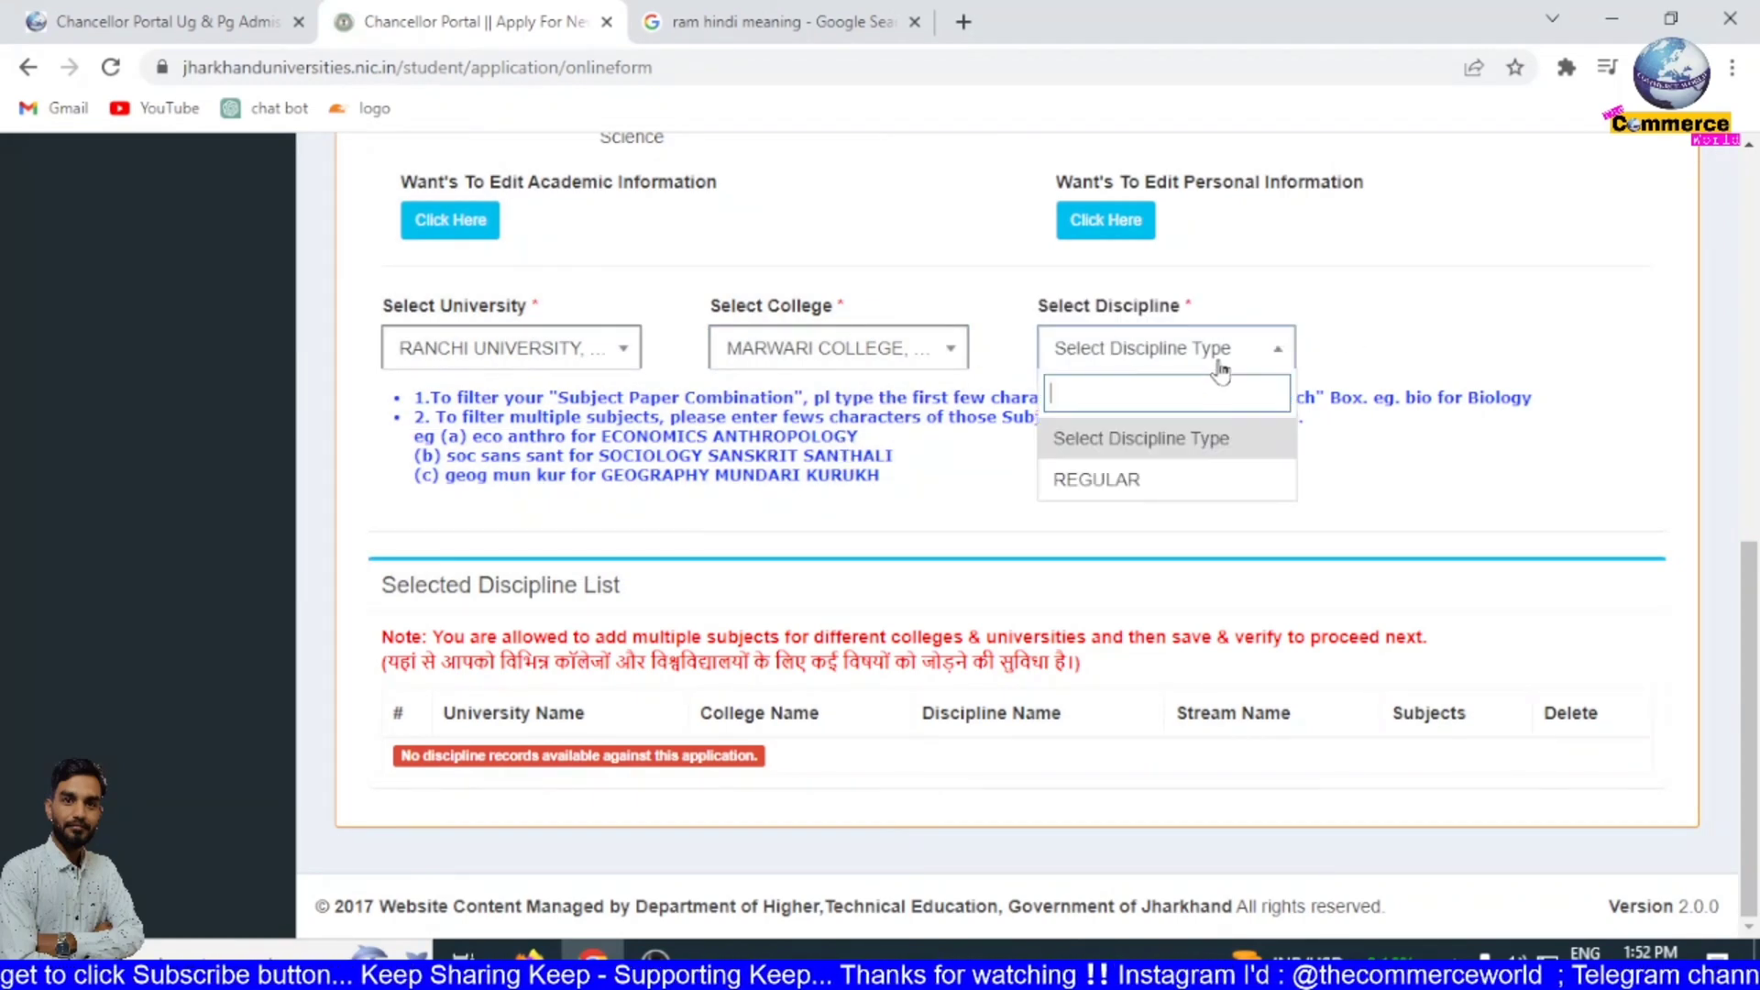
{"action": "left_click", "coordinate": [1179, 502]}
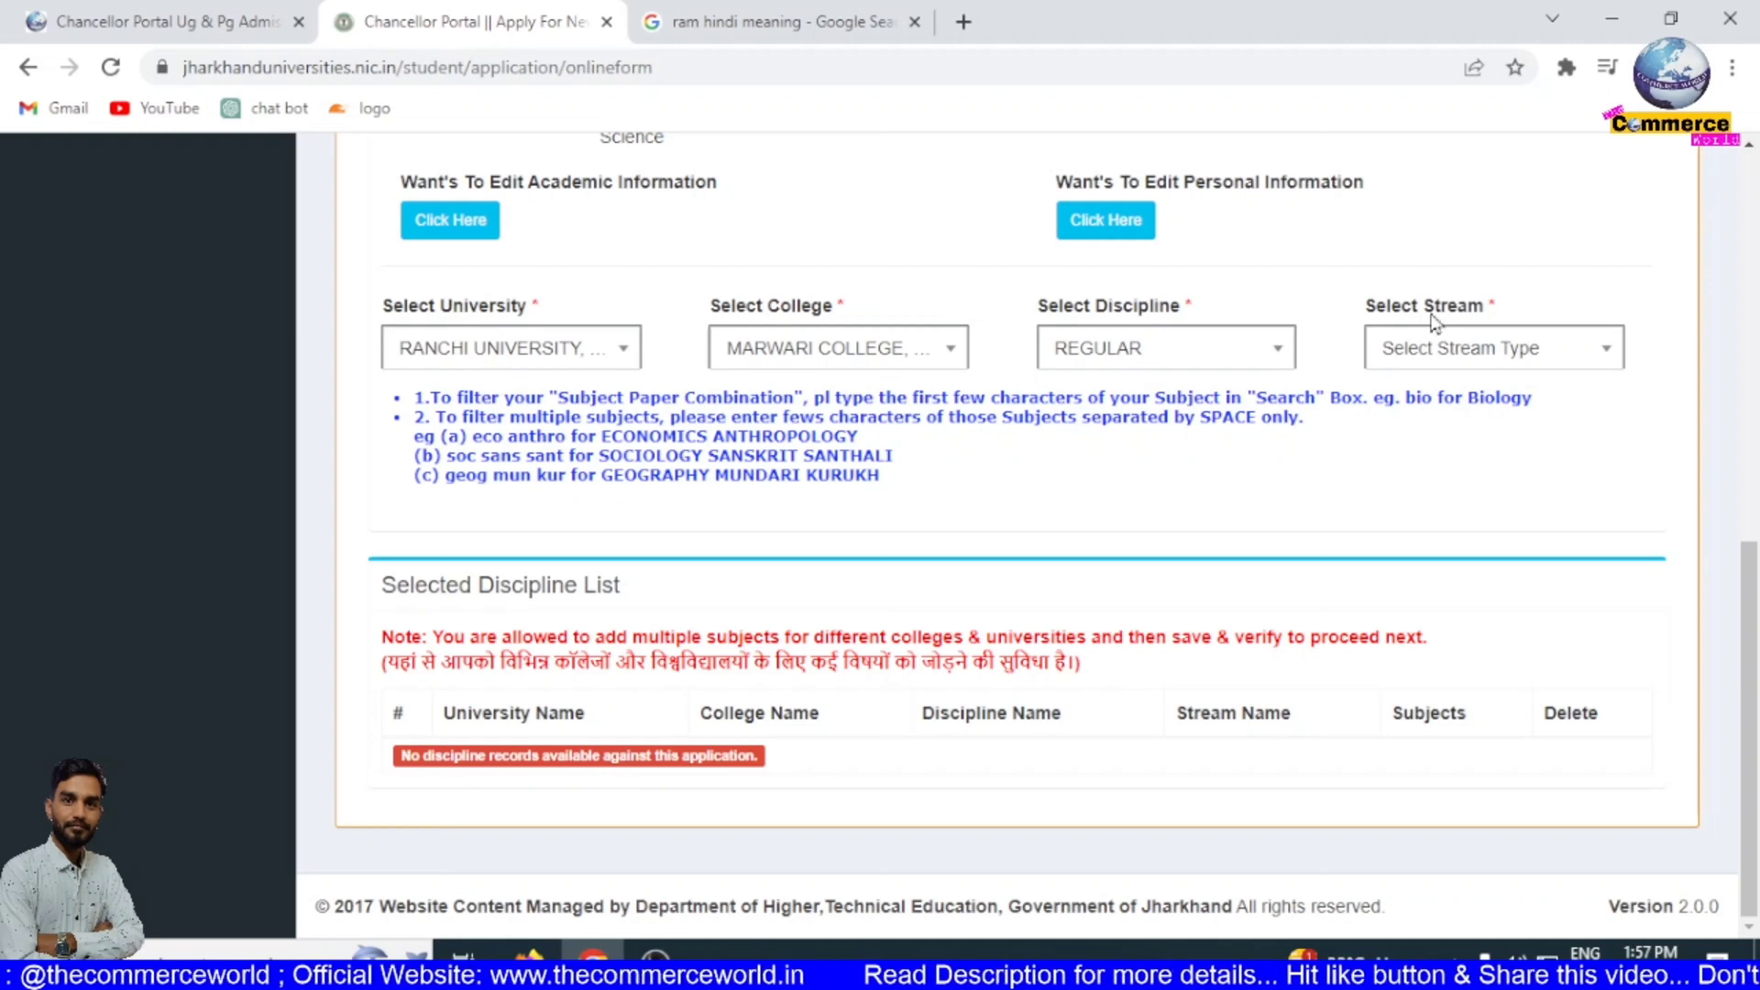
- Choose the Natural and Physical Sciences stream and look through its available subject names
{"action": "left_click", "coordinate": [1493, 357]}
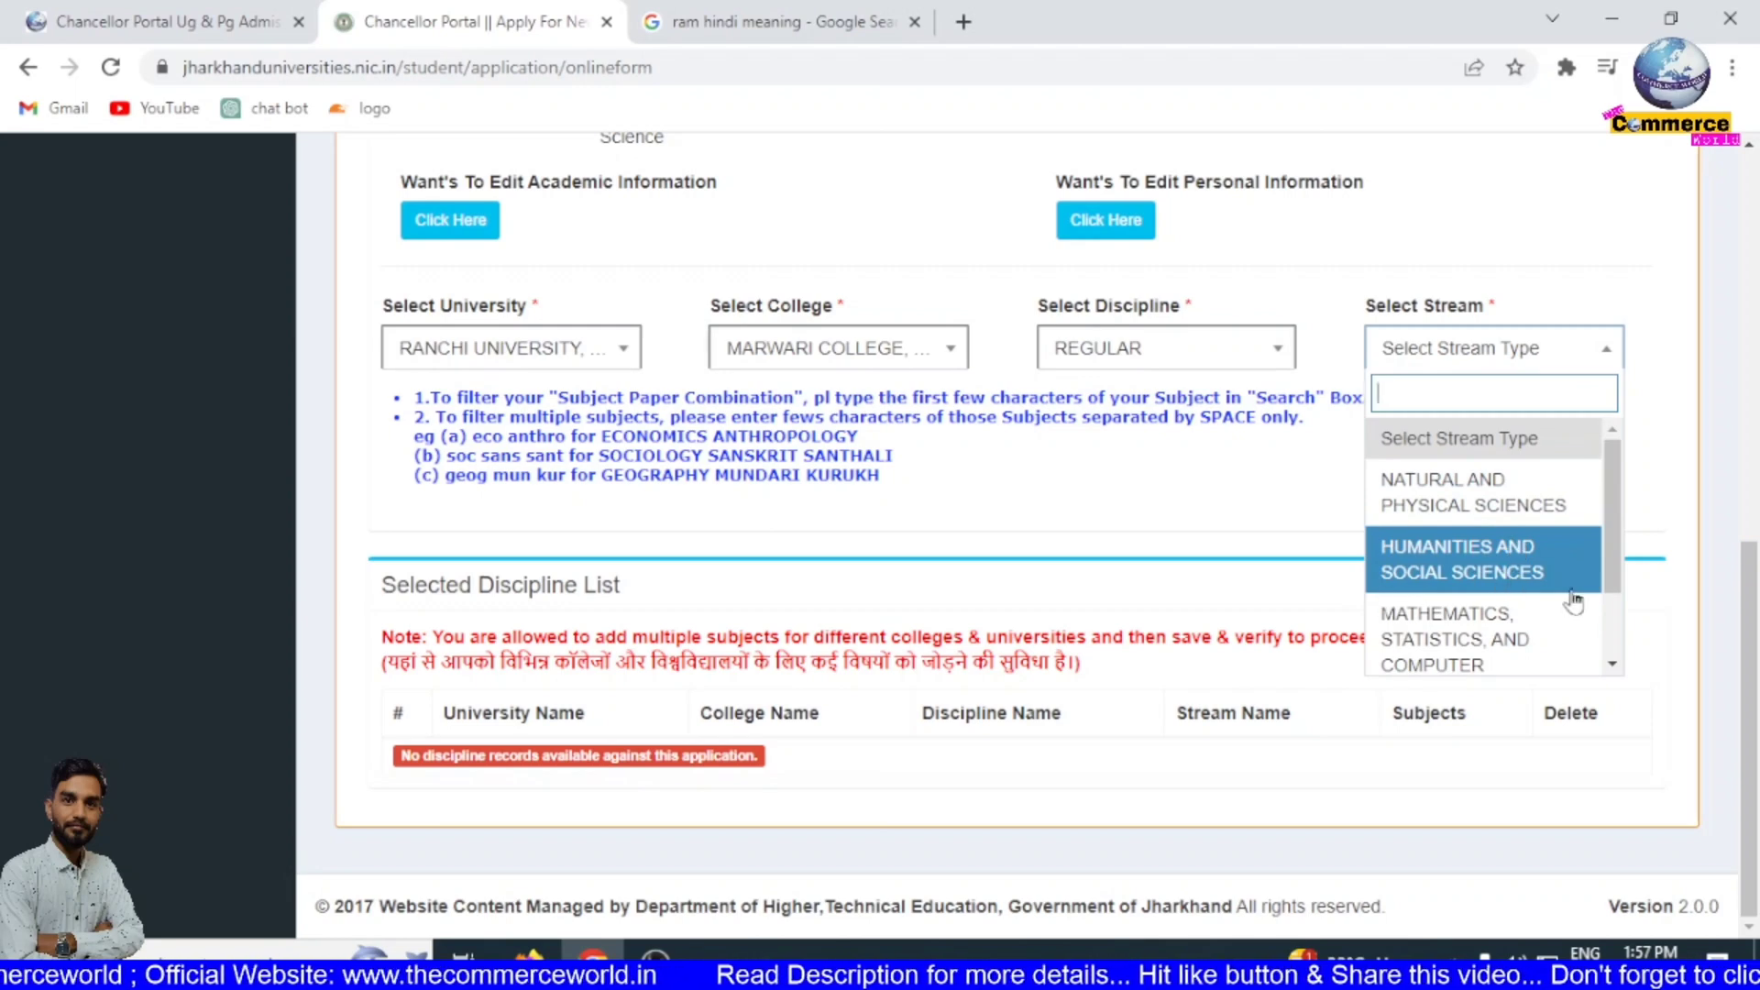
{"action": "scroll", "coordinate": [1574, 601], "scroll_direction": "down", "scroll_amount": 2}
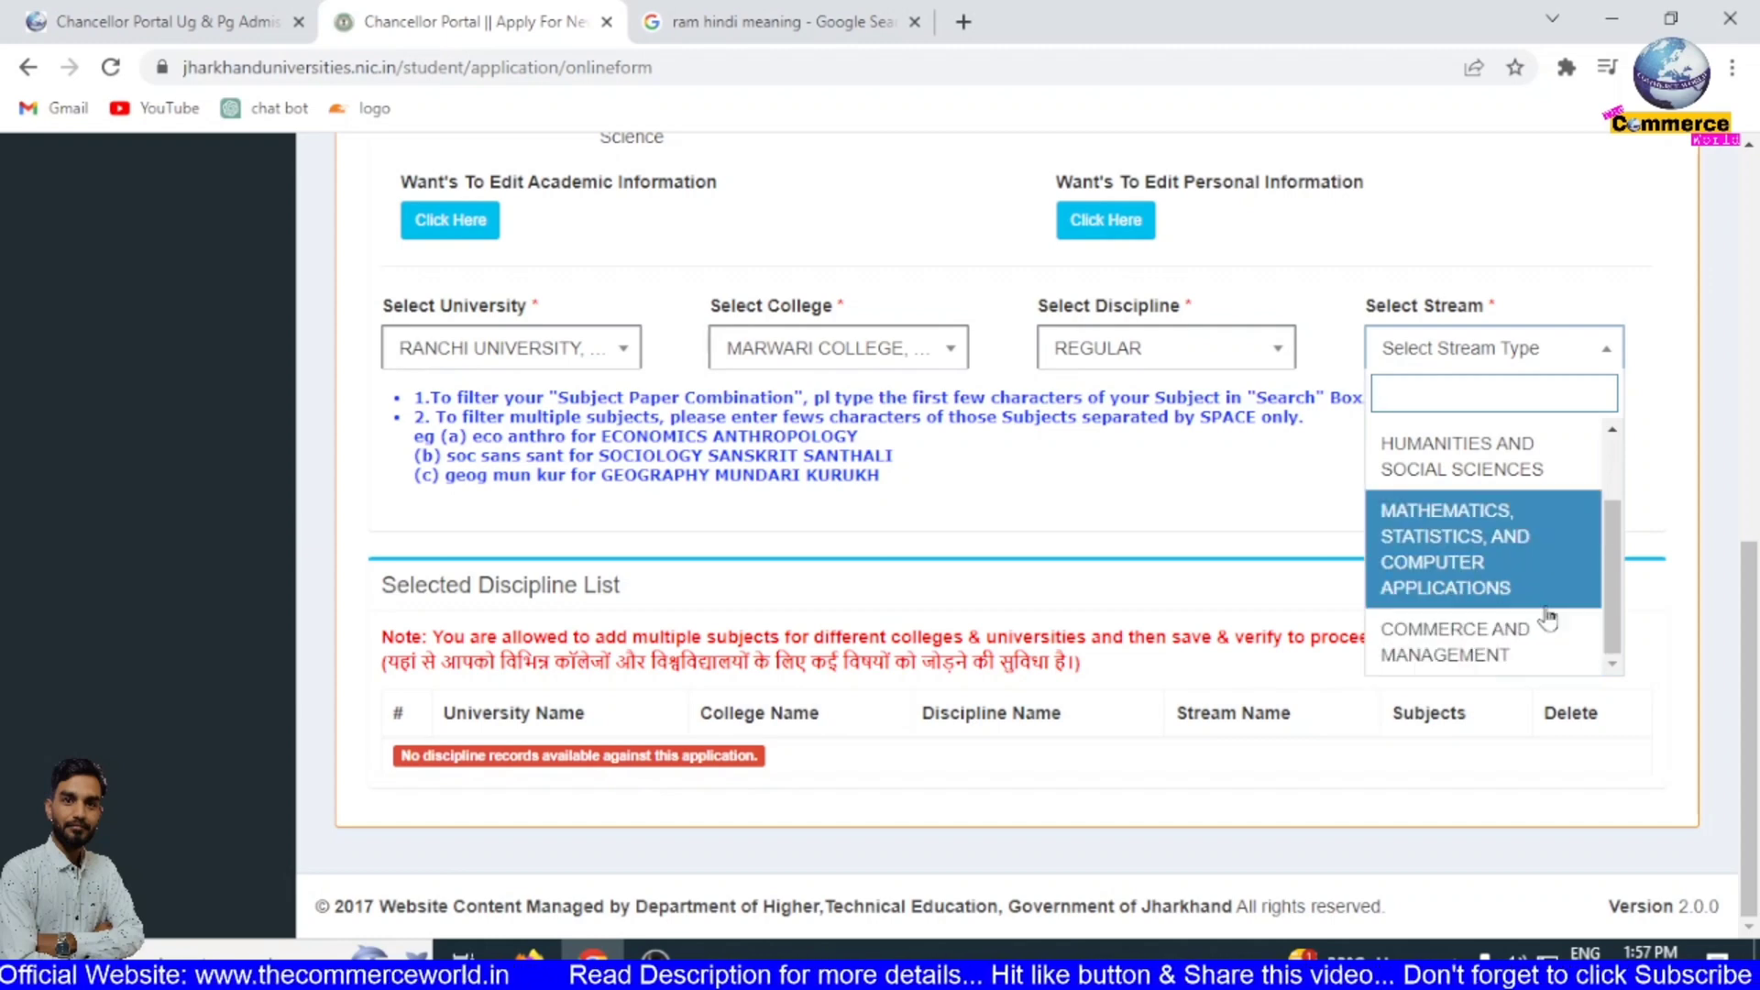
{"action": "scroll", "coordinate": [1549, 617], "scroll_direction": "up", "scroll_amount": 2}
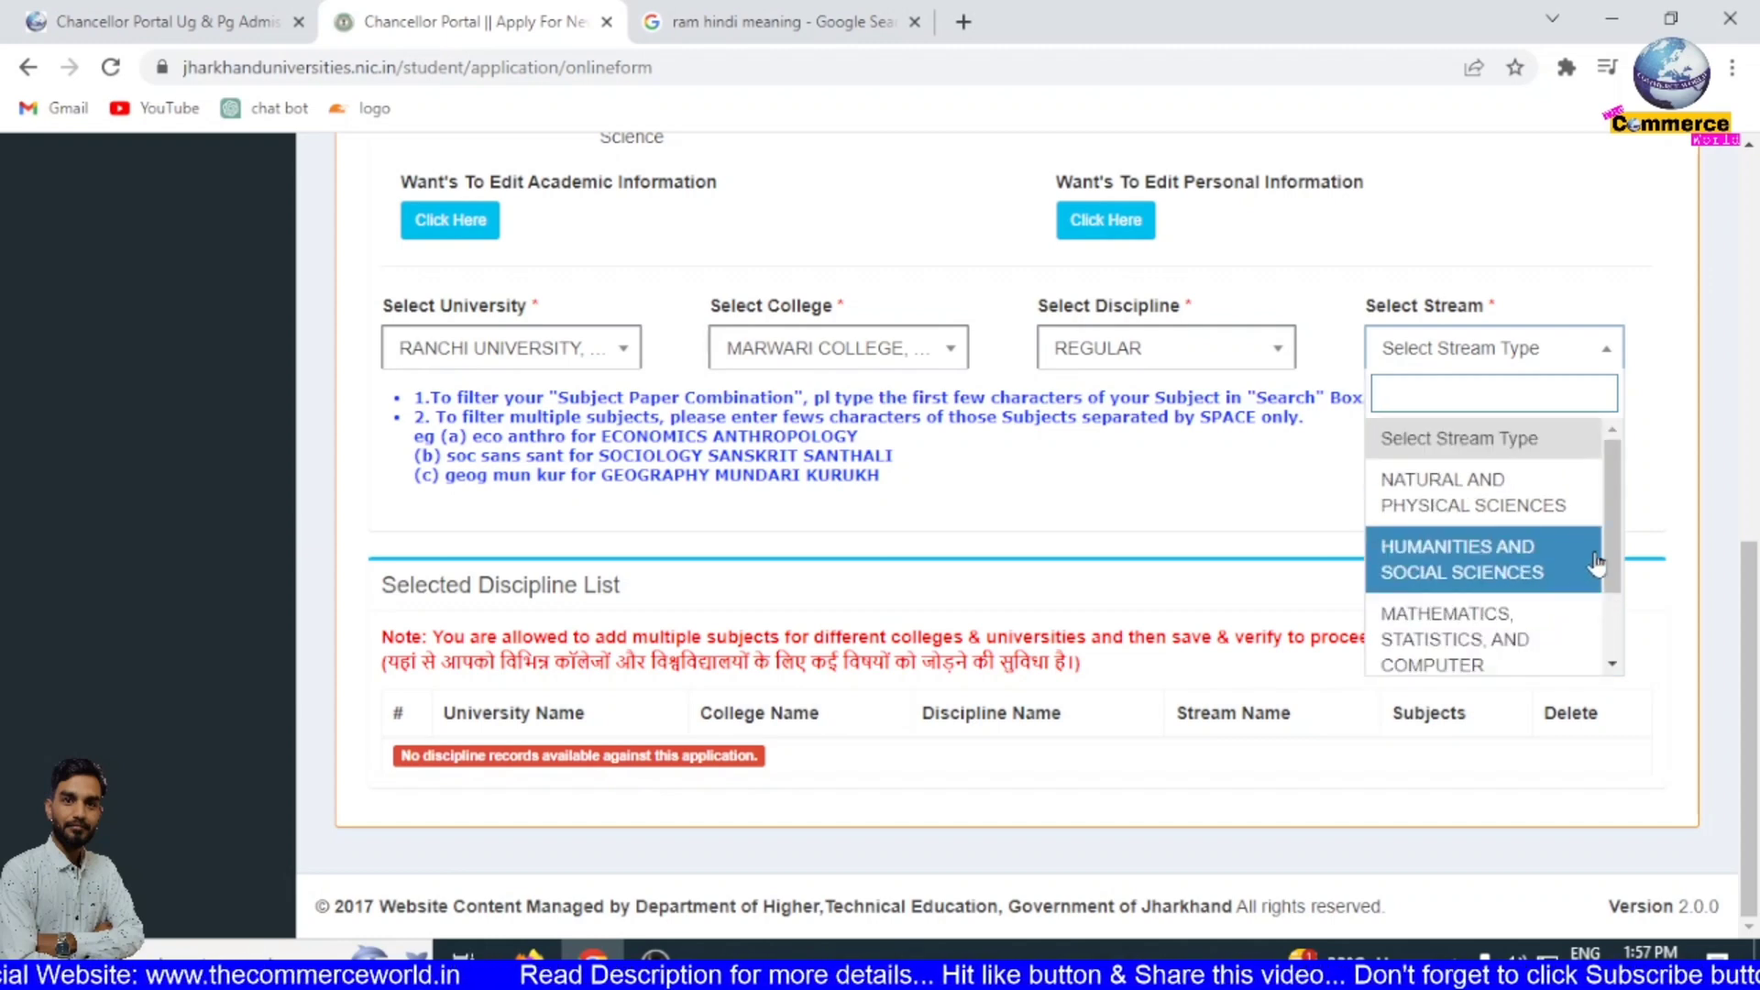
{"action": "left_click", "coordinate": [1483, 513]}
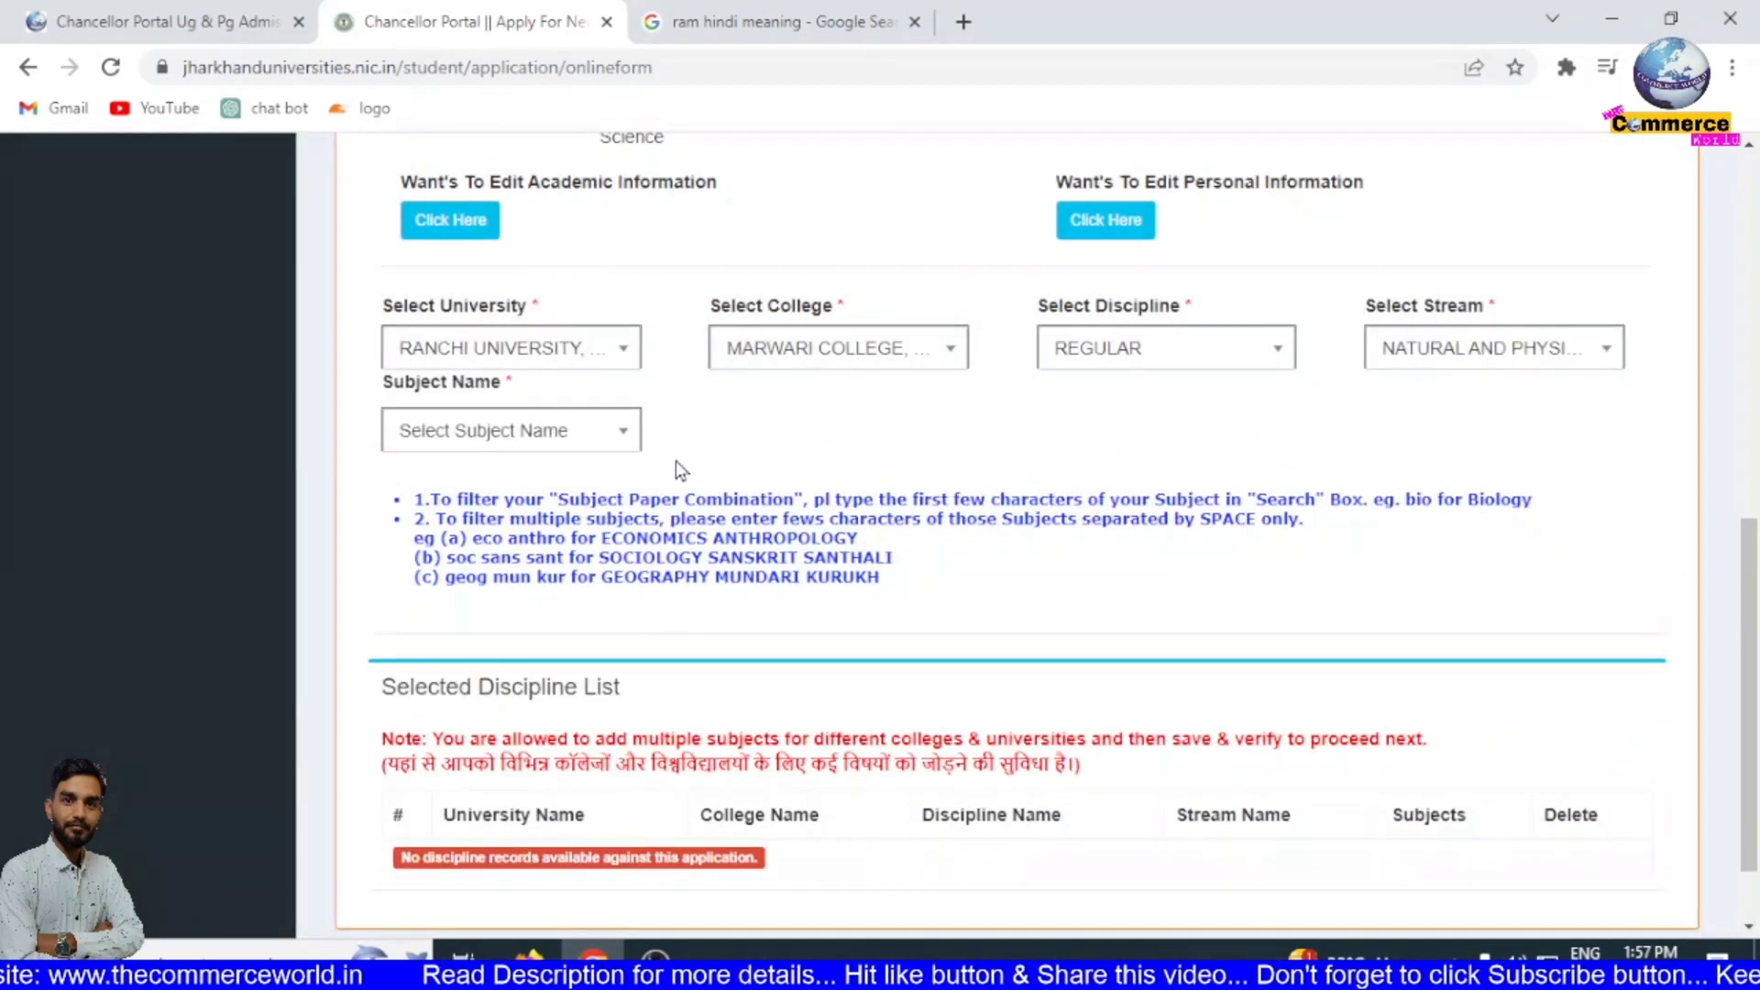
{"action": "left_click", "coordinate": [532, 442]}
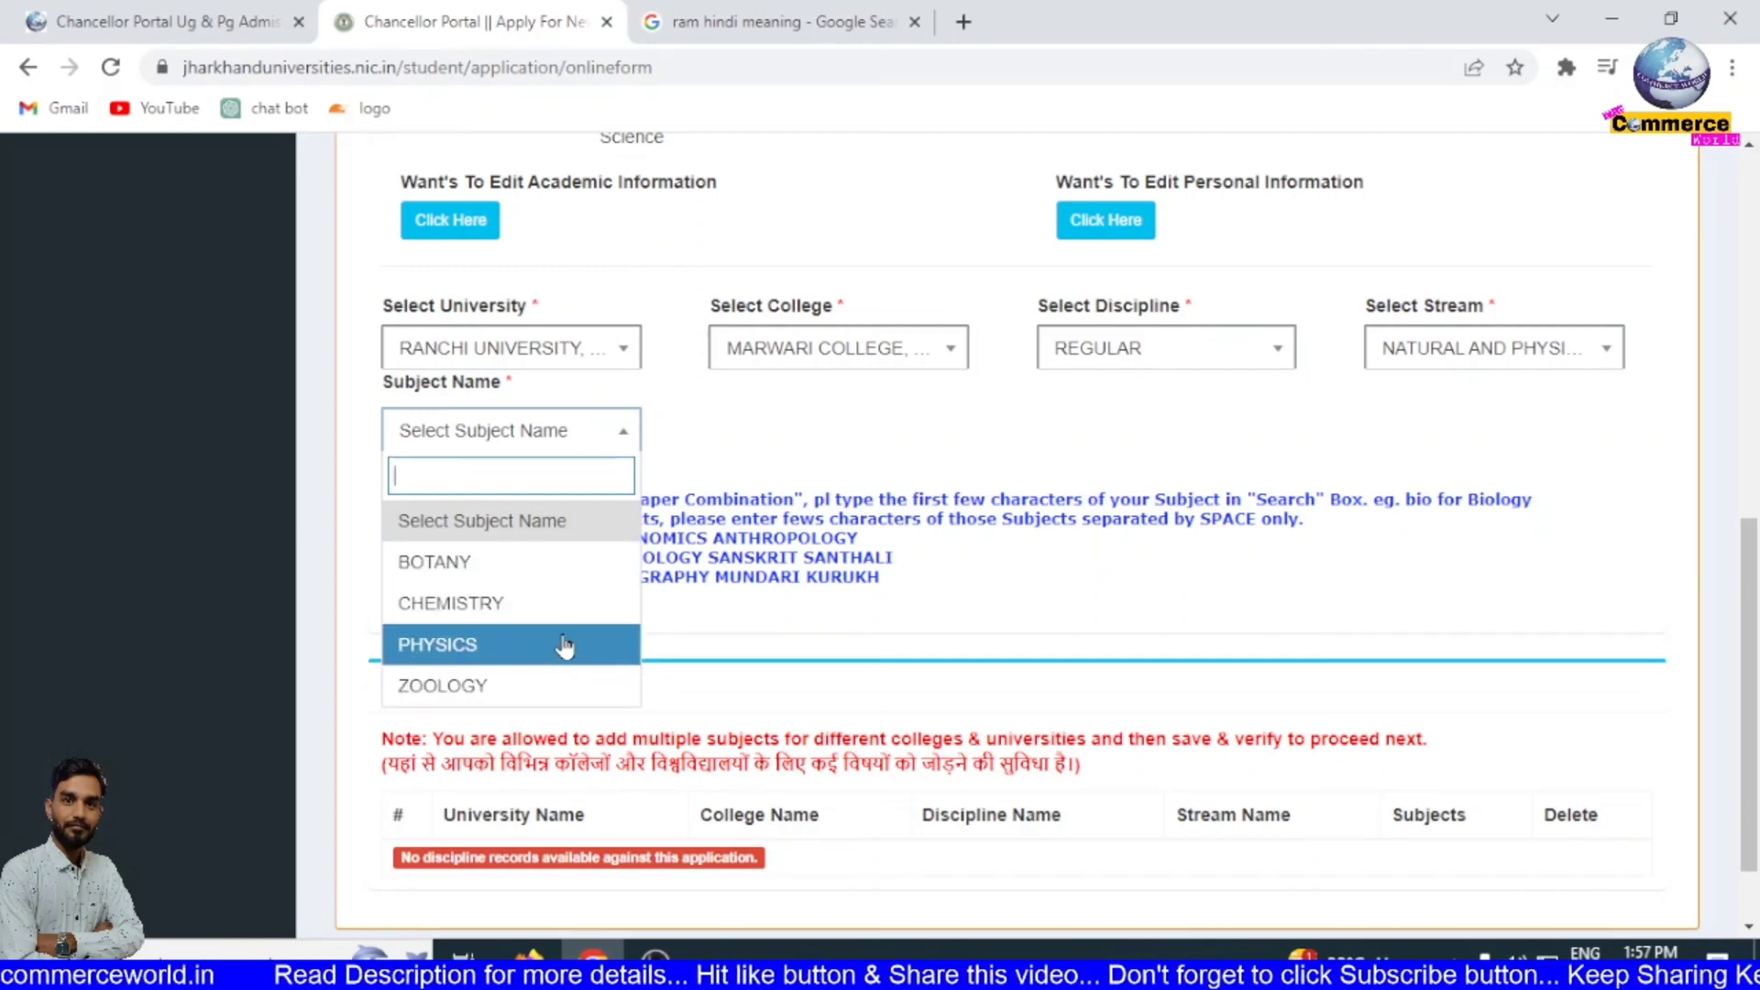
- Switch the stream to Humanities and Social Sciences and review the full list of subjects it offers
{"action": "left_click", "coordinate": [1524, 352]}
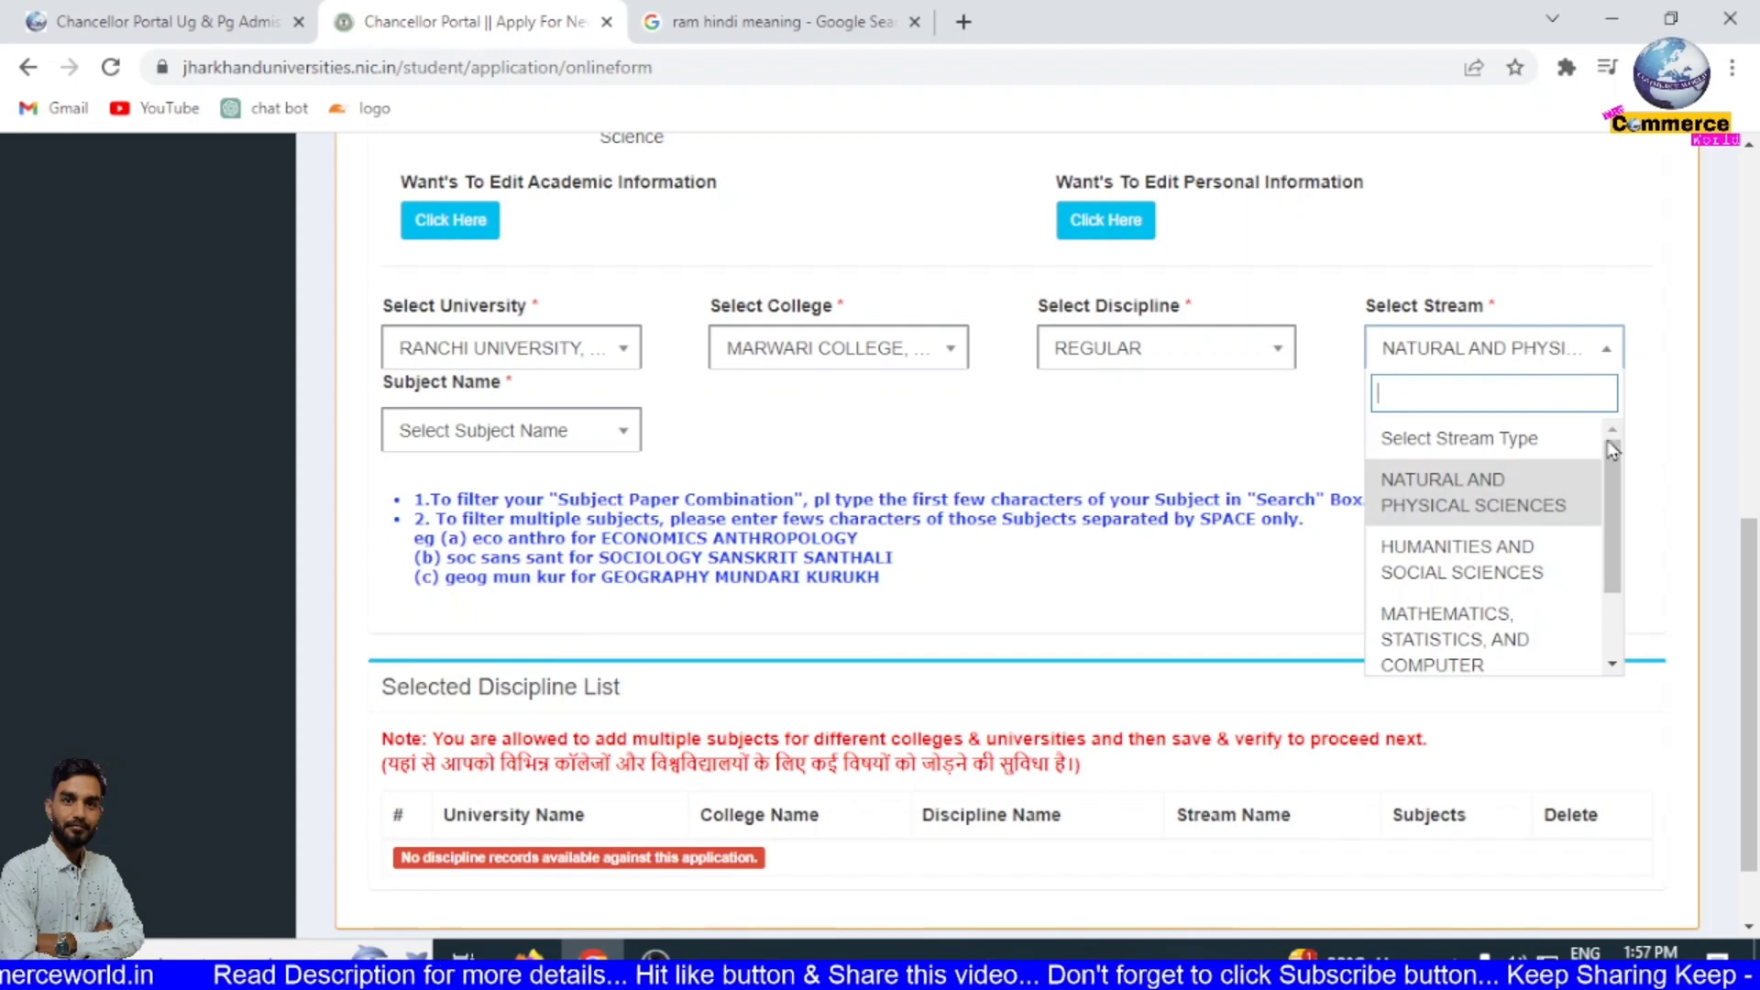
{"action": "left_click", "coordinate": [1518, 572]}
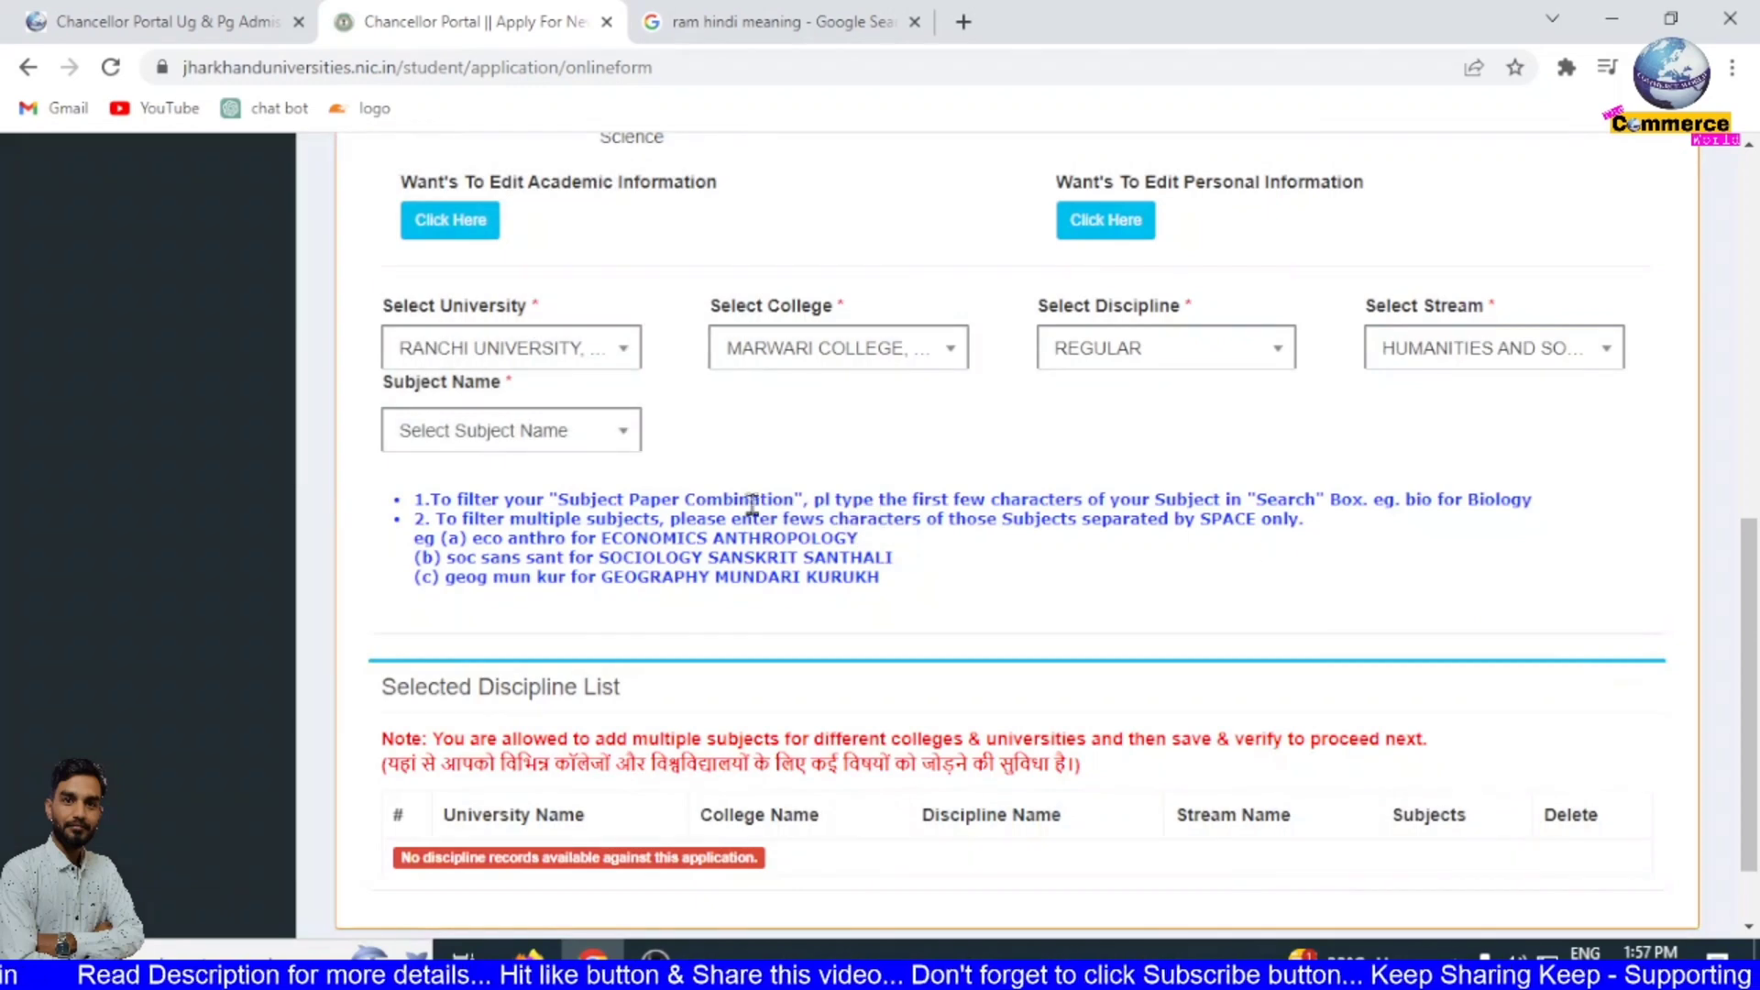
{"action": "left_click", "coordinate": [575, 445]}
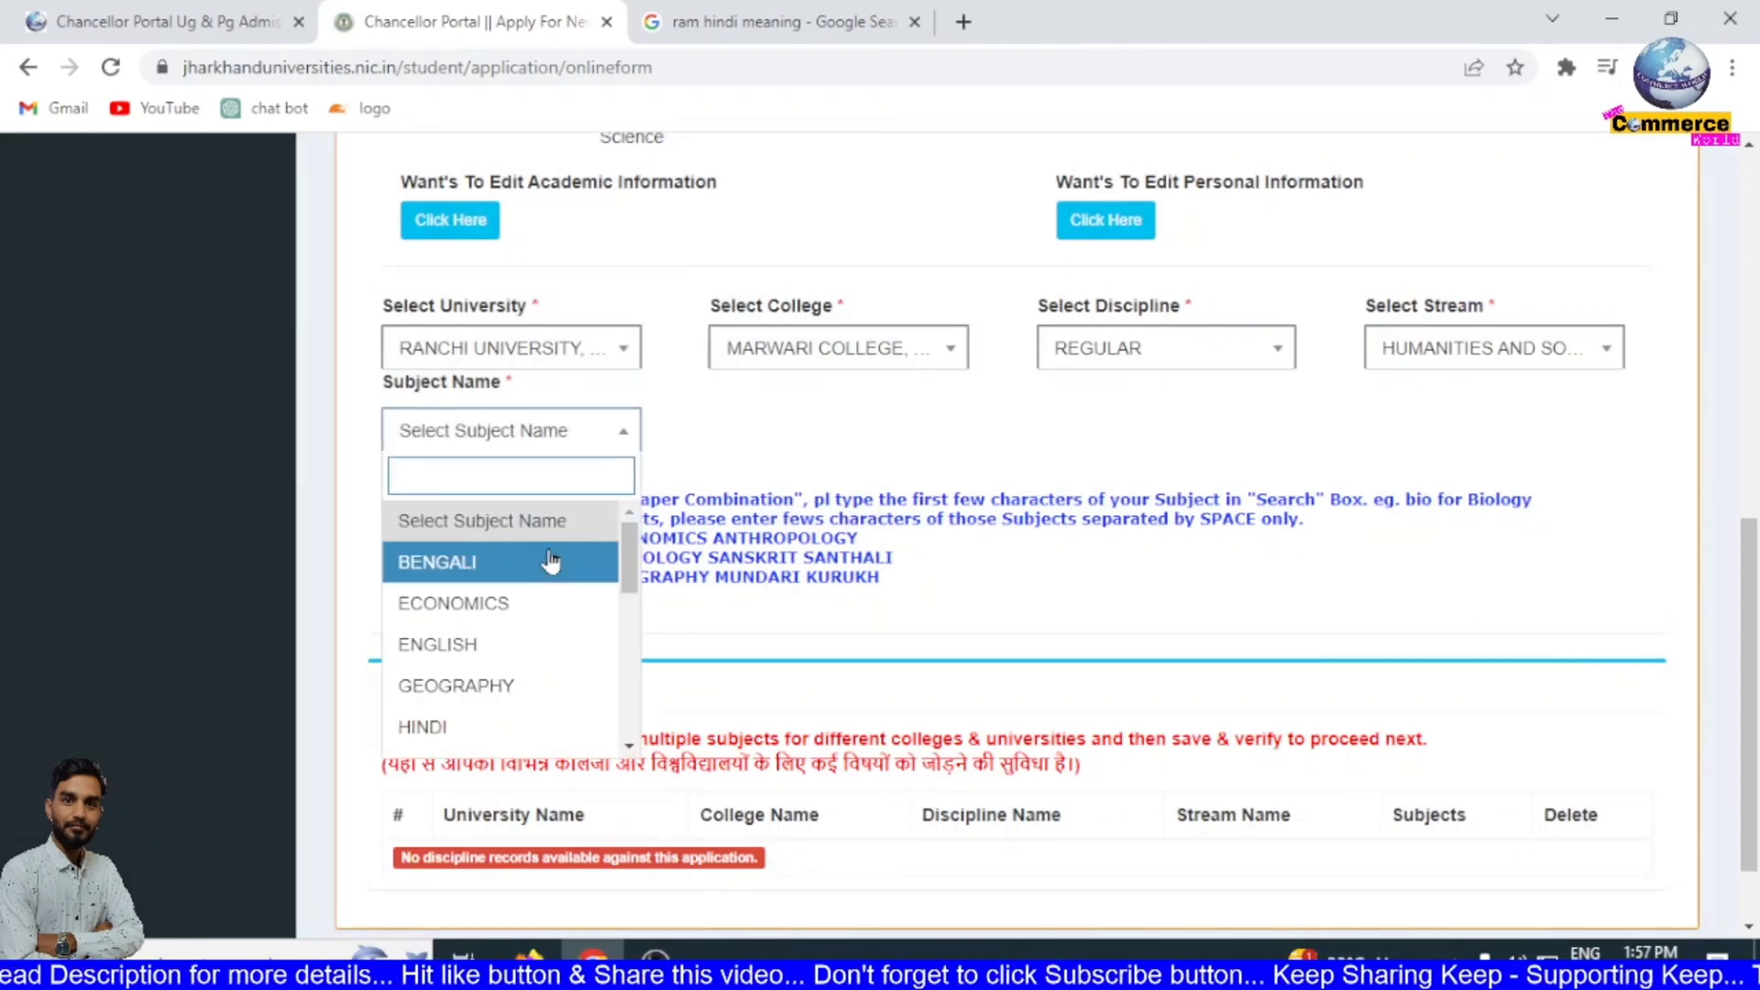
{"action": "scroll", "coordinate": [550, 561], "scroll_direction": "down", "scroll_amount": 3}
{"action": "scroll", "coordinate": [550, 561], "scroll_direction": "up", "scroll_amount": 3}
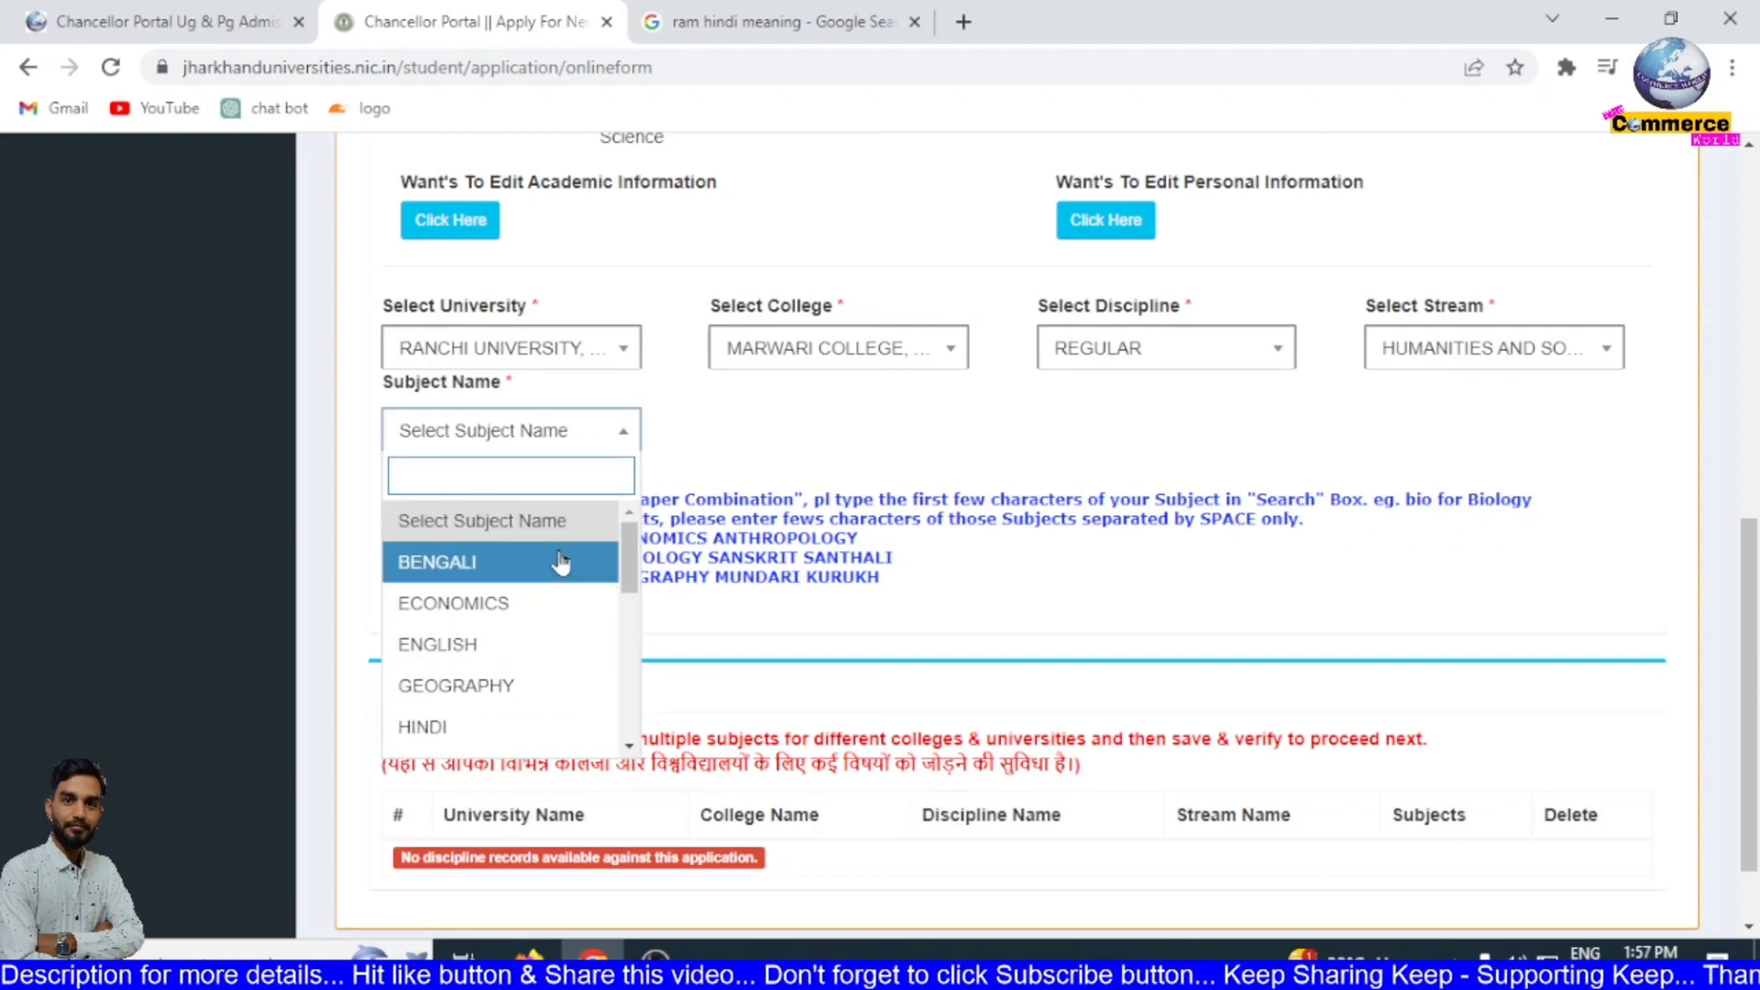
{"action": "scroll", "coordinate": [560, 566], "scroll_direction": "down", "scroll_amount": 3}
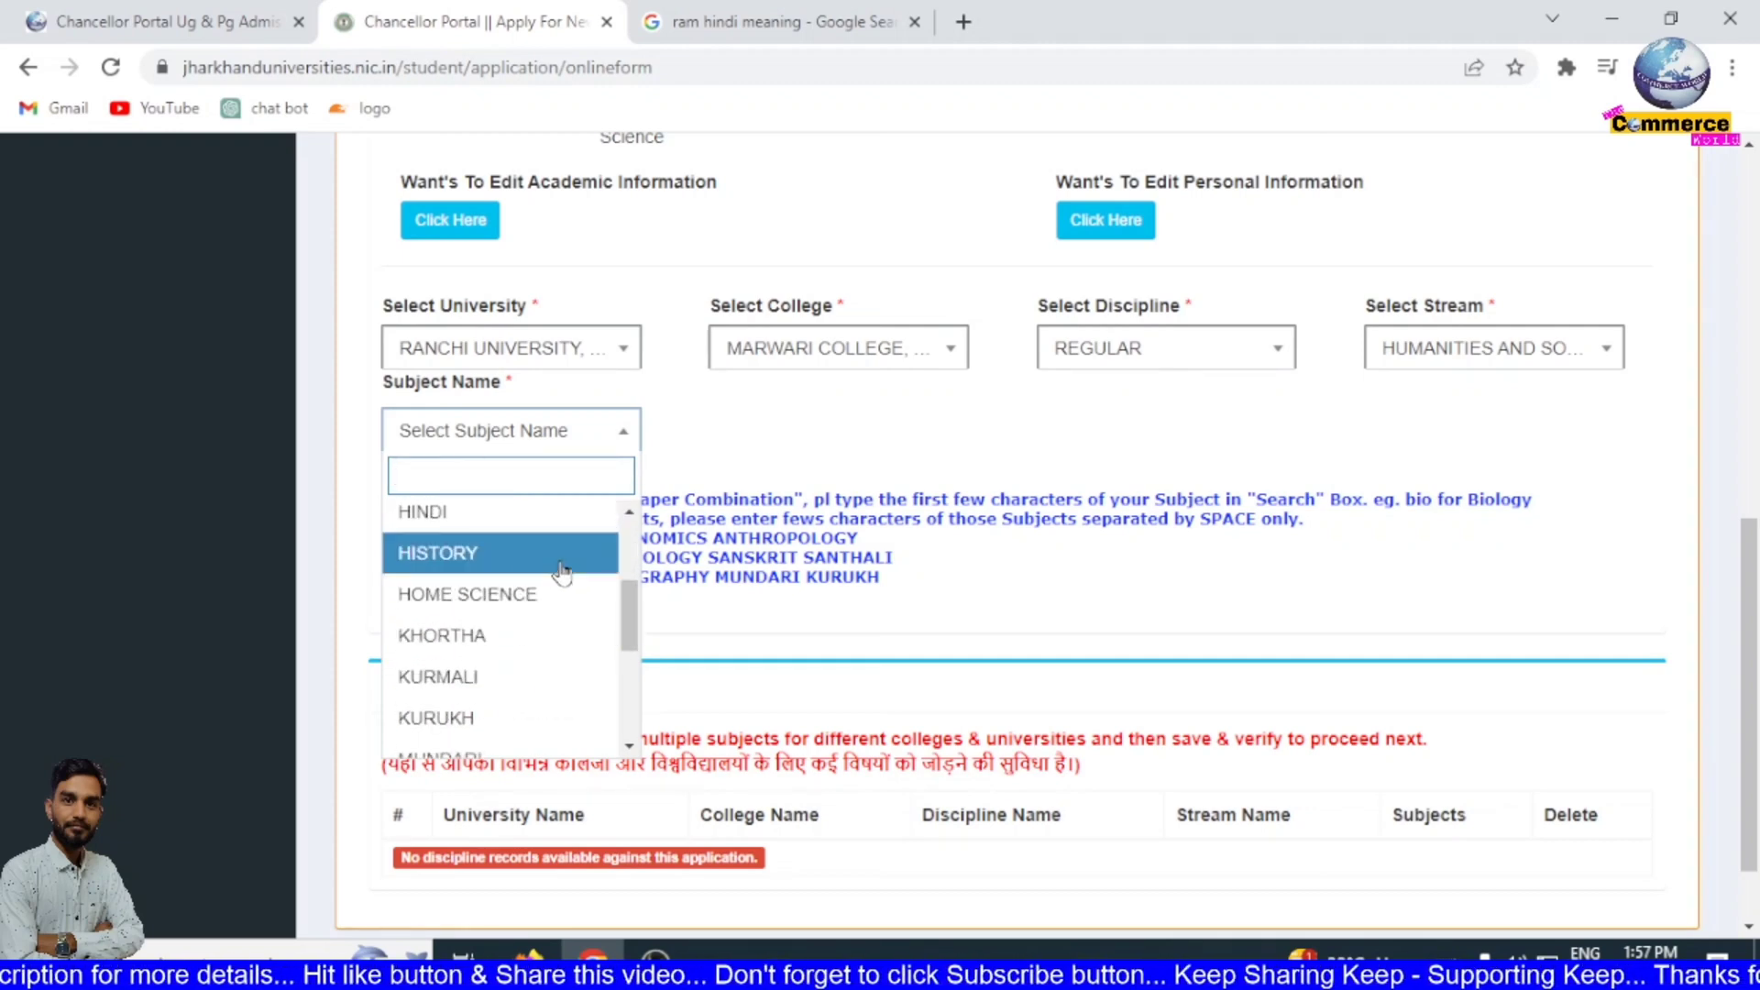
{"action": "scroll", "coordinate": [573, 605], "scroll_direction": "down", "scroll_amount": 3}
{"action": "scroll", "coordinate": [575, 605], "scroll_direction": "down", "scroll_amount": 1}
{"action": "scroll", "coordinate": [575, 605], "scroll_direction": "down", "scroll_amount": 1}
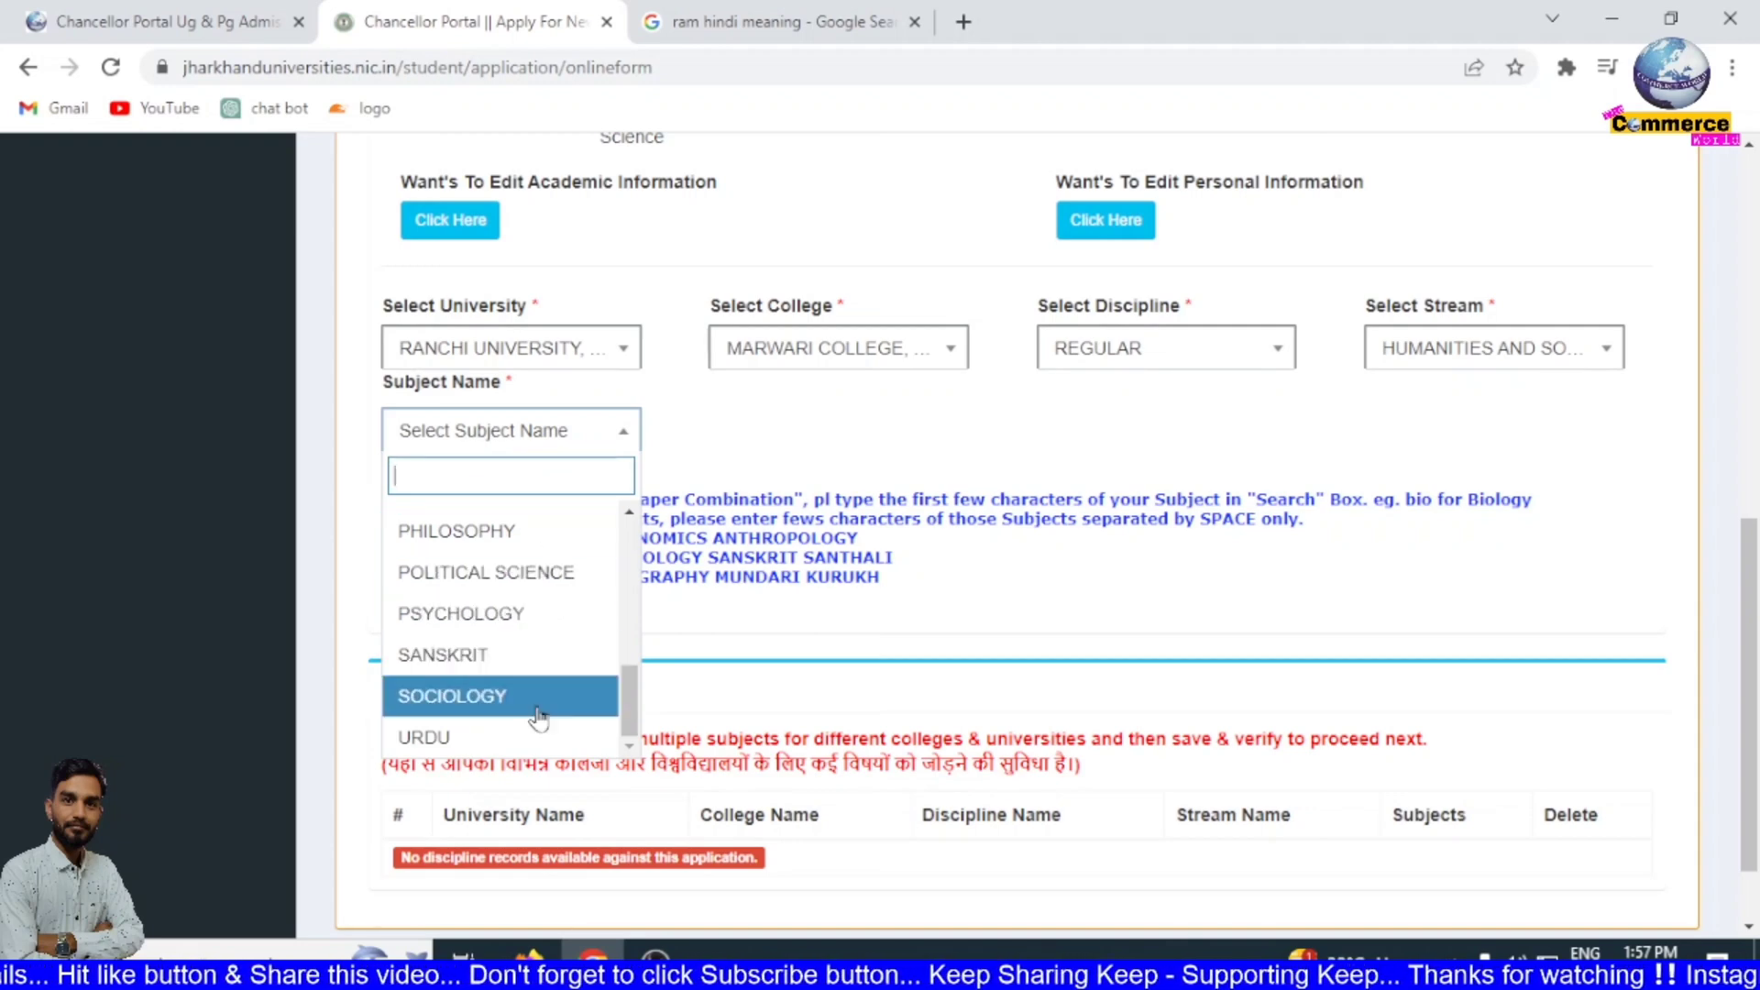
- Switch the stream to Mathematics, Statistics, and Computer Applications and check which subjects it offers
{"action": "left_click", "coordinate": [1437, 351]}
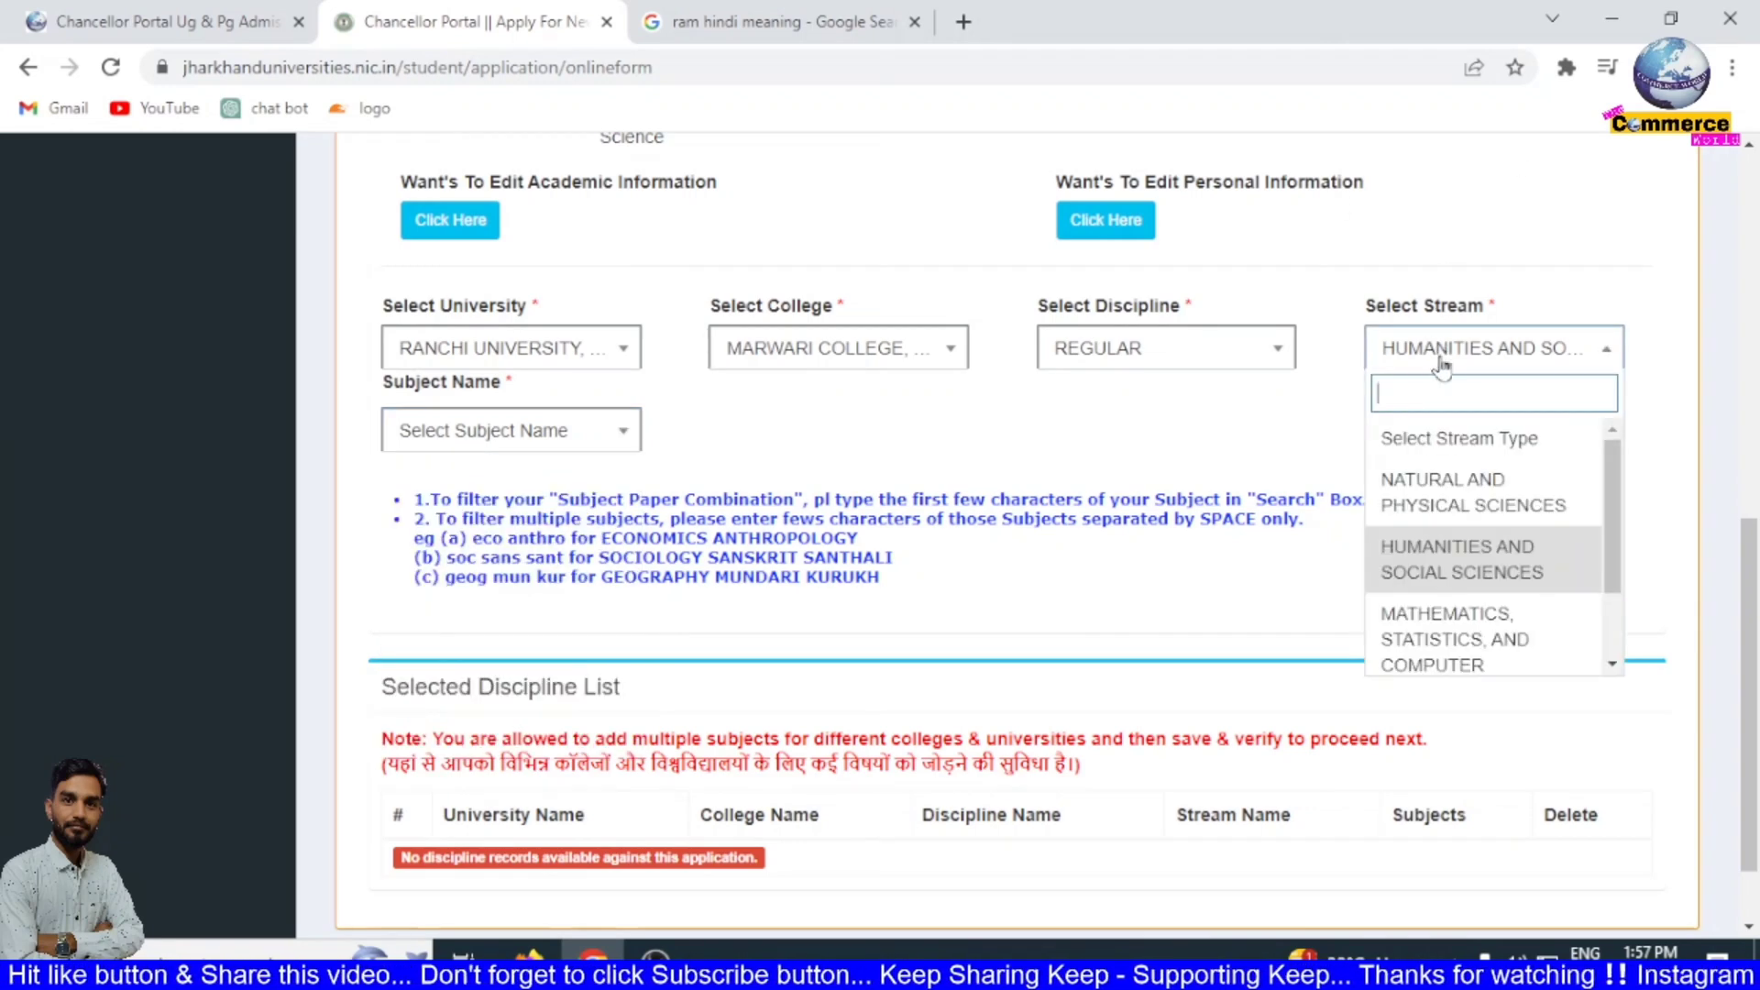
{"action": "scroll", "coordinate": [1504, 624], "scroll_direction": "down", "scroll_amount": 1}
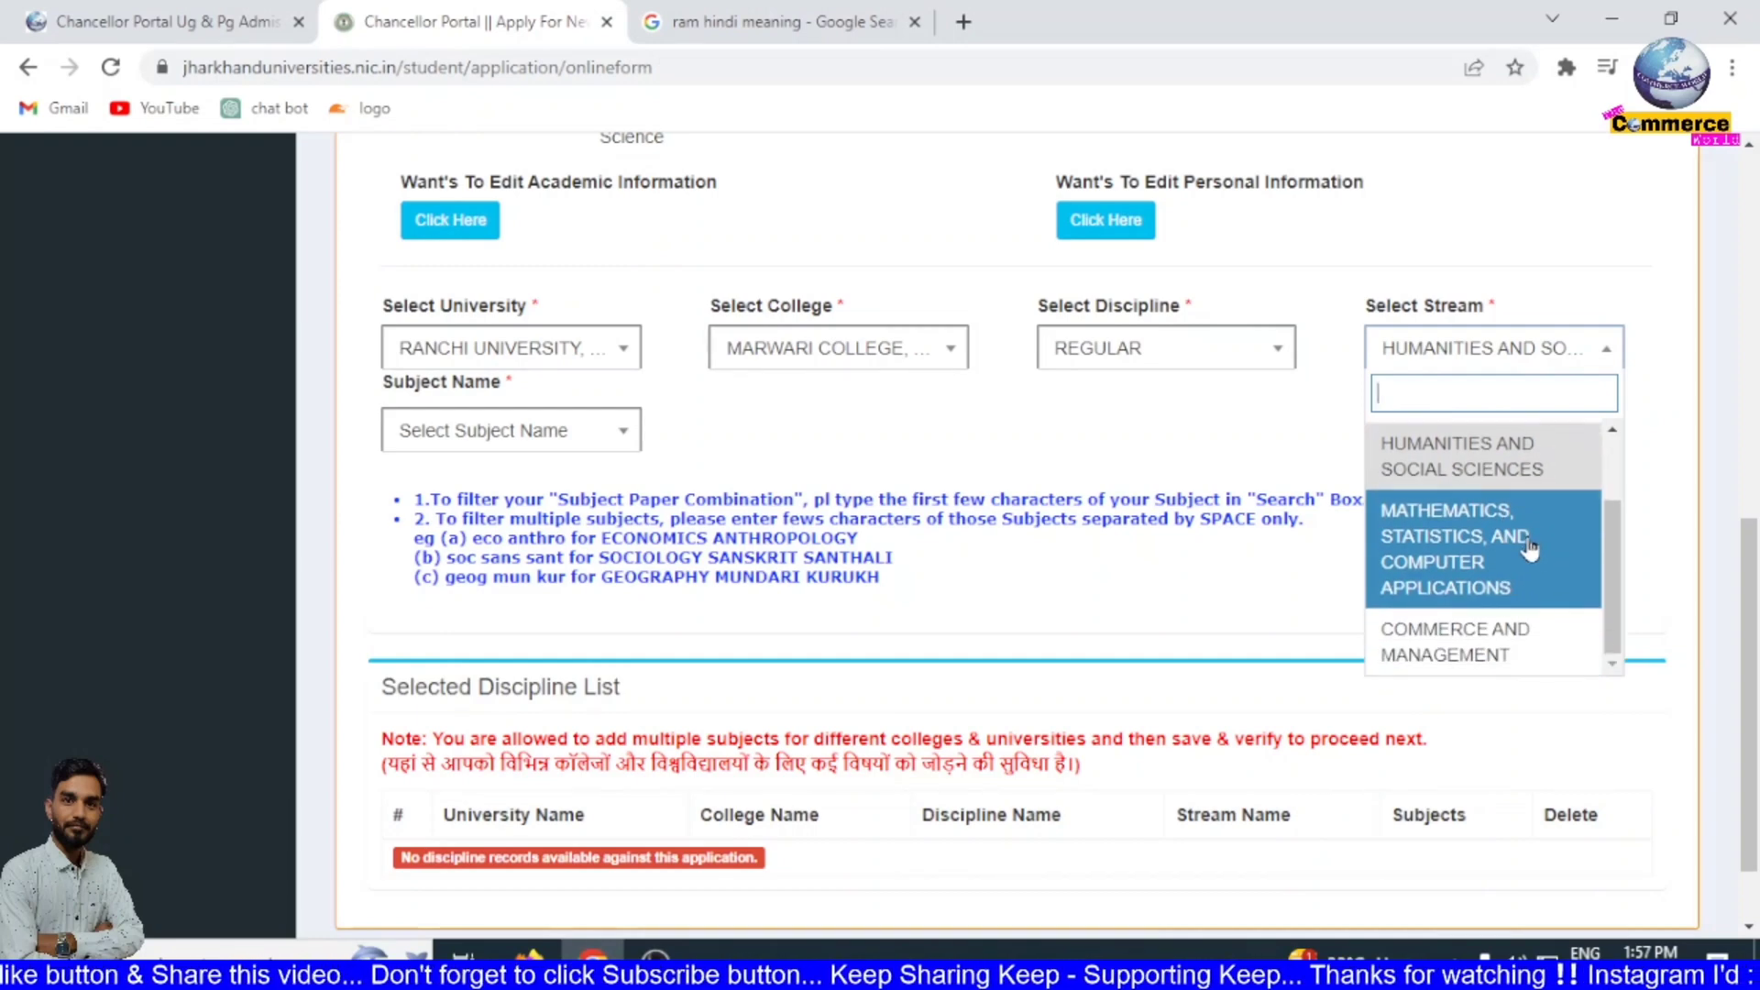
{"action": "left_click", "coordinate": [1496, 559]}
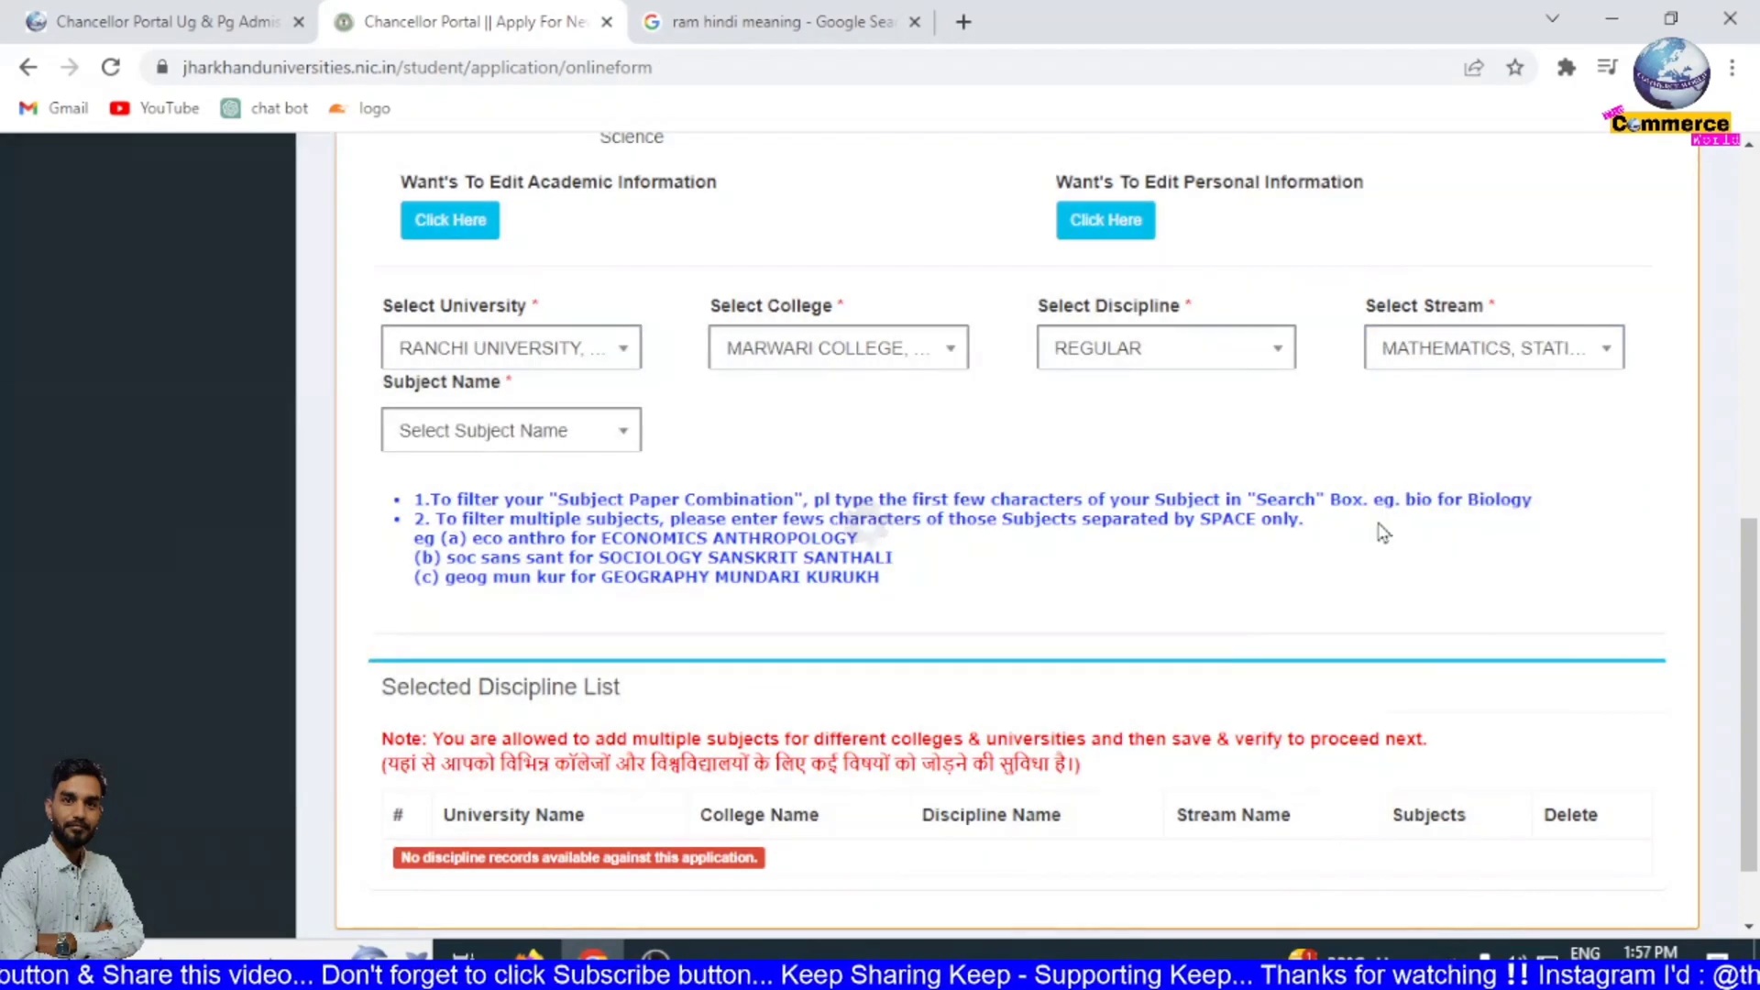
{"action": "left_click", "coordinate": [585, 439]}
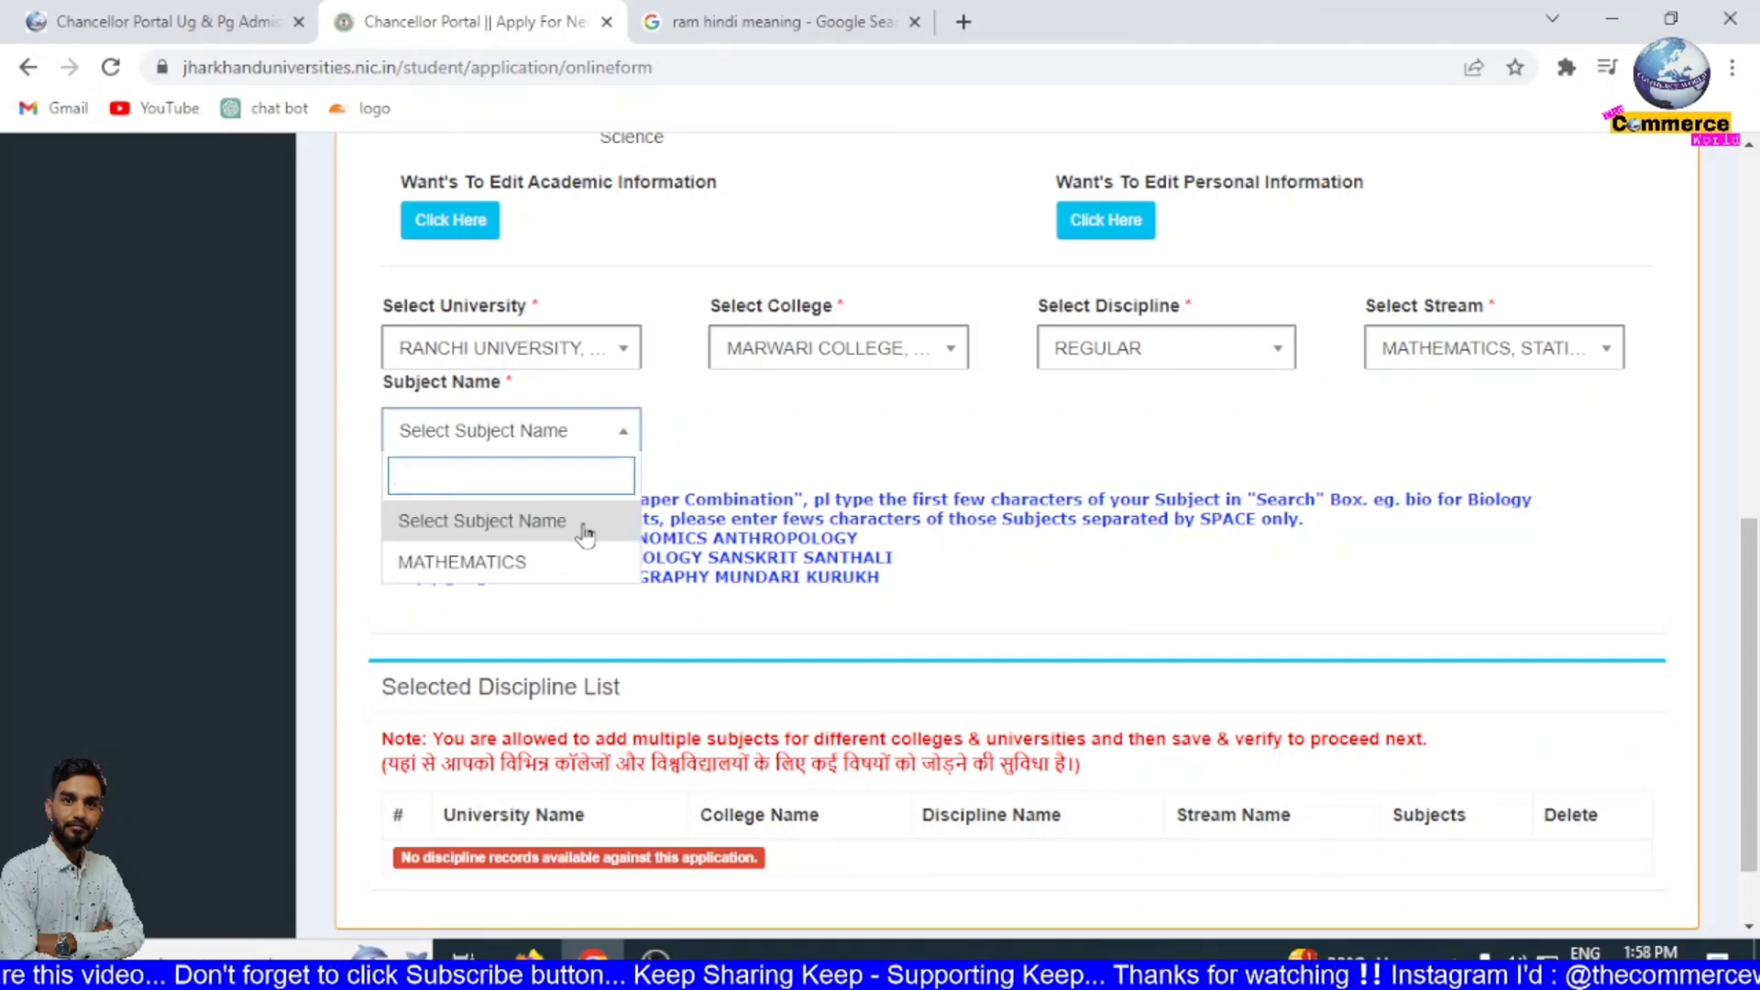
{"action": "left_click", "coordinate": [1529, 424]}
- Switch the stream to Commerce and Management and check its available subjects
{"action": "left_click", "coordinate": [1553, 362]}
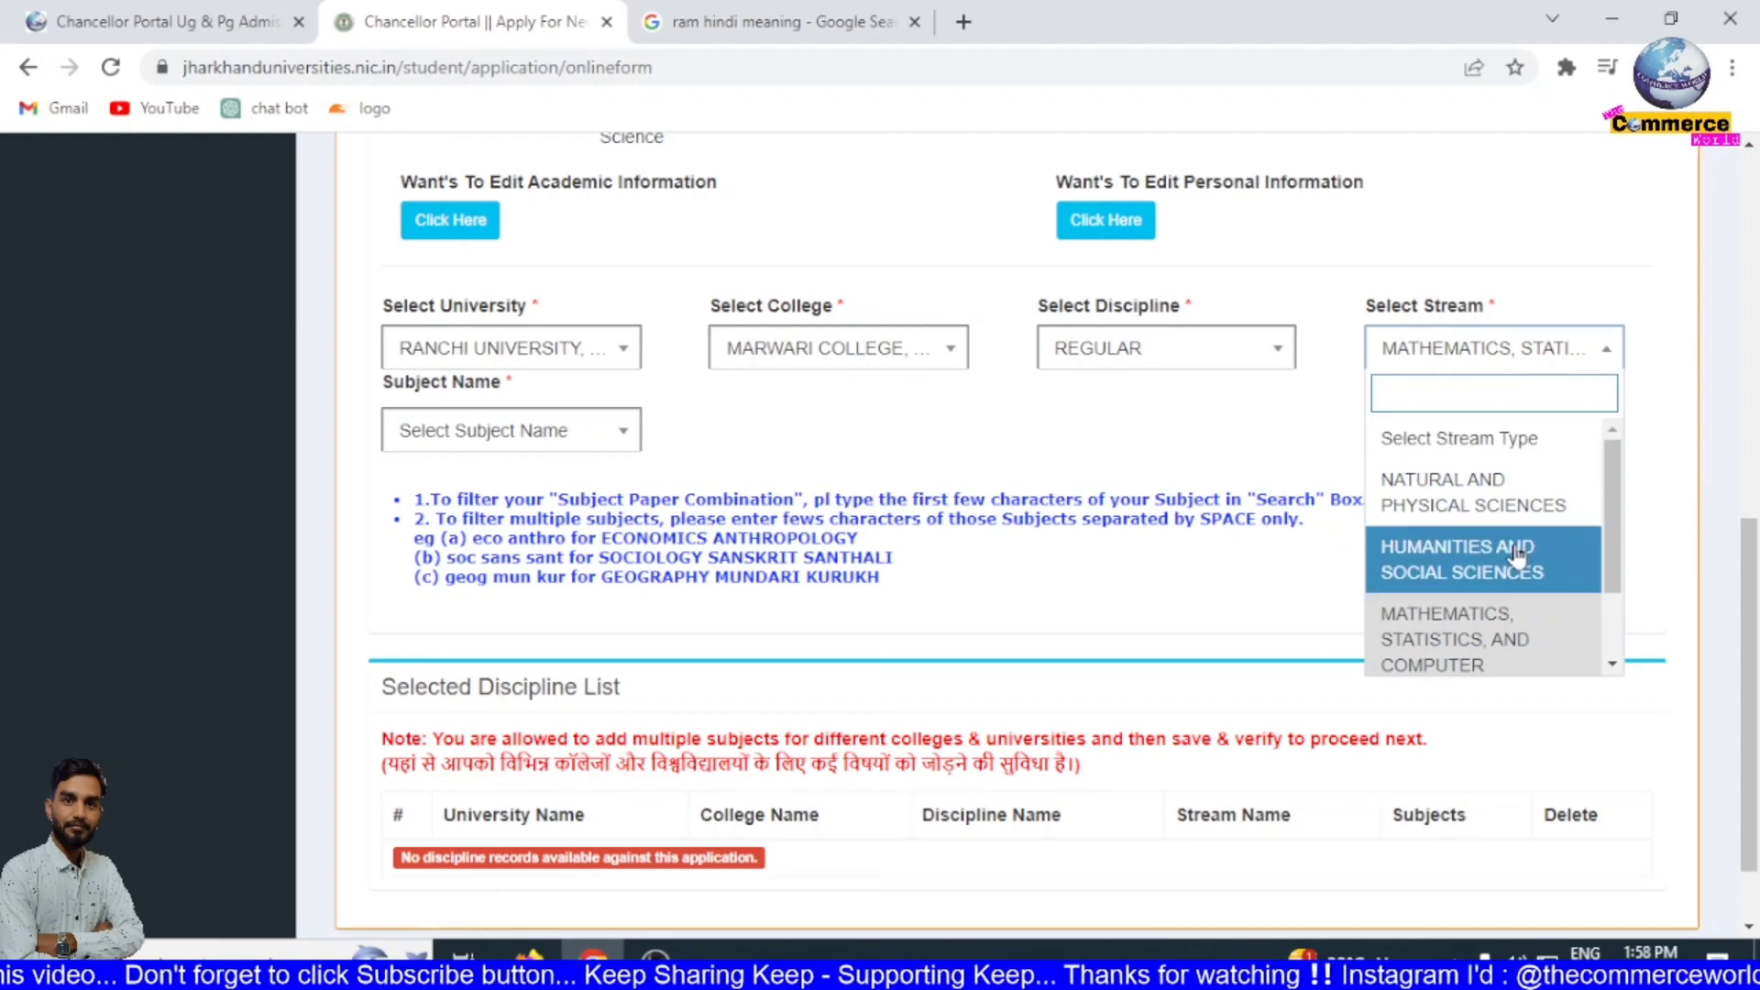
{"action": "scroll", "coordinate": [1504, 559], "scroll_direction": "down", "scroll_amount": 2}
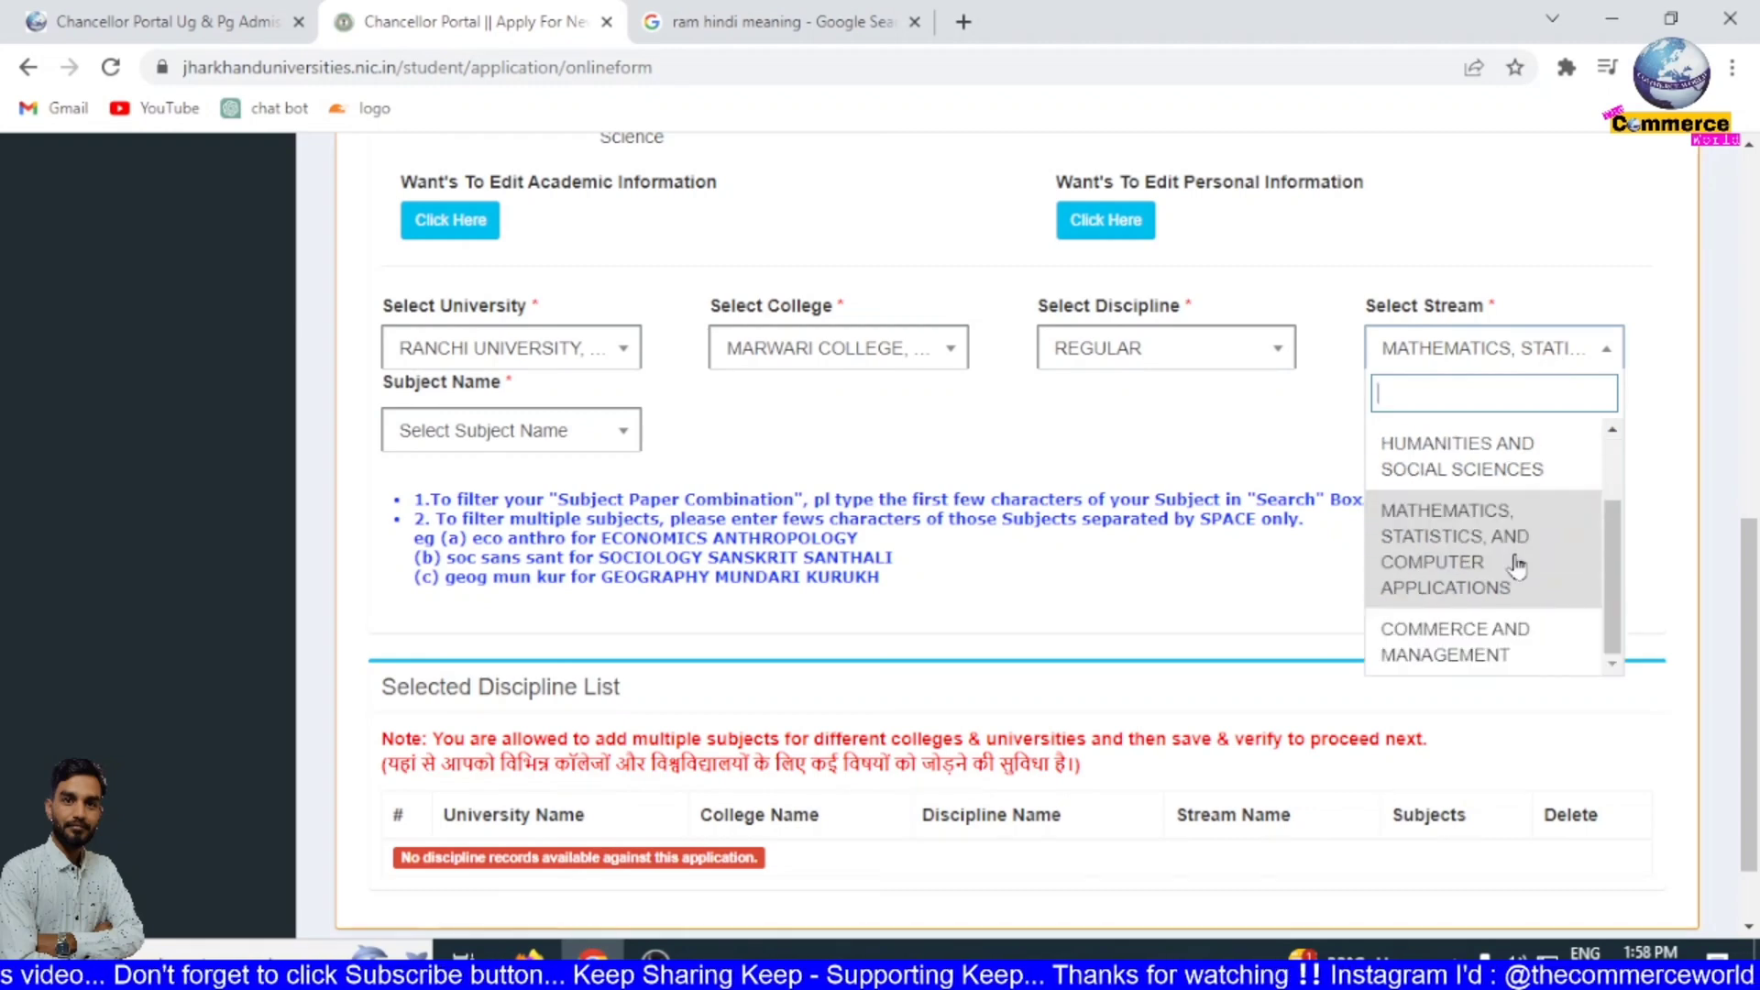
{"action": "left_click", "coordinate": [1435, 659]}
{"action": "left_click", "coordinate": [596, 437]}
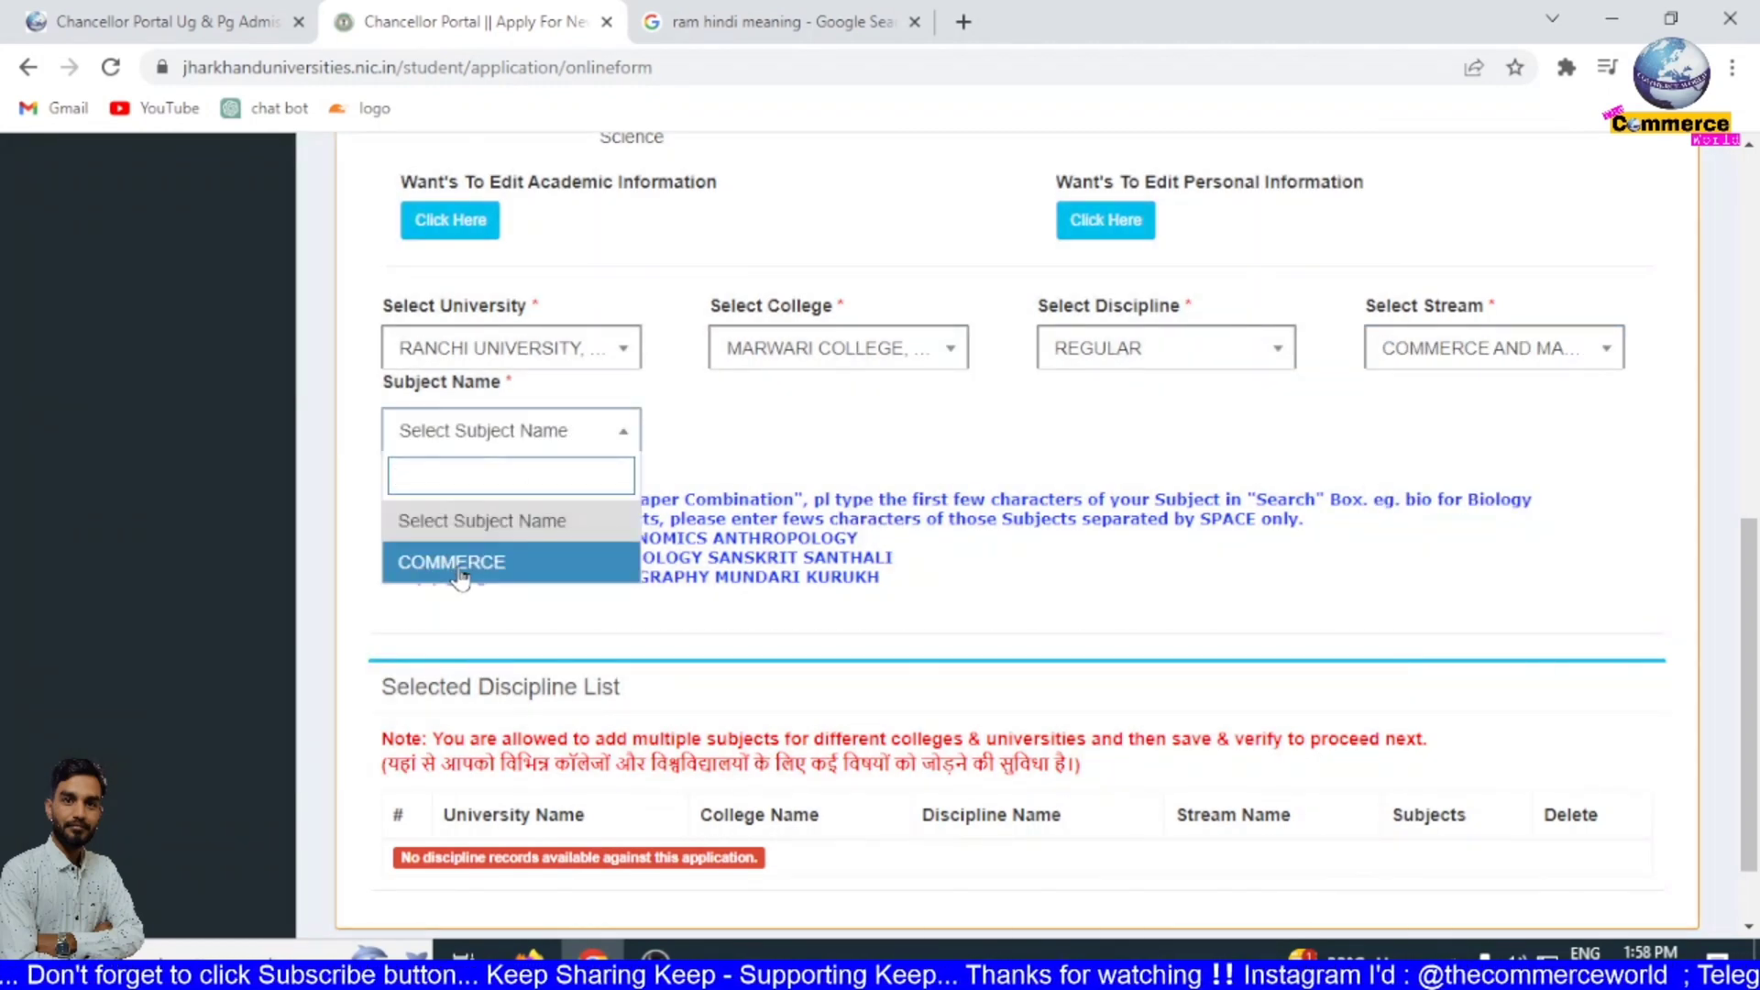
{"action": "left_click", "coordinate": [1024, 460]}
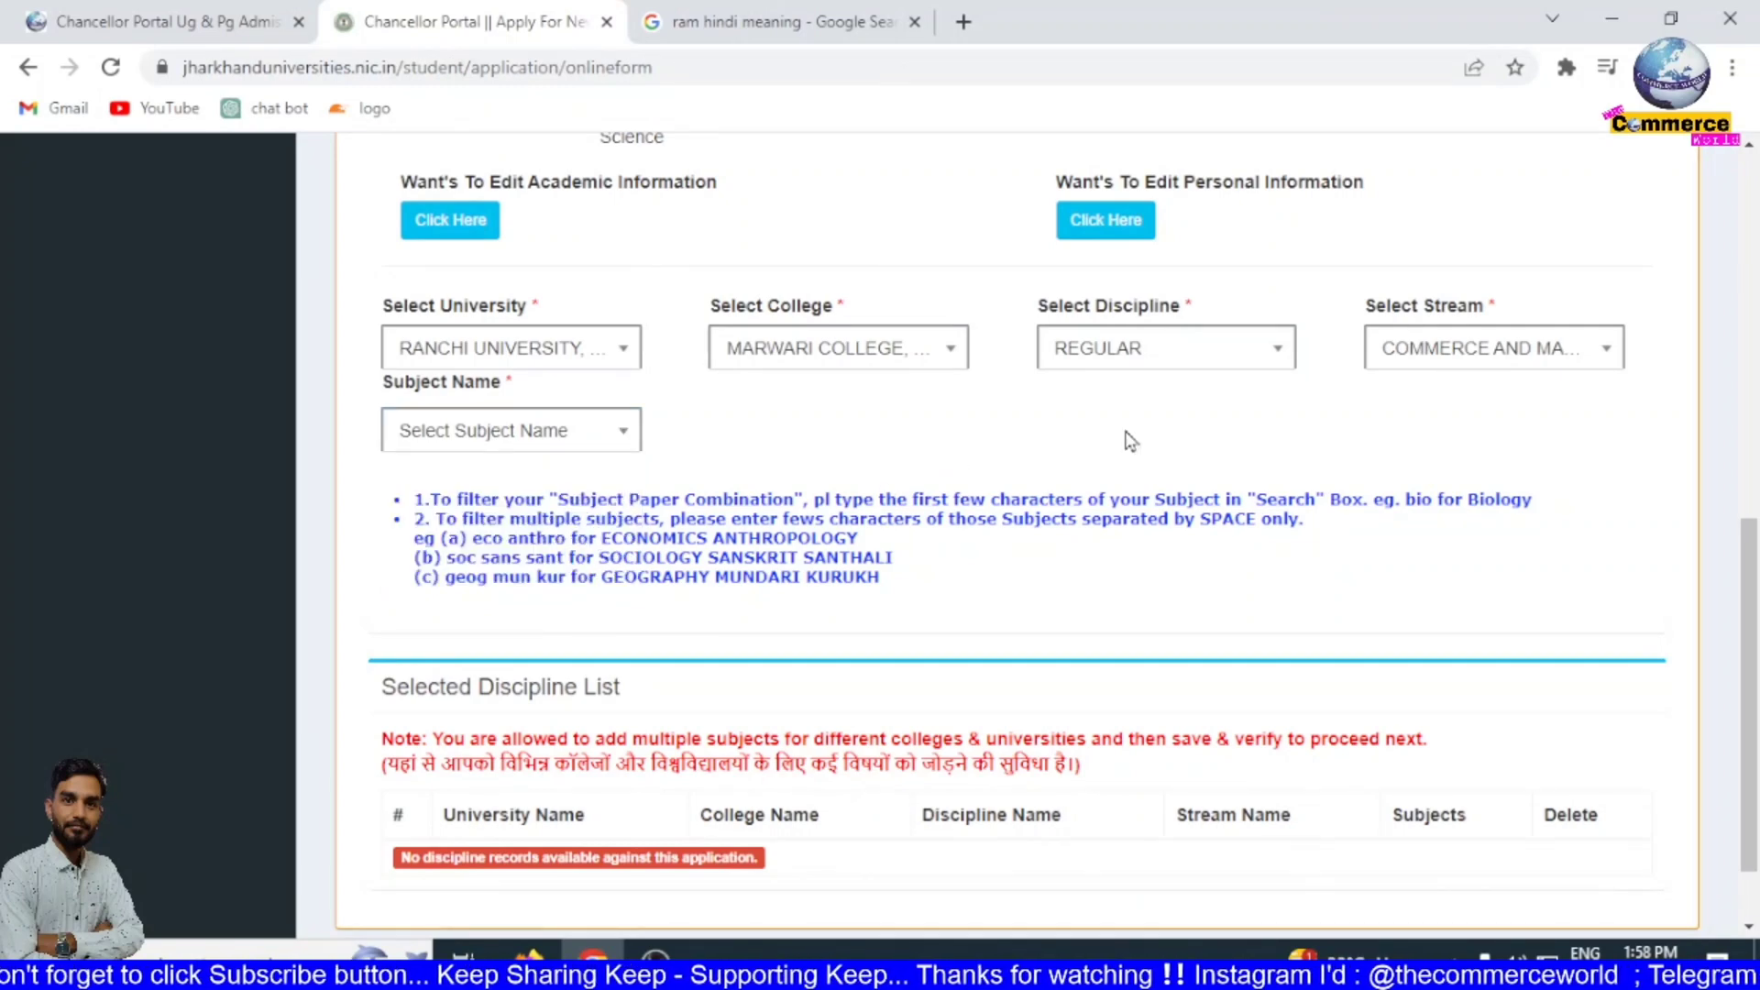
- Set the stream to Mathematics, Statistics, and Computer Applications and choose Mathematics as the subject name
{"action": "left_click", "coordinate": [1576, 362]}
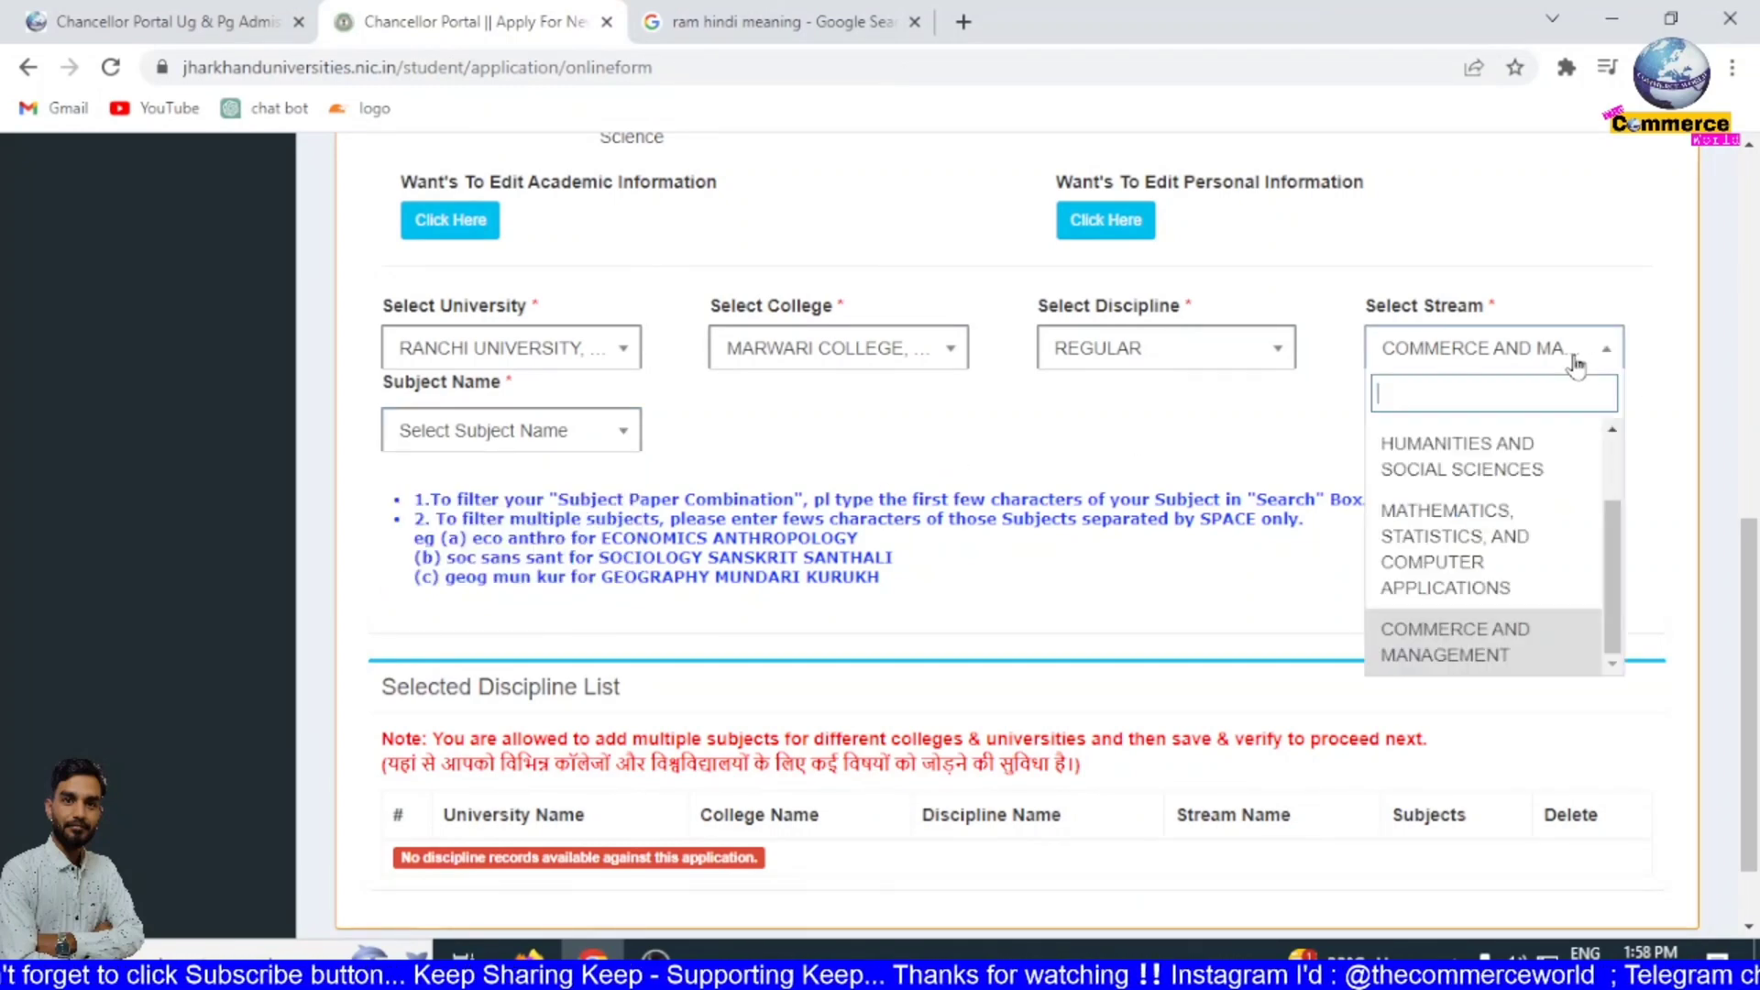
{"action": "left_click", "coordinate": [1507, 587]}
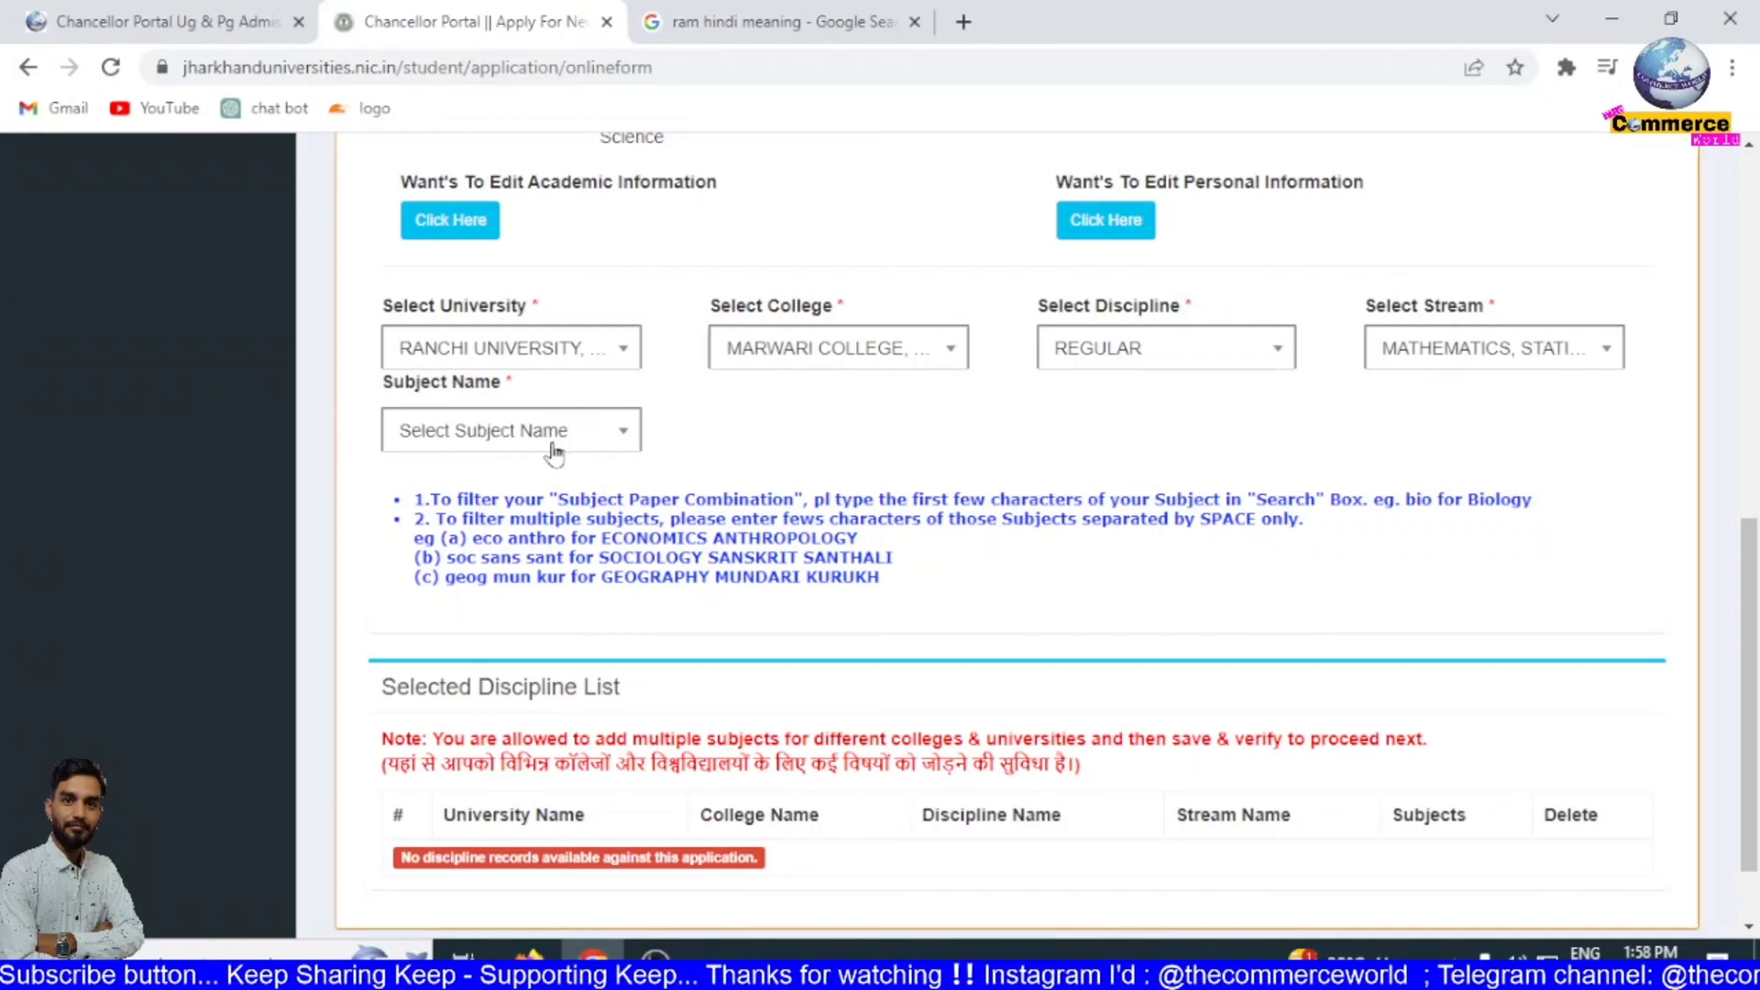
{"action": "left_click", "coordinate": [504, 431]}
{"action": "left_click", "coordinate": [512, 559]}
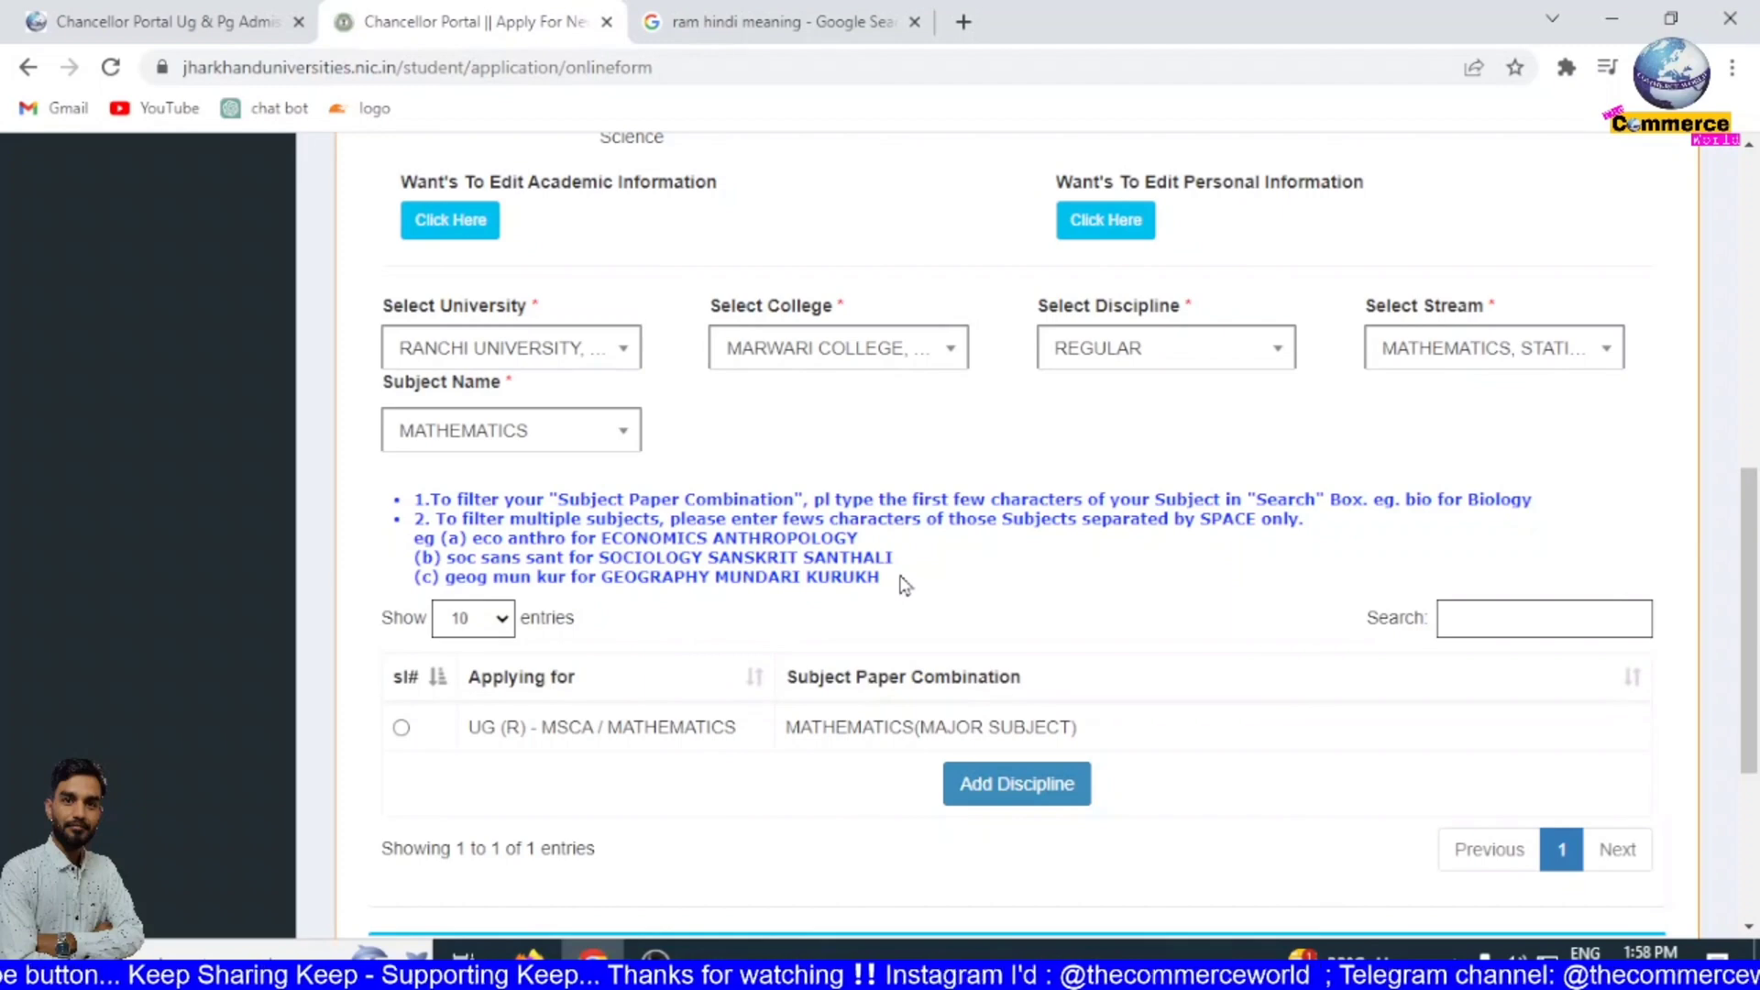
- Select the UG (R) - MSCA / Mathematics major subject combination and add it to the selected discipline list
{"action": "scroll", "coordinate": [959, 690], "scroll_direction": "down", "scroll_amount": 2}
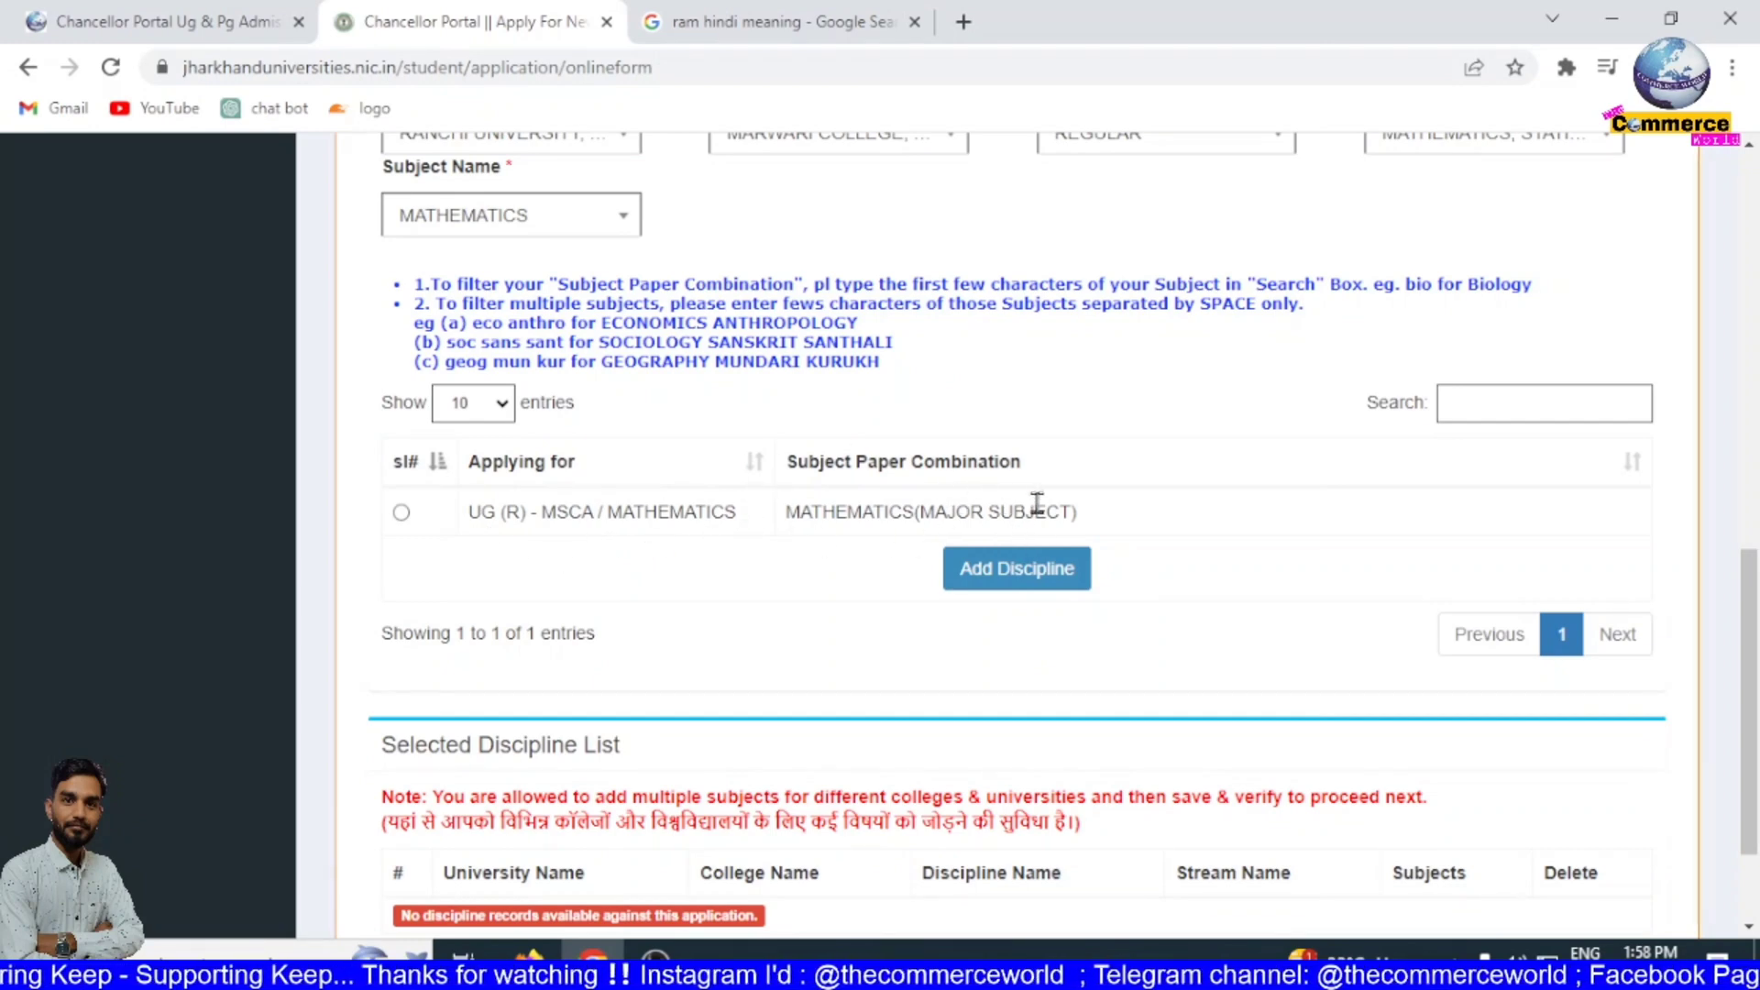
{"action": "scroll", "coordinate": [1178, 459], "scroll_direction": "down", "scroll_amount": 2}
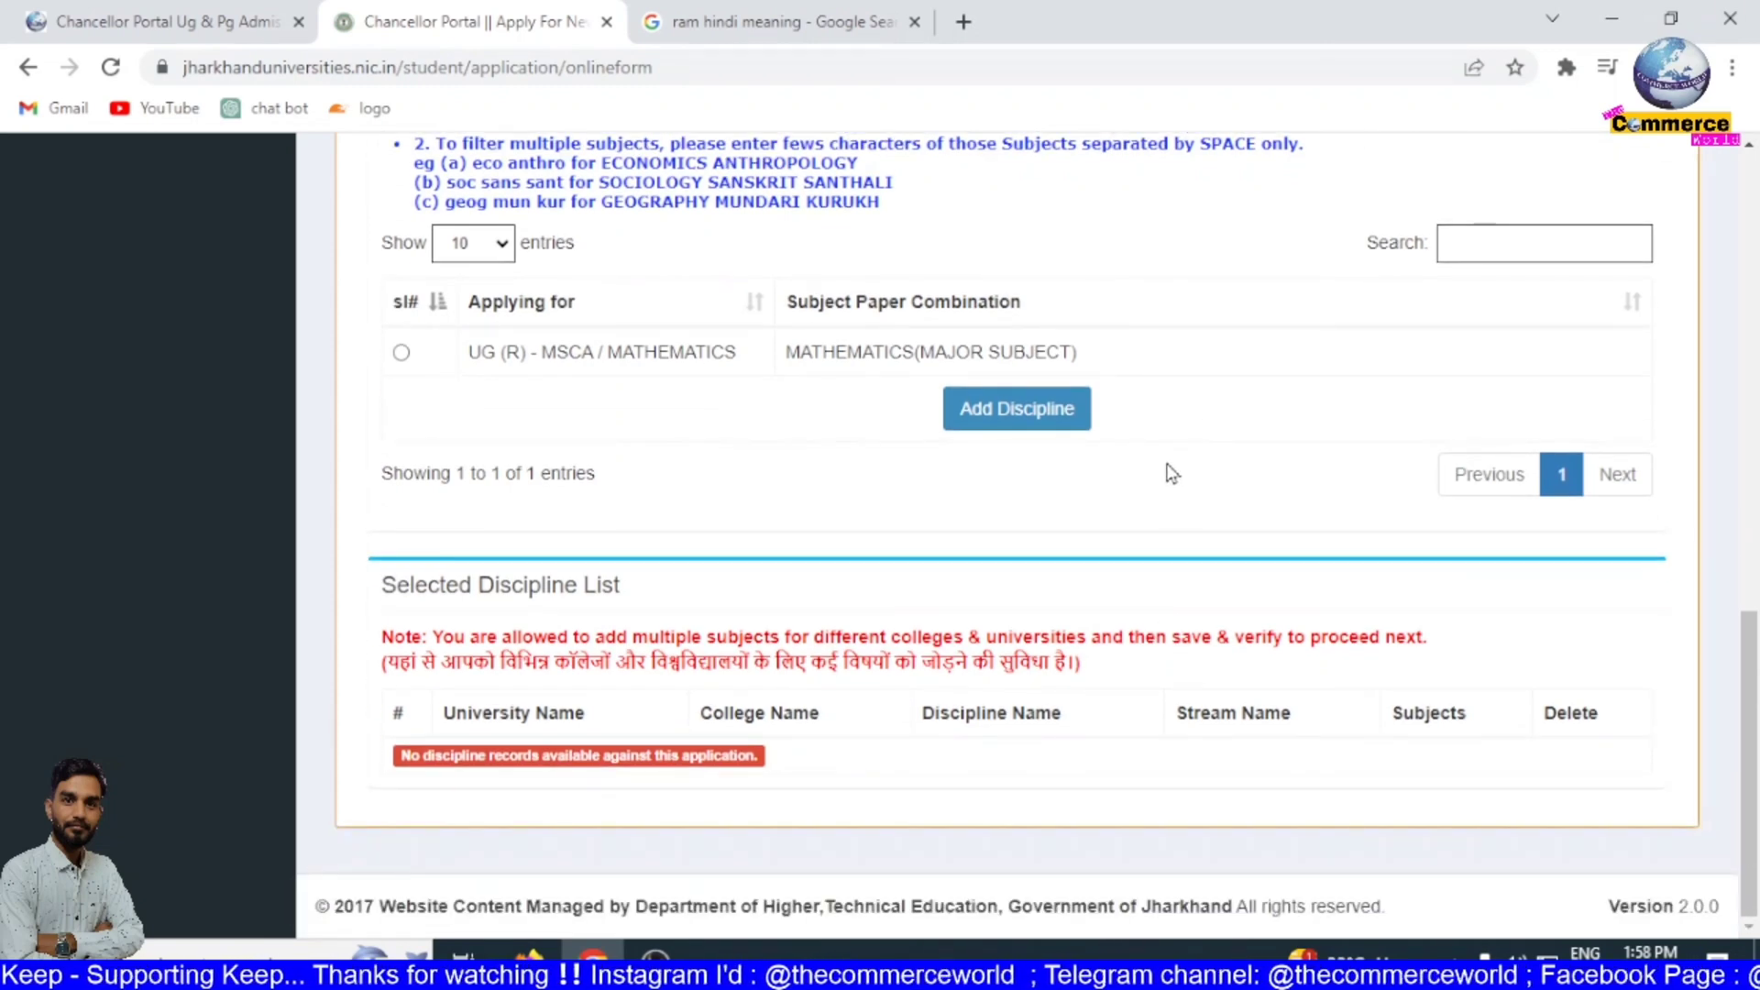
{"action": "scroll", "coordinate": [1141, 624], "scroll_direction": "up", "scroll_amount": 2}
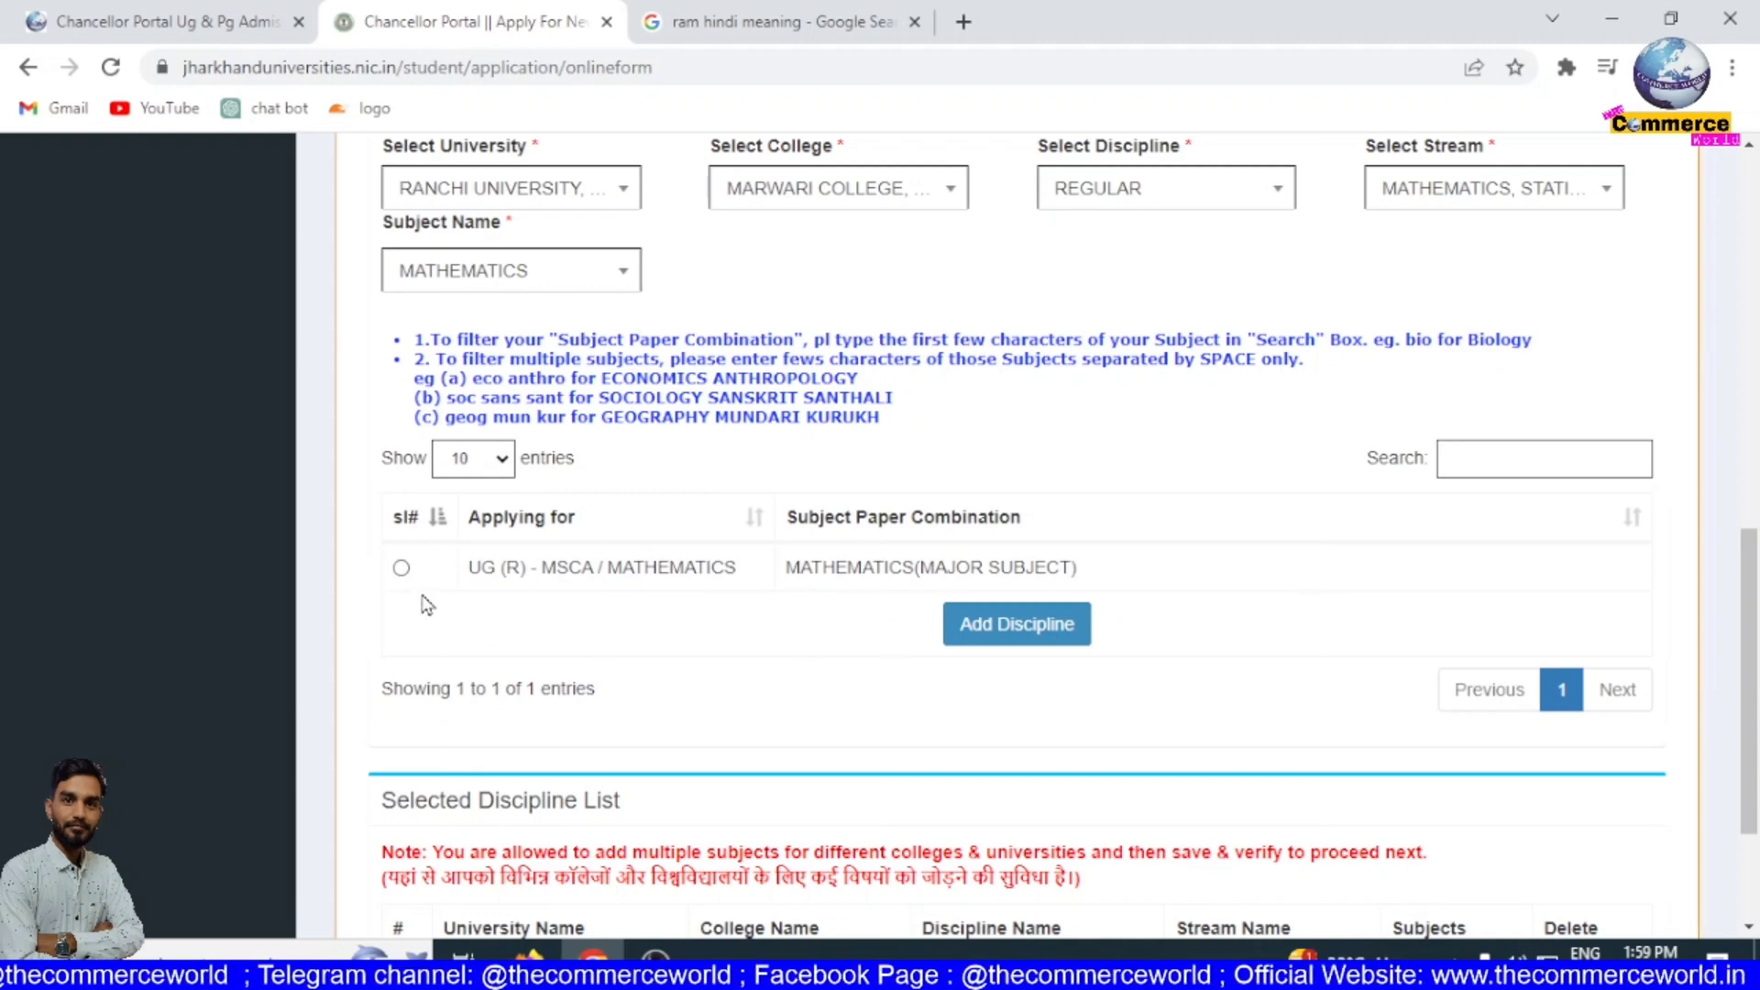
{"action": "left_click", "coordinate": [402, 570]}
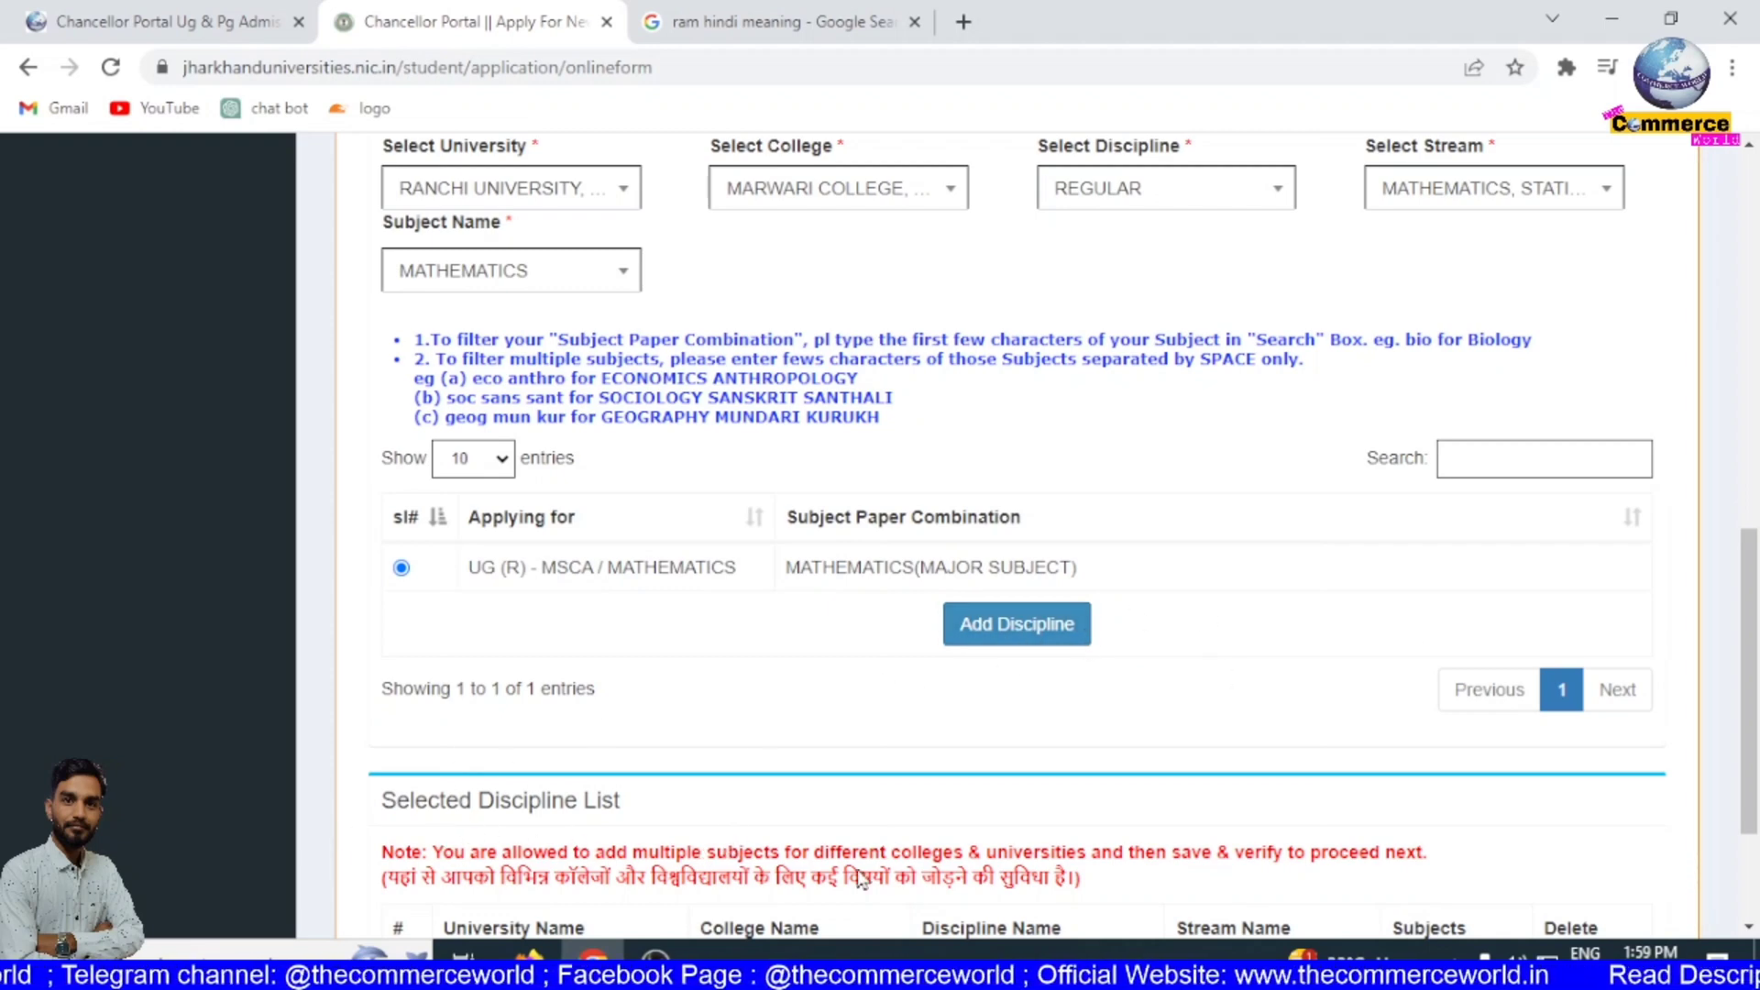
{"action": "left_click", "coordinate": [1037, 637]}
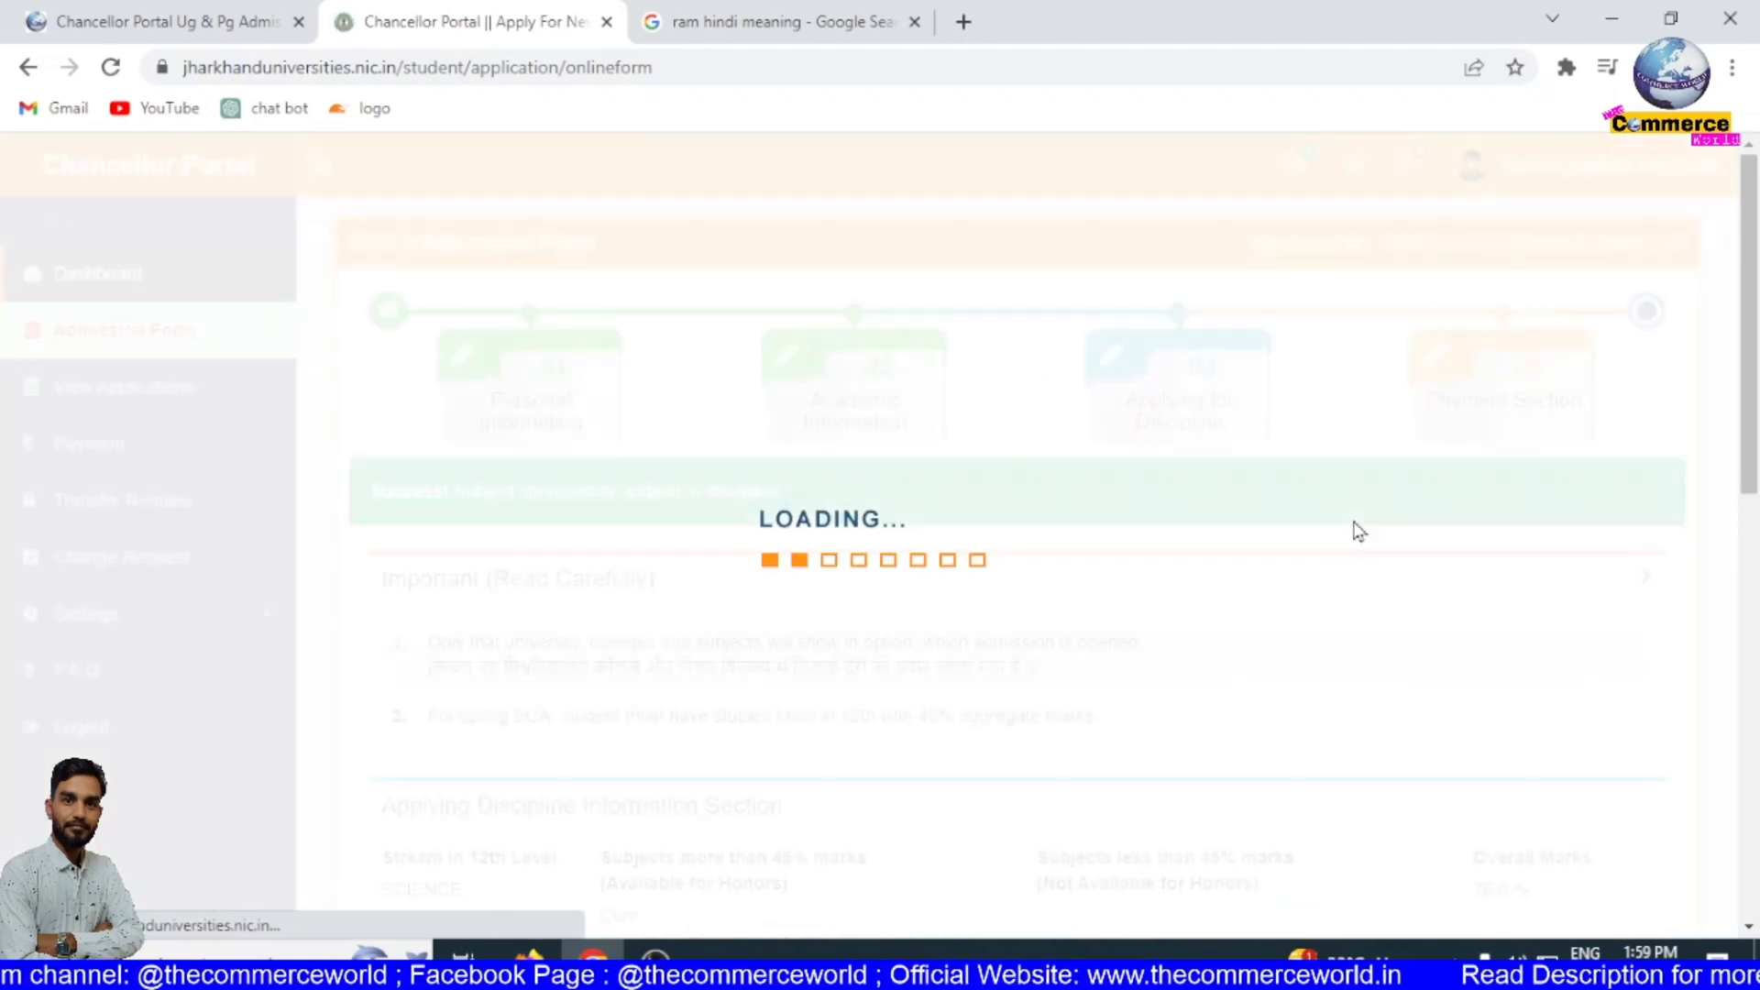
{"action": "scroll", "coordinate": [1356, 524], "scroll_direction": "down", "scroll_amount": 10}
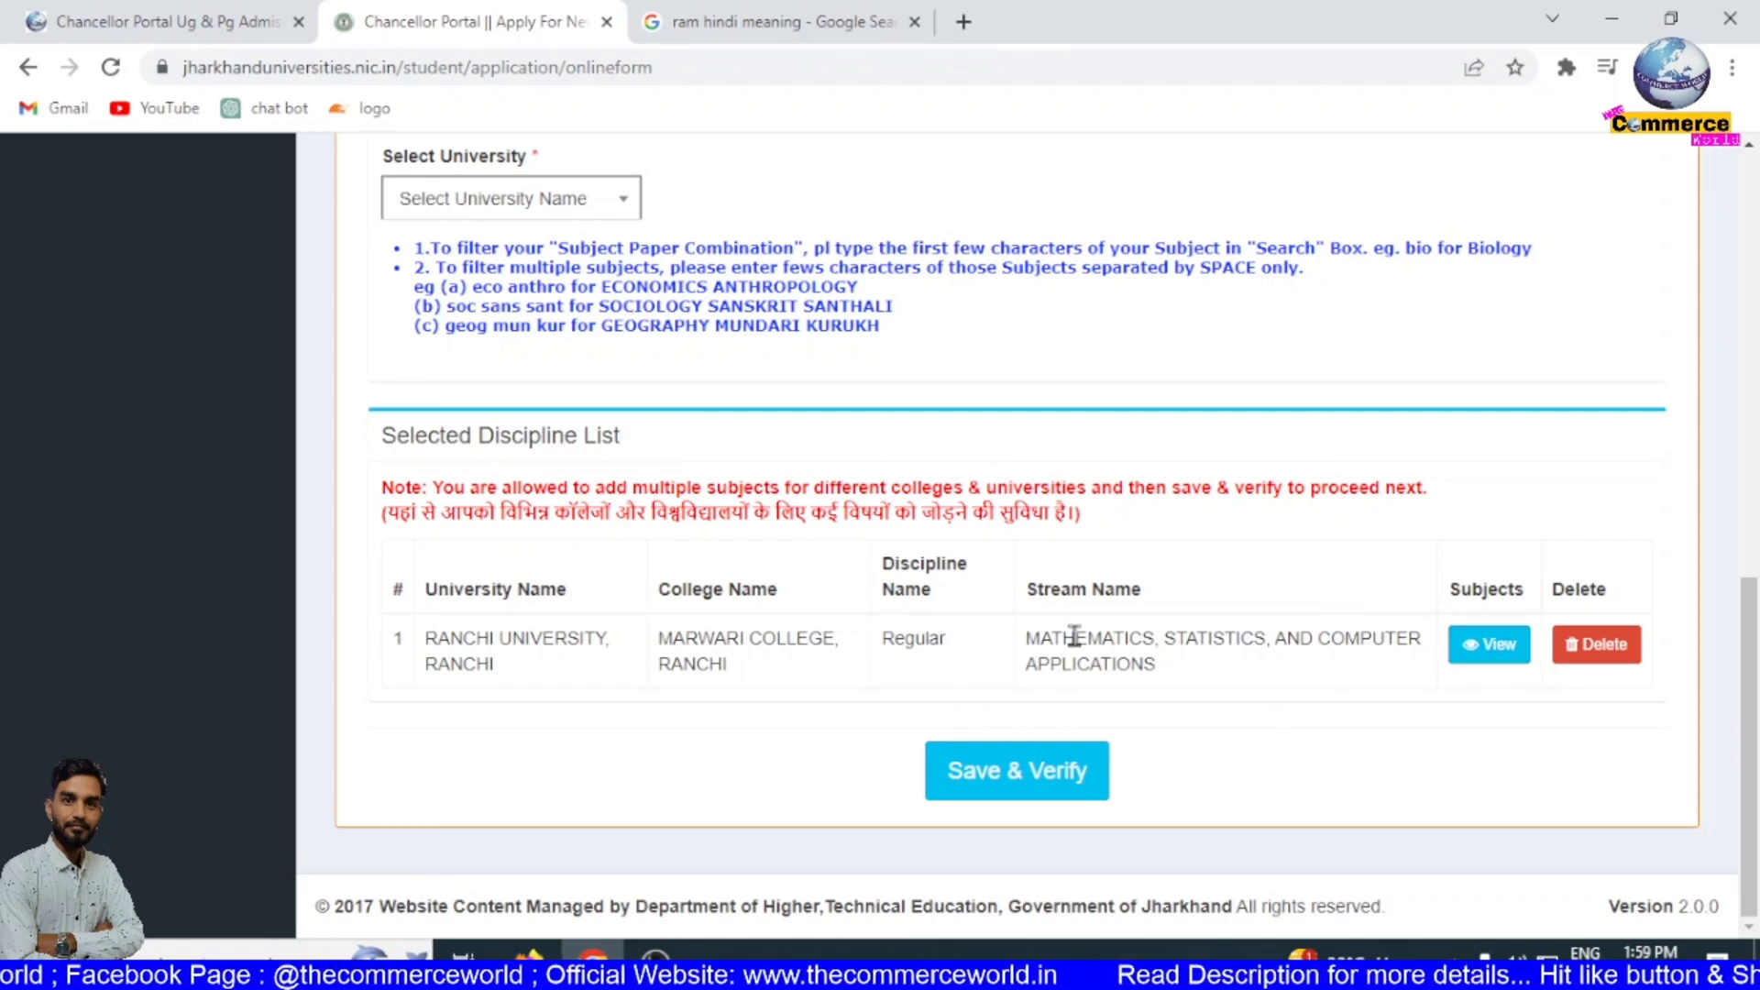
- For another discipline choice, set the university to Ranchi University, the college to Doranda College Ranchi and the discipline to Regular
{"action": "scroll", "coordinate": [1371, 558], "scroll_direction": "up", "scroll_amount": 5}
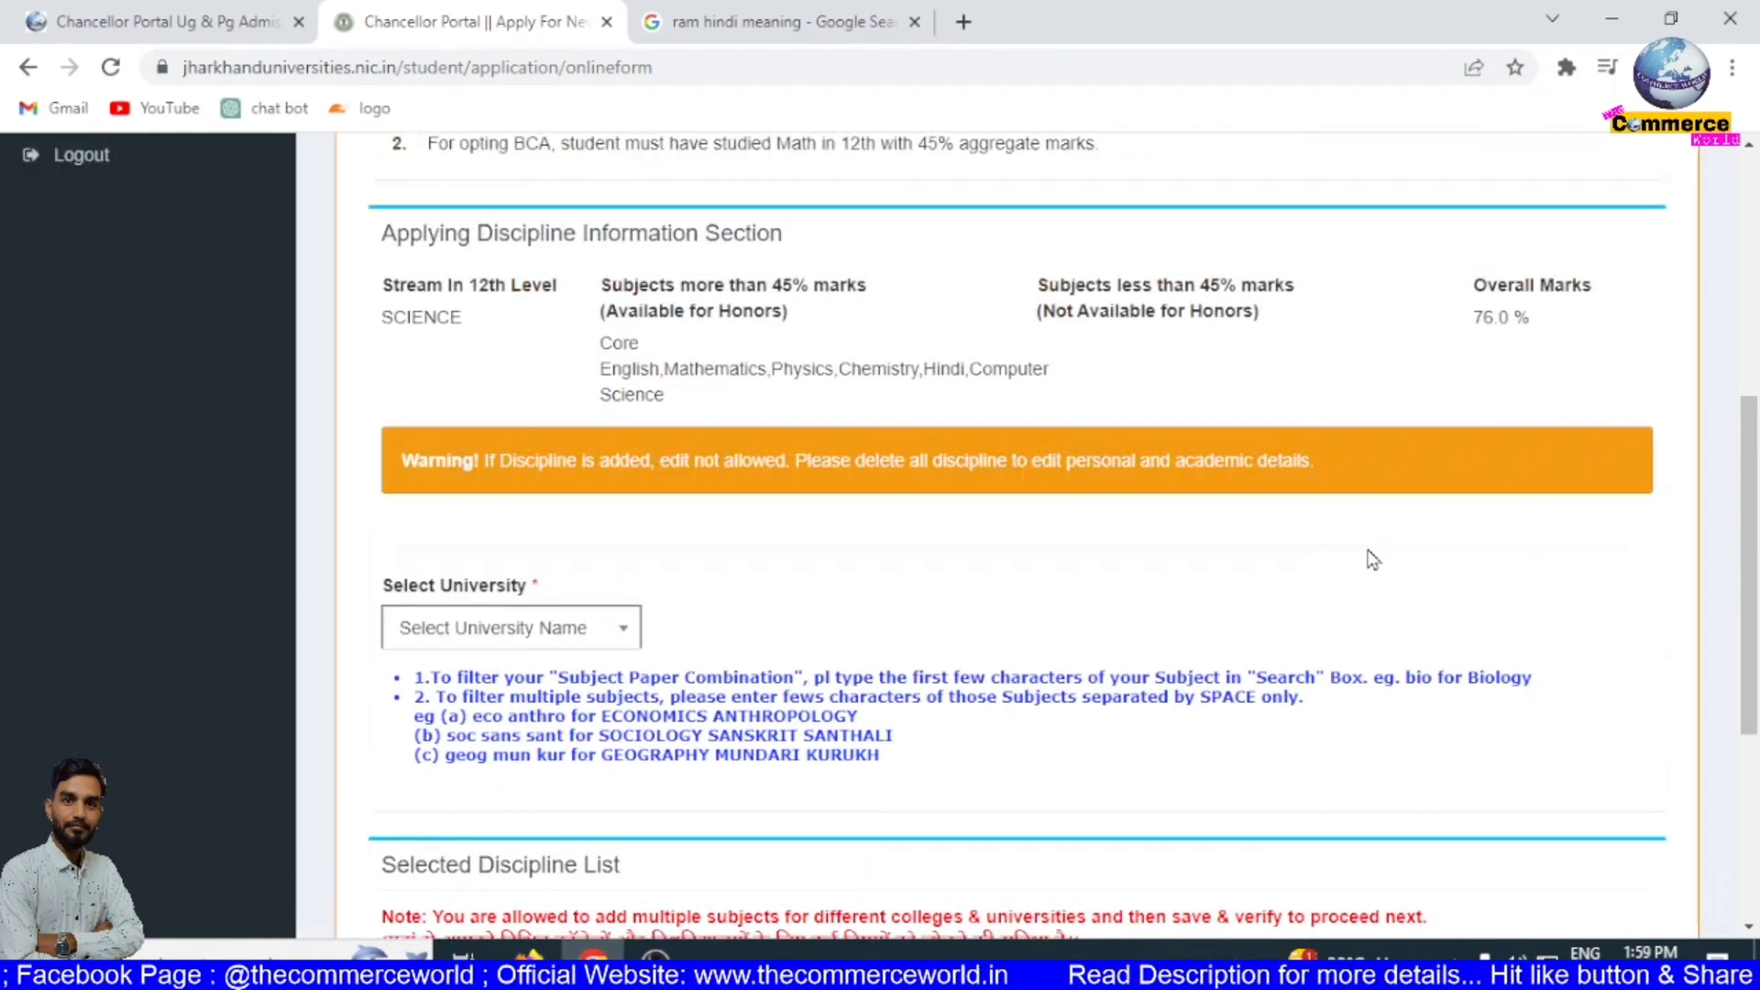
{"action": "scroll", "coordinate": [1375, 559], "scroll_direction": "down", "scroll_amount": 5}
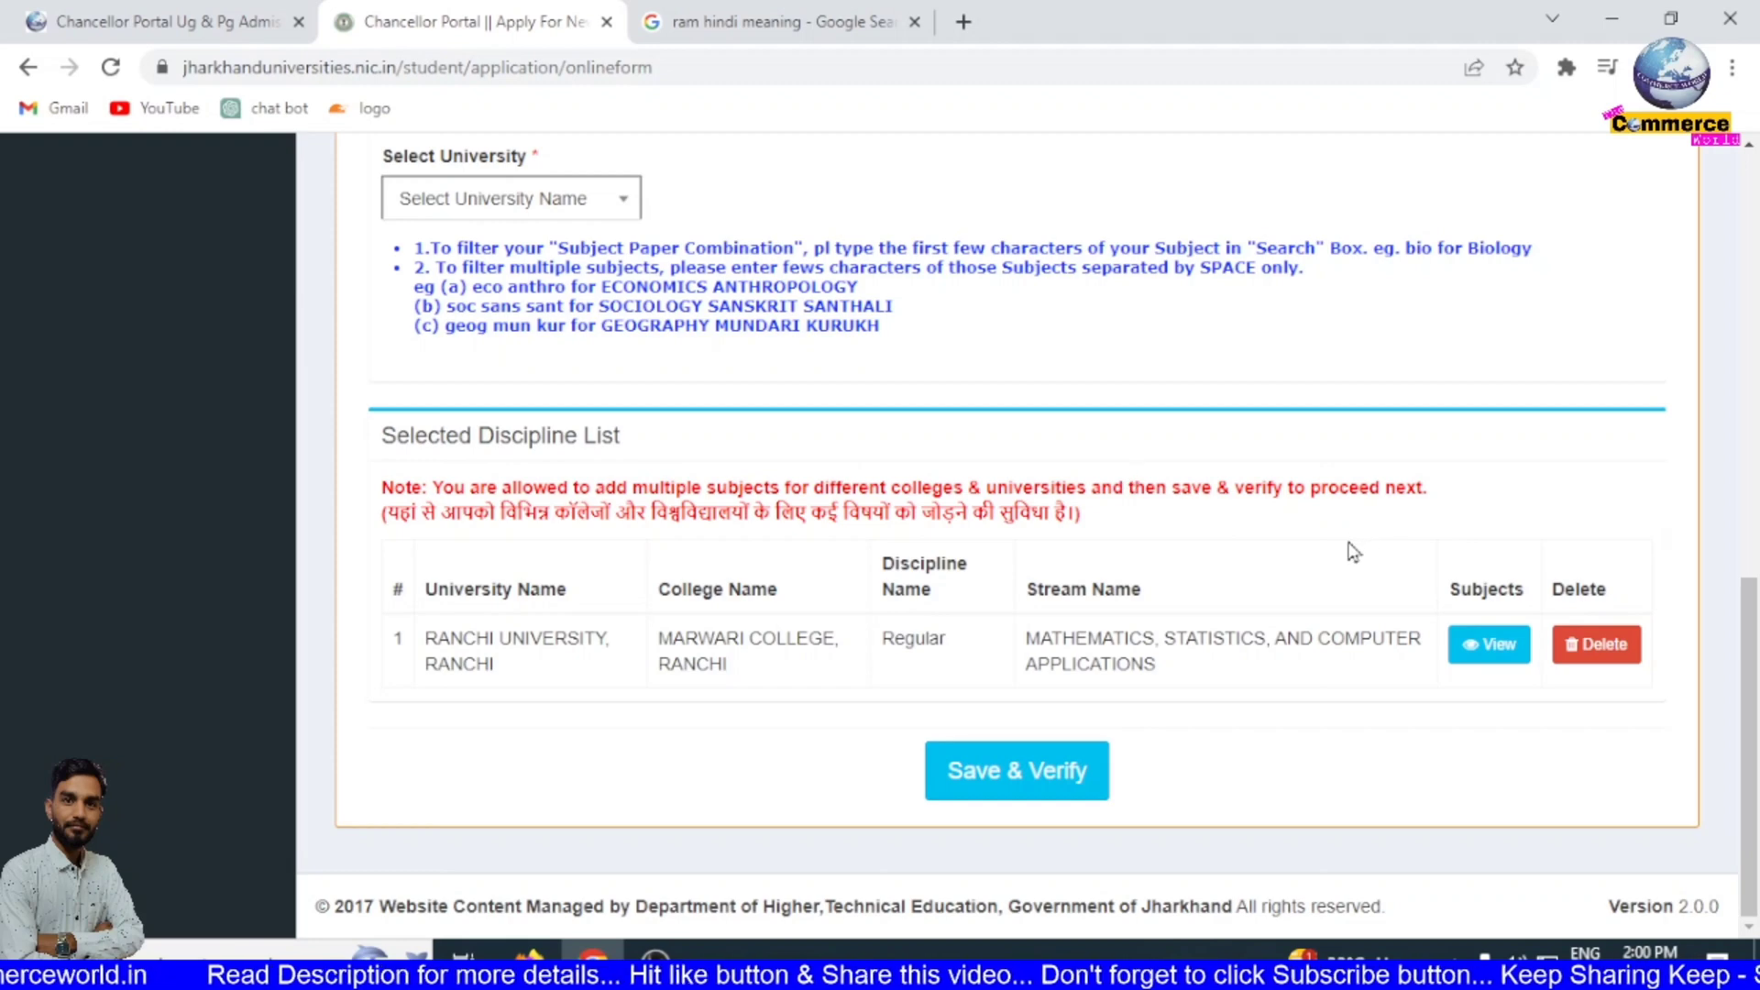
{"action": "left_click", "coordinate": [599, 216]}
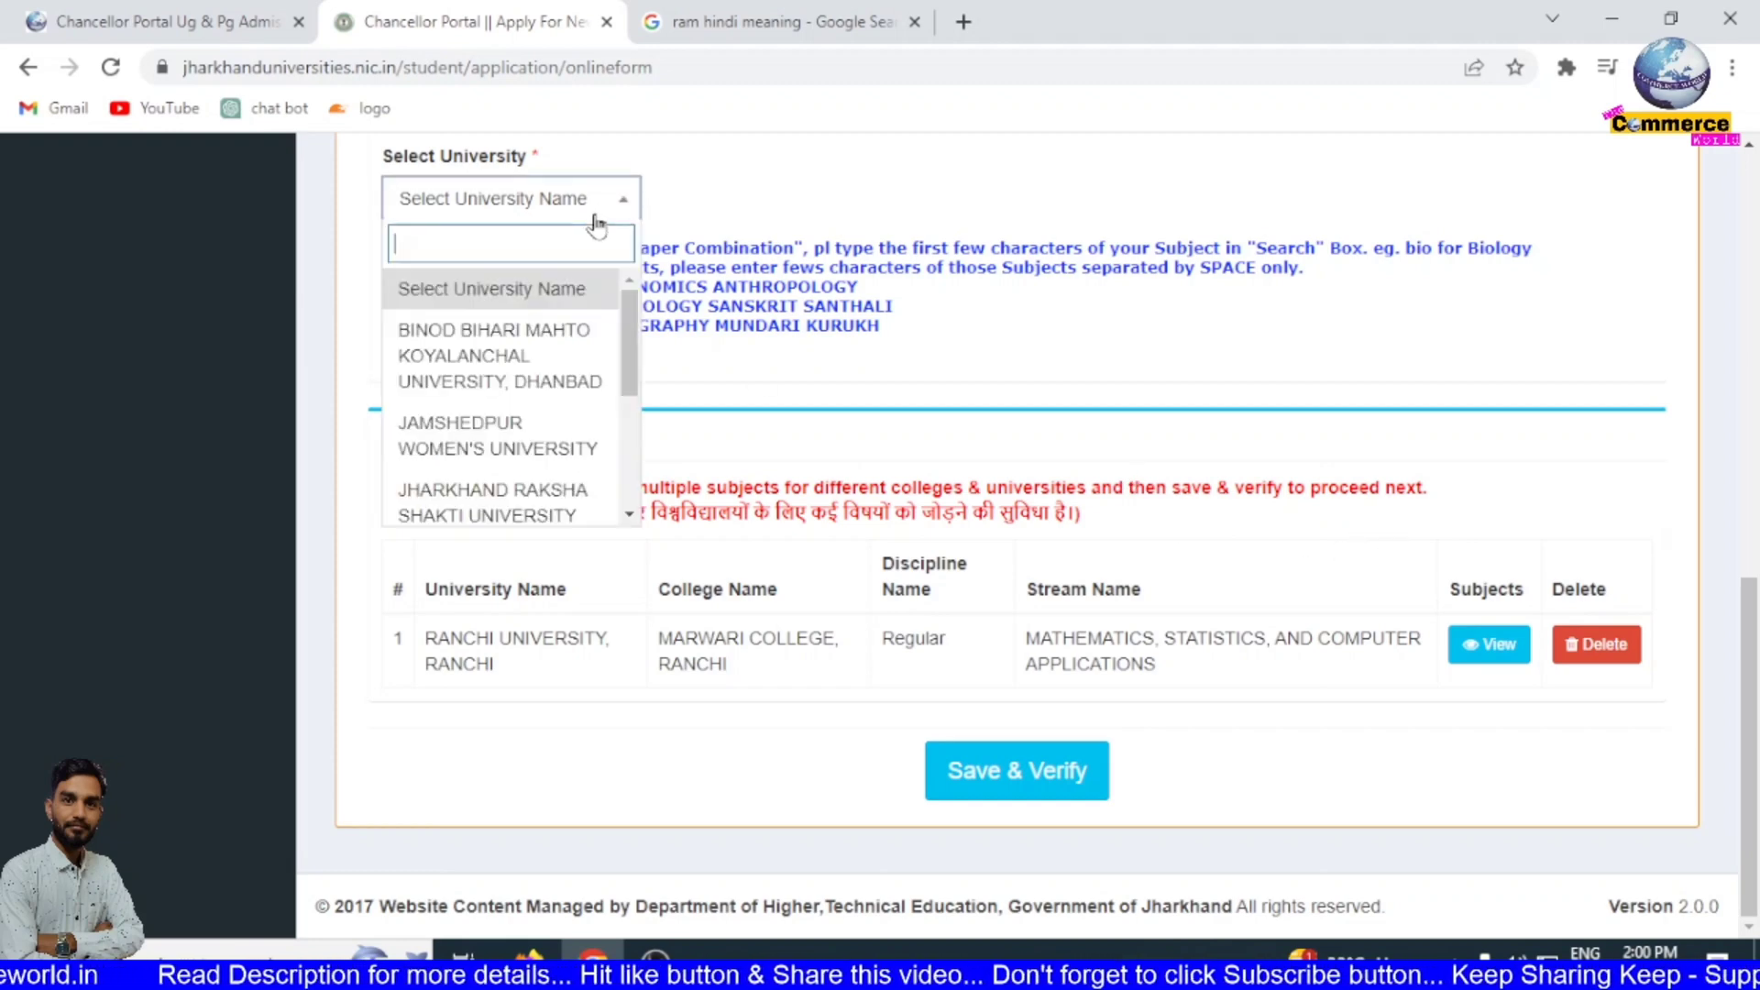
{"action": "scroll", "coordinate": [539, 461], "scroll_direction": "down", "scroll_amount": 5}
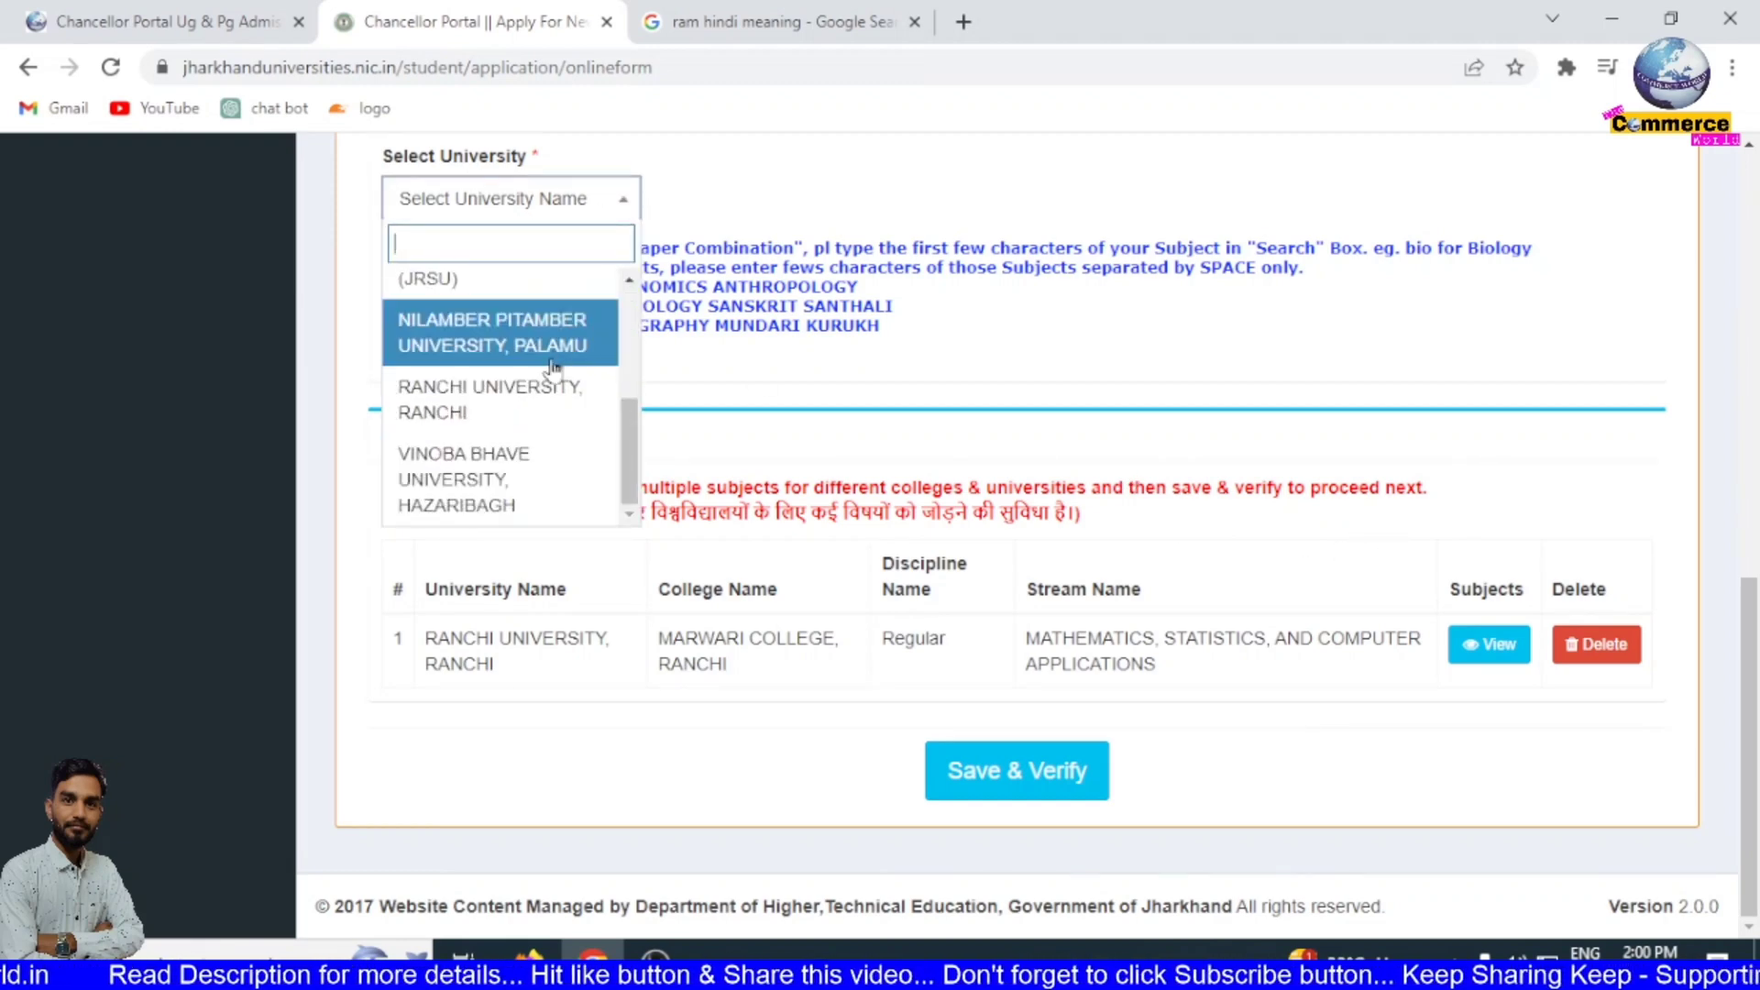
{"action": "left_click", "coordinate": [543, 394]}
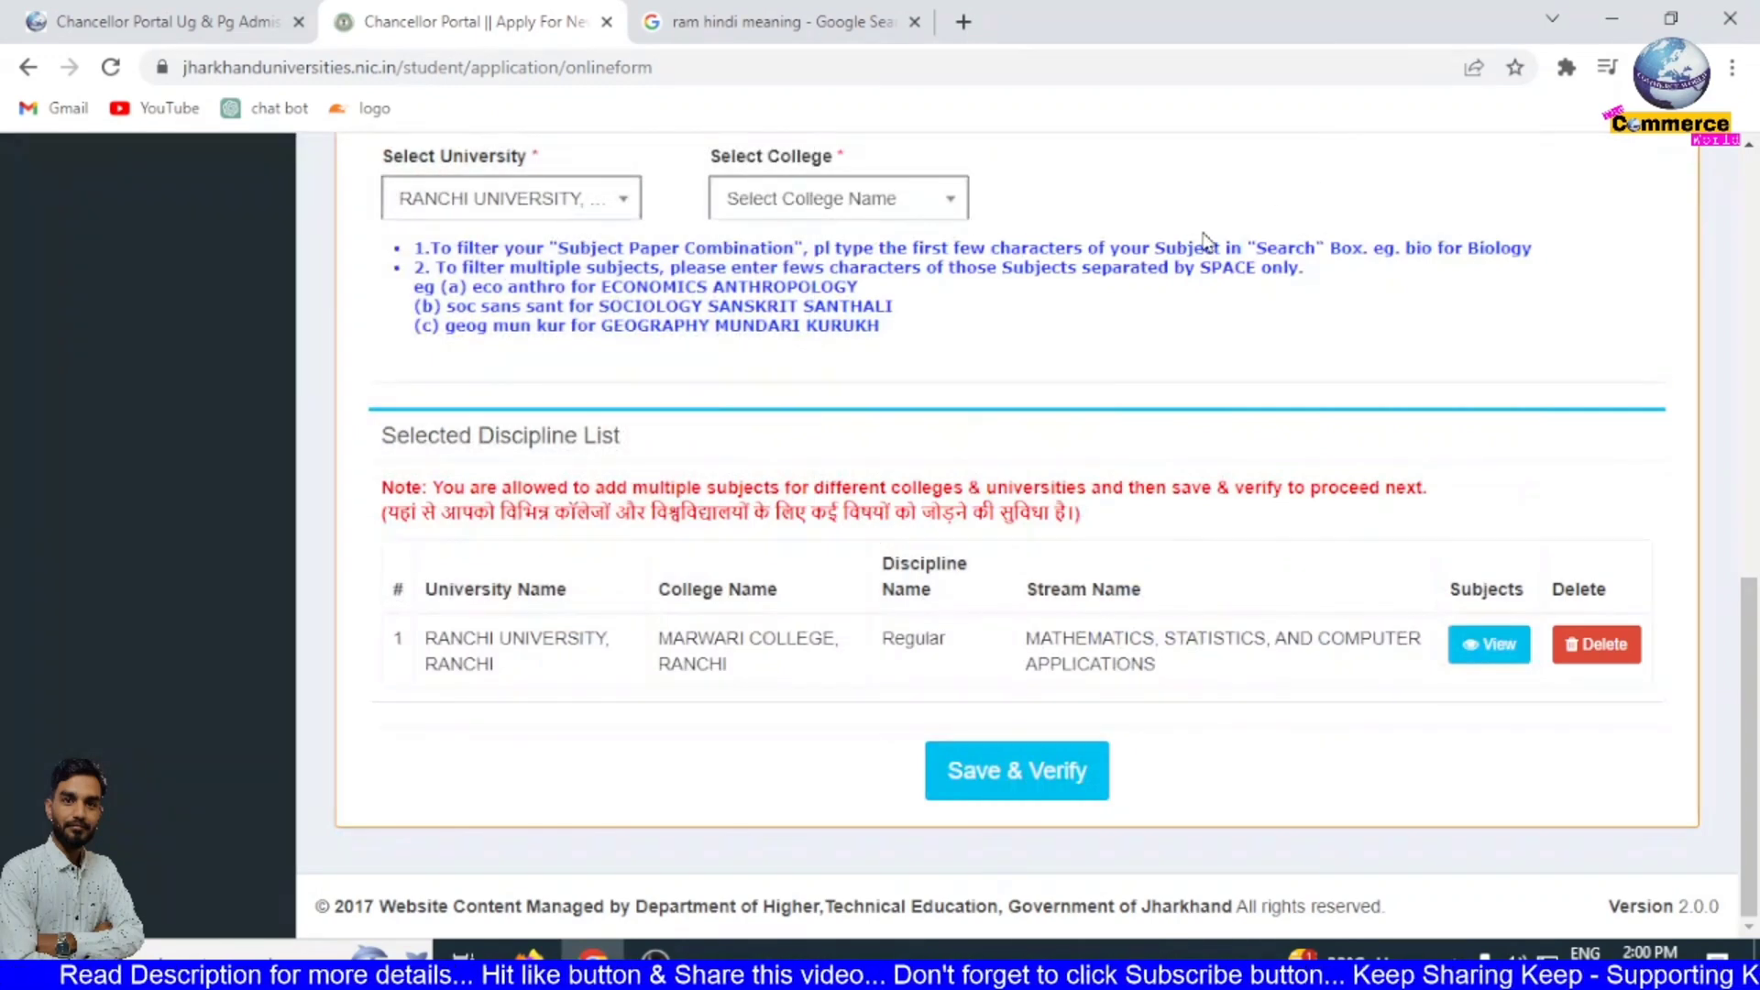
{"action": "left_click", "coordinate": [839, 200]}
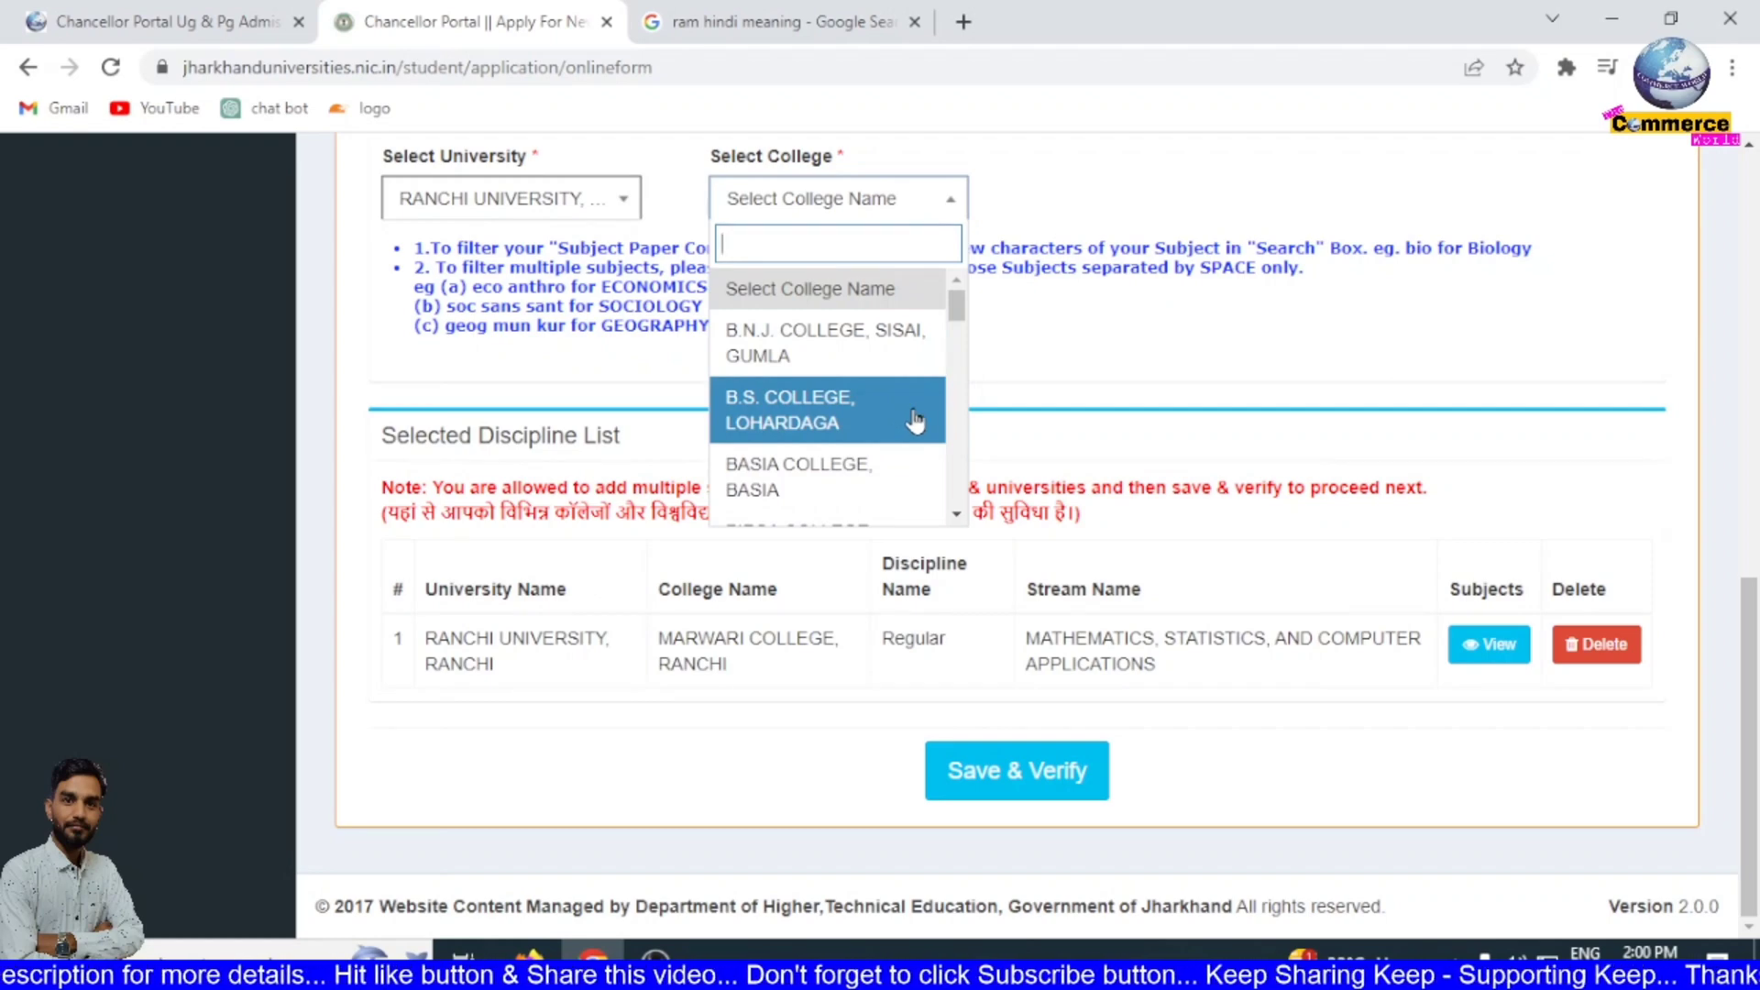
{"action": "type", "text": "dora"}
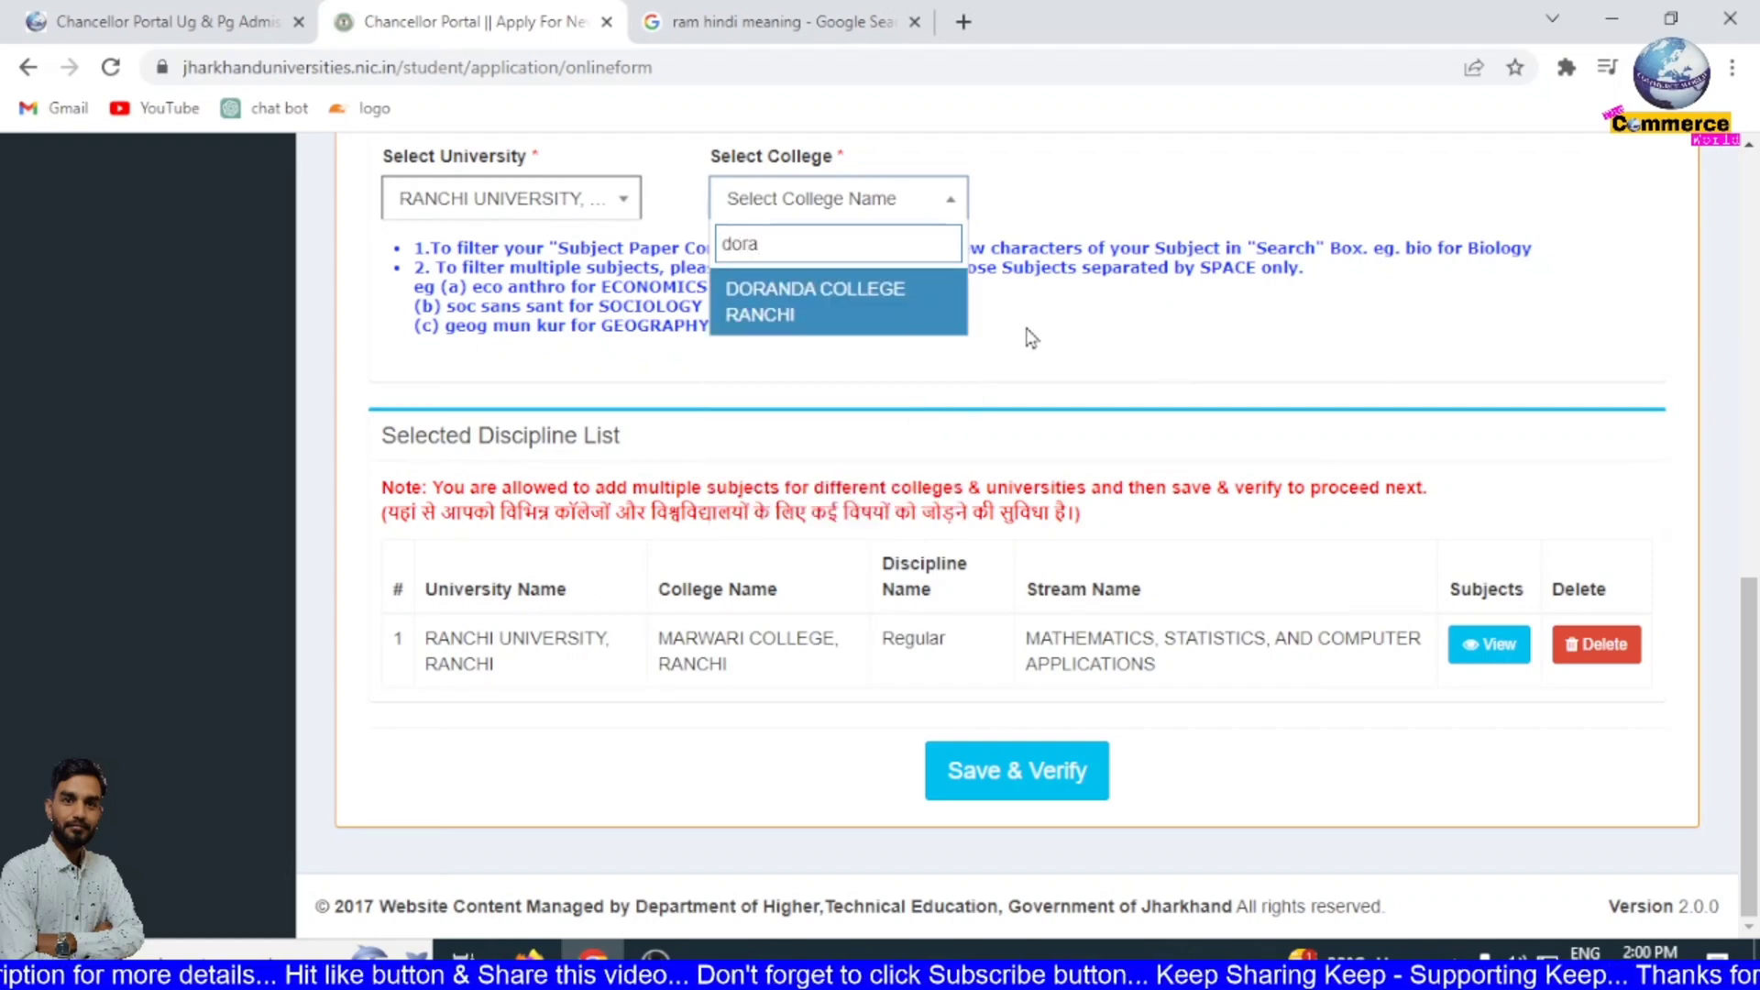
{"action": "left_click", "coordinate": [872, 311]}
{"action": "left_click", "coordinate": [1154, 216]}
{"action": "left_click", "coordinate": [1147, 328]}
- Set the stream to Humanities and Social Sciences and choose English as the subject name
{"action": "left_click", "coordinate": [1445, 209]}
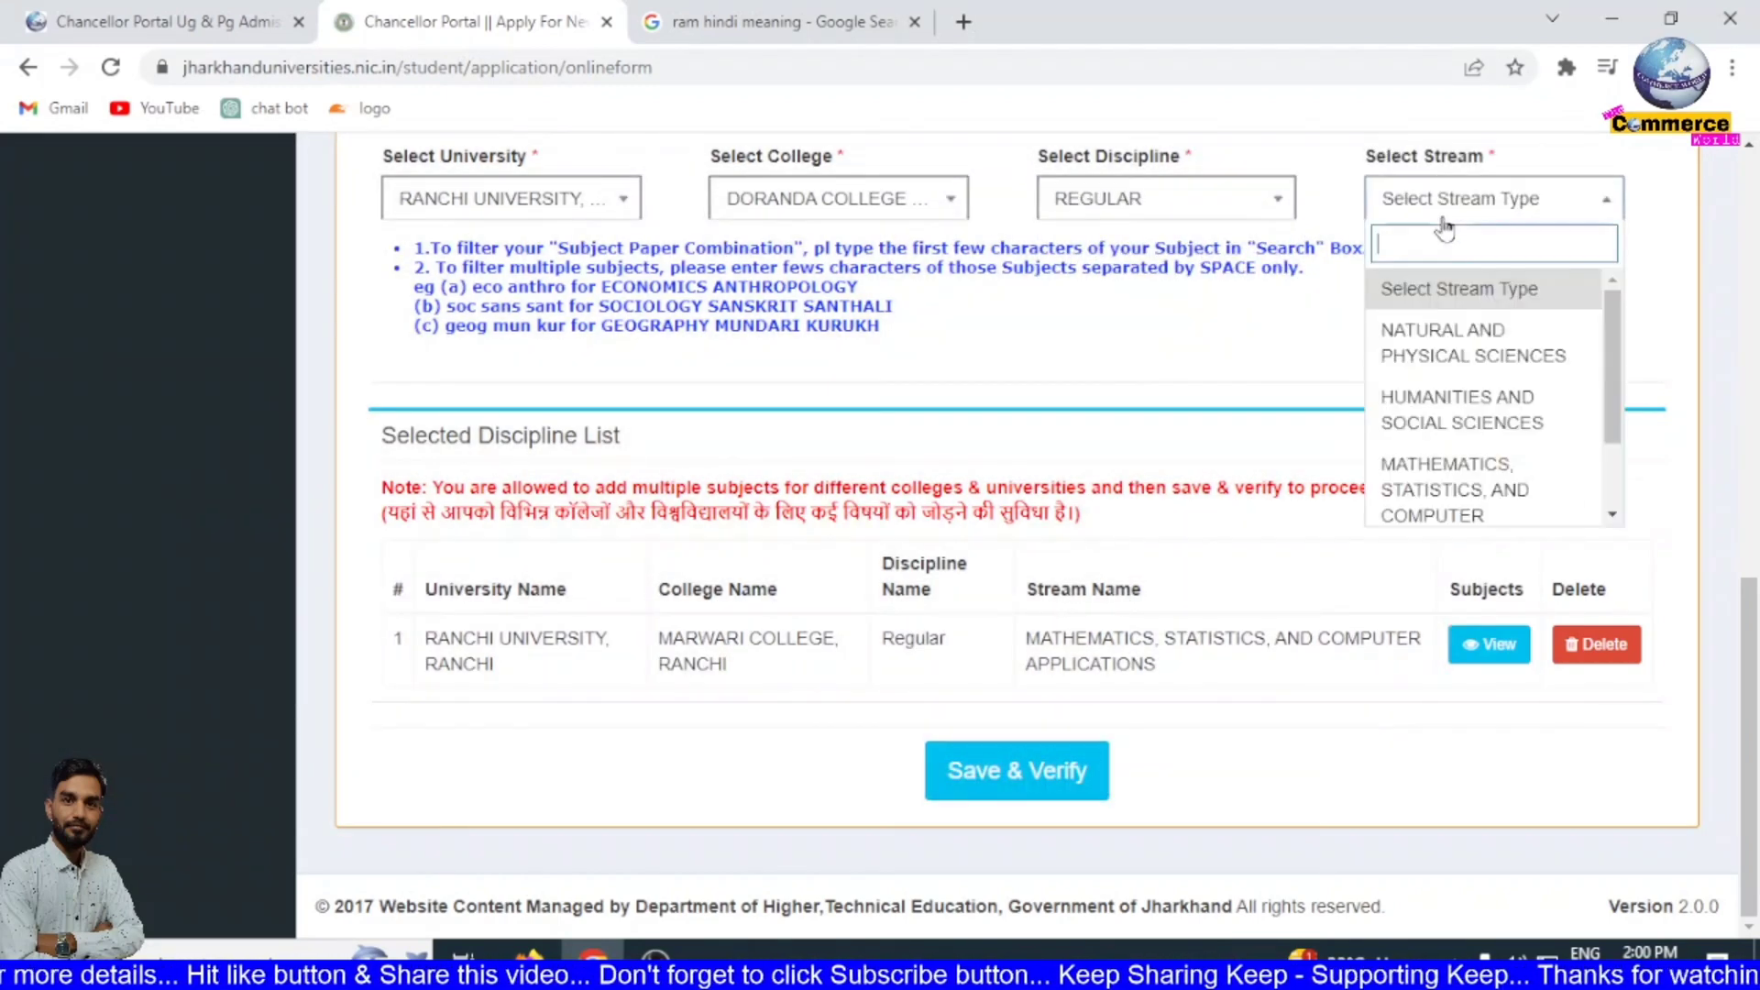
{"action": "scroll", "coordinate": [1503, 431], "scroll_direction": "down", "scroll_amount": 2}
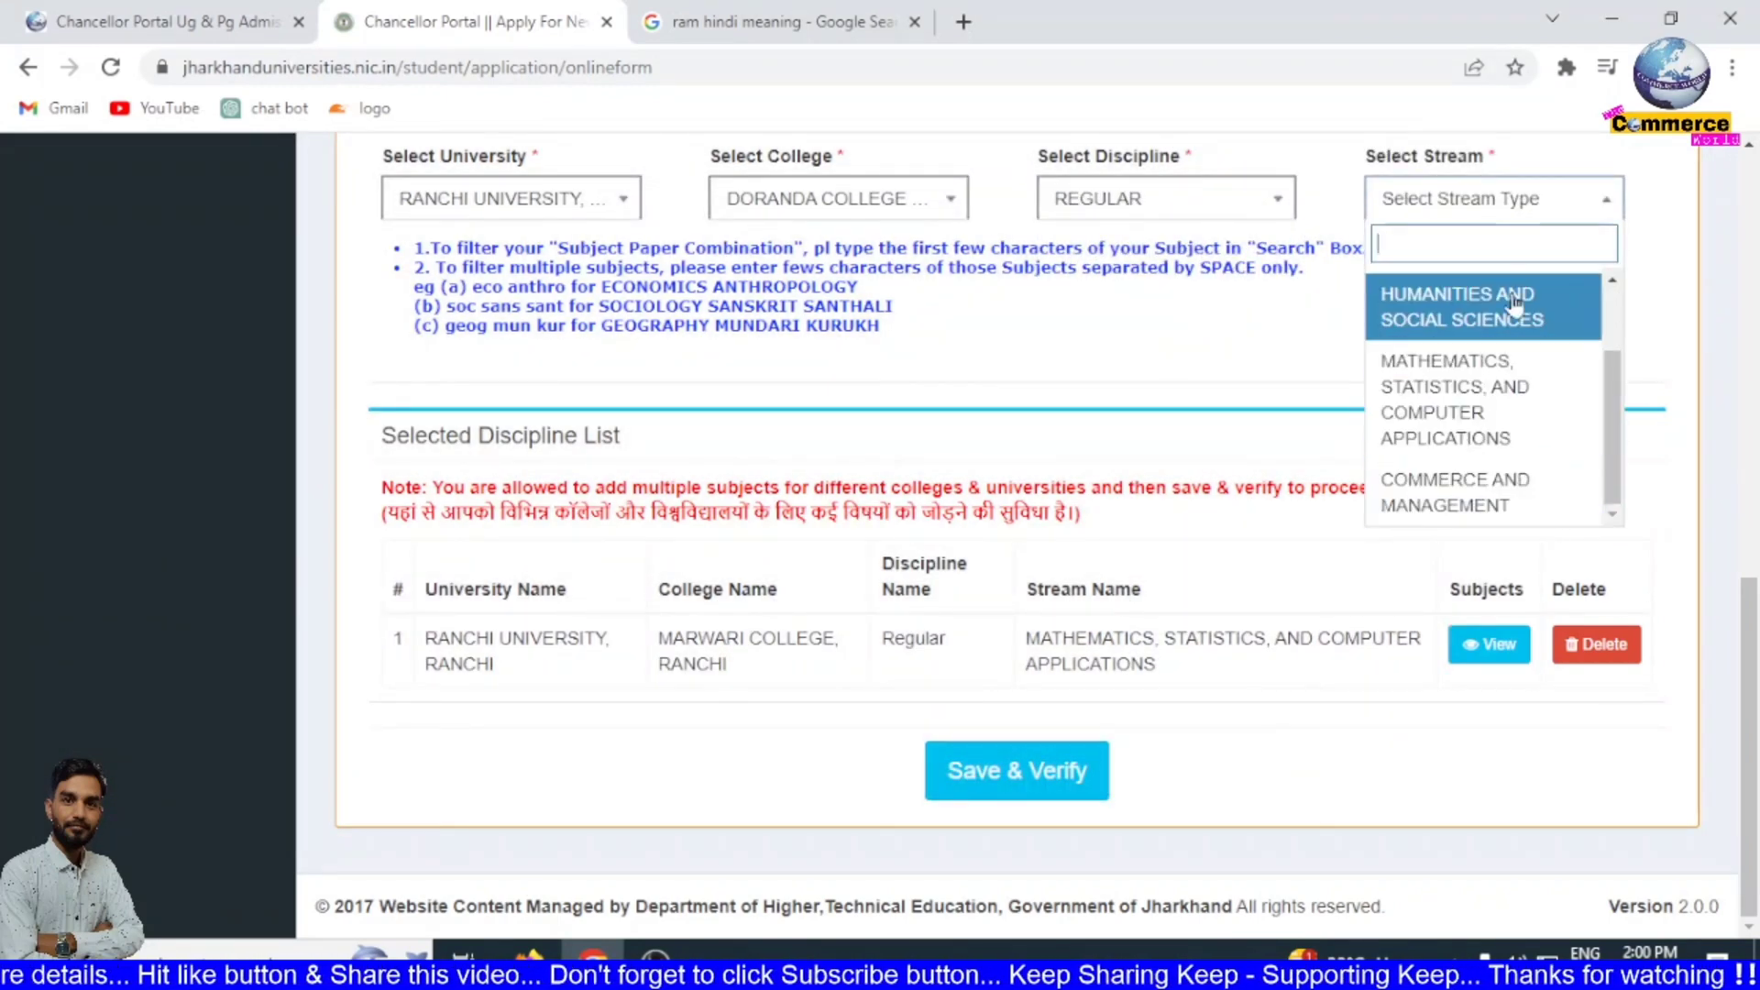
{"action": "scroll", "coordinate": [1533, 437], "scroll_direction": "up", "scroll_amount": 2}
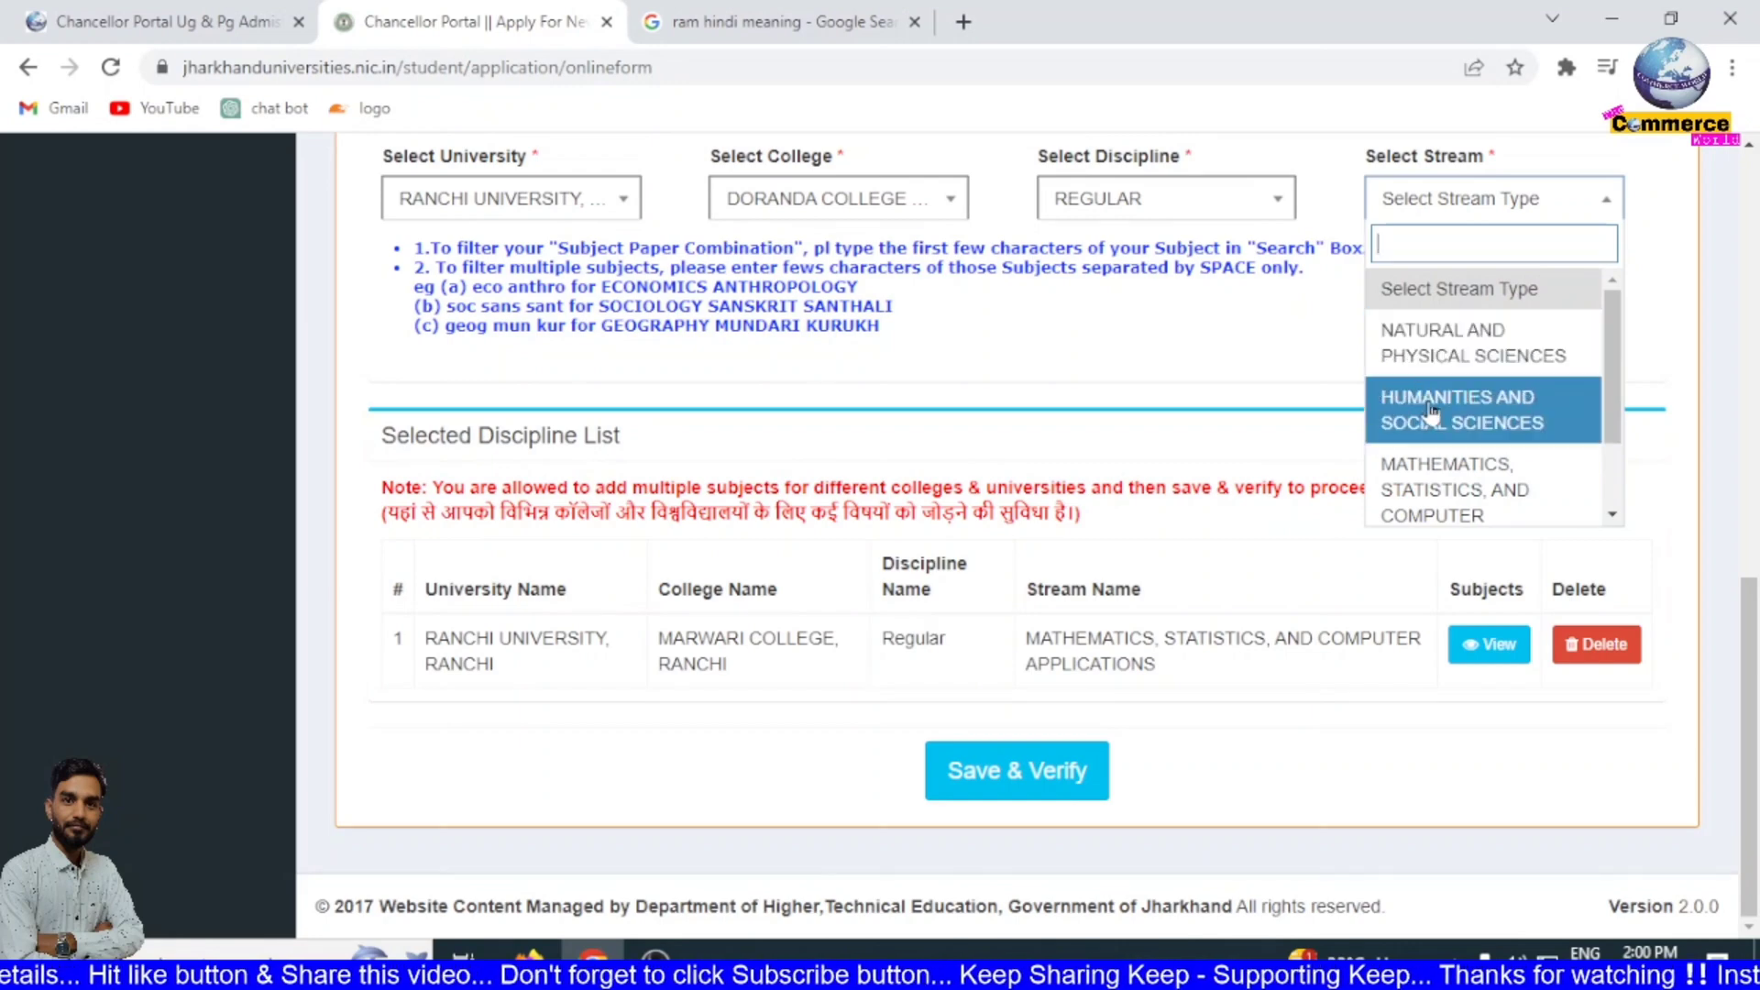
{"action": "left_click", "coordinate": [1499, 426]}
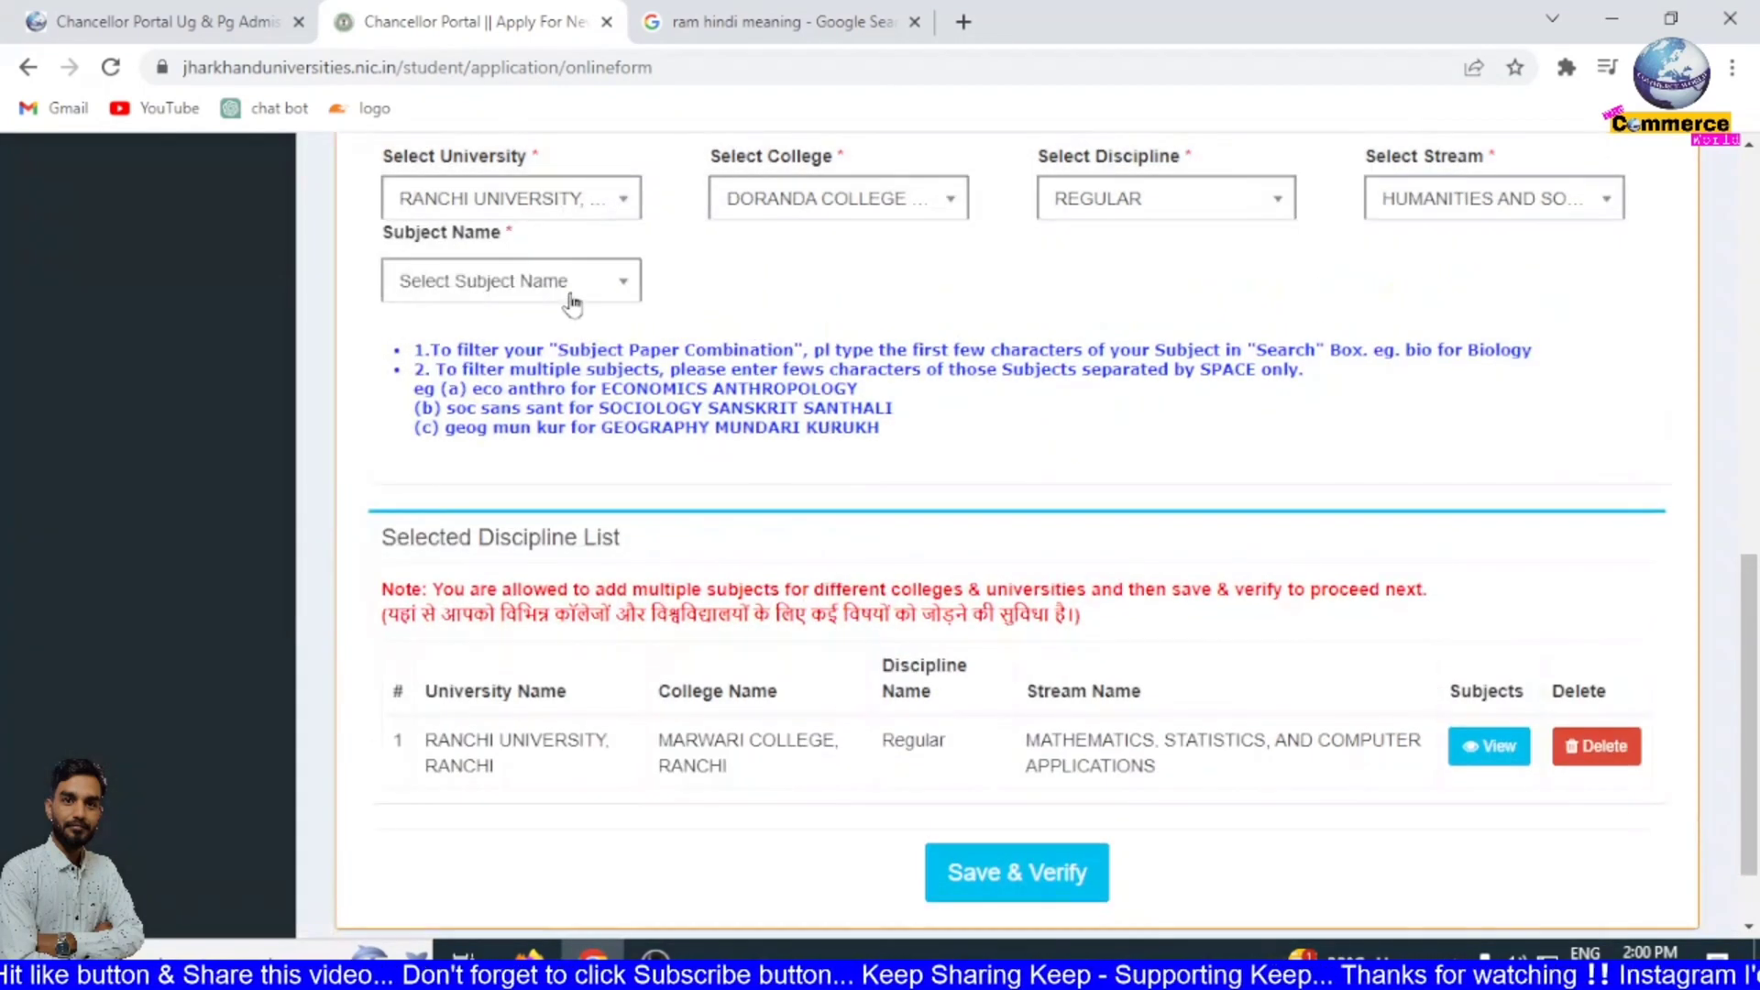
{"action": "left_click", "coordinate": [570, 291]}
{"action": "left_click", "coordinate": [550, 496]}
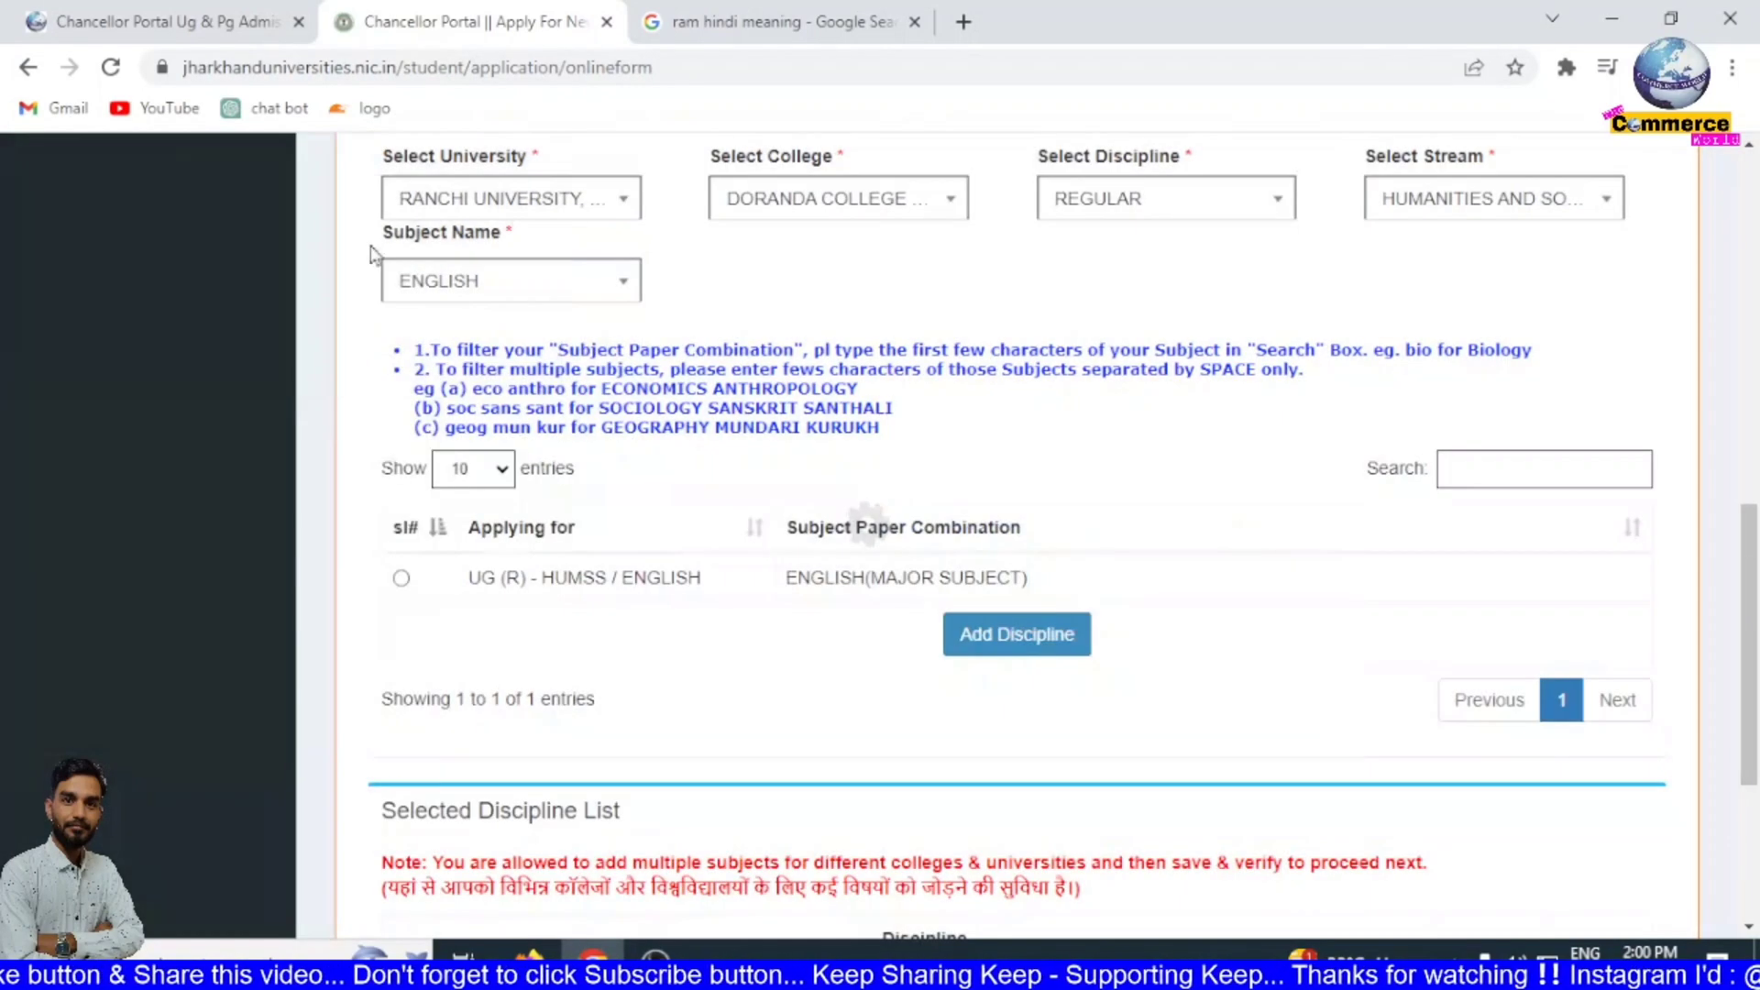
- Select the UG (R) - HUMSS / English major subject combination and add it to the selected discipline list
{"action": "scroll", "coordinate": [694, 385], "scroll_direction": "down", "scroll_amount": 2}
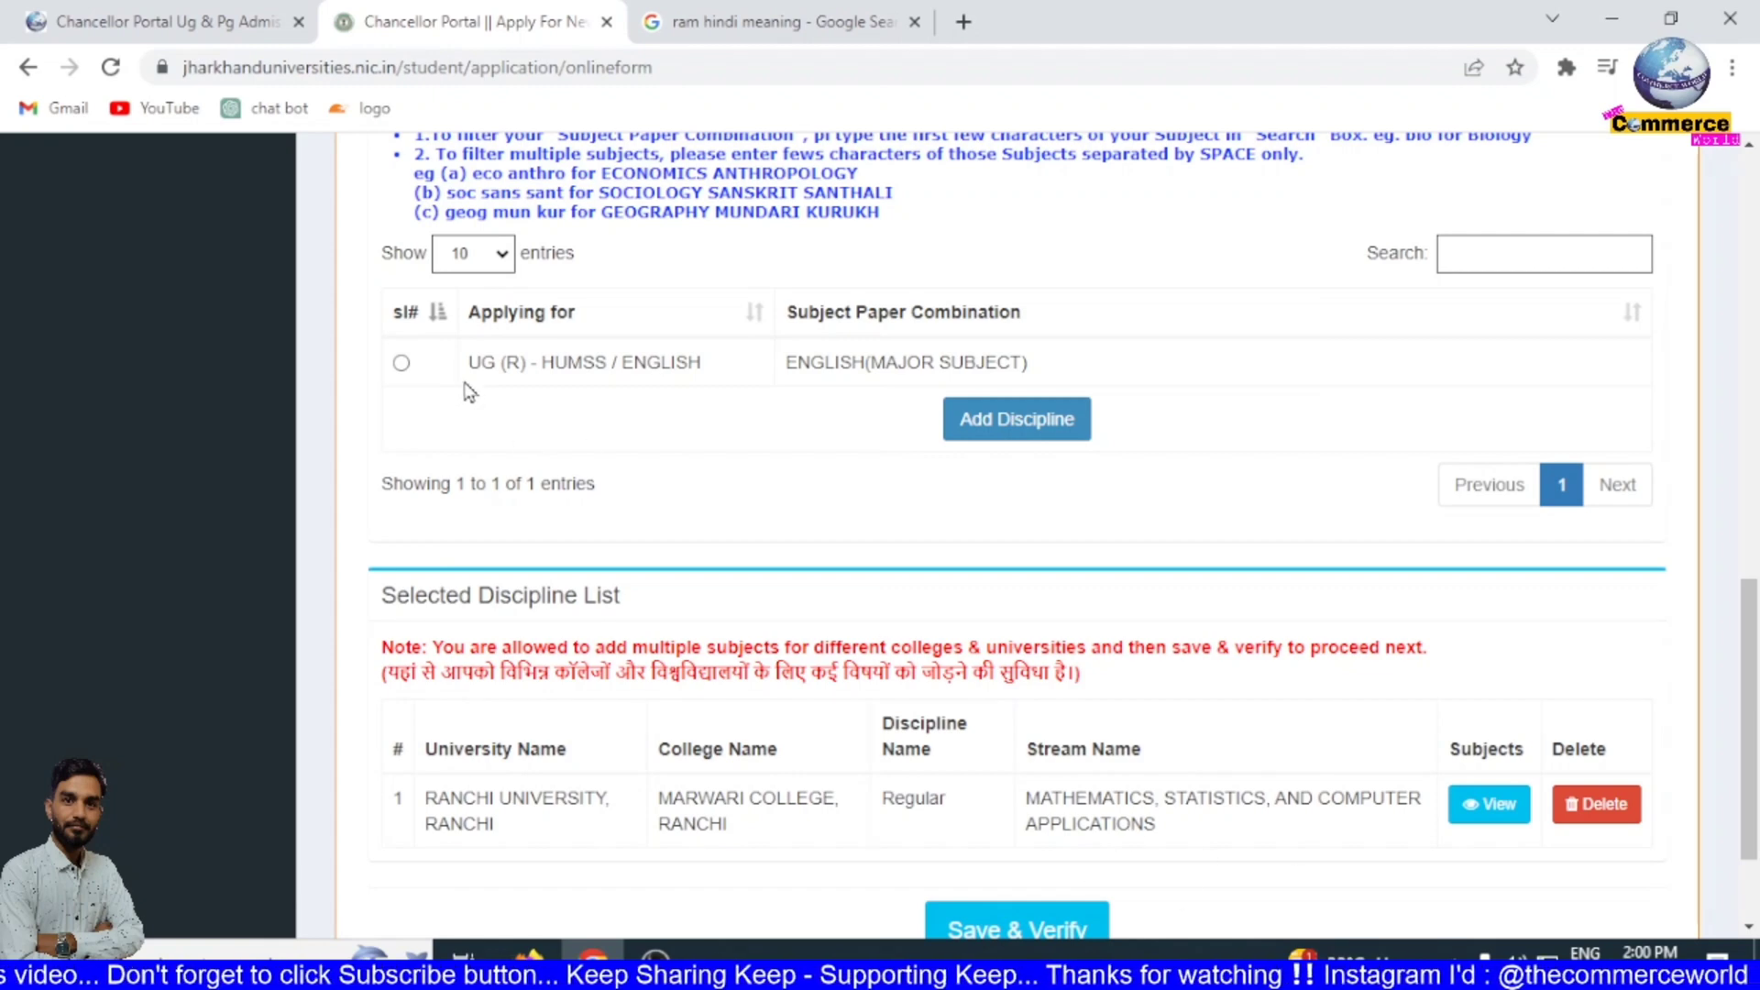
{"action": "left_click", "coordinate": [402, 365]}
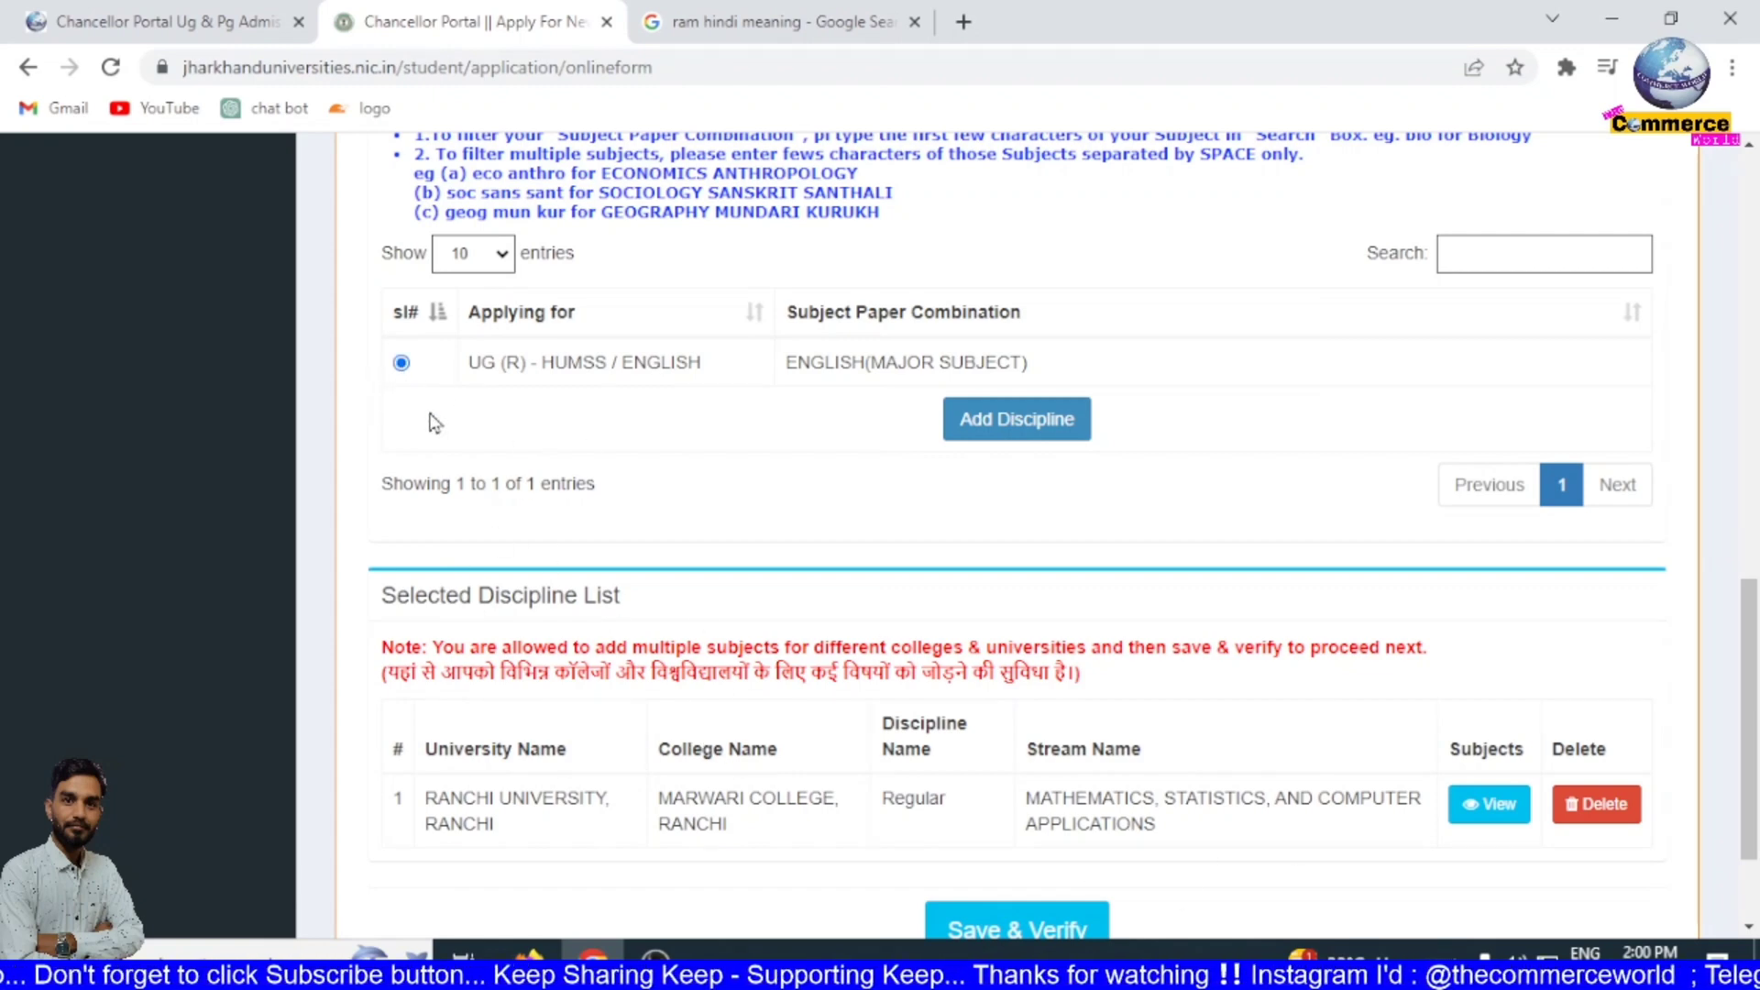
{"action": "left_click", "coordinate": [1061, 431]}
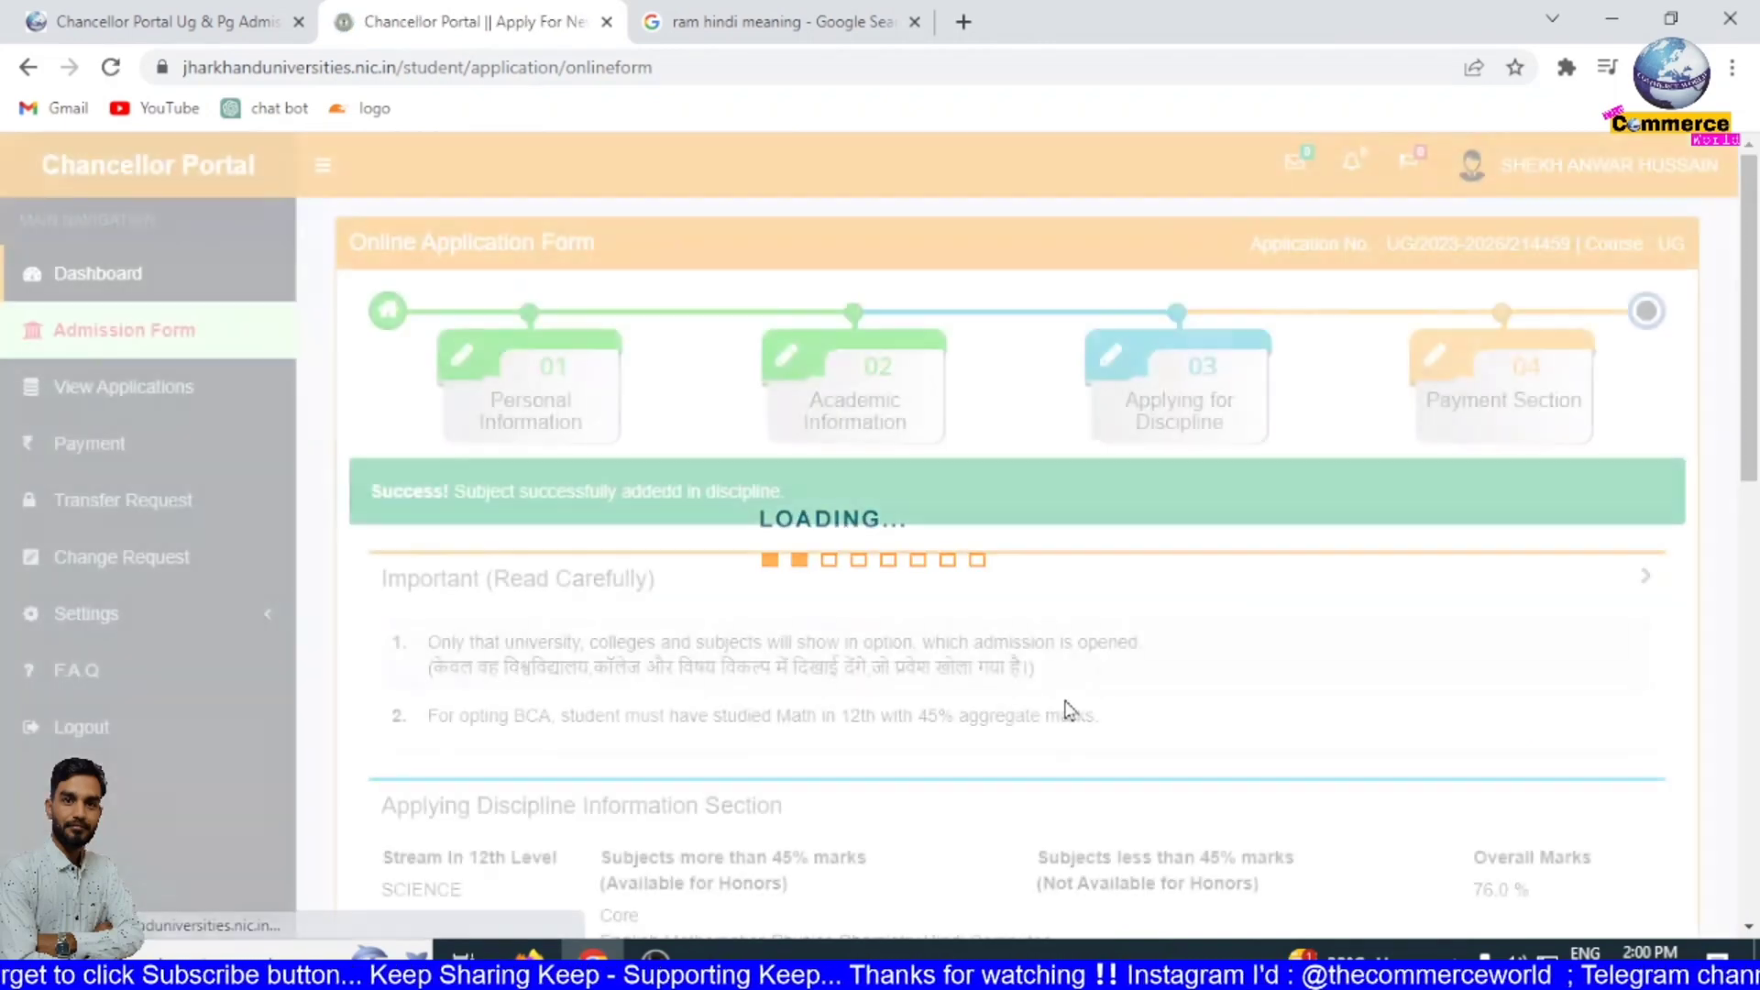
{"action": "scroll", "coordinate": [1072, 702], "scroll_direction": "down", "scroll_amount": 10}
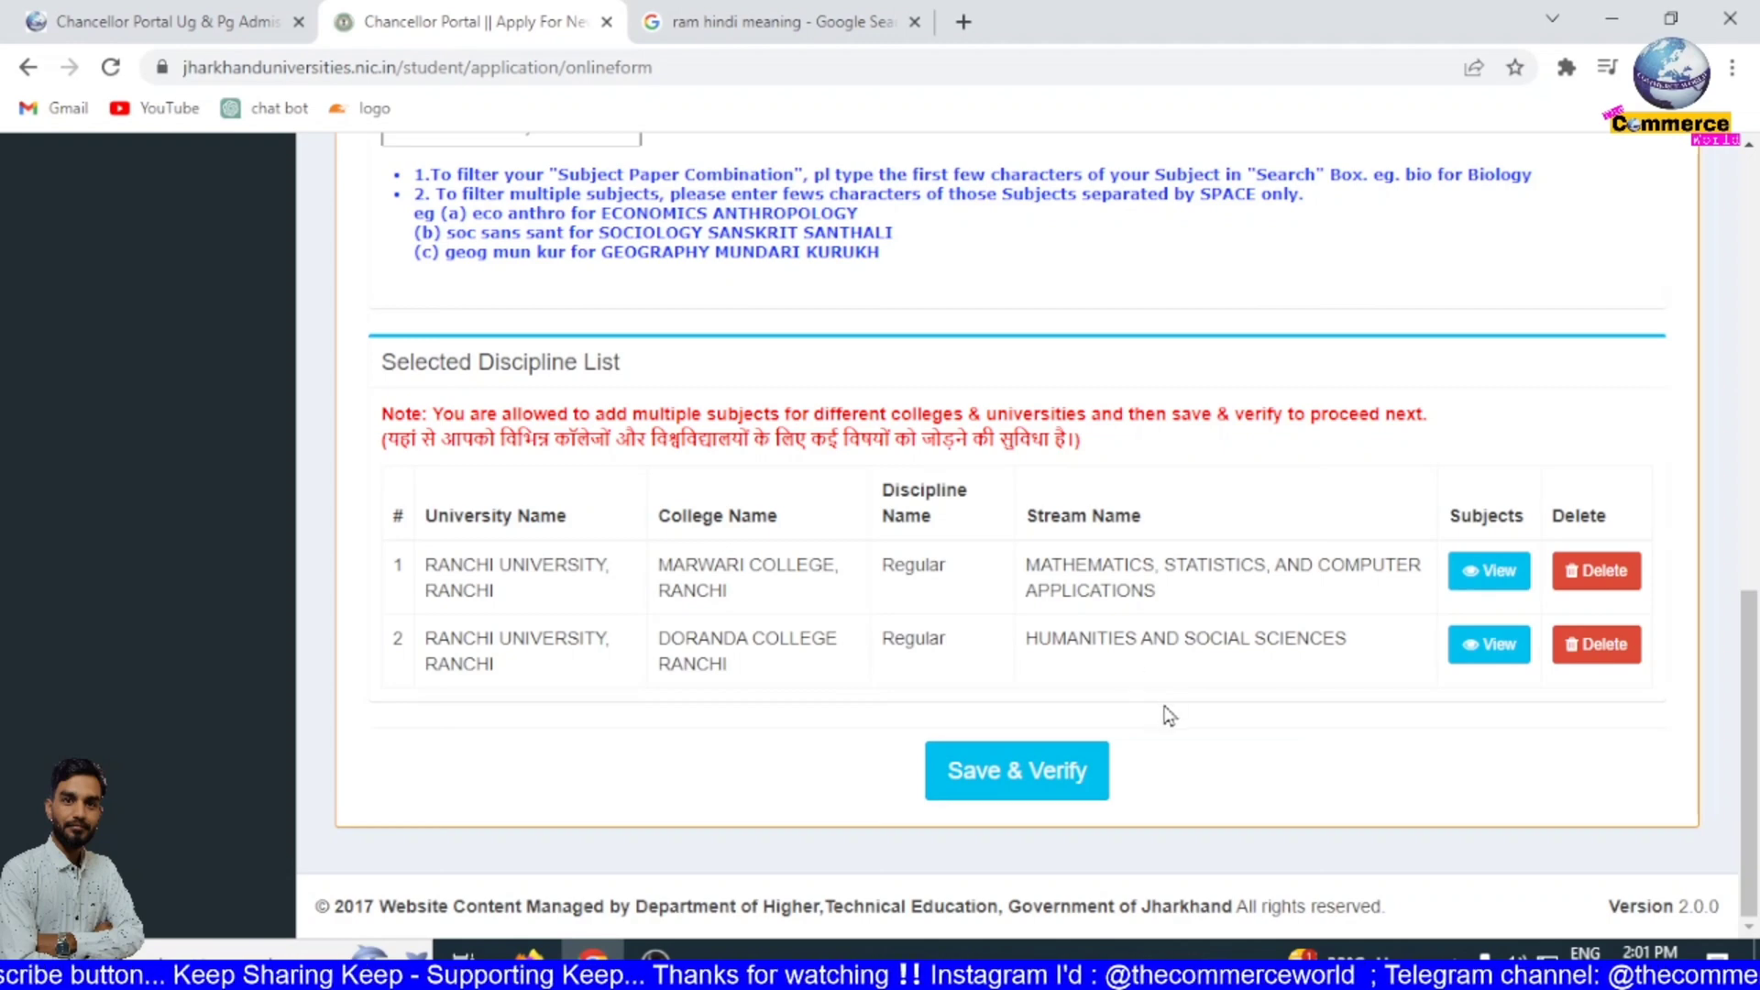
- For a further discipline choice, set Ranchi University, B.N.J. College, Sisai, Gumla and the Regular discipline
{"action": "scroll", "coordinate": [1178, 724], "scroll_direction": "up", "scroll_amount": 2}
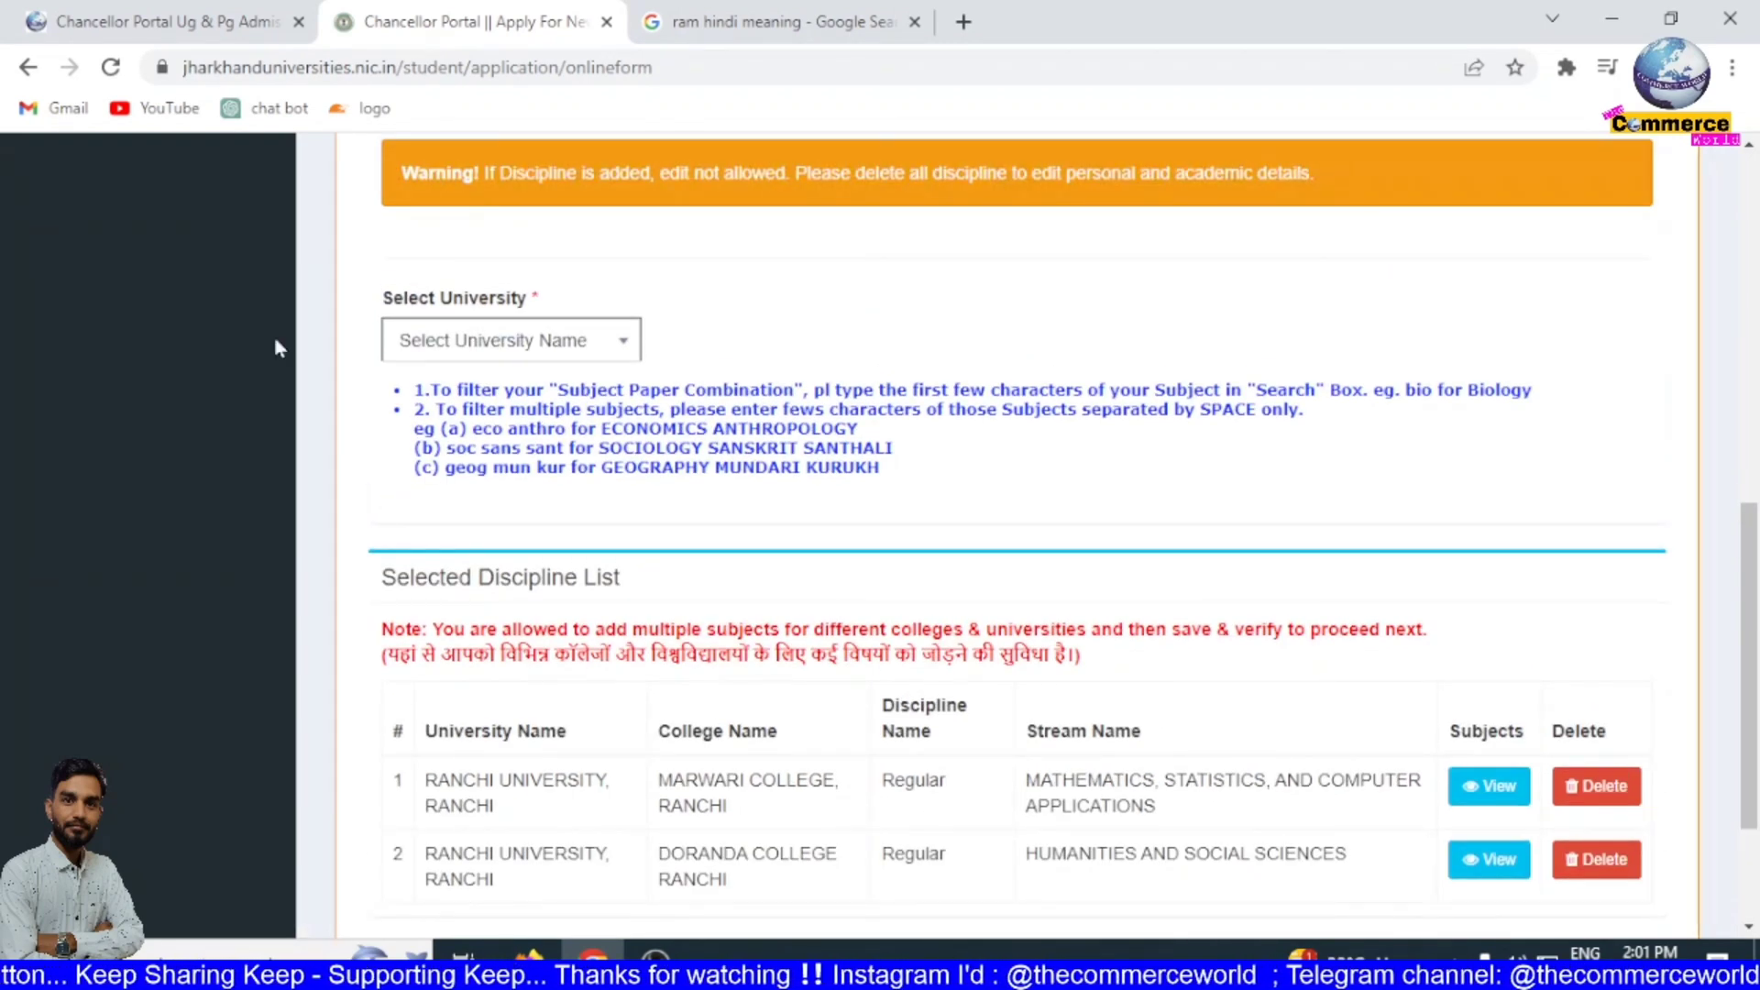
{"action": "left_click", "coordinate": [510, 340]}
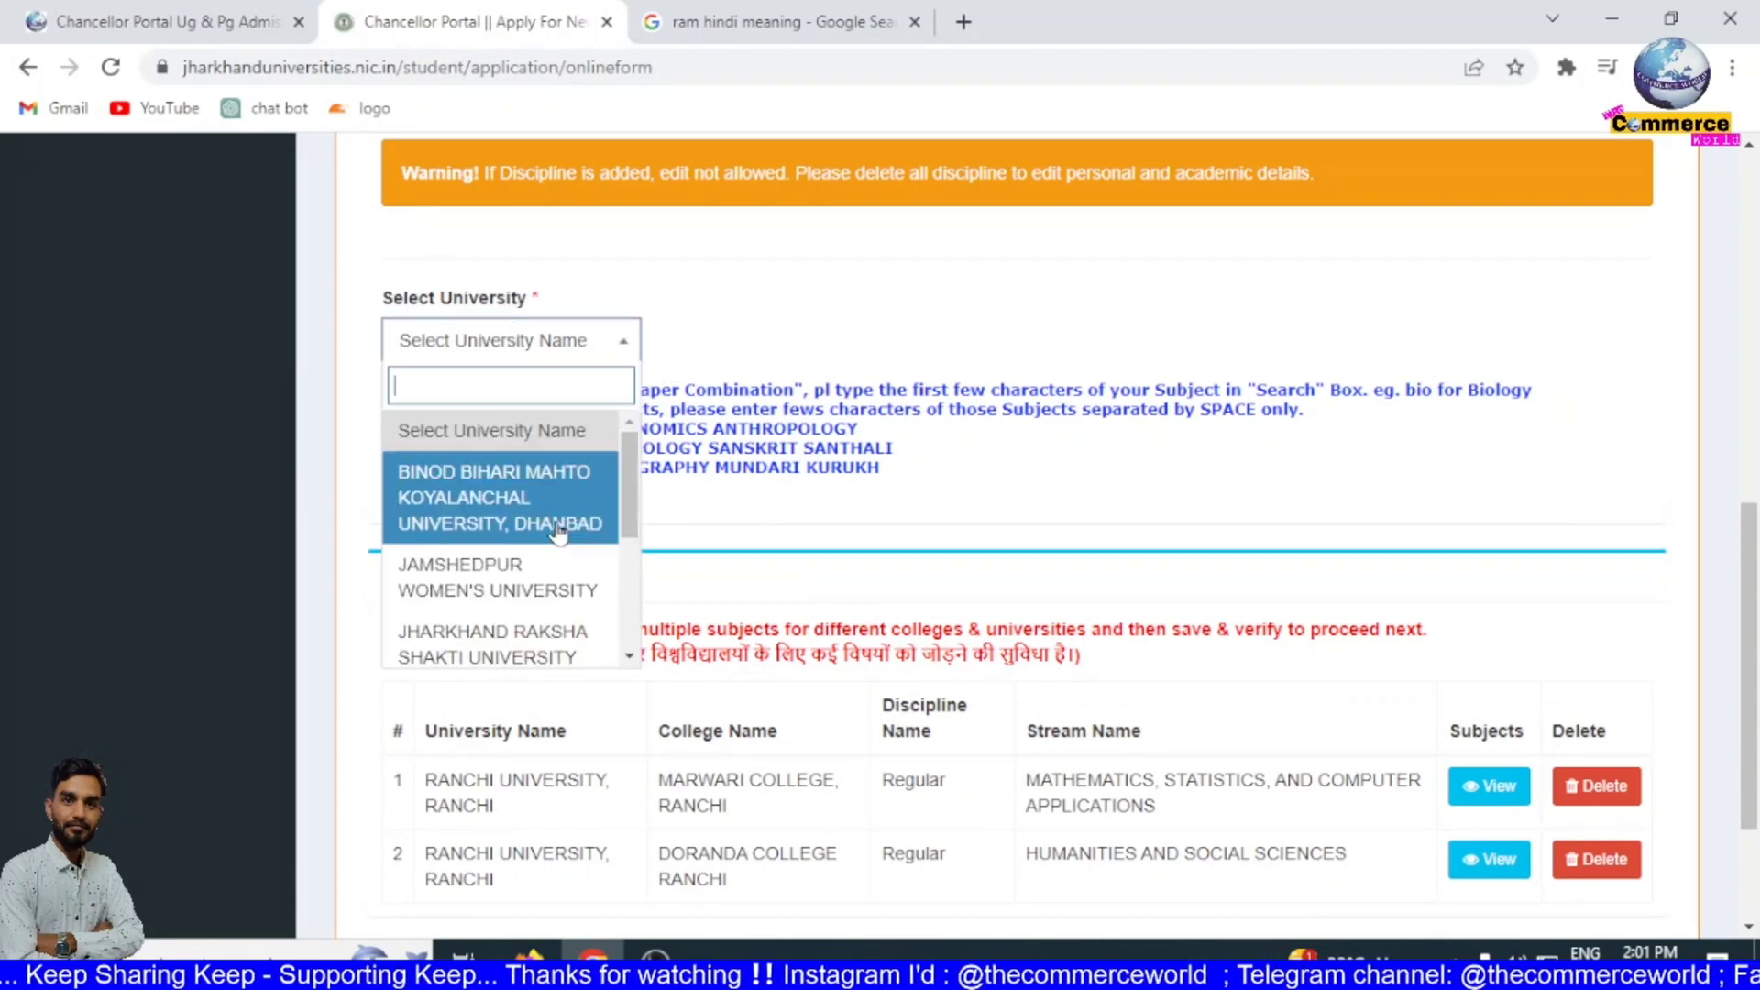
{"action": "scroll", "coordinate": [554, 598], "scroll_direction": "down", "scroll_amount": 3}
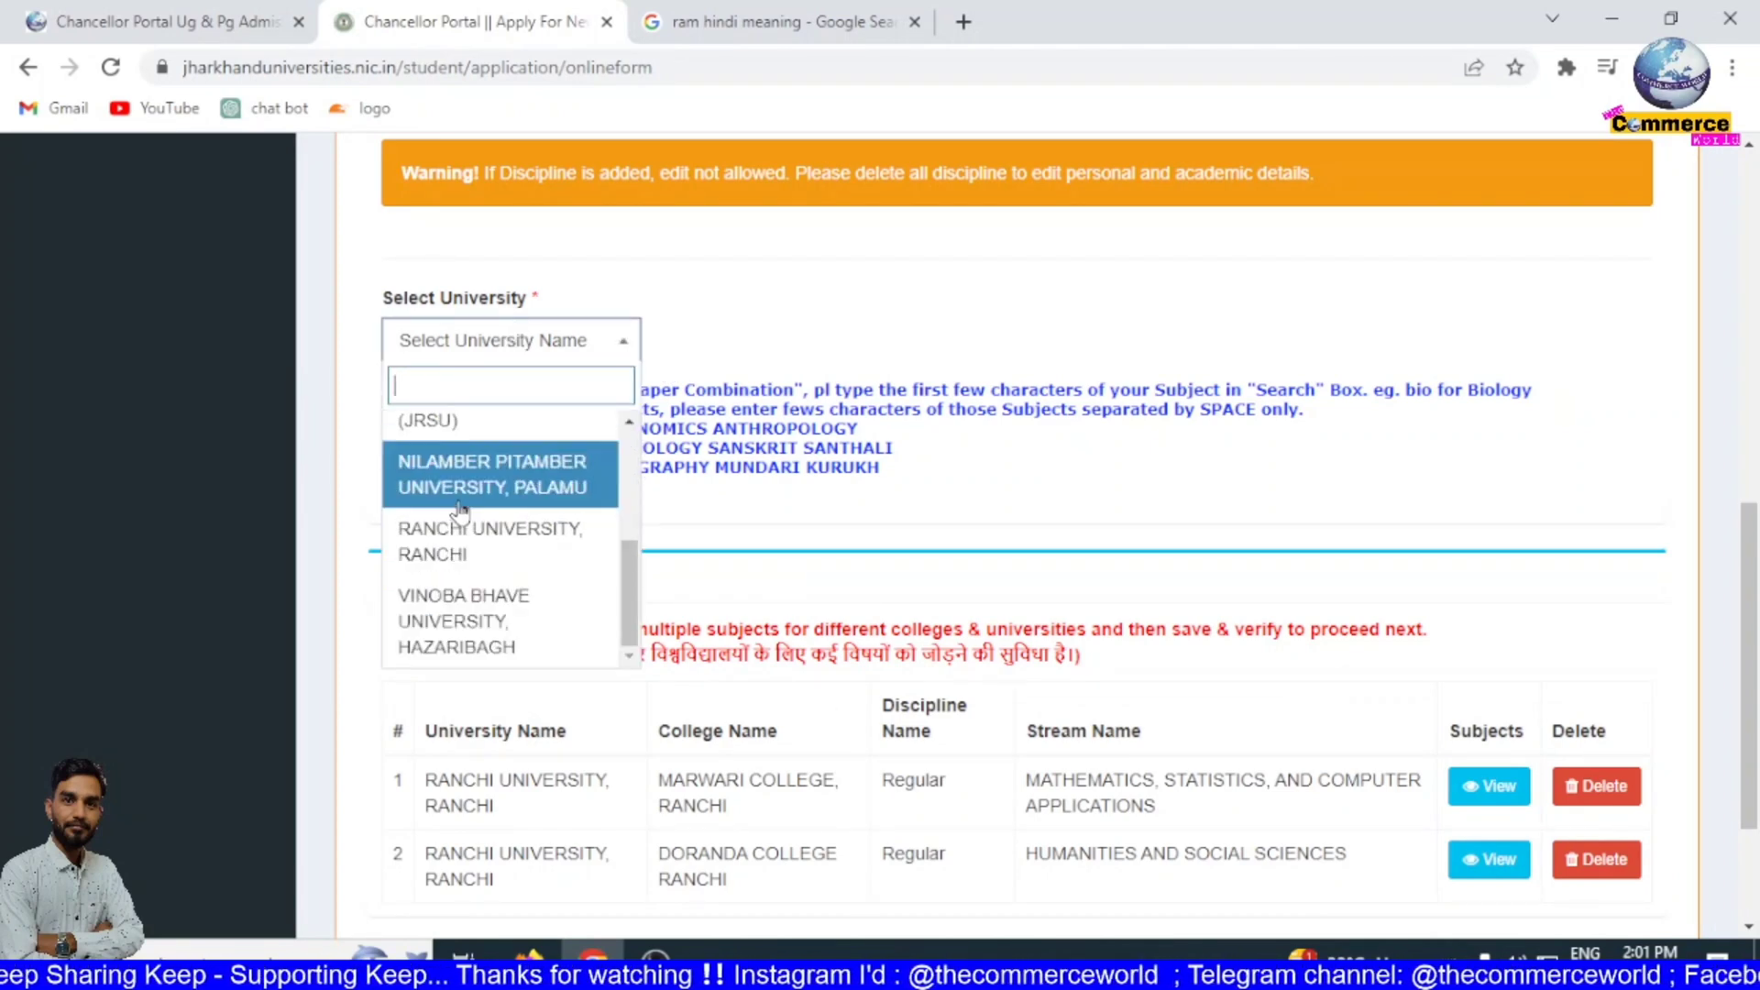
{"action": "left_click", "coordinate": [560, 553]}
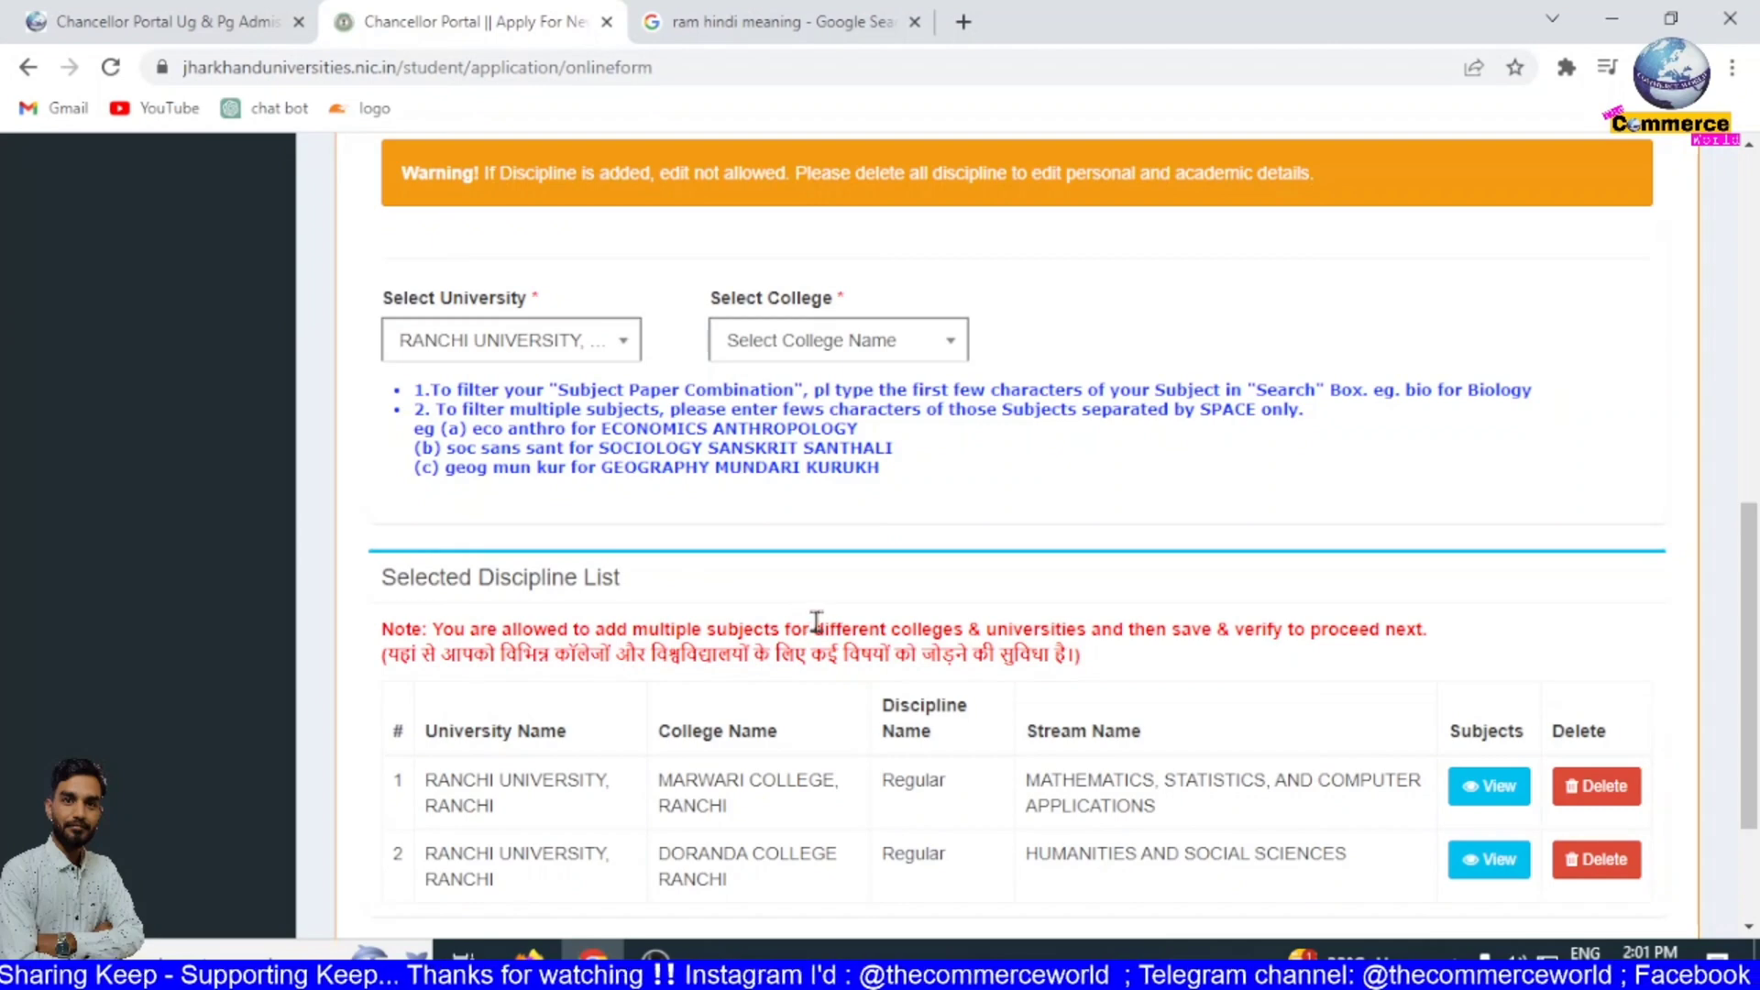
{"action": "left_click", "coordinate": [881, 344]}
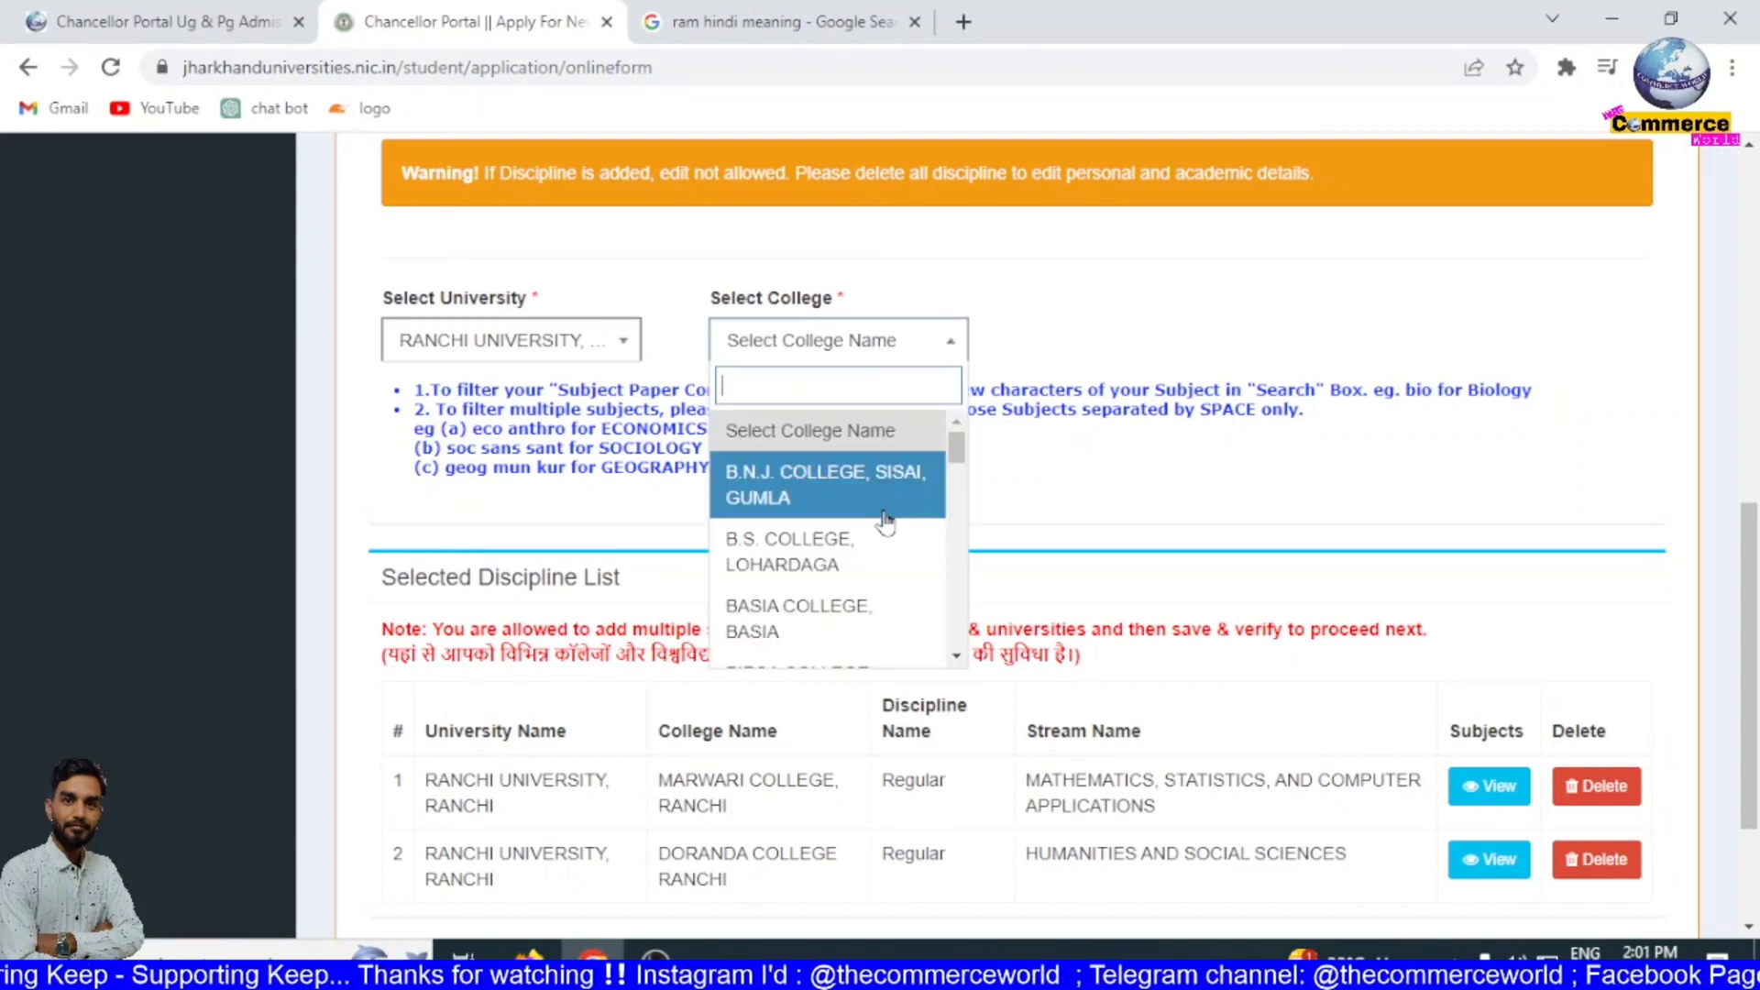
{"action": "left_click", "coordinate": [848, 472]}
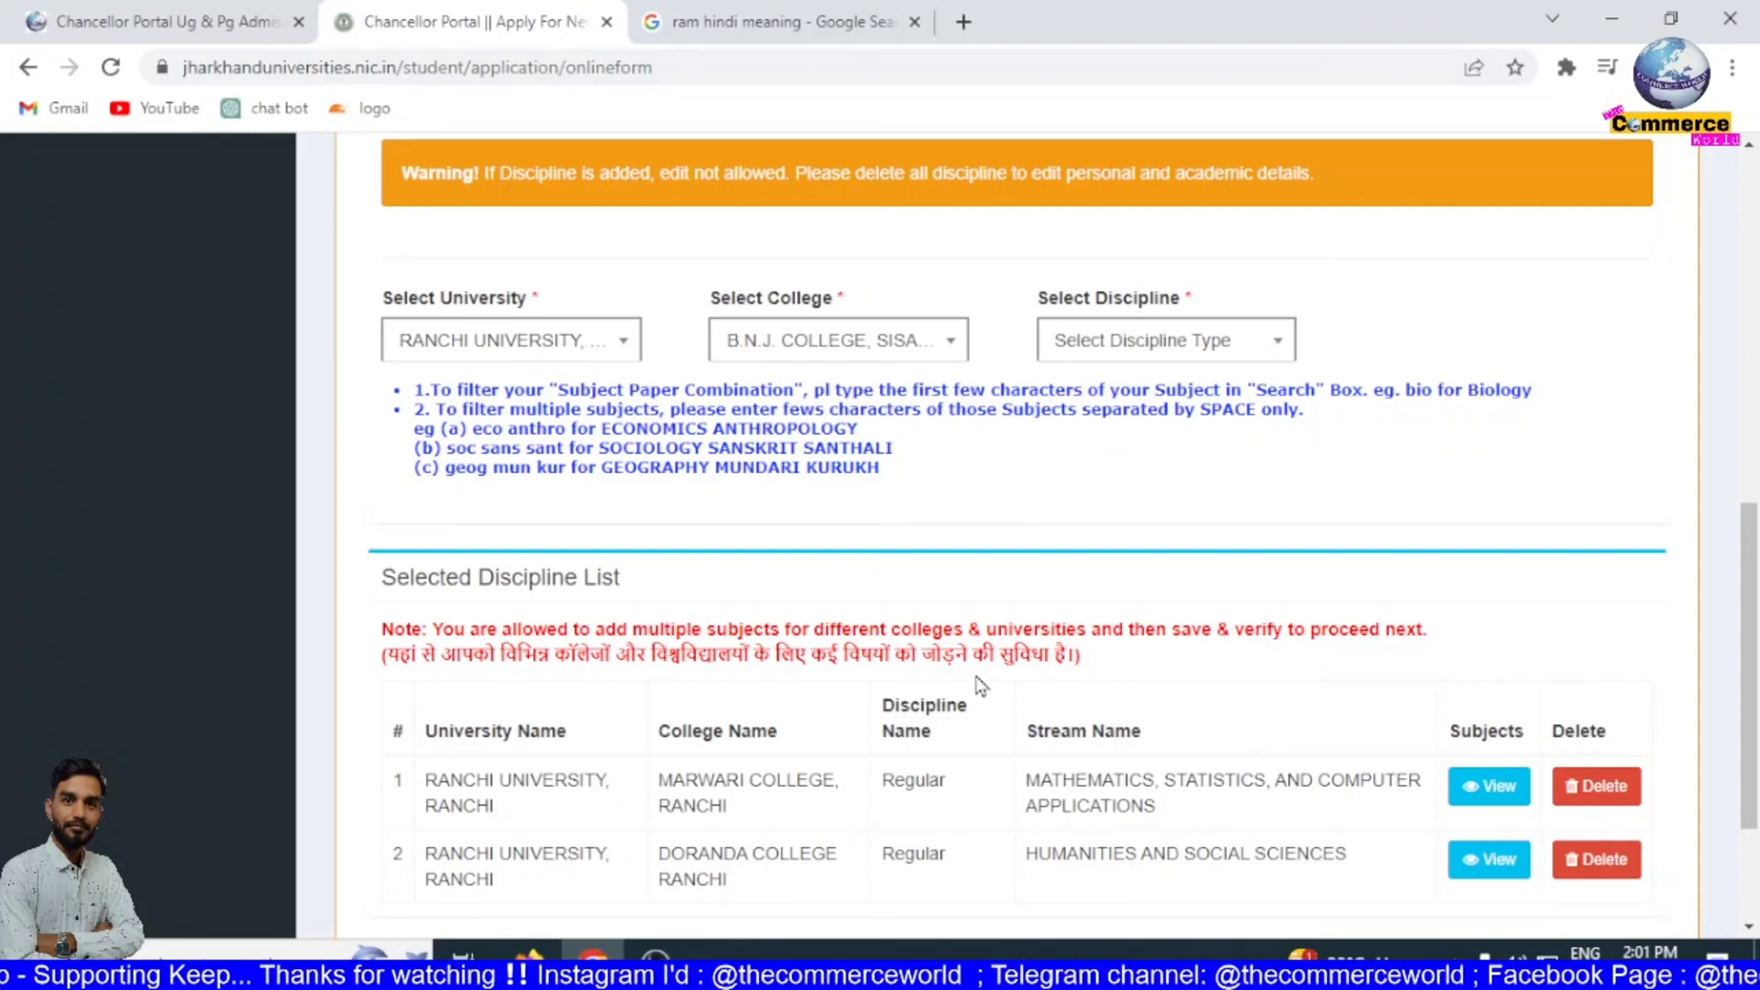
{"action": "left_click", "coordinate": [1119, 355]}
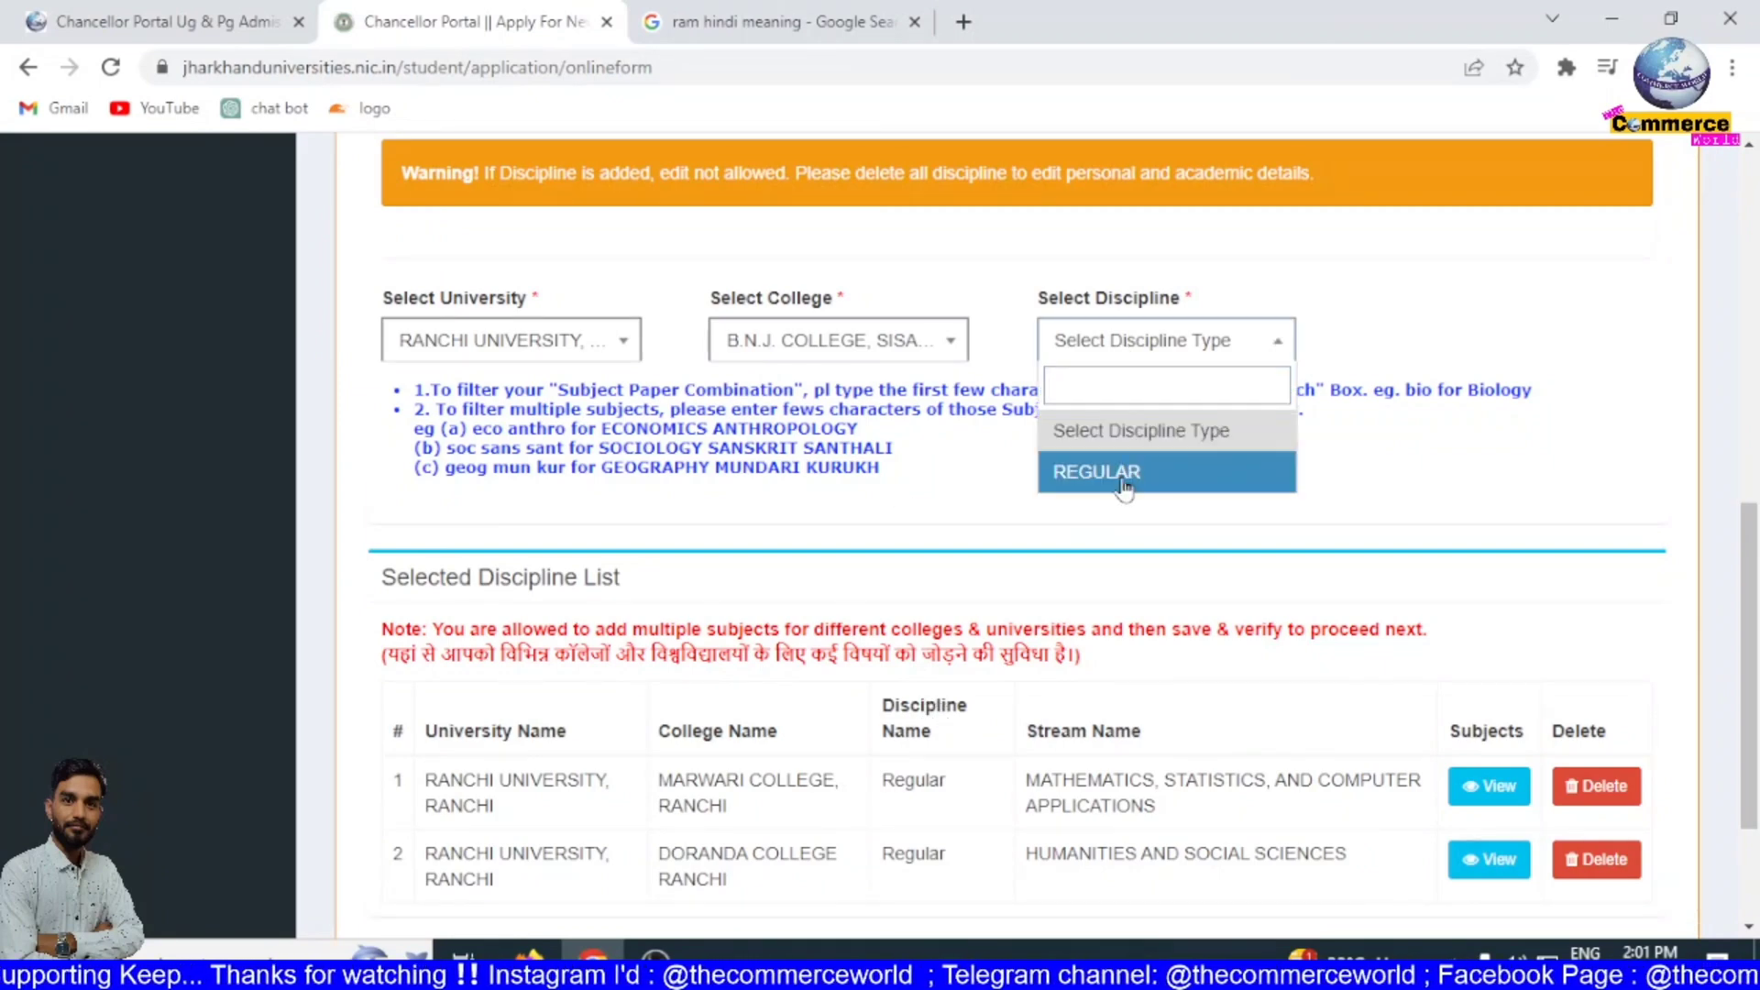
{"action": "left_click", "coordinate": [1127, 474]}
- Set the stream to Commerce and Management and choose Commerce as the subject name
{"action": "left_click", "coordinate": [1437, 351]}
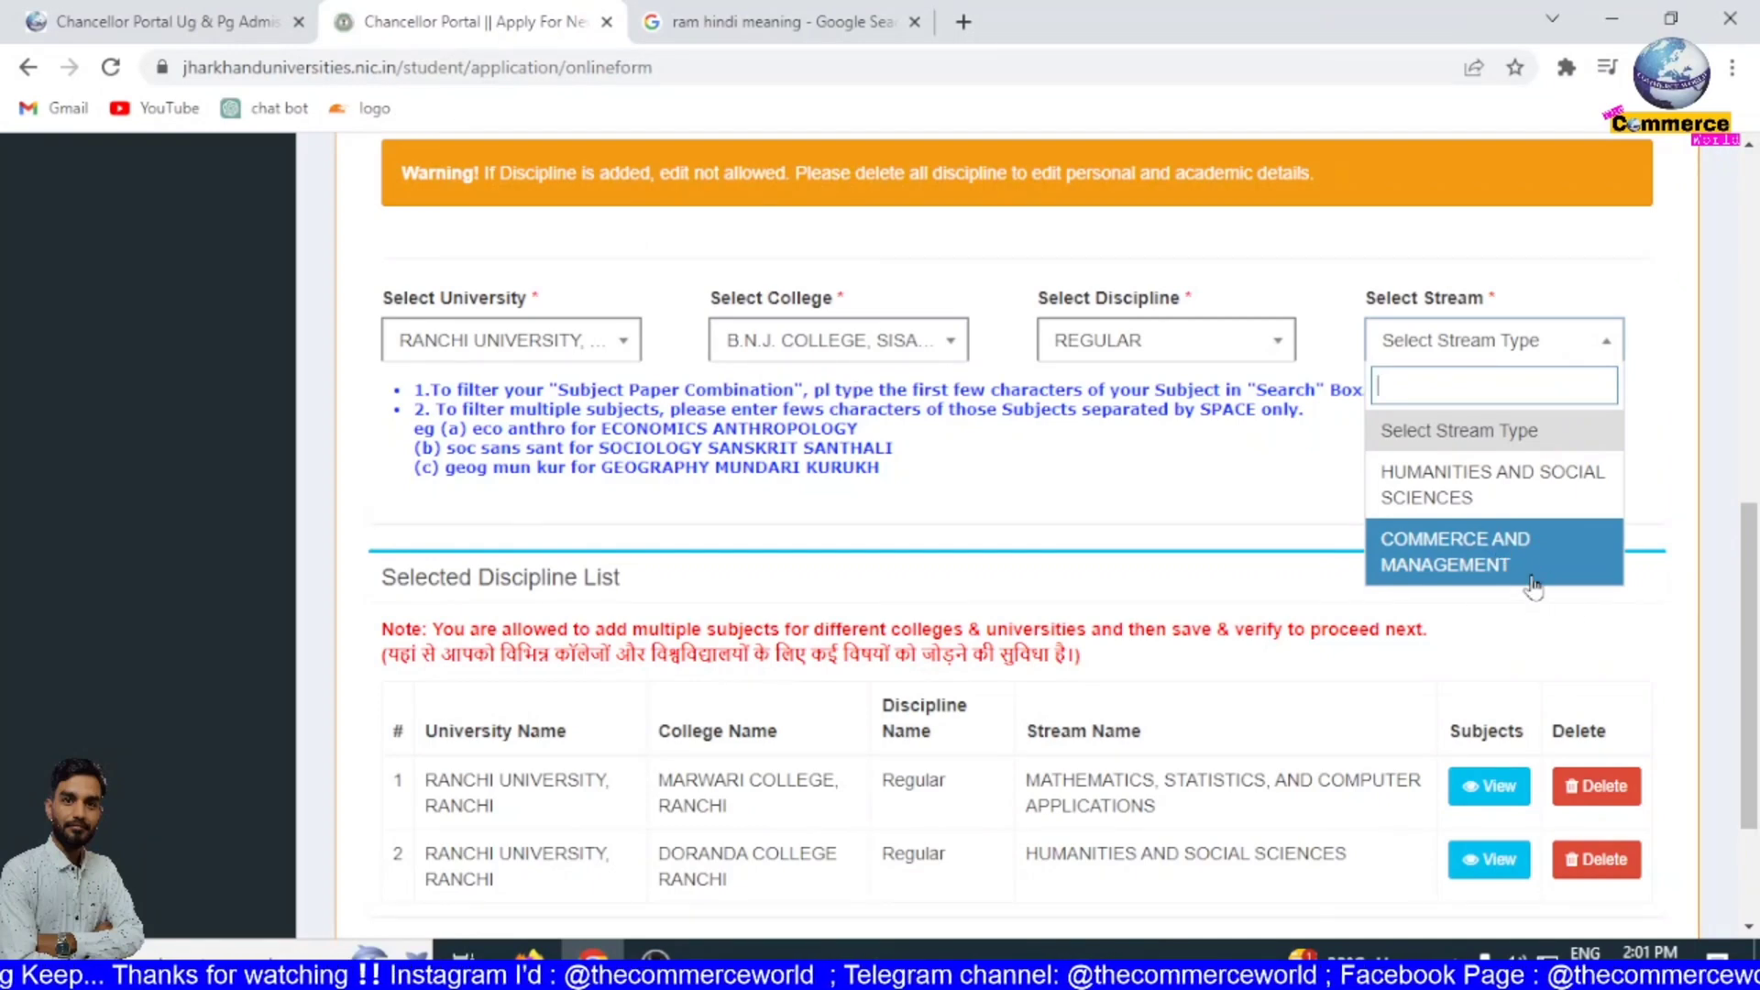
{"action": "left_click", "coordinate": [1496, 576]}
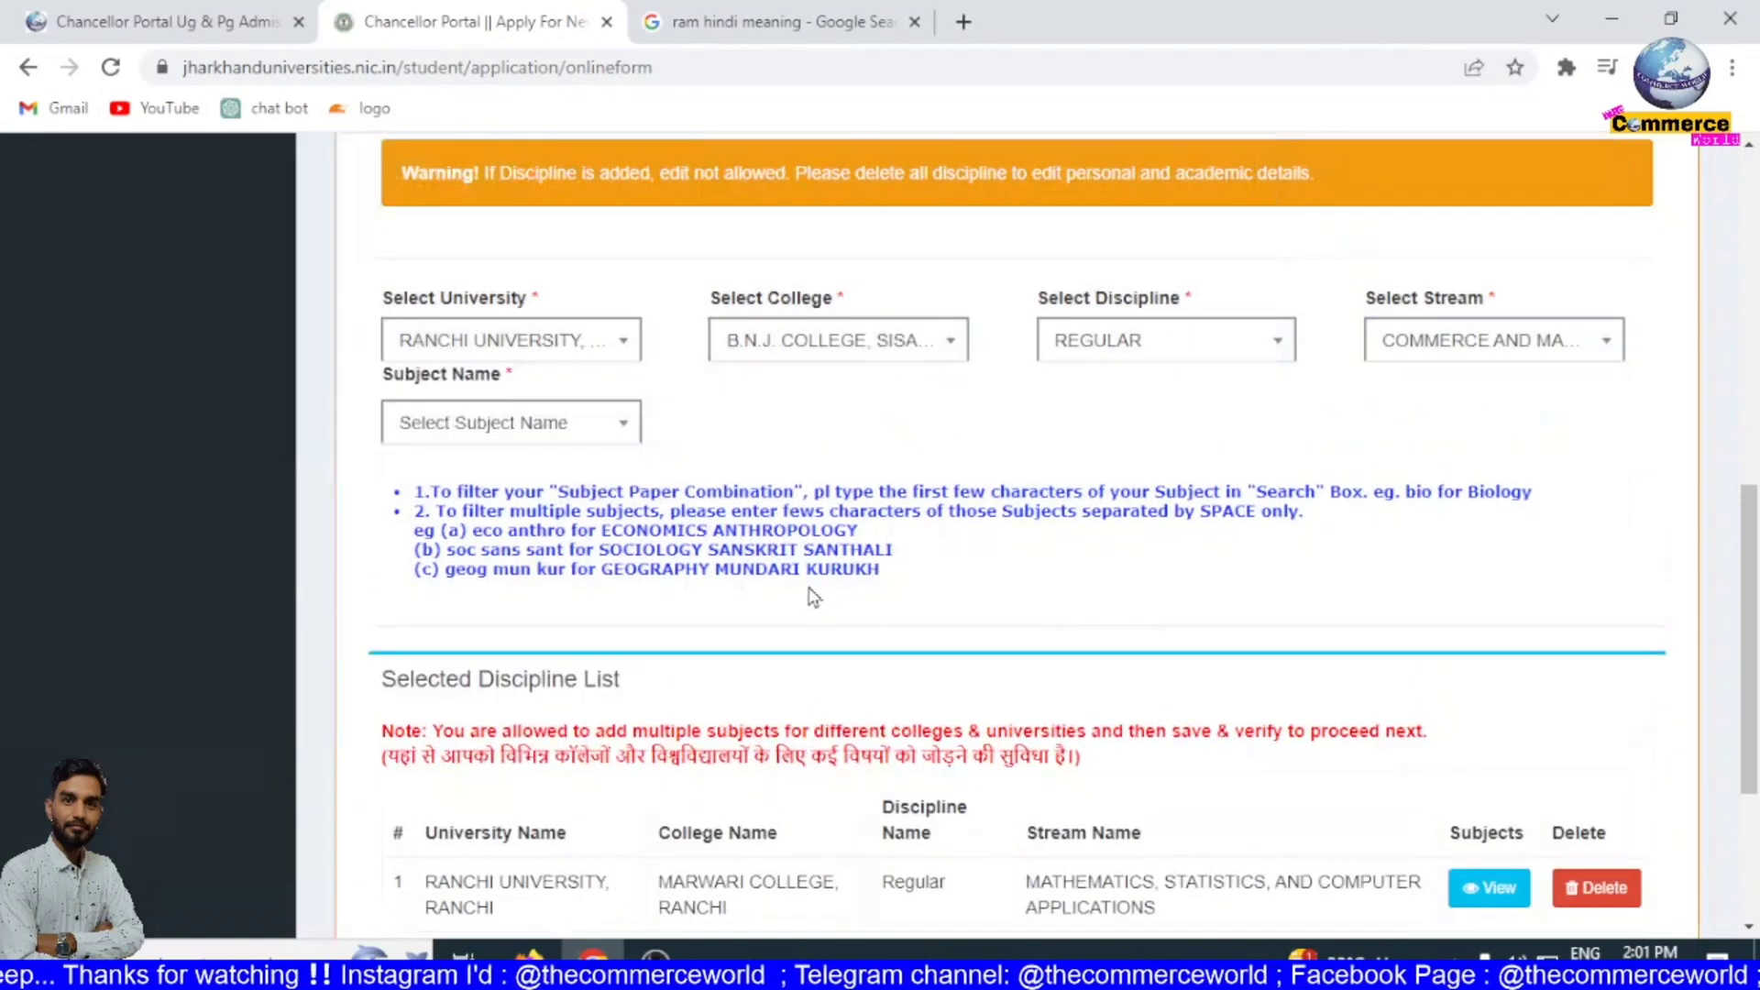
{"action": "left_click", "coordinate": [546, 443]}
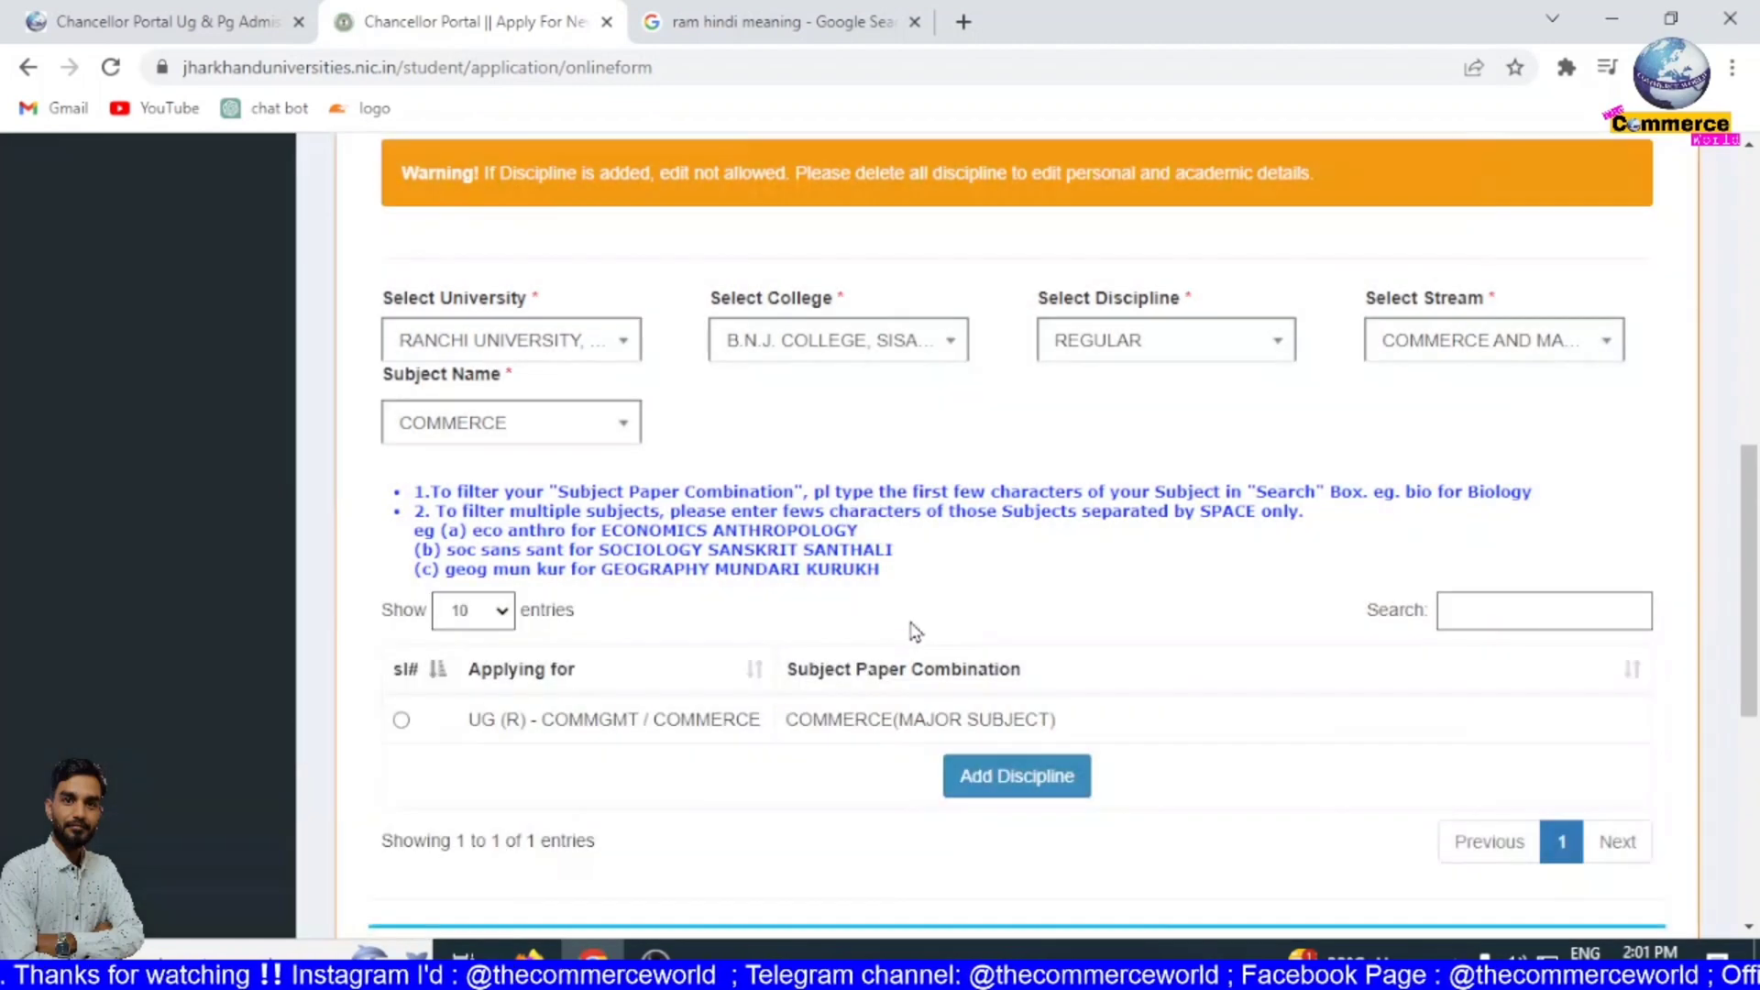
- Select the UG (R) - COMMGMT / Commerce major subject combination and add it to the selected discipline list
{"action": "scroll", "coordinate": [917, 631], "scroll_direction": "down", "scroll_amount": 3}
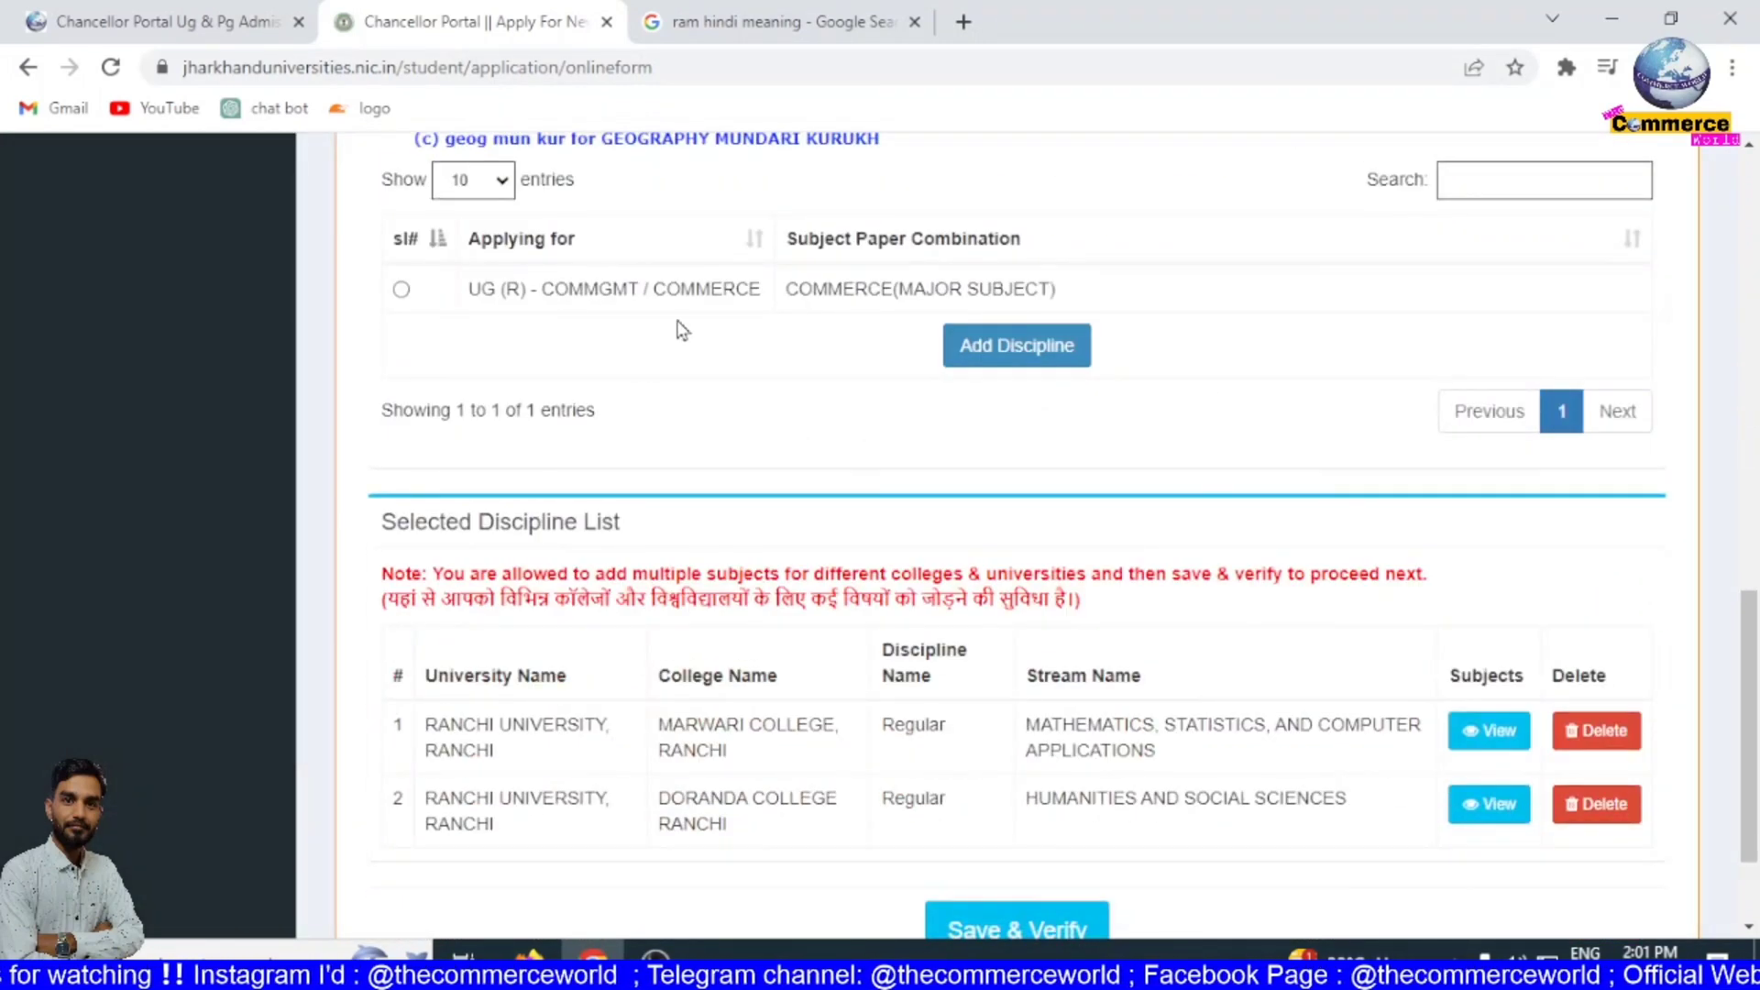
{"action": "left_click", "coordinate": [400, 289]}
{"action": "left_click", "coordinate": [1045, 349]}
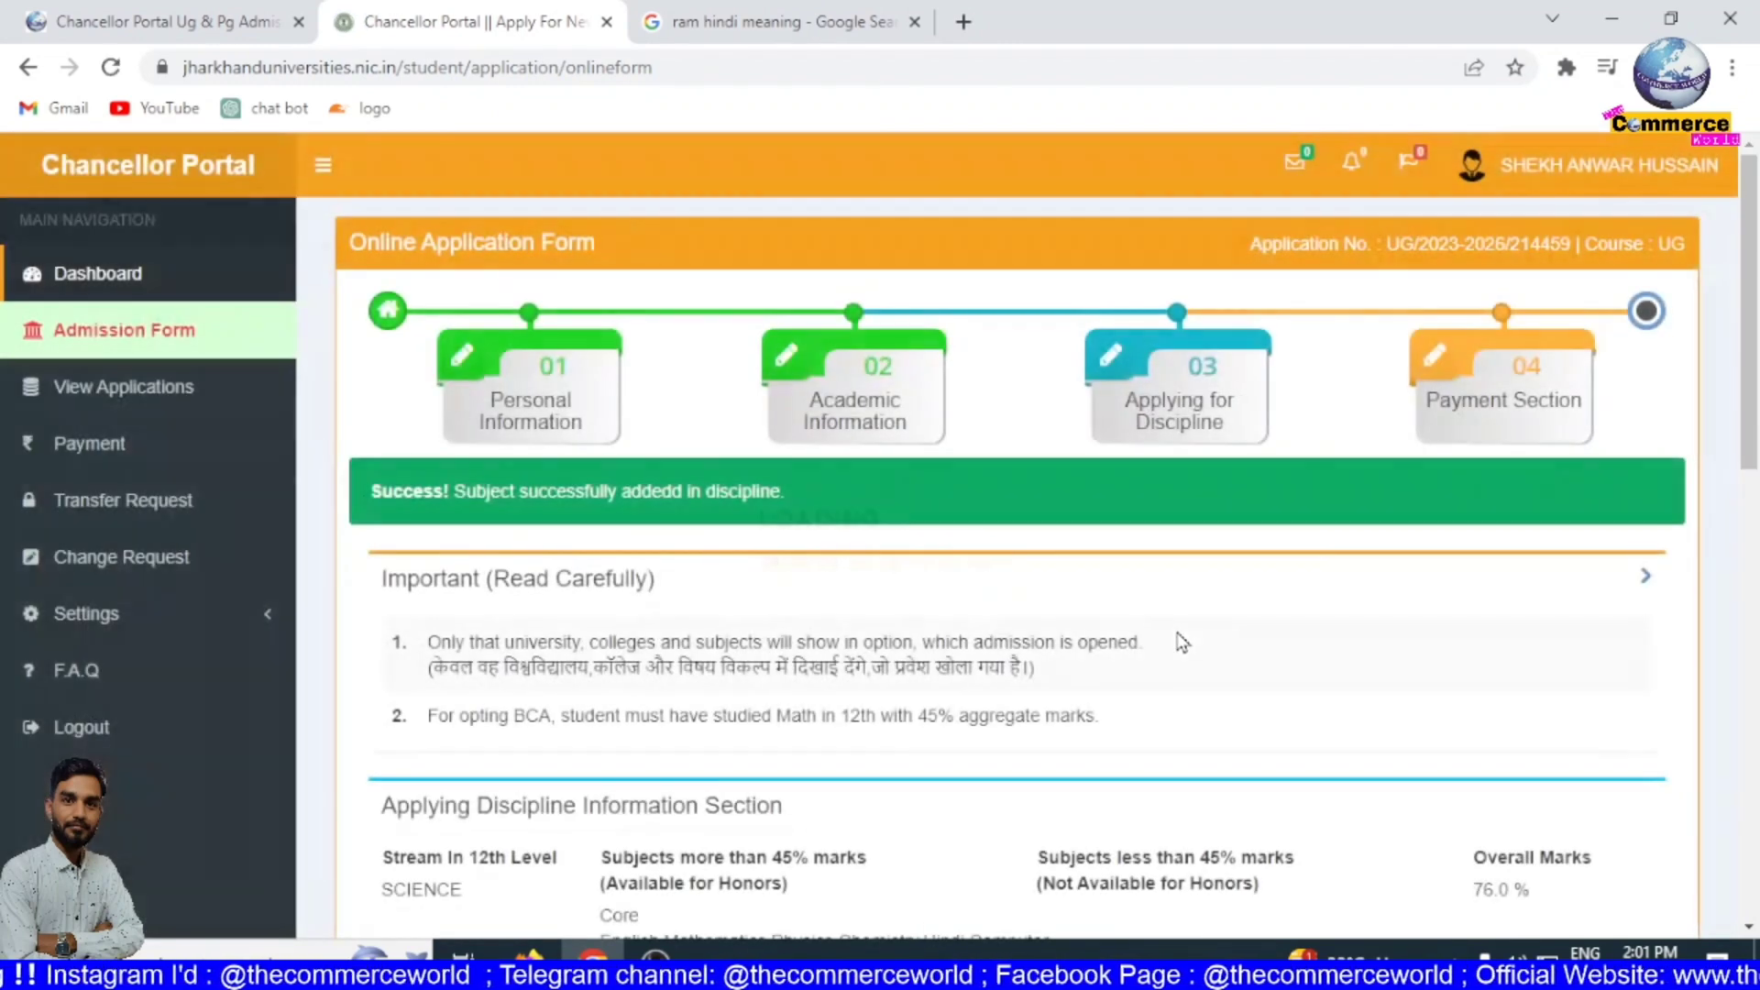
{"action": "scroll", "coordinate": [1178, 642], "scroll_direction": "down", "scroll_amount": 4}
{"action": "scroll", "coordinate": [1183, 639], "scroll_direction": "down", "scroll_amount": 8}
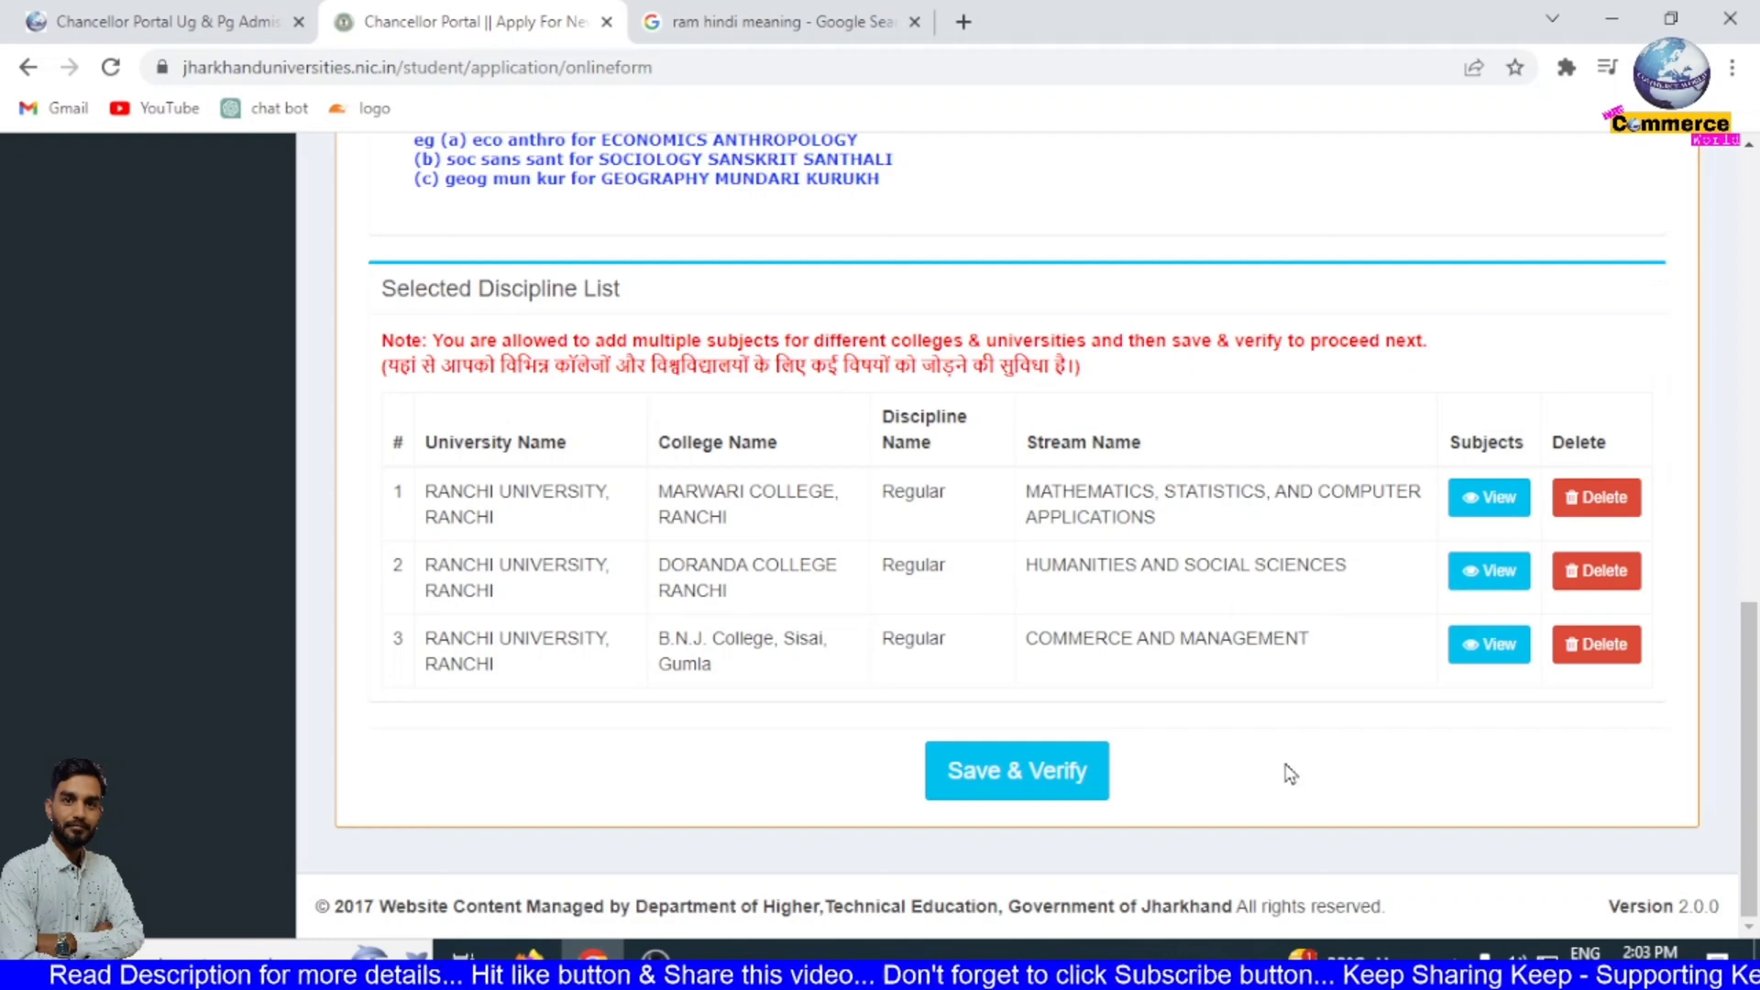
- Switch to The Commerce World's Jharkhand admission notice page and look through its question section on applying and subject-wise criteria combinations
{"action": "left_click", "coordinate": [111, 33]}
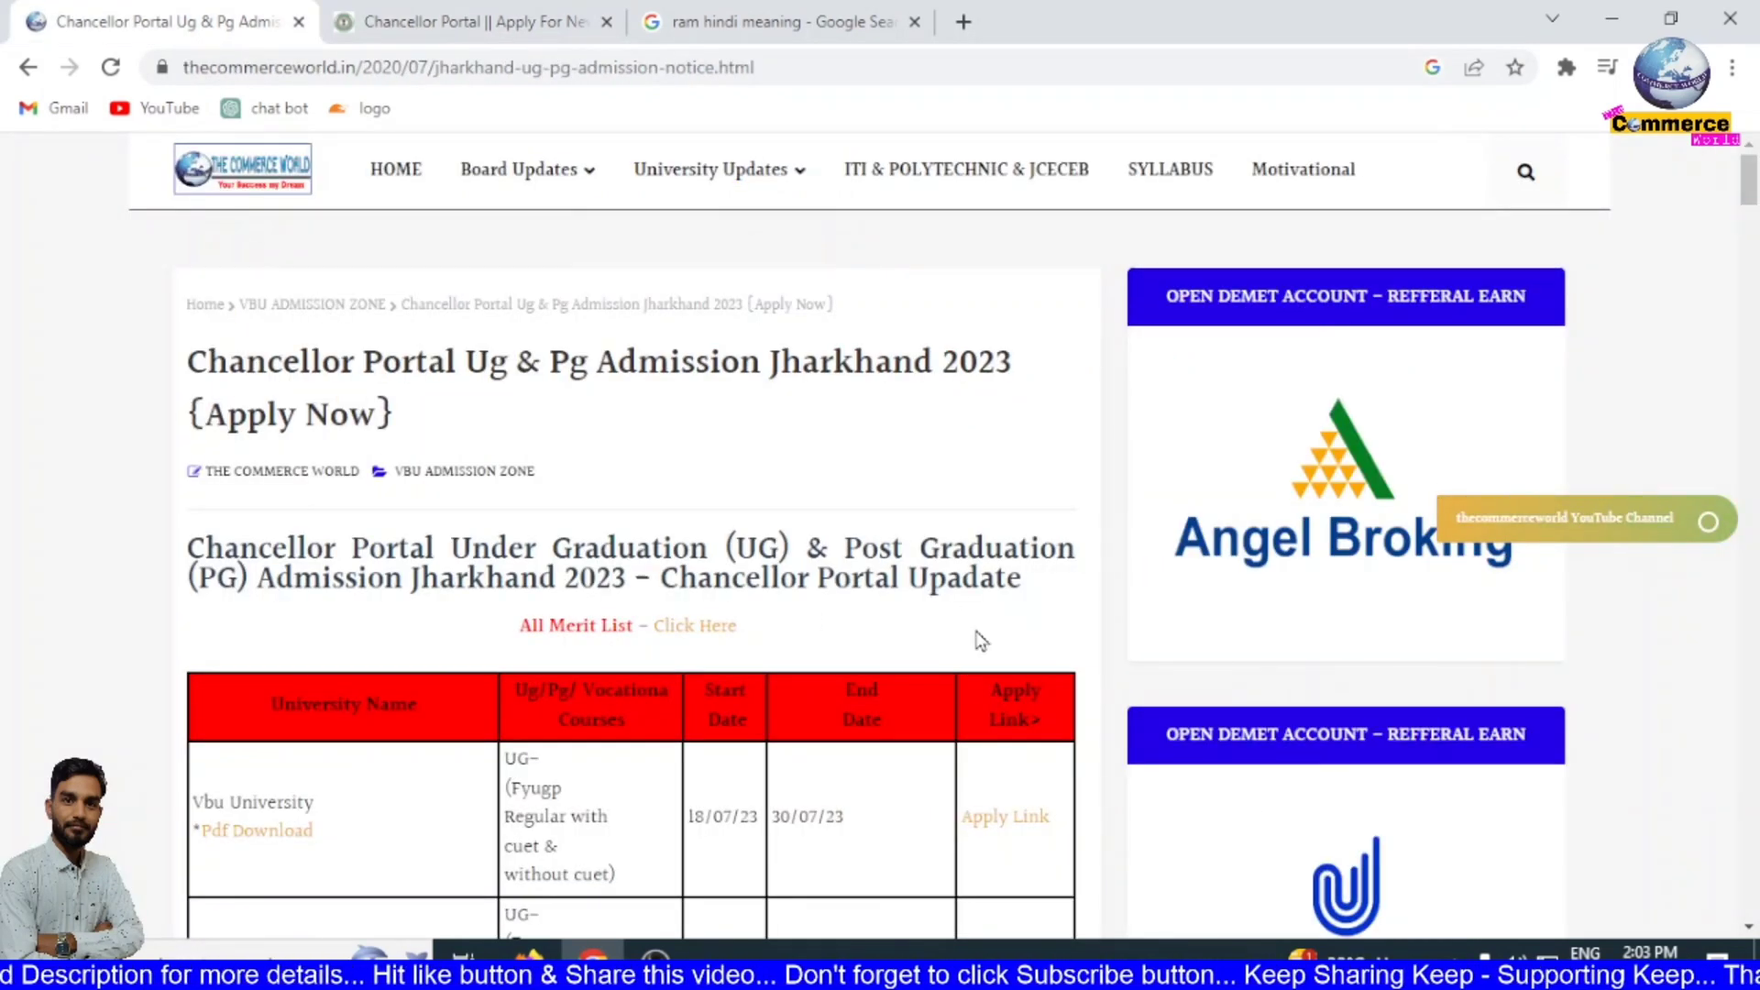
{"action": "scroll", "coordinate": [979, 640], "scroll_direction": "down", "scroll_amount": 20}
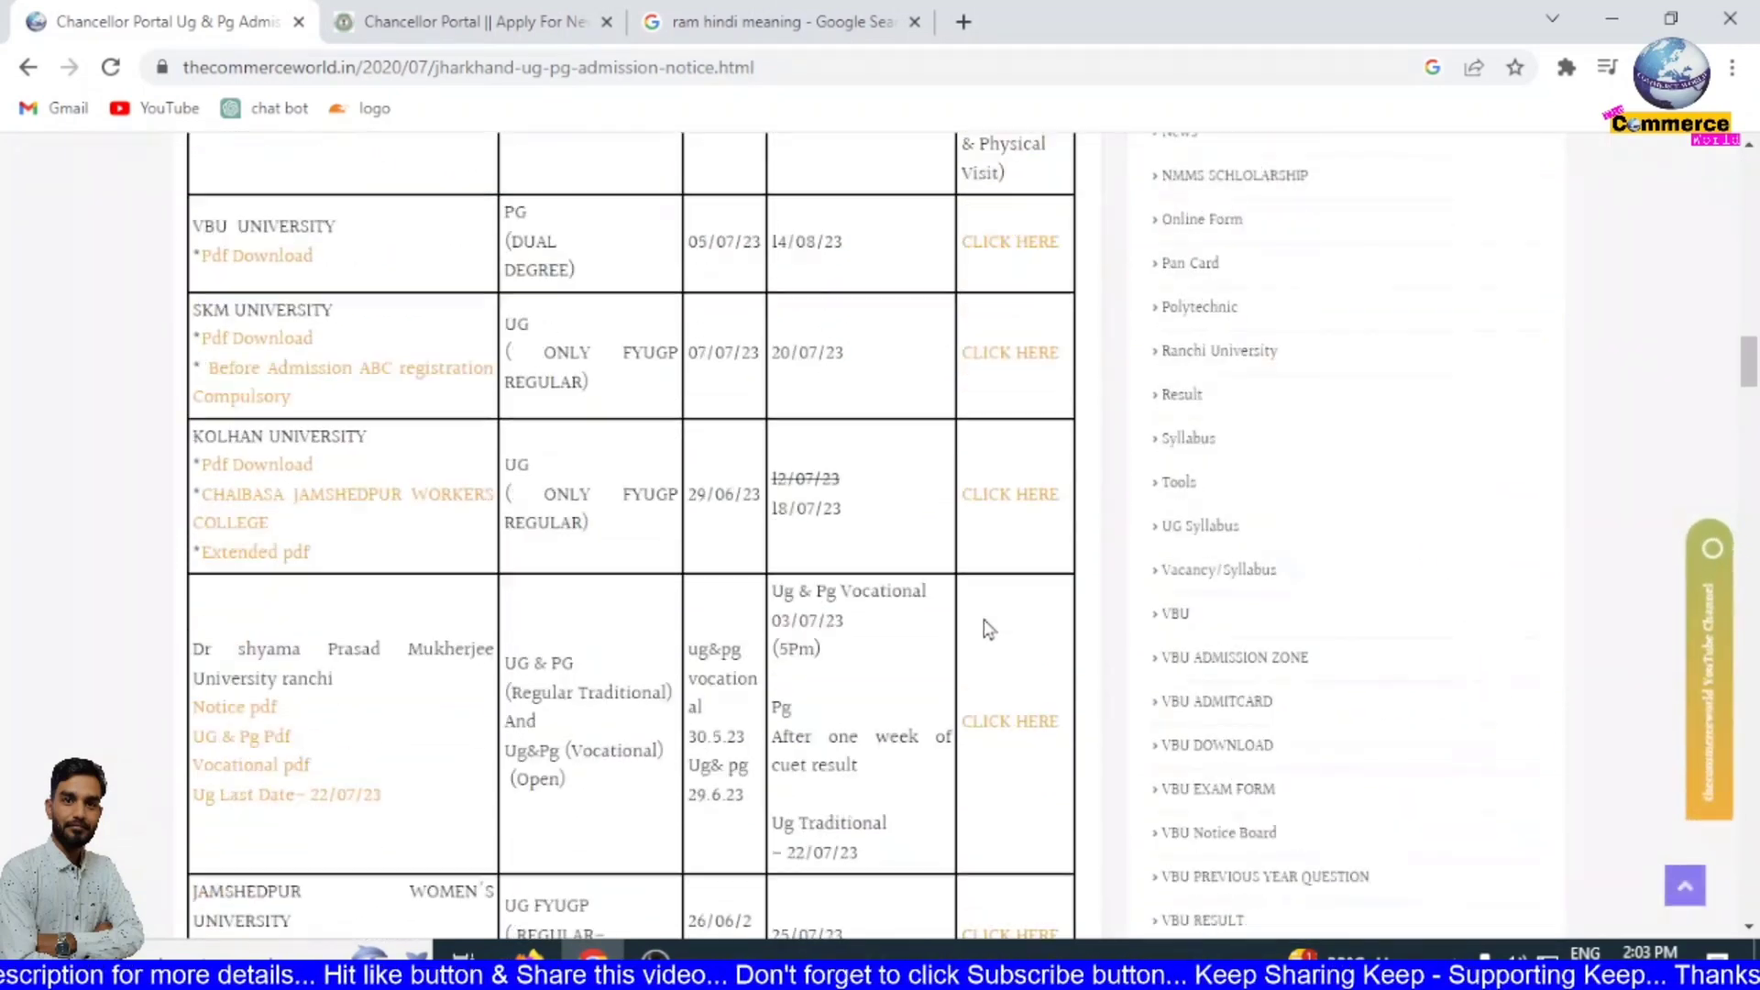
{"action": "scroll", "coordinate": [976, 597], "scroll_direction": "down", "scroll_amount": 20}
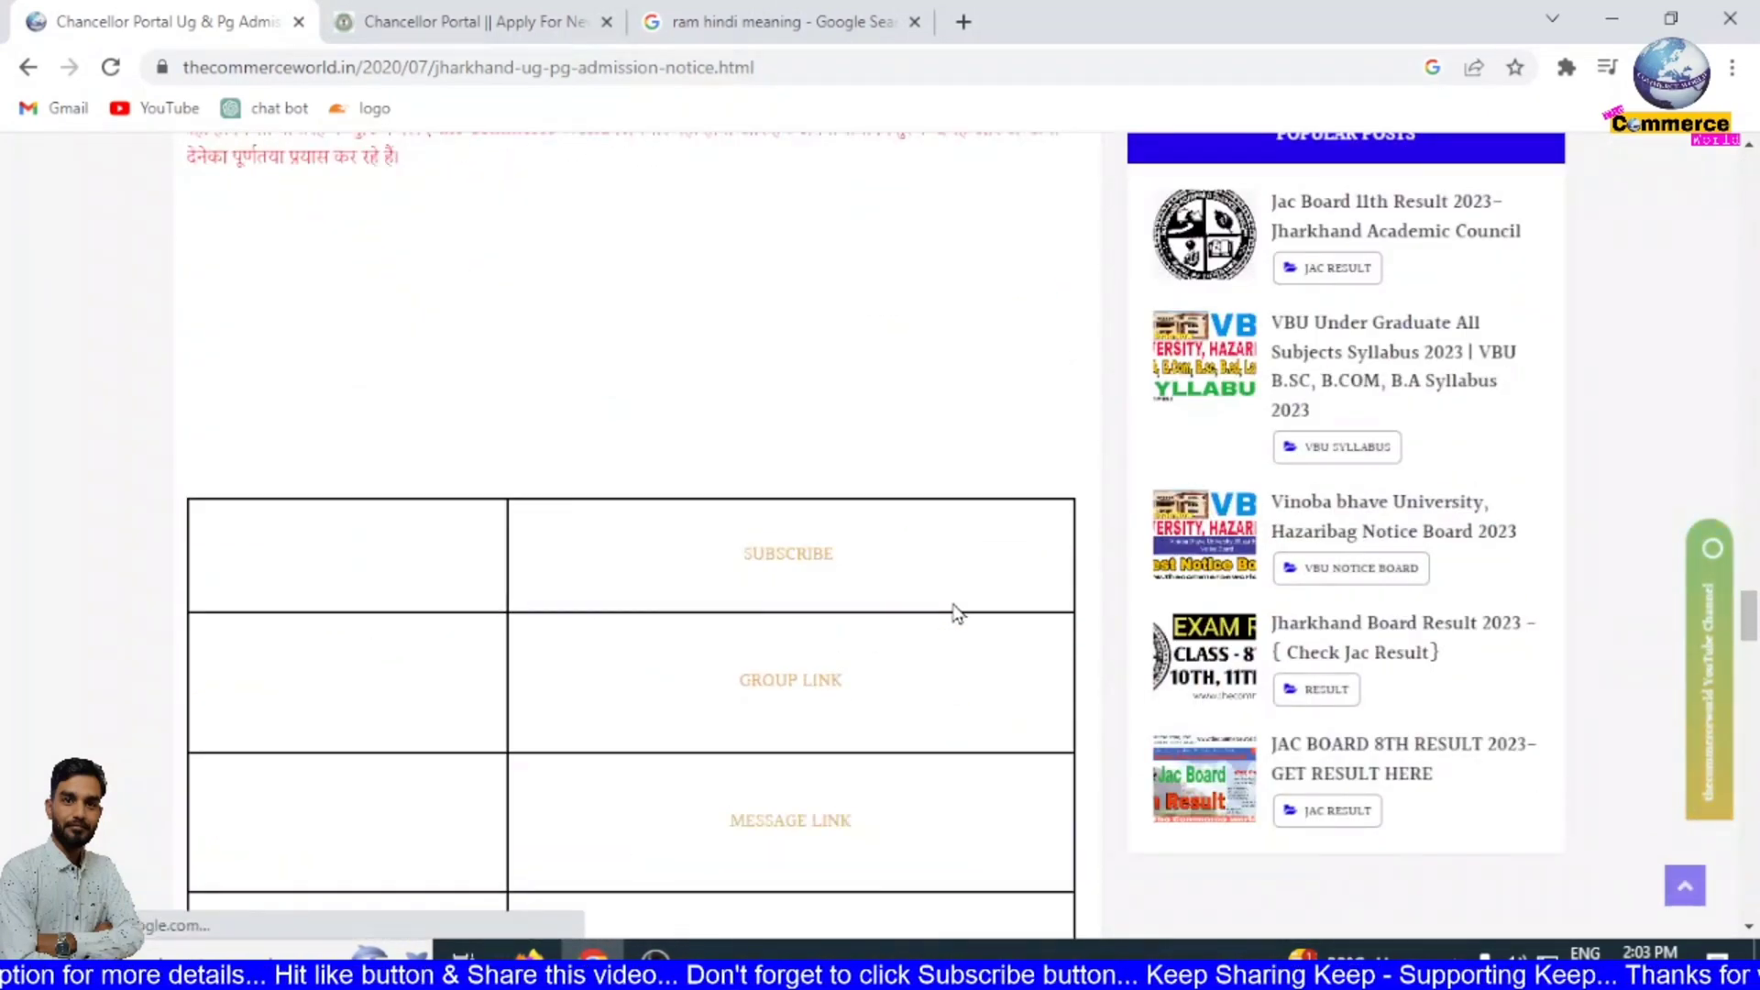
{"action": "scroll", "coordinate": [953, 601], "scroll_direction": "down", "scroll_amount": 15}
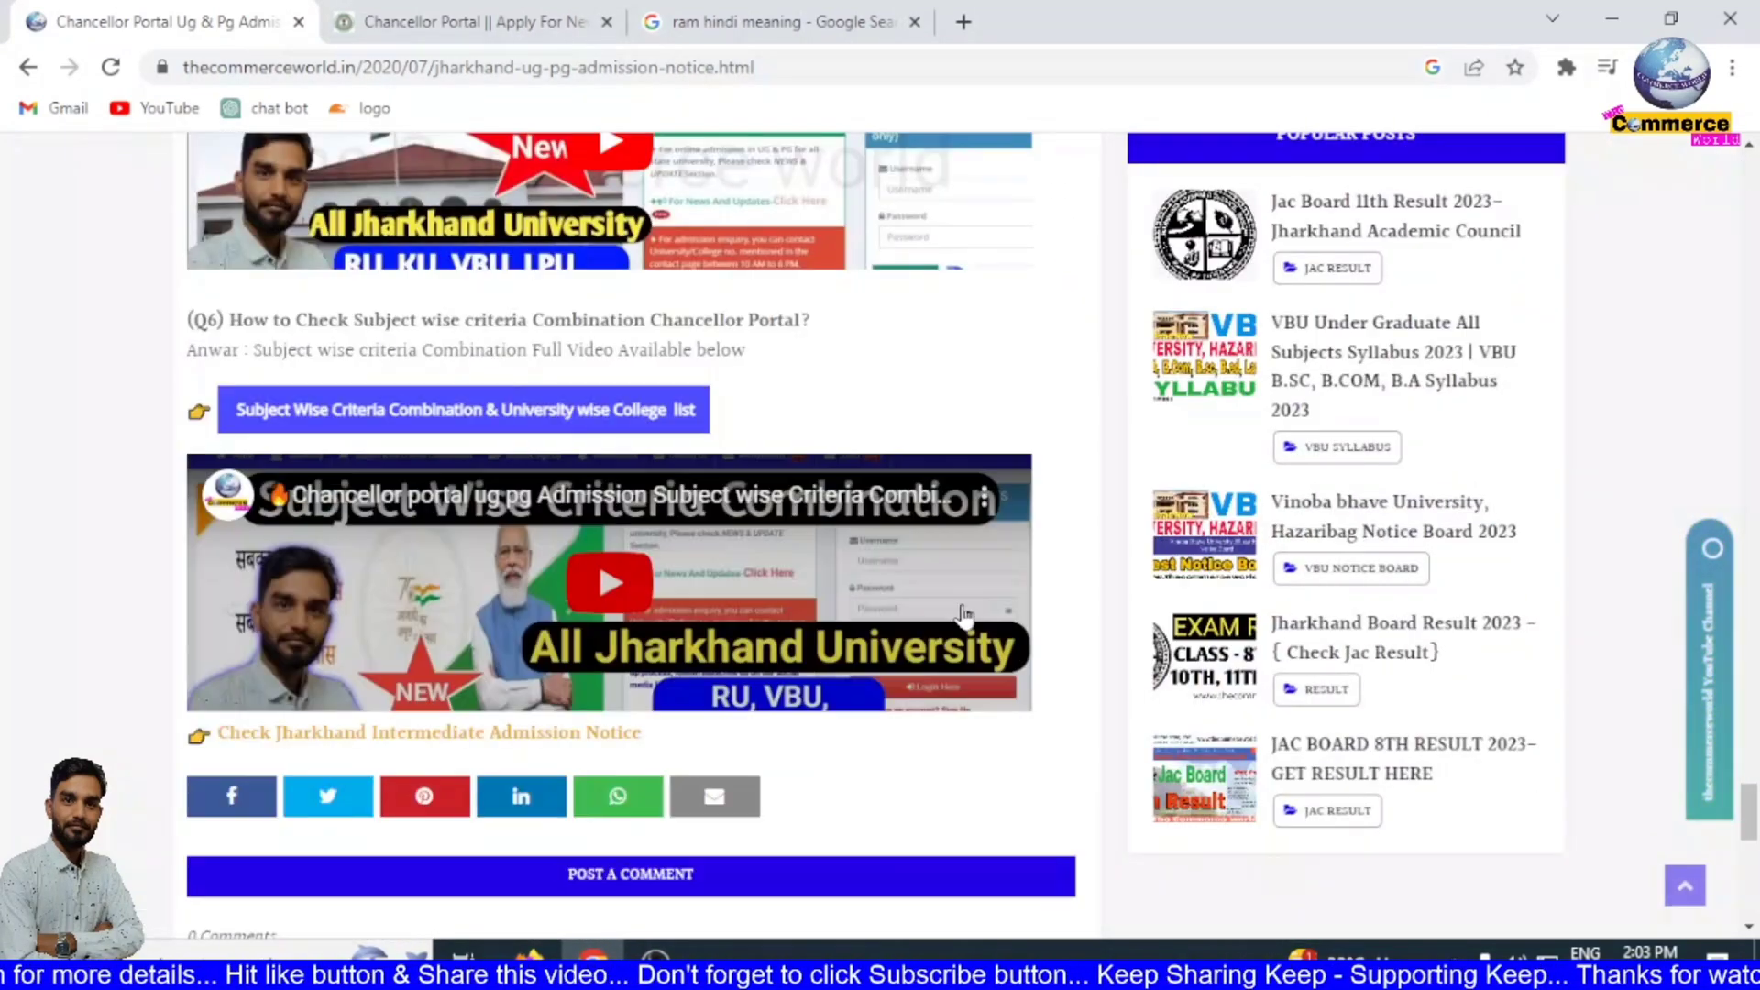
{"action": "scroll", "coordinate": [971, 514], "scroll_direction": "up", "scroll_amount": 2}
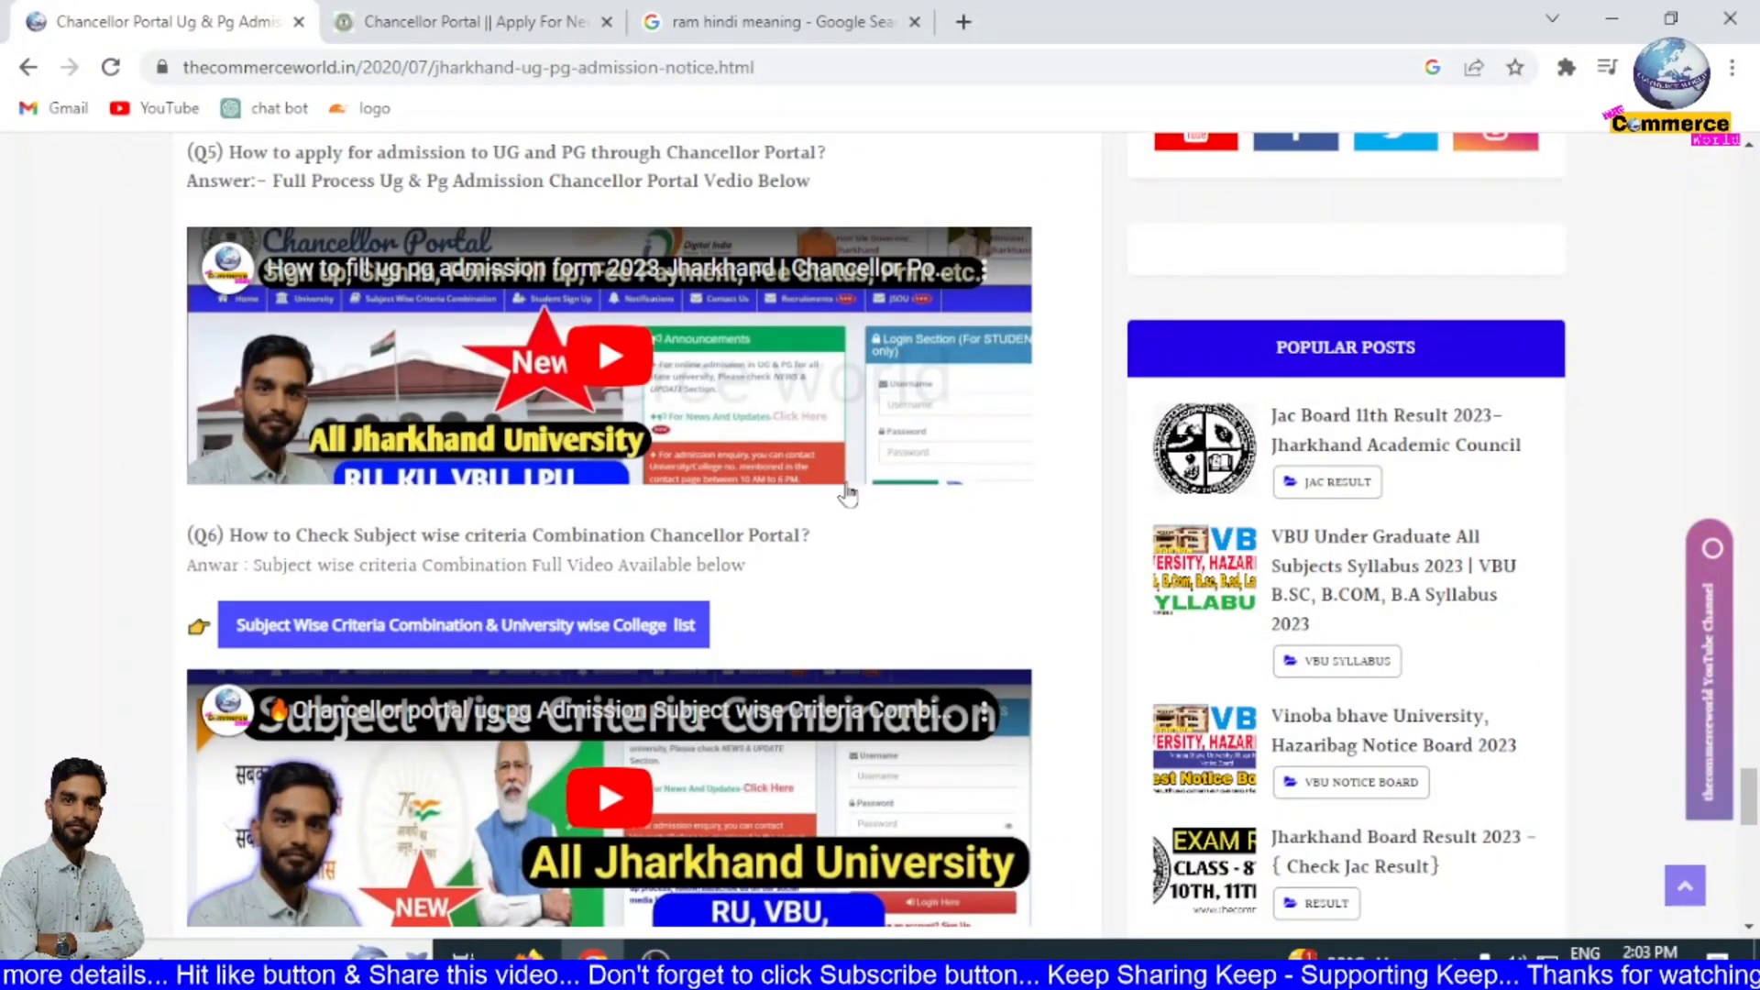